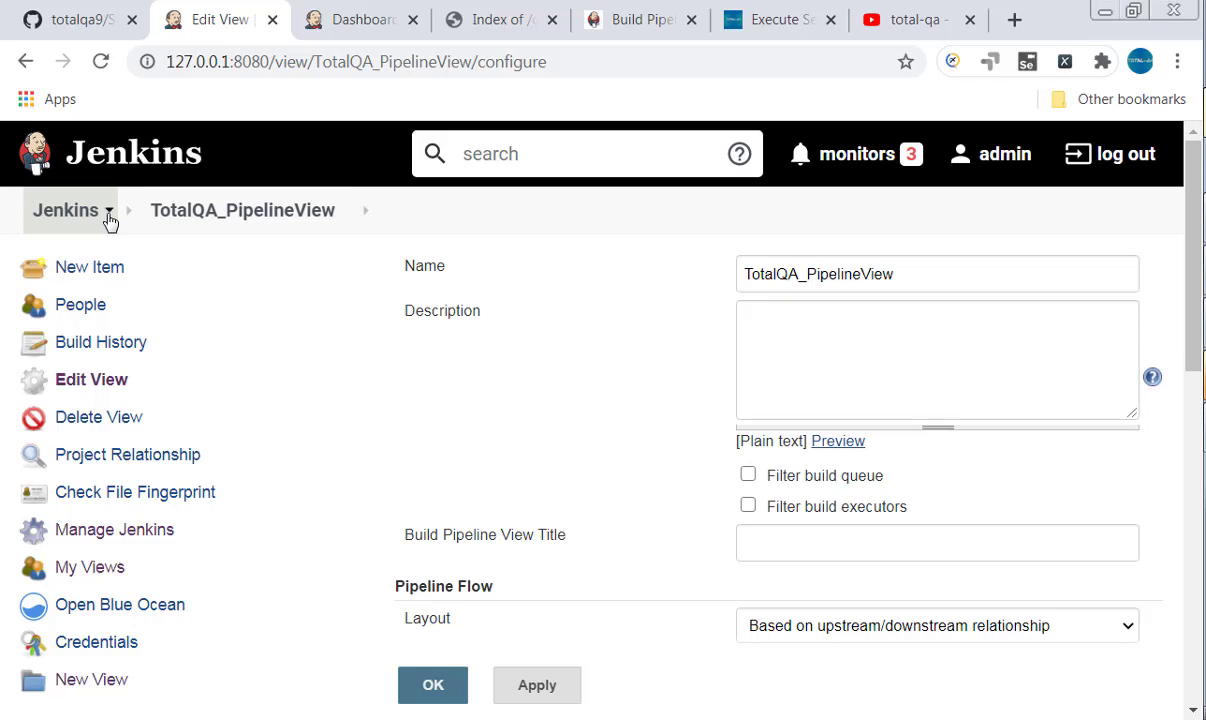
Open the Manage Jenkins page from the pipeline view's configuration
click(109, 216)
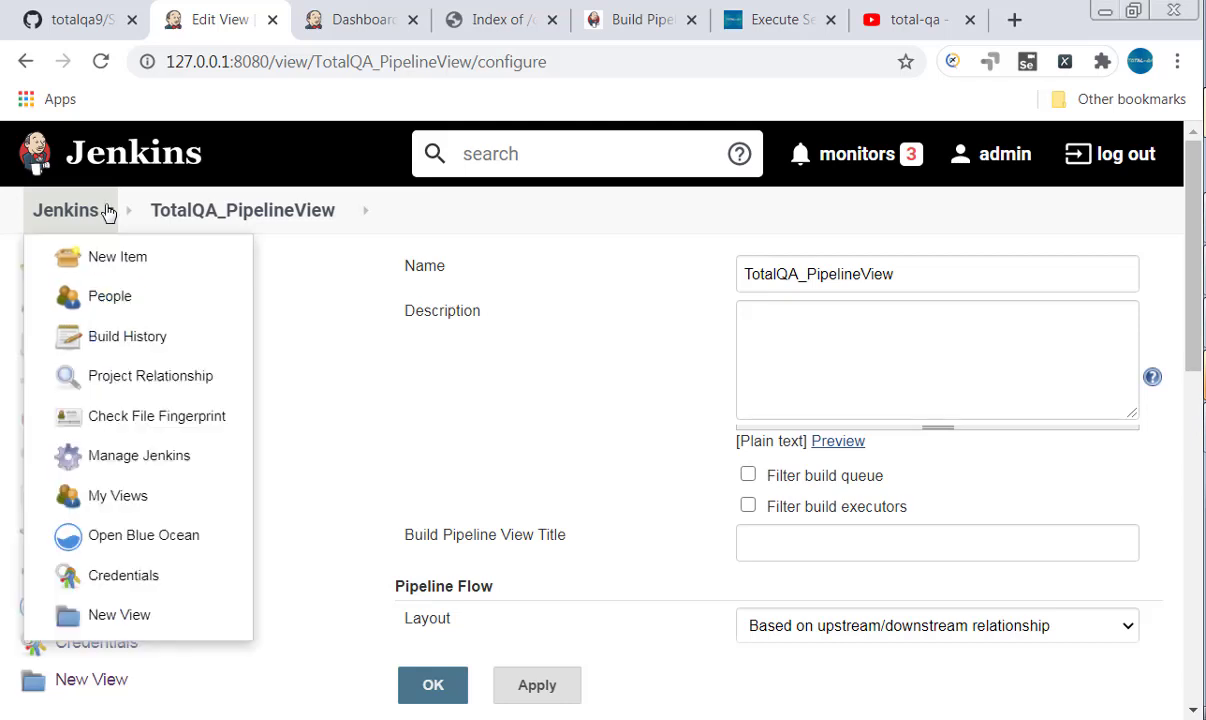
mouse_move(151, 465)
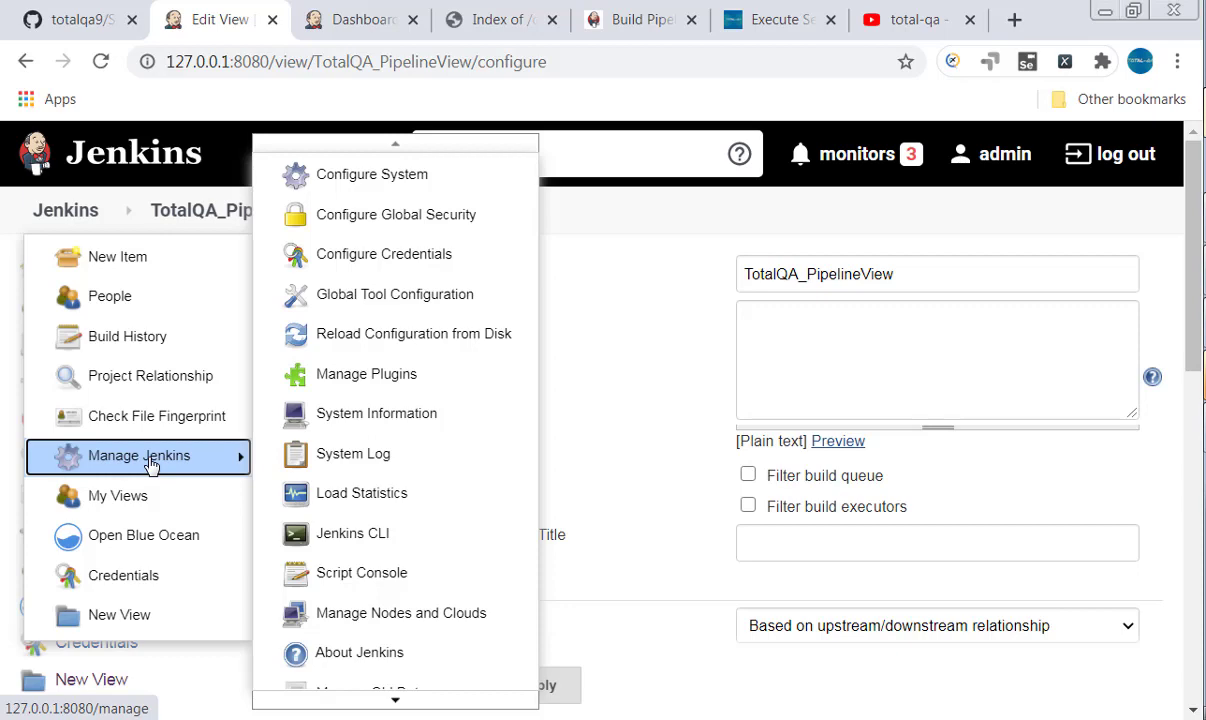
click(151, 465)
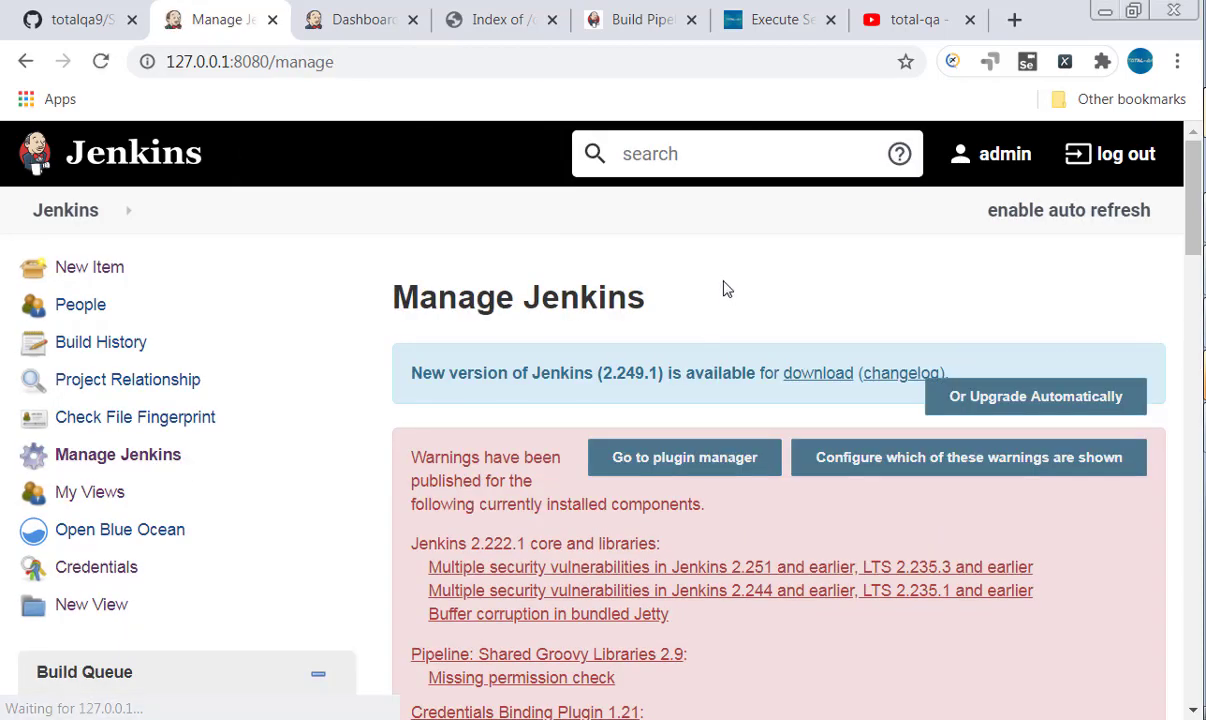
Find the Configure System entry among the management options and open its global settings page
scroll(720, 285, down, 3)
scroll(720, 290, down, 10)
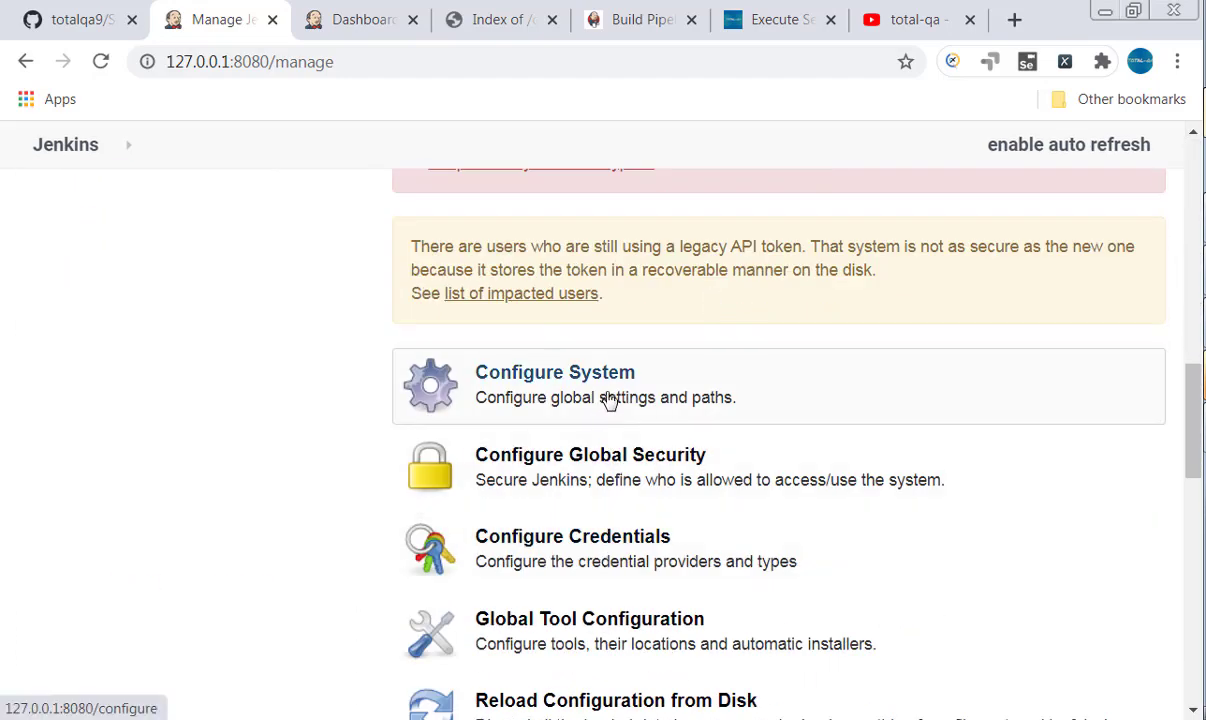
scroll(609, 400, down, 1)
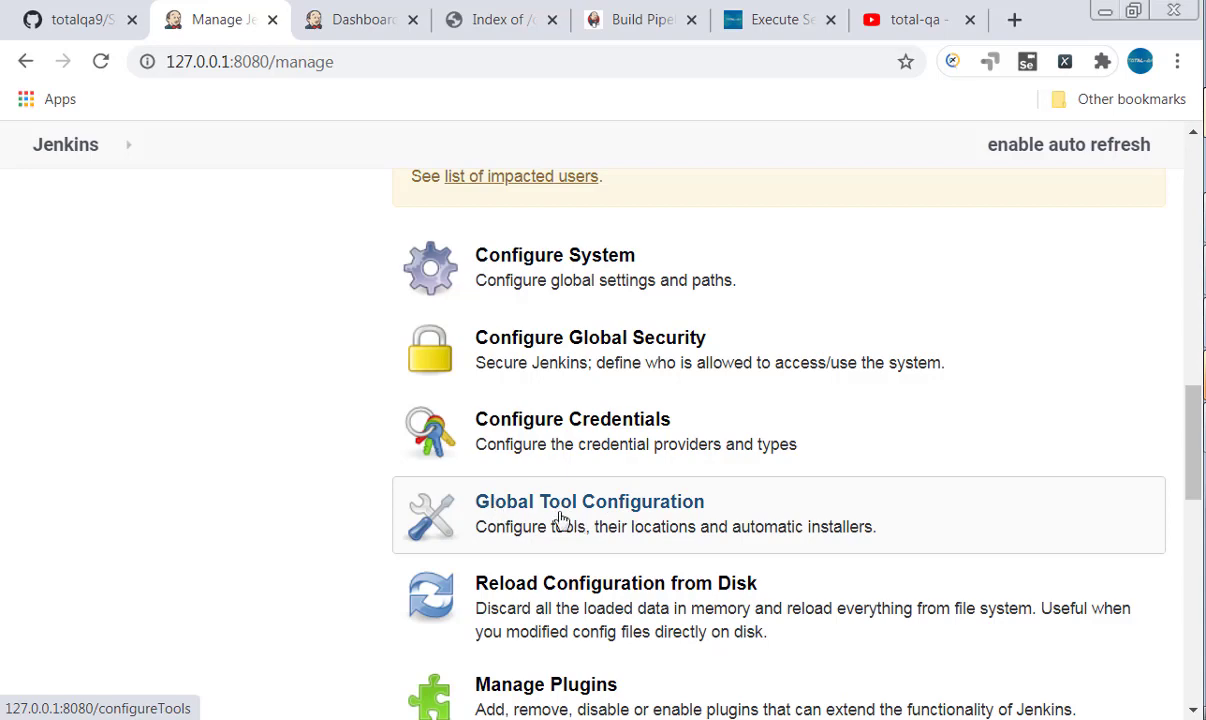
scroll(533, 508, down, 1)
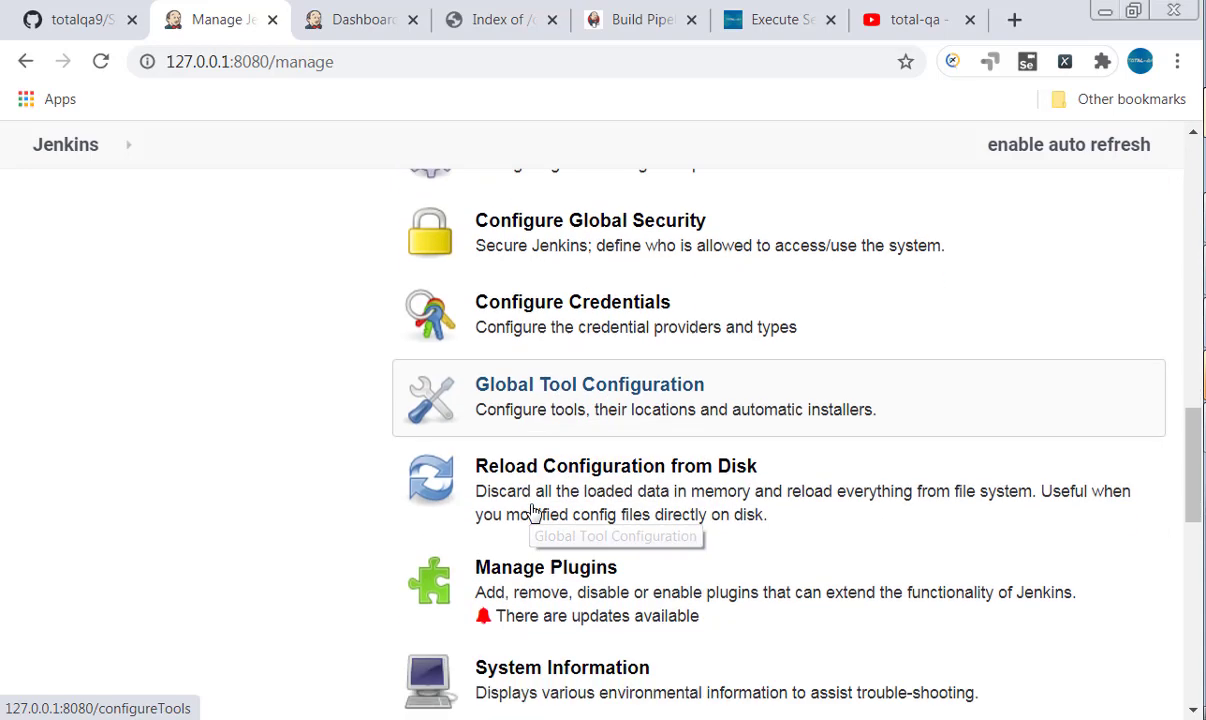
scroll(560, 580, up, 2)
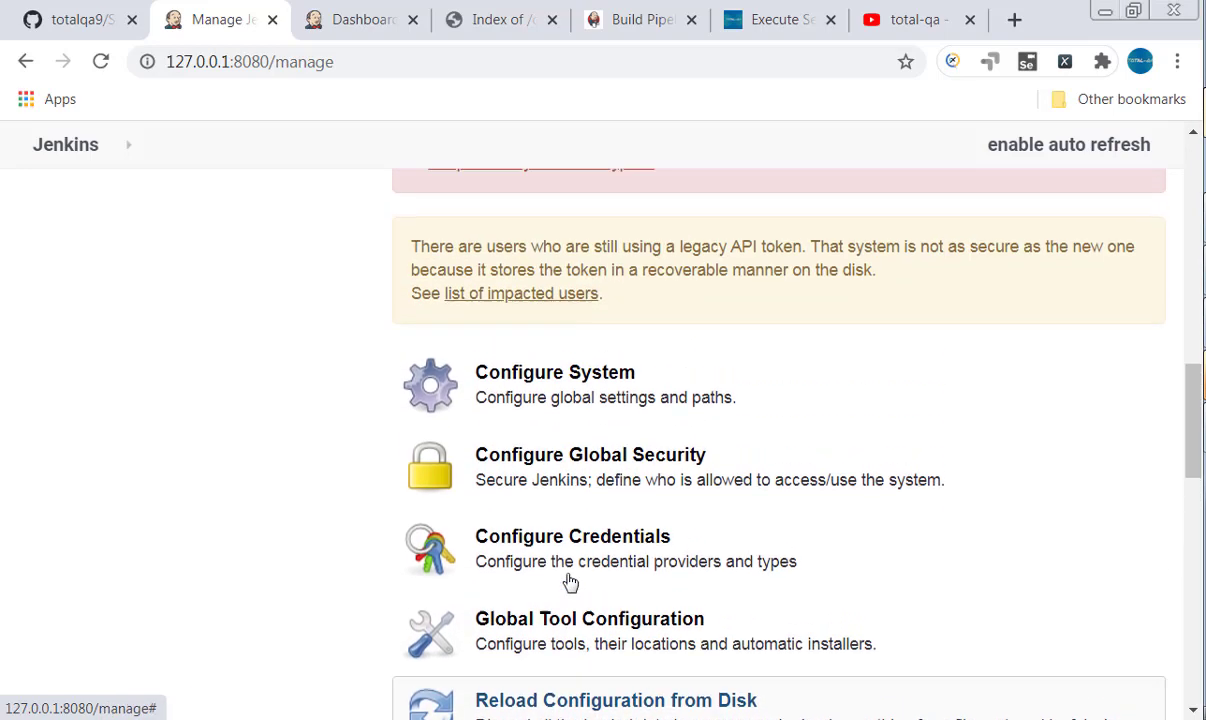
click(551, 379)
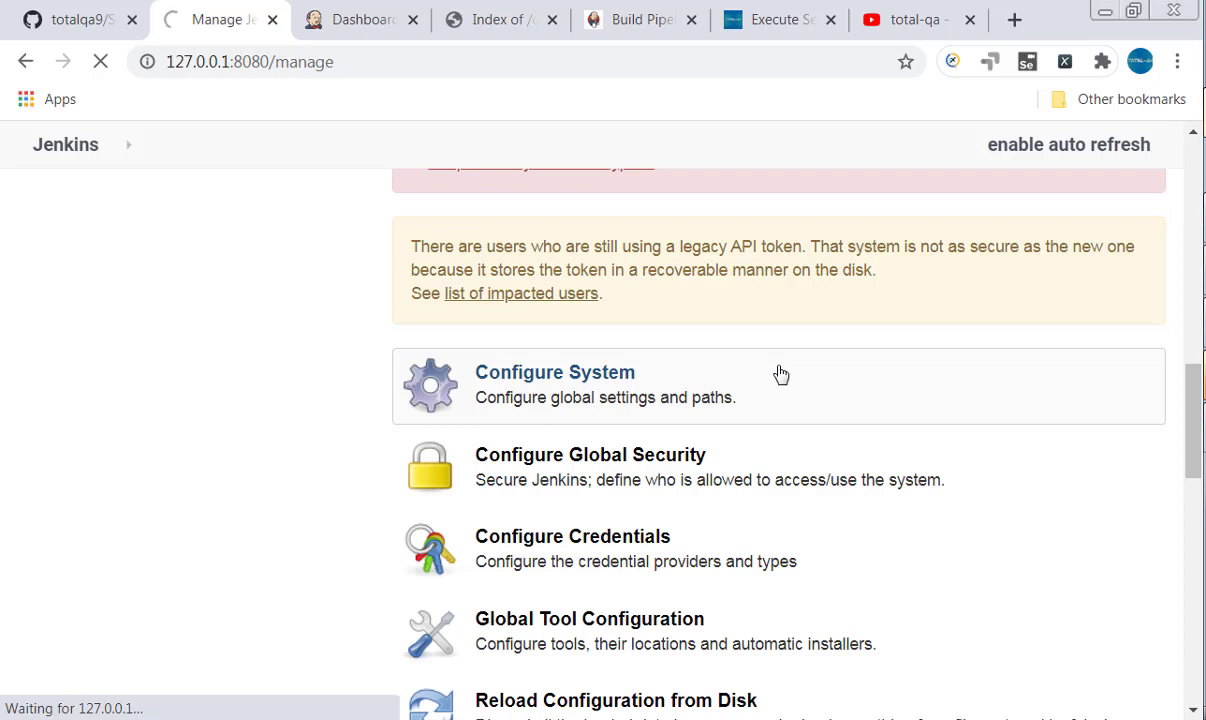
click(849, 388)
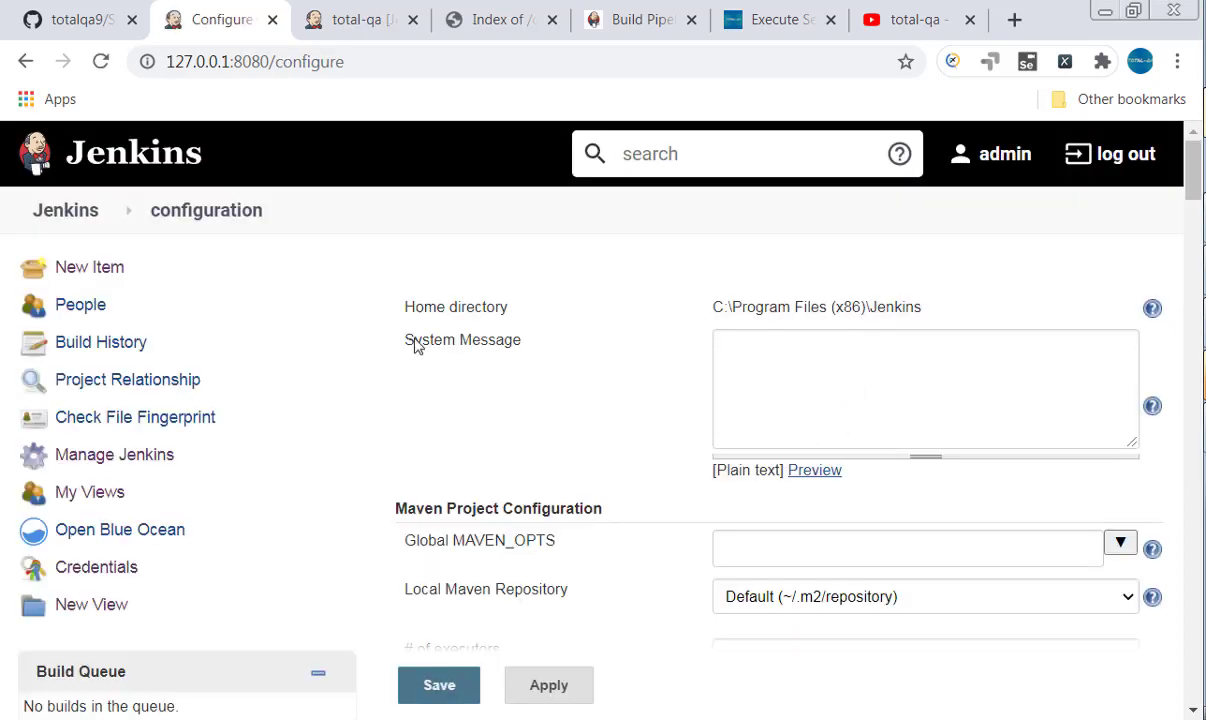
Examine the system configuration from the home directory and Maven Project Configuration through global properties, GitHub servers and the Git plugin
drag(404, 305, 929, 315)
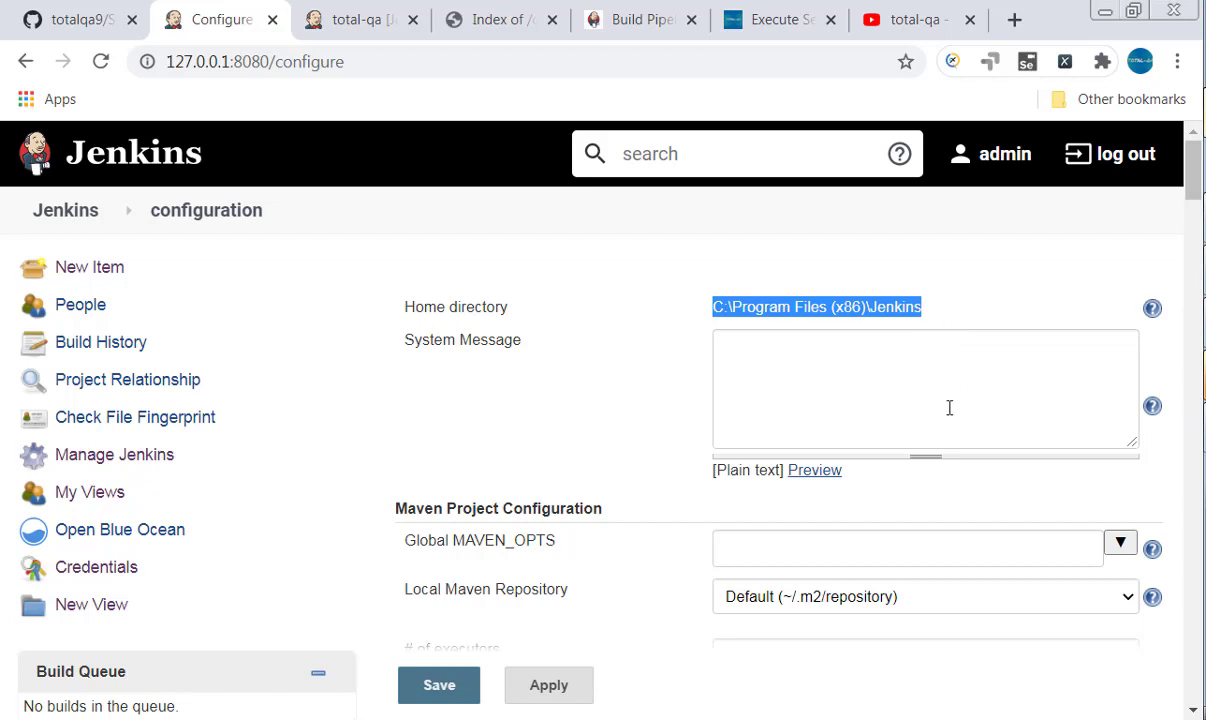
scroll(948, 406, down, 2)
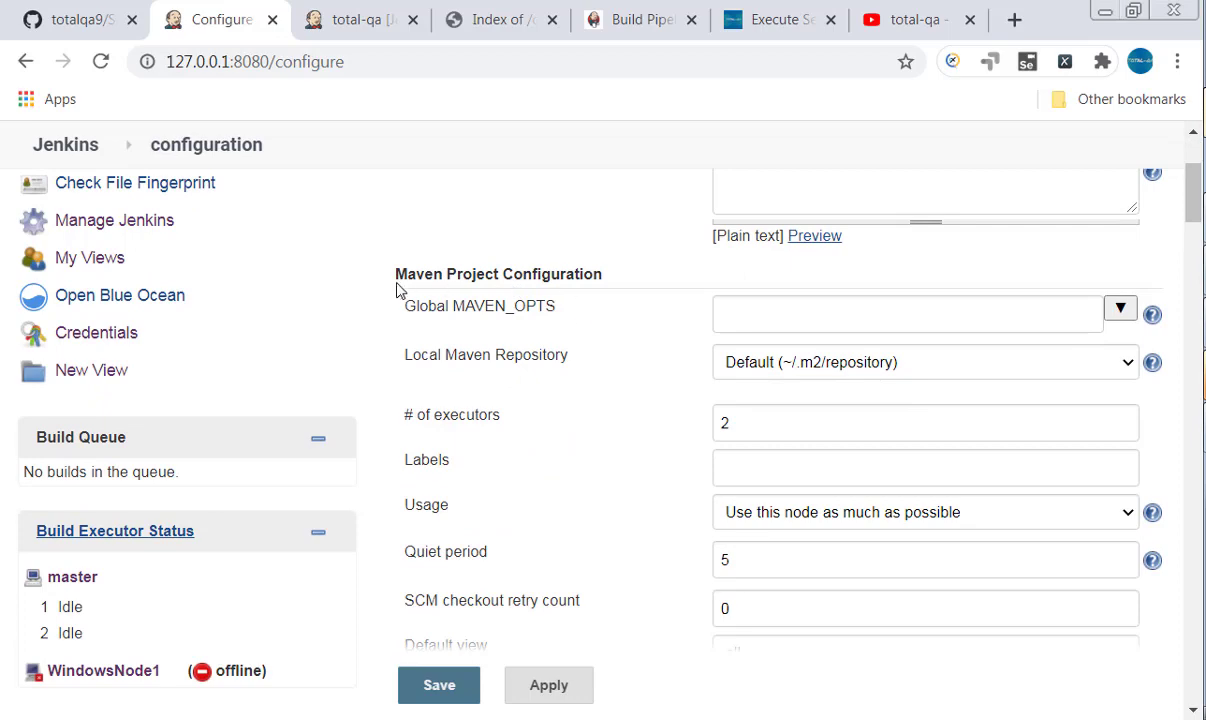
drag(407, 274, 606, 277)
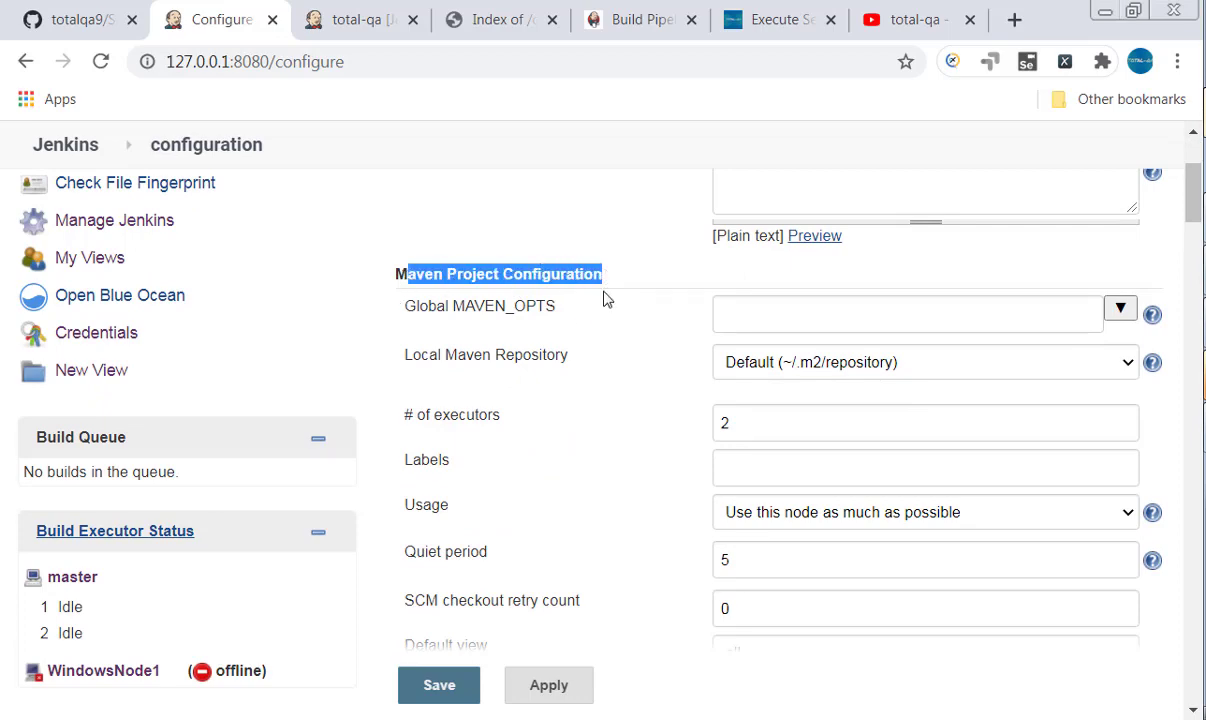
scroll(603, 299, down, 3)
scroll(603, 299, down, 2)
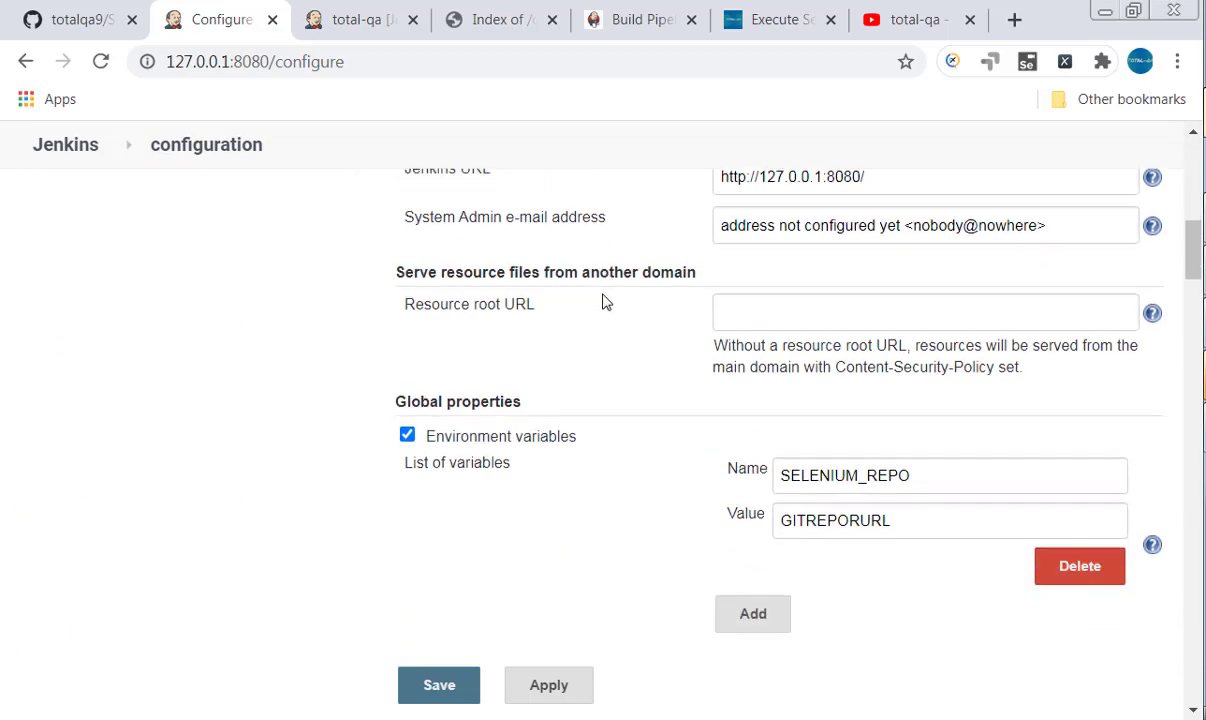
scroll(603, 302, down, 9)
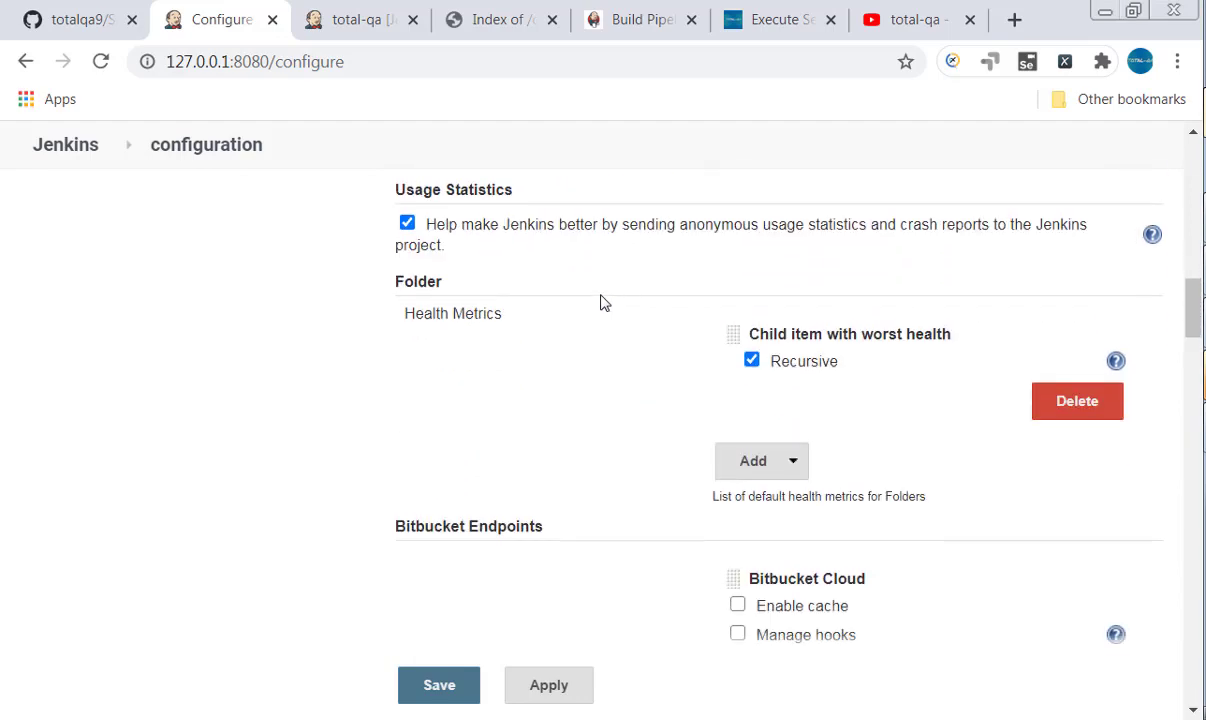
scroll(600, 302, down, 5)
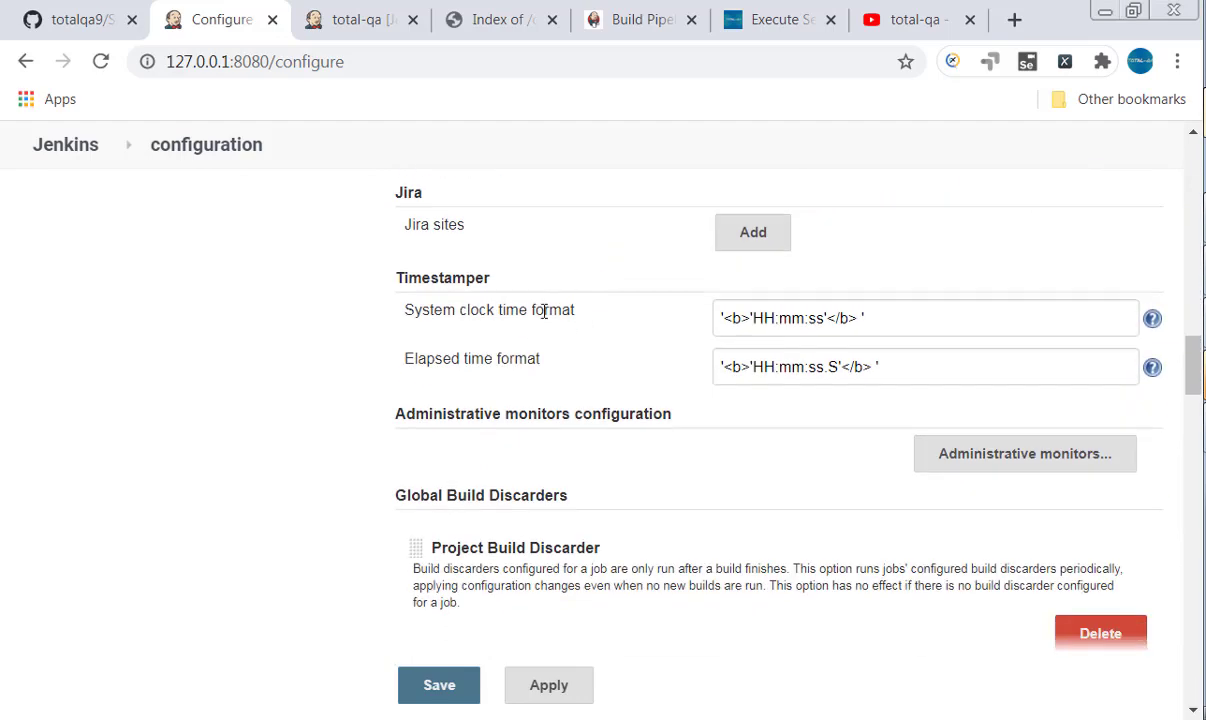
scroll(400, 372, down, 5)
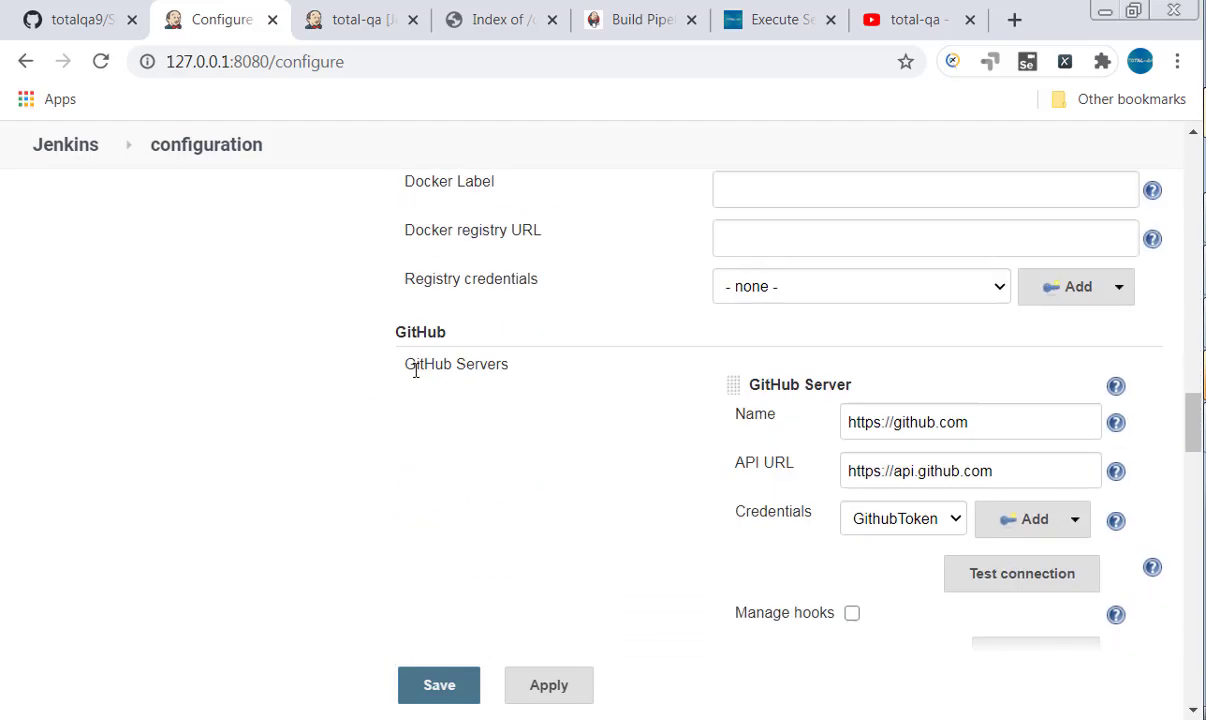
scroll(419, 365, down, 7)
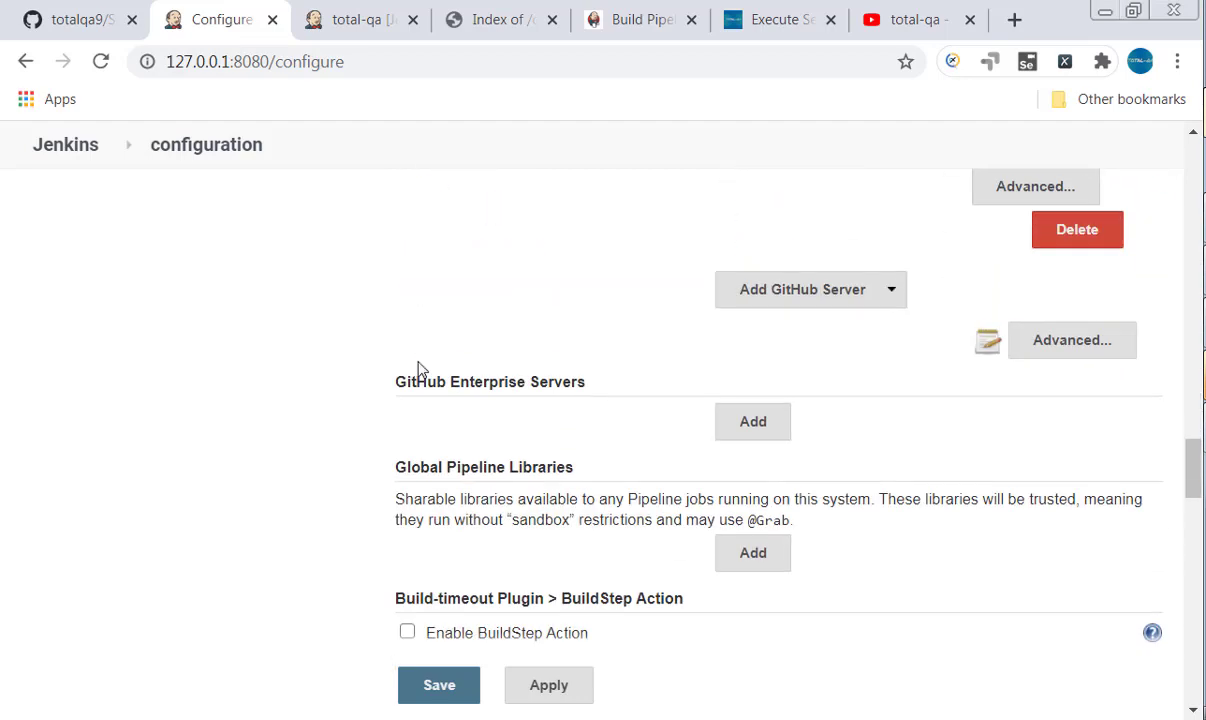
scroll(419, 368, down, 3)
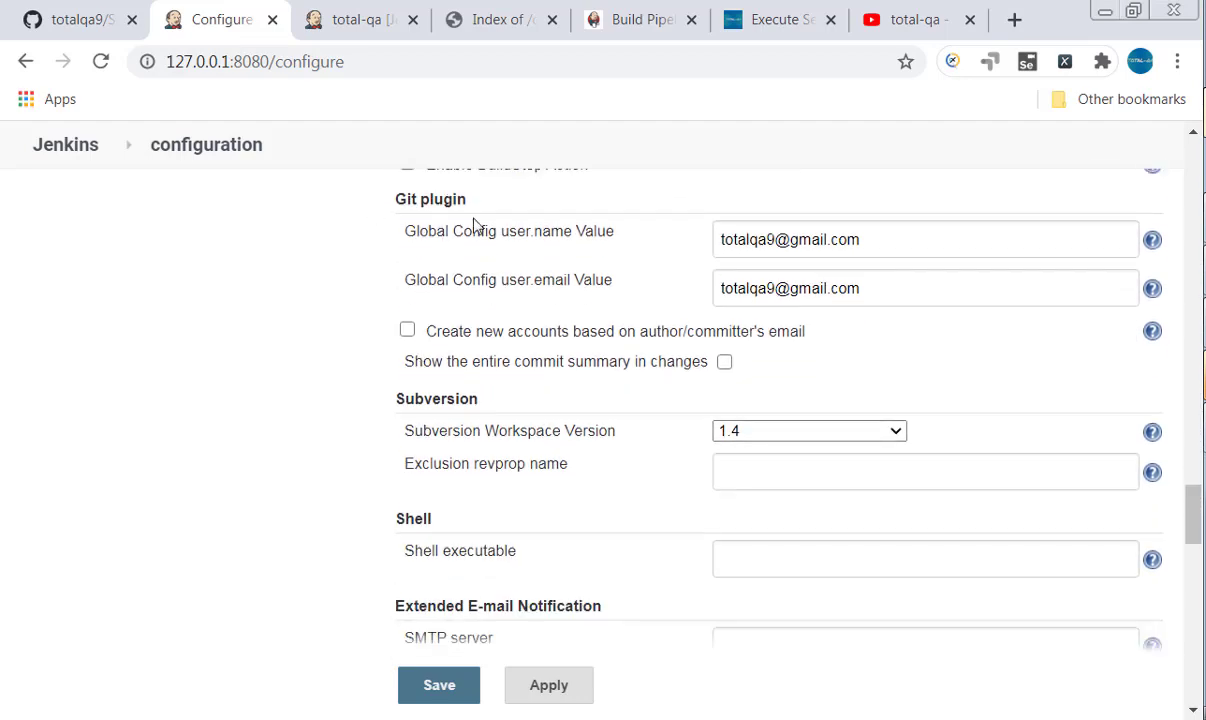
scroll(446, 210, down, 2)
scroll(431, 310, down, 3)
Examine the SMTP server and other settings under Extended E-mail Notification and E-mail Notification
scroll(420, 315, up, 2)
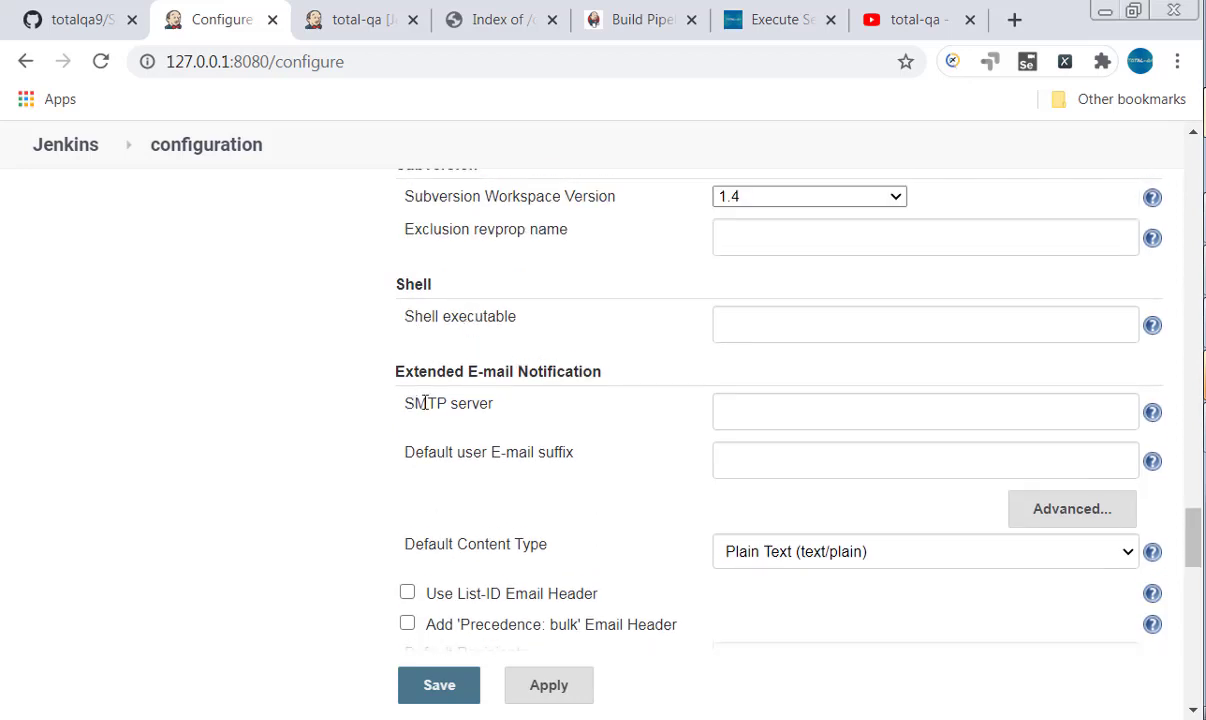
drag(414, 403, 491, 403)
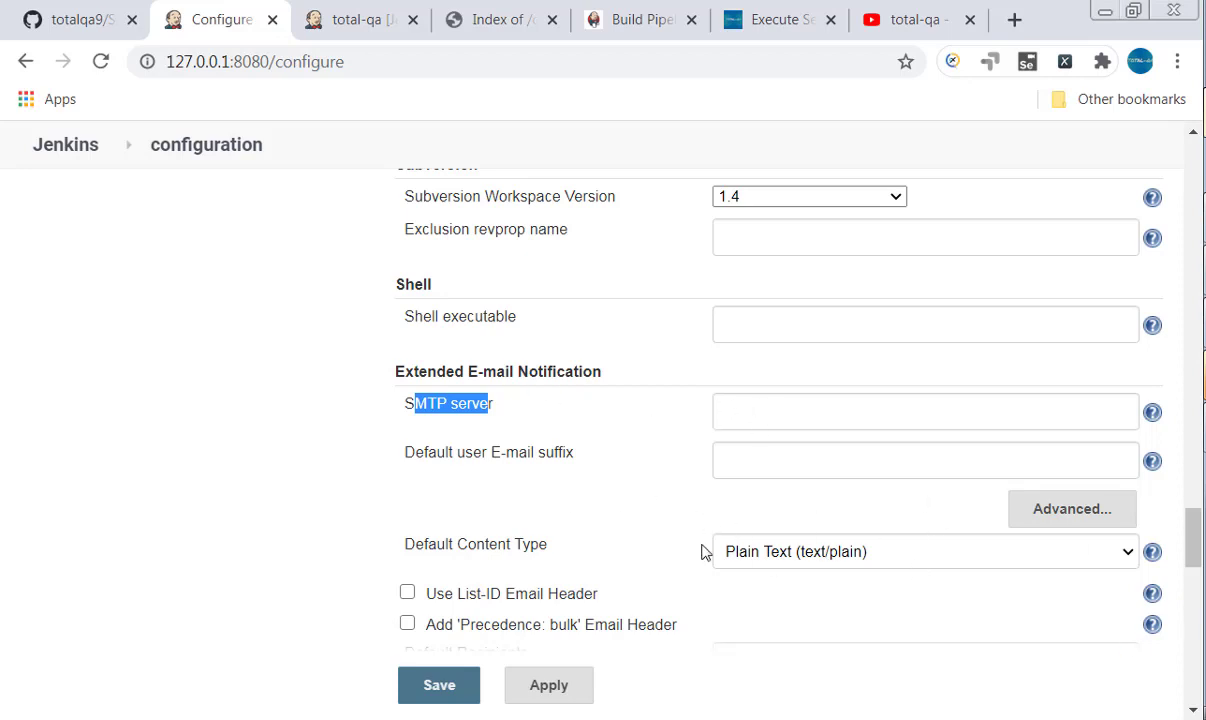
scroll(703, 551, down, 3)
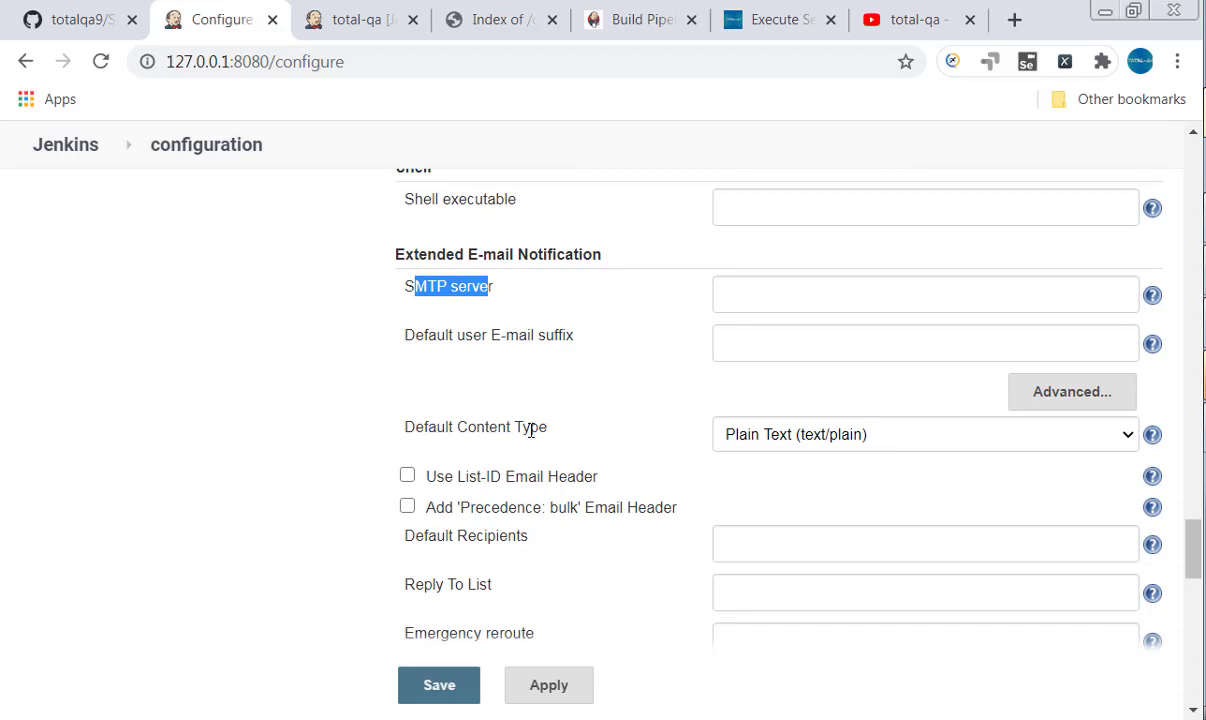
scroll(578, 403, down, 6)
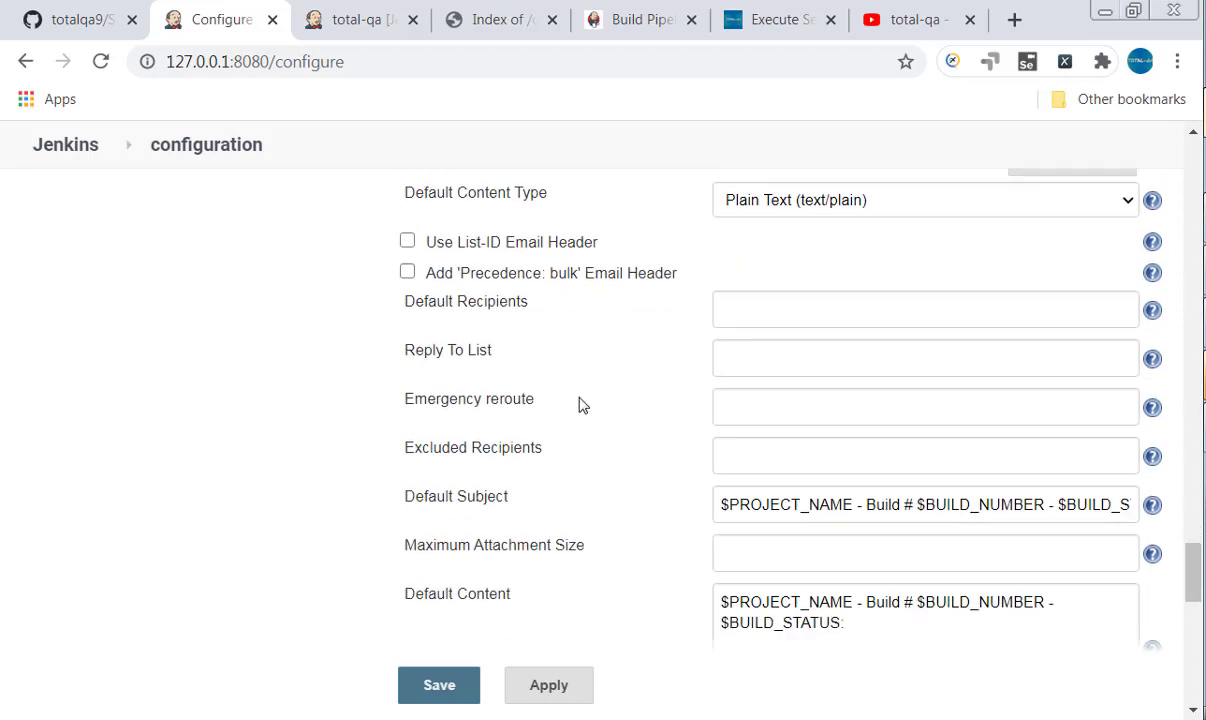
scroll(578, 403, down, 13)
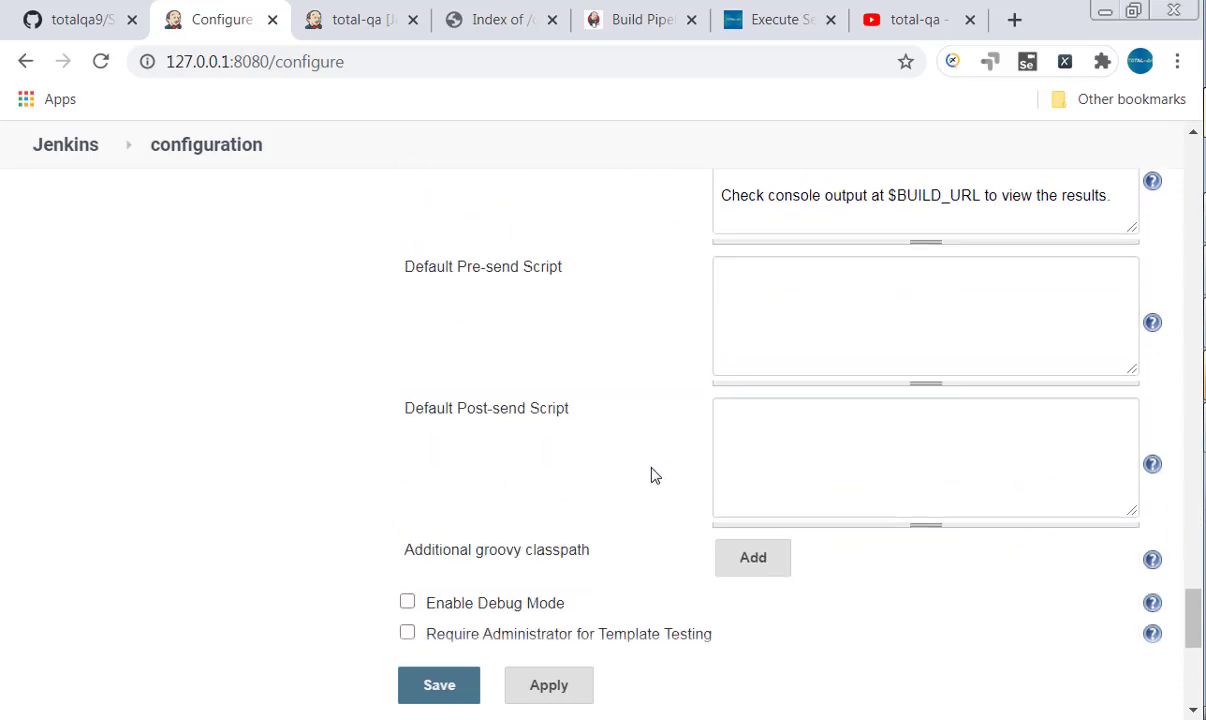
scroll(650, 475, down, 14)
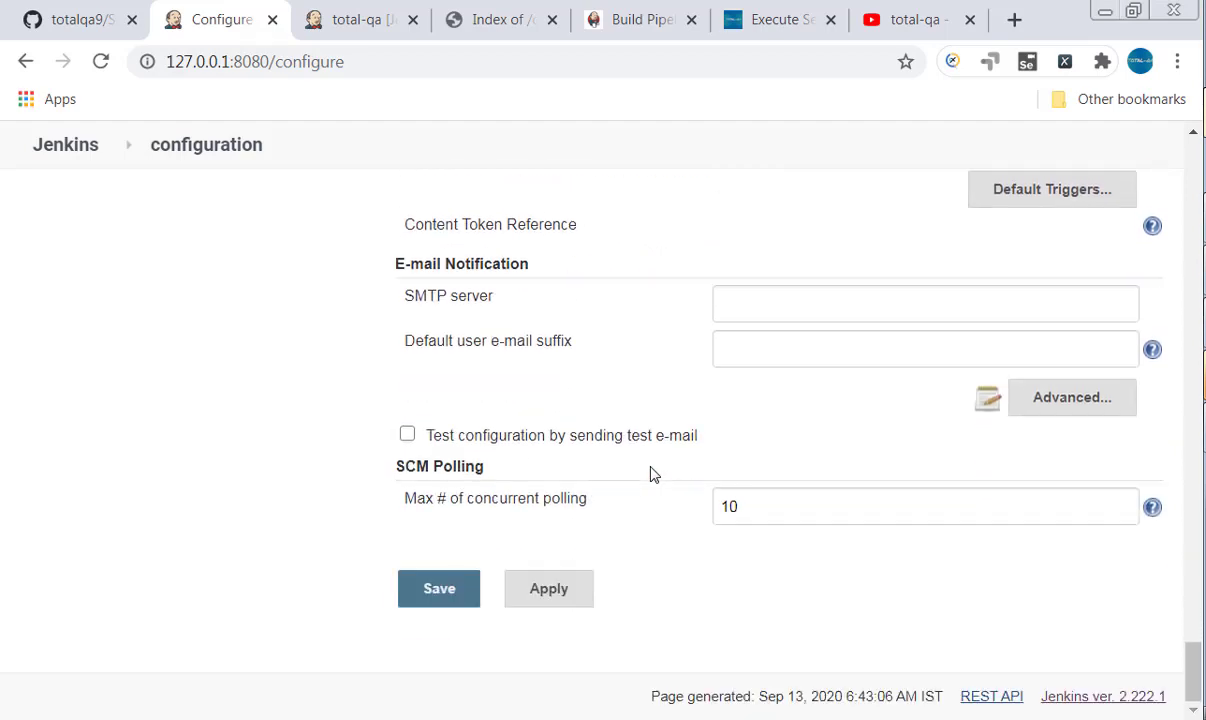
Go back over the system settings and review the Maven Project Configuration section near the start of the page
scroll(650, 475, up, 20)
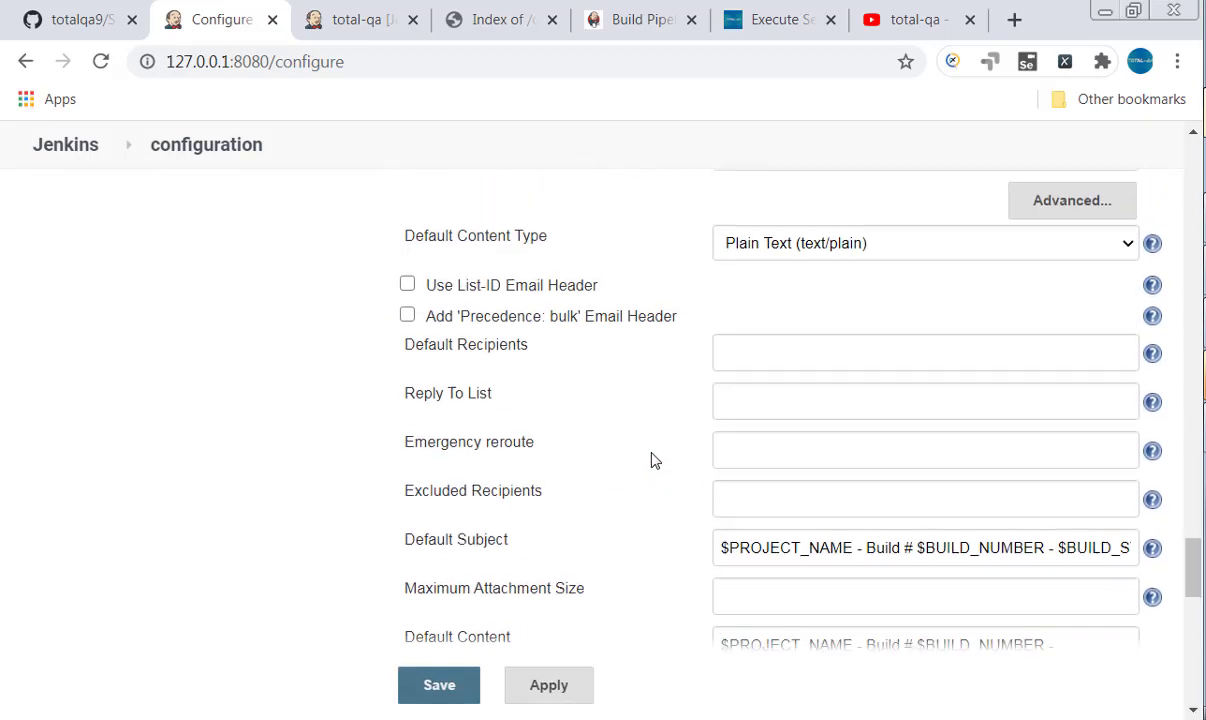
scroll(652, 461, up, 20)
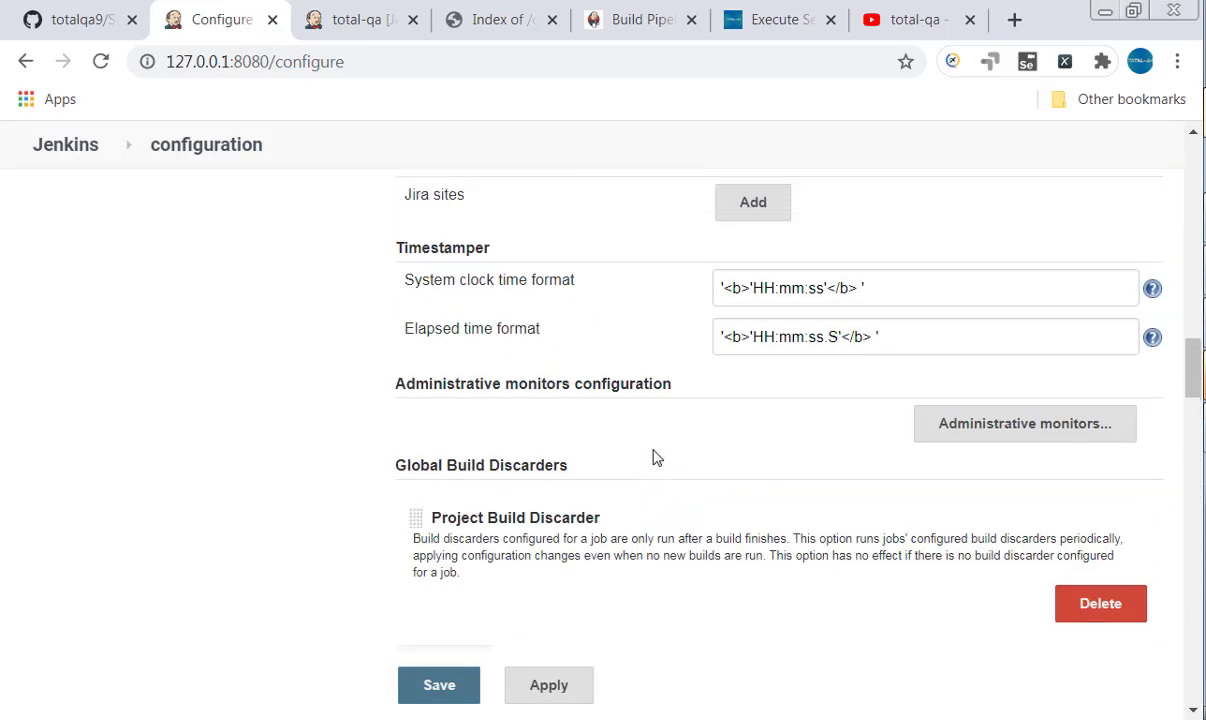
scroll(652, 457, up, 20)
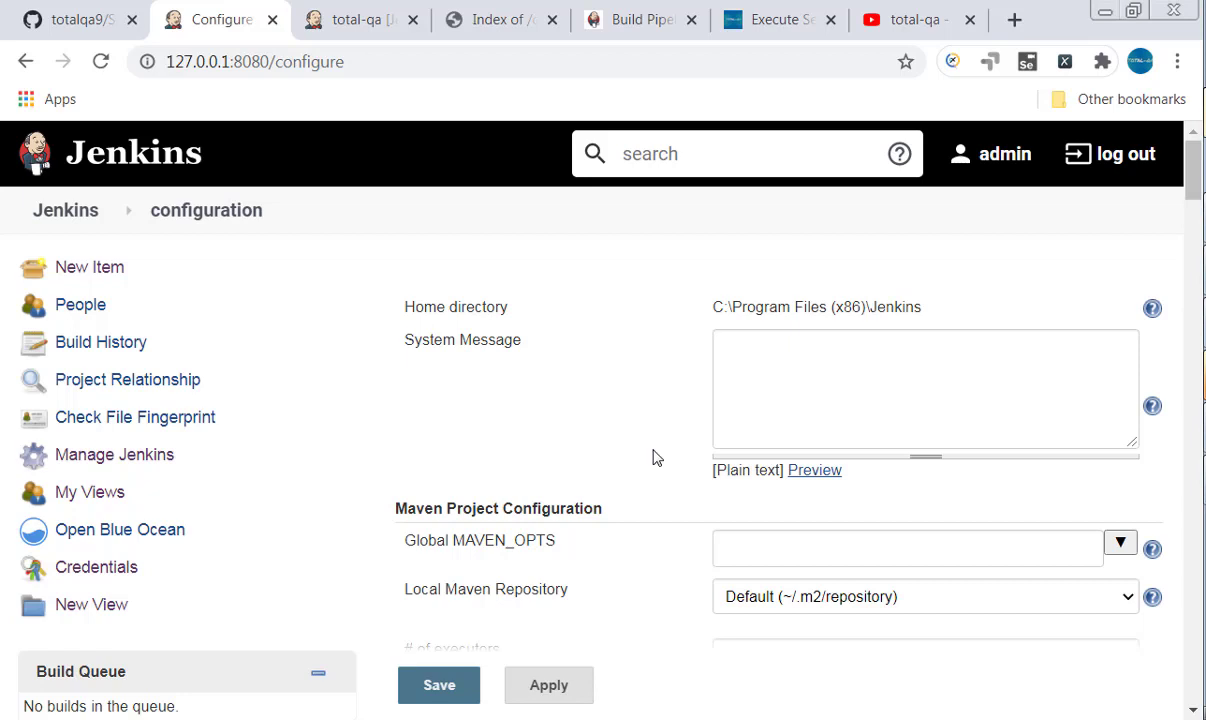
scroll(620, 455, down, 1)
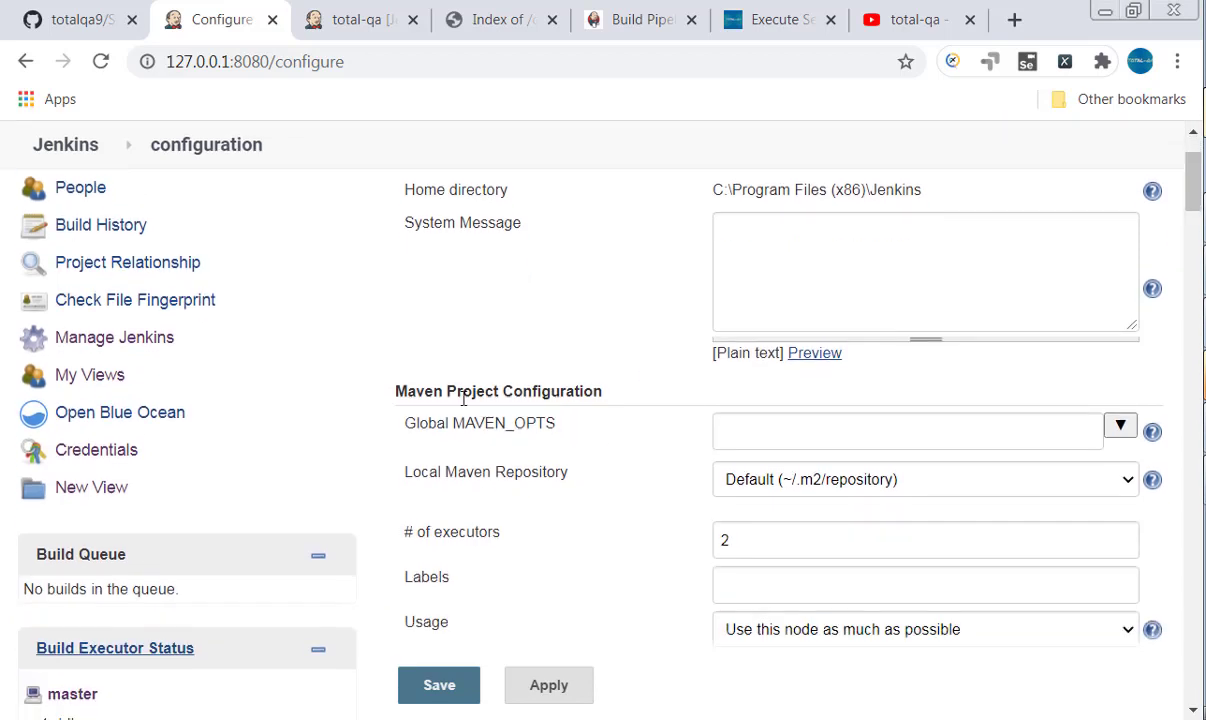
drag(446, 393, 620, 400)
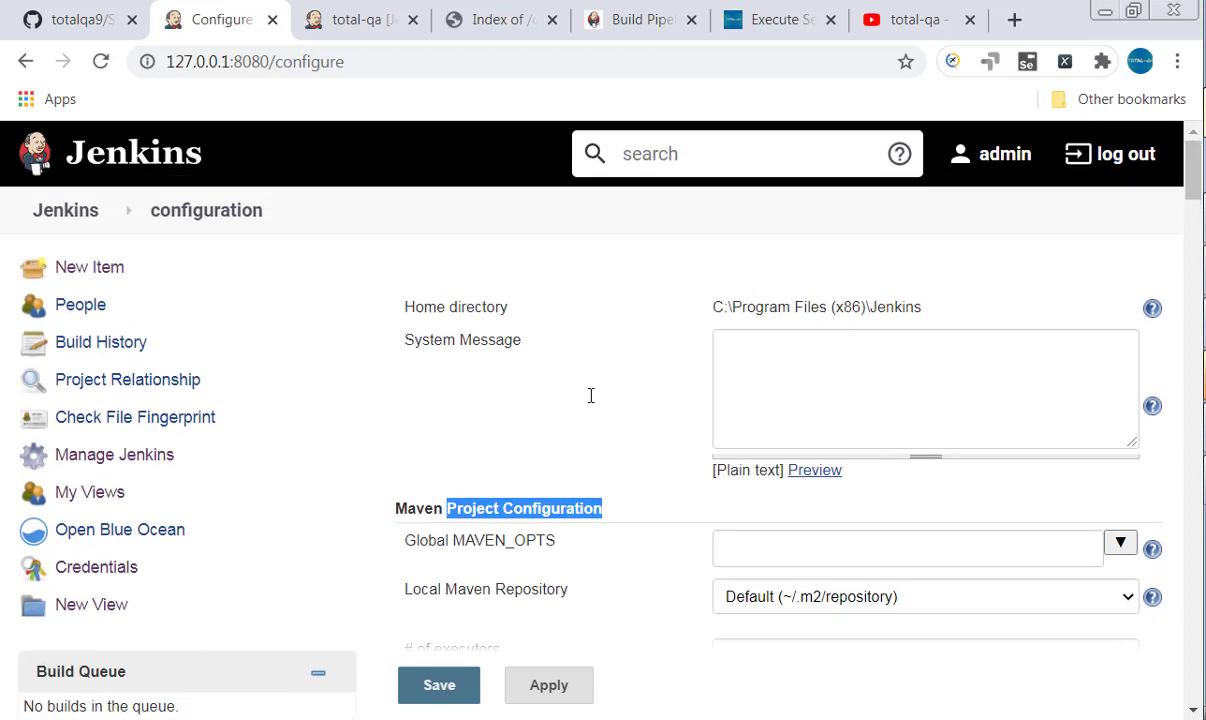
scroll(589, 395, up, 1)
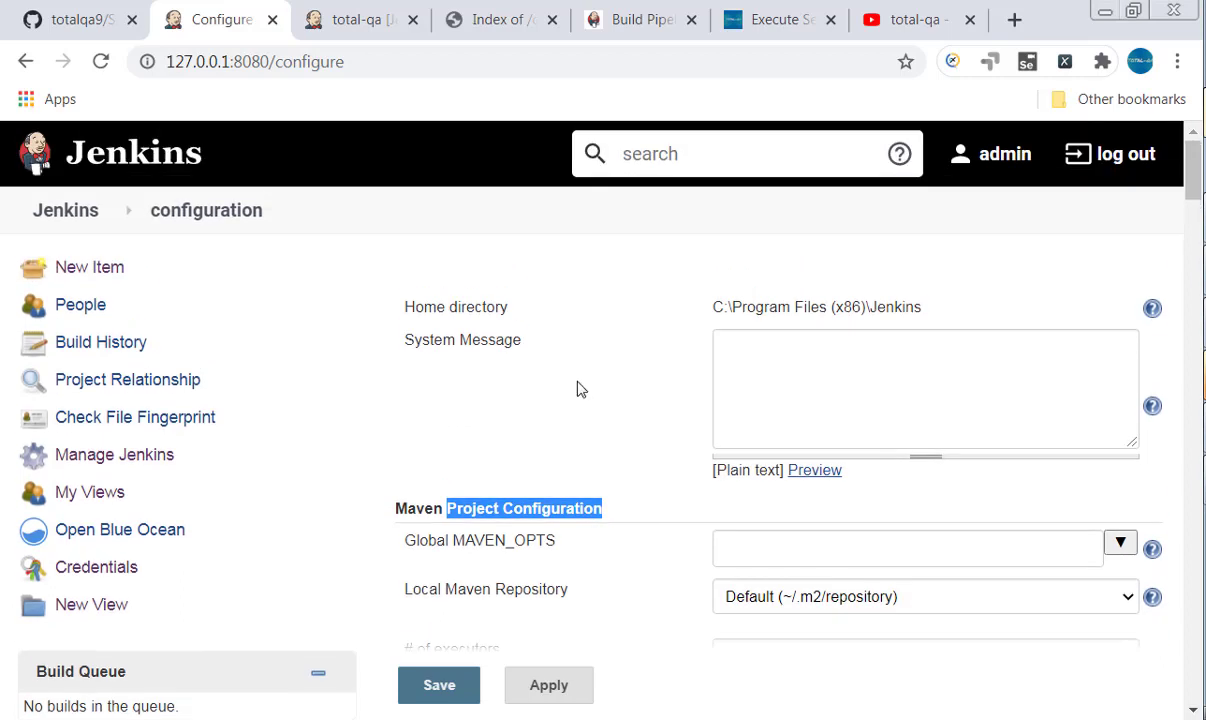
Open the Global Tool Configuration page from the Manage Jenkins options
click(115, 216)
click(115, 216)
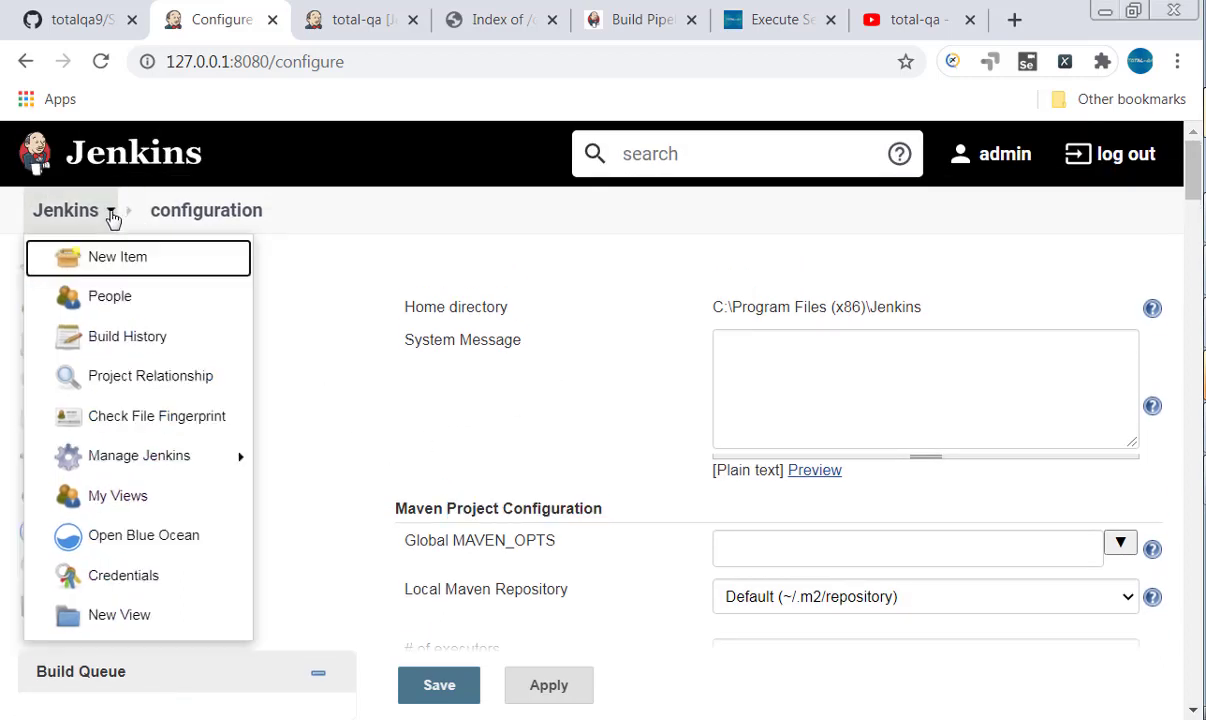
mouse_move(210, 458)
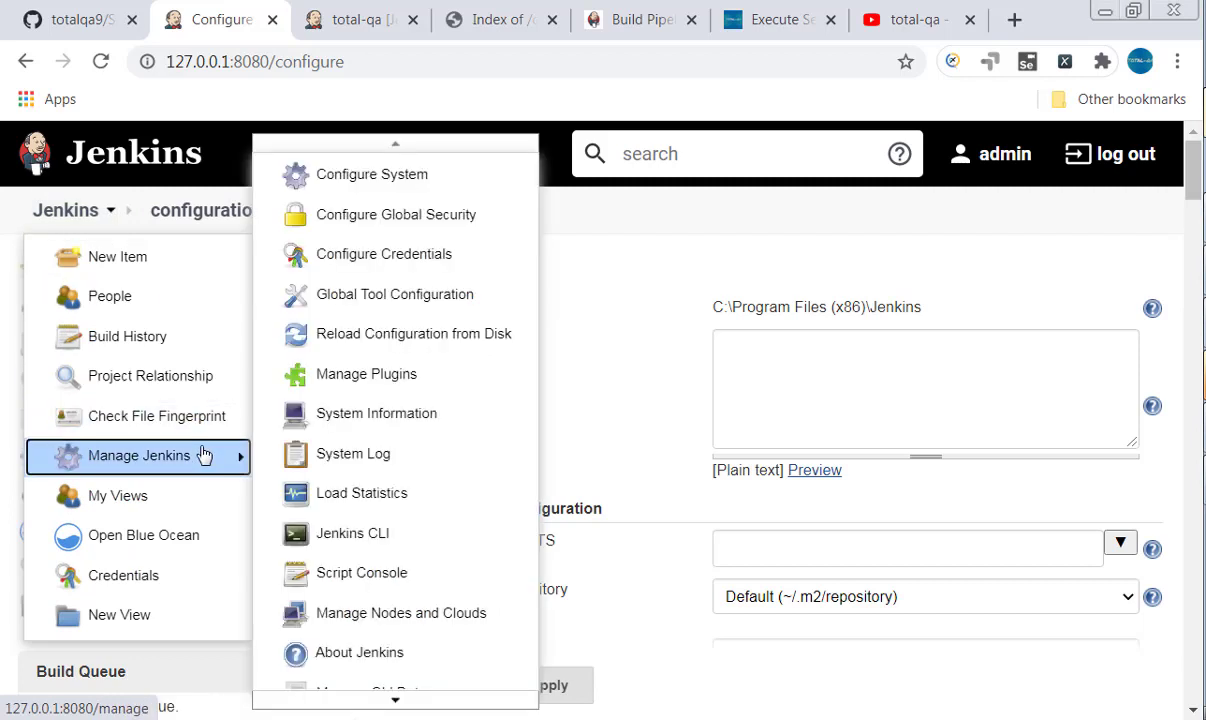
click(399, 316)
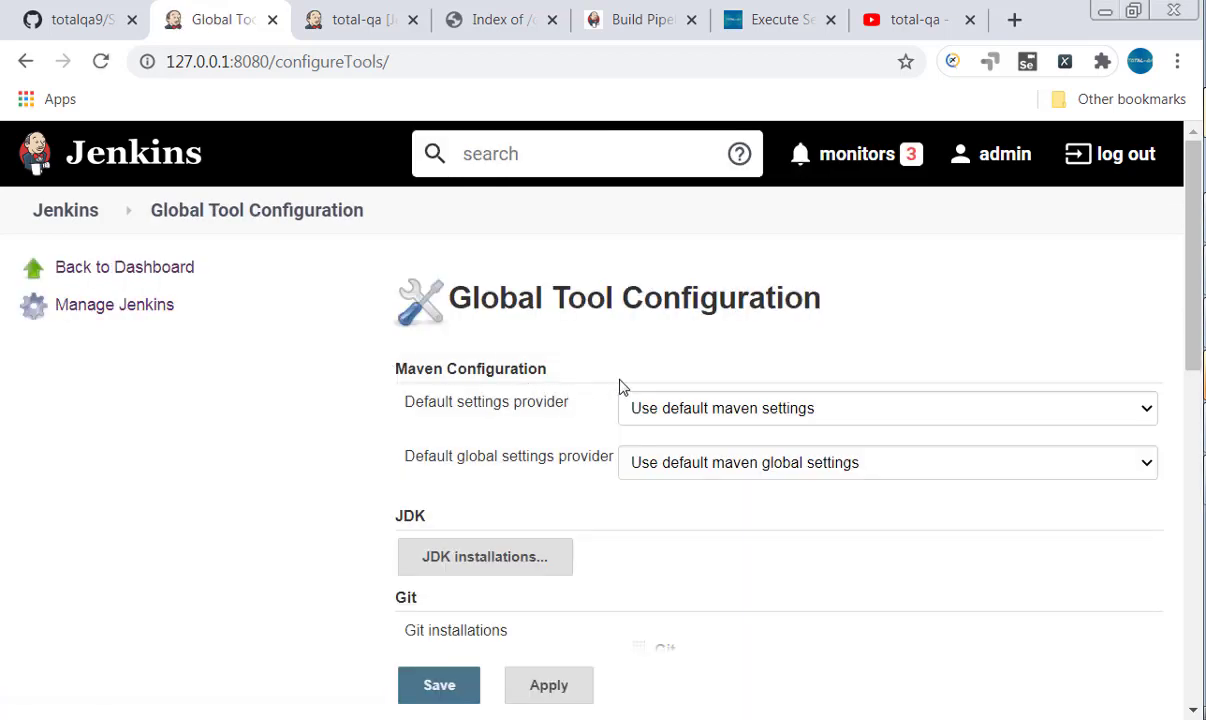
Expand the JDK installations and inspect the JAVA_HOME path of the JDK1.8 entry
scroll(622, 387, down, 1)
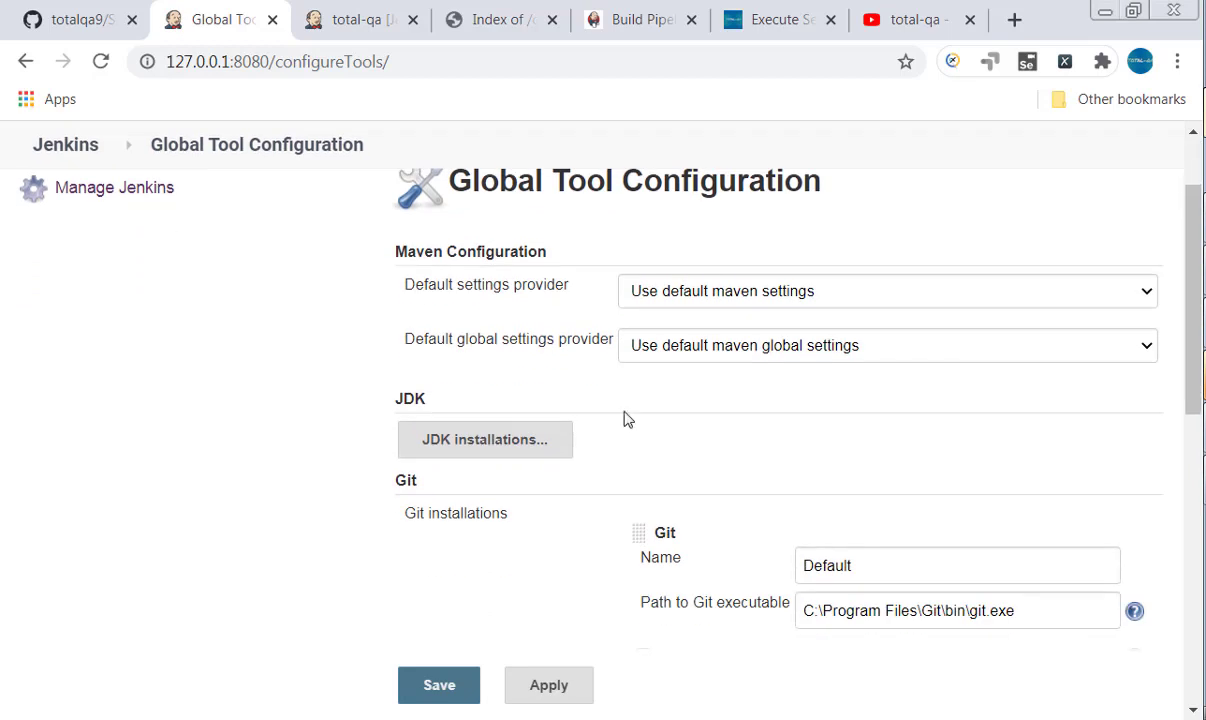
click(504, 460)
scroll(743, 434, down, 1)
click(980, 440)
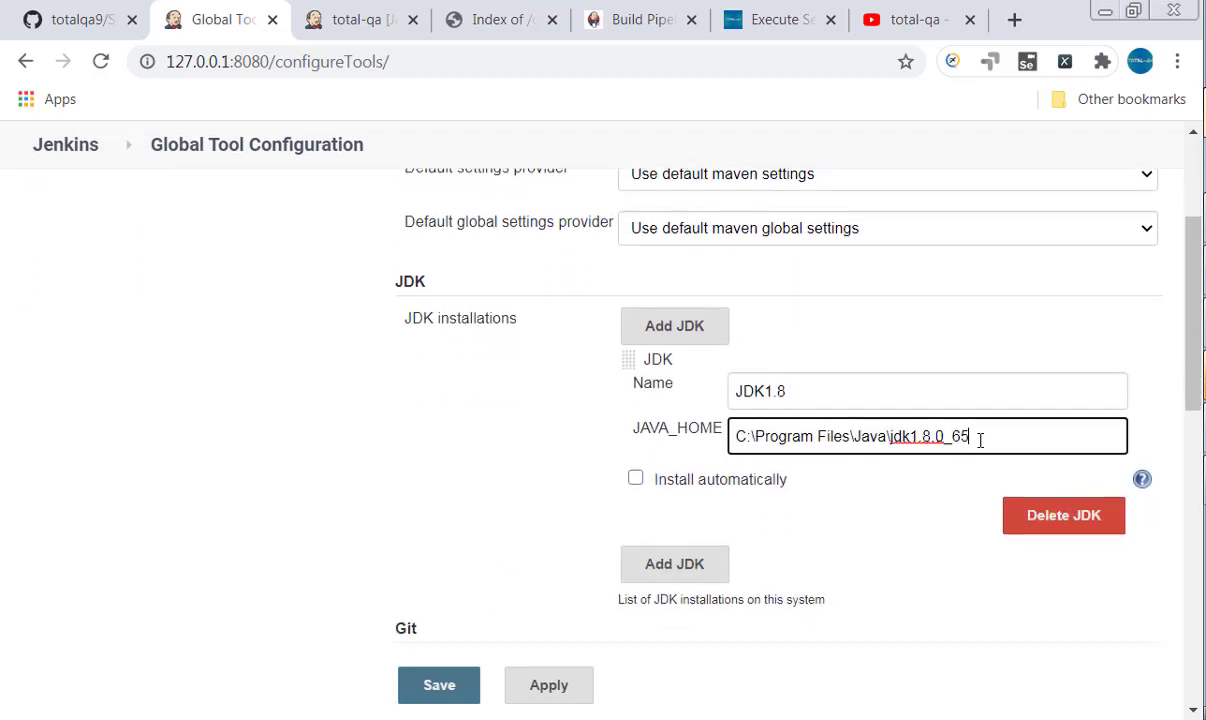
Inspect the JAVA_HOME and Git executable paths, then the Gradle, Mercurial, Ant, Maven and Docker tool sections
drag(980, 440, 729, 437)
scroll(729, 435, down, 2)
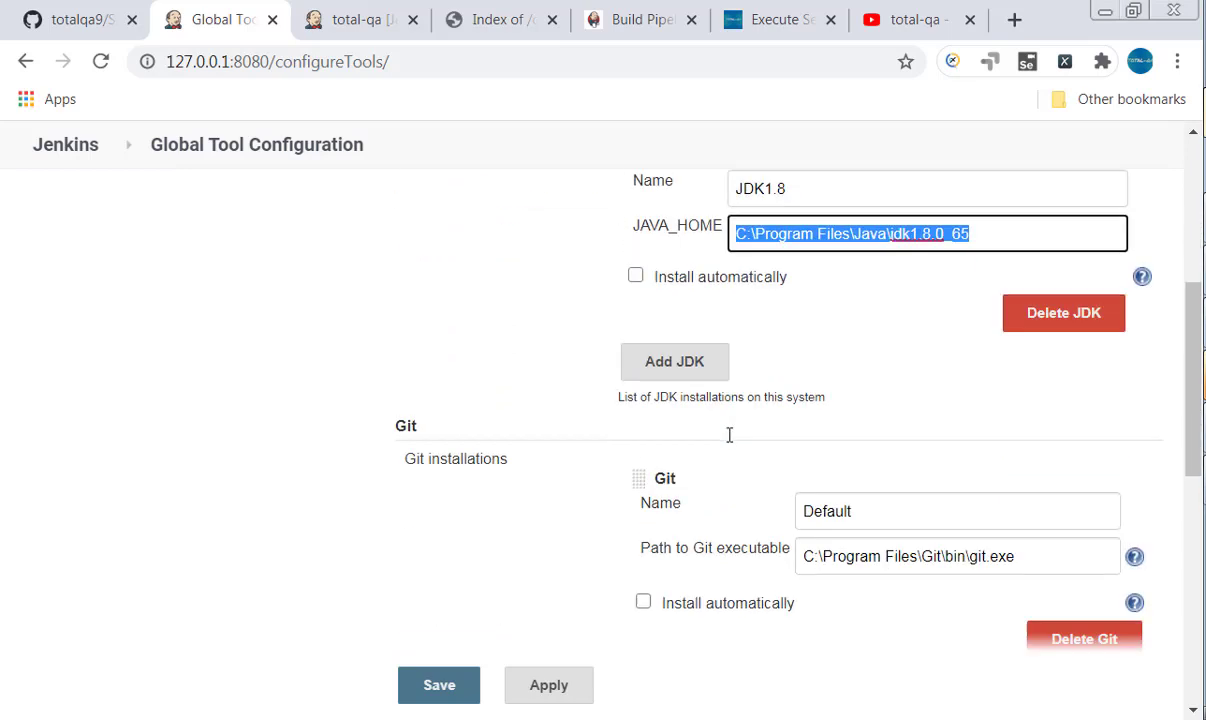
drag(1035, 524, 786, 537)
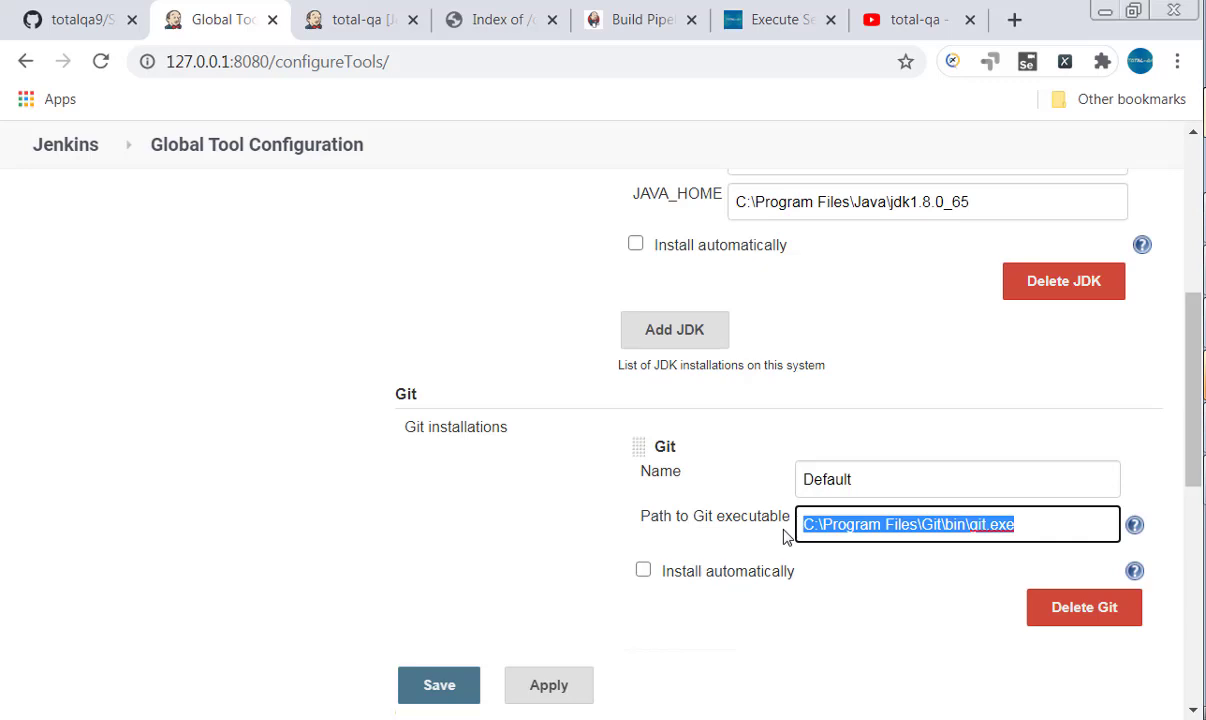
scroll(715, 500, down, 2)
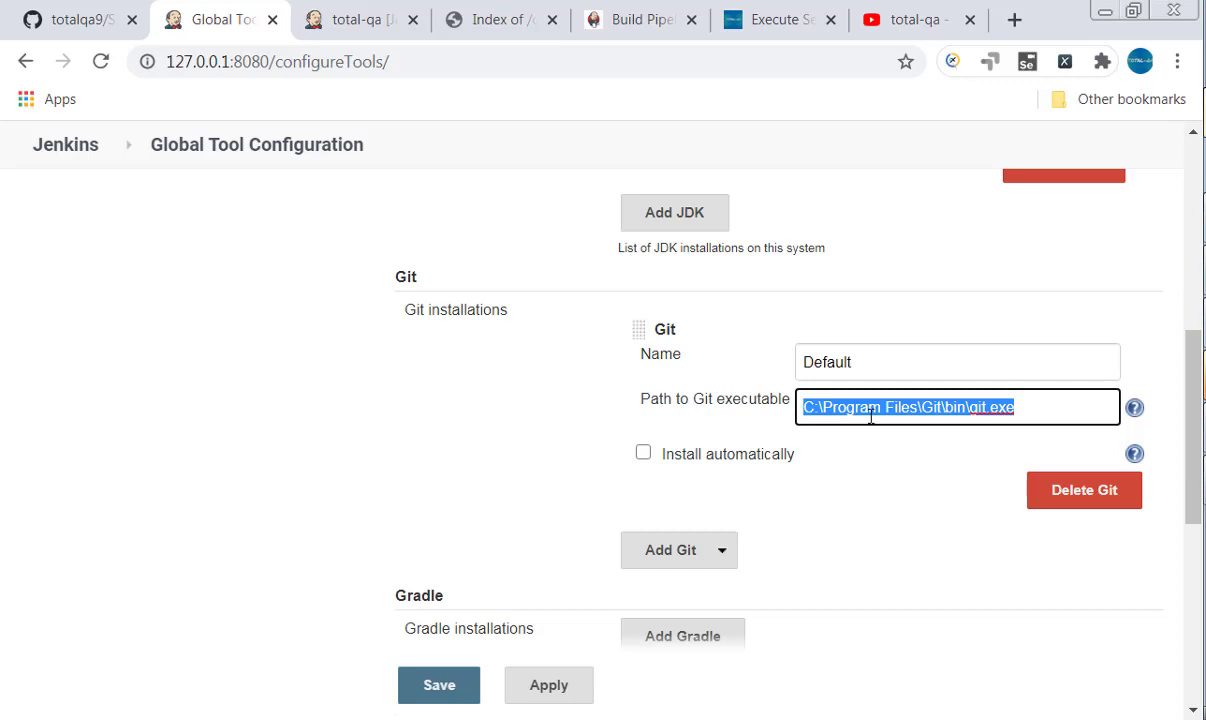
scroll(871, 417, down, 4)
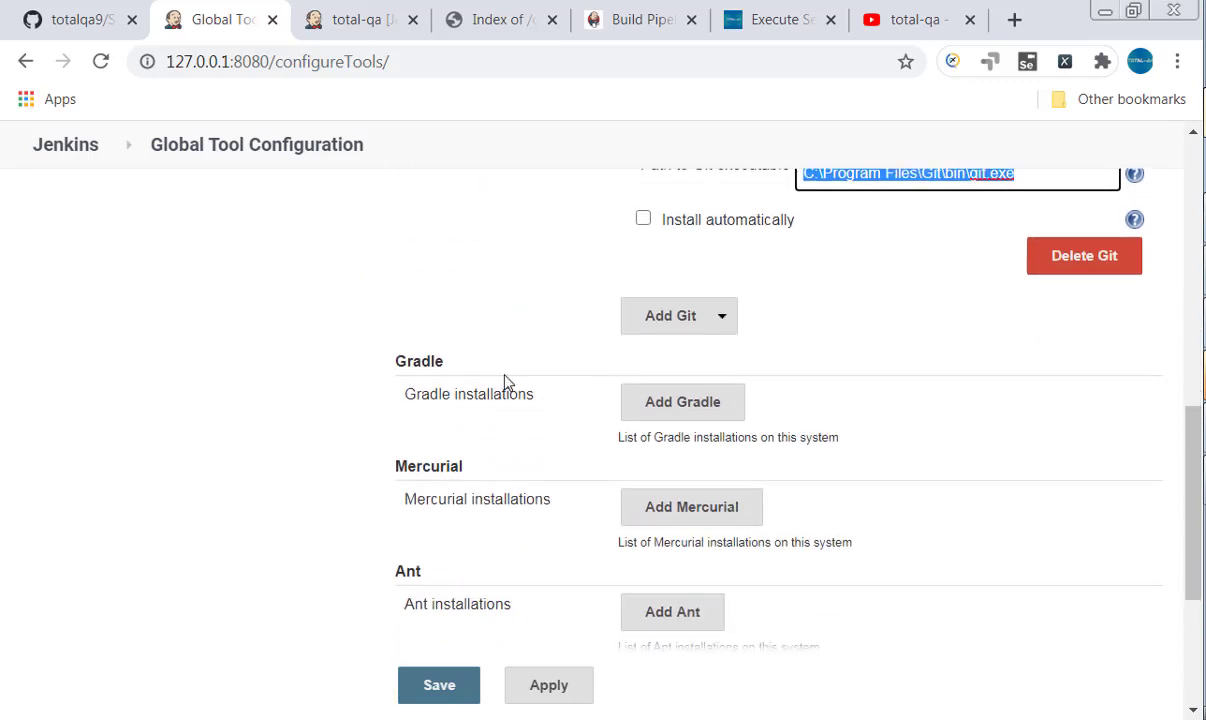
scroll(505, 381, down, 2)
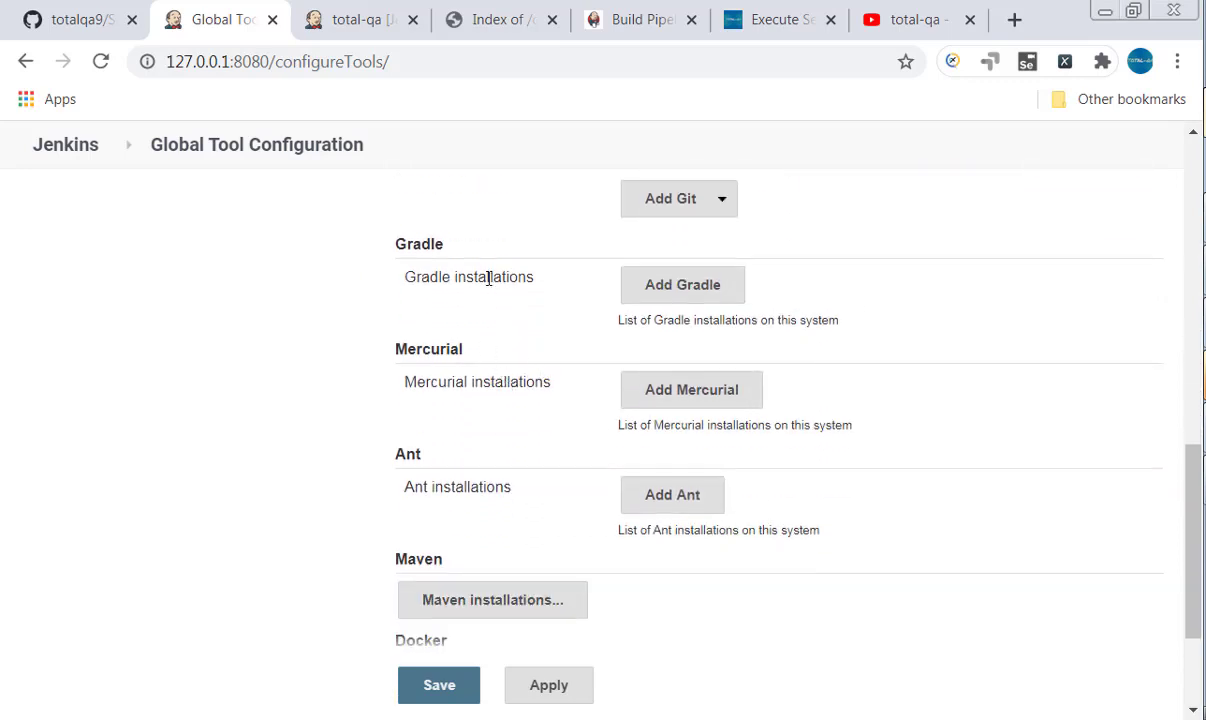
scroll(480, 465, down, 3)
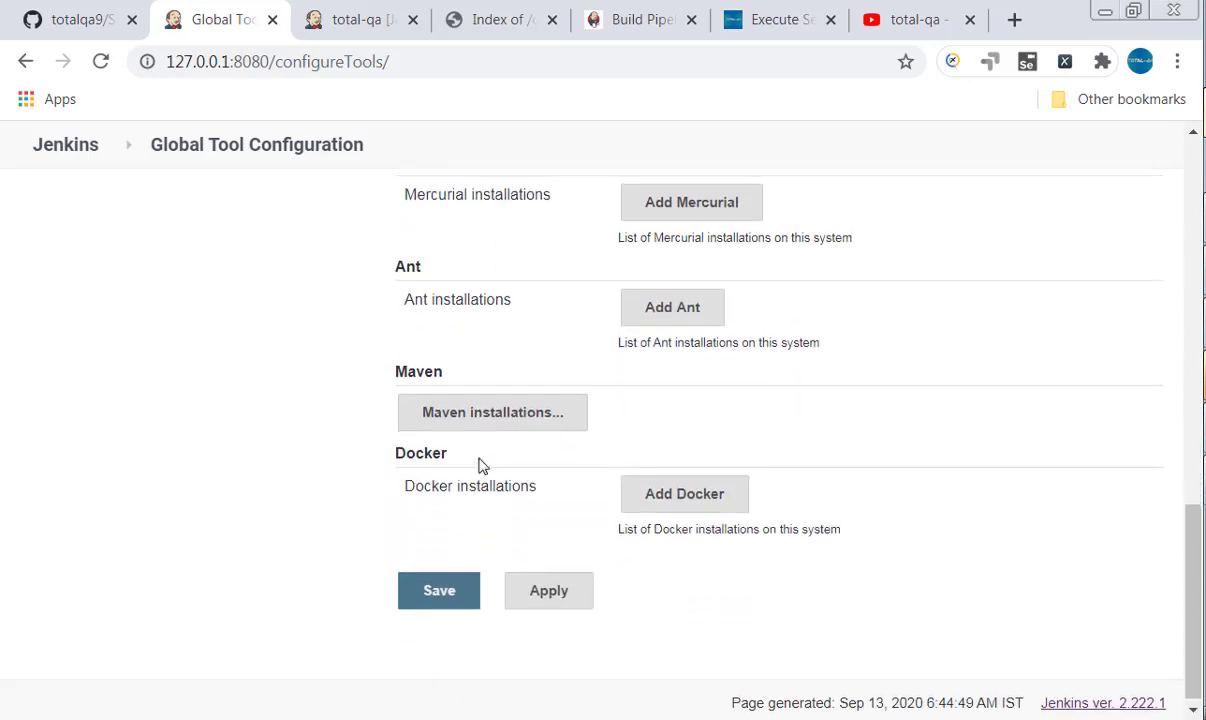
Go back over the Global Tool Configuration and review the Maven Configuration, JDK and Git sections
scroll(478, 465, up, 14)
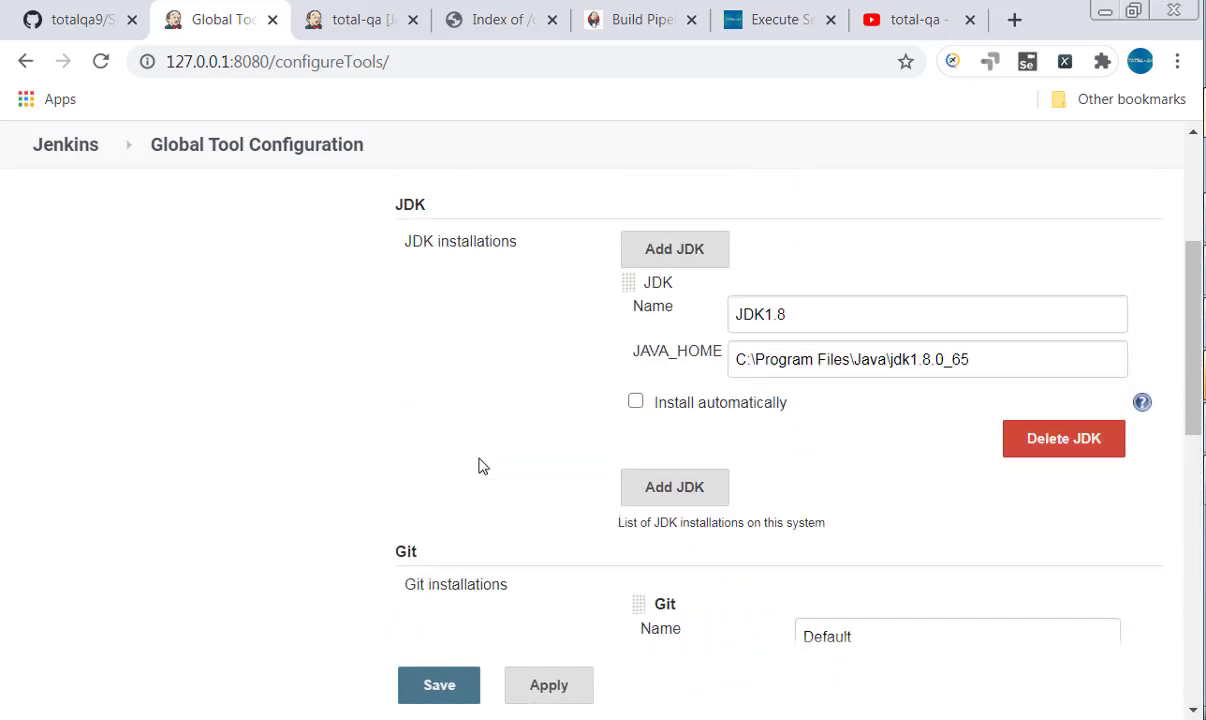
scroll(478, 465, up, 4)
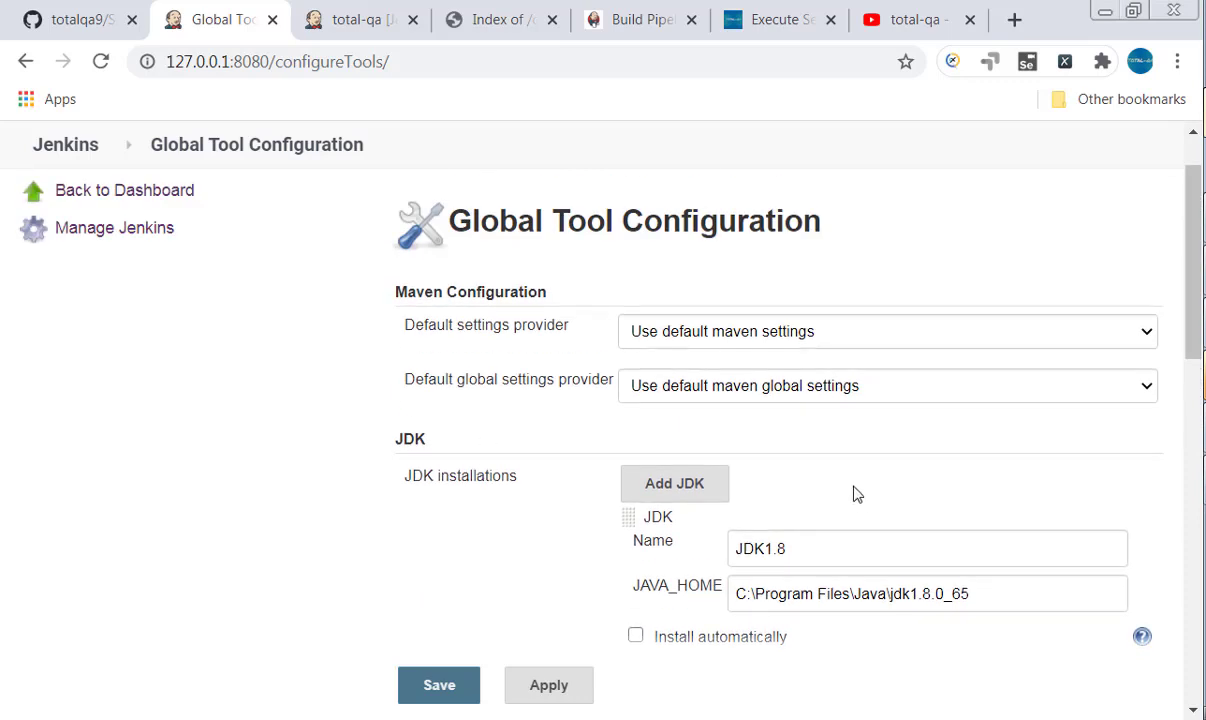
scroll(855, 492, down, 4)
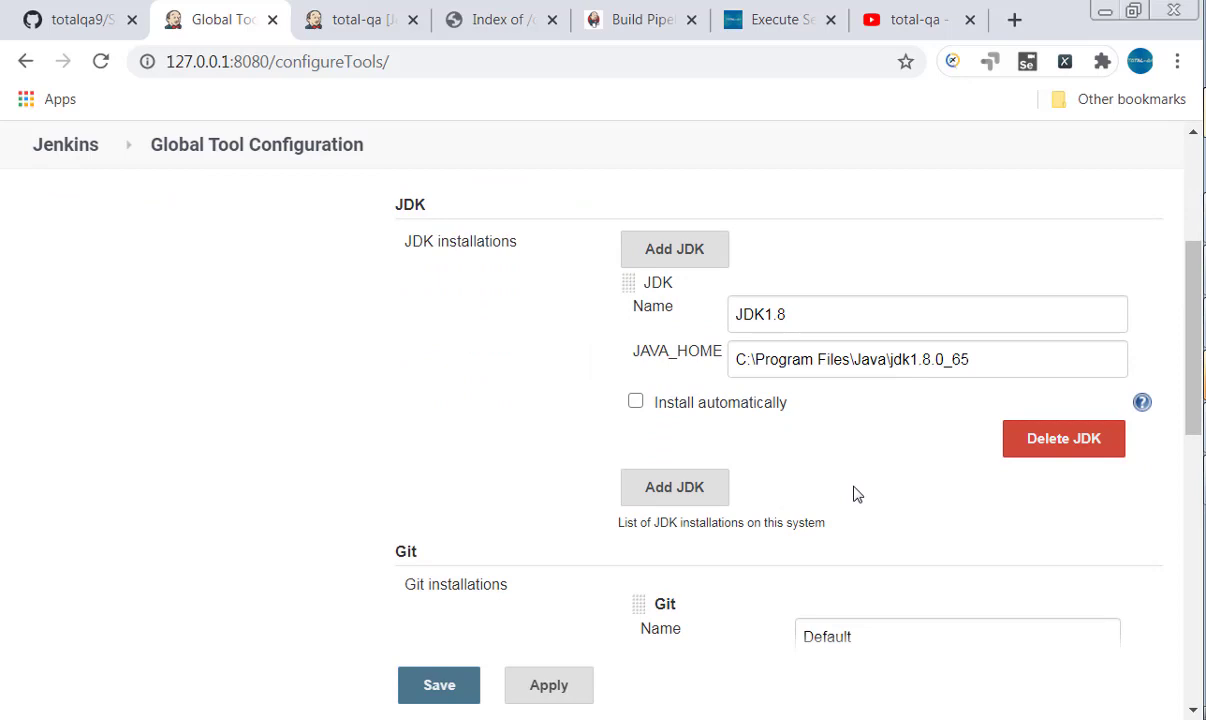
drag(383, 183, 455, 215)
mouse_move(386, 536)
mouse_down()
mouse_move(401, 558)
mouse_move(453, 565)
mouse_up()
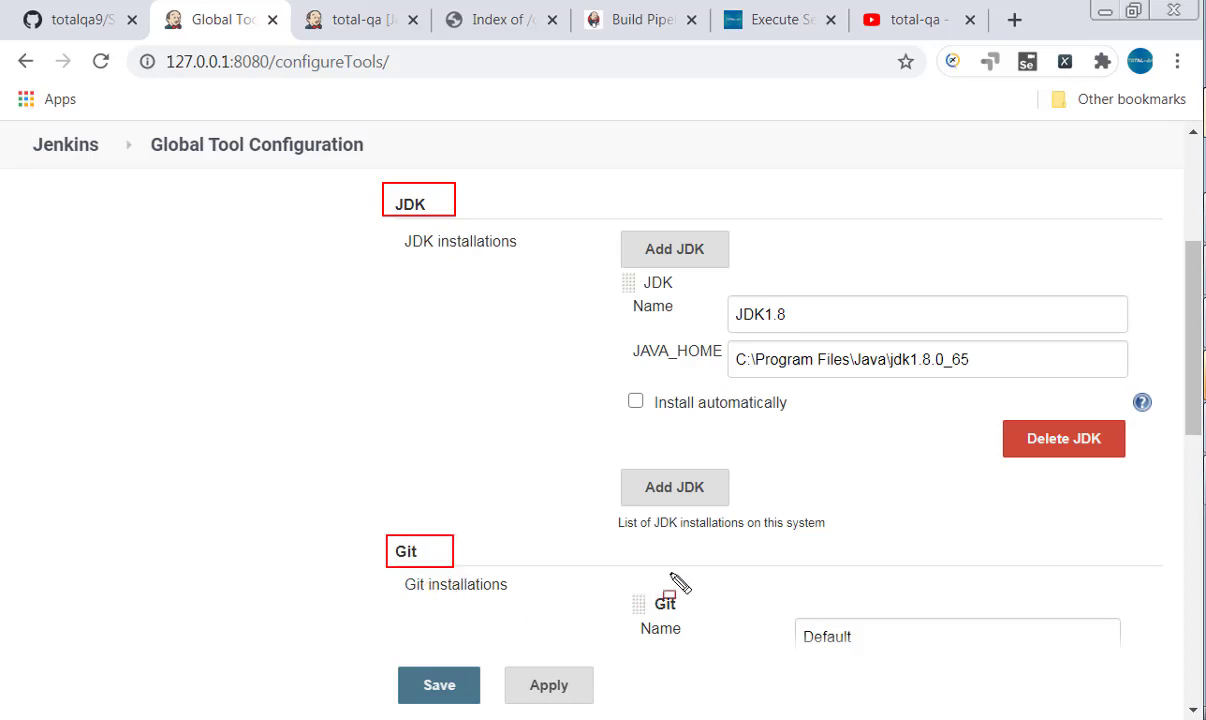
key(Escape)
Examine the git.exe ending of the path to the Git executable in the Default Git installation
scroll(680, 584, down, 2)
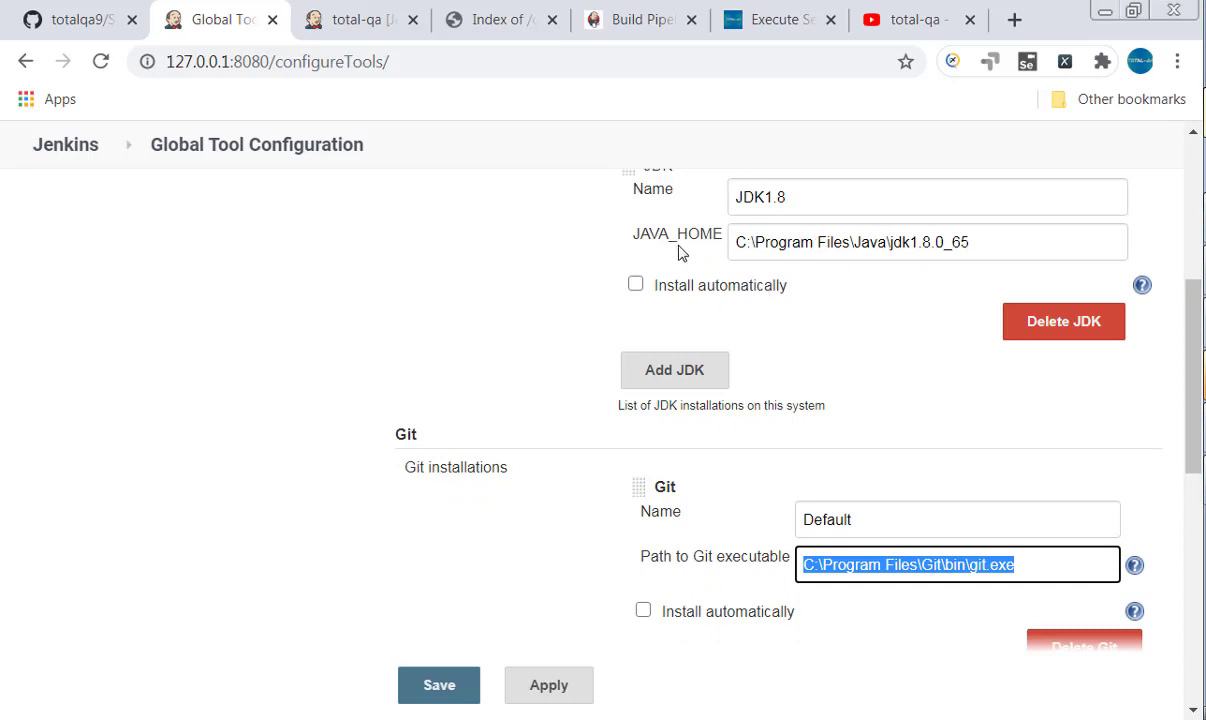
click(1025, 566)
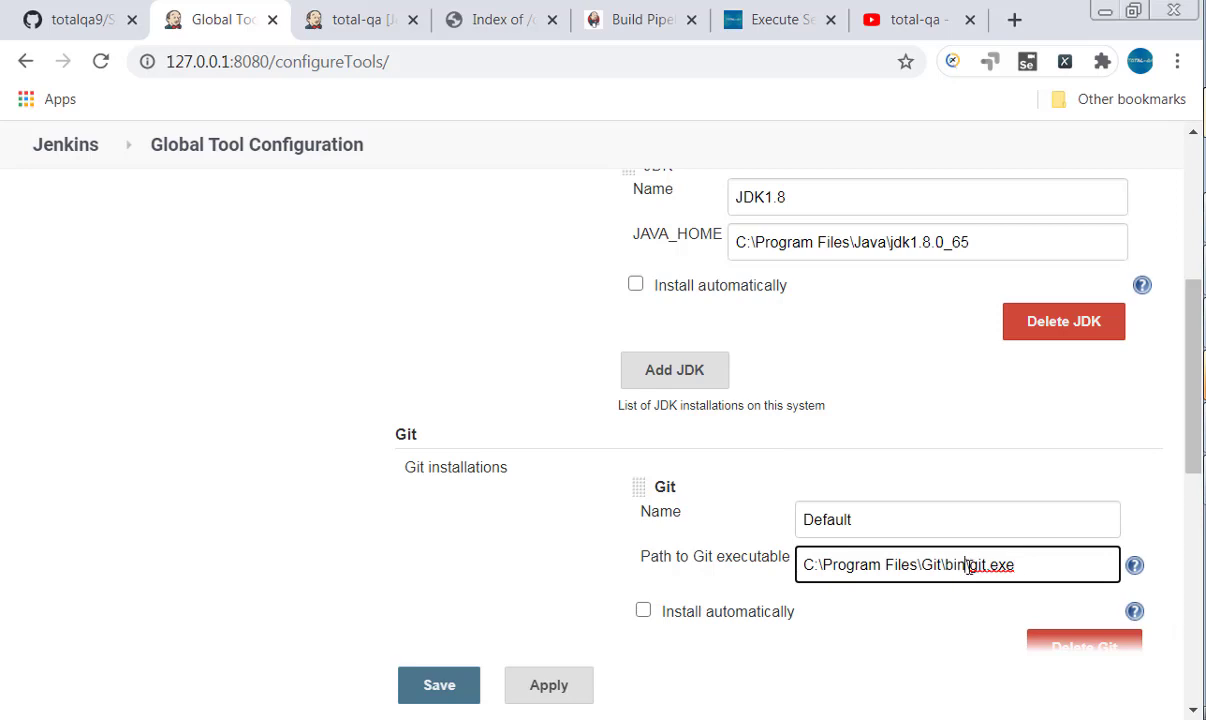
drag(968, 566, 1044, 567)
text(\git.exe)
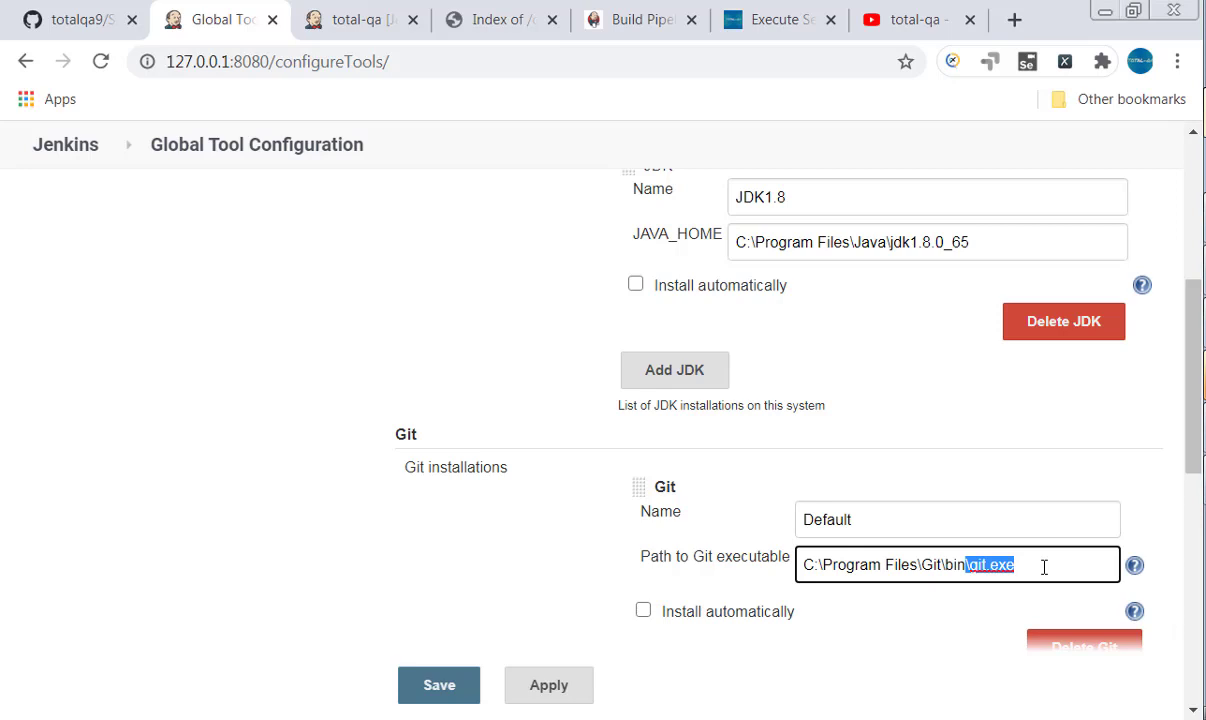
Open the Manage Plugins page from the Manage Jenkins options, leaving the tool configuration without saving
click(113, 150)
click(113, 150)
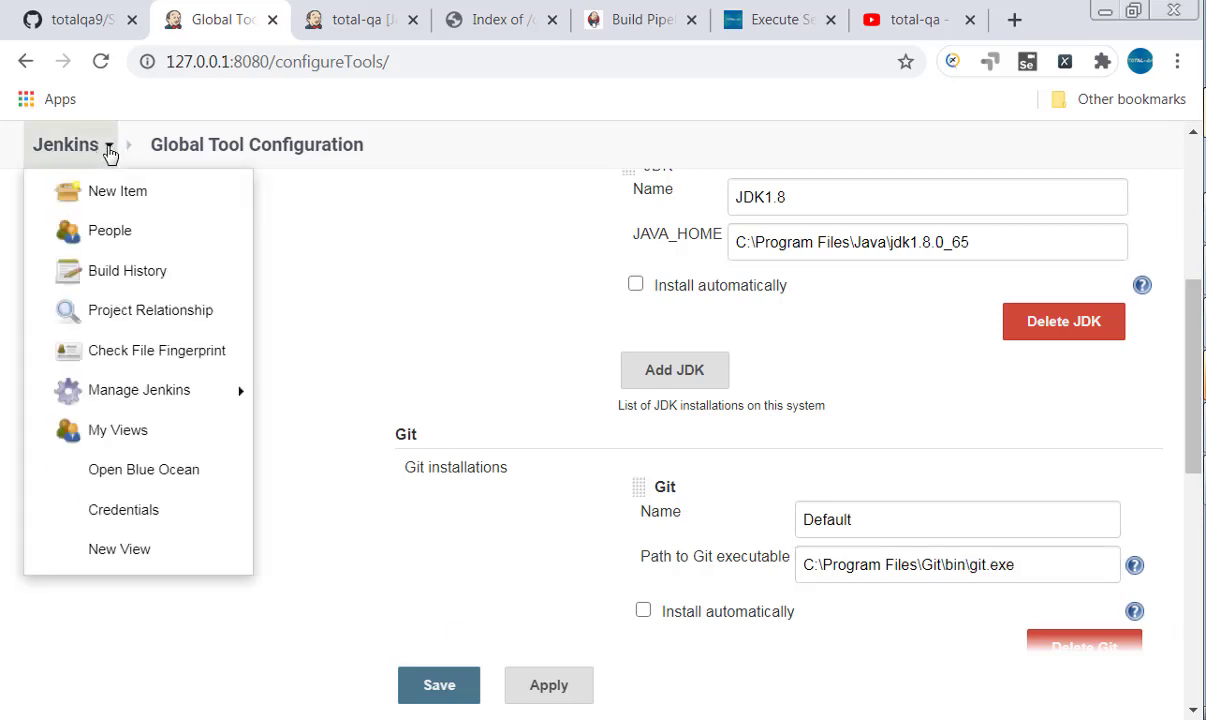
mouse_move(147, 399)
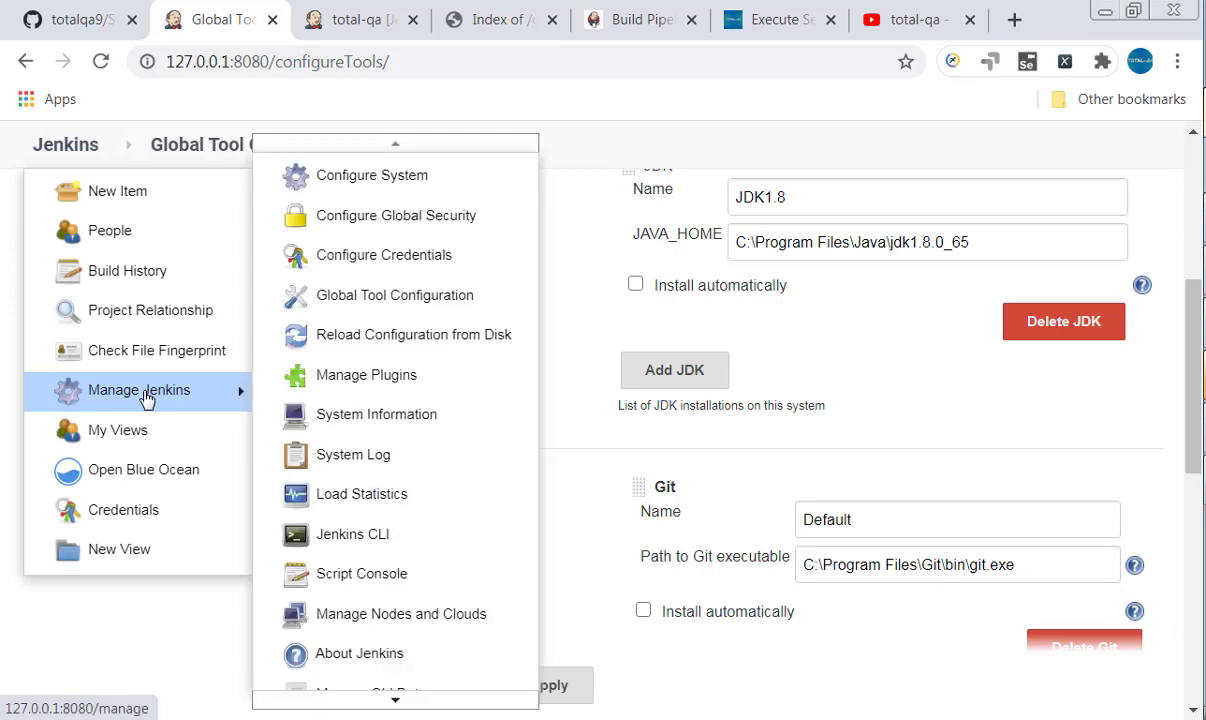
click(301, 392)
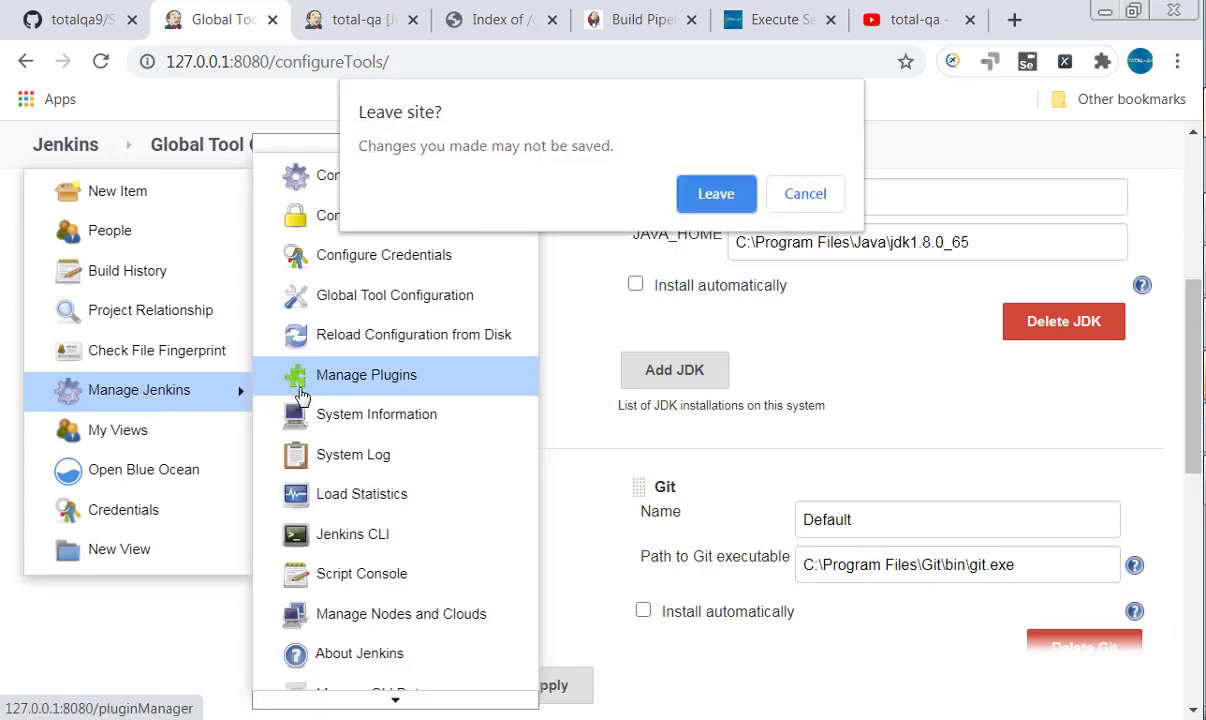
click(660, 190)
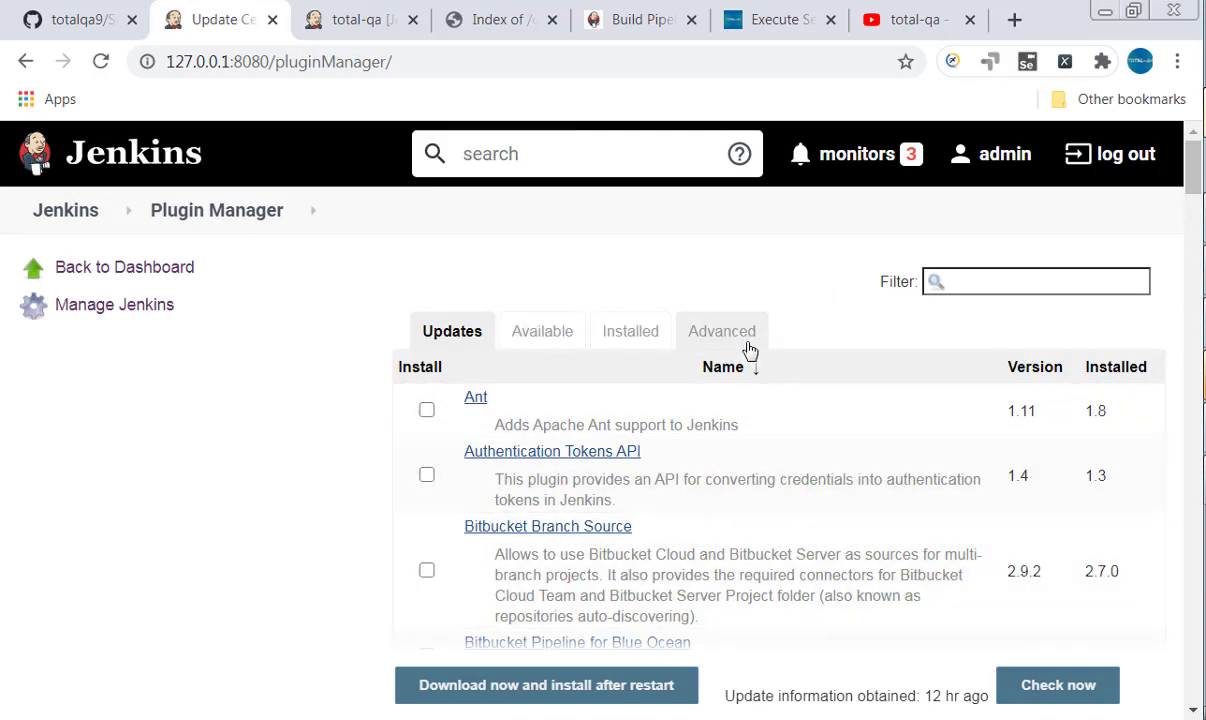
Open the Plugin Manager's advanced settings and review the .hpi file requirement under Upload Plugin
click(747, 339)
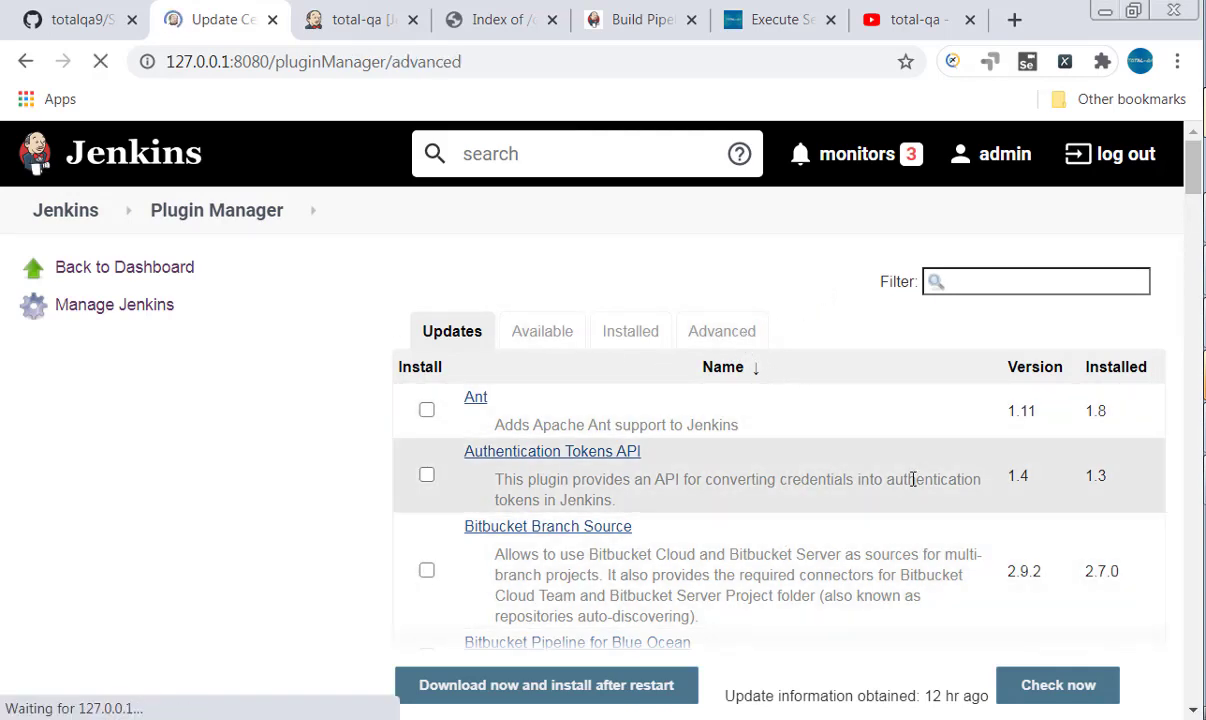
scroll(903, 476, down, 2)
scroll(903, 476, down, 3)
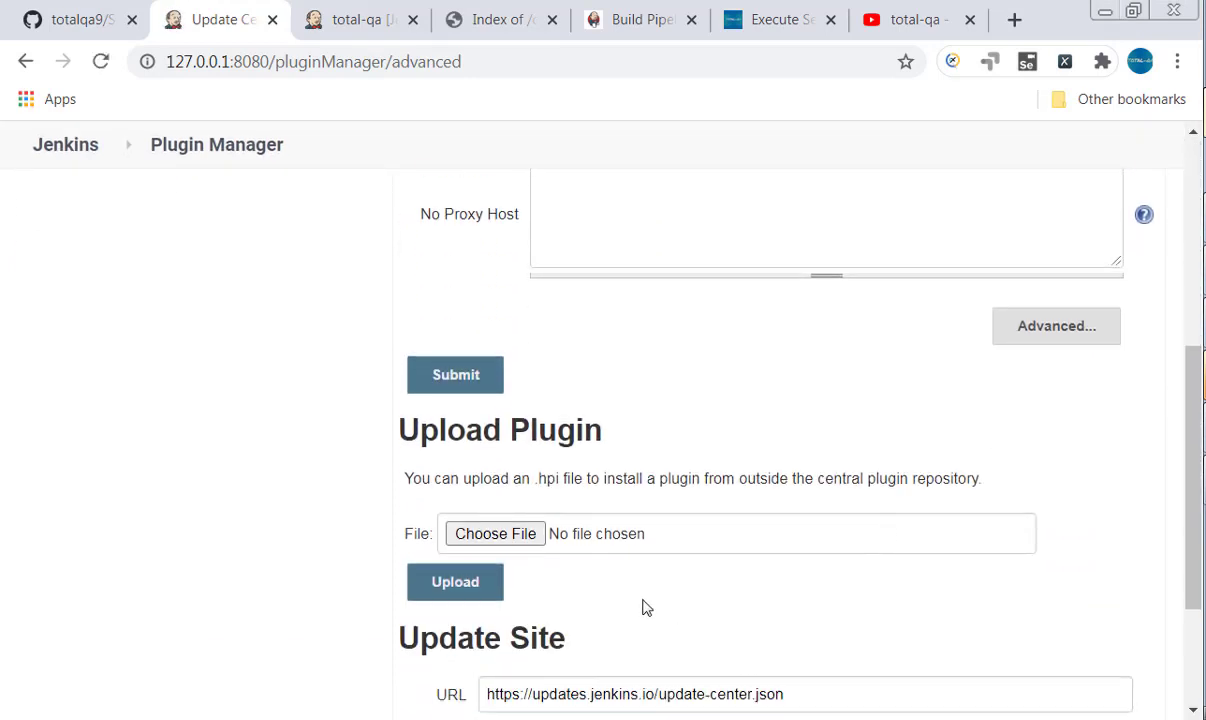
double_click(545, 479)
Switch to the already open Jenkins plugin download index page and copy its full web address
click(600, 28)
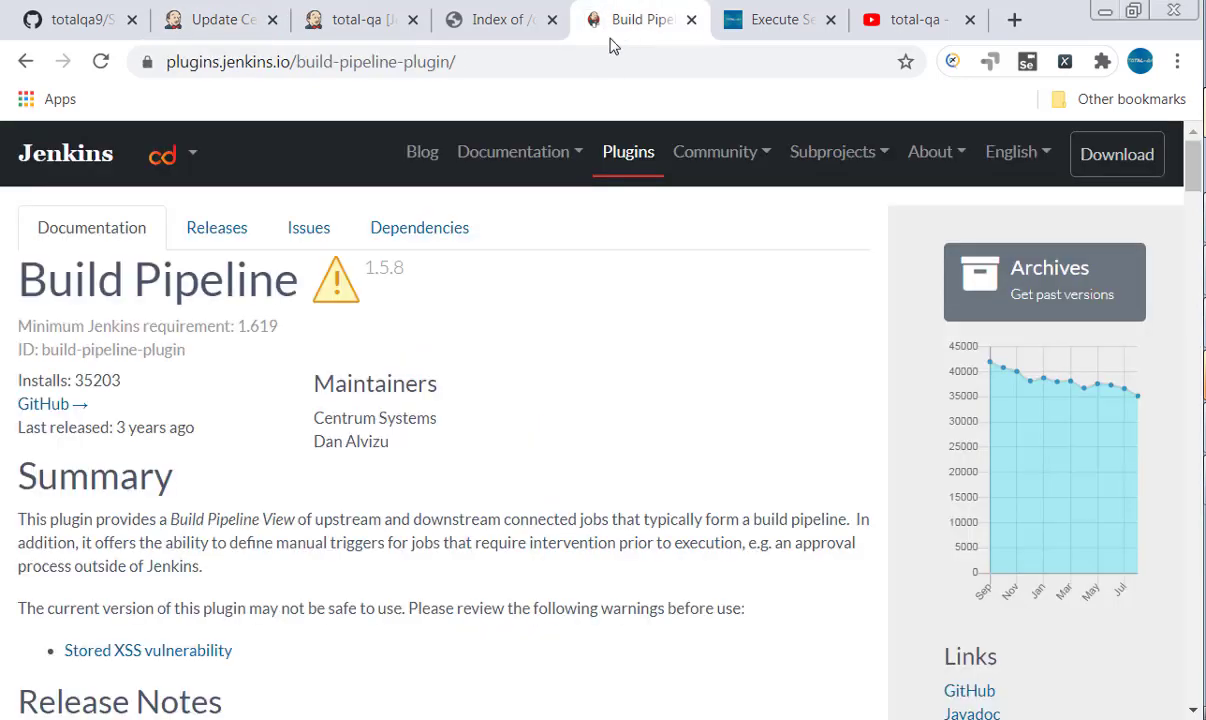
click(507, 37)
click(557, 72)
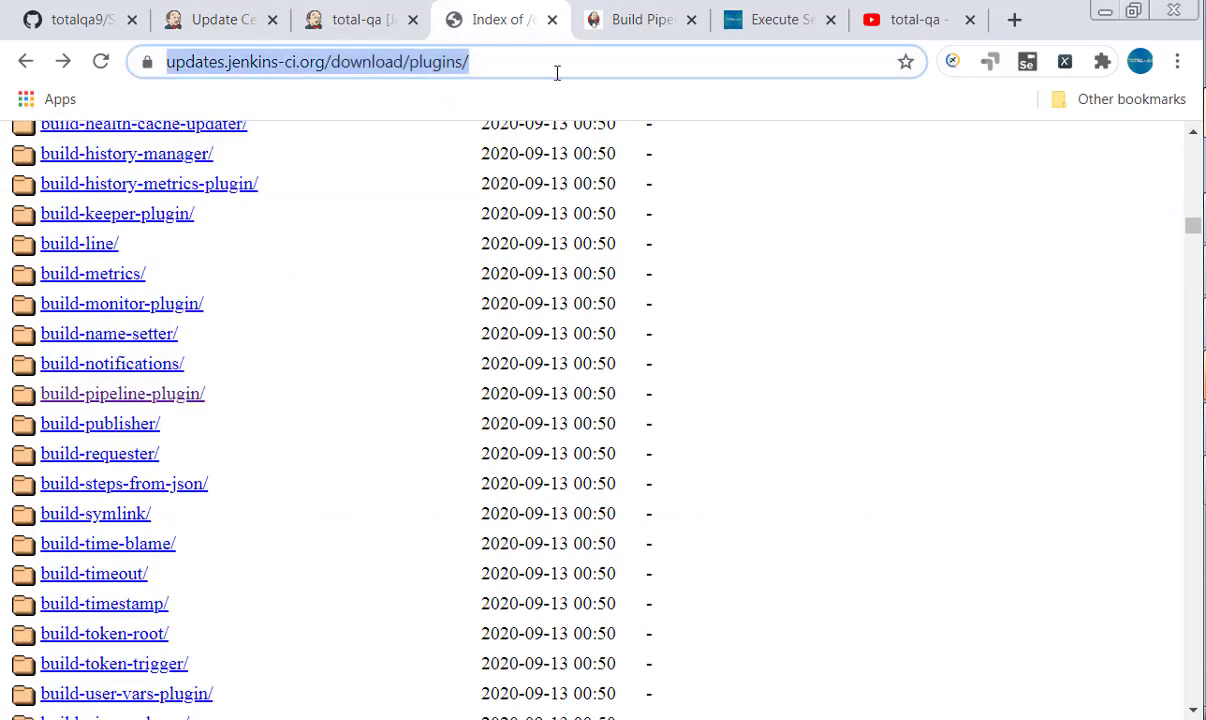
click(557, 72)
drag(557, 72, 145, 50)
key(ctrl+c)
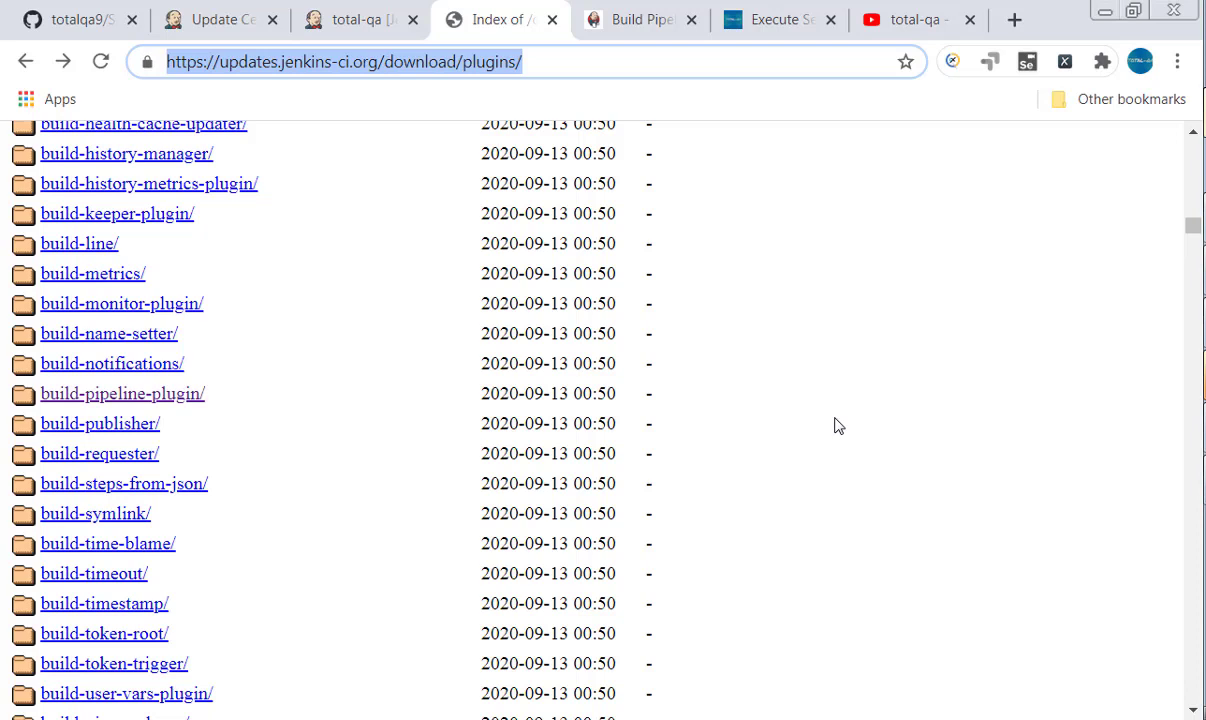
Switch to the Jenkins Tutorial Part2.txt notes in Notepad and paste the copied address on an indented line below Manage Plugins
click(1205, 272)
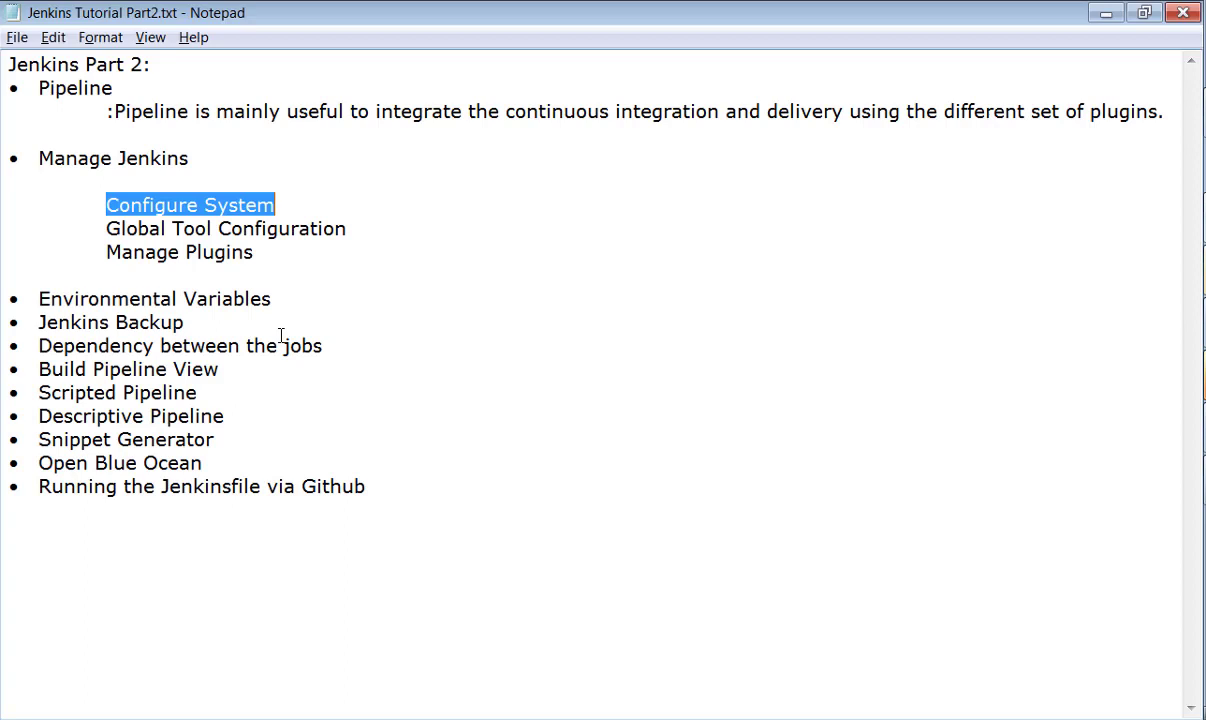
click(284, 259)
key(Return)
key(Tab)
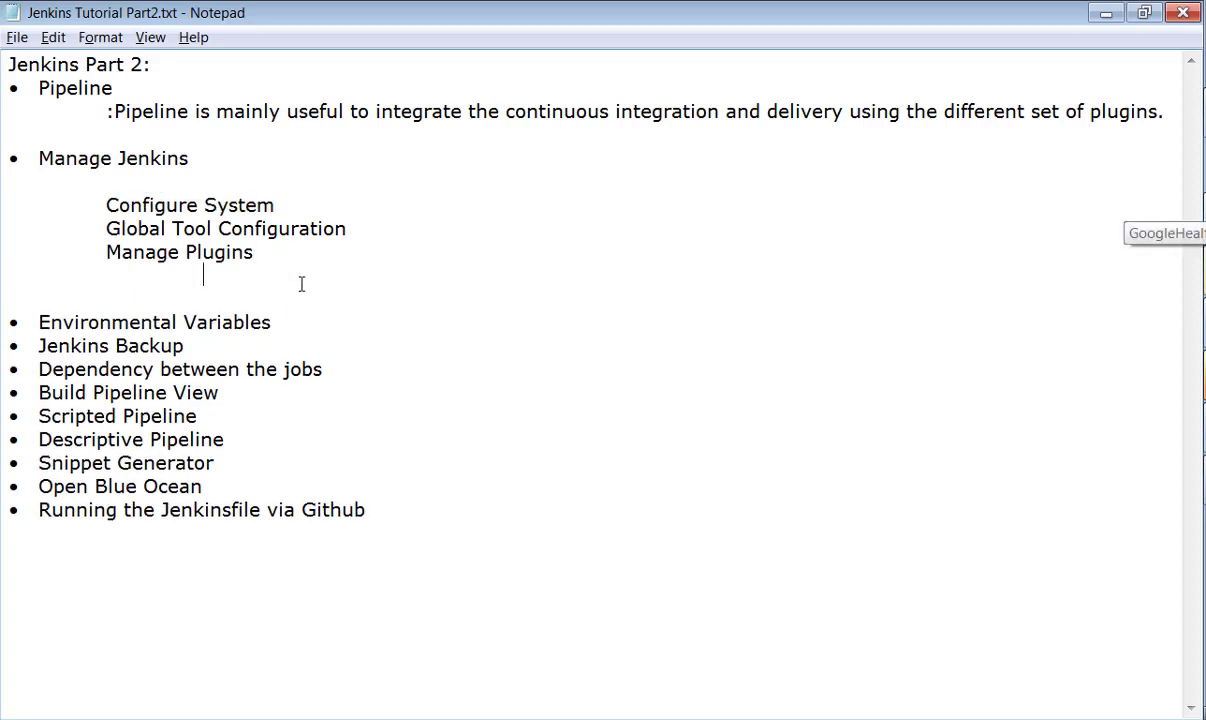
key(ctrl+v)
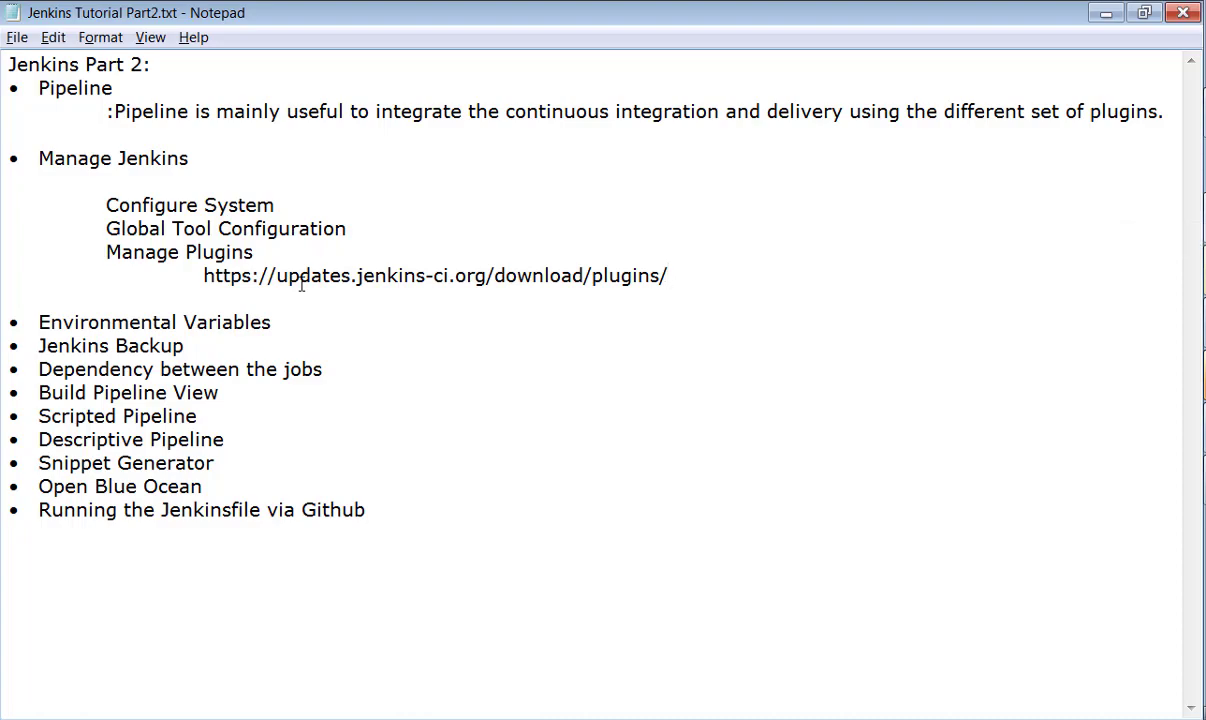
Return to the plugin download index in Chrome and download version 1.2.1 of build-history-manager
key(alt+Tab)
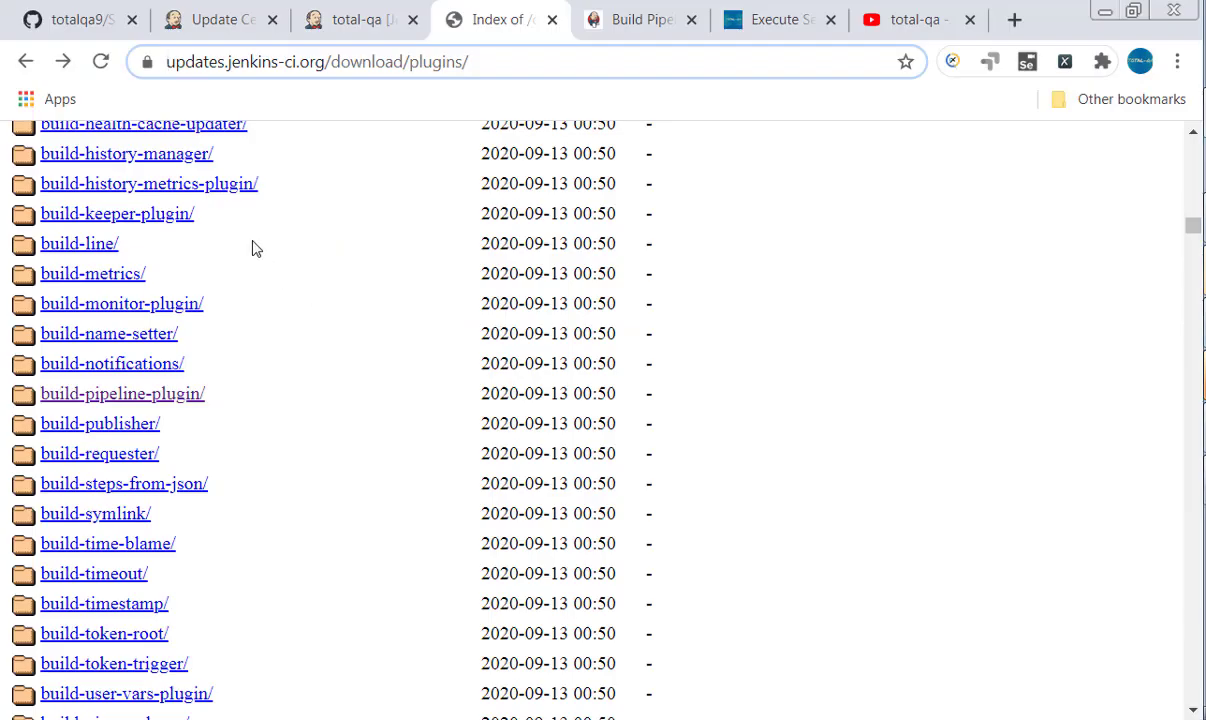
click(205, 155)
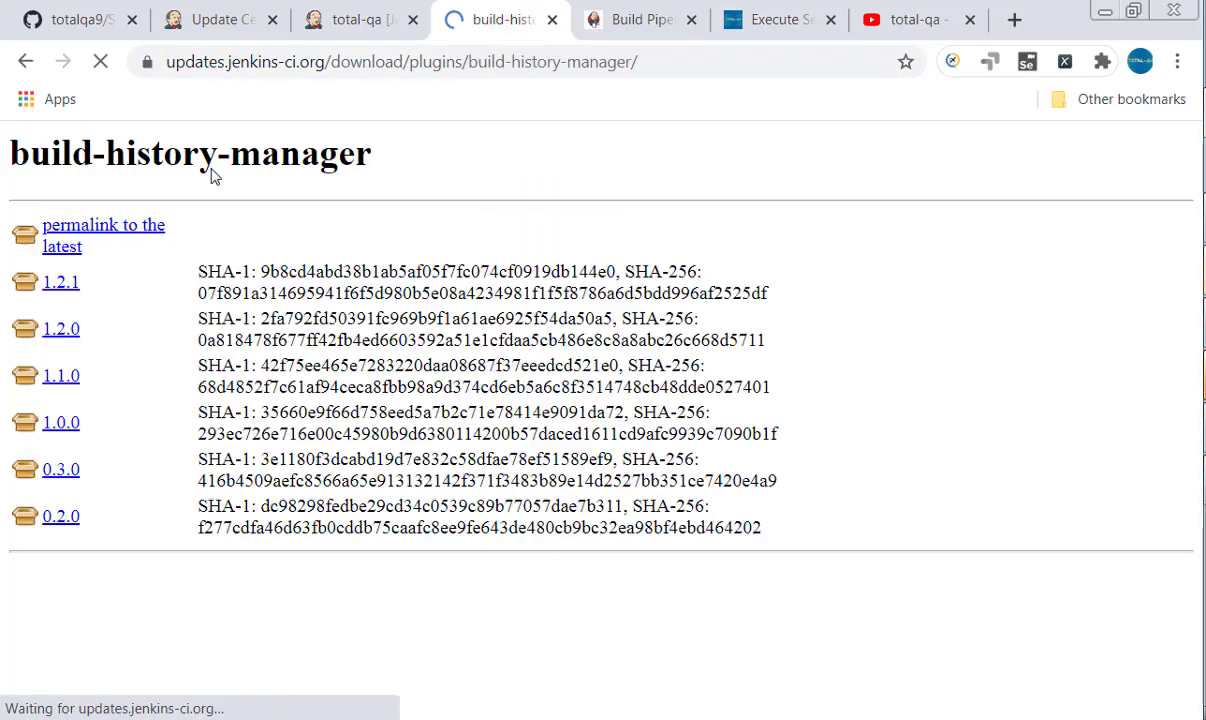
click(72, 283)
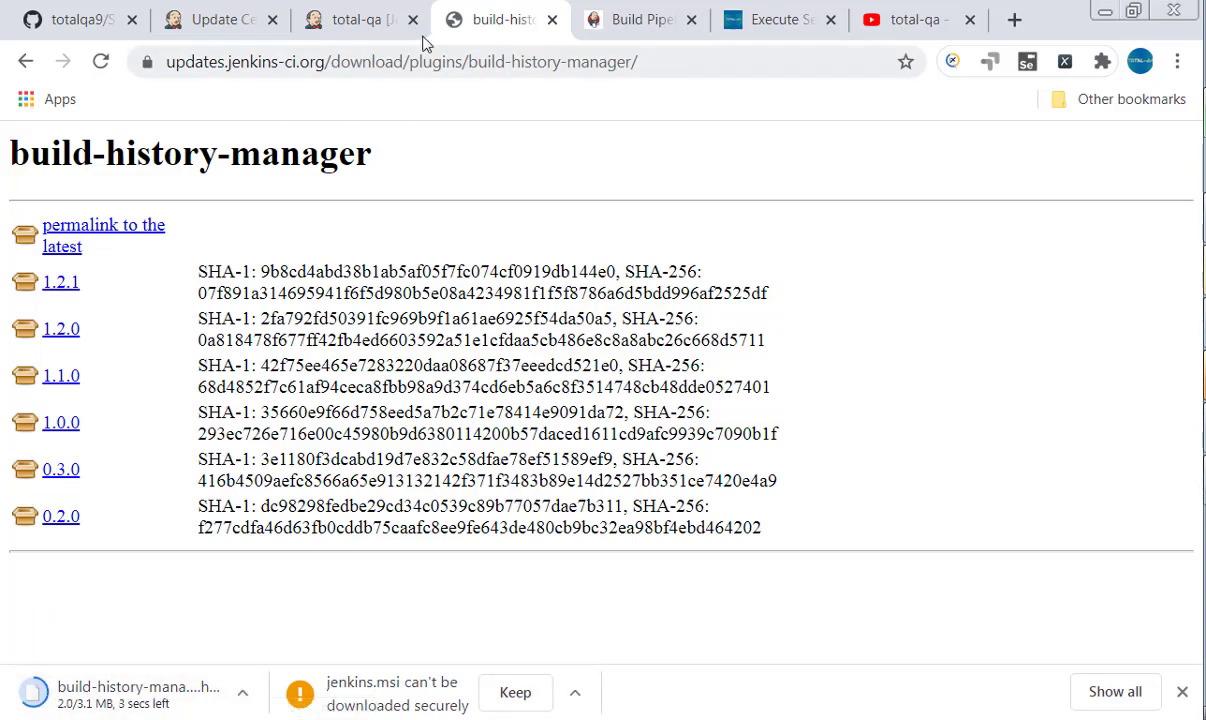
Return to the Plugin Manager's advanced settings, view the file chooser for the plugin upload, and close it without choosing a file
click(372, 23)
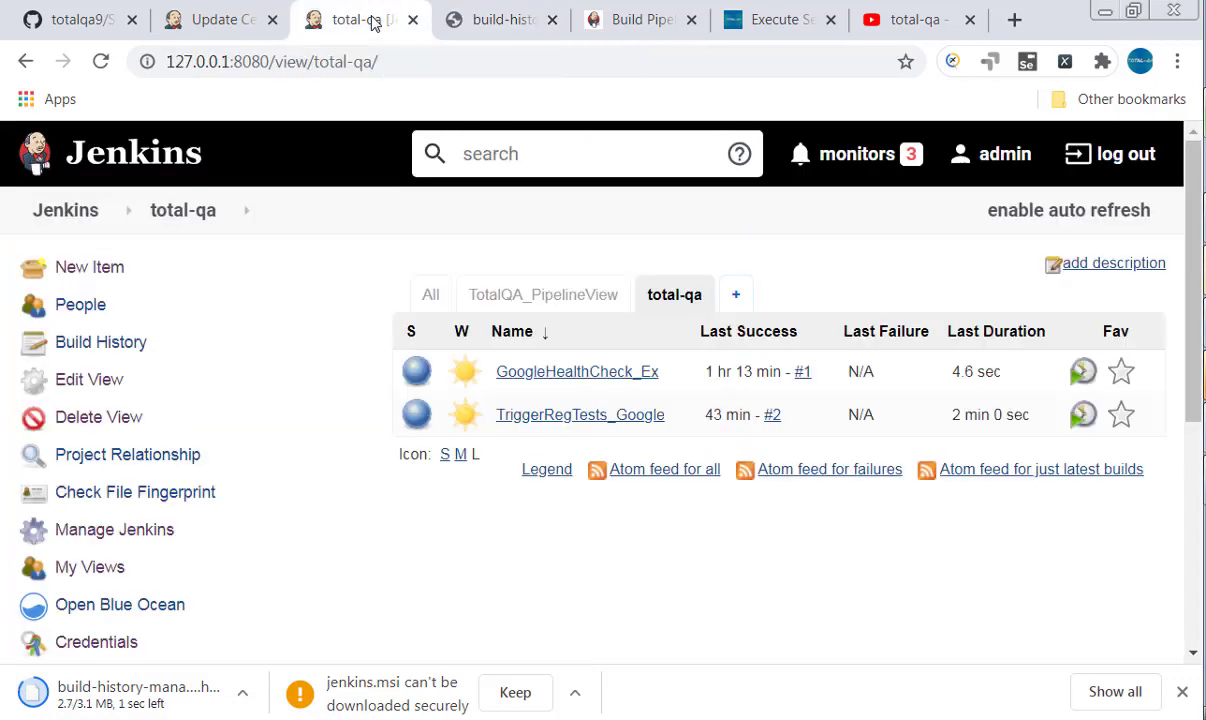
click(207, 23)
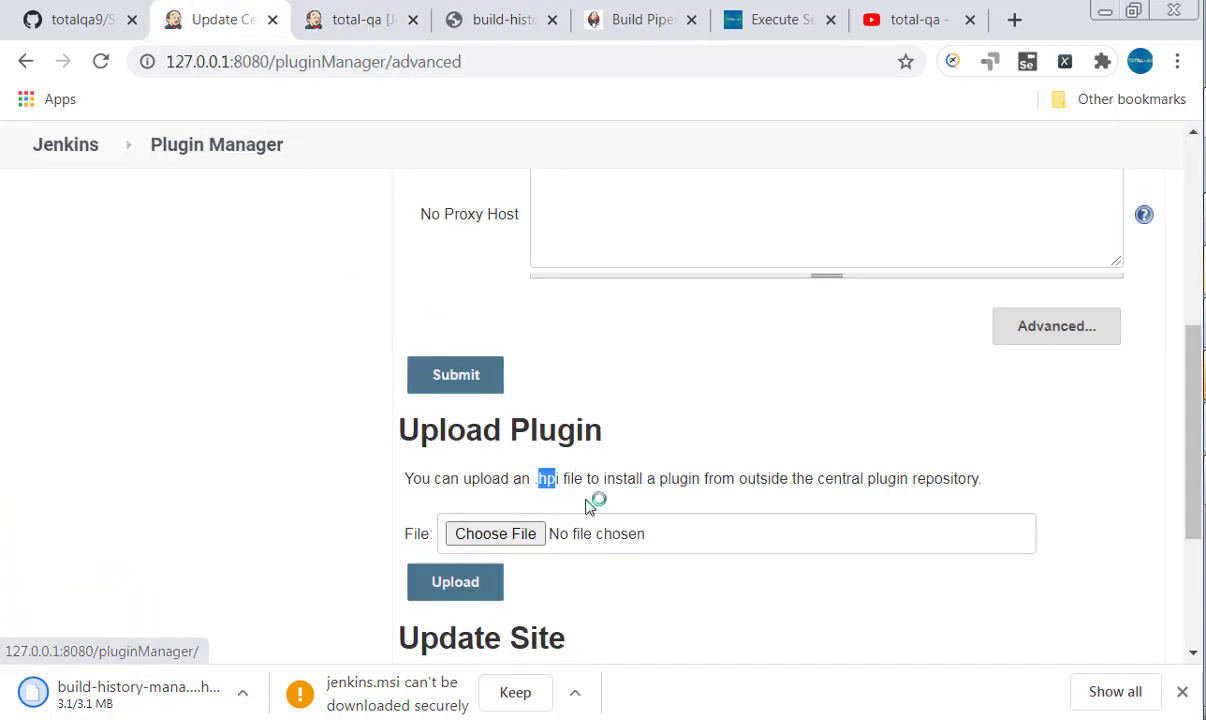
click(496, 534)
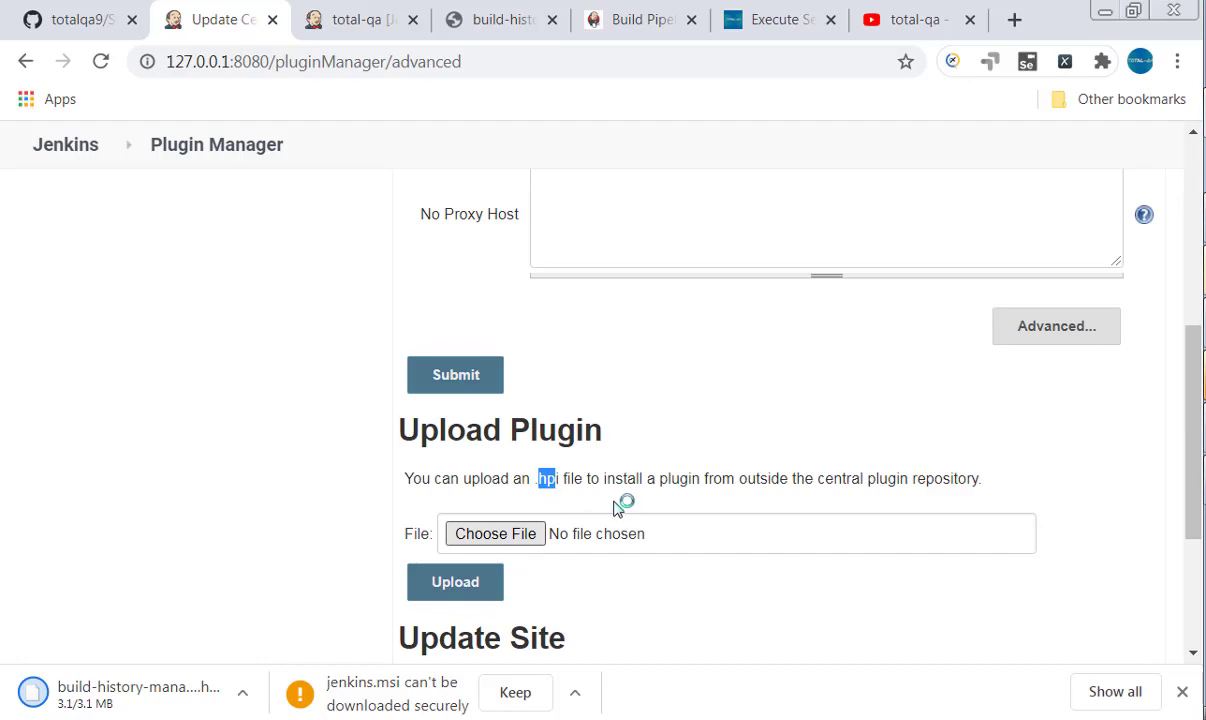
key(alt+Tab)
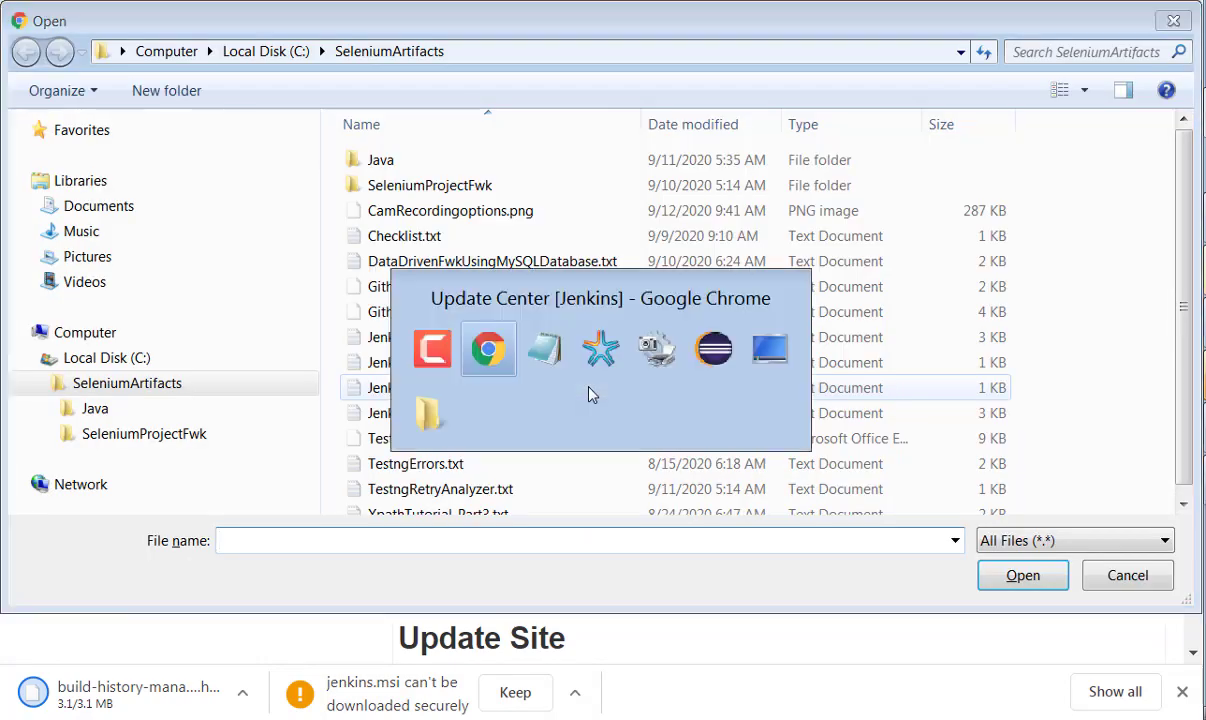
key(Escape)
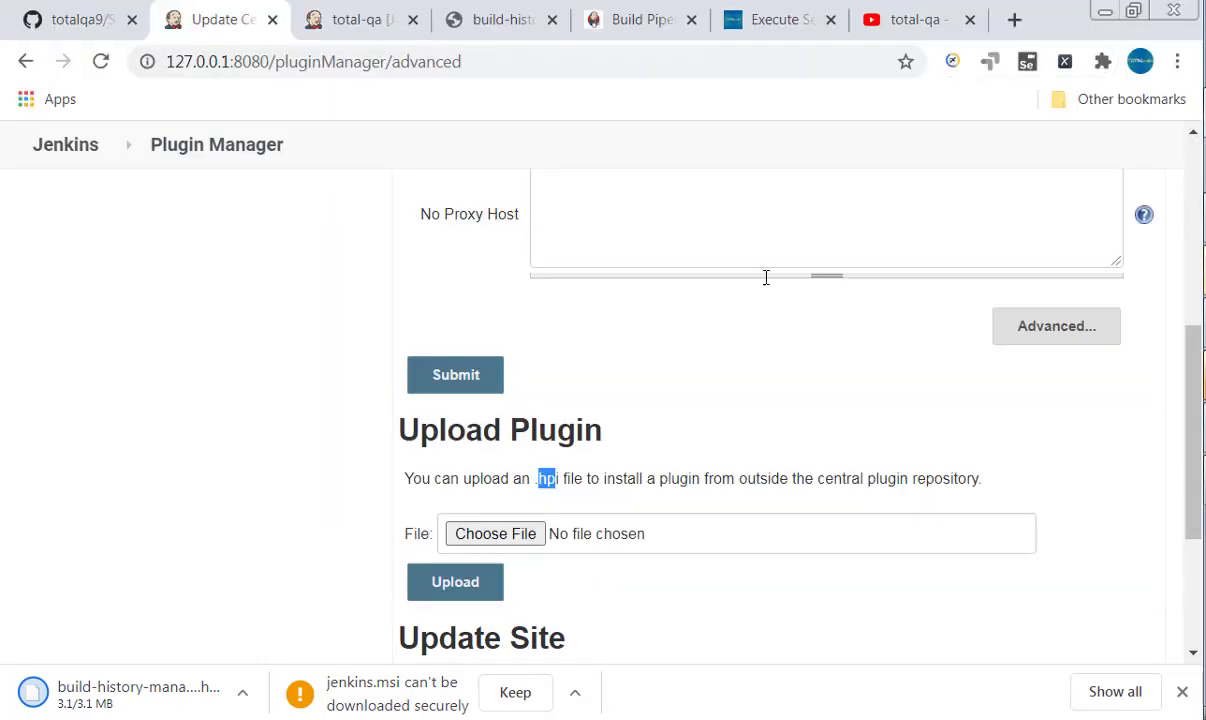
Review the HTTP Proxy Configuration fields and the Upload Plugin section in the advanced plugin settings
scroll(600, 500, up, 4)
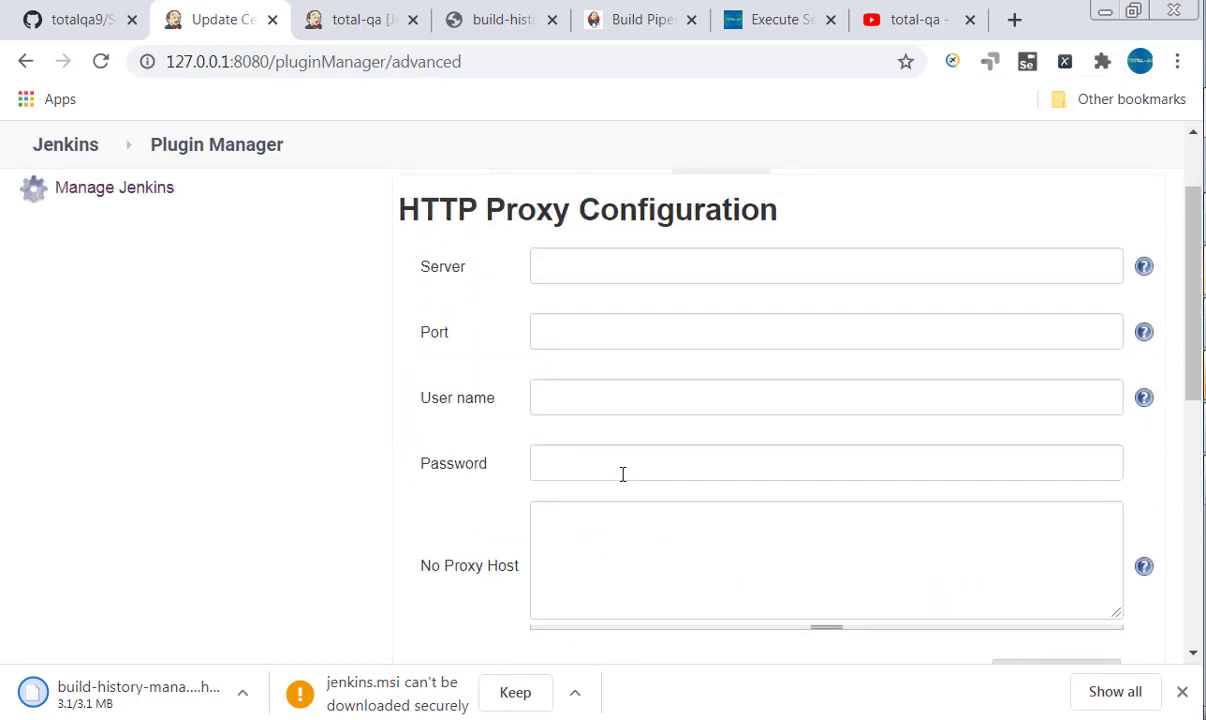
scroll(621, 480, down, 1)
scroll(621, 478, down, 2)
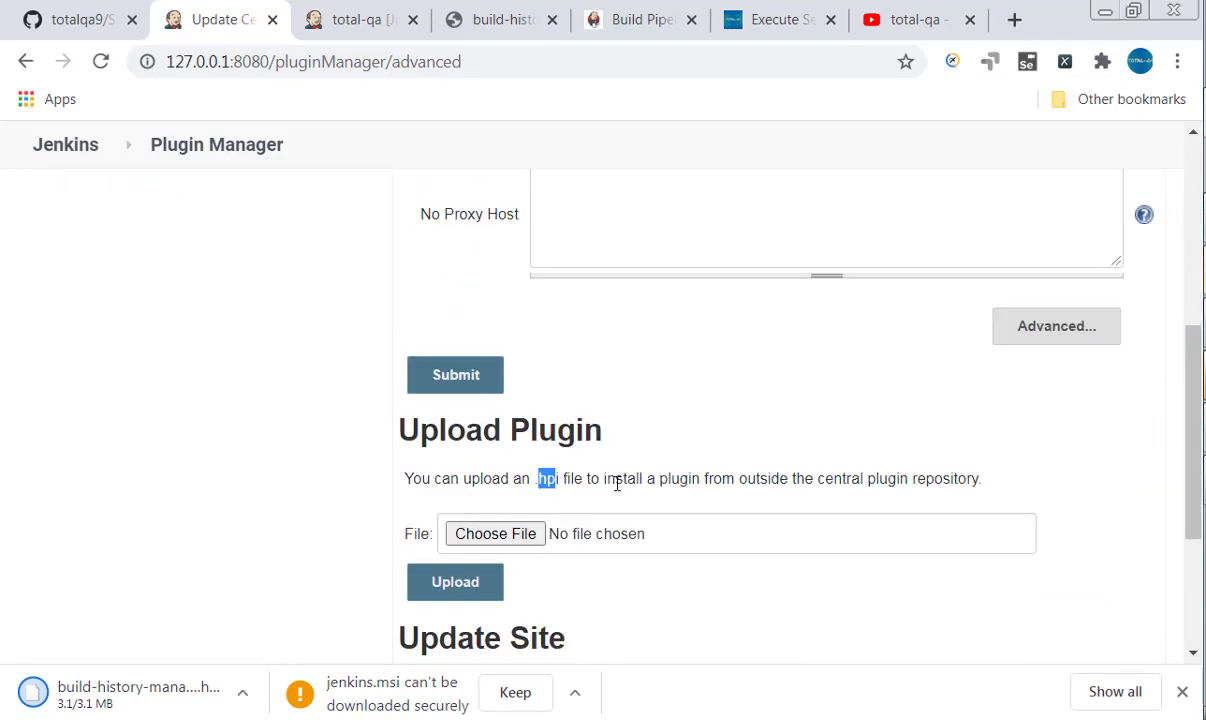
Open the Windows Services console with the services.msc command
scroll(578, 498, down, 3)
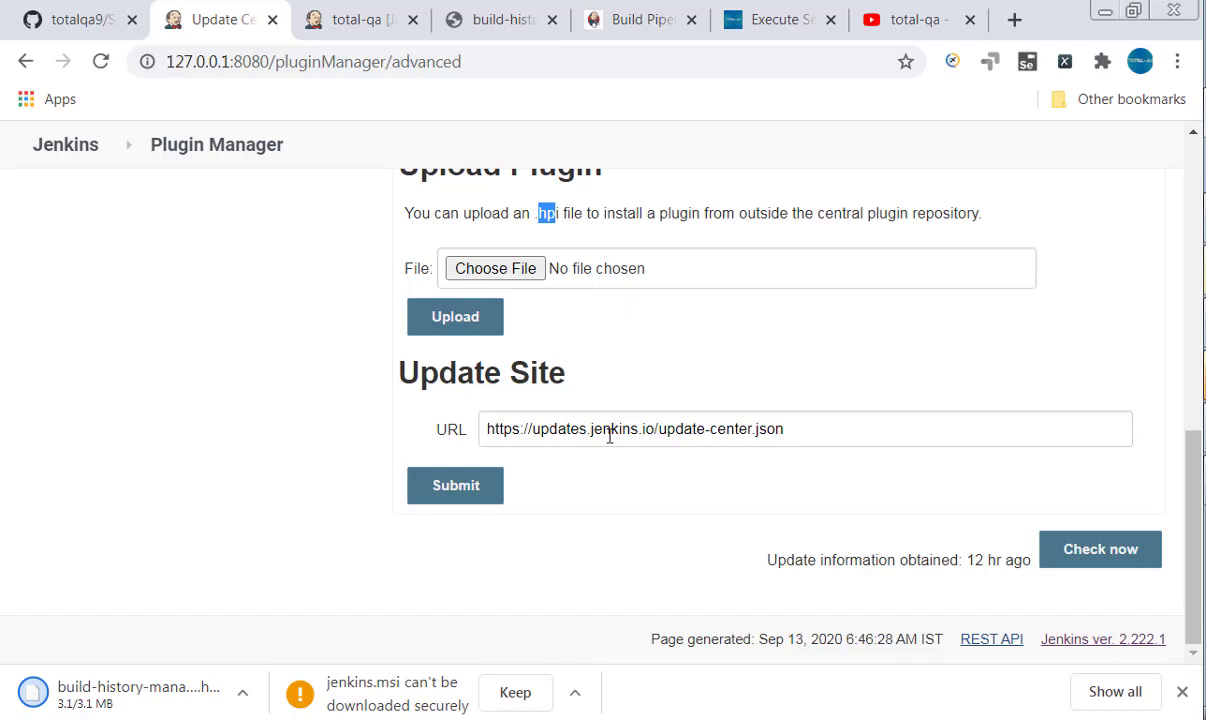
key(super+r)
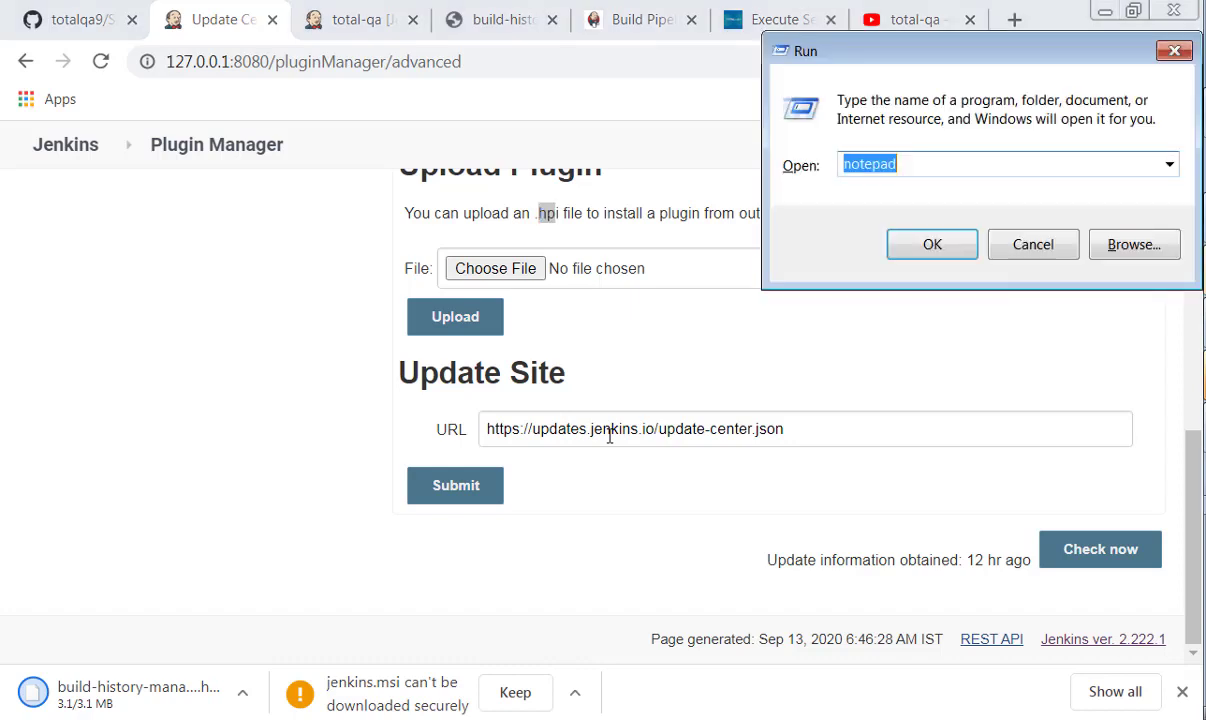
text(servic)
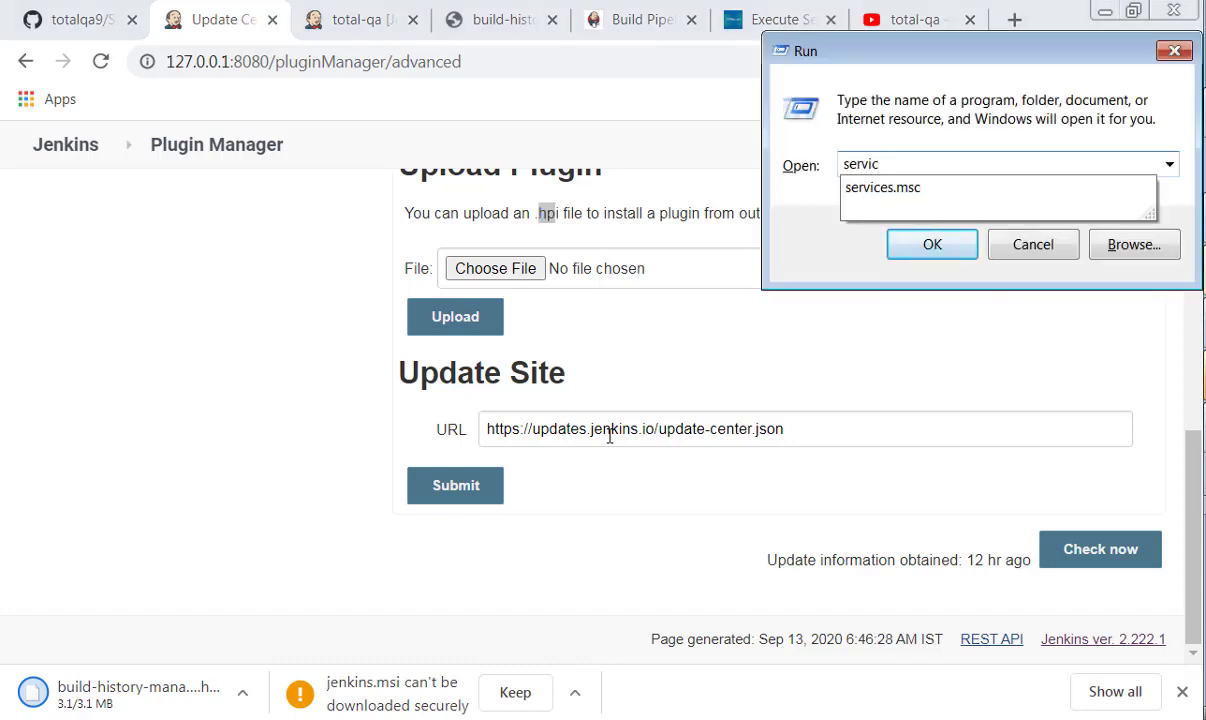
key(Down)
key(Return)
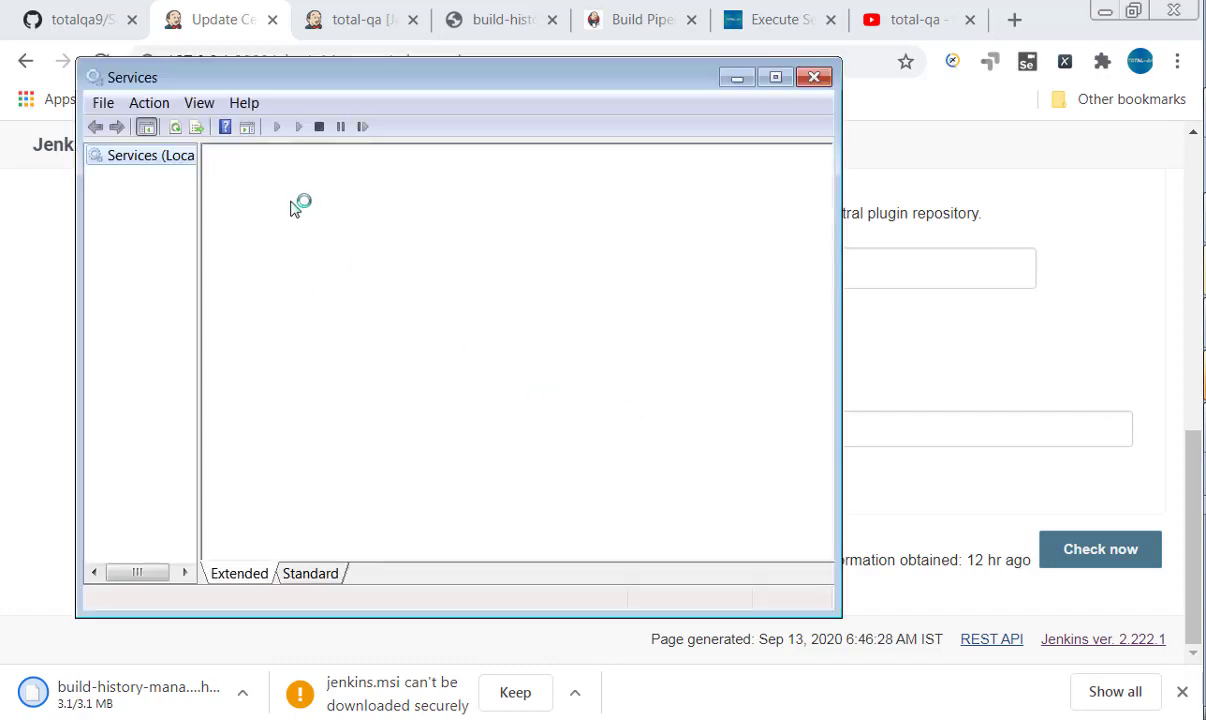
View the properties of the Jenkins service, cancel them without changes, and close the Services console
click(444, 259)
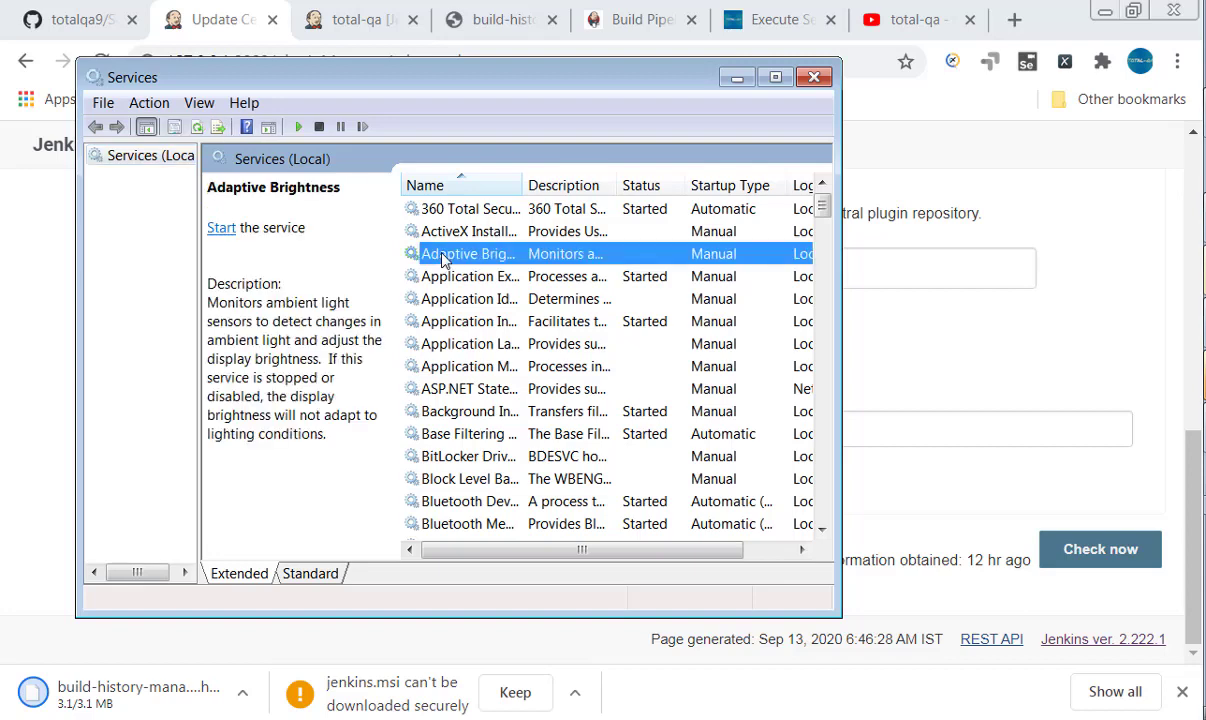
key(j)
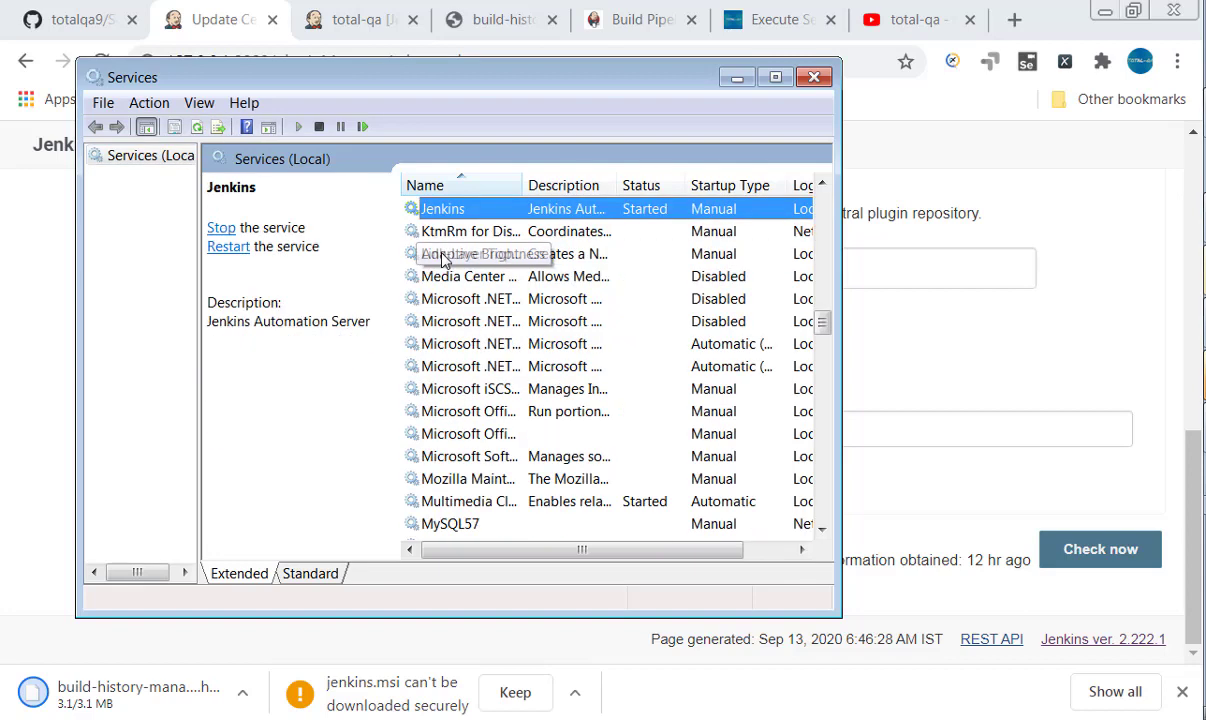
double_click(476, 210)
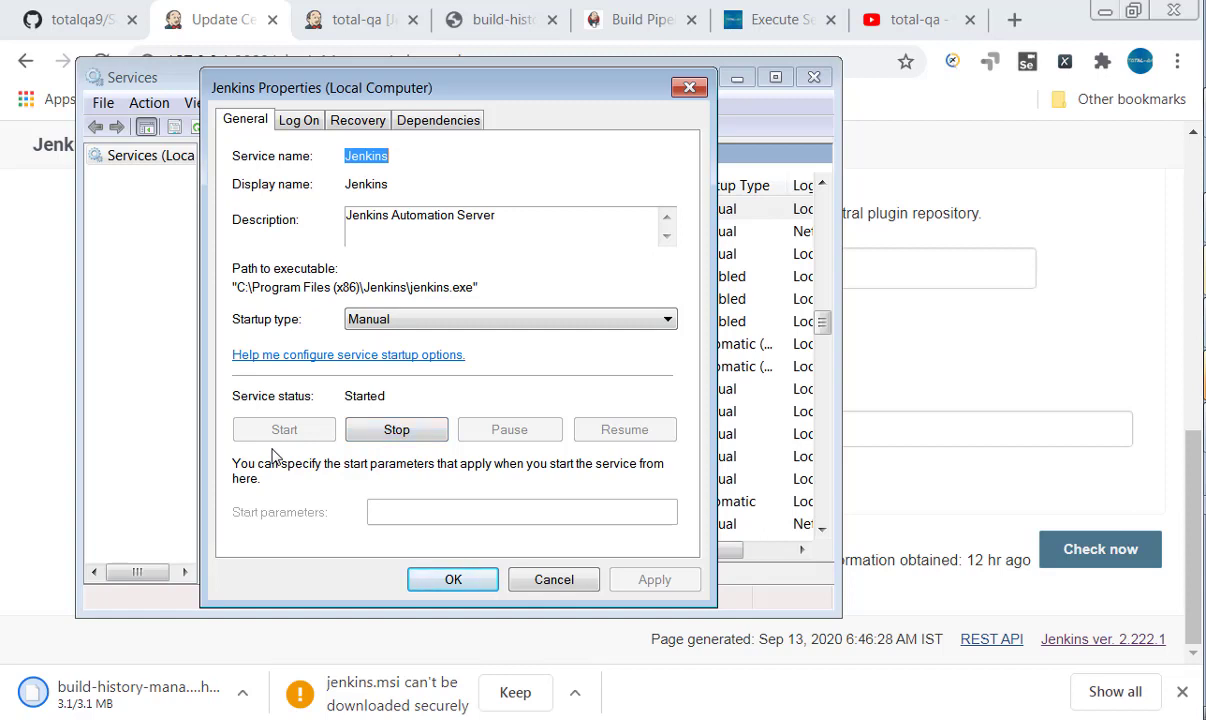
click(563, 579)
click(813, 78)
Go back from the build-history-manager download page to the full plugin index
scroll(463, 409, up, 8)
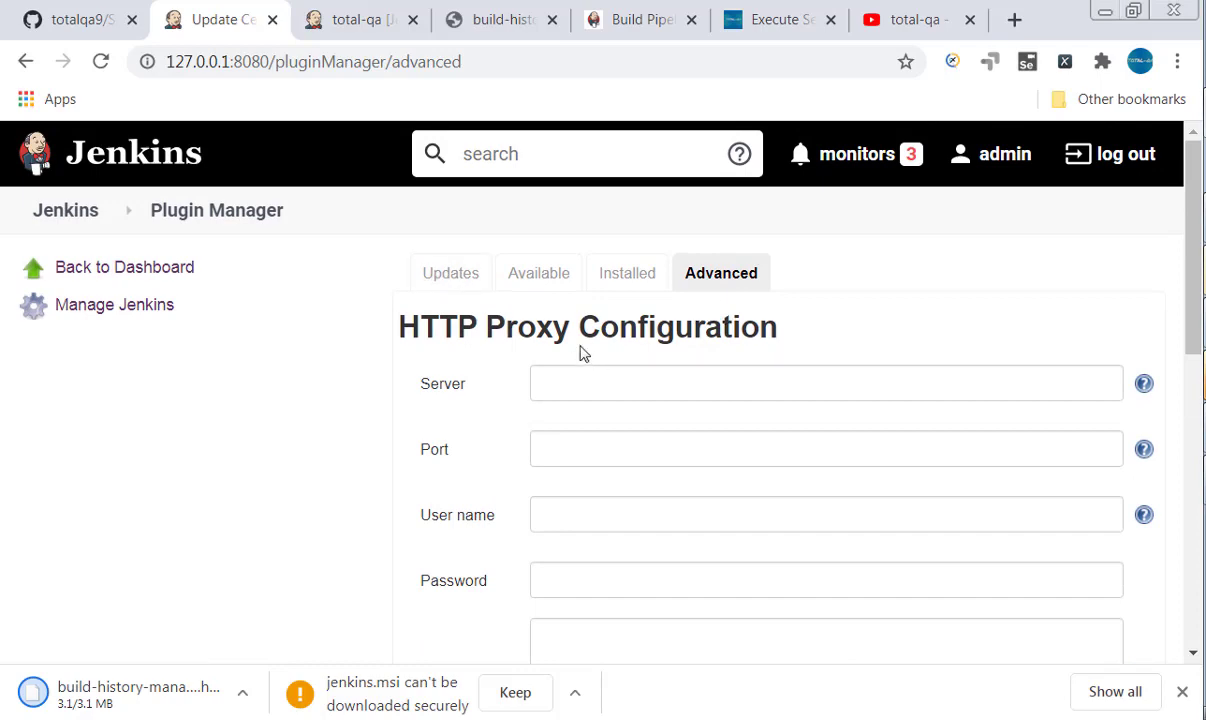
click(500, 21)
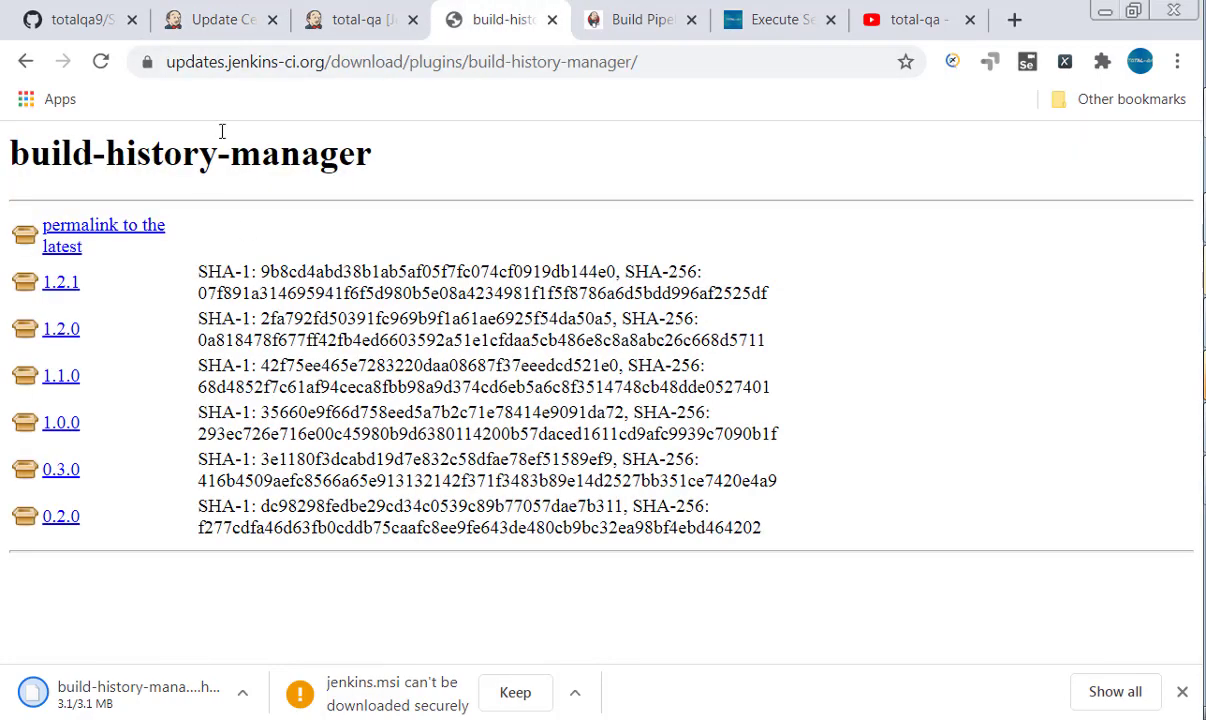
click(26, 61)
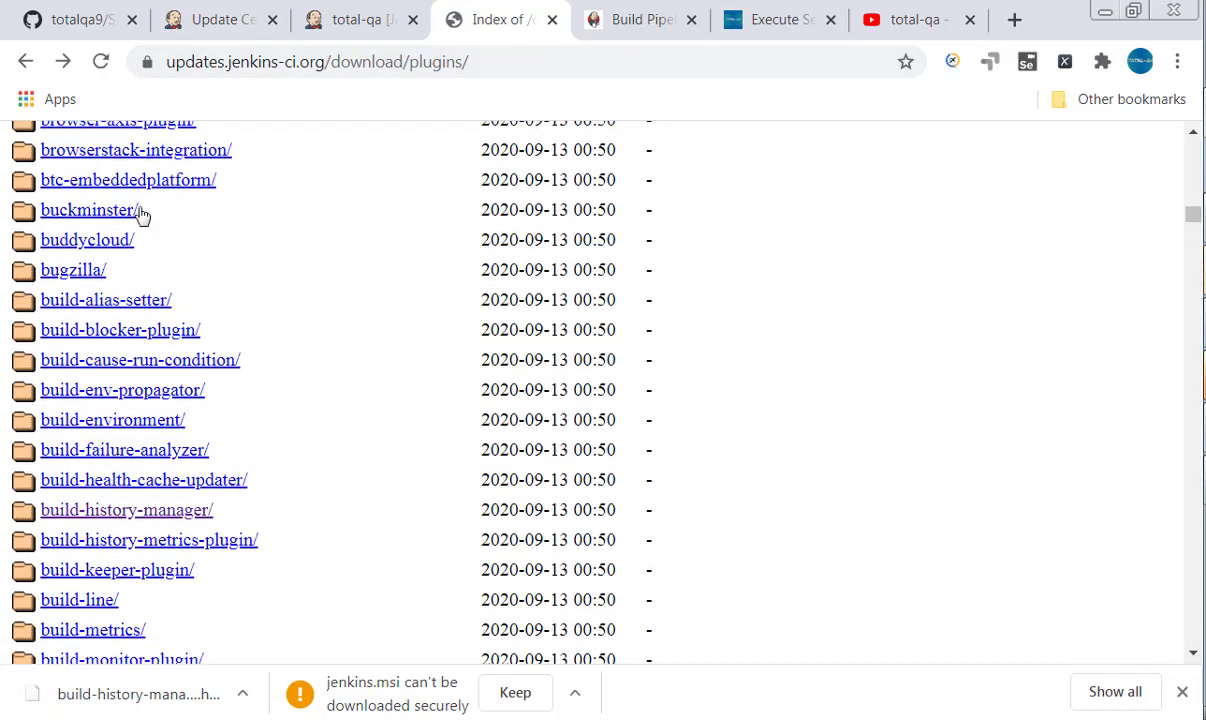
Open Manage Plugins from the total-qa view and show the Upload Plugin section in its advanced settings
click(358, 19)
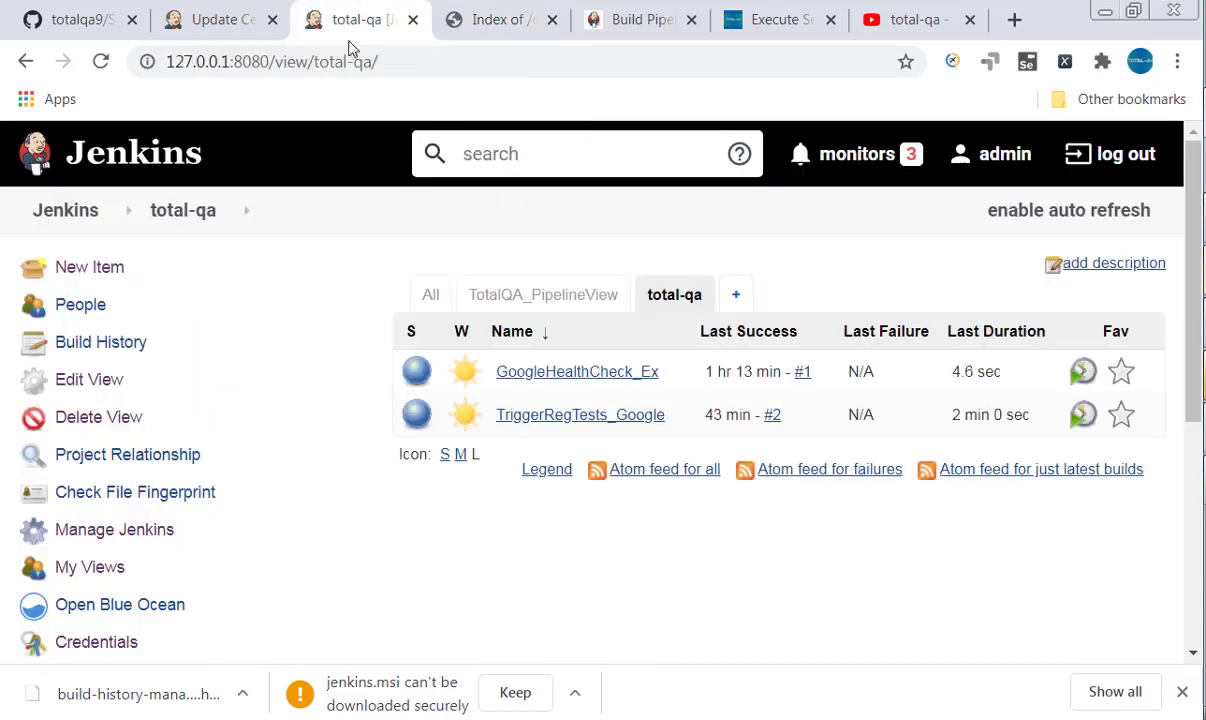
click(111, 212)
mouse_move(170, 457)
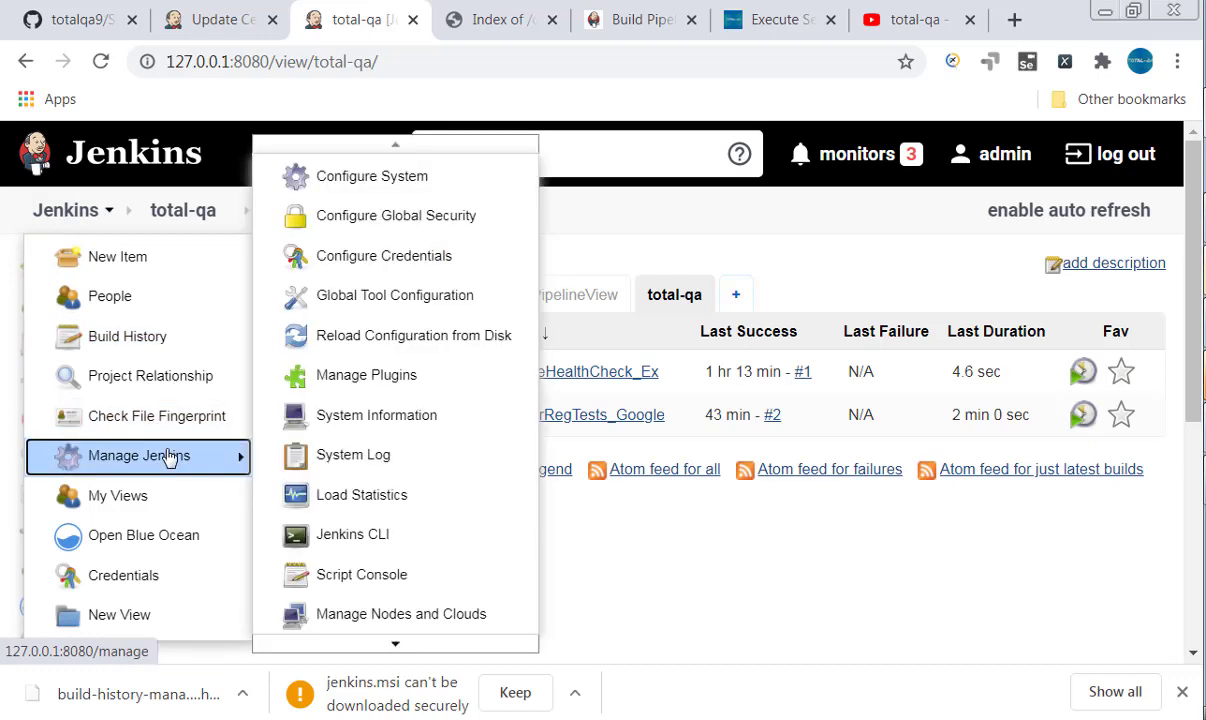
click(422, 387)
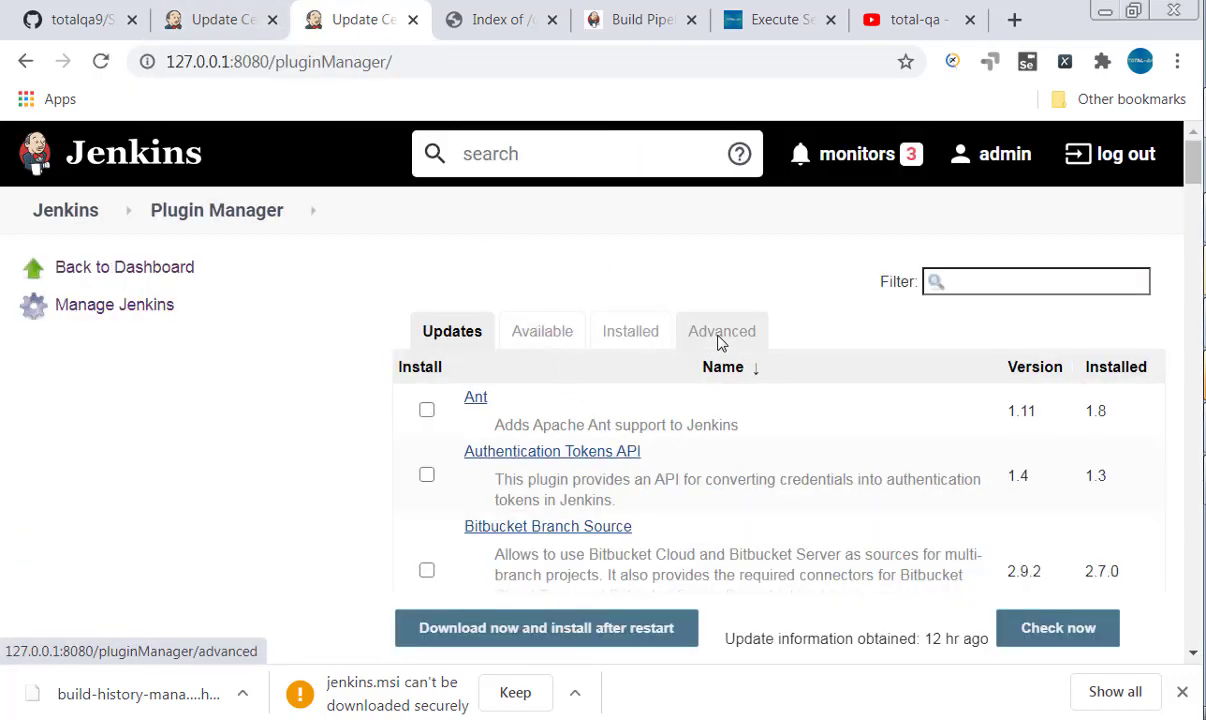
click(720, 341)
scroll(719, 342, down, 6)
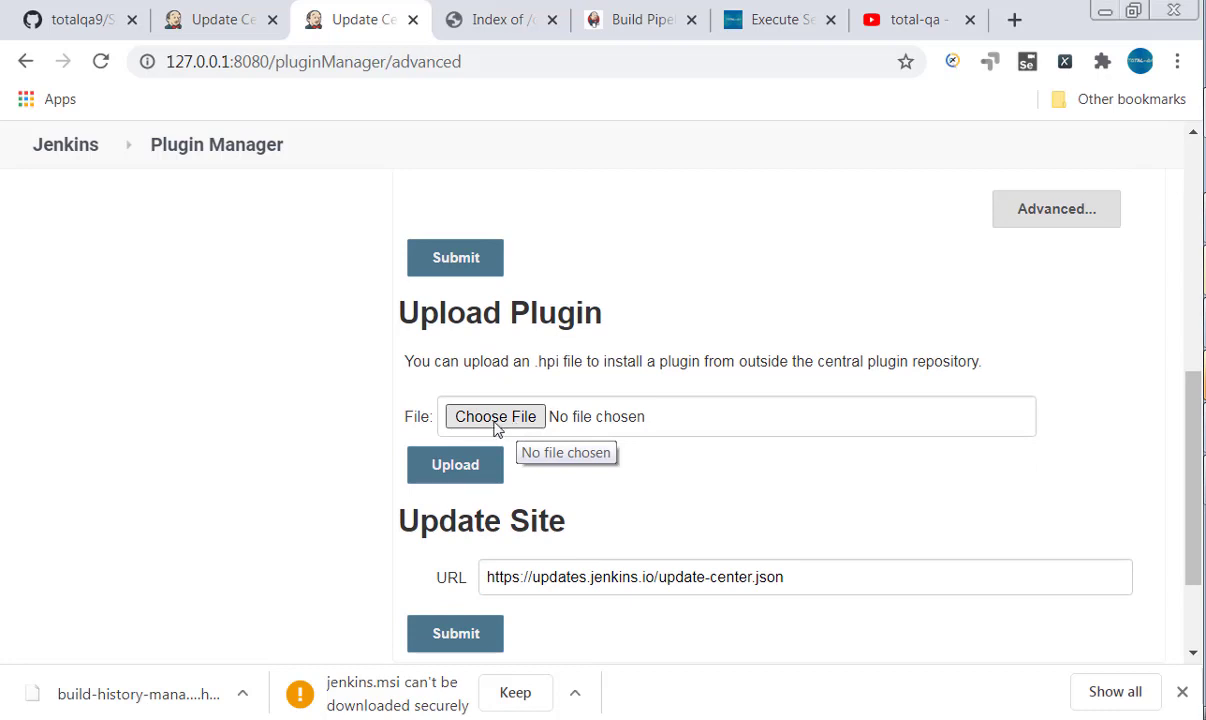
Enlarge the page to 125%, temporarily outline the .hpi file type and Choose File control, and restore the original zoom
key(ctrl+plus)
key(ctrl+plus)
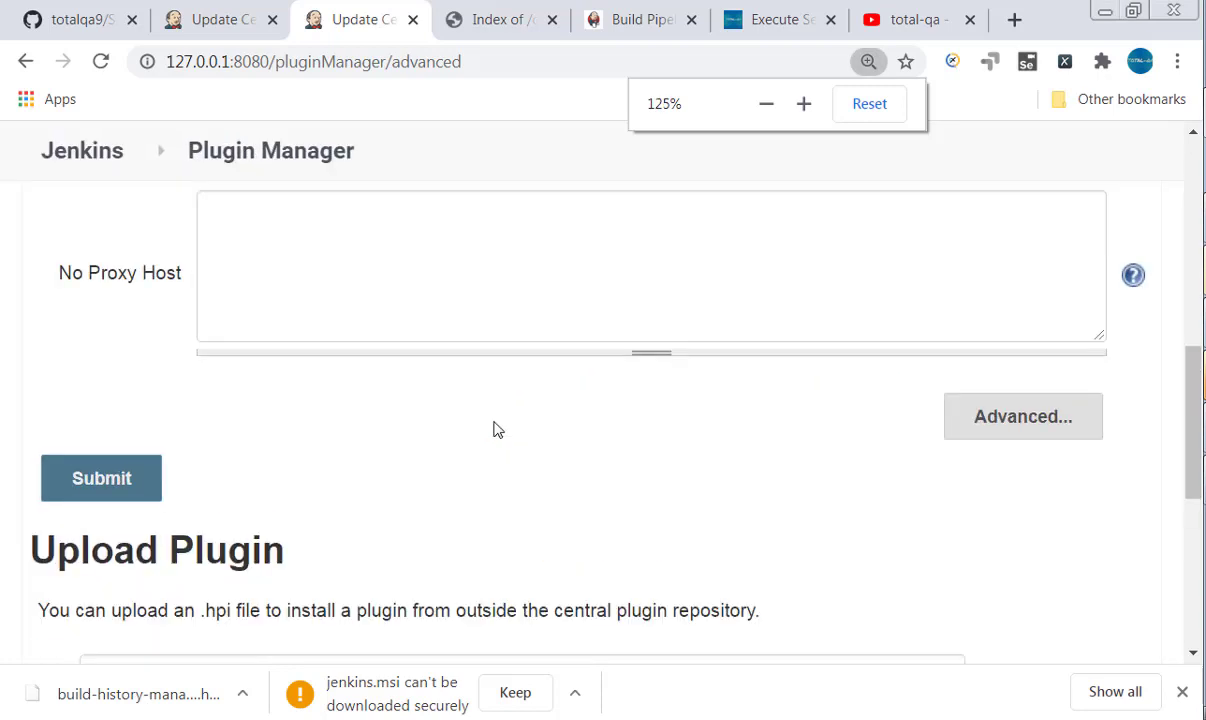
scroll(497, 429, down, 2)
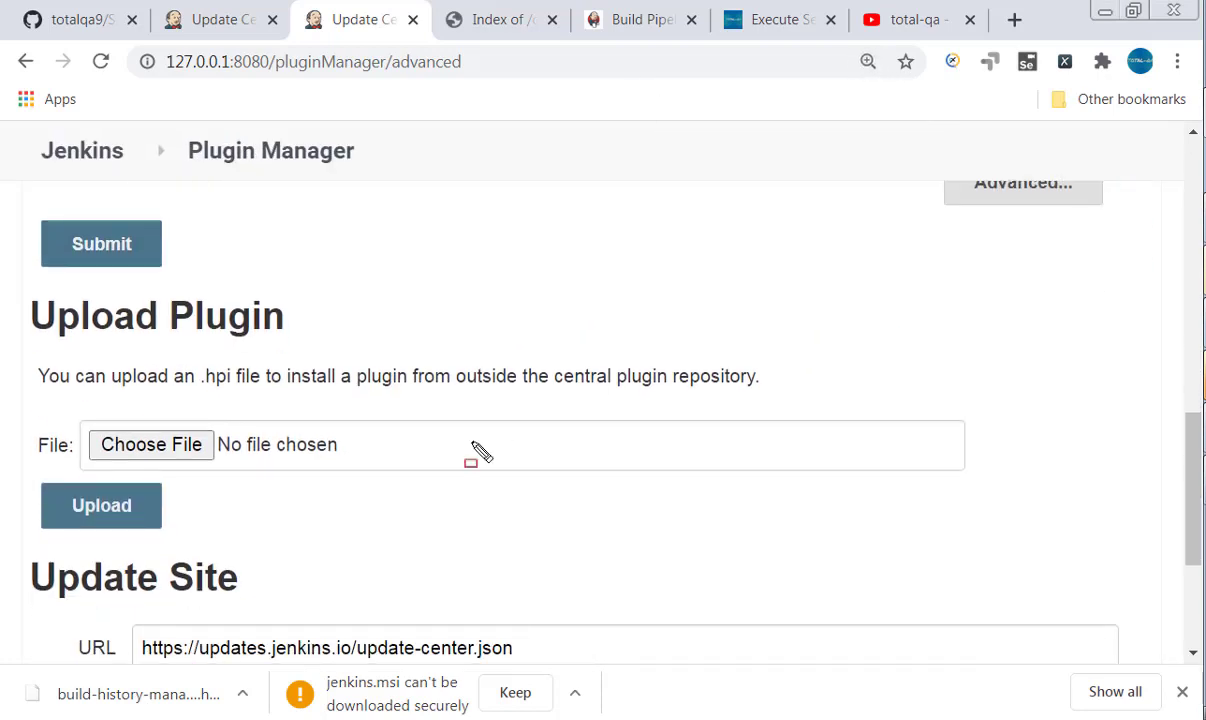
drag(193, 367, 241, 389)
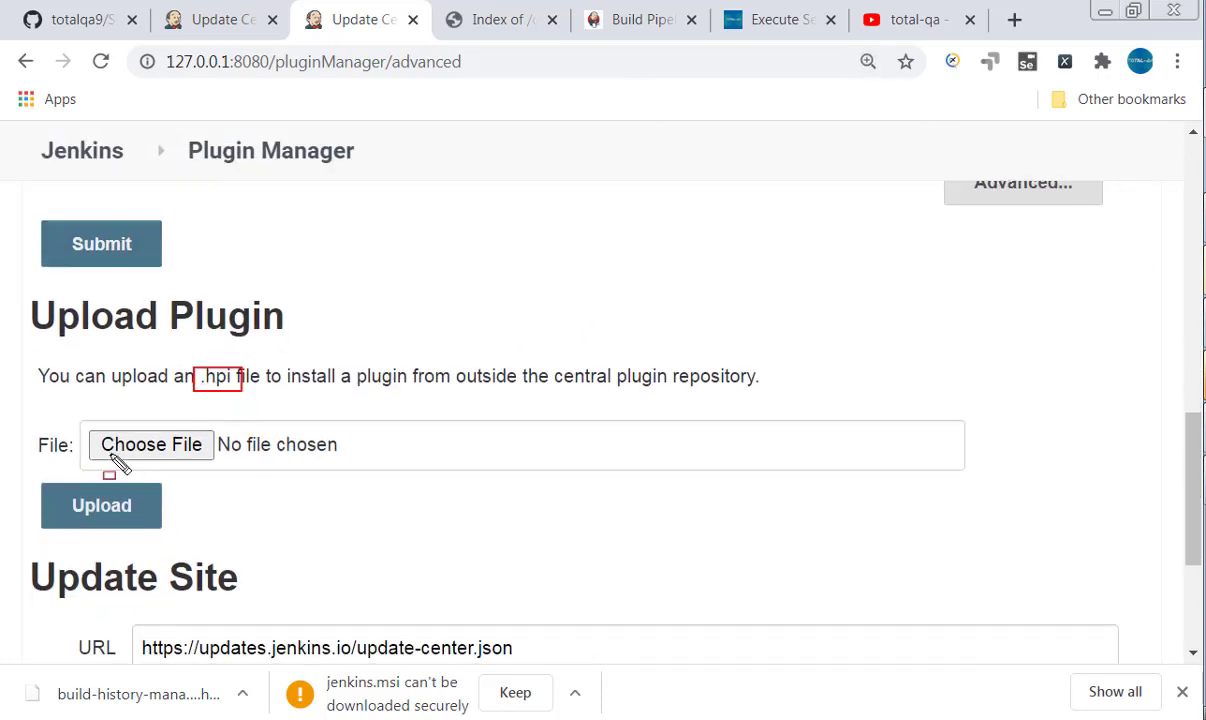
mouse_move(86, 424)
mouse_down()
mouse_move(135, 462)
mouse_move(215, 467)
mouse_up()
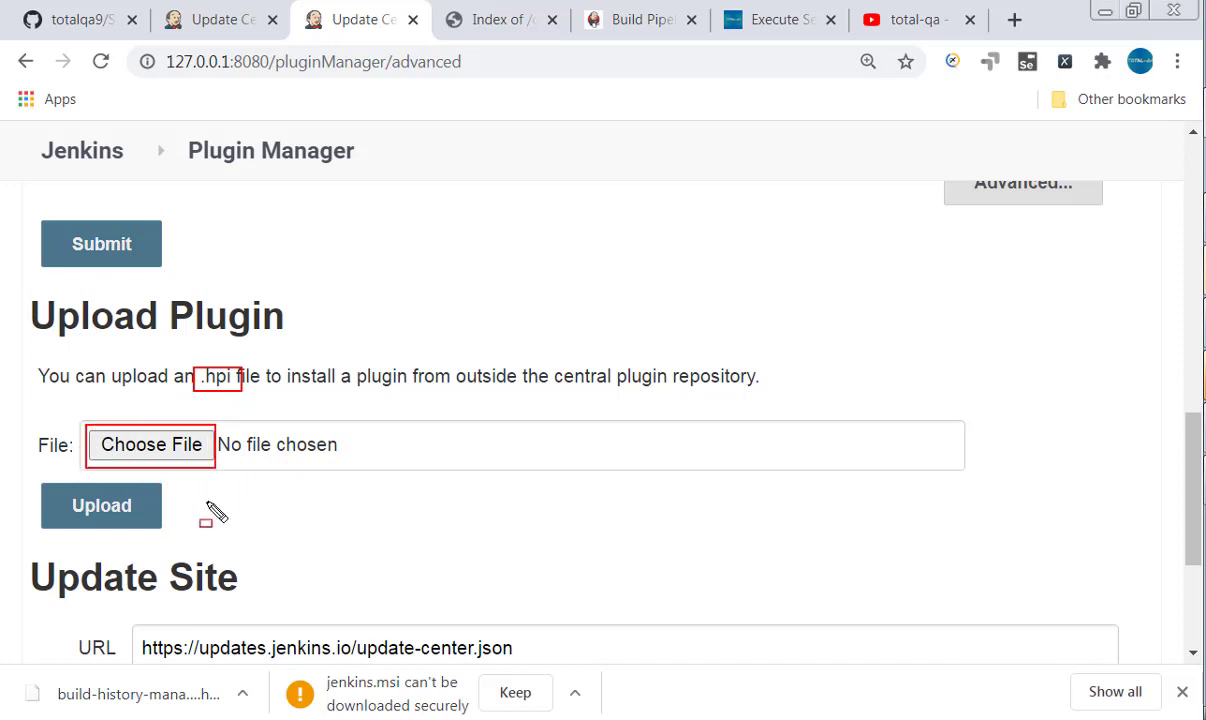
key(Escape)
key(ctrl+minus)
key(ctrl+minus)
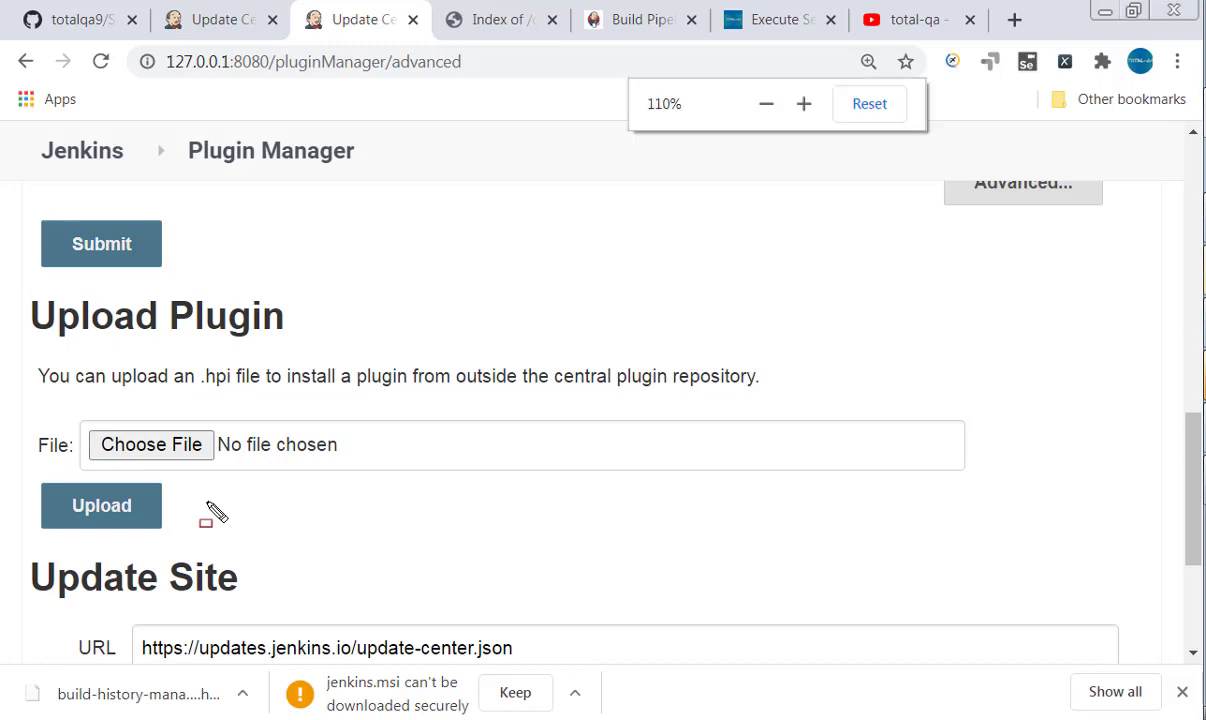
scroll(237, 542, up, 2)
scroll(237, 542, up, 3)
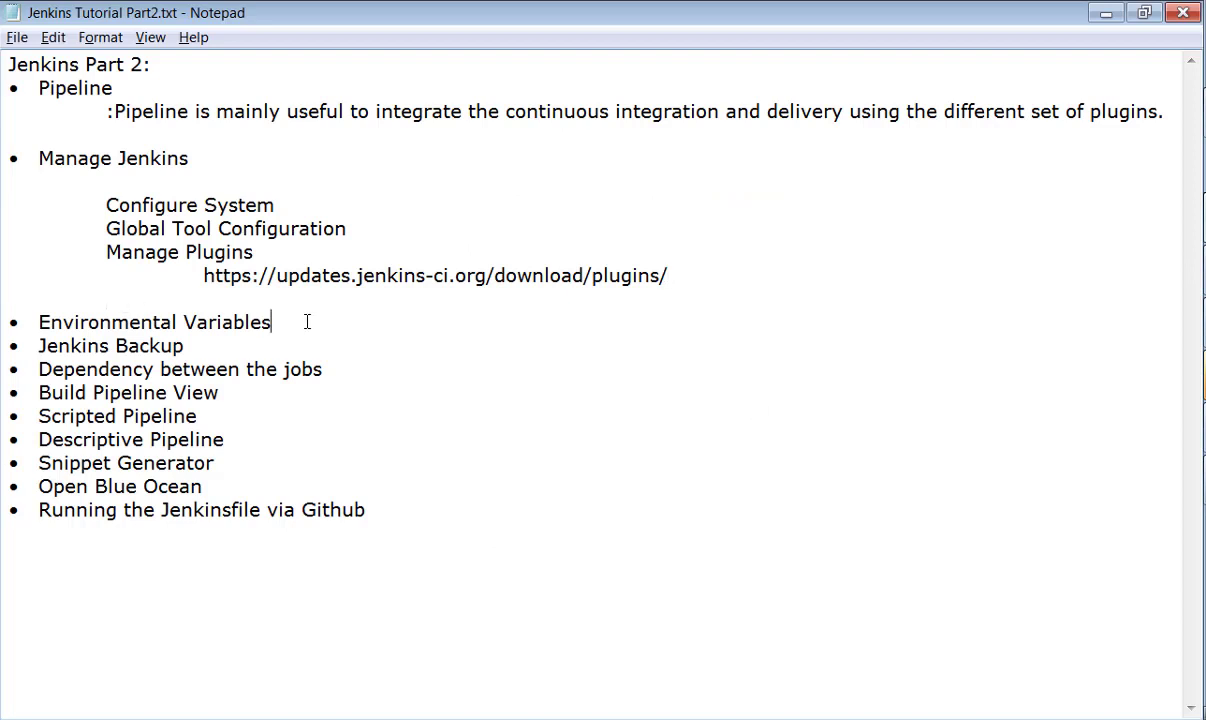
Check the Environmental Variables topic in the Notepad notes, and load 127.0.0.1:8080/env-vars.html in Chrome
drag(272, 322, 44, 322)
click(1096, 15)
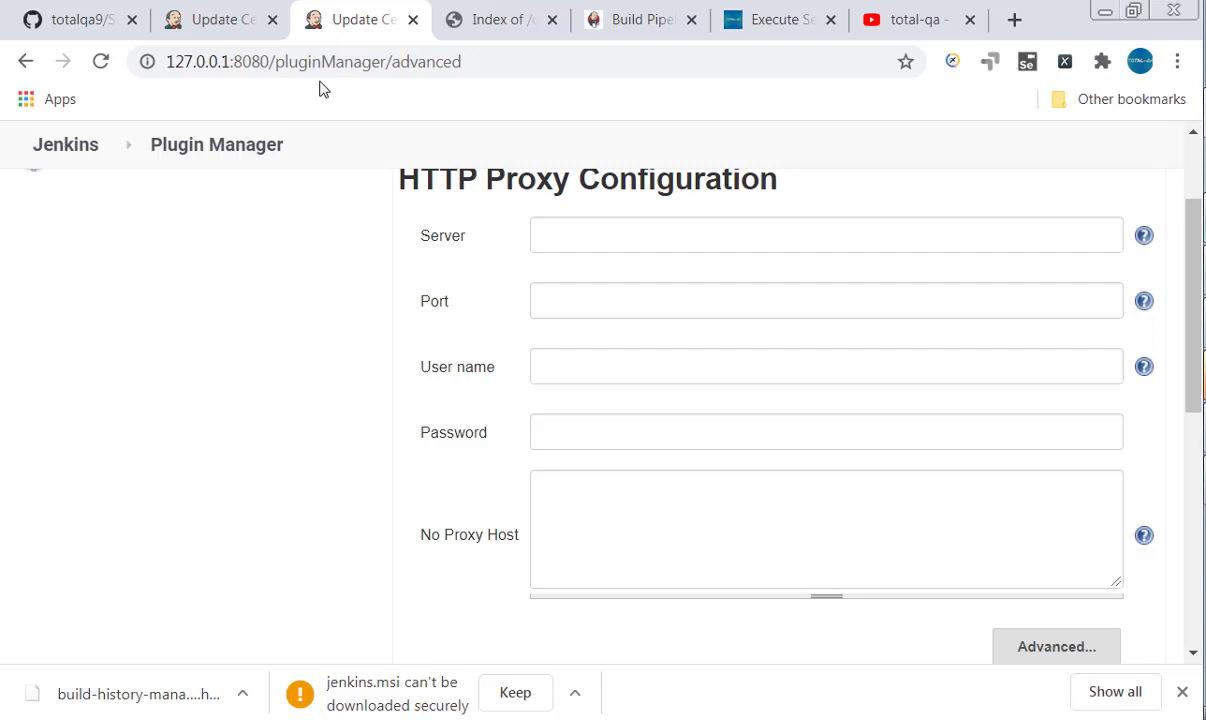
drag(276, 61, 469, 56)
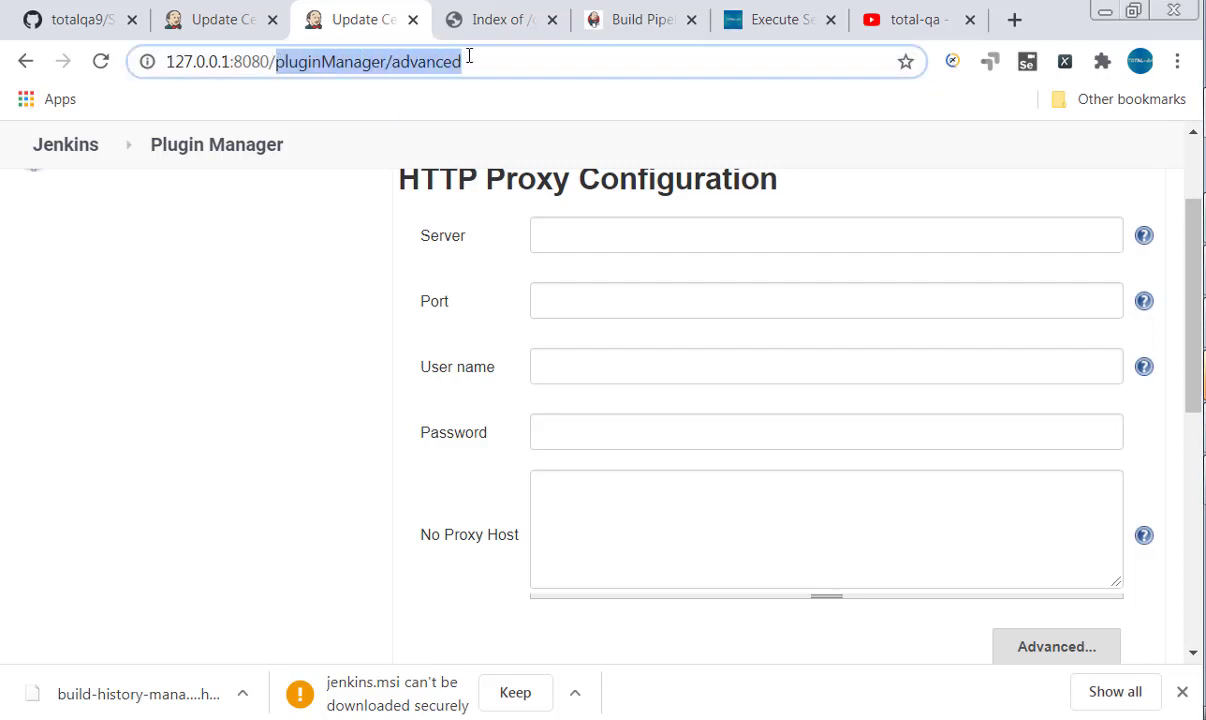
text(env)
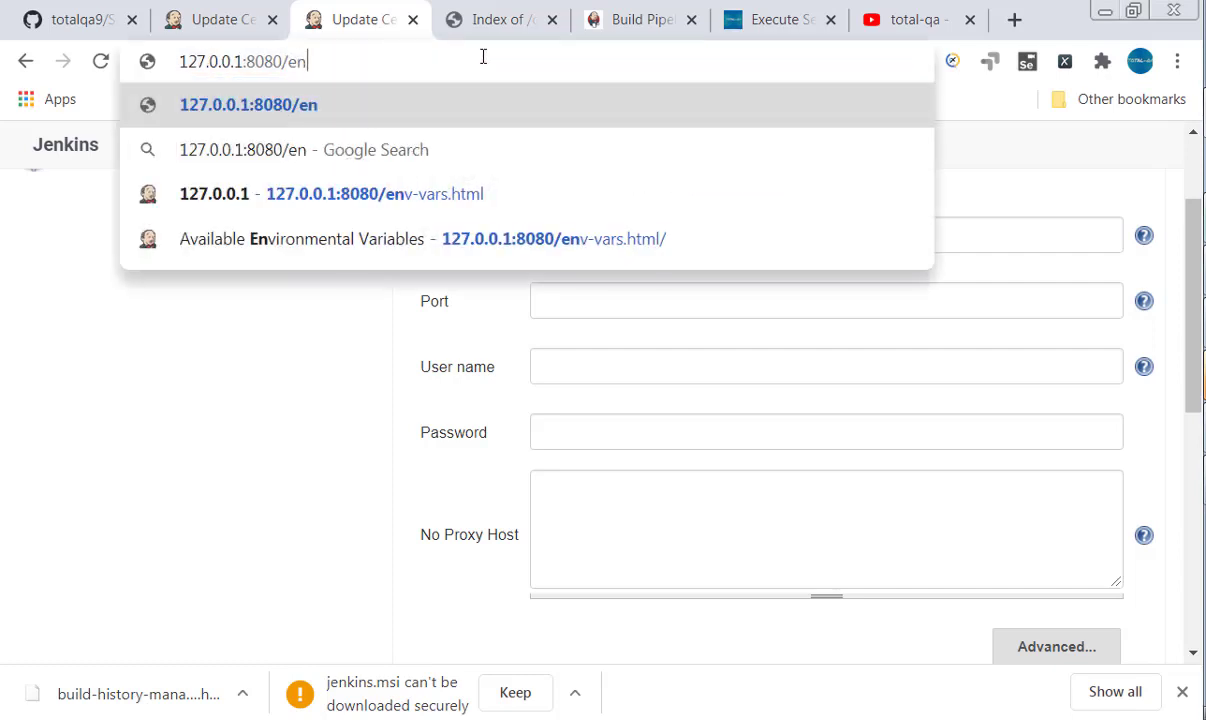
key(Down)
key(Down)
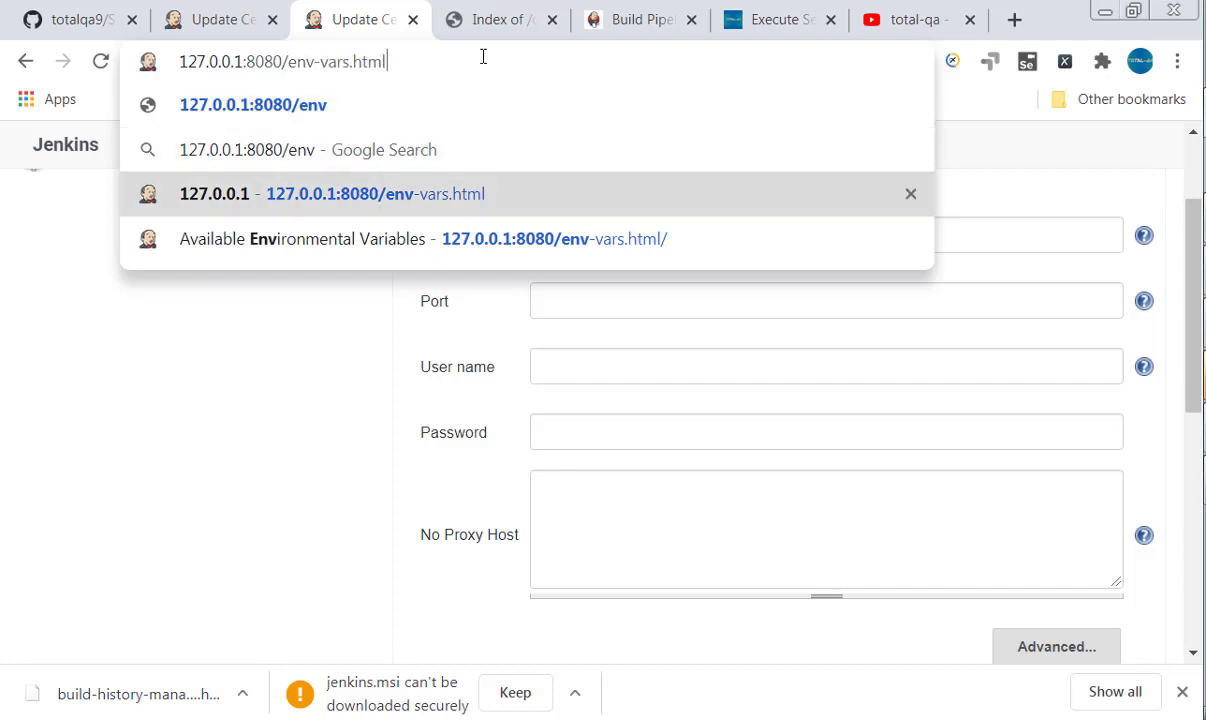
key(Return)
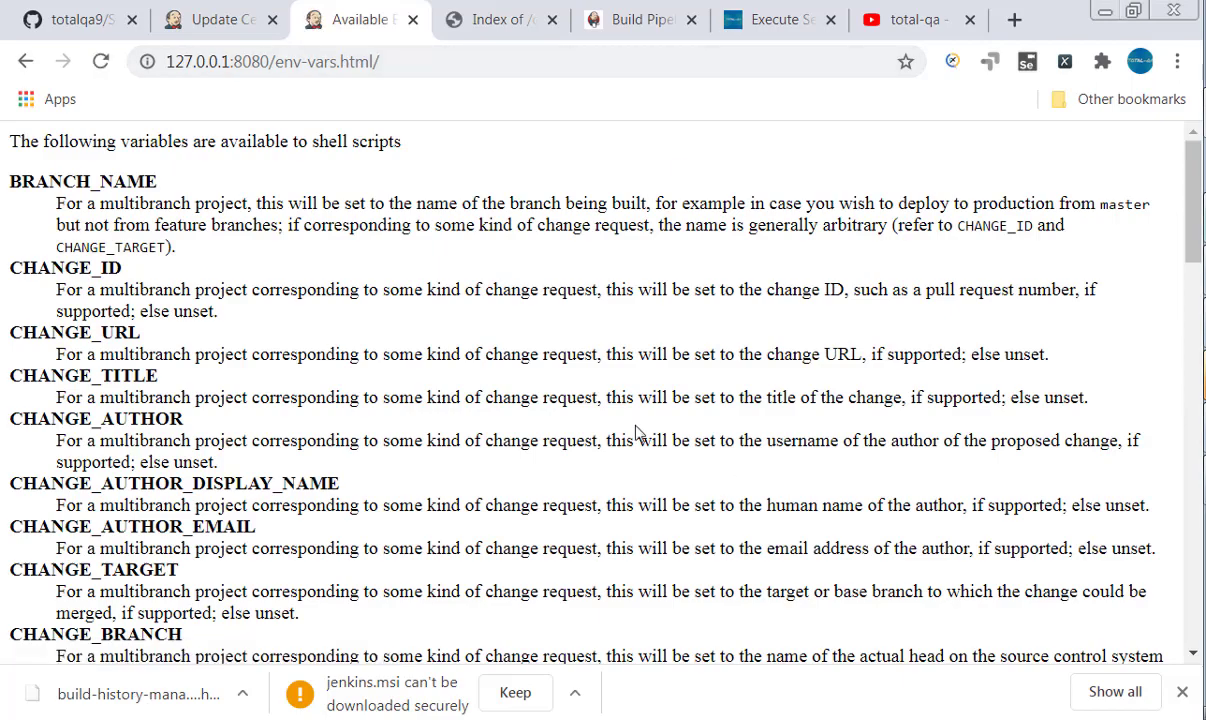
Search the environment variables page for "workspa", read the WORKSPACE description, and copy the variable name
scroll(636, 432, down, 6)
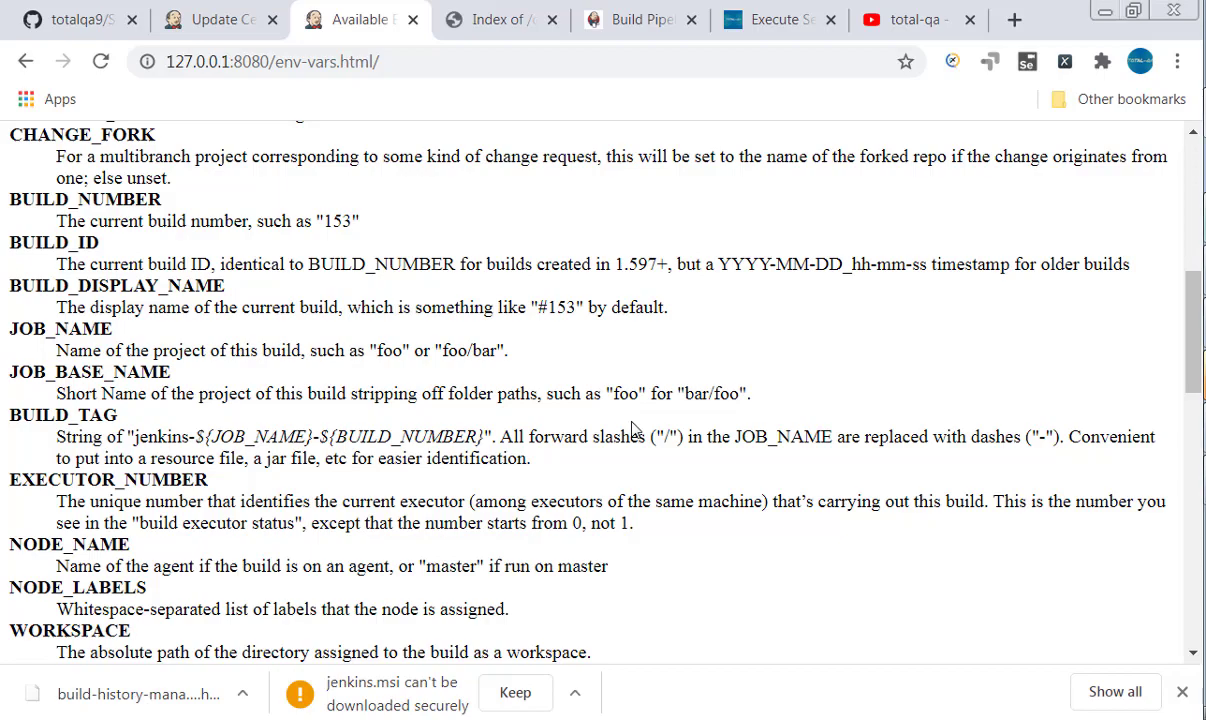
scroll(592, 410, up, 7)
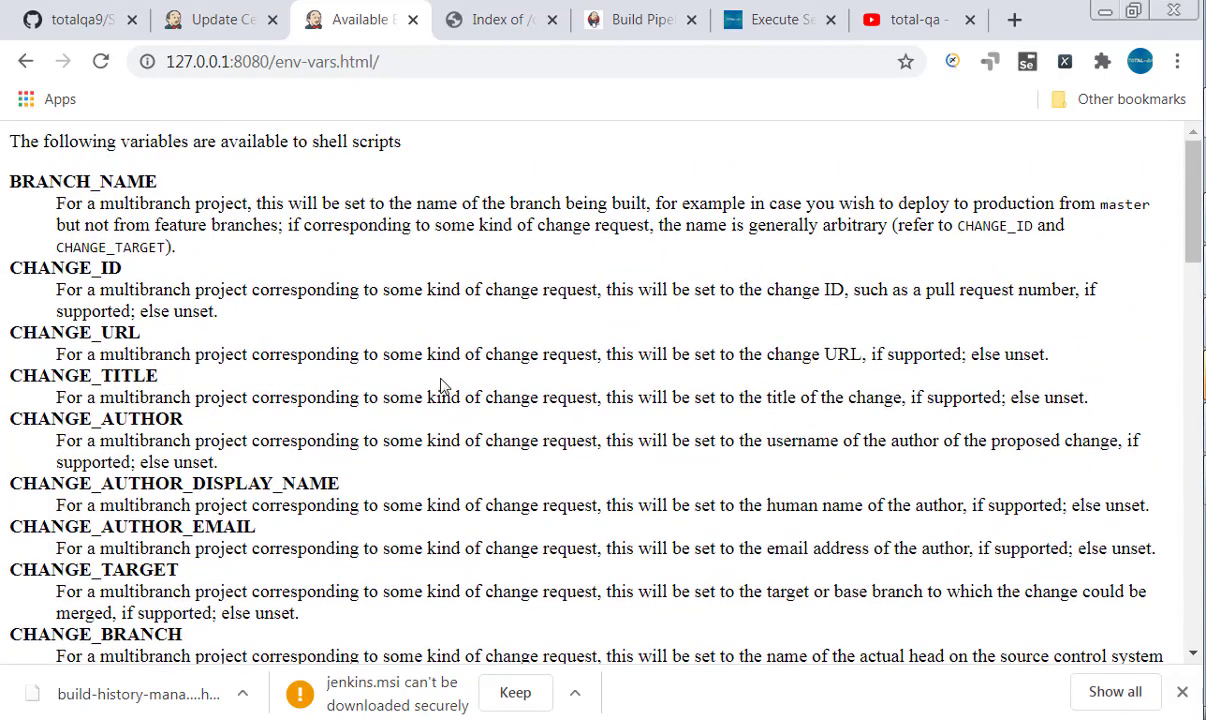
scroll(443, 386, down, 1)
key(ctrl+f)
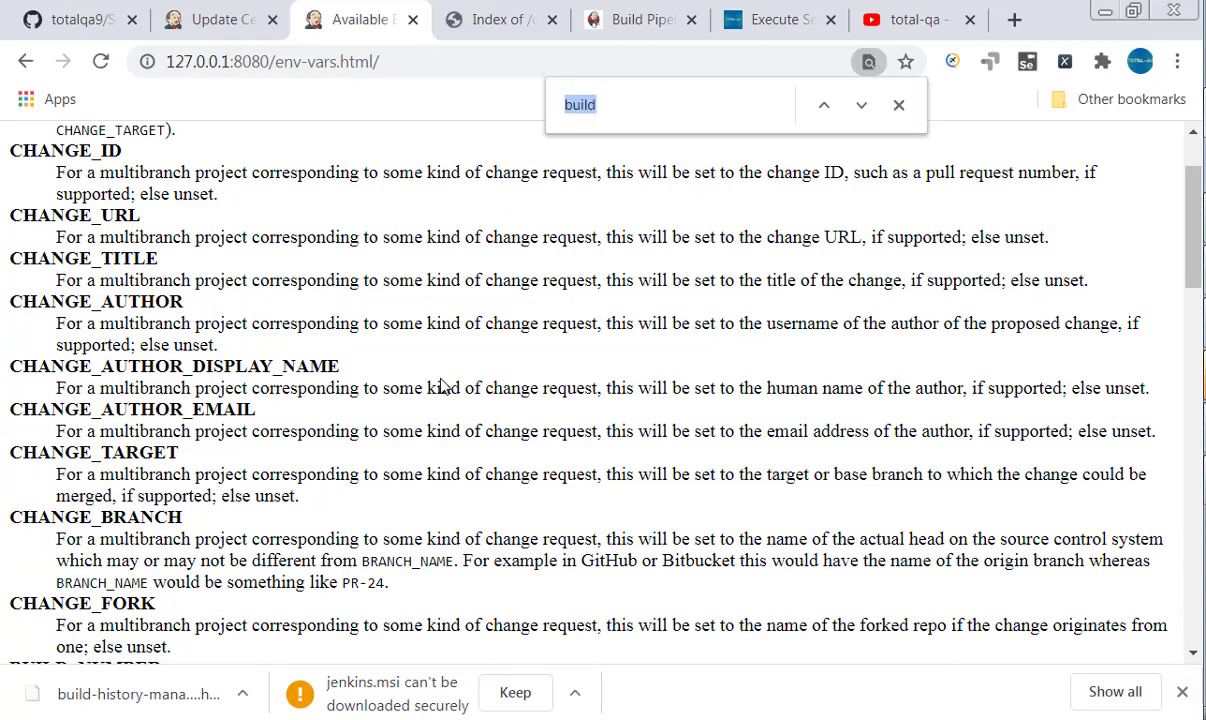
text(workspa)
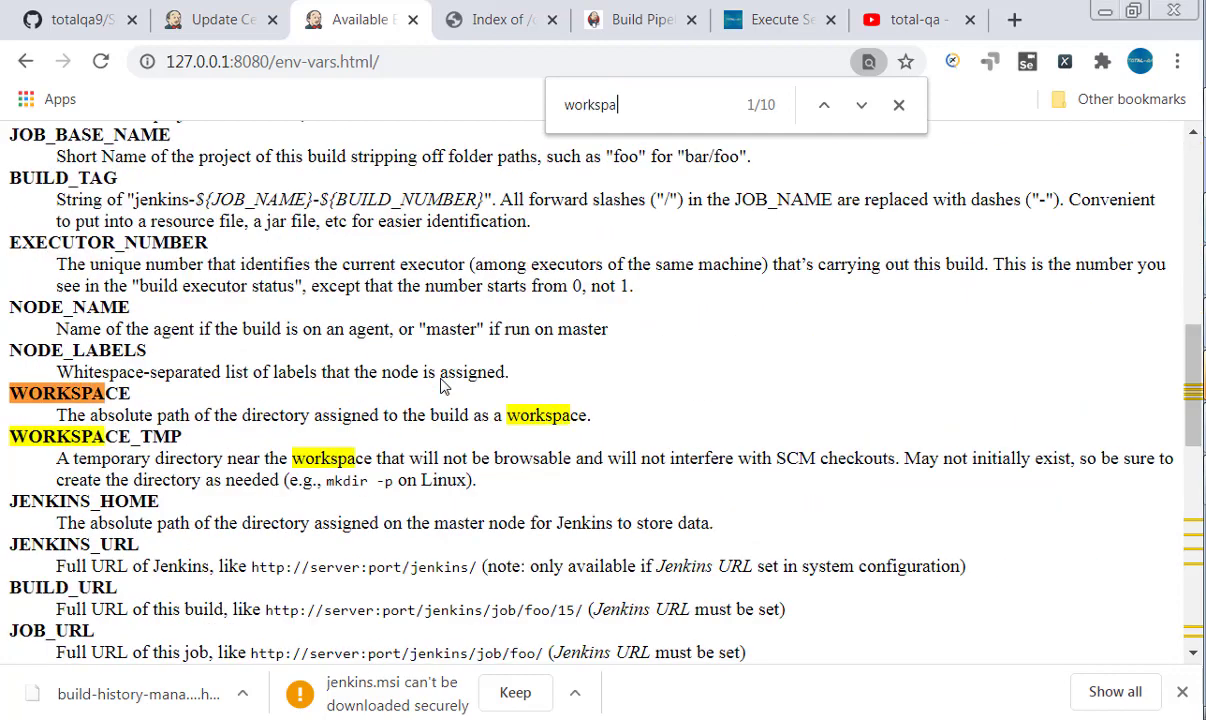
double_click(77, 396)
drag(56, 415, 613, 427)
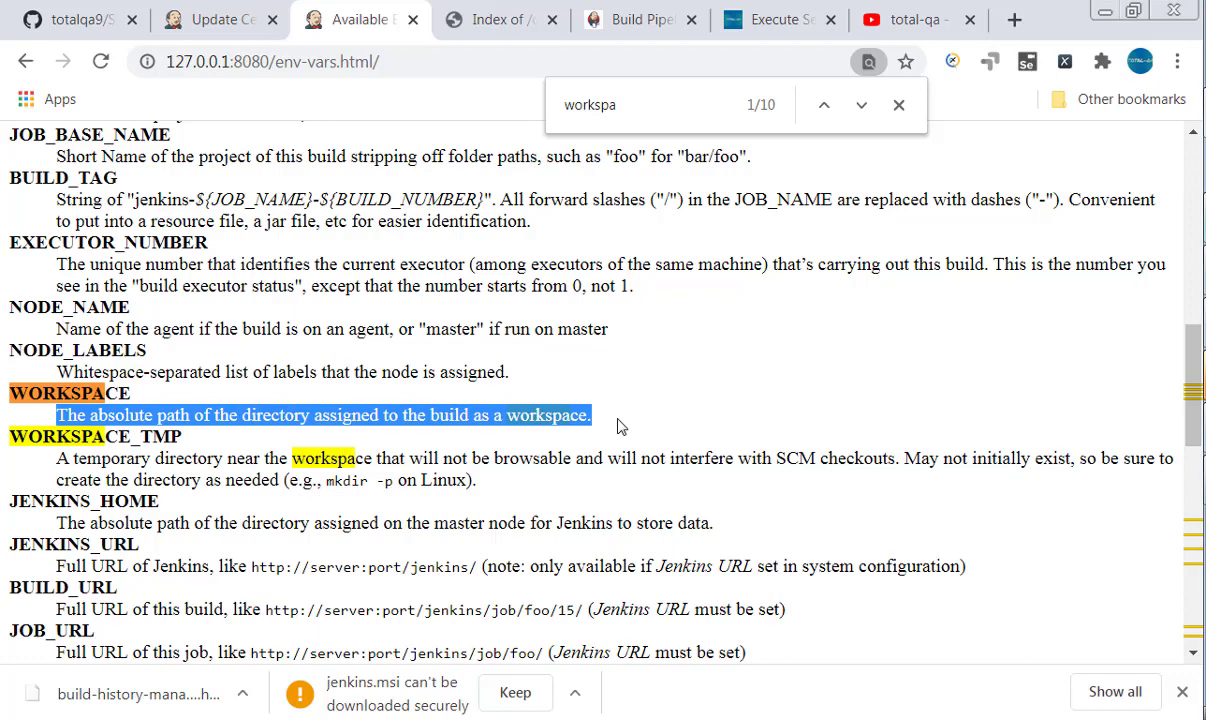
double_click(88, 393)
key(ctrl+c)
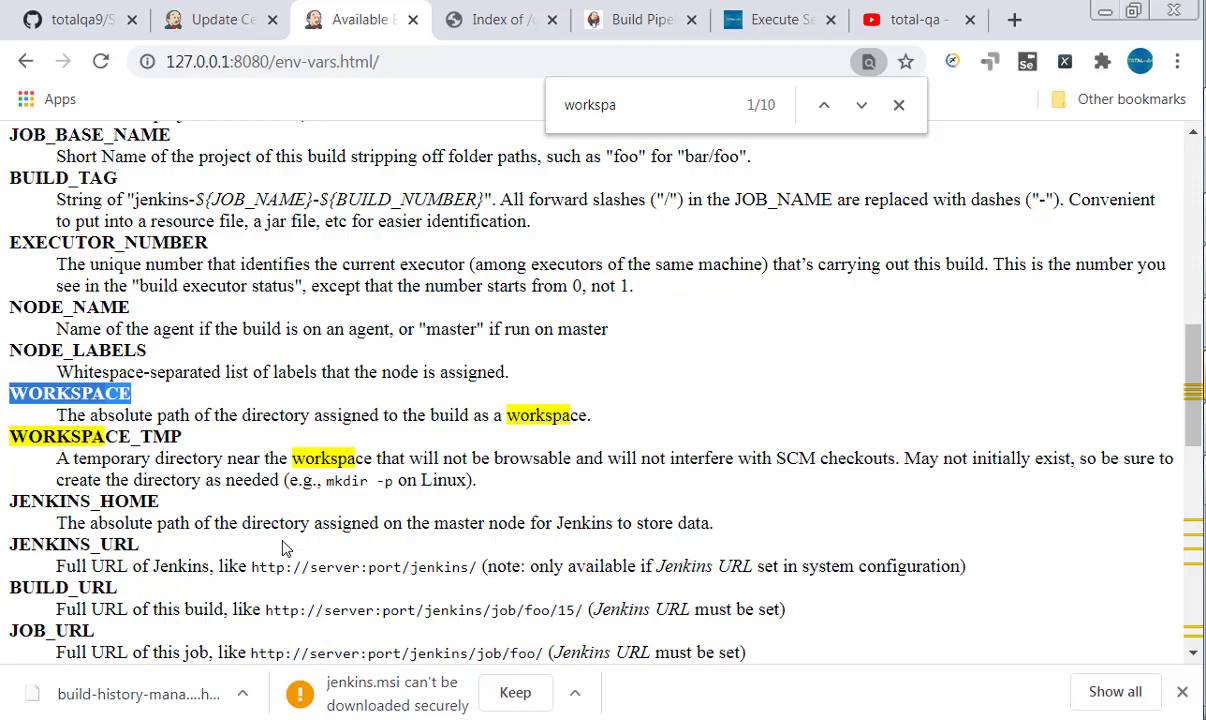
Return to the total-qa view in Jenkins and open the GoogleHealthCheck_Ex project
click(216, 20)
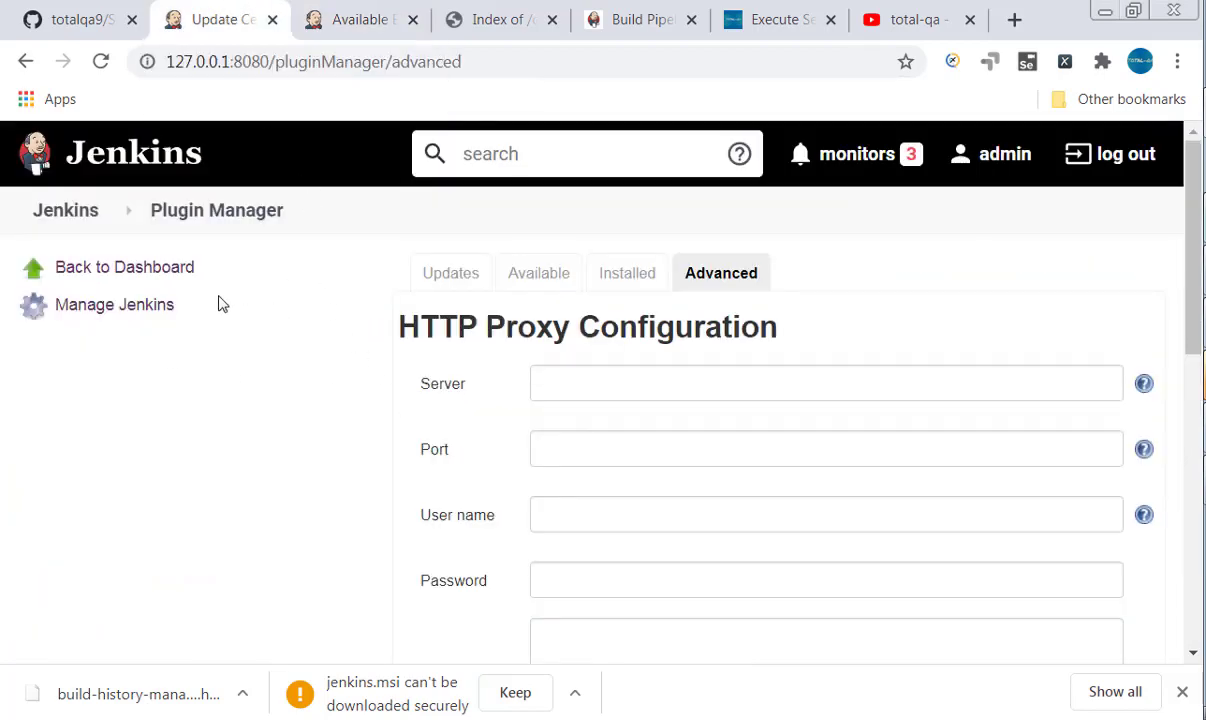
click(360, 20)
scroll(309, 290, up, 10)
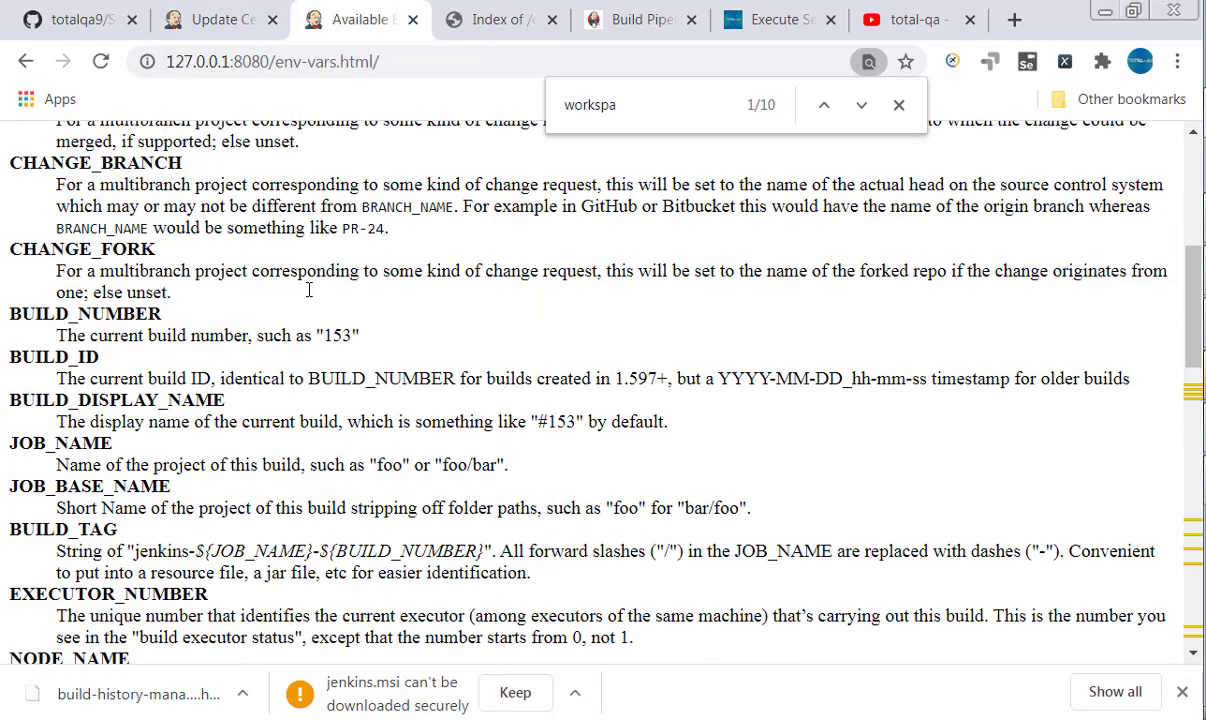
click(190, 10)
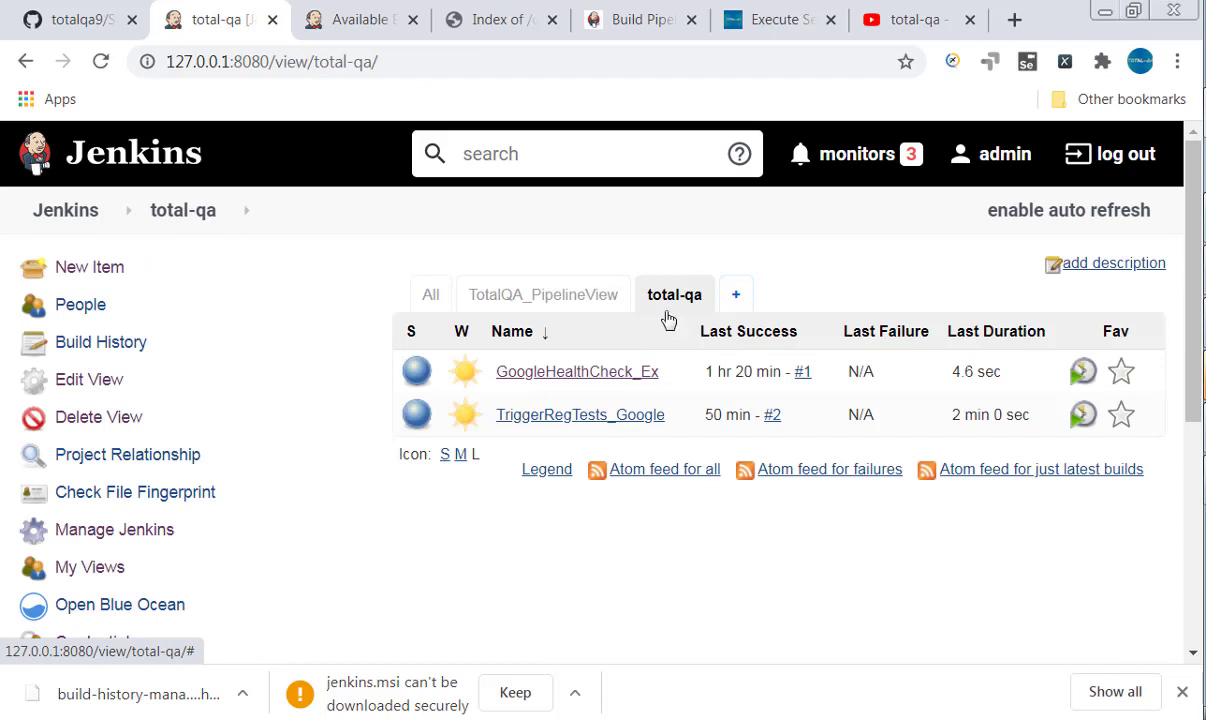
click(624, 372)
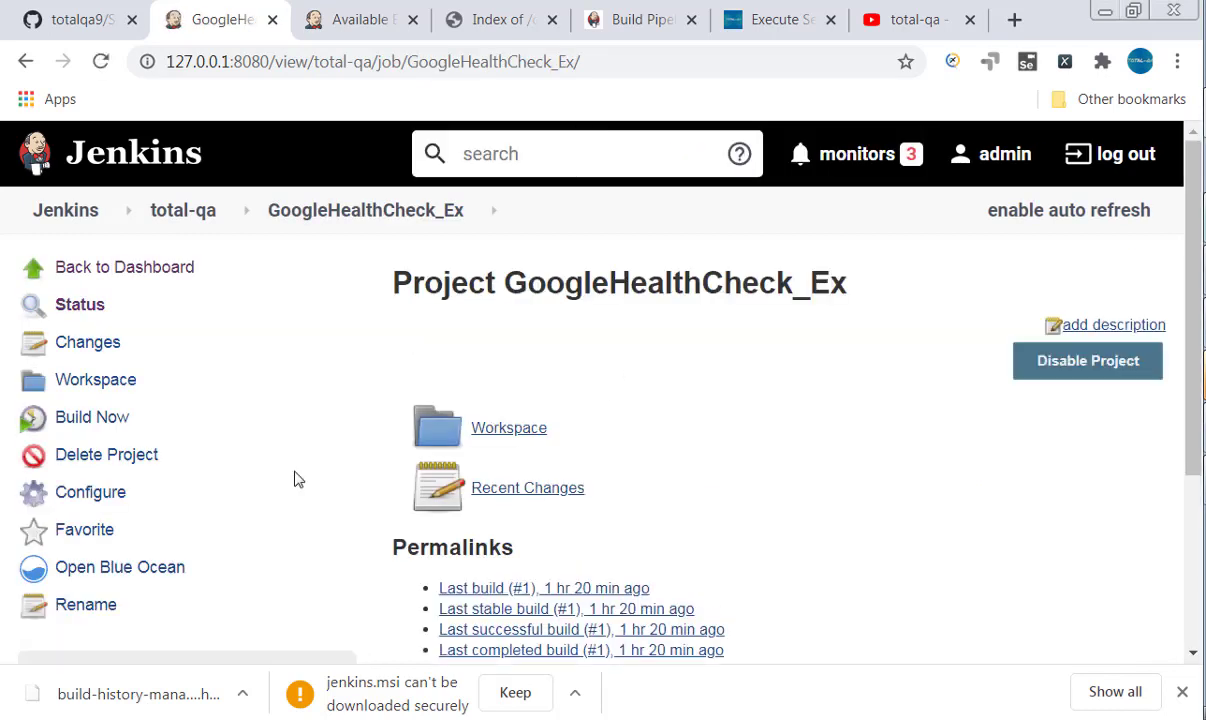
Open the GoogleHealthCheck_Ex configuration, add the line "echo $WORKSPACE" below the ping command in the Windows batch build step, and save
click(114, 494)
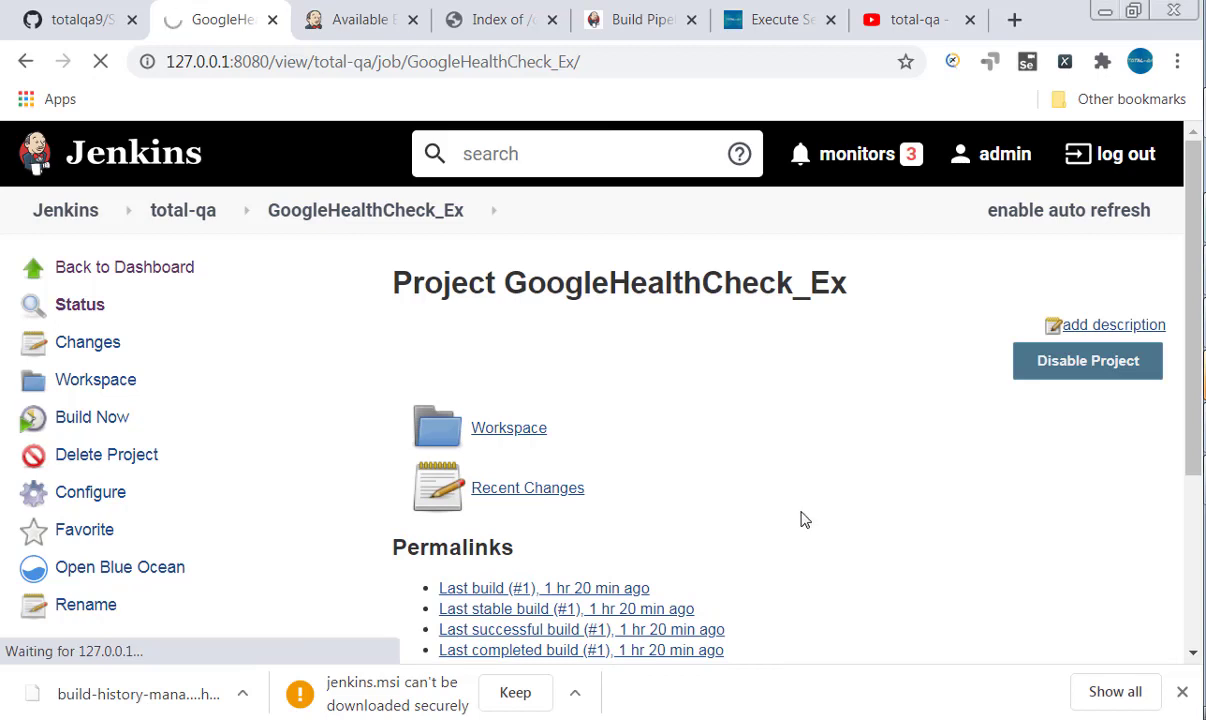
scroll(797, 517, down, 2)
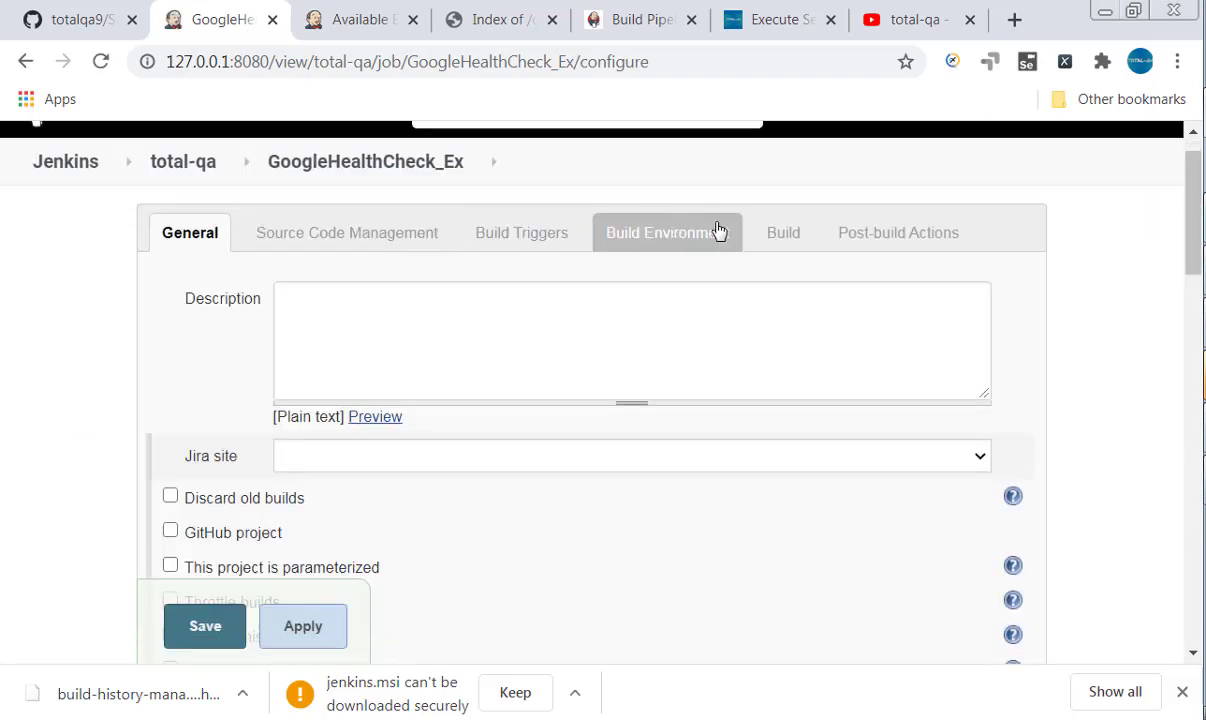
click(770, 236)
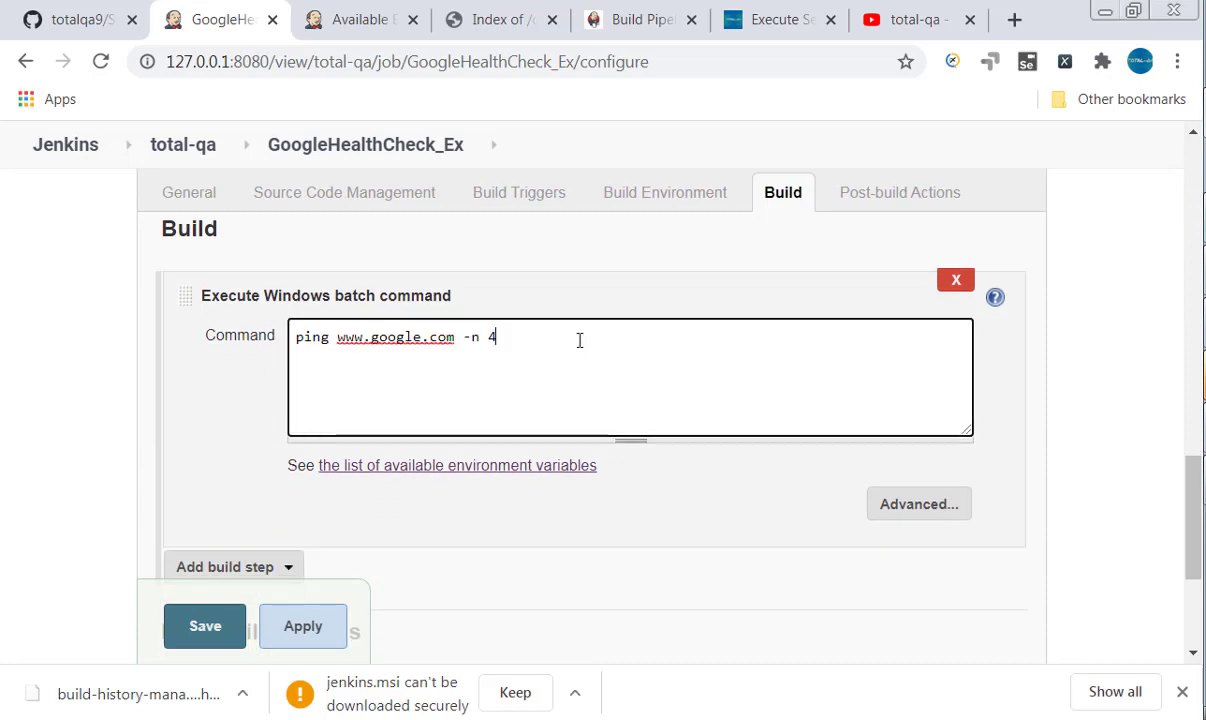
key(Return)
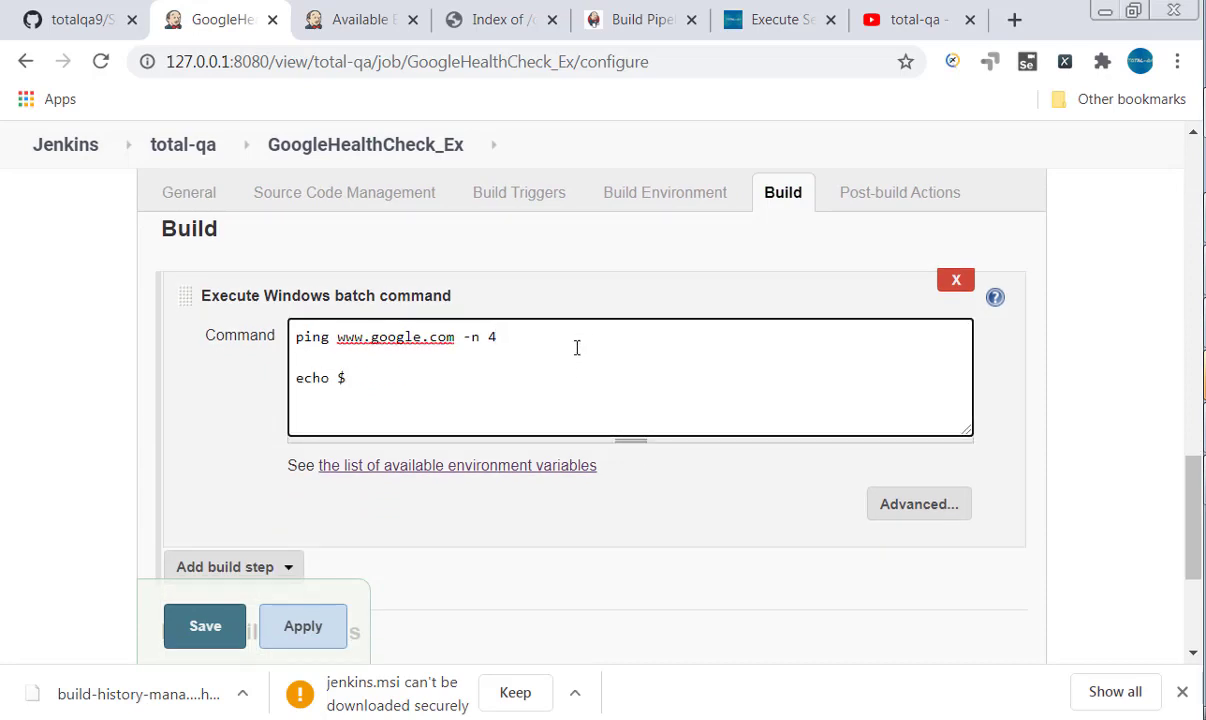
key(ctrl+v)
key(Up)
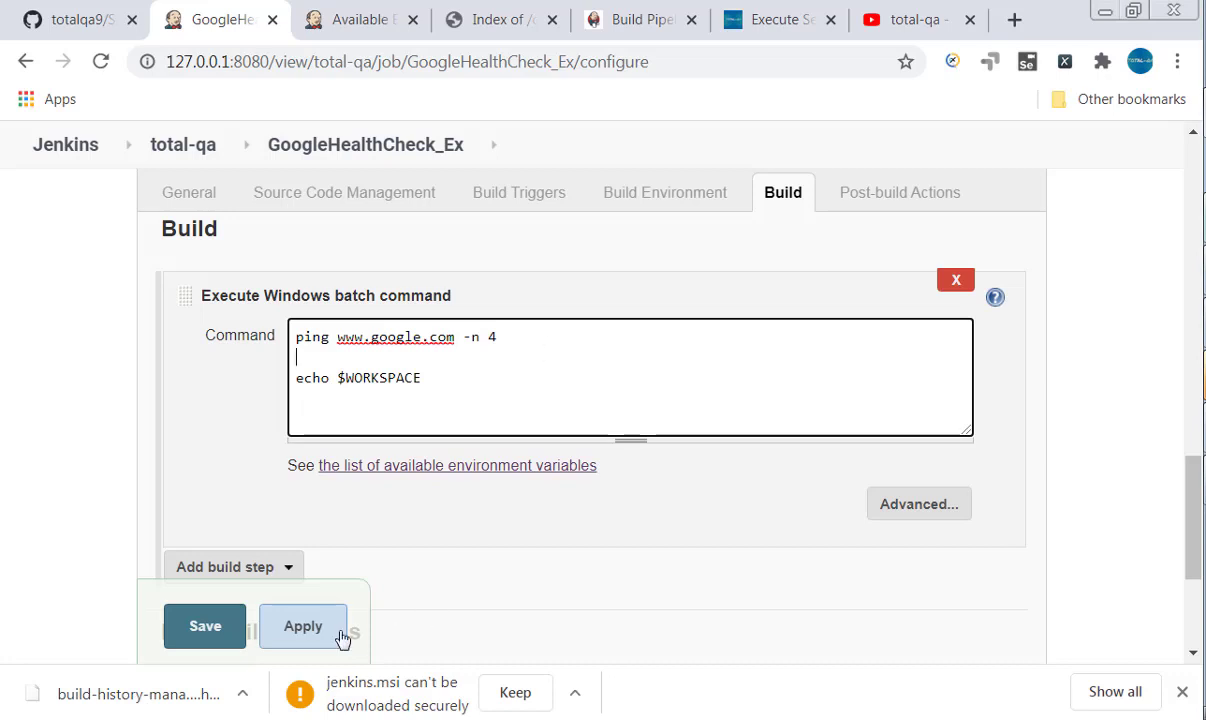
click(300, 627)
click(232, 630)
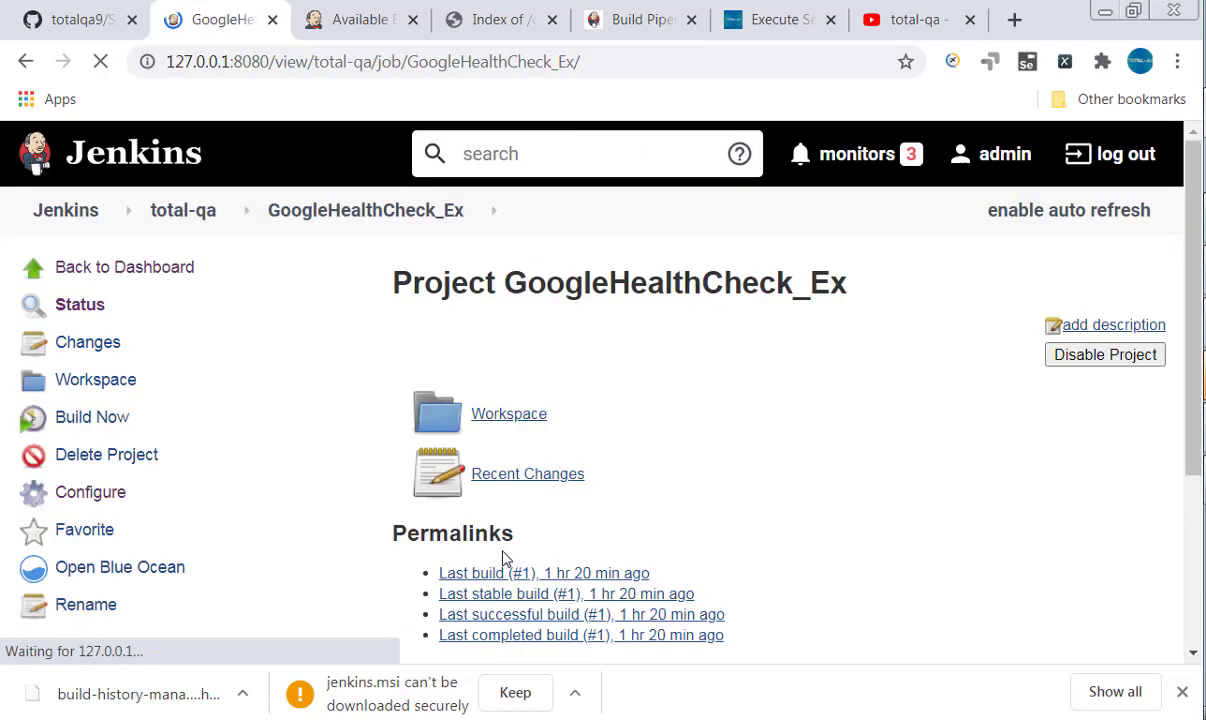
Run a build of GoogleHealthCheck_Ex and check the console output of build #2
click(110, 427)
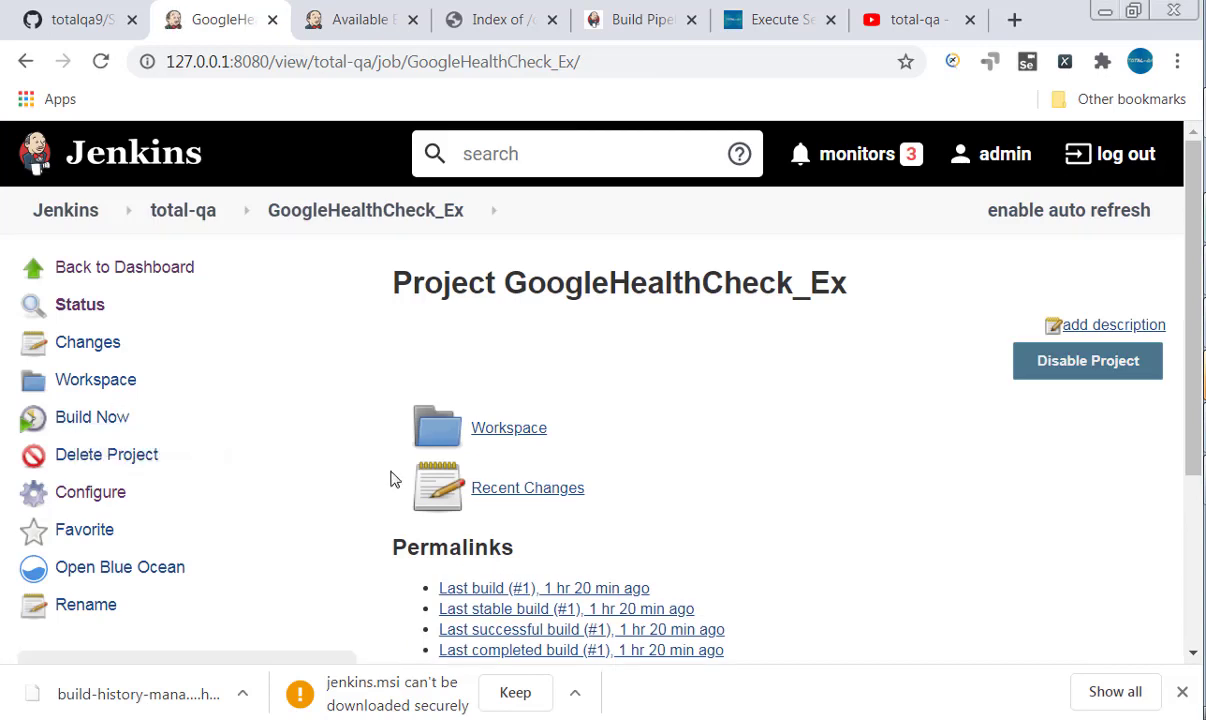
scroll(388, 474, down, 2)
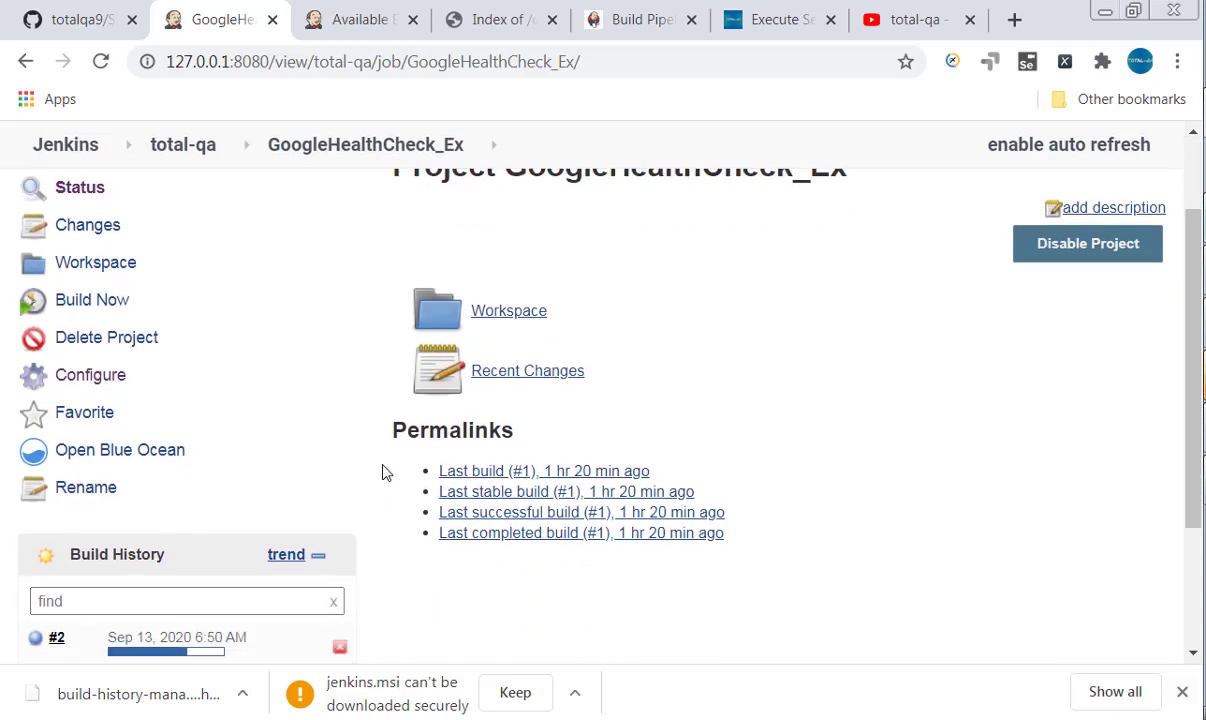
click(190, 641)
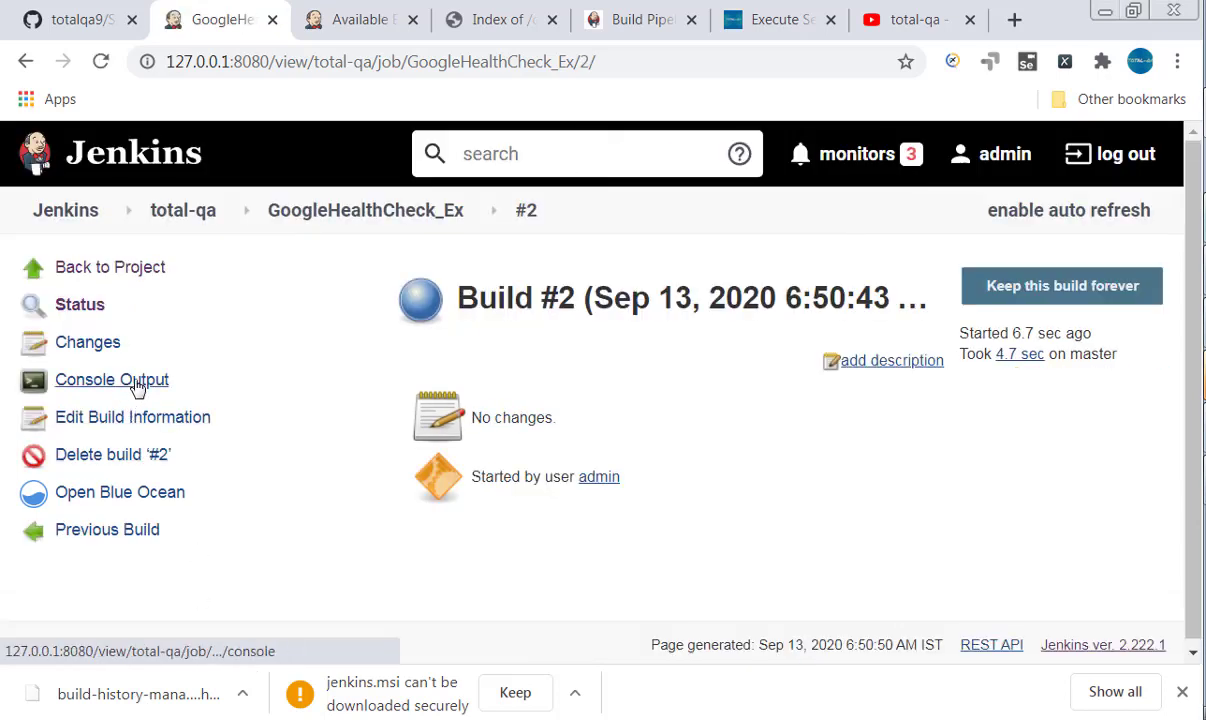
click(137, 388)
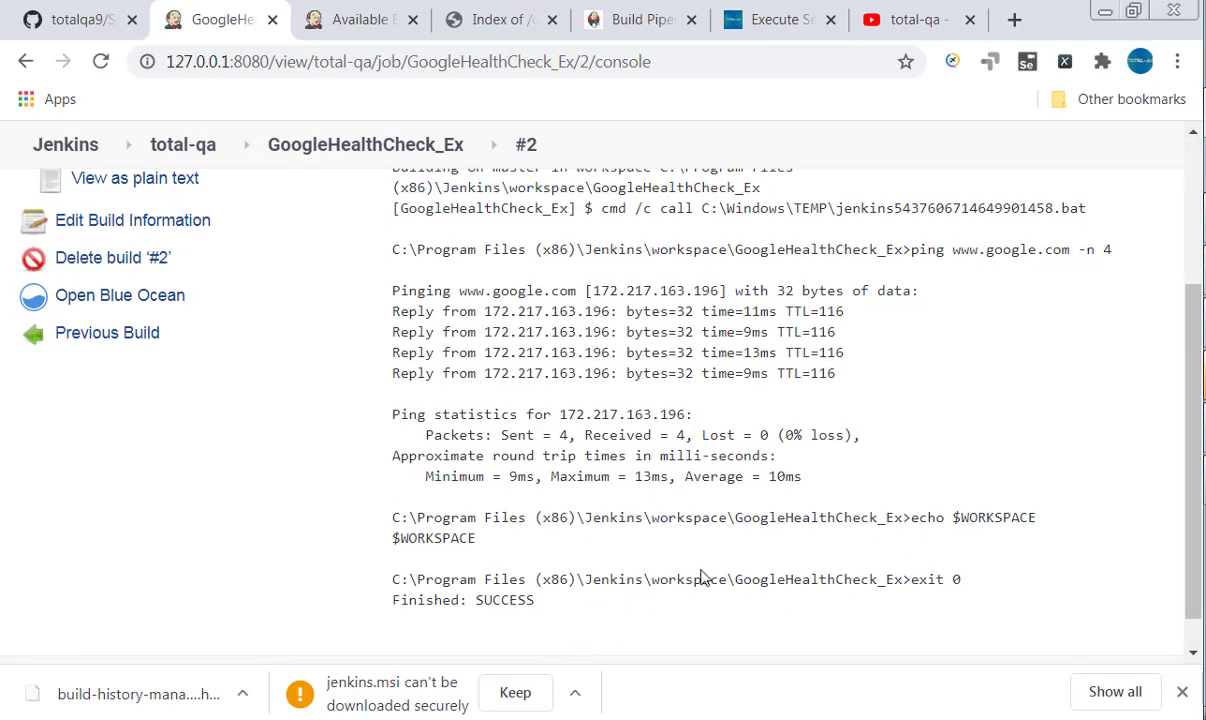
Reopen the project configuration, replace the $ notation for WORKSPACE with % in the batch command's echo line, and save
click(345, 150)
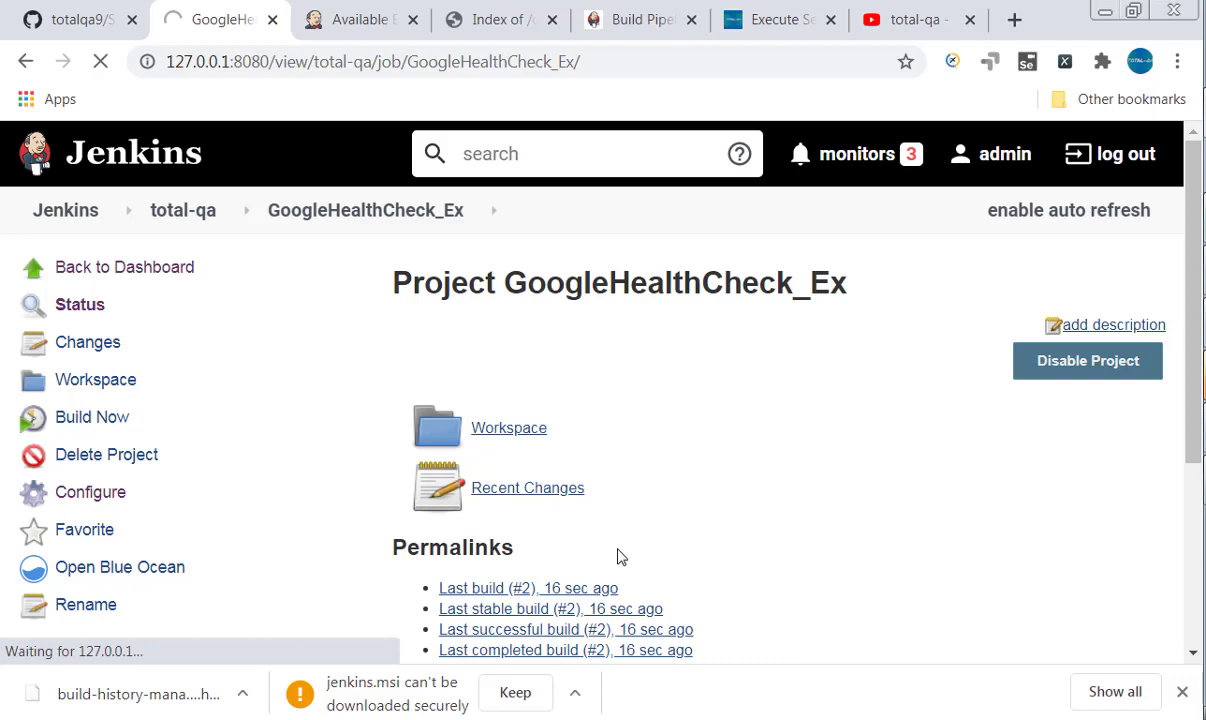
scroll(617, 556, down, 8)
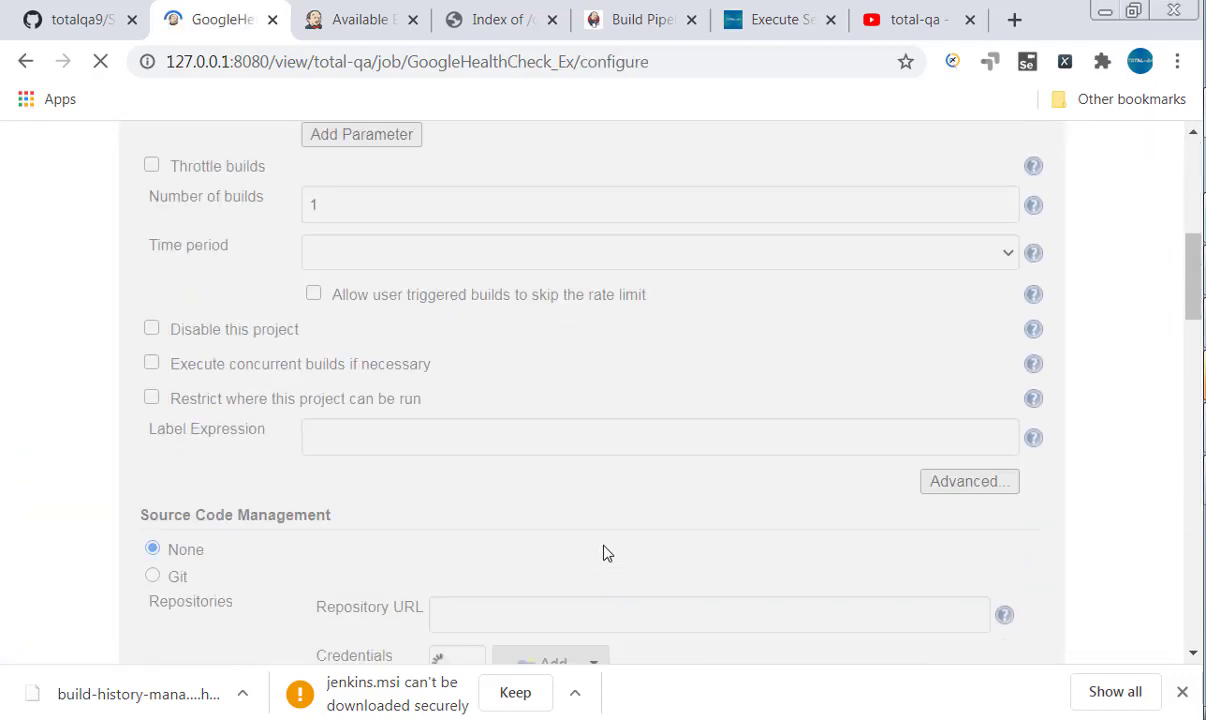
scroll(603, 556, down, 3)
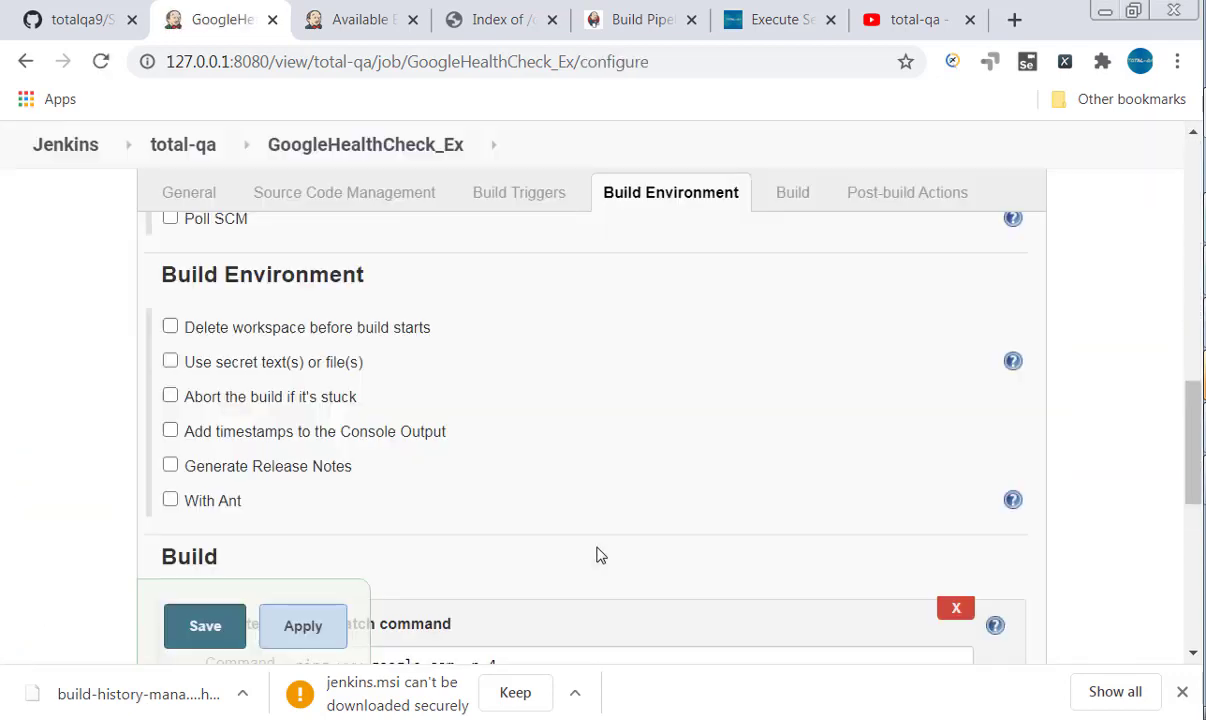
scroll(591, 549, down, 2)
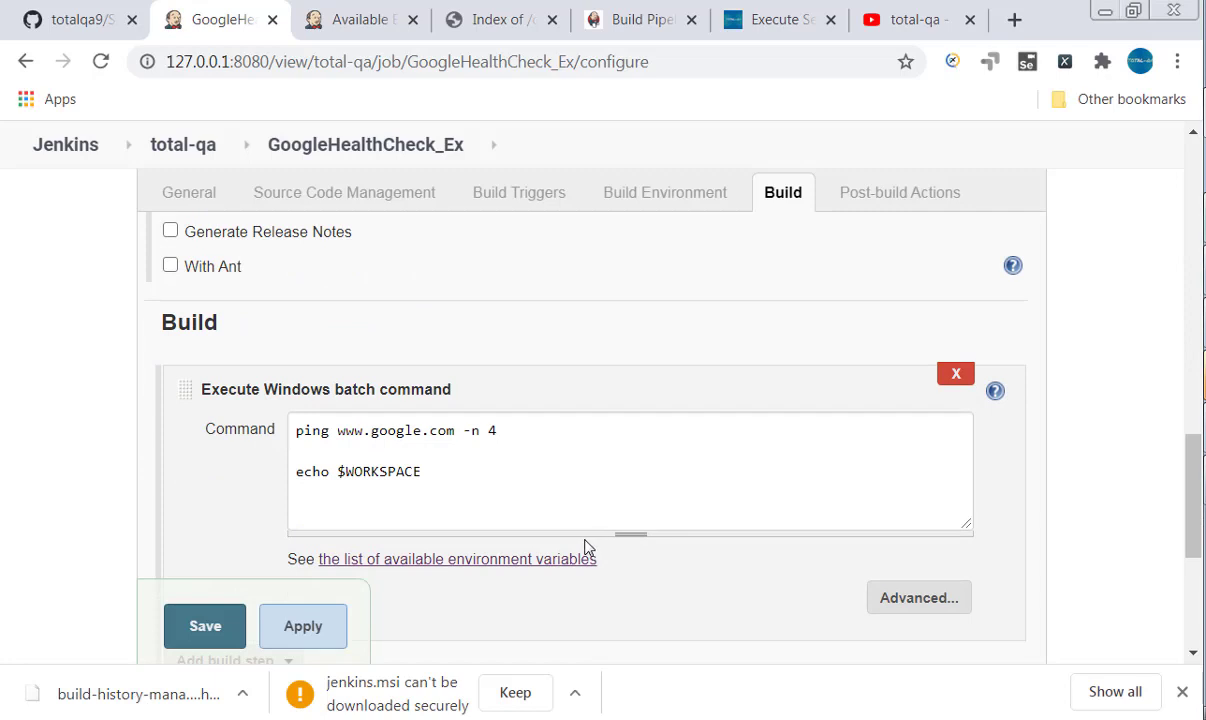
click(347, 471)
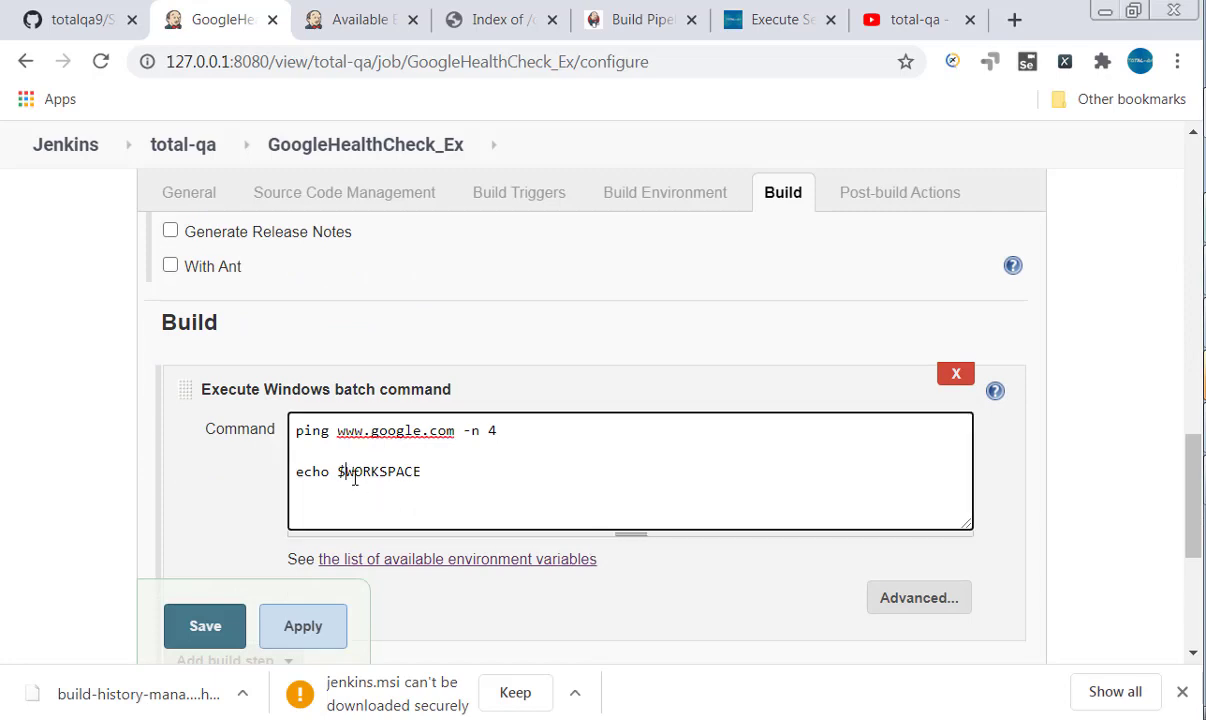
scroll(354, 479, down, 1)
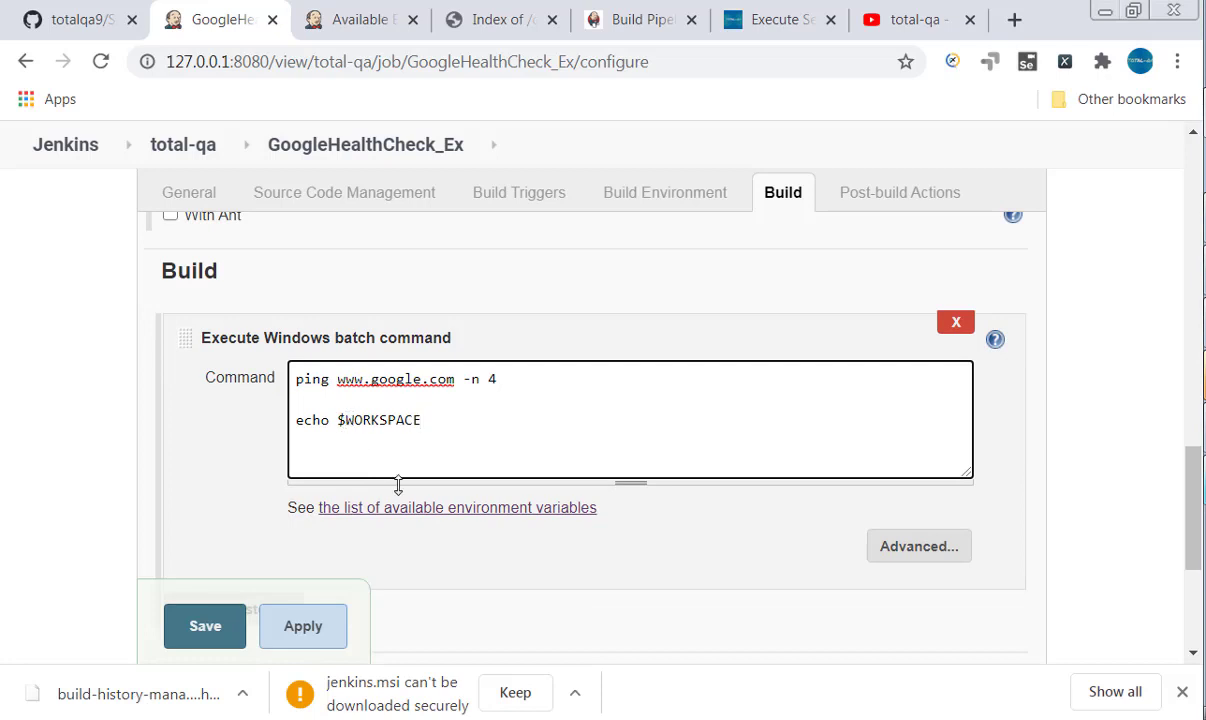
key(BackSpace)
text(%)
click(204, 628)
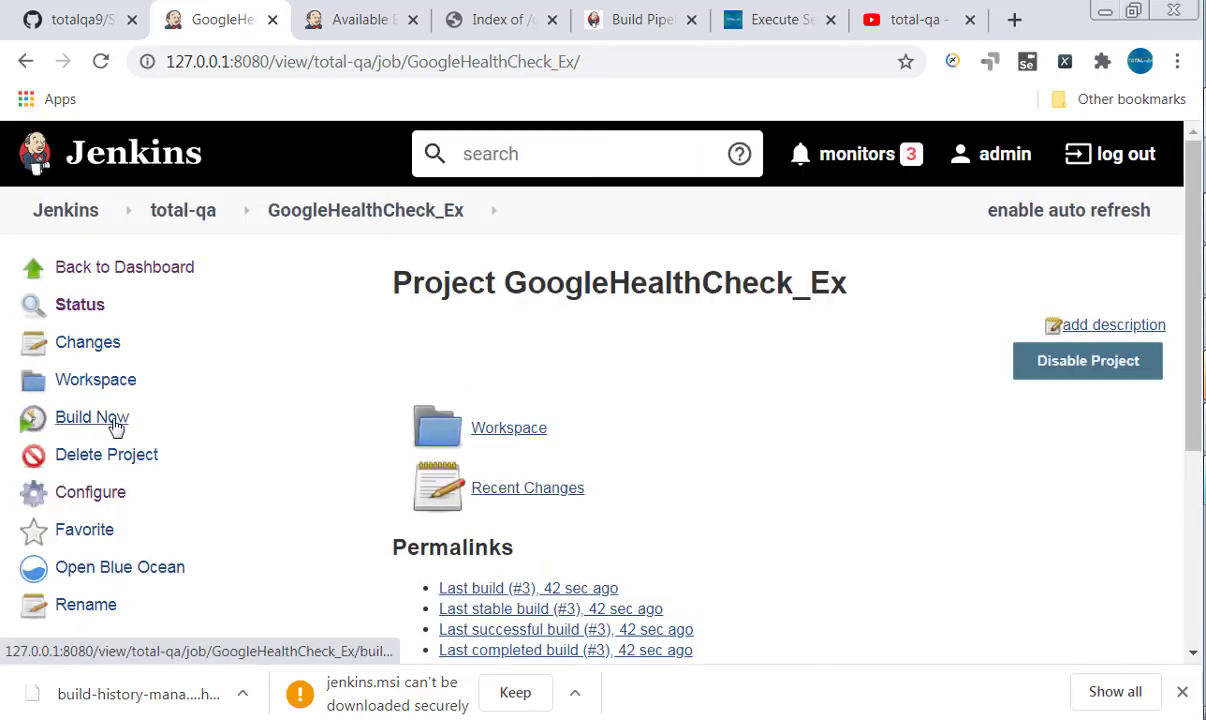
Build GoogleHealthCheck_Ex again and display the echo section in the console output of build #4
click(114, 419)
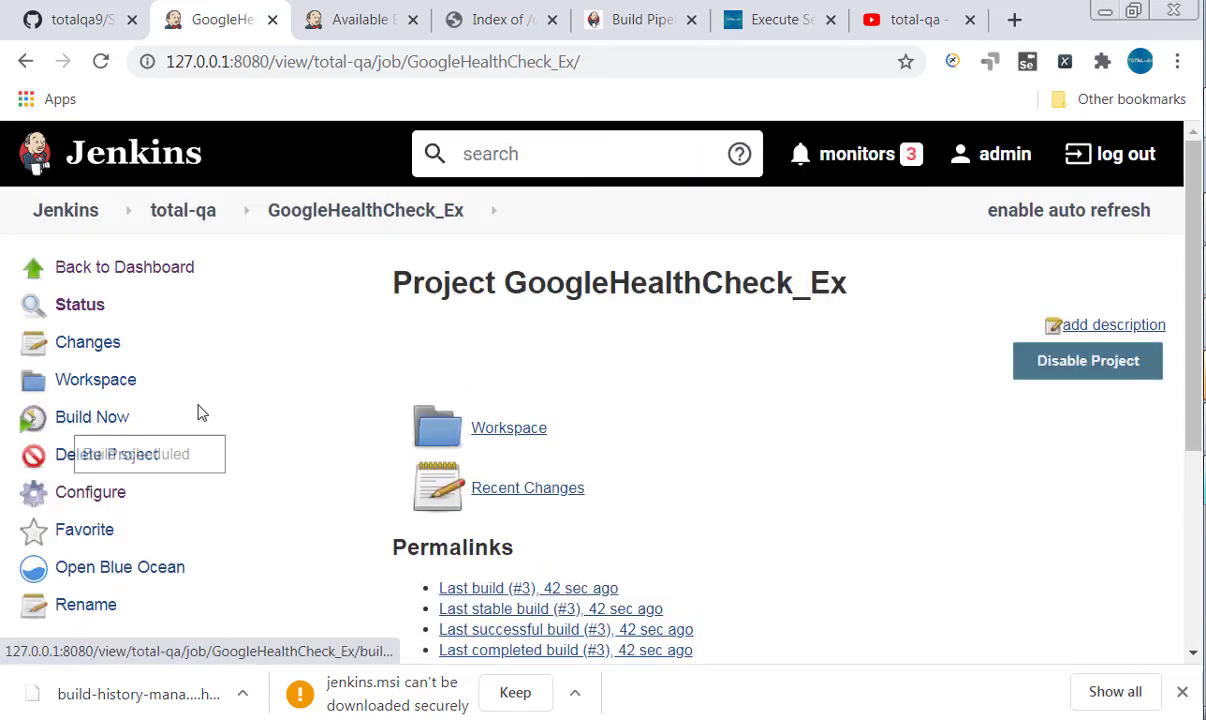
scroll(248, 410, down, 3)
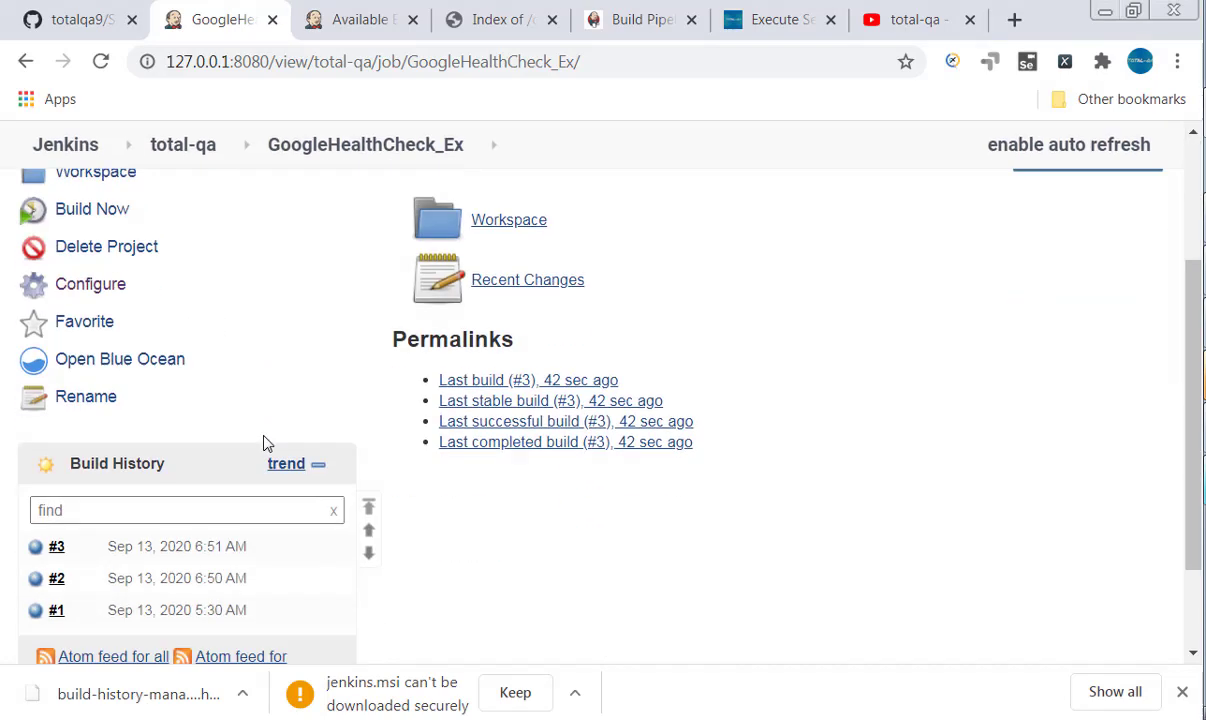
scroll(223, 289, up, 1)
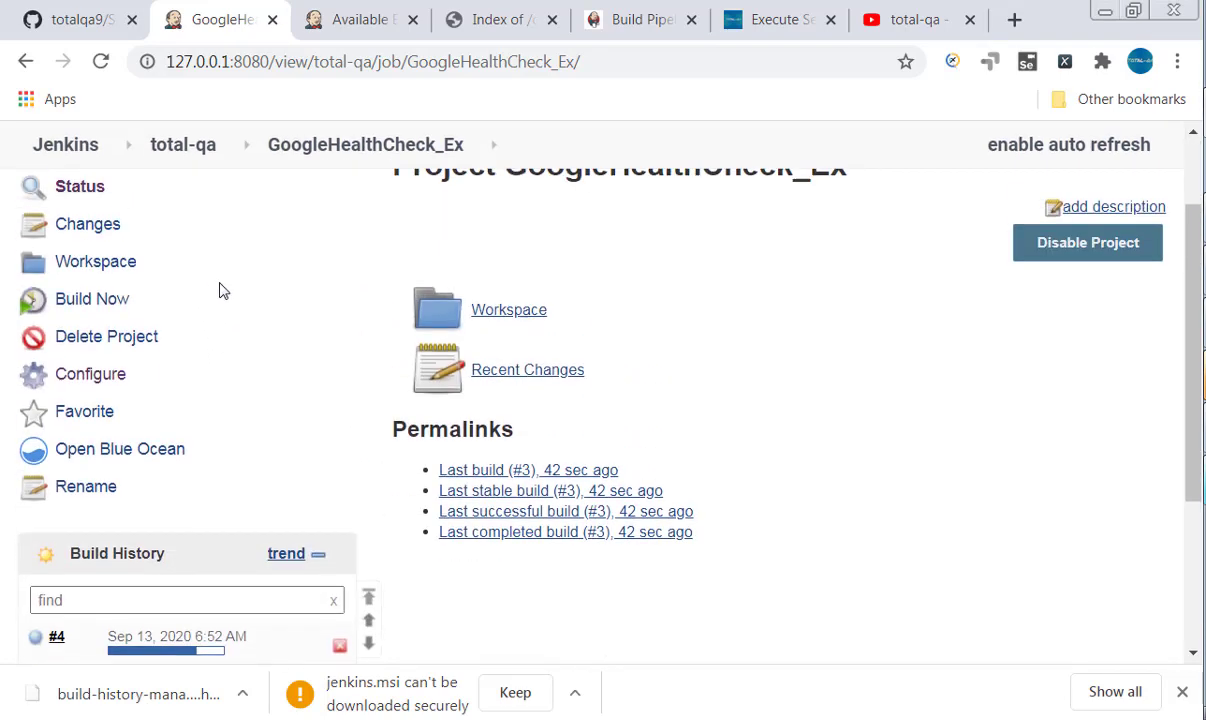
click(176, 638)
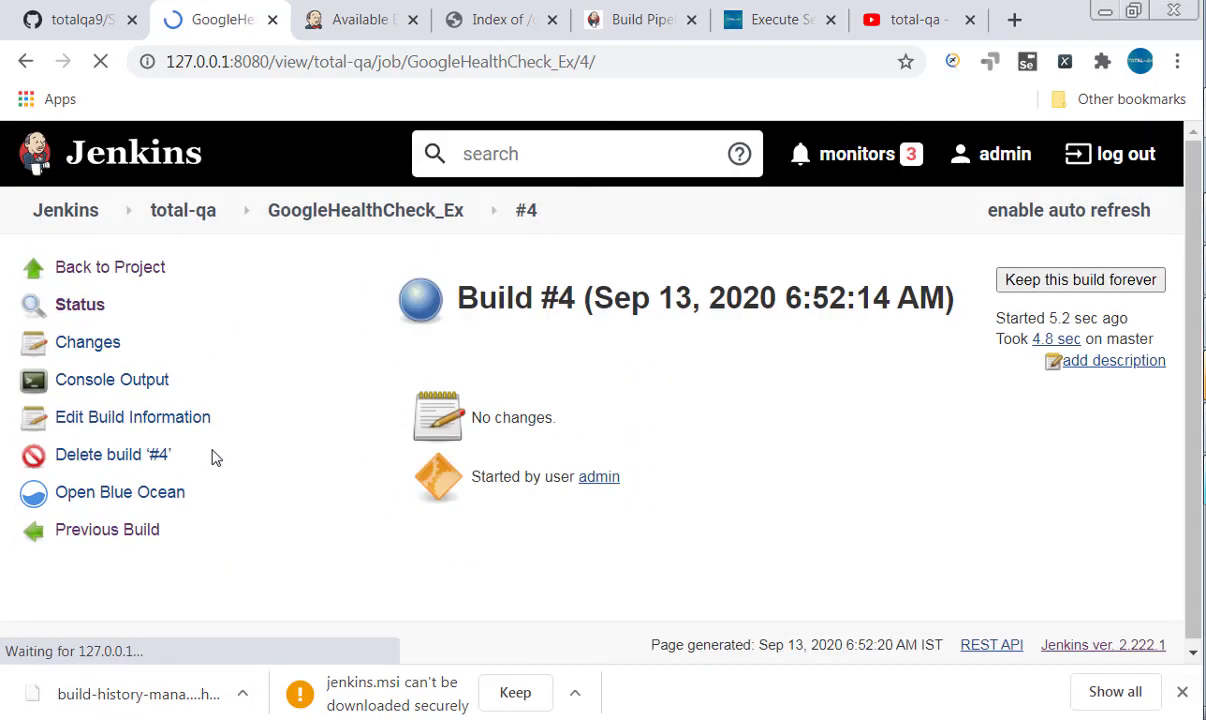
click(145, 388)
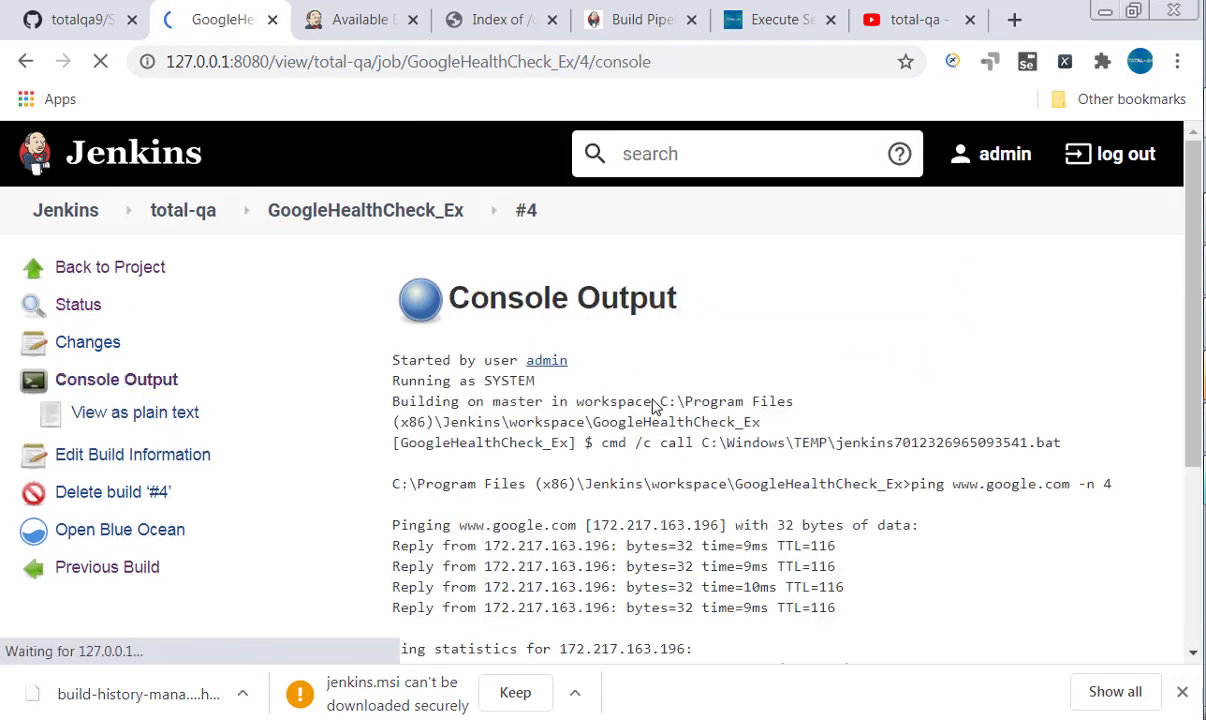
scroll(655, 405, down, 3)
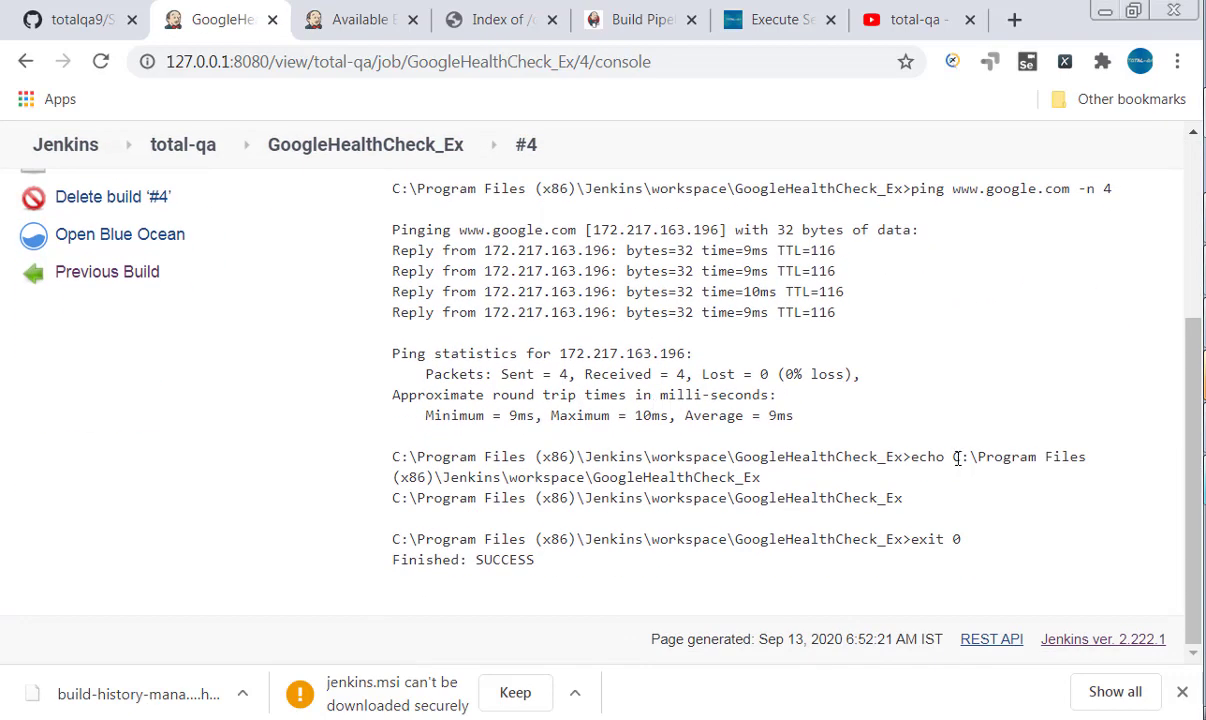
Highlight the workspace path and the full echo command in build #4's console output
drag(968, 482, 953, 457)
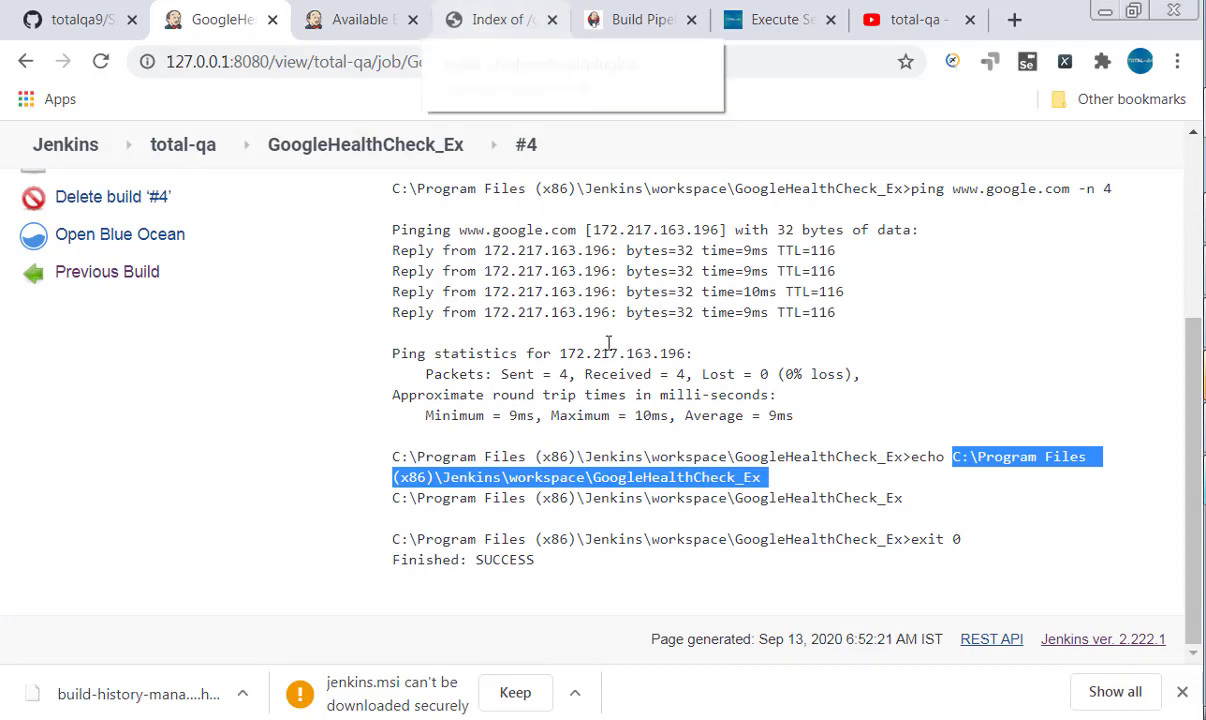
click(483, 12)
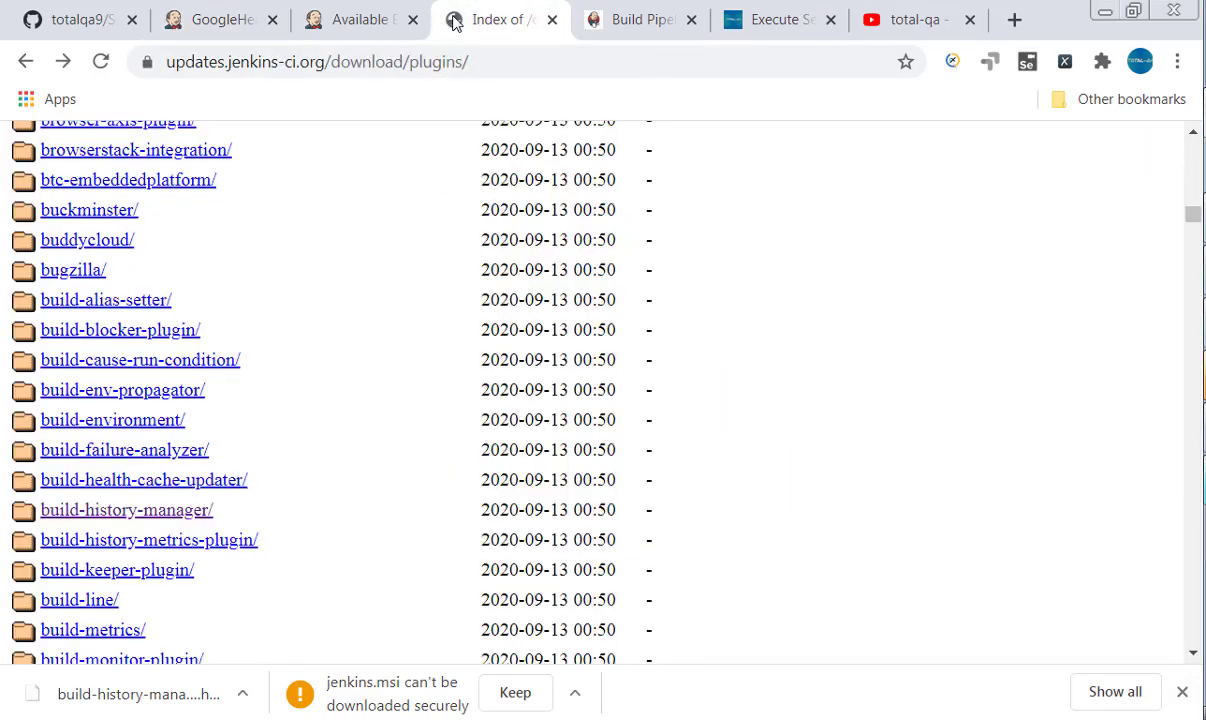
click(240, 12)
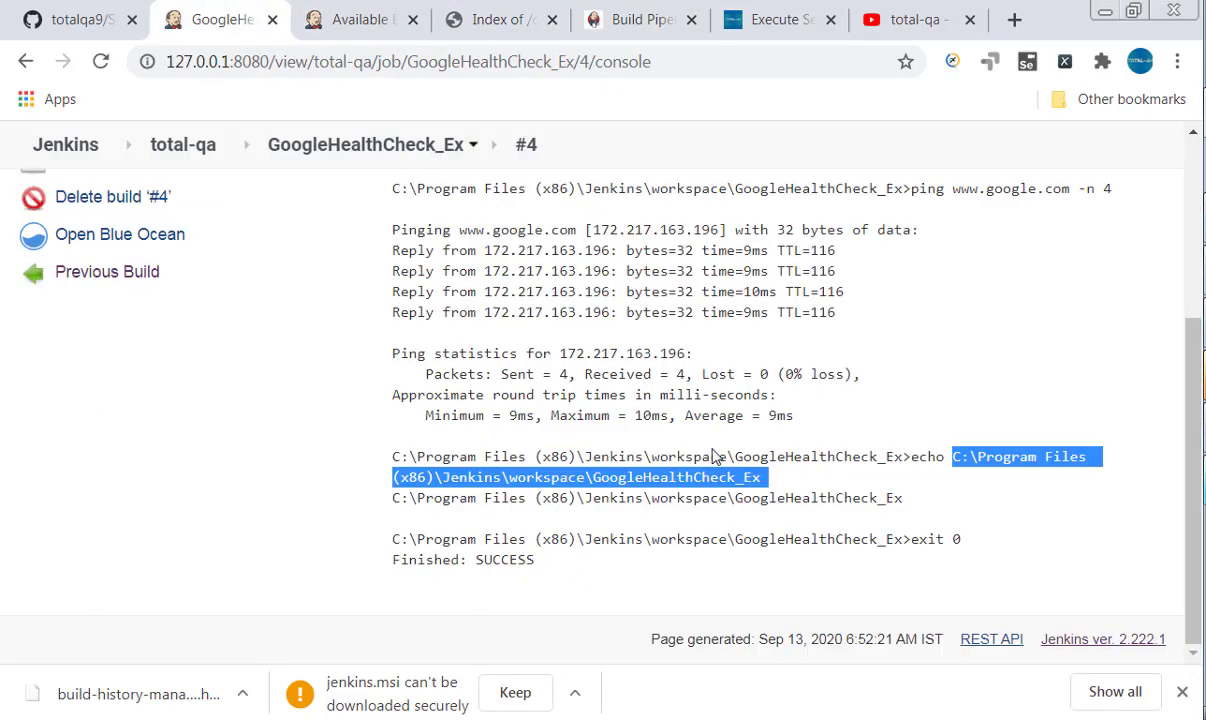
click(1001, 456)
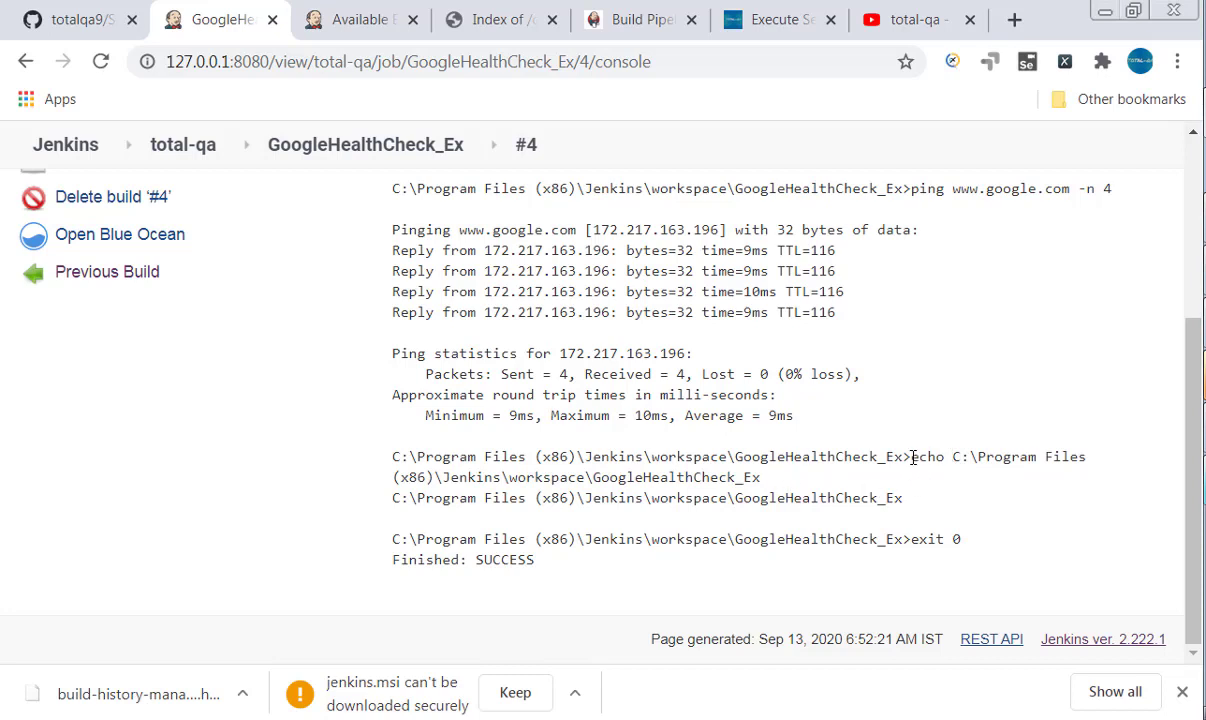
drag(910, 456, 929, 485)
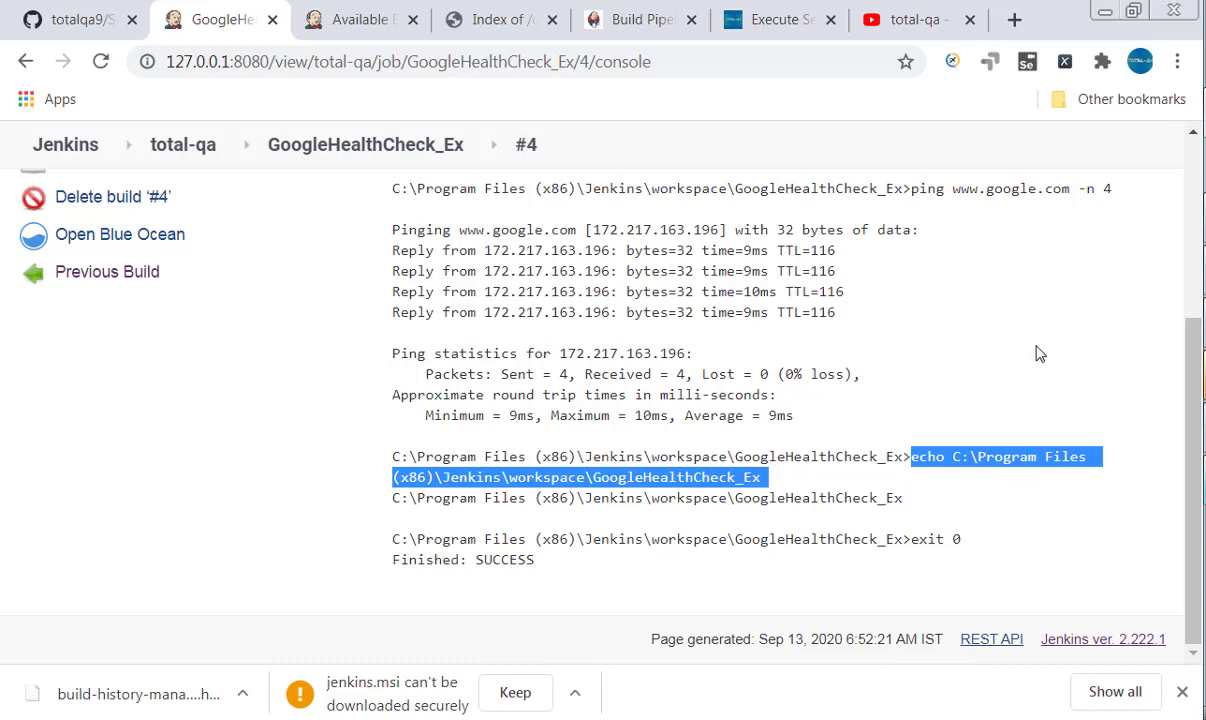
Revisit the env-vars.html page, highlight its address, and look through the available variables down to BUILD_ID
click(480, 17)
click(391, 14)
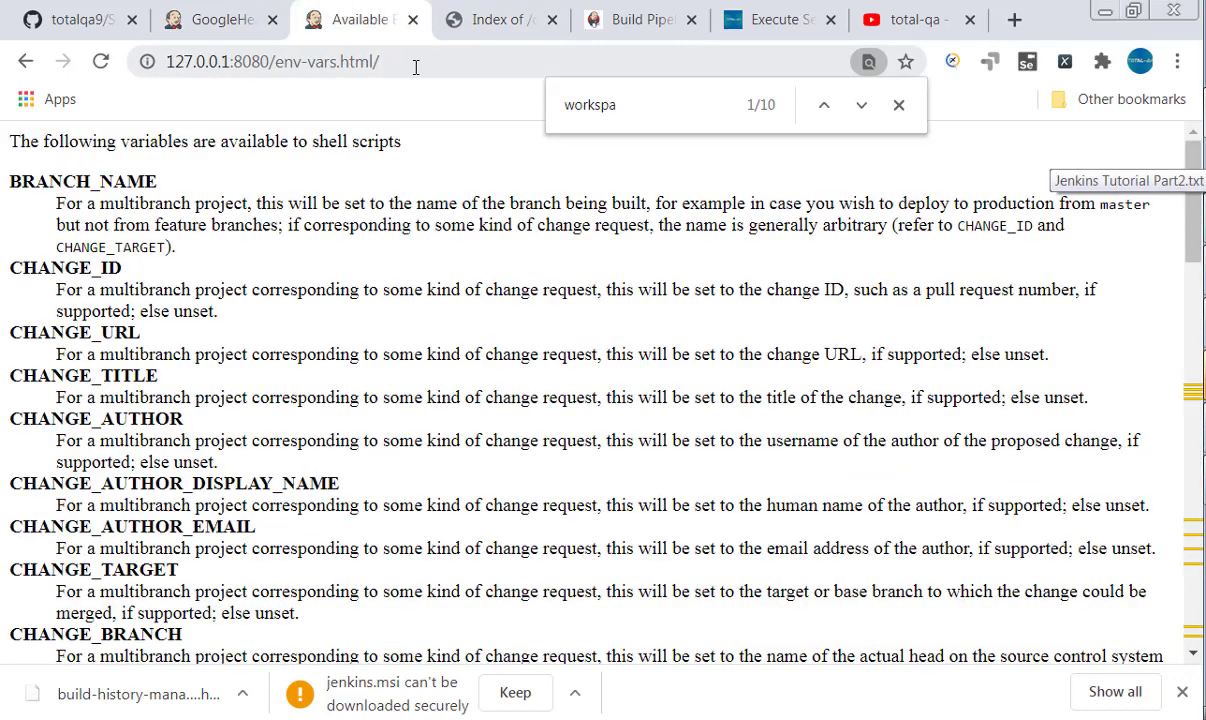
click(425, 63)
click(425, 63)
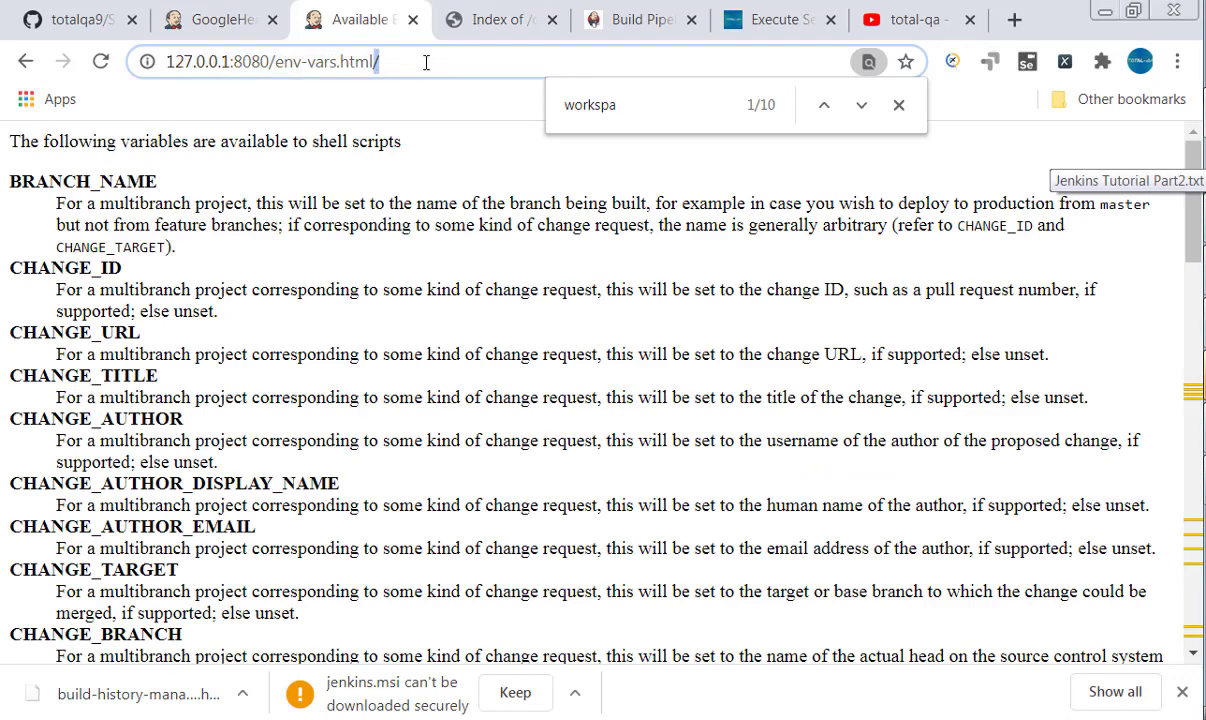
key(ctrl+a)
scroll(72, 468, down, 5)
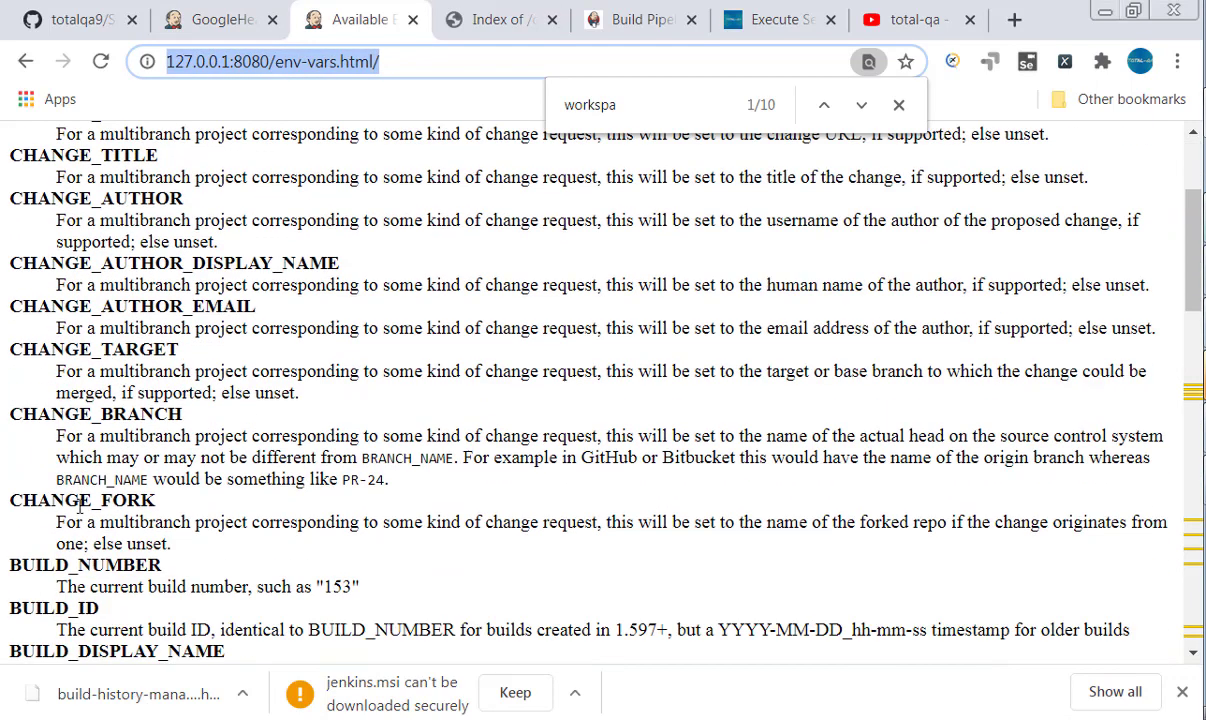
double_click(47, 478)
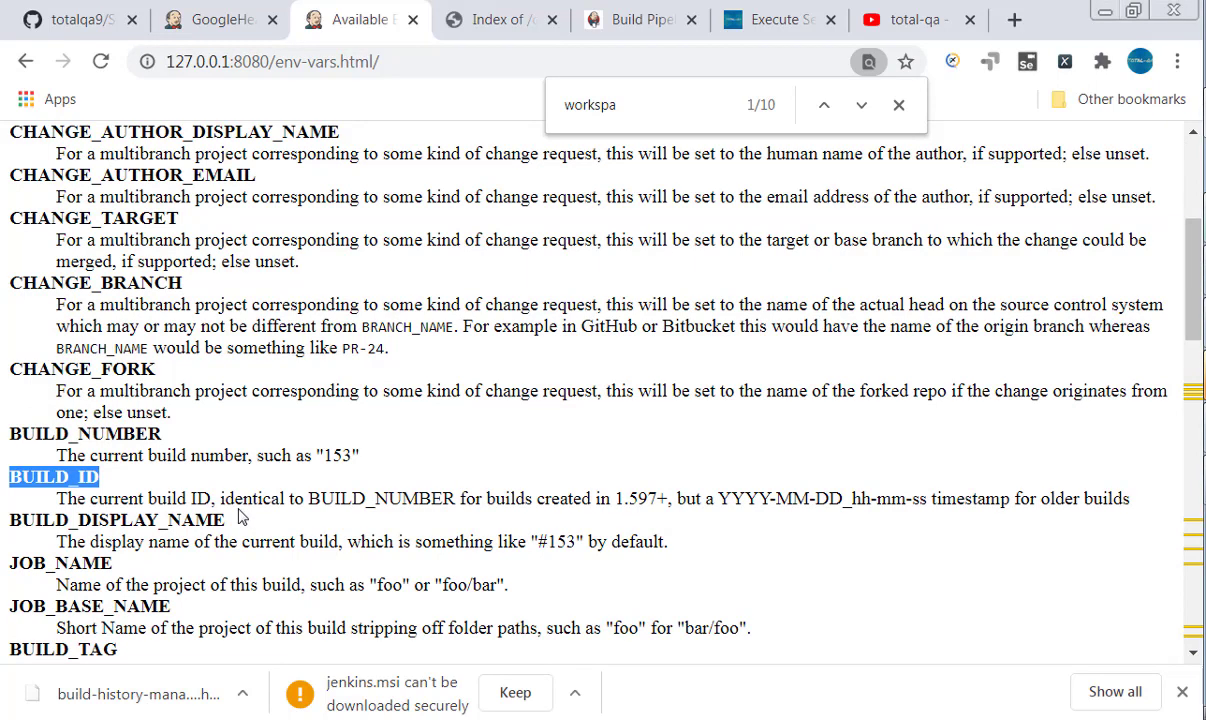
Reopen the GoogleHealthCheck_Ex configuration, add the line echo %BUILD_ID% below echo %WORKSPACE% in the batch command, and save
click(210, 20)
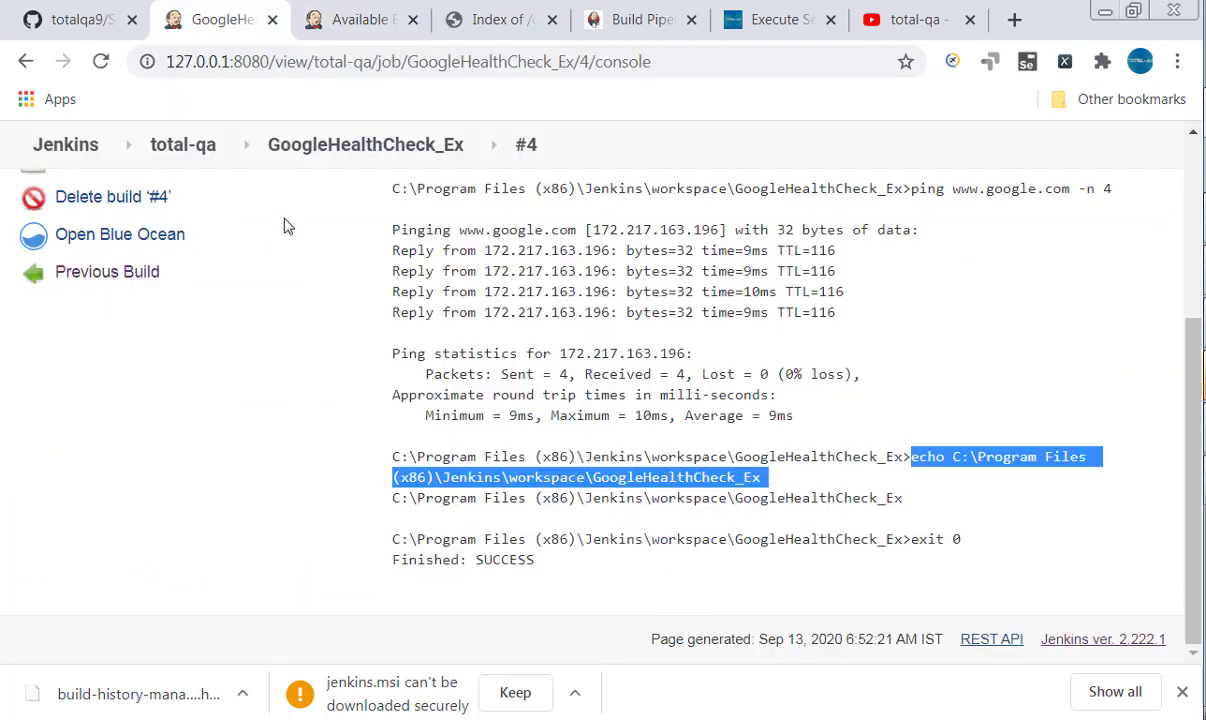
click(323, 152)
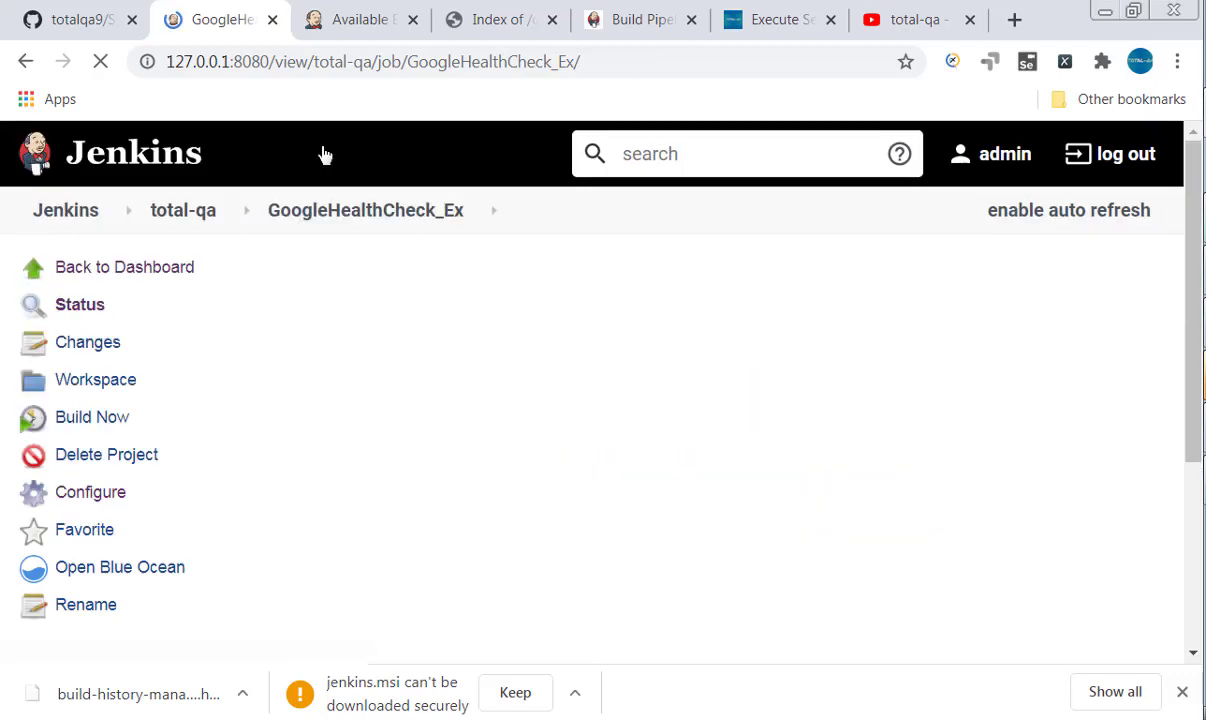
click(105, 492)
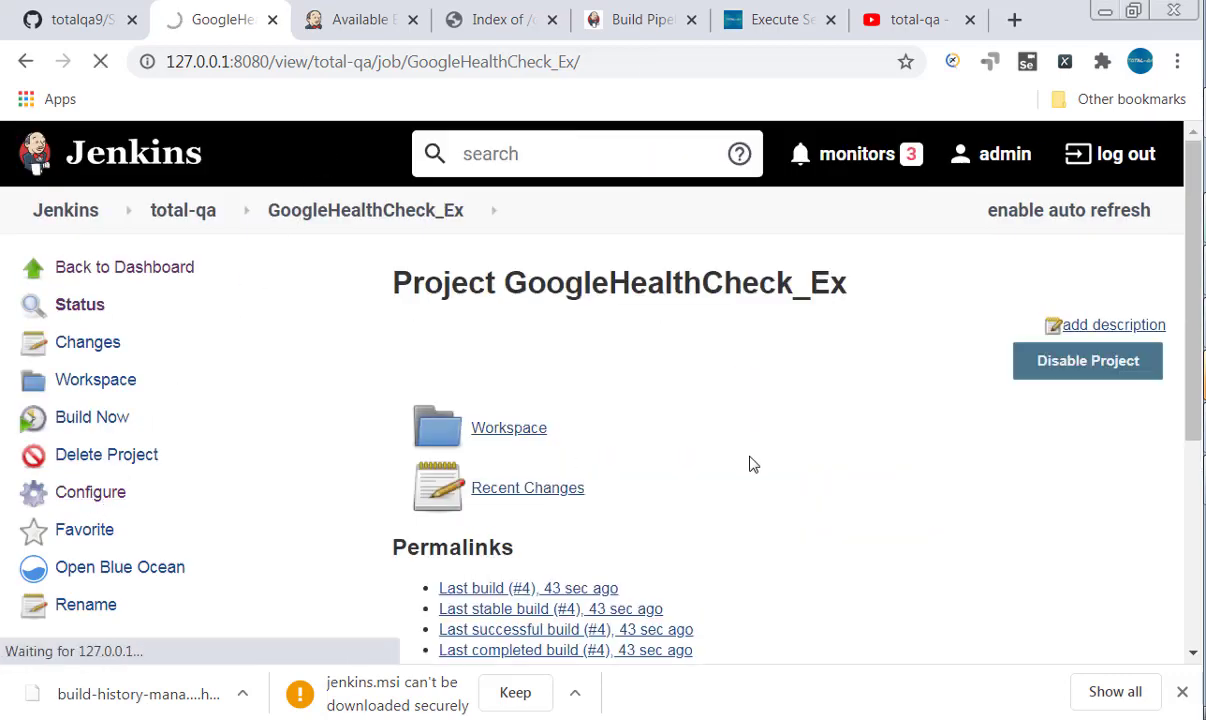
scroll(750, 465, down, 15)
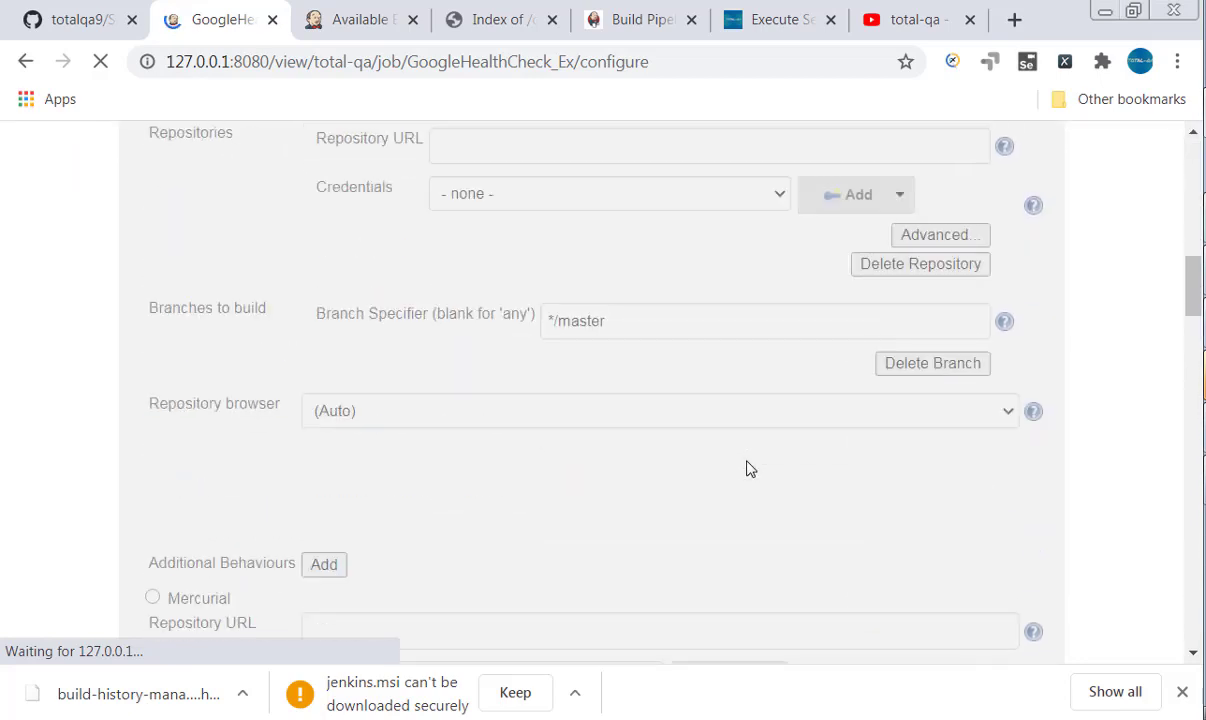
scroll(748, 468, down, 10)
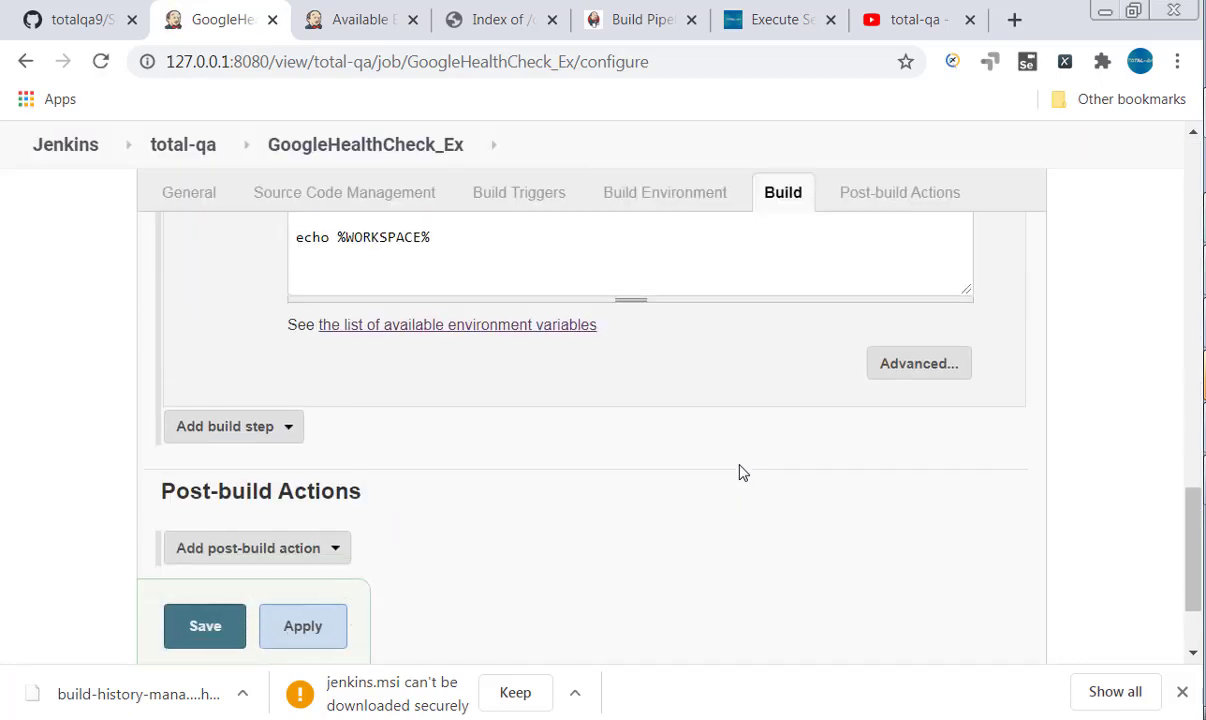
click(515, 259)
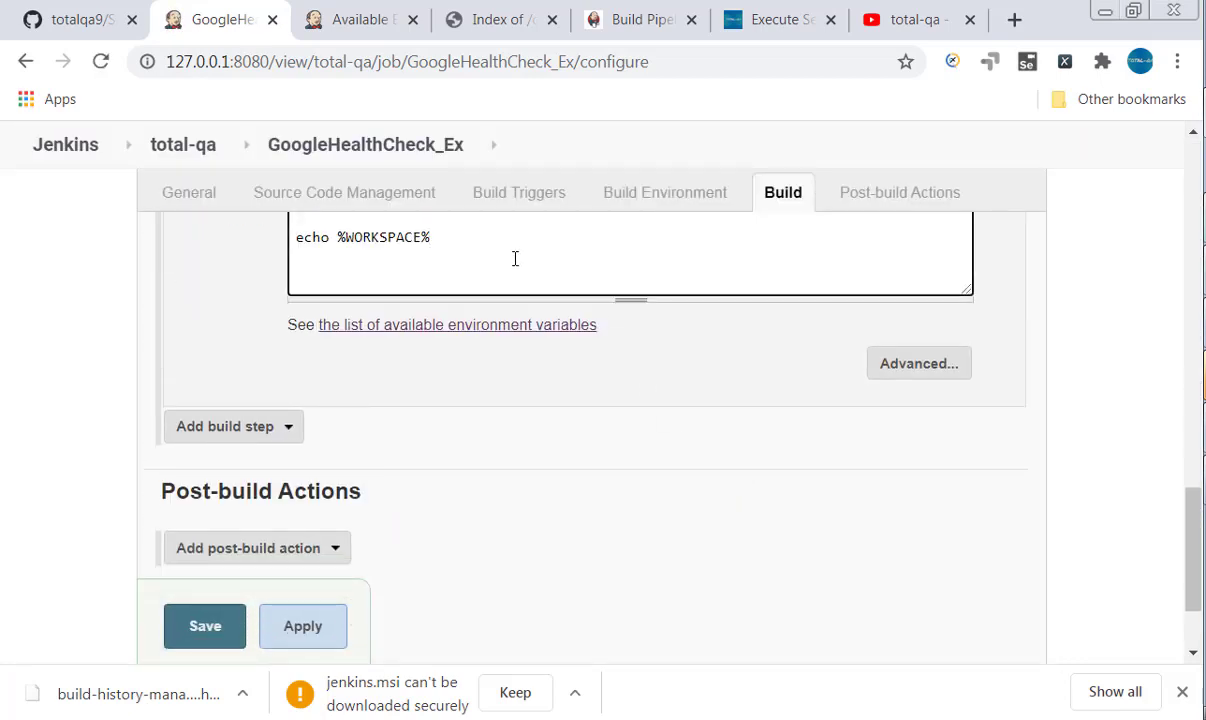
text(ECHO %BUILD_ID%)
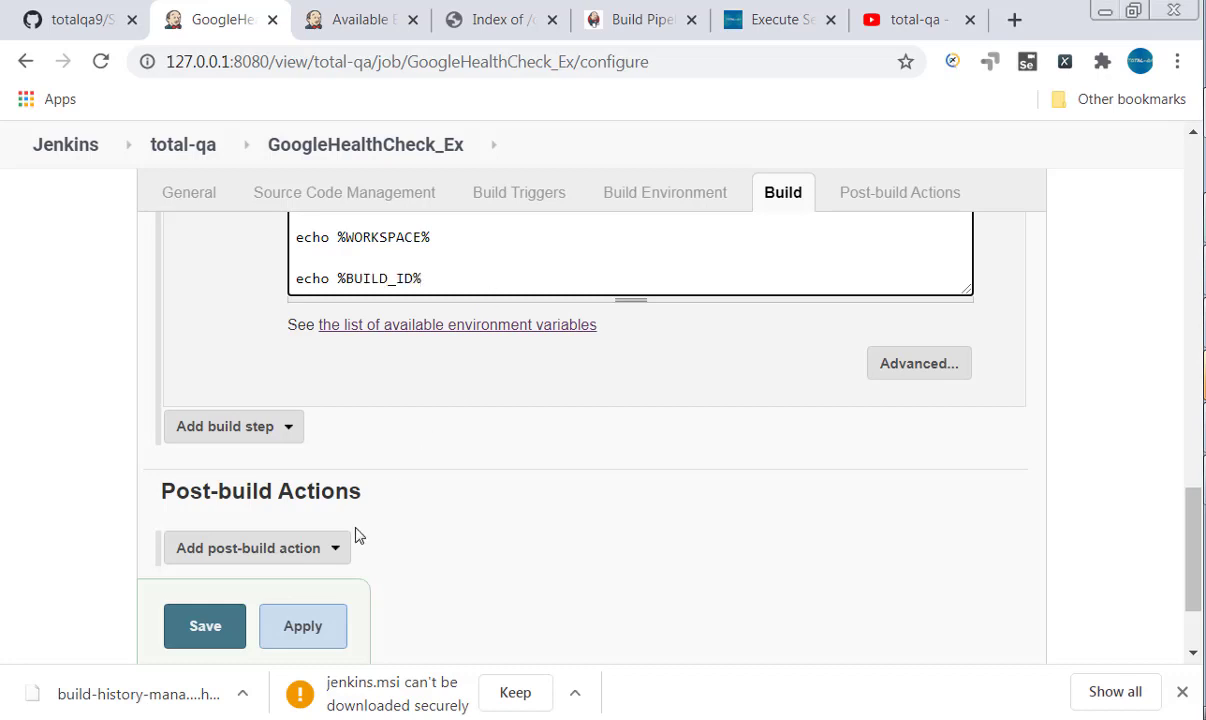
click(230, 627)
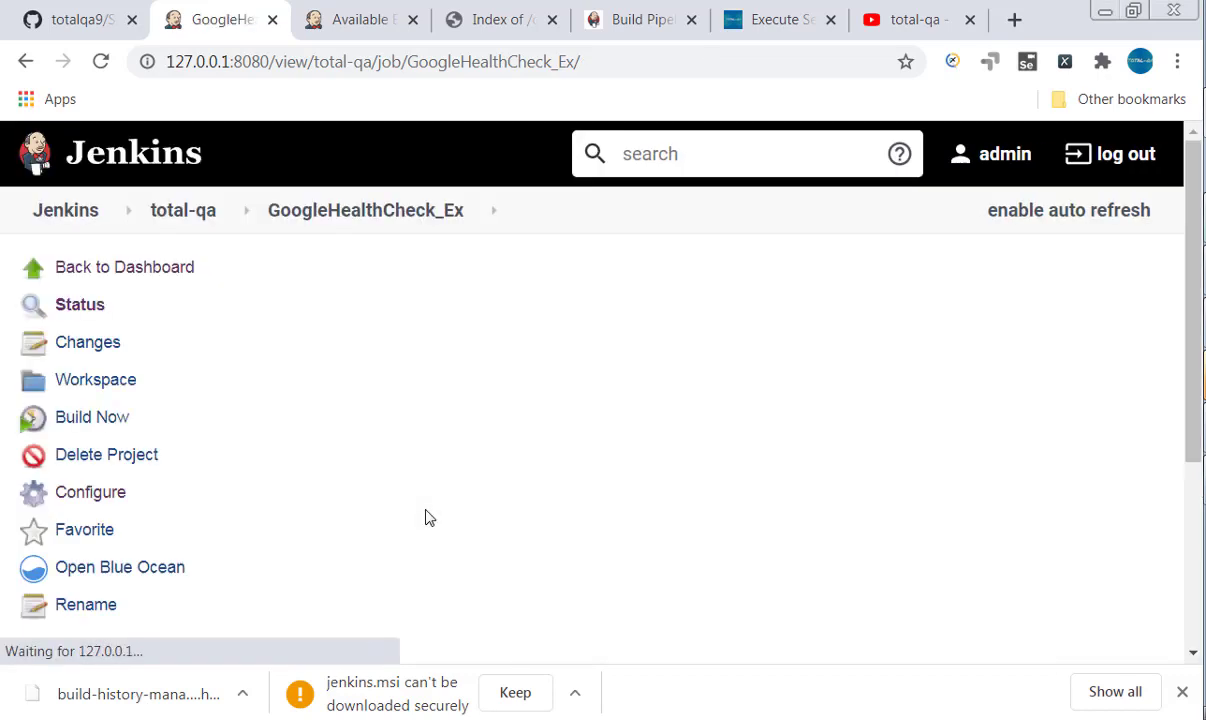
Build GoogleHealthCheck_Ex again and highlight the echoed build ID in the console output of build #5
click(105, 416)
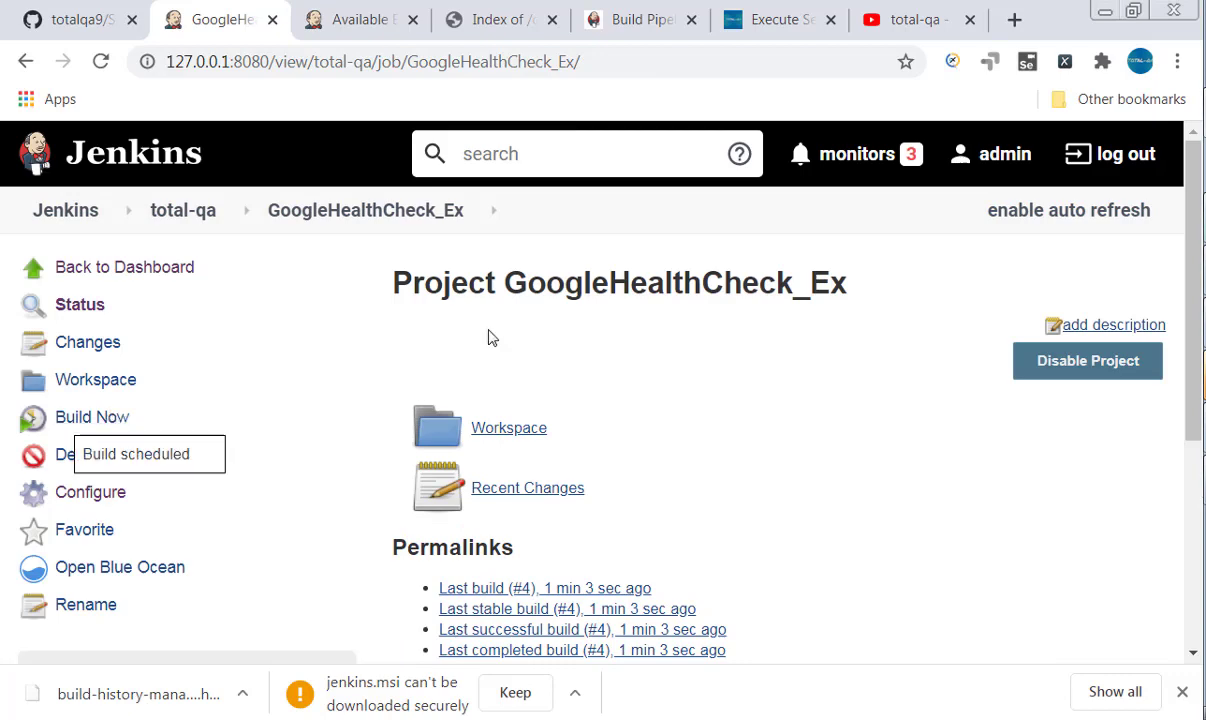
scroll(490, 337, down, 3)
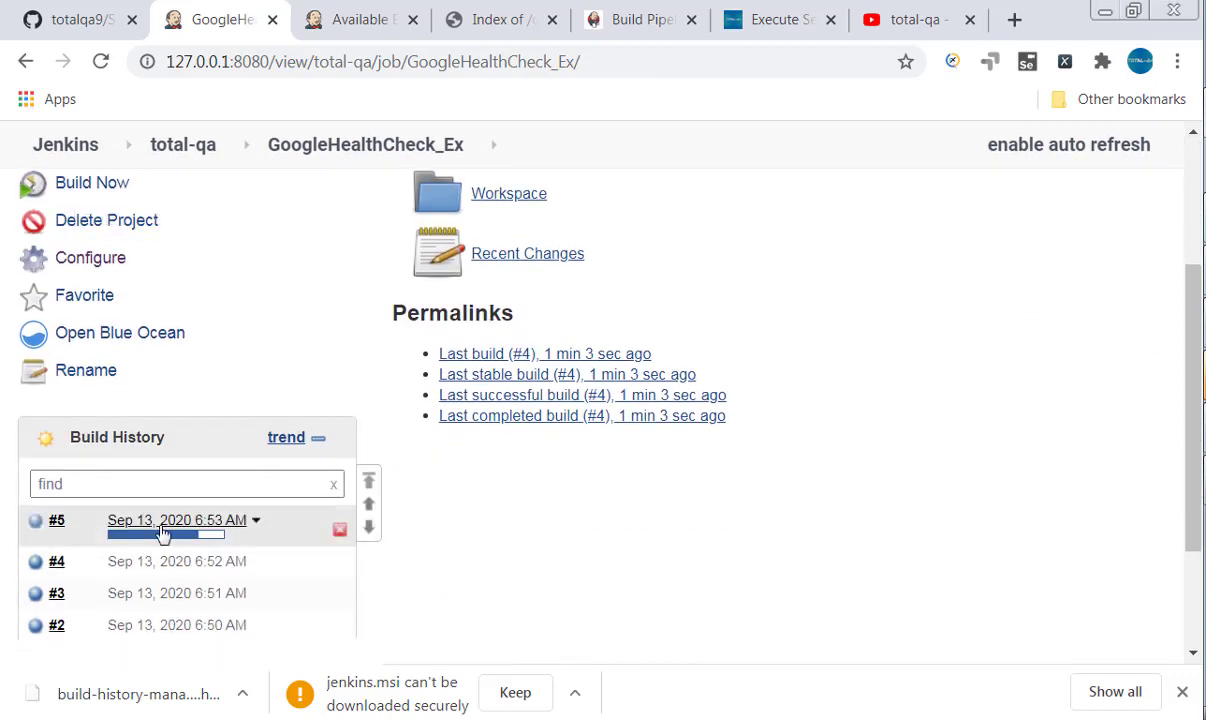
click(161, 533)
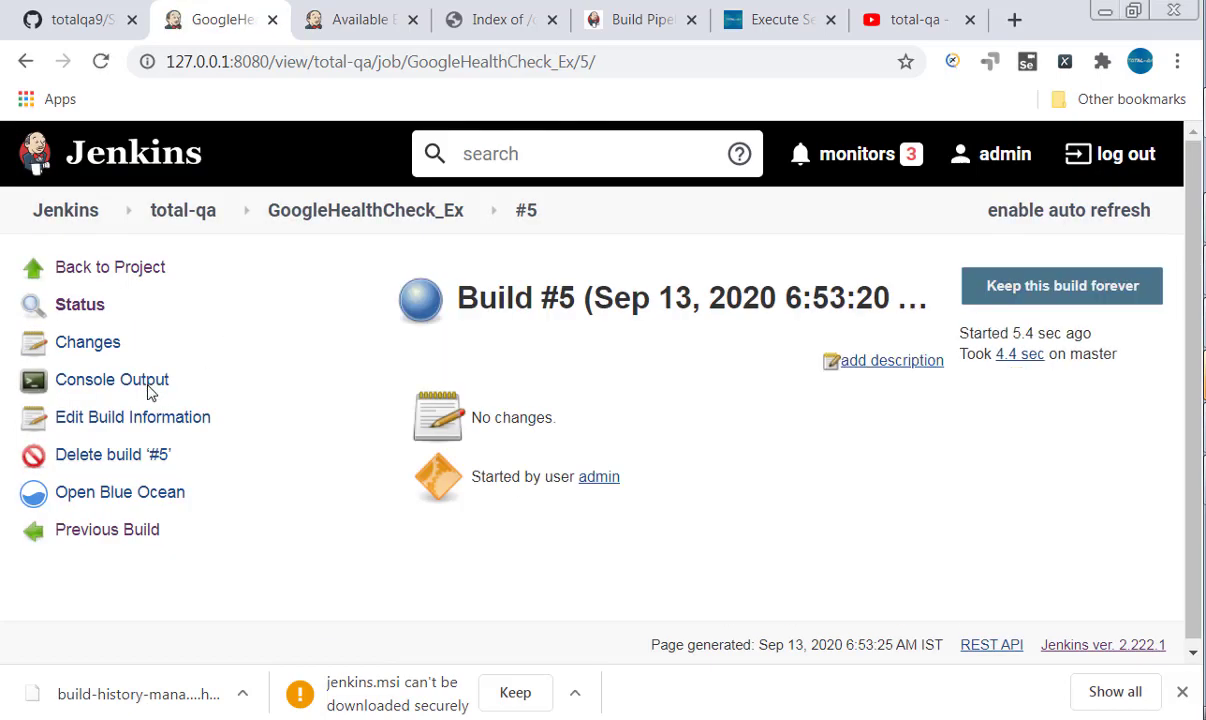
click(148, 385)
scroll(697, 381, down, 4)
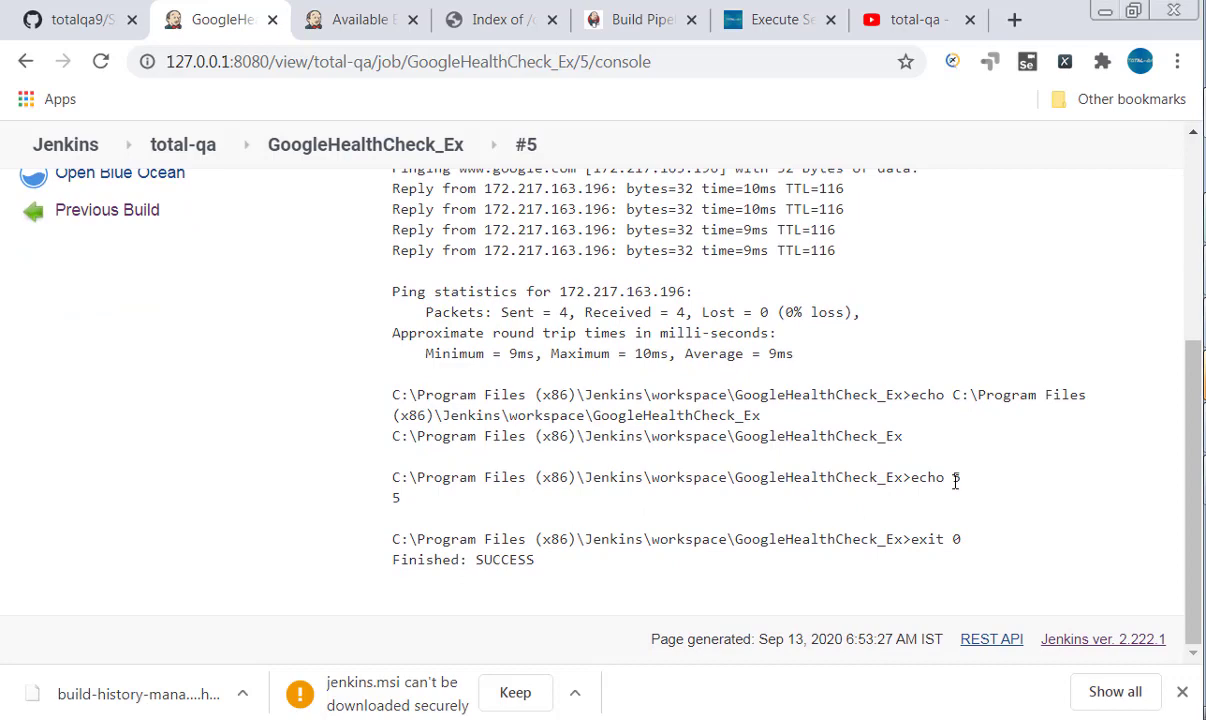
drag(953, 481, 965, 481)
Copy the env-vars.html page address into the Jenkins Tutorial Part2.txt notes in Notepad, indented under the heading "Environmental Variables:"
click(477, 34)
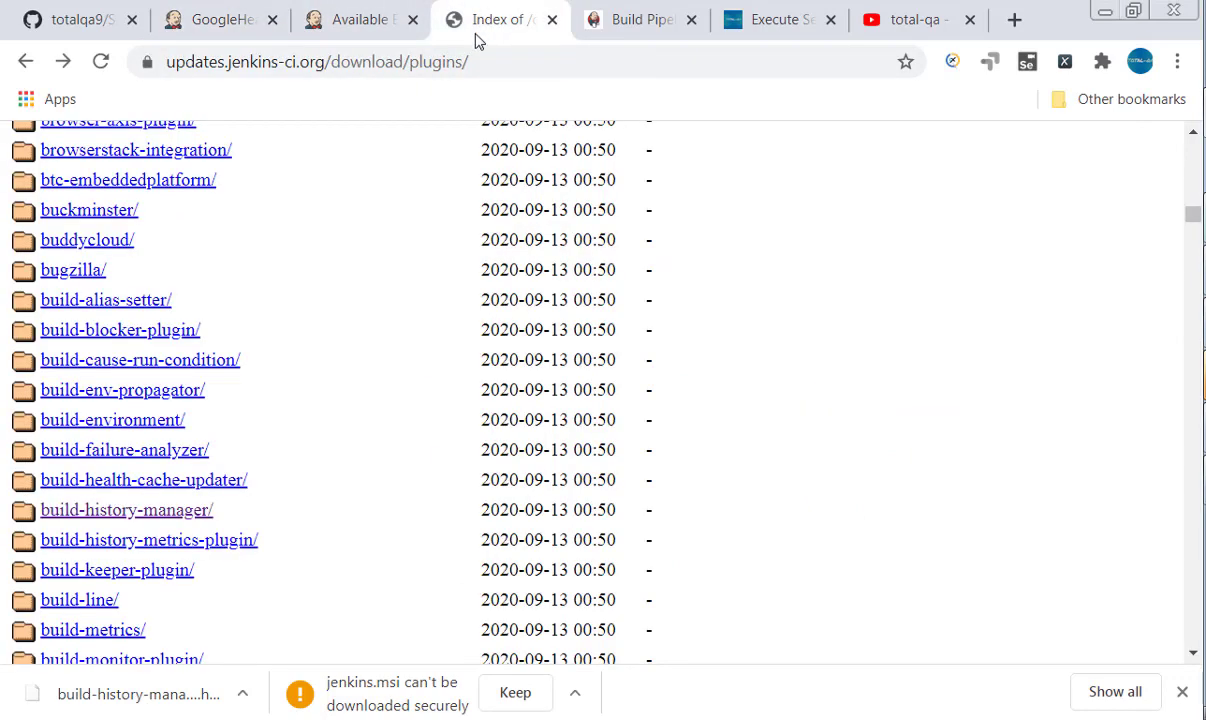
click(382, 24)
click(413, 66)
key(ctrl+c)
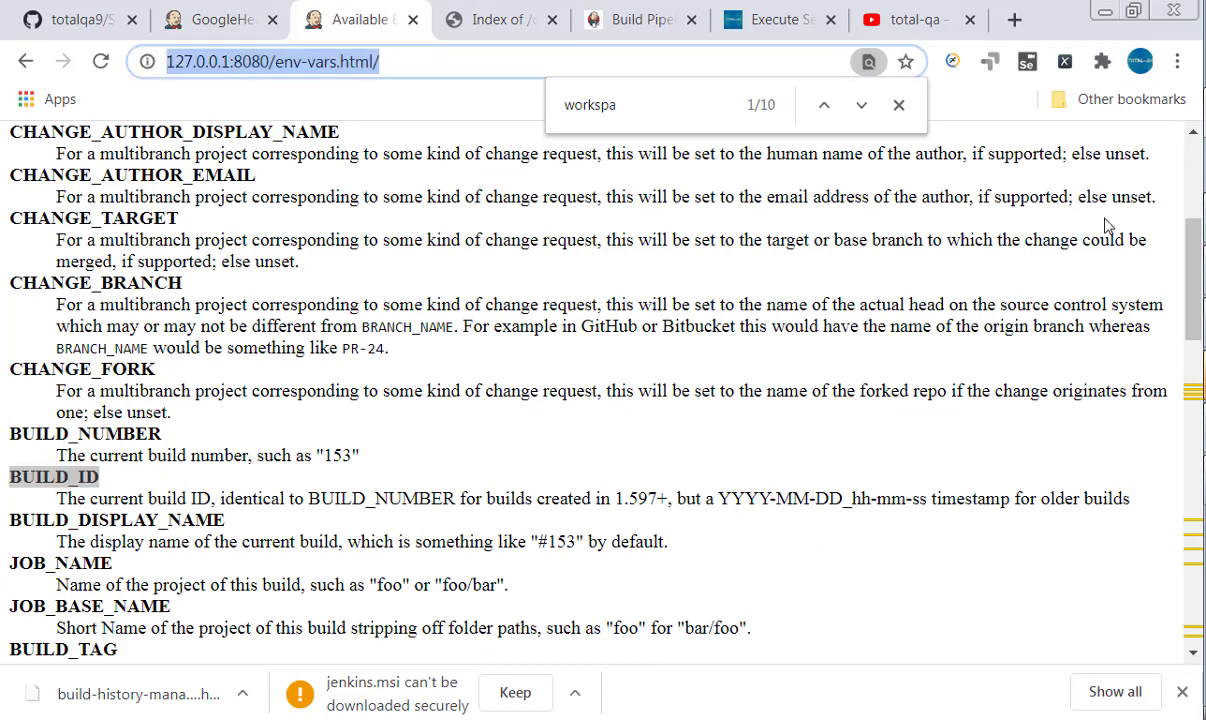
key(alt+Tab)
click(309, 325)
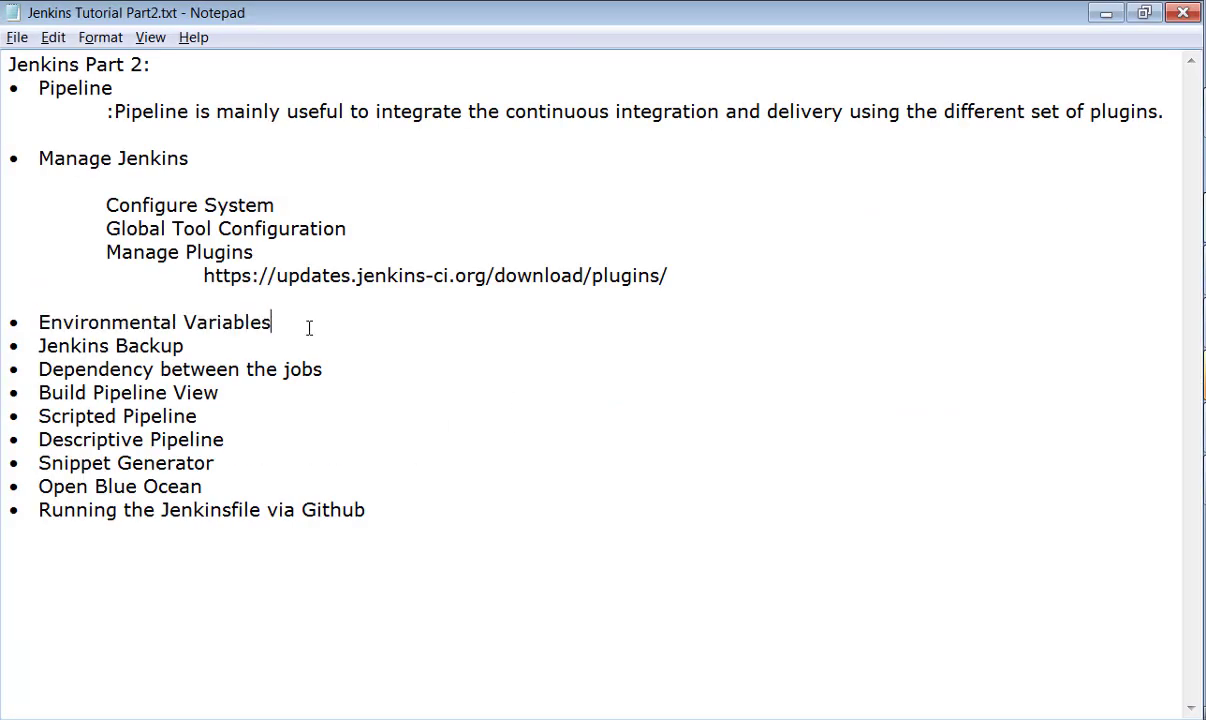
key(Return)
key(Tab)
key(Tab)
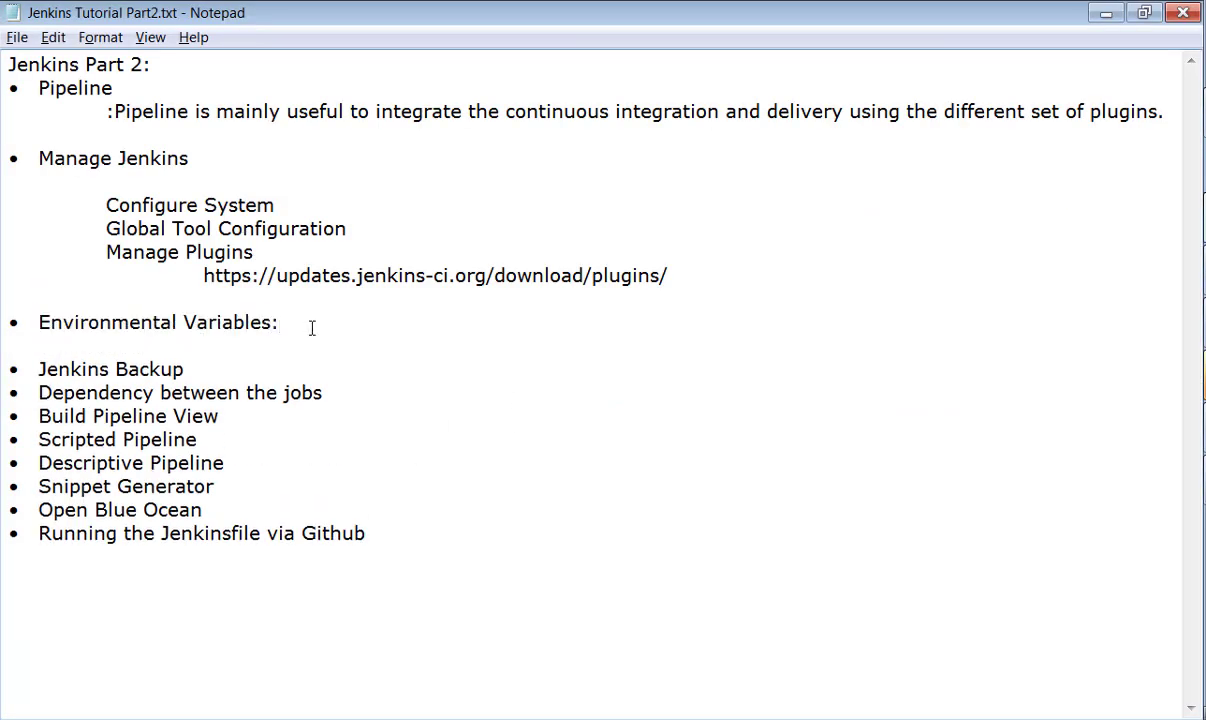
key(ctrl+v)
key(Return)
Add the lines echo %WORKSPACE% and echo %BUILD_ID% below the address in the notes, and highlight the heading and both lines
text(ecoh)
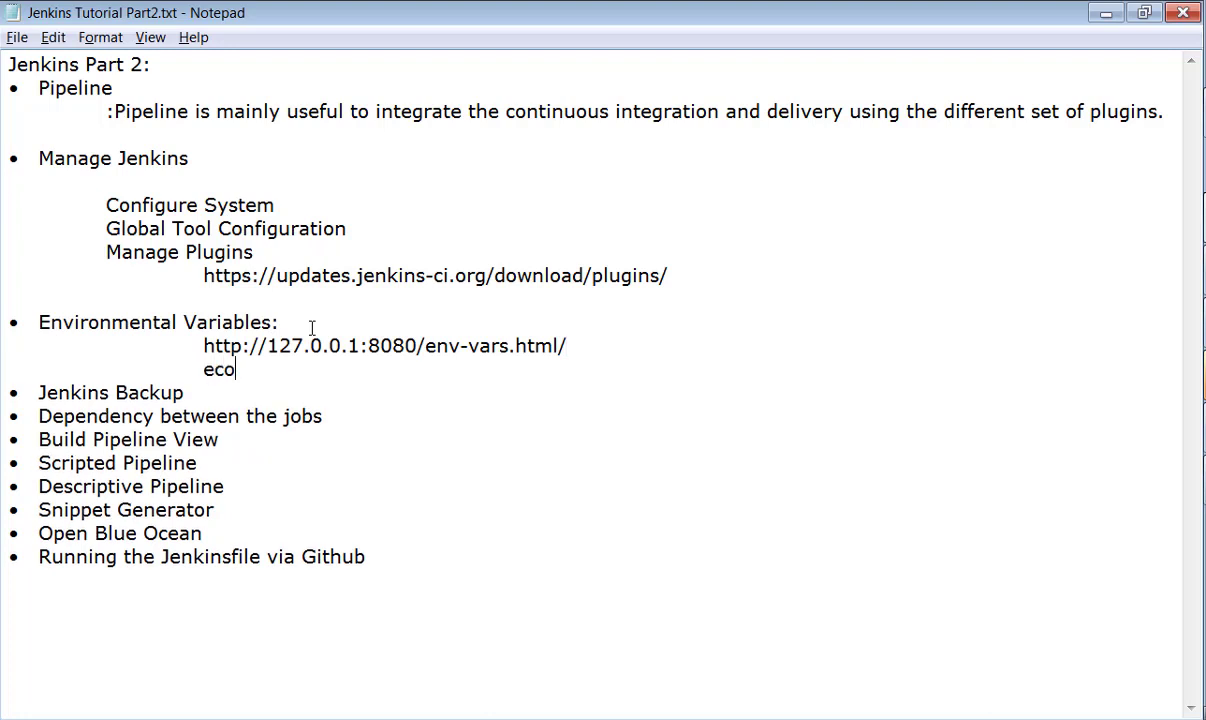
key(BackSpace)
key(BackSpace)
text(ho %WORKSPACE%)
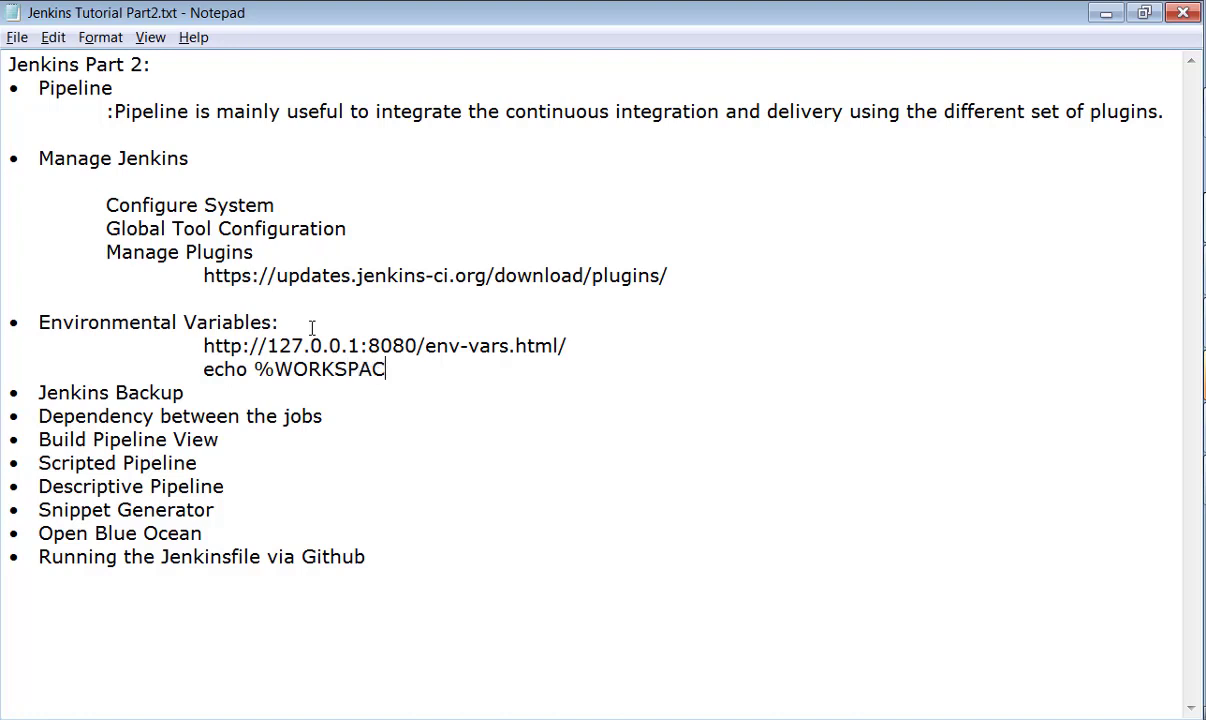
key(Return)
key(Tab)
key(Tab)
text(e)
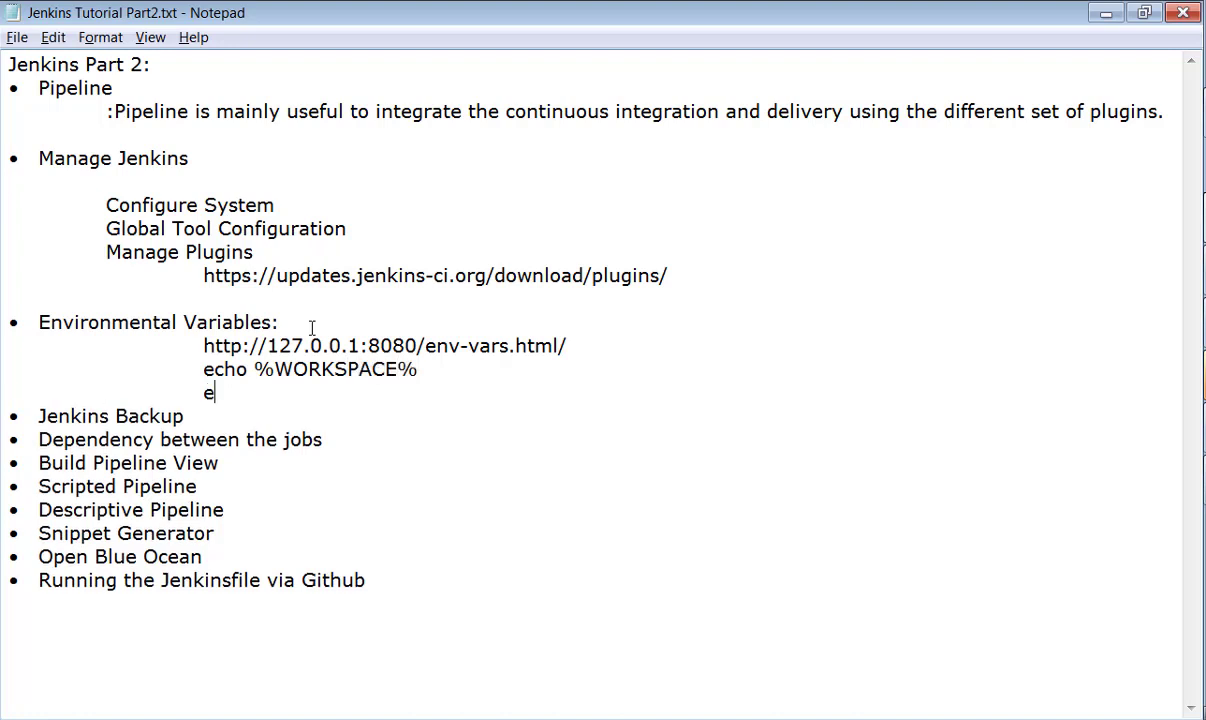
text(cho %BUIL)
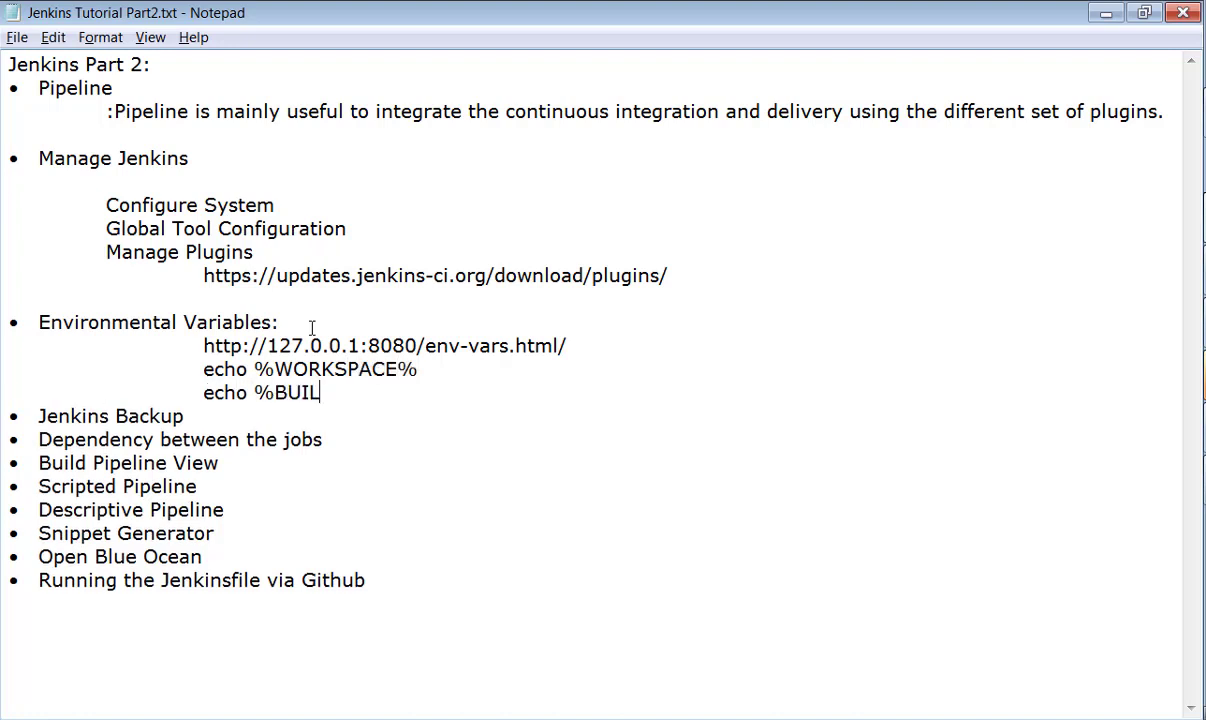
text(D_ID%)
key(Return)
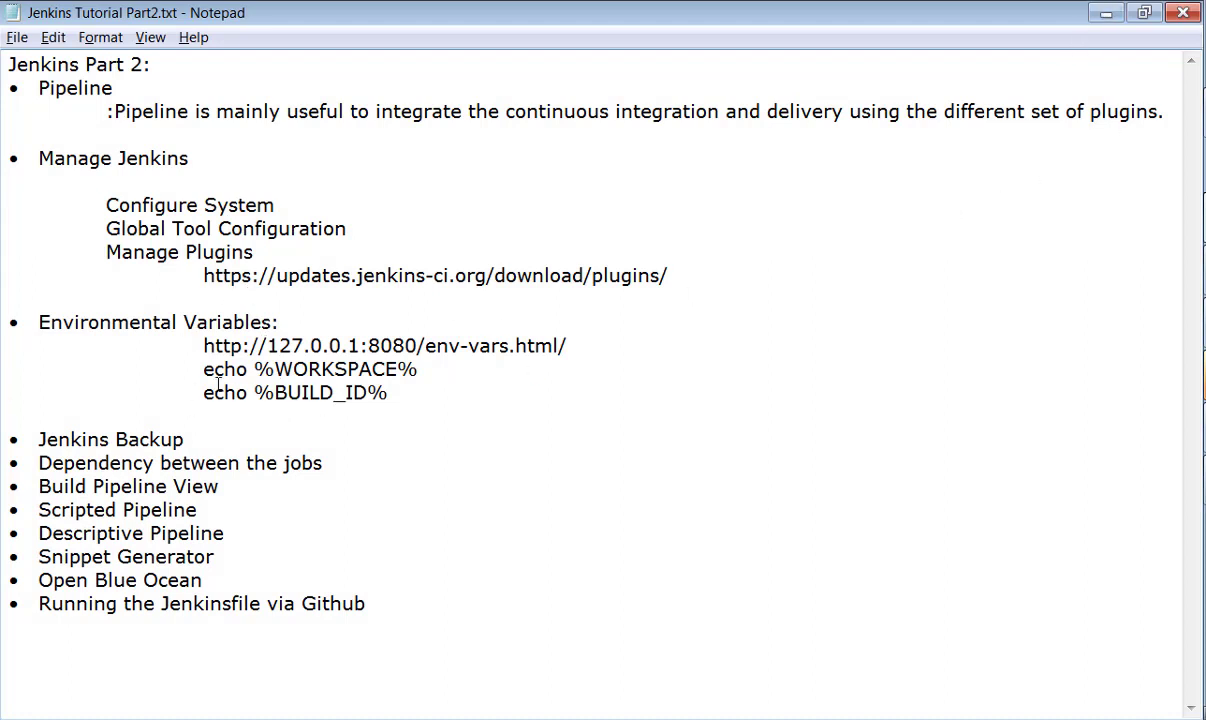
drag(38, 321, 281, 321)
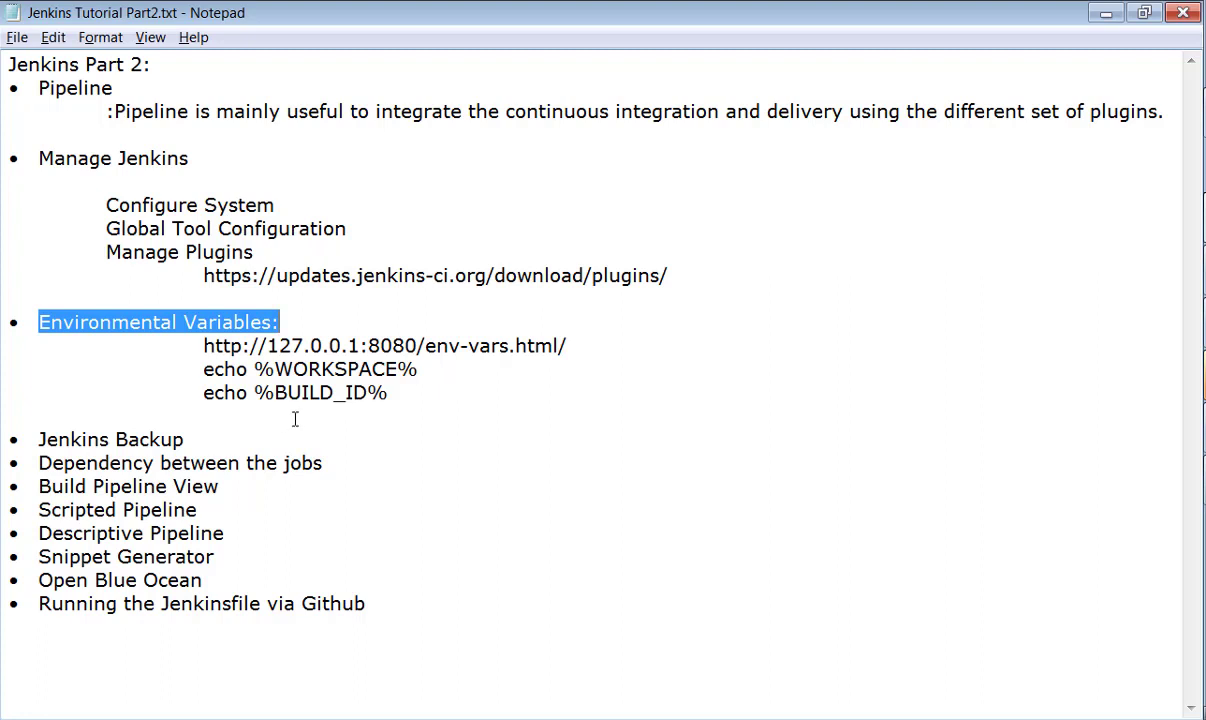
drag(204, 369, 397, 394)
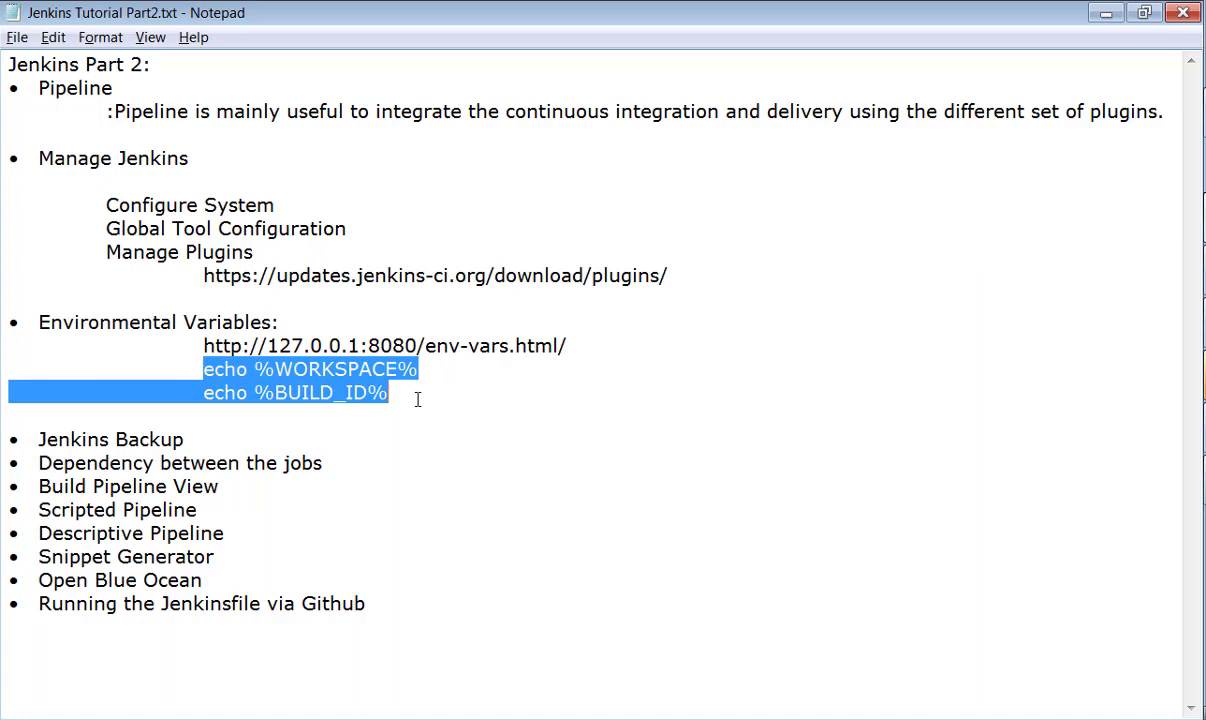
Switch back to Jenkins in Chrome, open the system configuration, and highlight the Global properties heading and the SELENIUM_REPO variable name
key(alt+Tab)
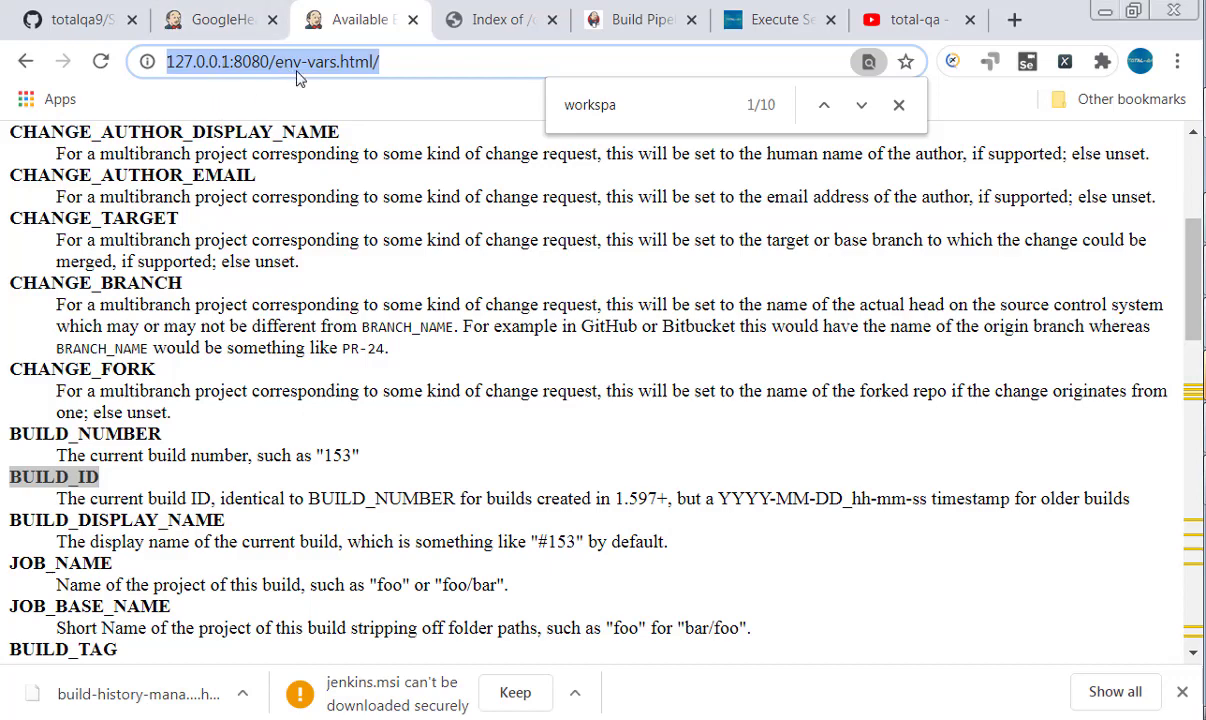
click(213, 19)
scroll(200, 380, up, 10)
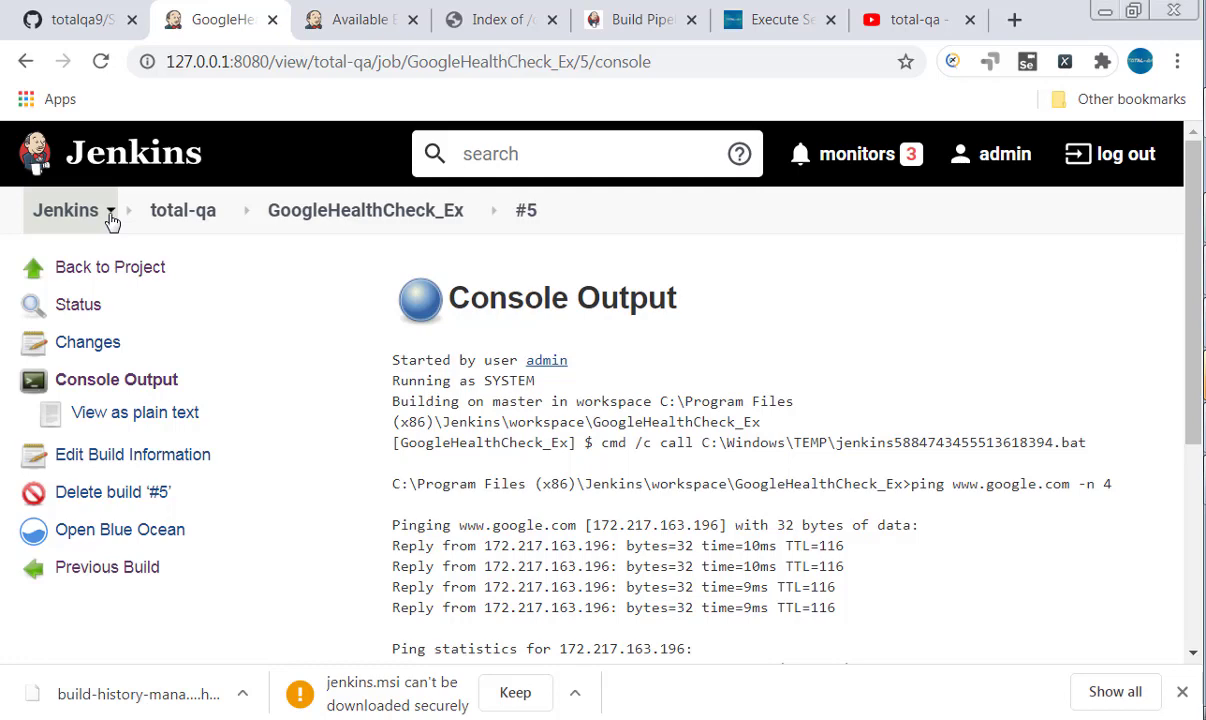
click(111, 216)
mouse_move(116, 455)
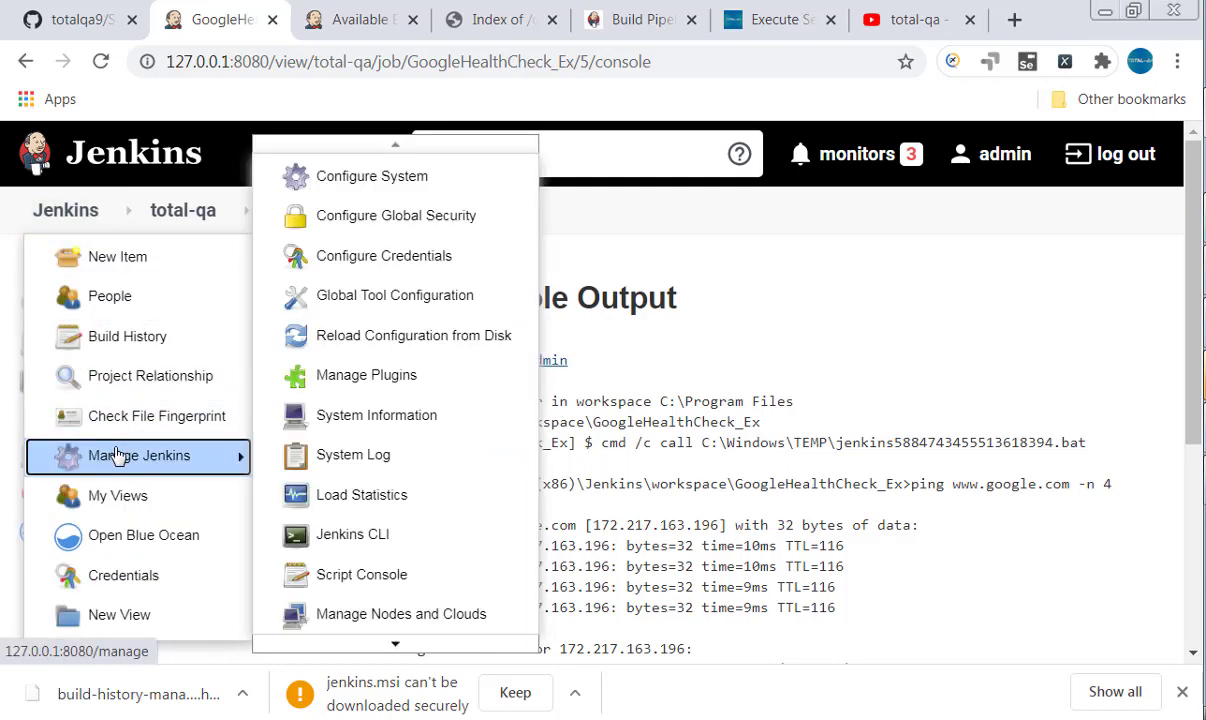
click(360, 176)
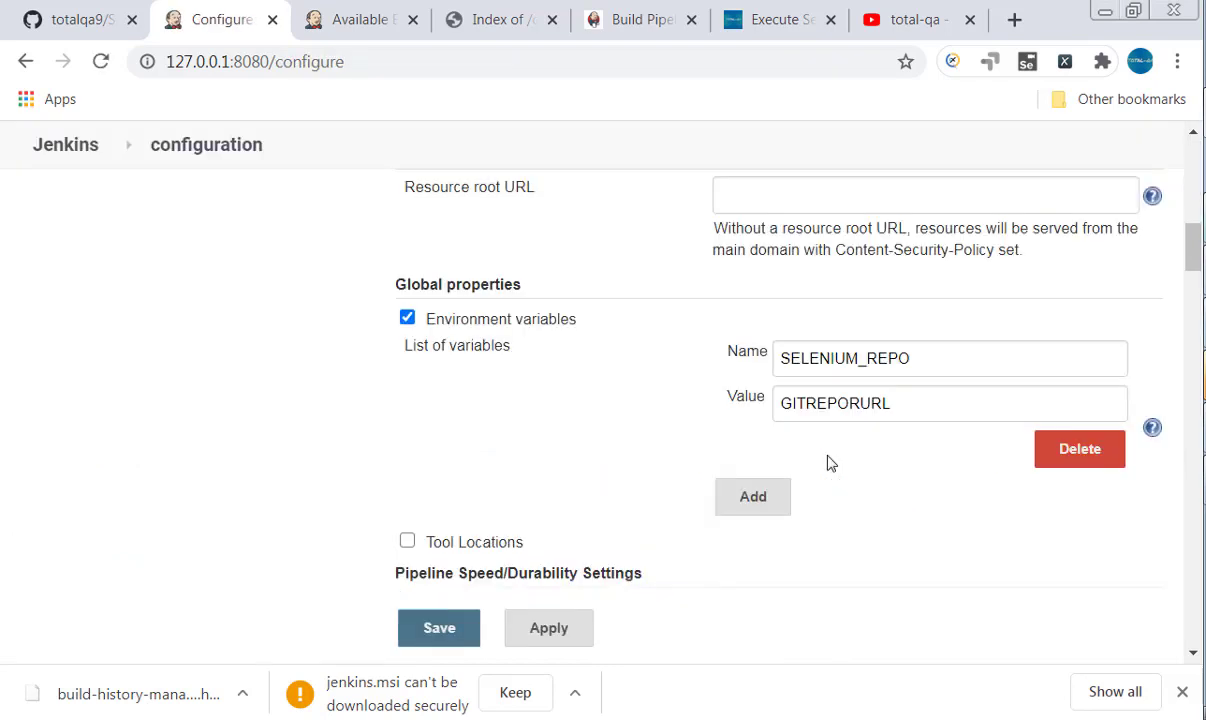
scroll(627, 499, up, 1)
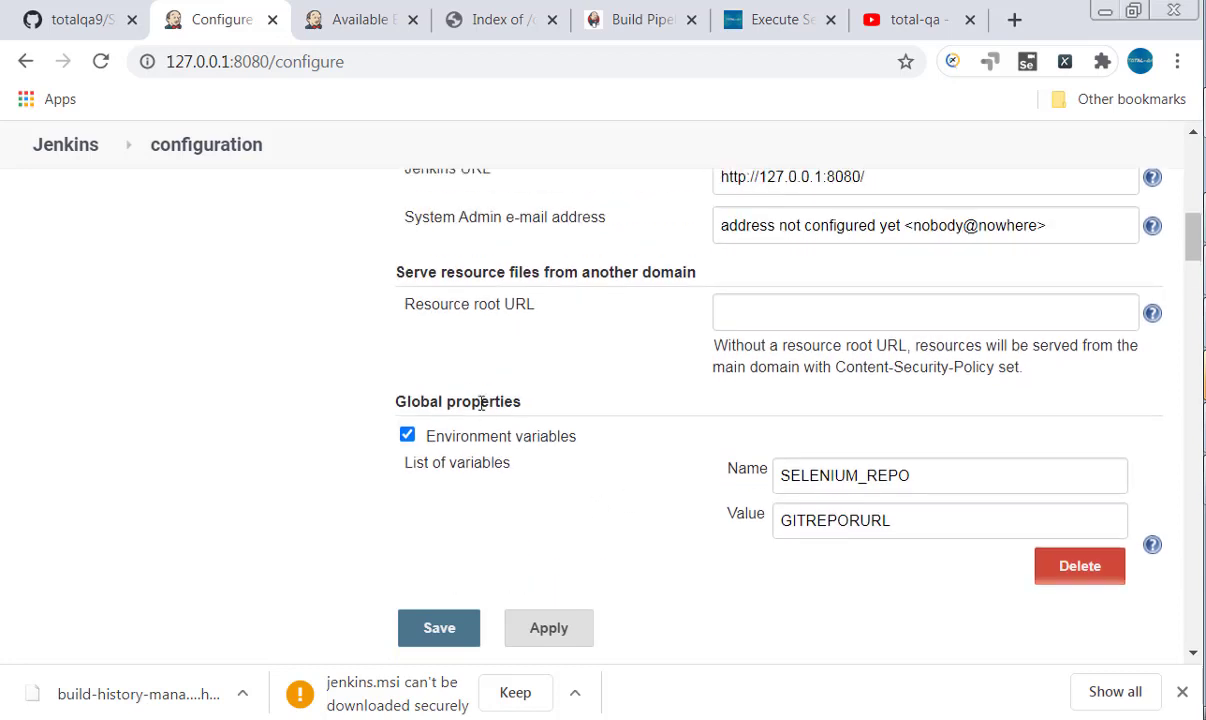
drag(397, 401, 521, 402)
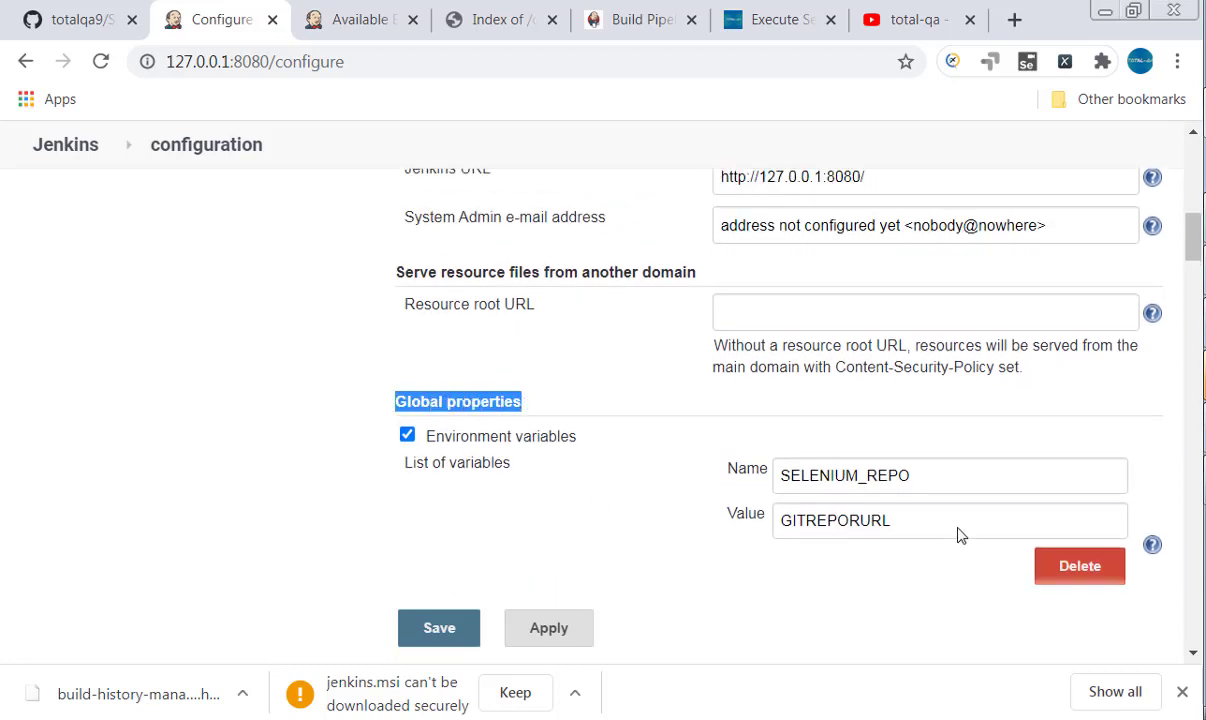
drag(925, 478, 779, 478)
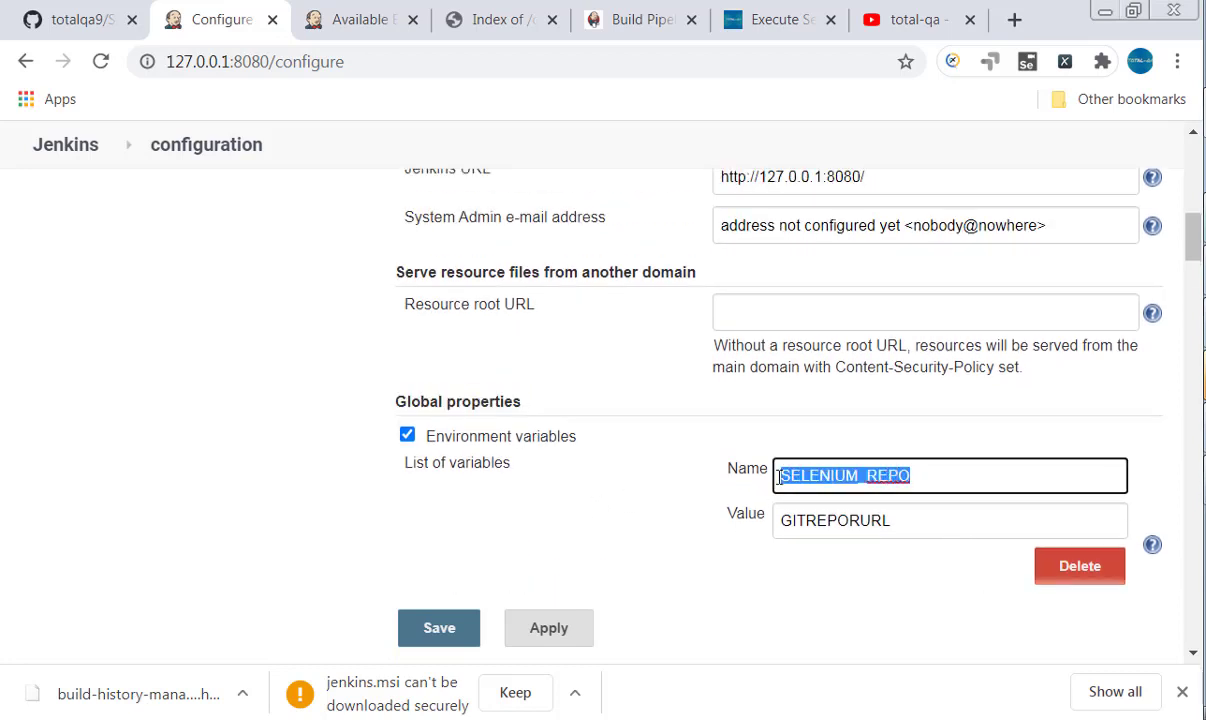
drag(902, 520, 768, 527)
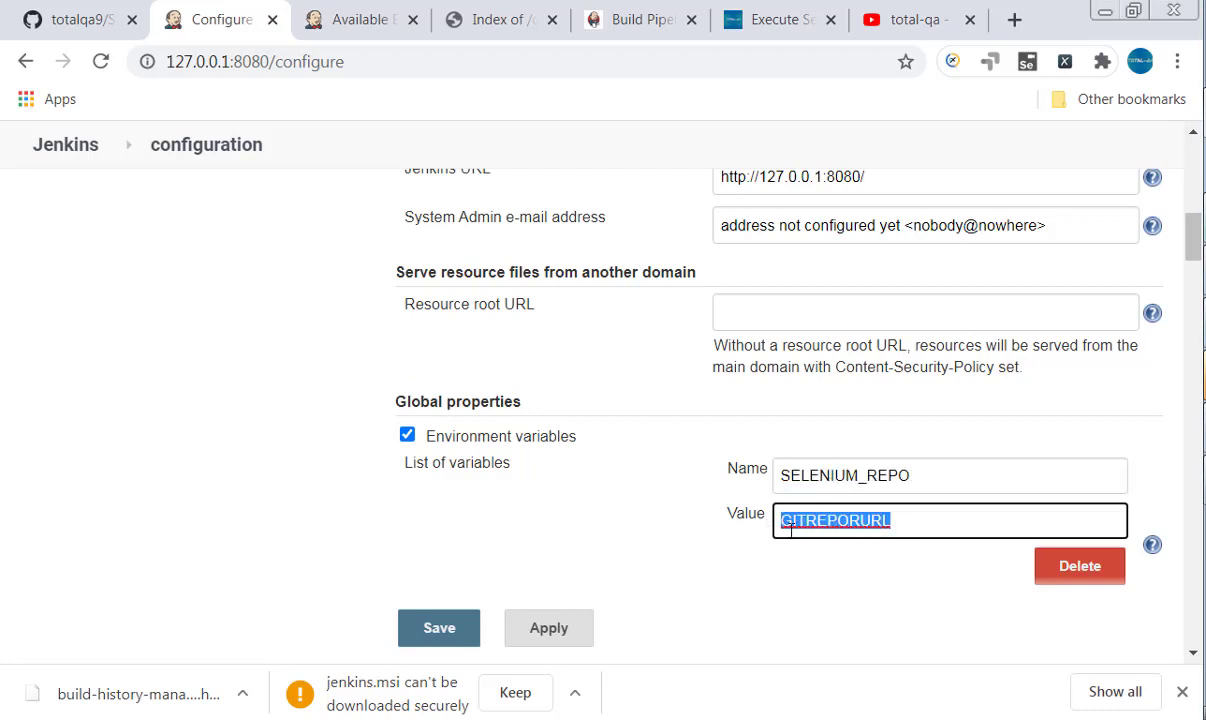
key(BackSpace)
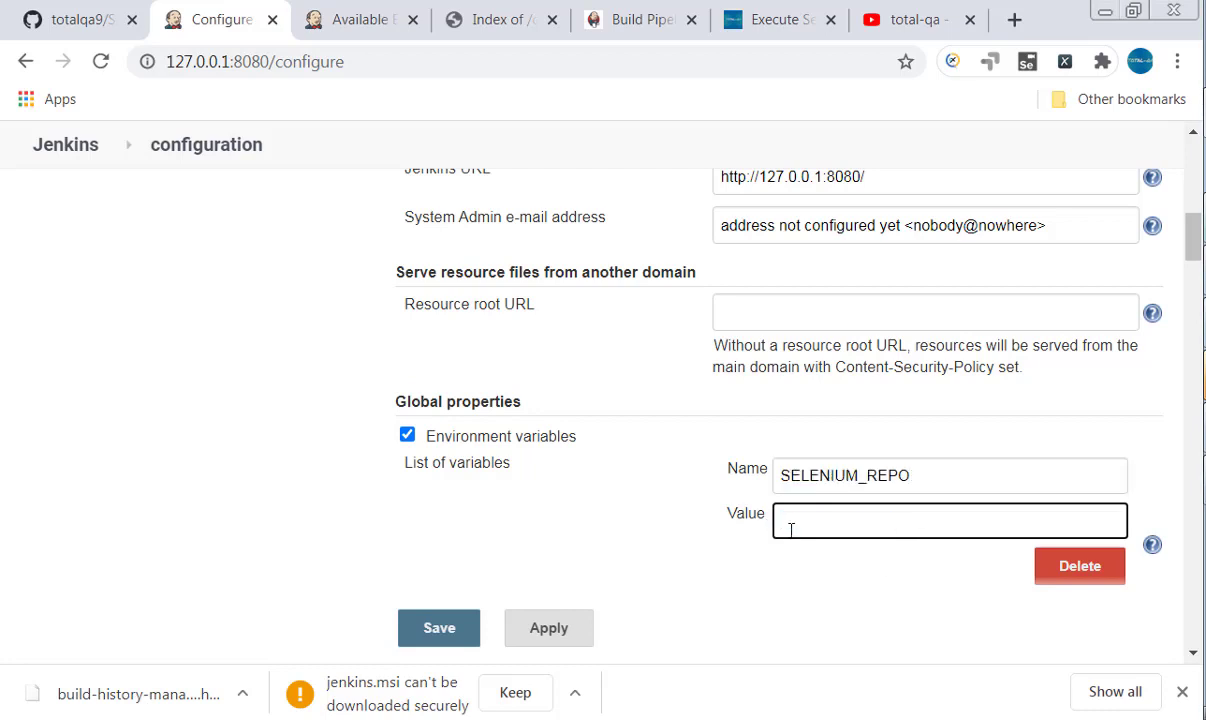
click(52, 24)
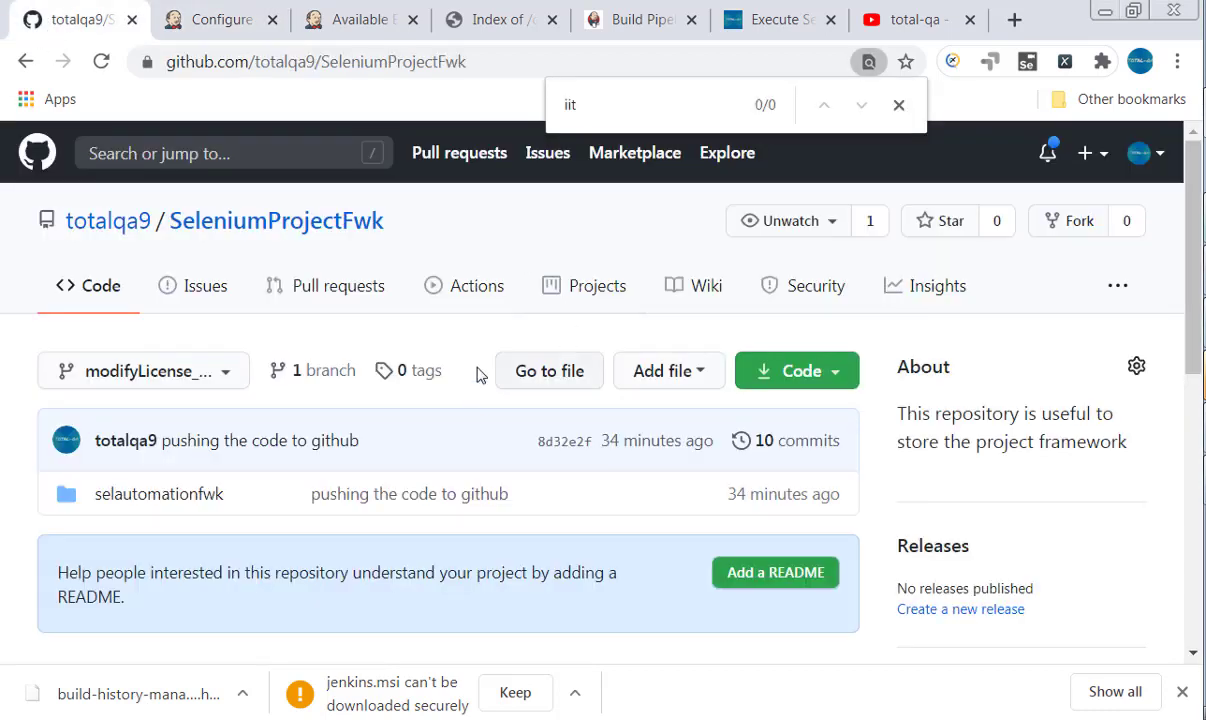
click(841, 382)
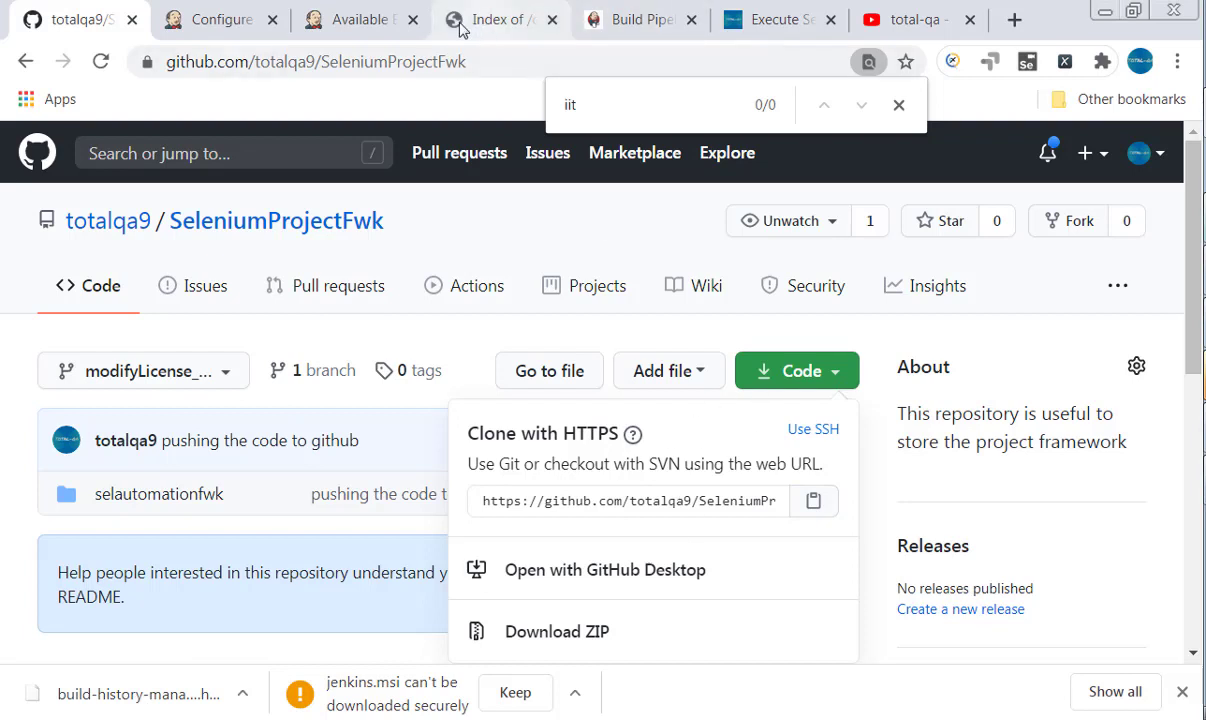
click(240, 19)
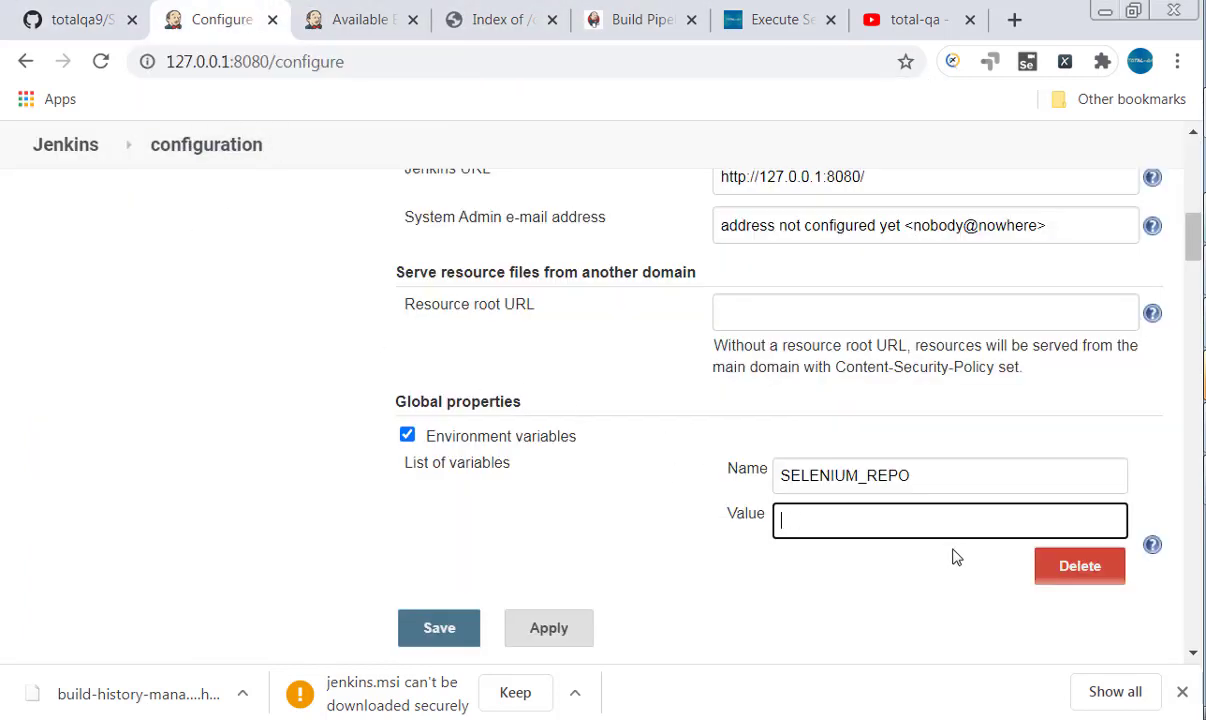
key(ctrl+v)
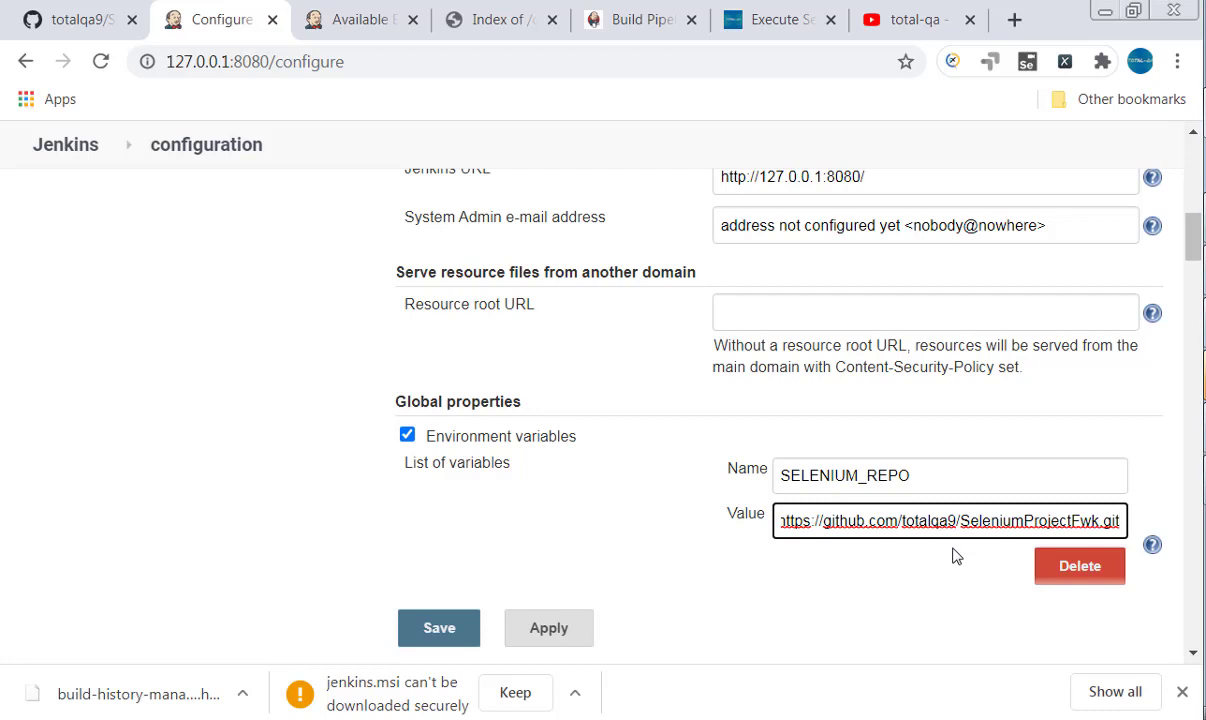
click(565, 636)
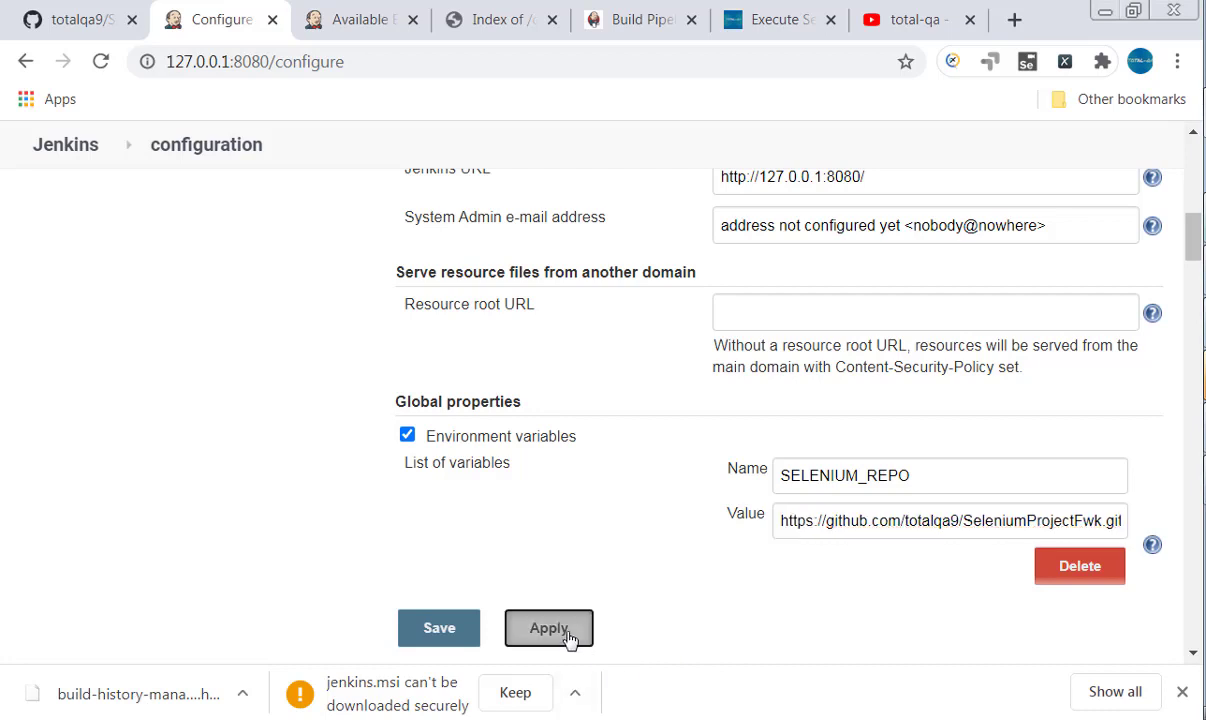
click(452, 638)
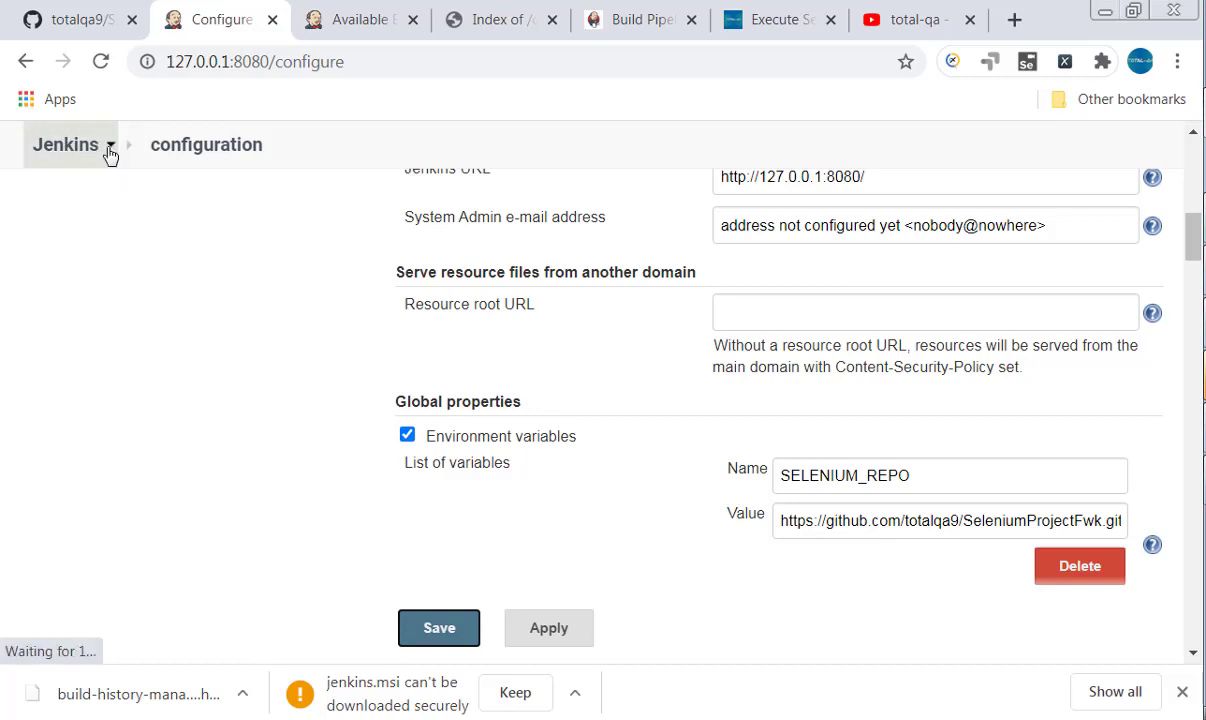
Return to the GoogleHealthCheck_Ex project, open its configuration, and add the line echo %SELENIUMREPO% at the end of the Windows batch command
click(25, 62)
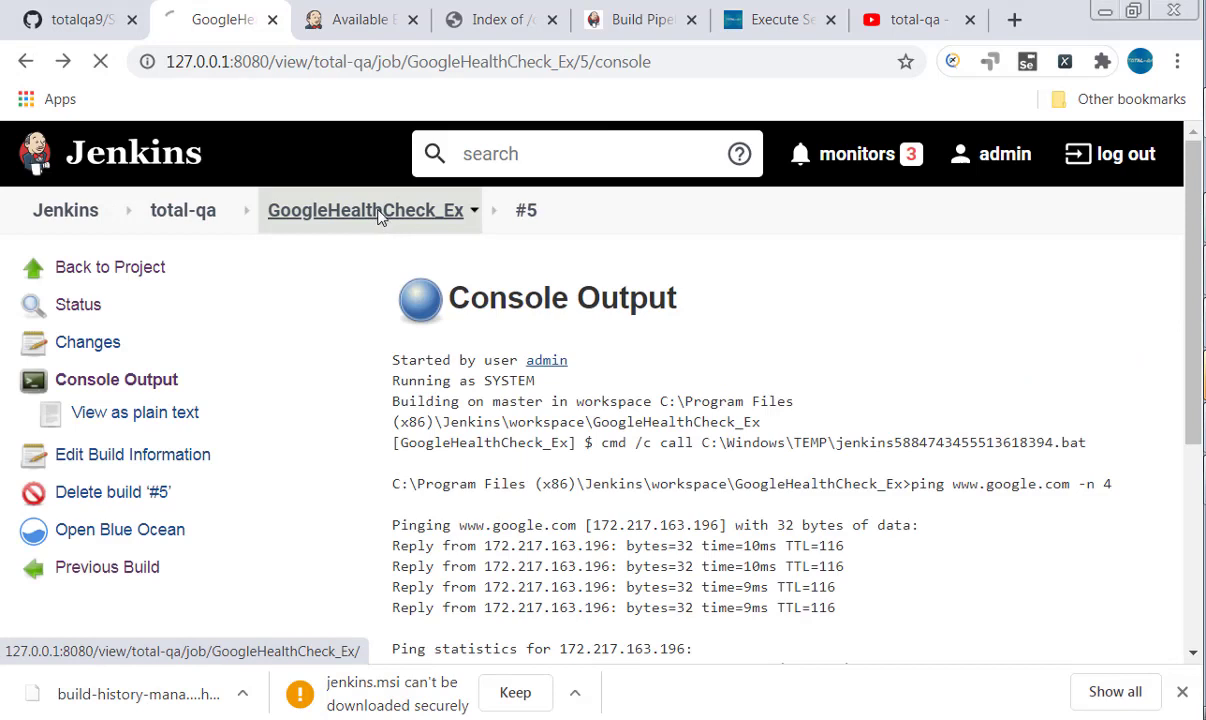
click(366, 211)
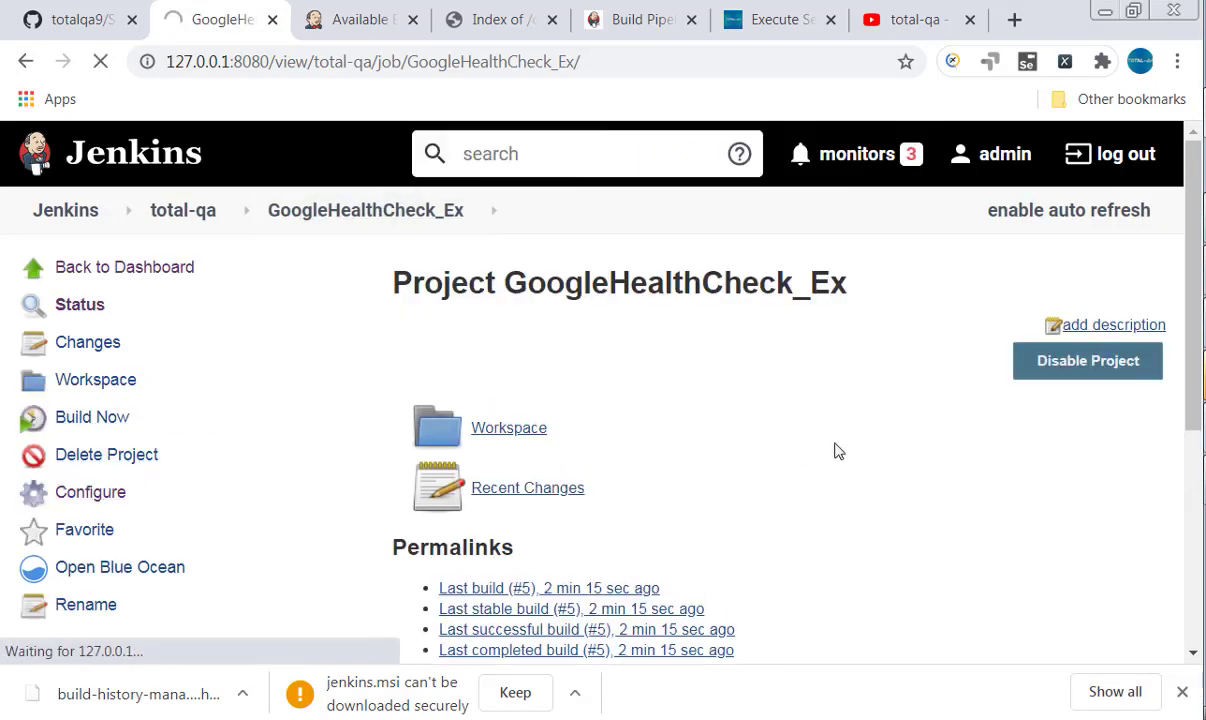
scroll(839, 452, down, 9)
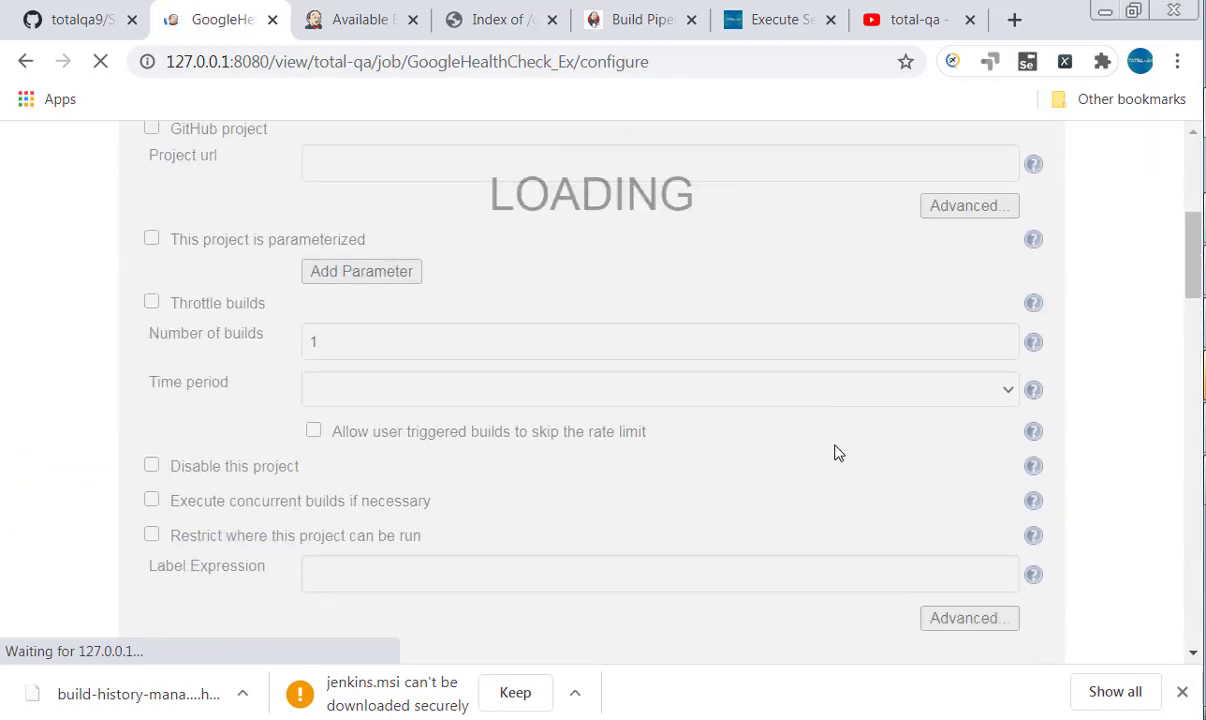
scroll(838, 452, down, 5)
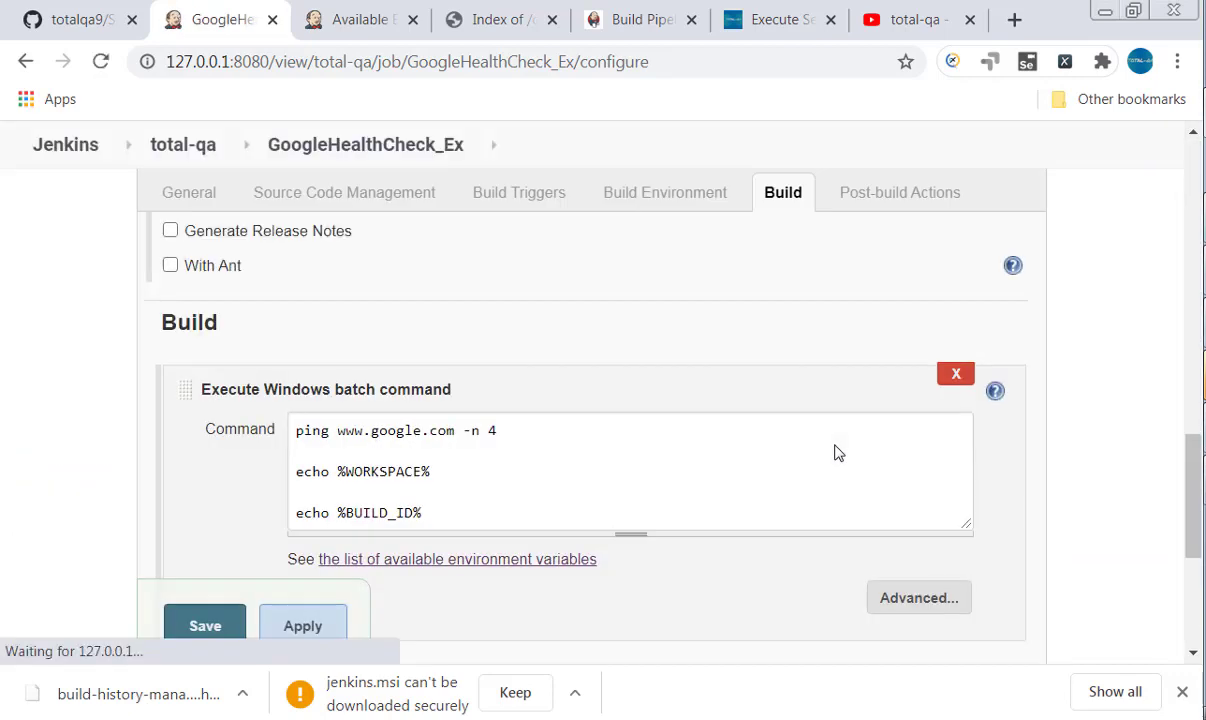
click(538, 275)
key(Return)
key(Return)
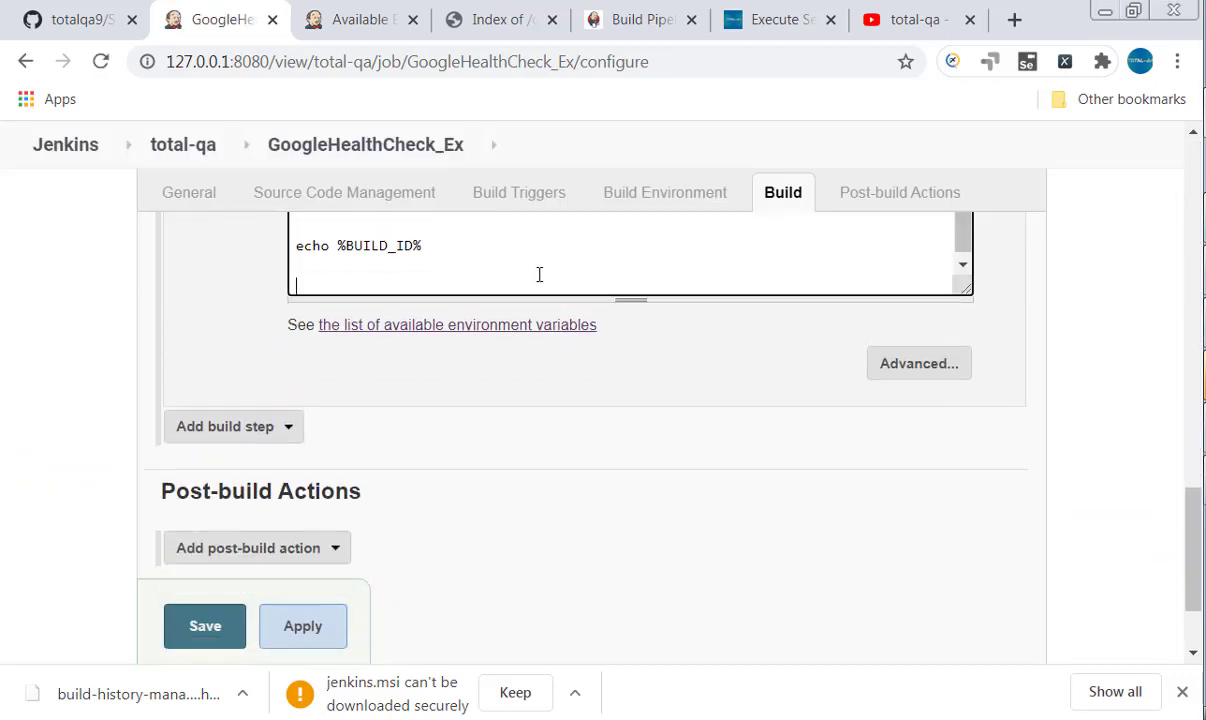
text(echo %SELENIUMREPO%)
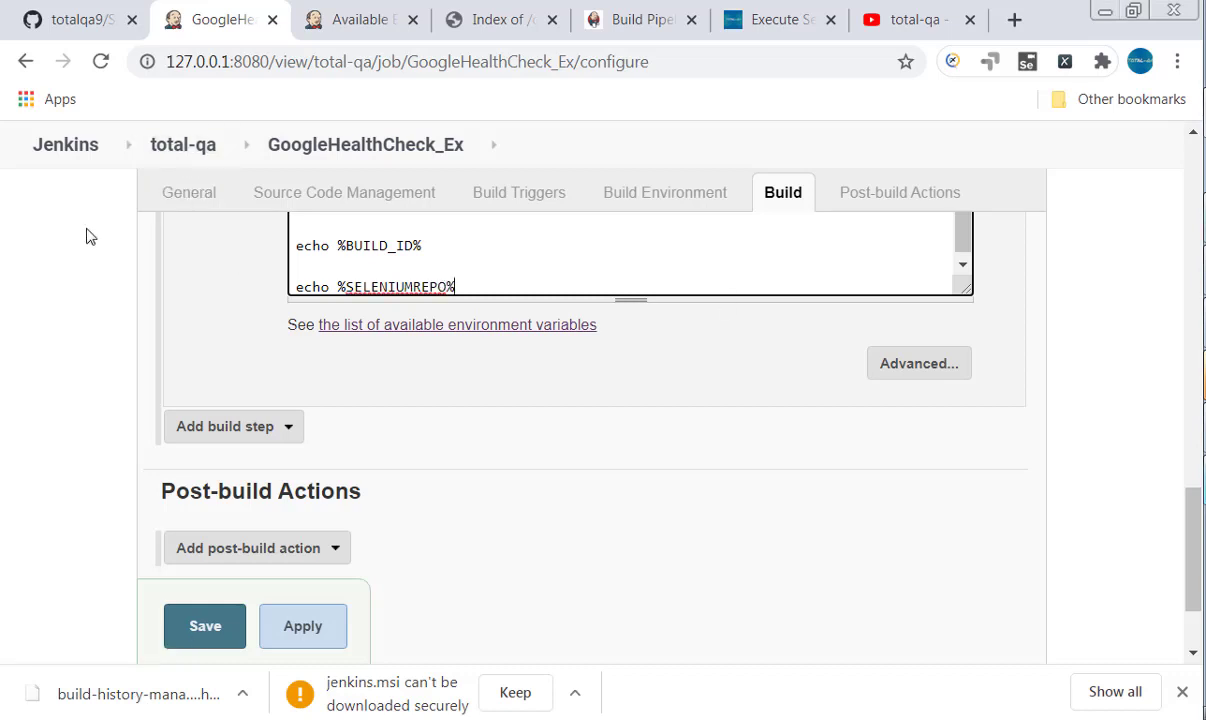
Open the Jenkins system configuration in a new browser tab, keeping the project configuration open
click(112, 150)
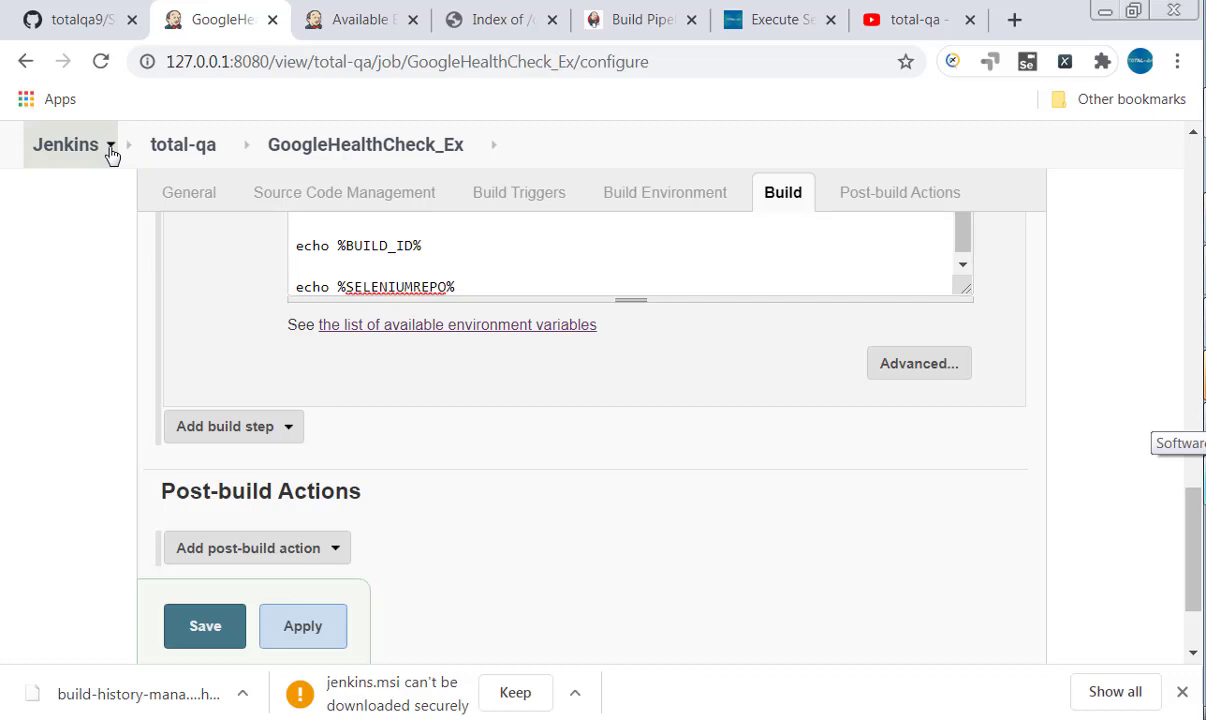
click(108, 152)
mouse_move(152, 402)
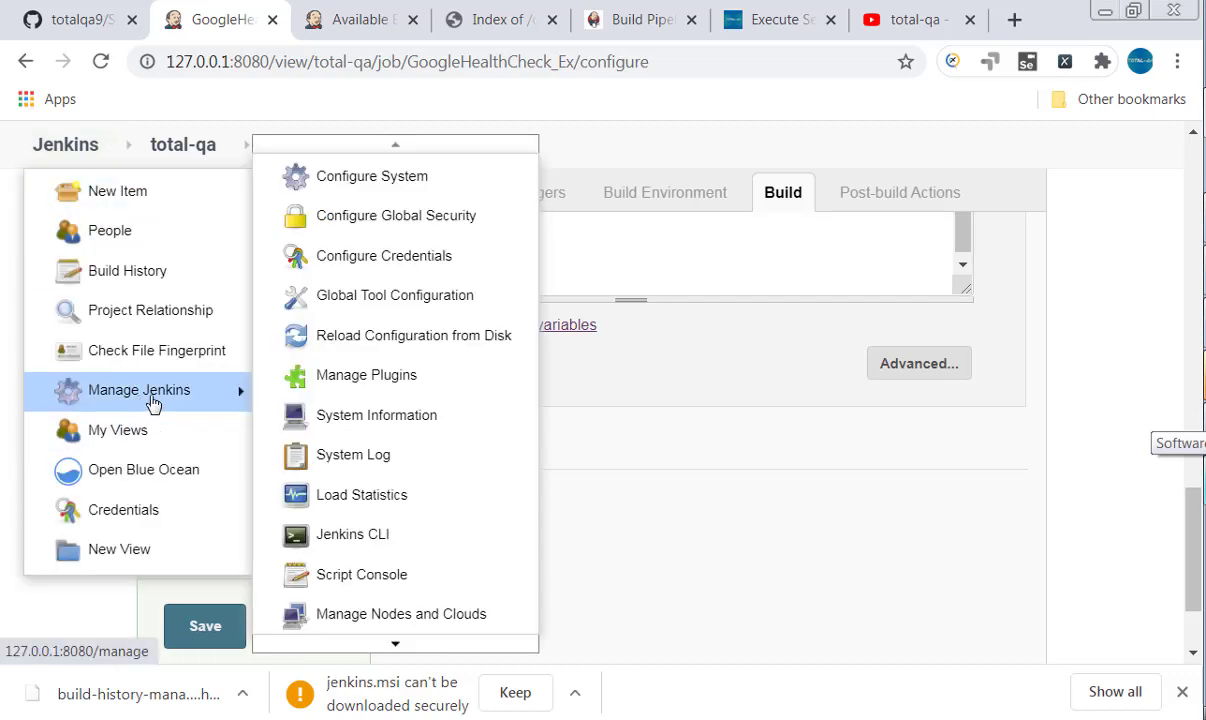
right_click(400, 183)
click(440, 191)
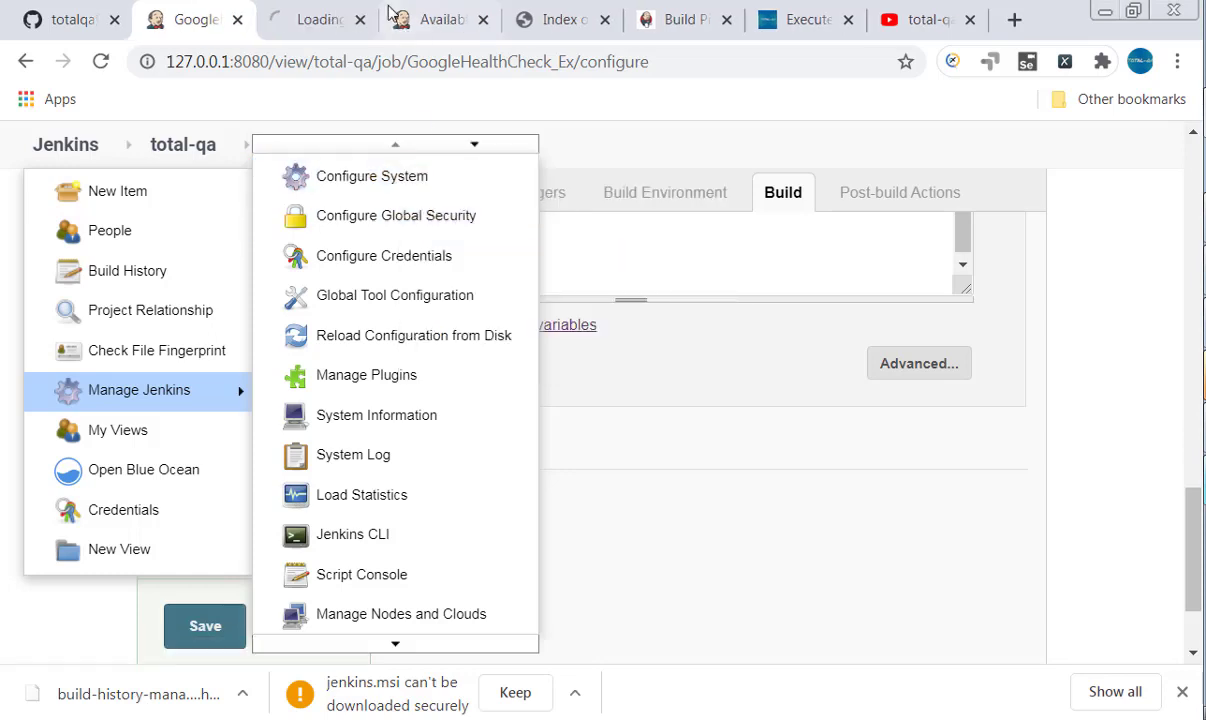
click(333, 6)
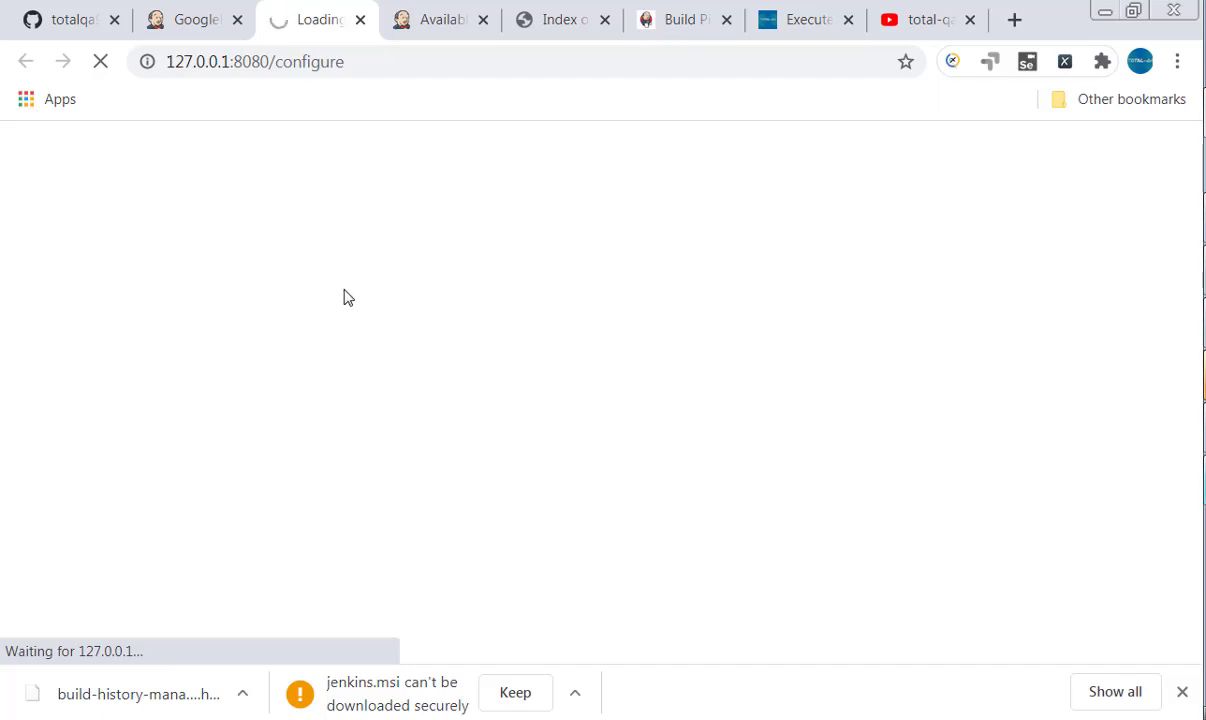
click(331, 62)
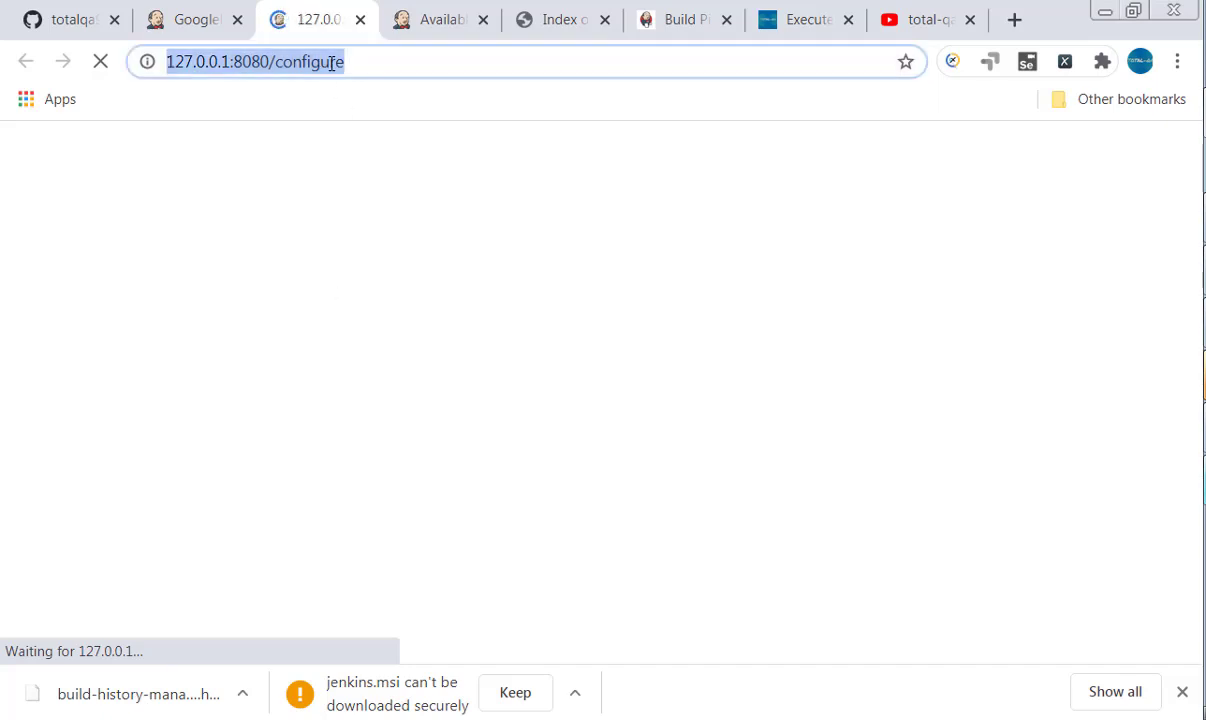
Find the environment variable under Global properties and check the exact spelling of its name
scroll(608, 444, down, 4)
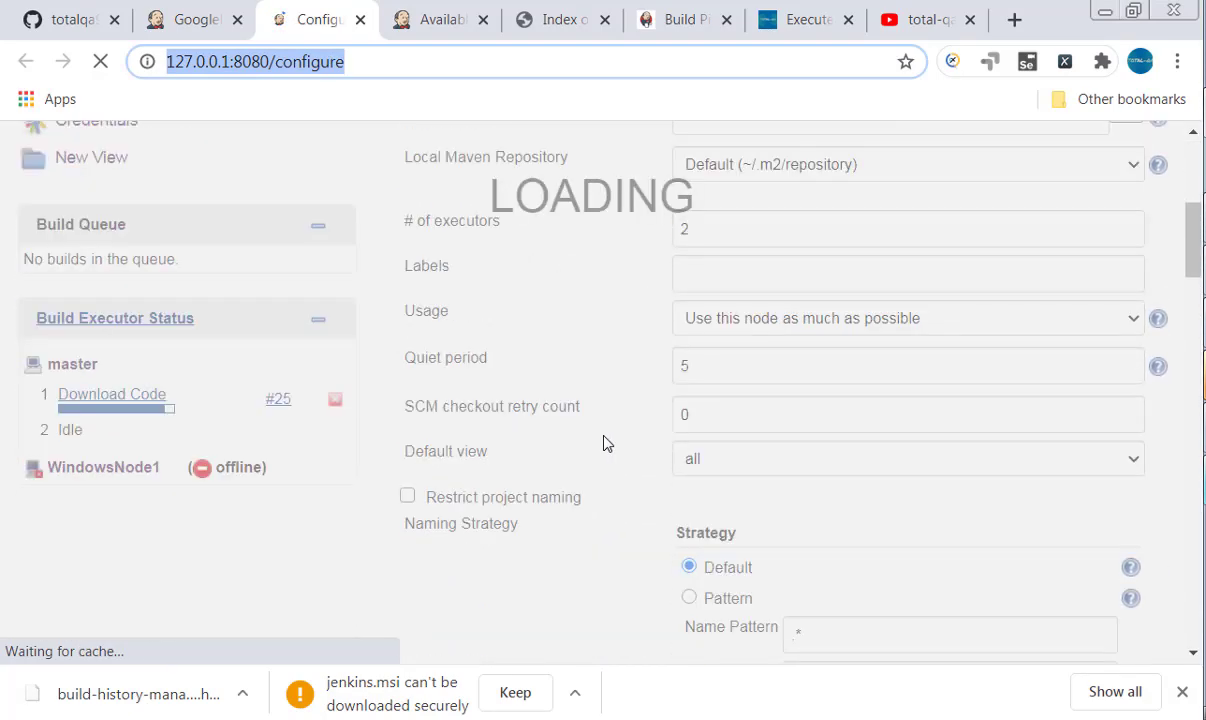
scroll(608, 444, down, 10)
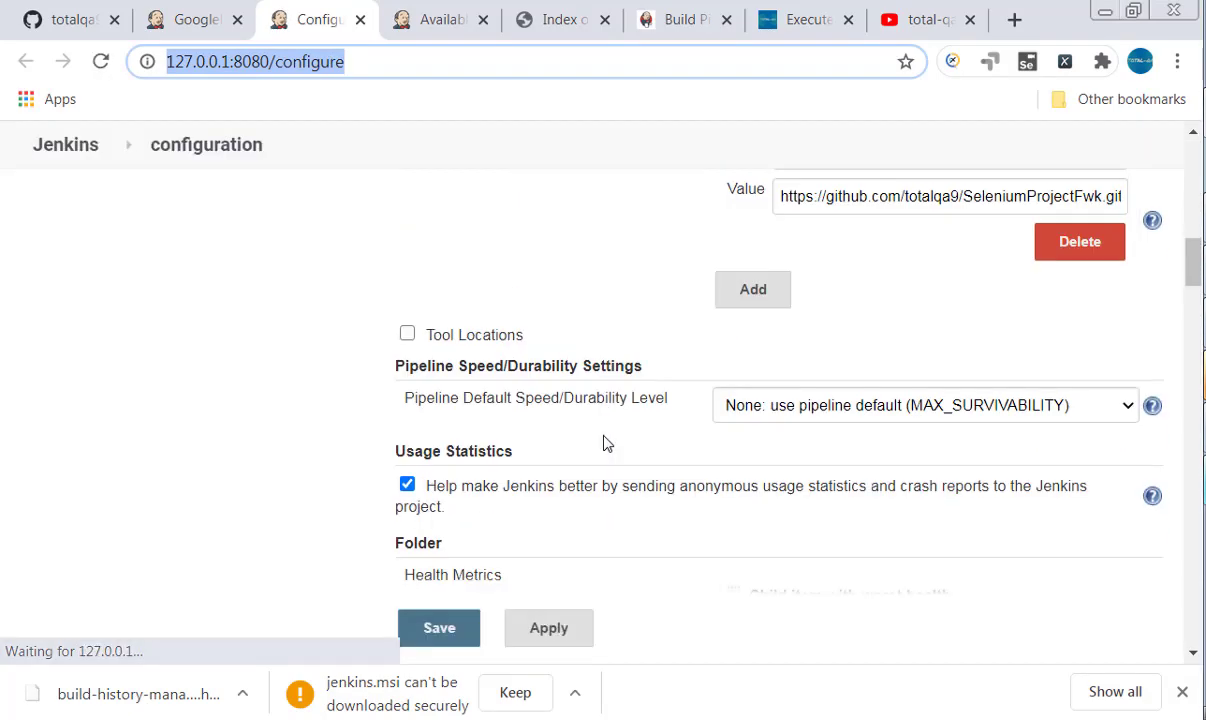
scroll(600, 448, down, 6)
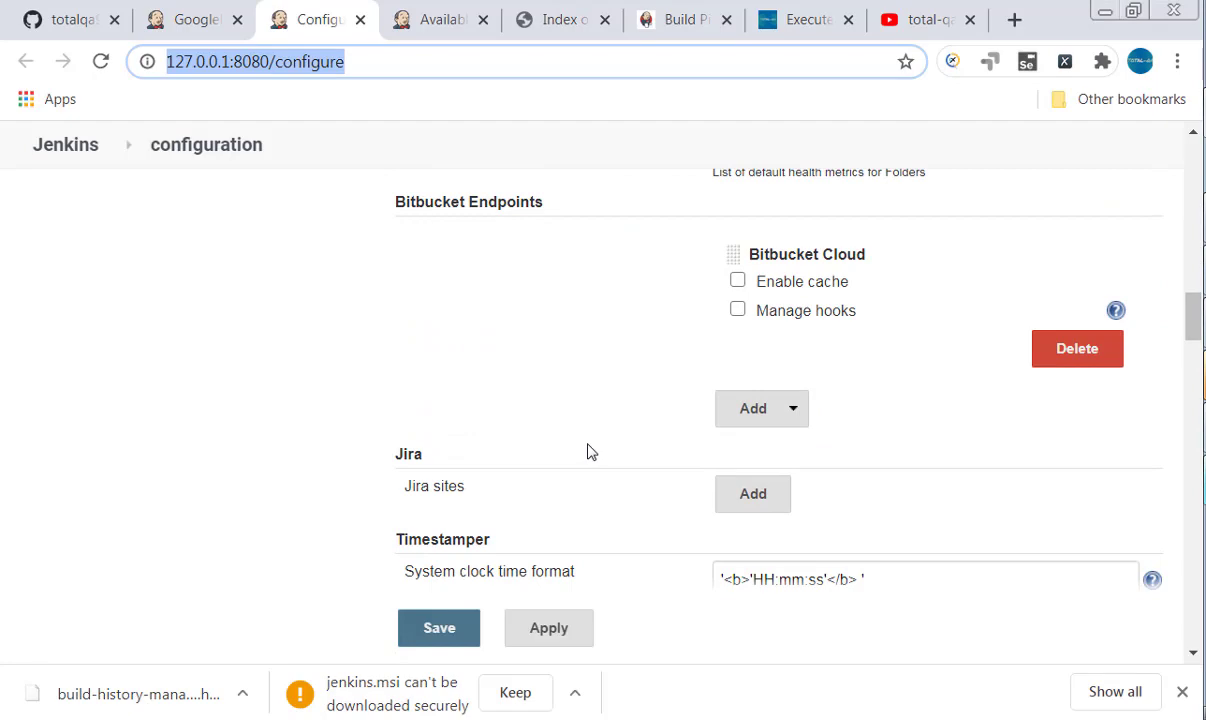
scroll(588, 452, down, 3)
scroll(588, 452, up, 15)
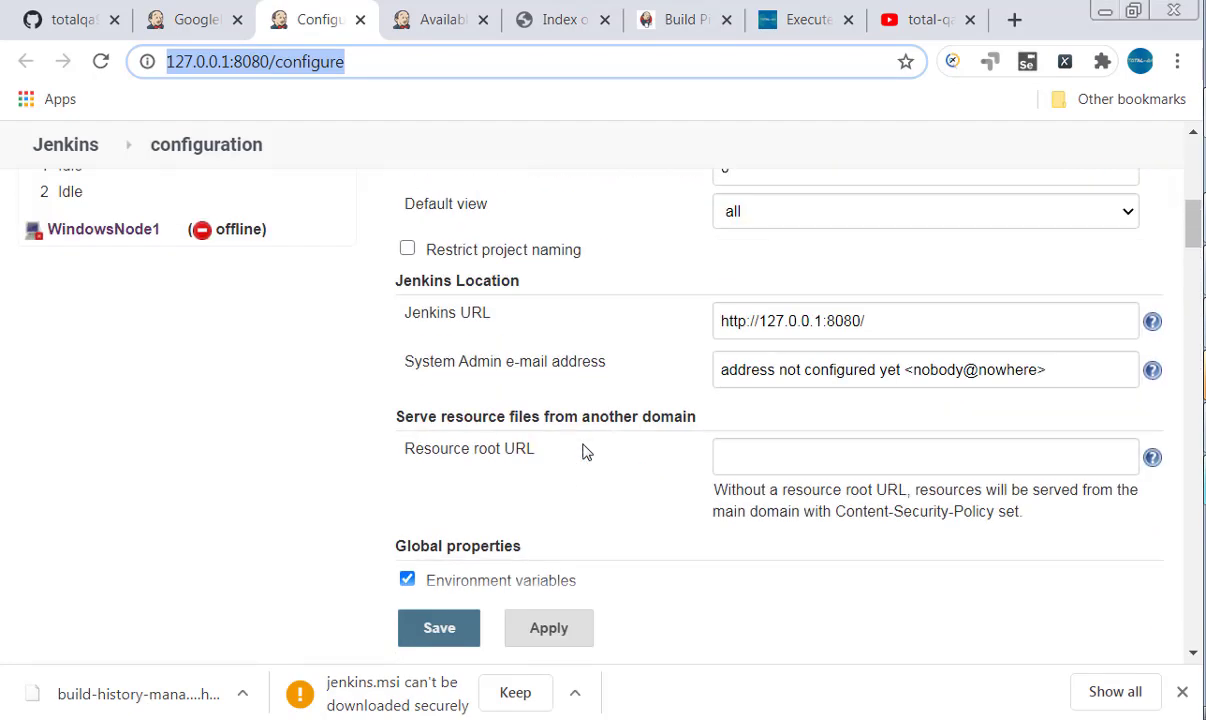
scroll(586, 452, up, 10)
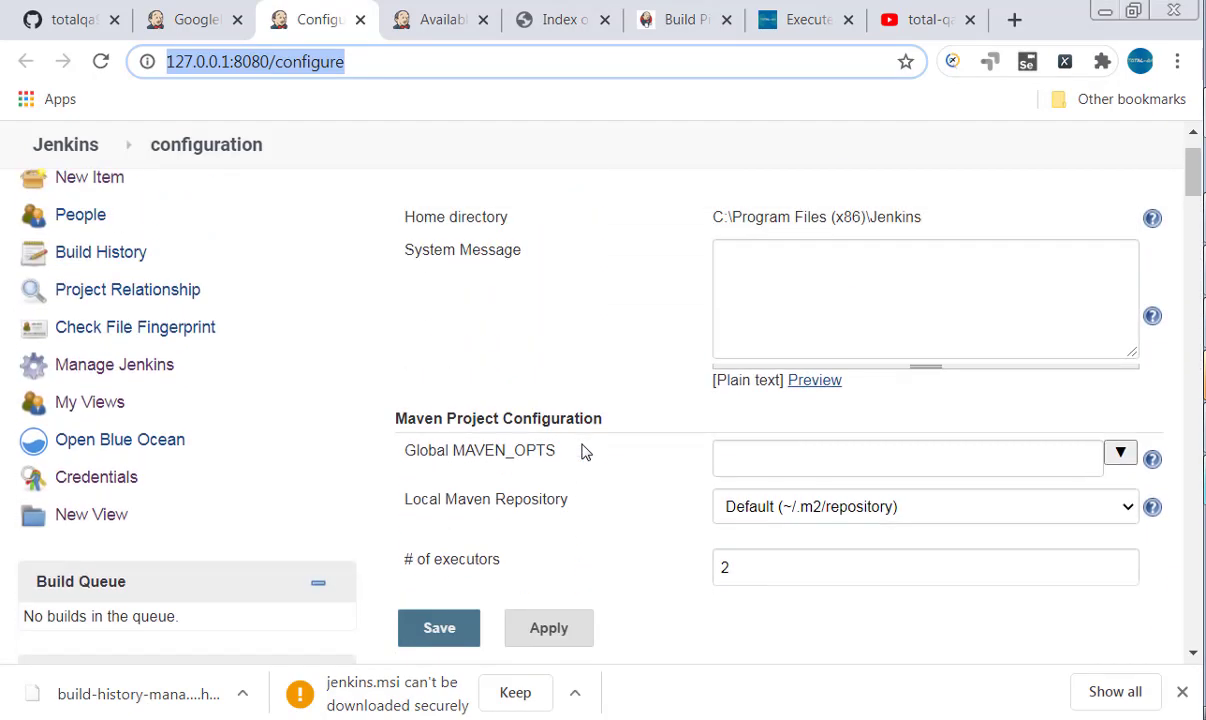
scroll(580, 450, up, 1)
scroll(578, 450, down, 7)
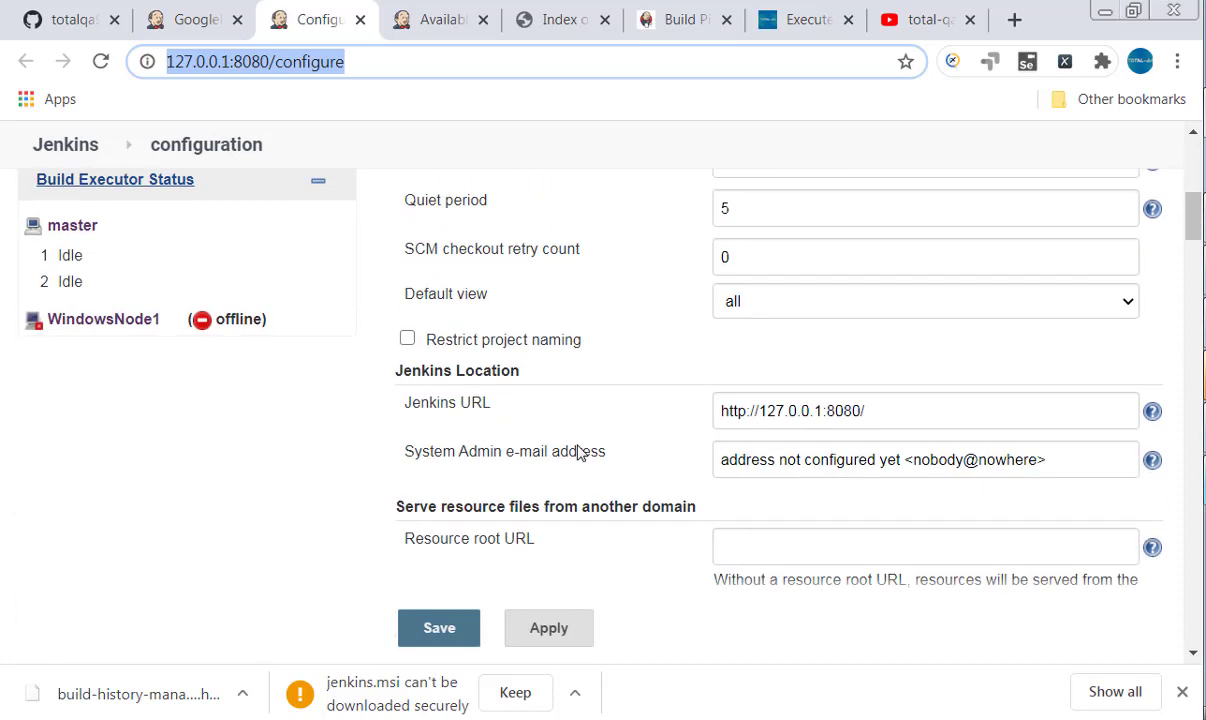
scroll(578, 452, down, 3)
scroll(580, 450, down, 1)
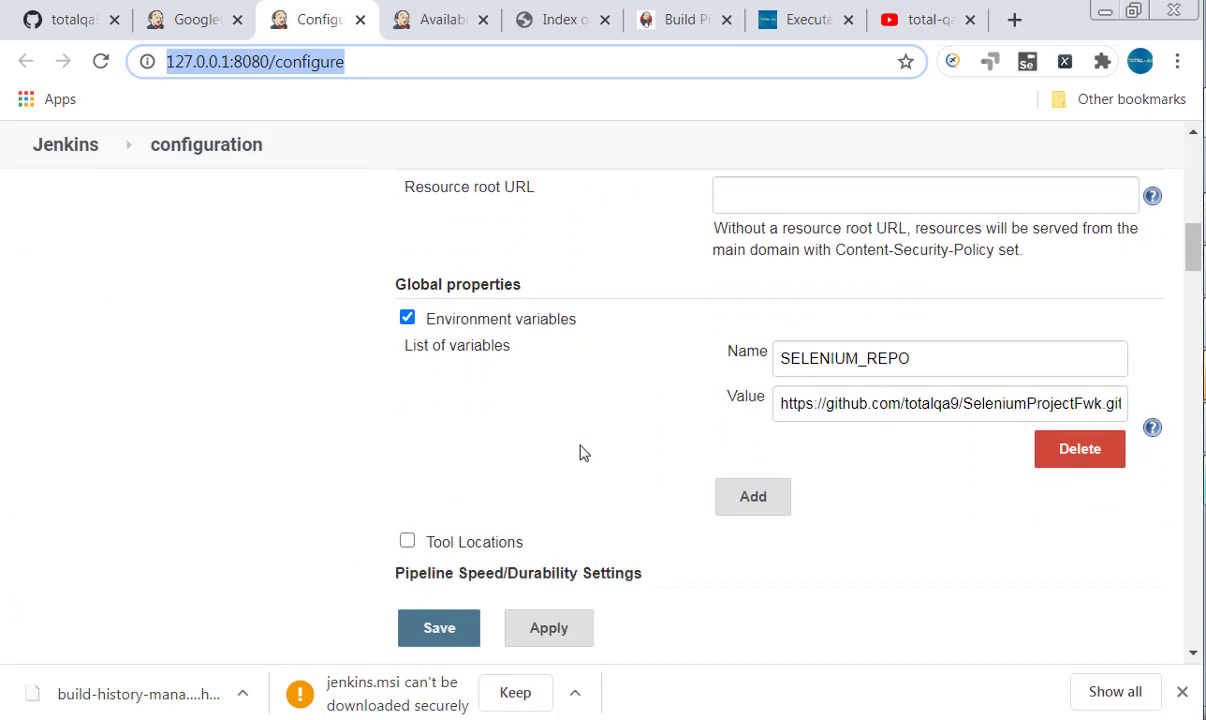
double_click(815, 357)
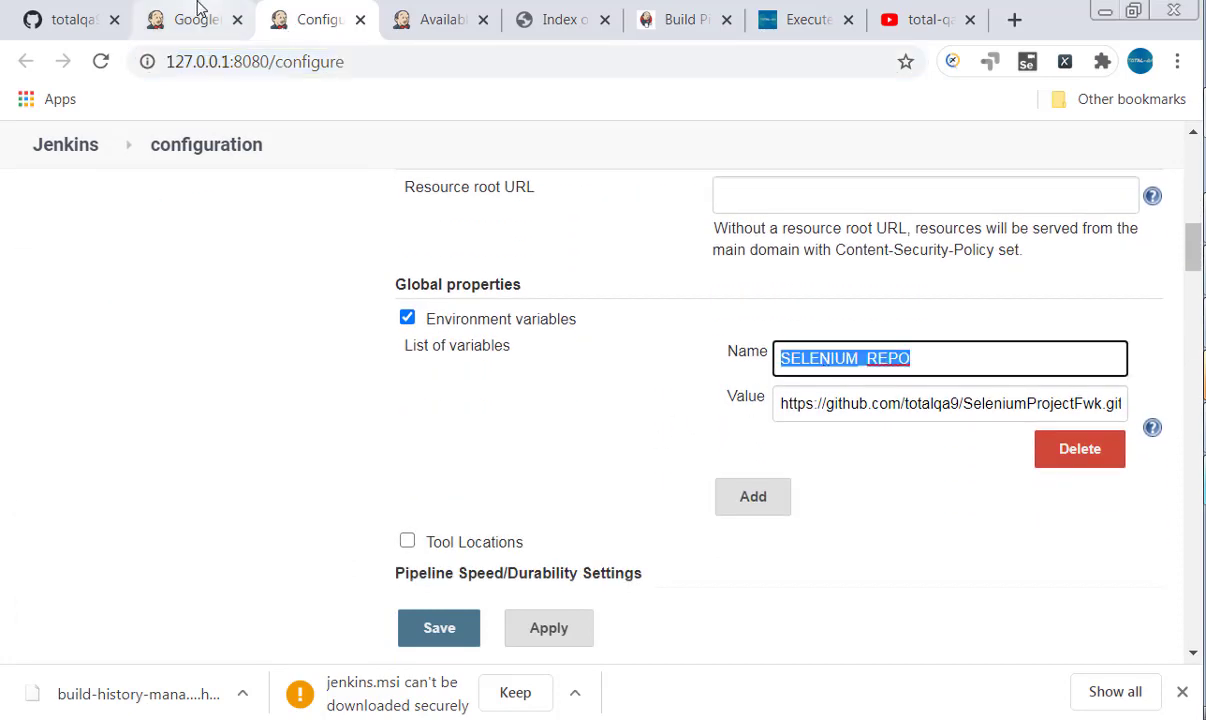
Correct the last echo line in the GoogleHealthCheck_Ex batch command to echo %SELENIUM_REPO% and save the project
click(196, 24)
double_click(404, 282)
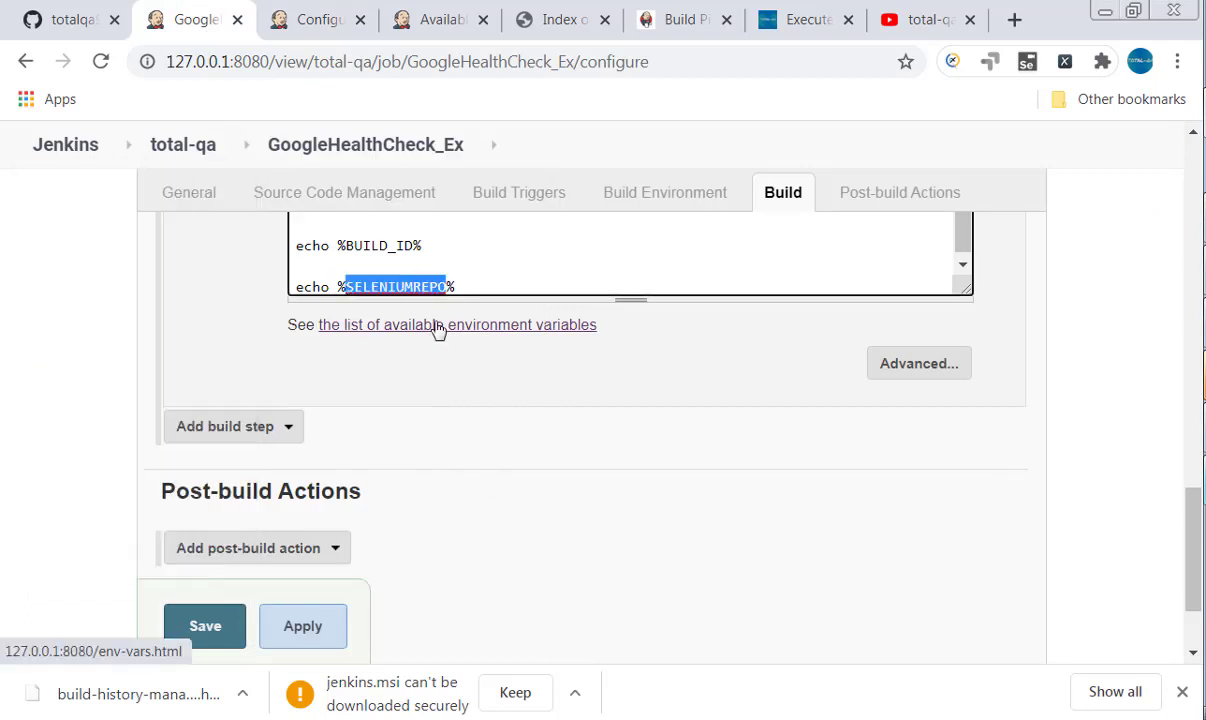
click(413, 284)
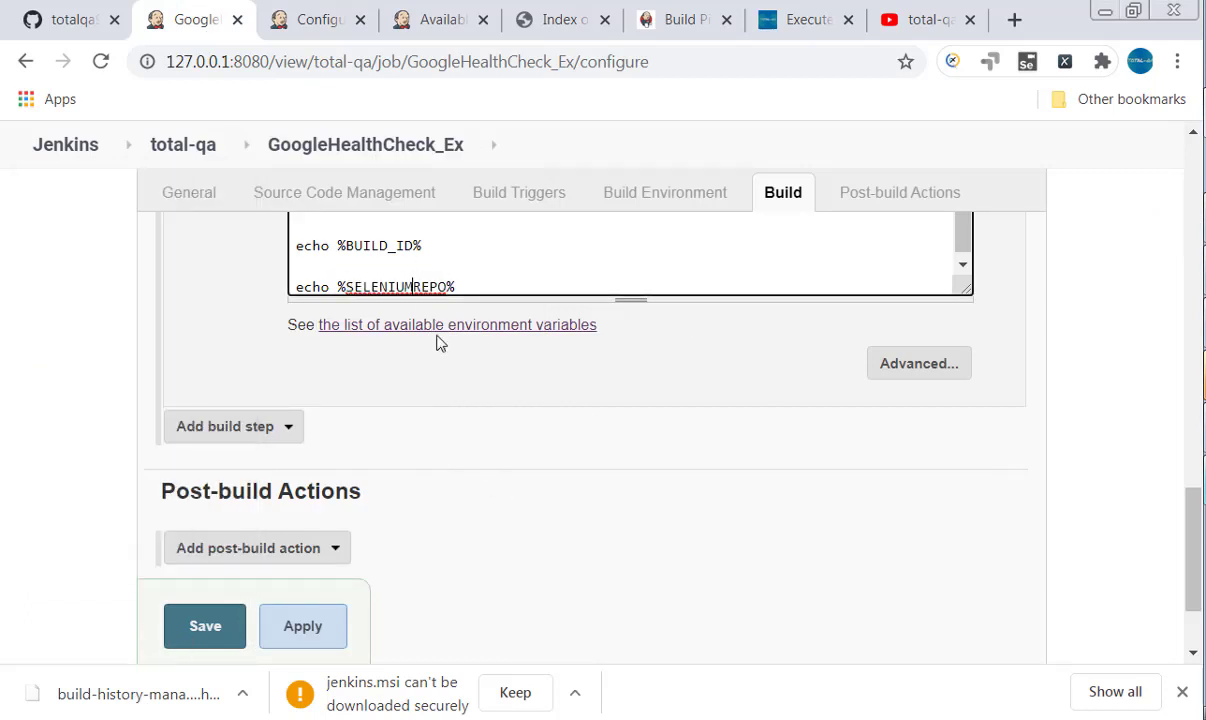
text(_)
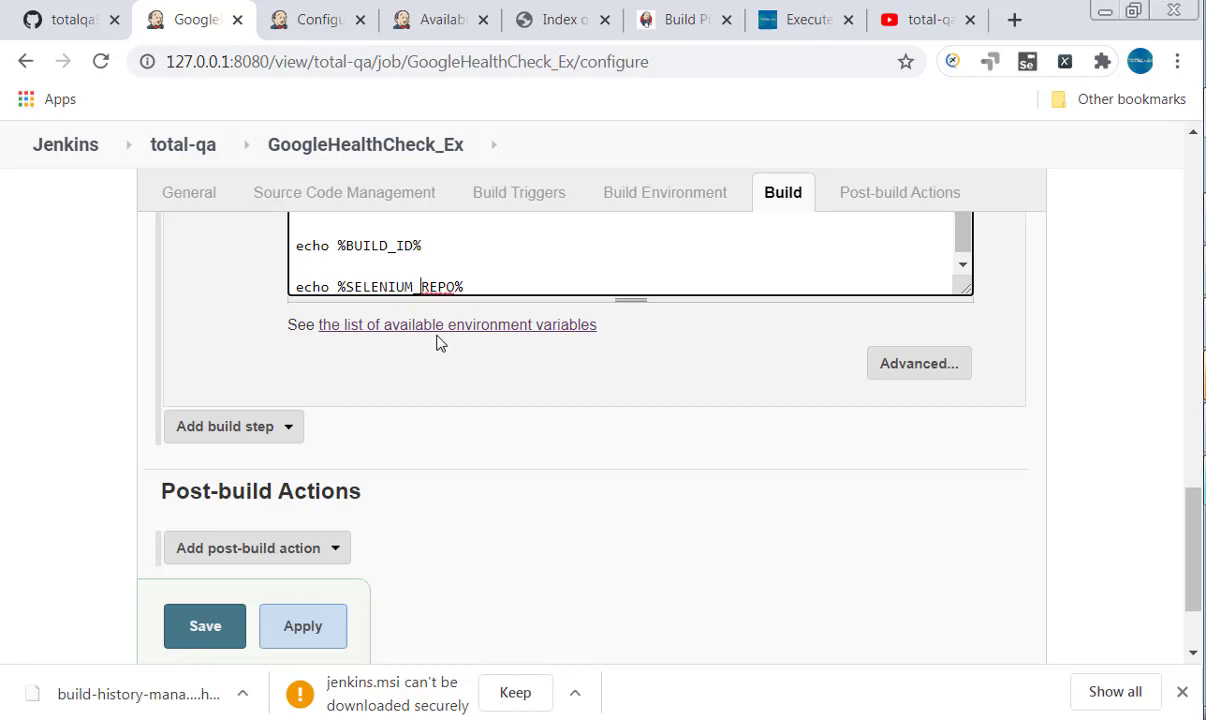
click(270, 614)
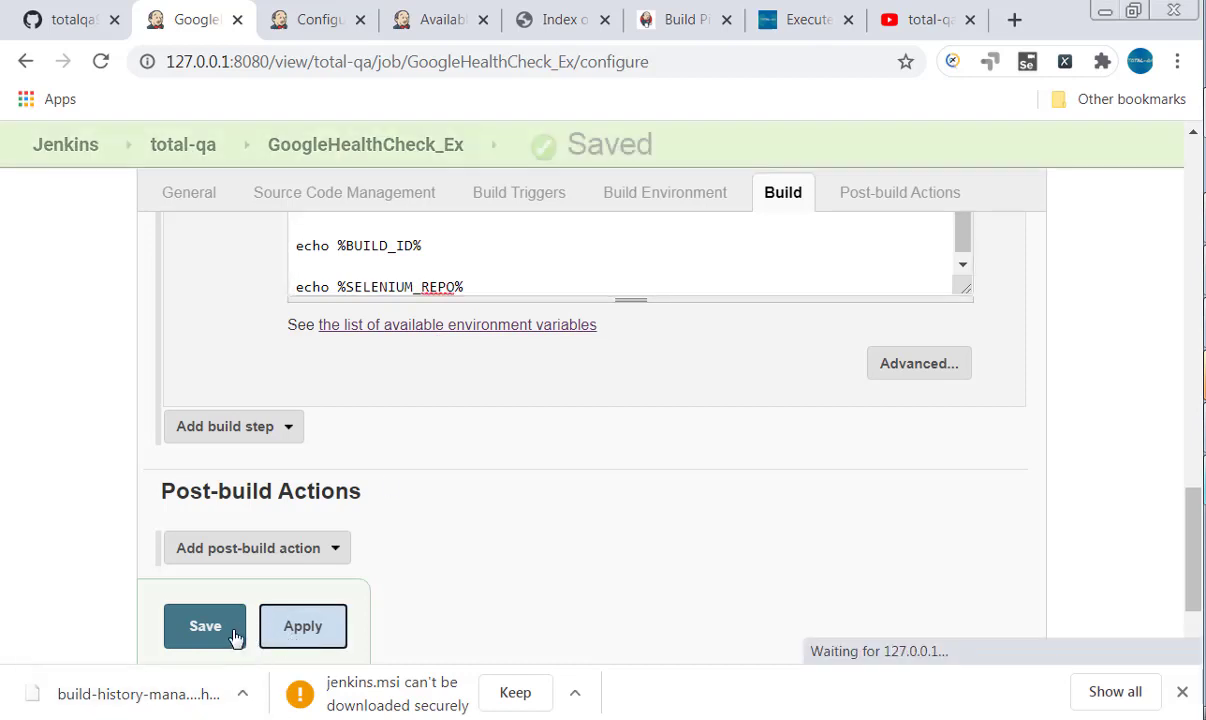
click(233, 634)
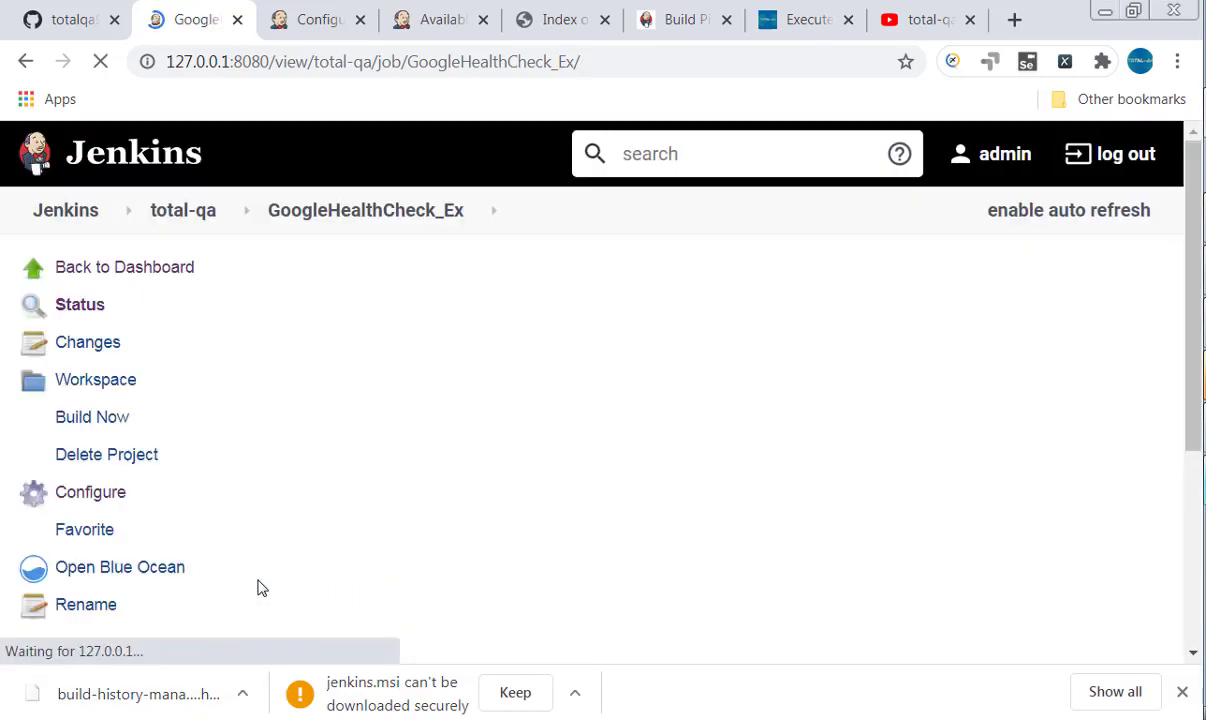
Build GoogleHealthCheck_Ex with the corrected command and open the console output of build #6
click(112, 417)
scroll(205, 383, down, 1)
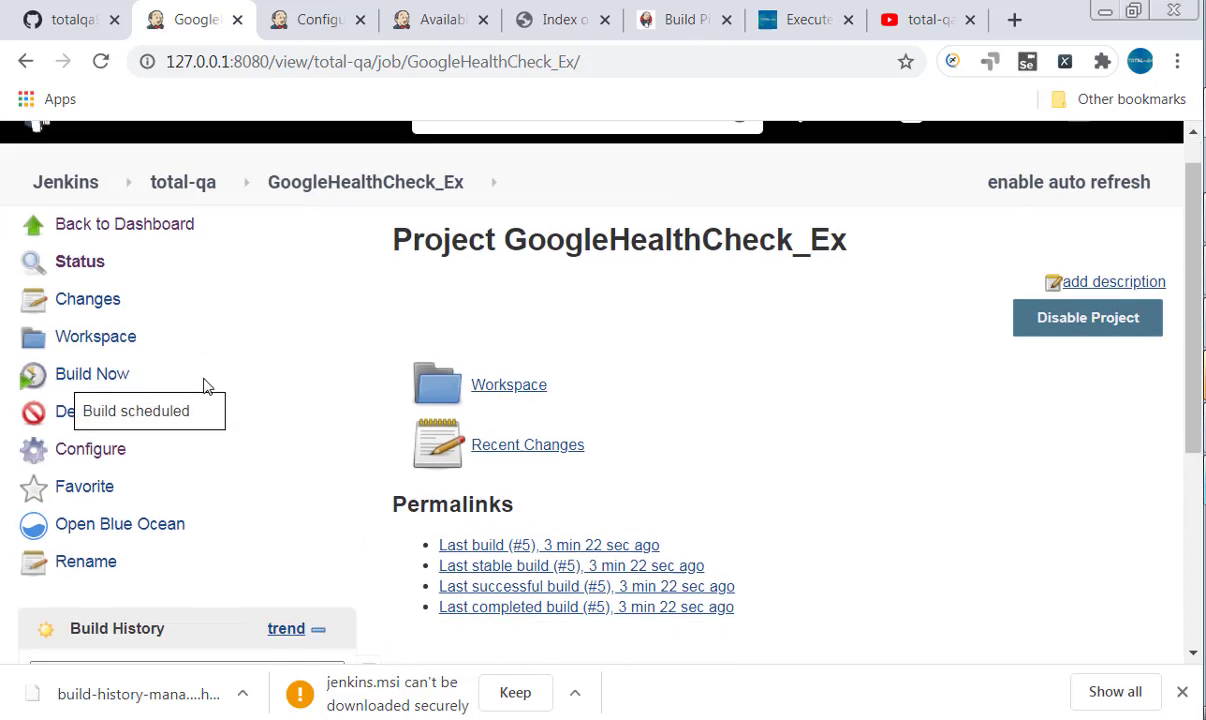
scroll(196, 395, down, 3)
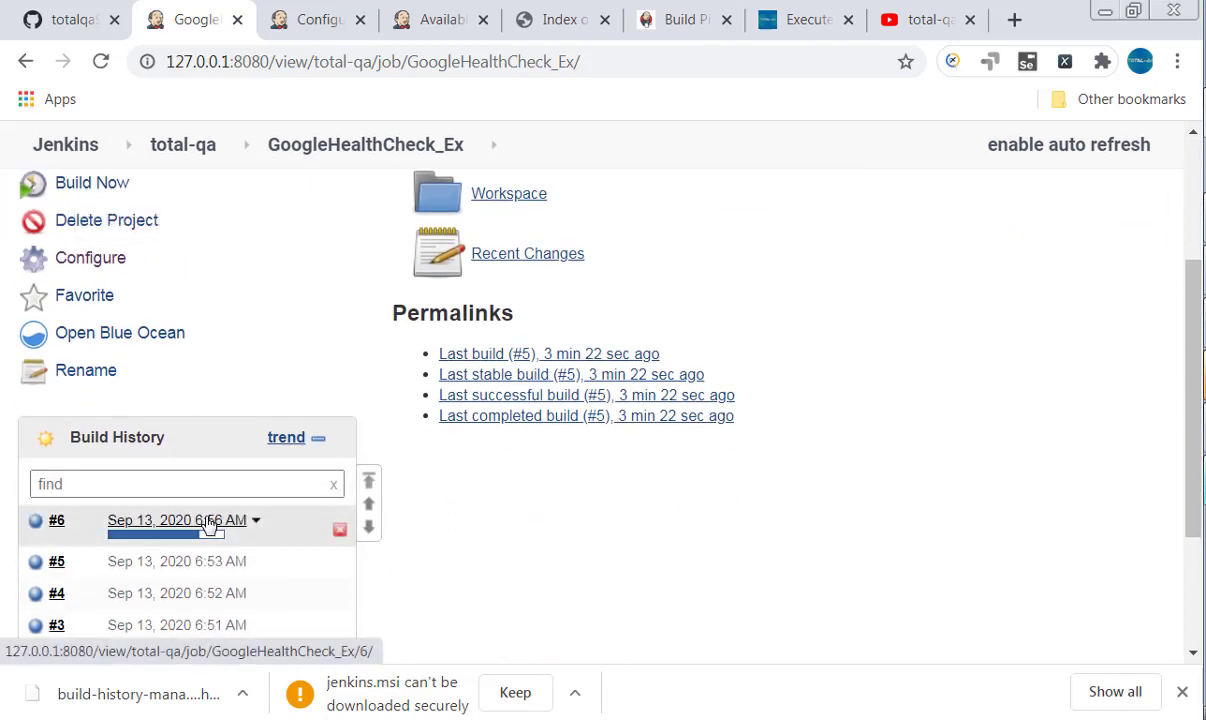
click(207, 521)
click(116, 379)
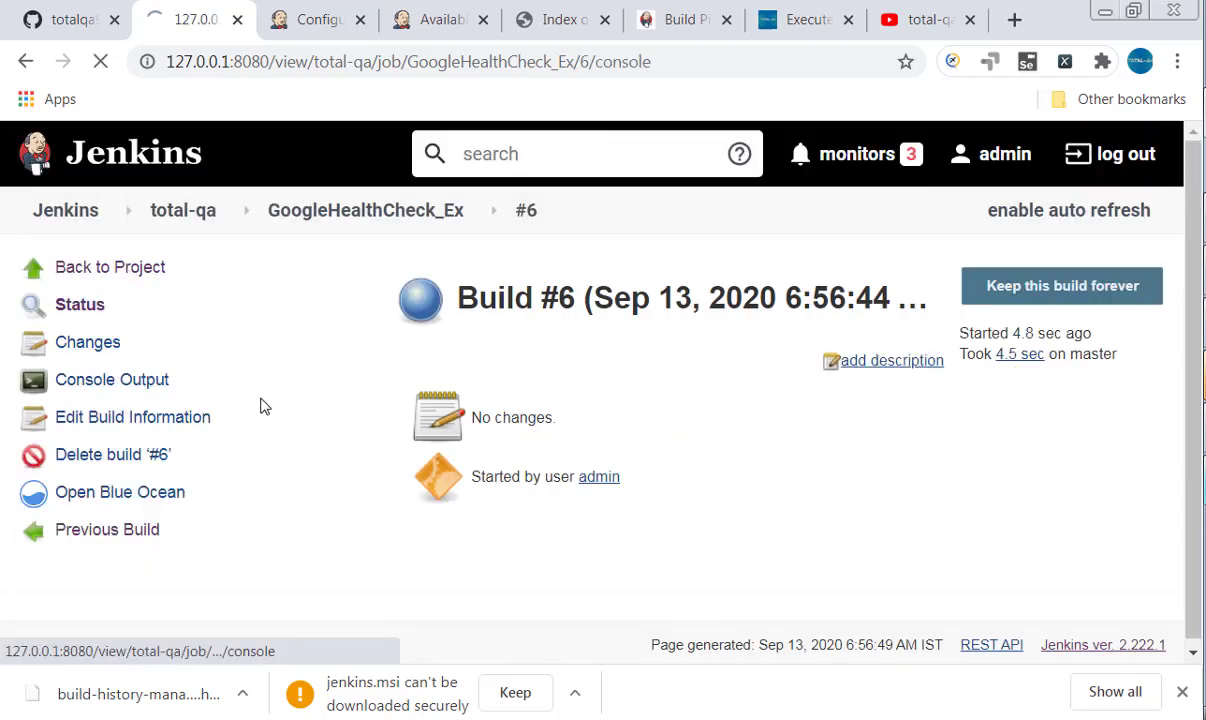
Check the output of the SELENIUM_REPO echo command at the end of the build #6 console log
scroll(342, 437, down, 5)
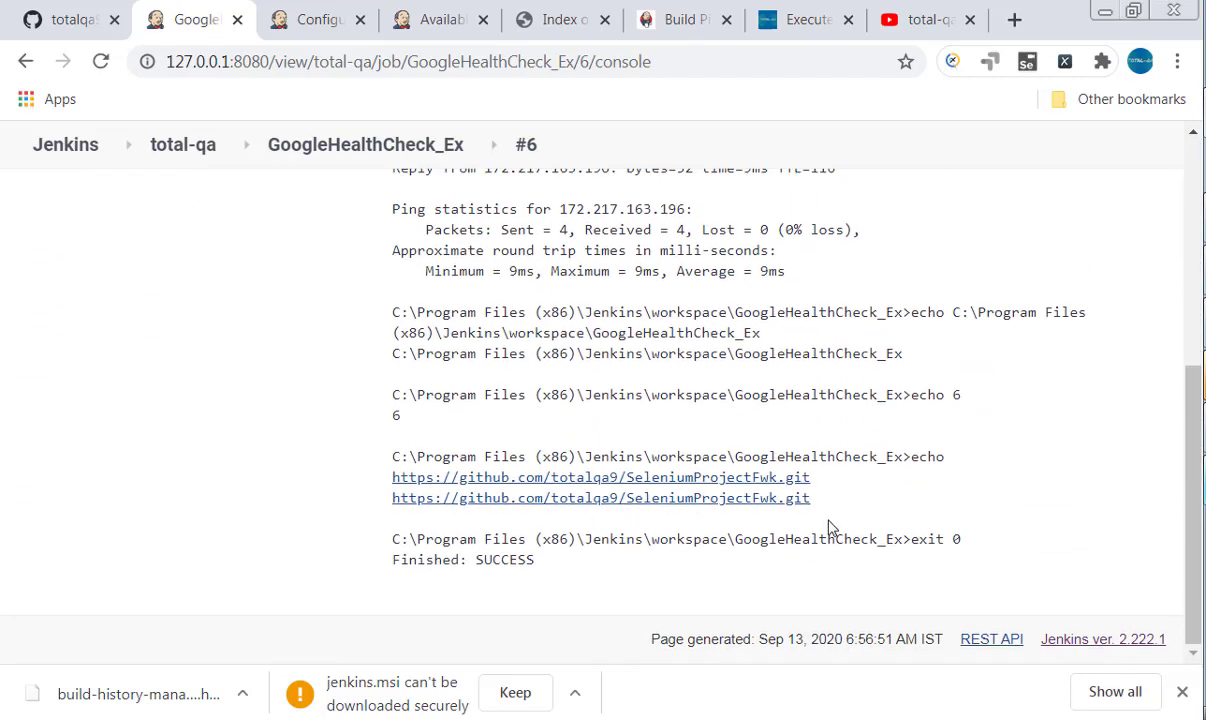
drag(815, 500, 392, 476)
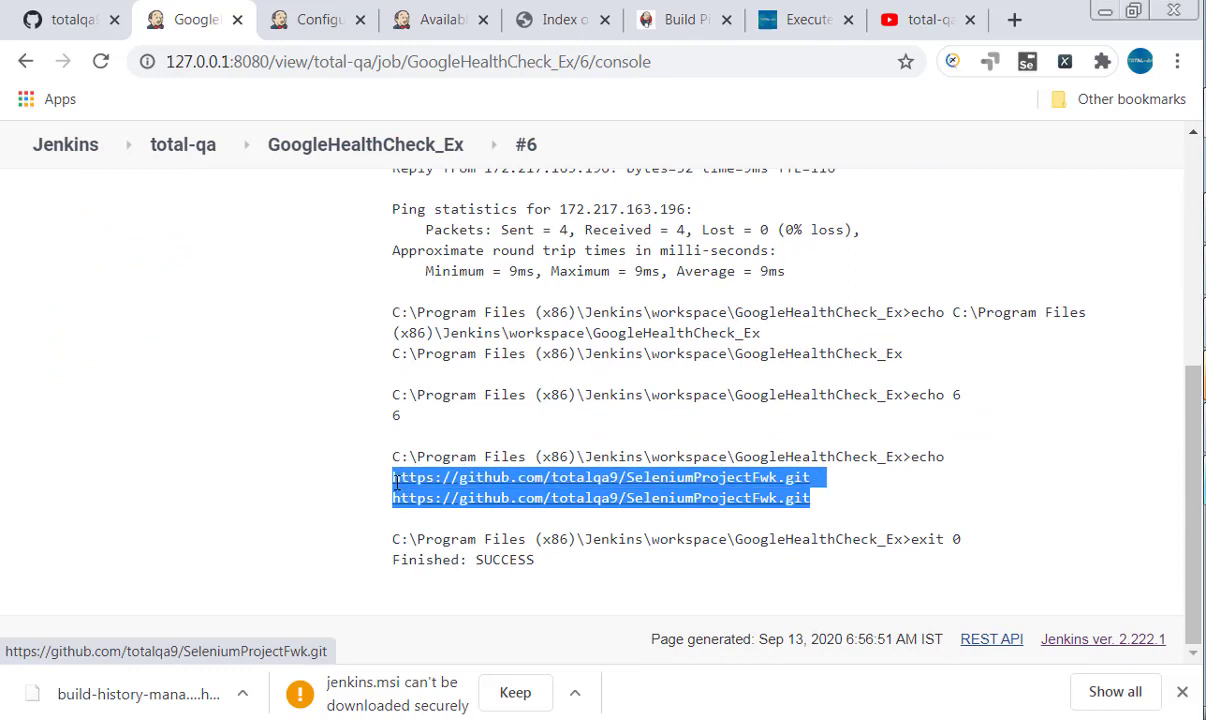
click(813, 490)
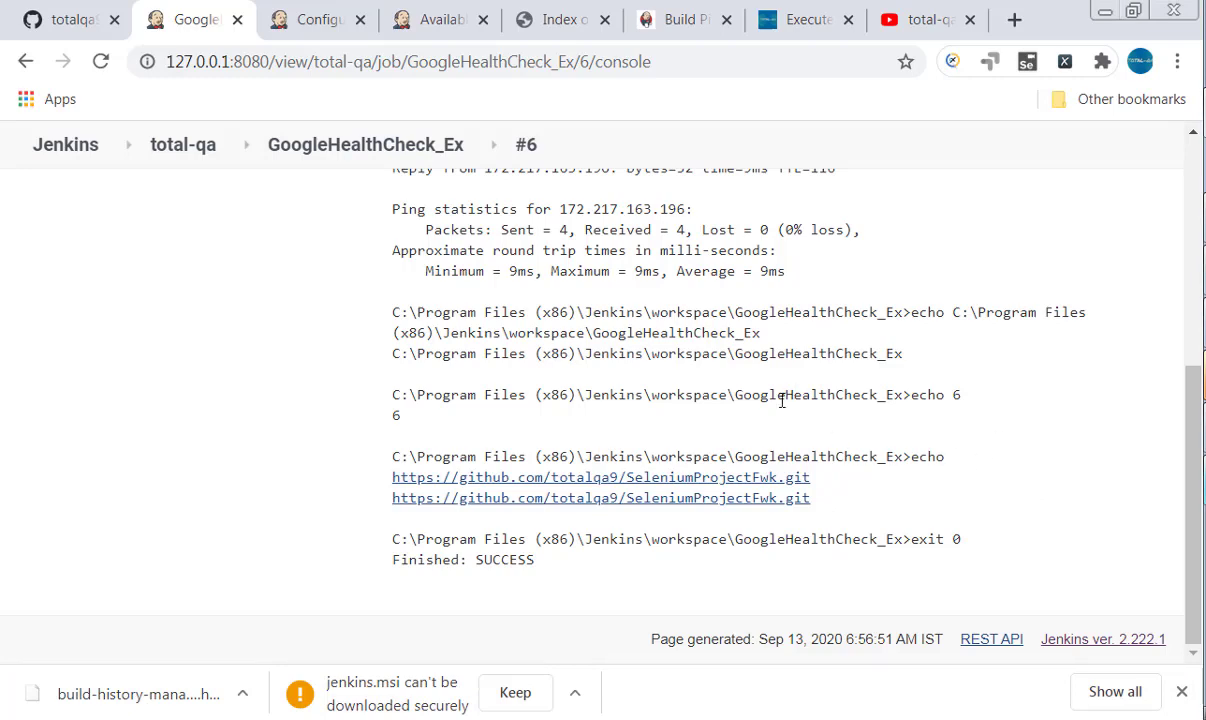
Switch to the Notepad notes and add the line "Pre-Defined Environmental Variables:" below echo %BUILD_ID%
key(alt+Tab)
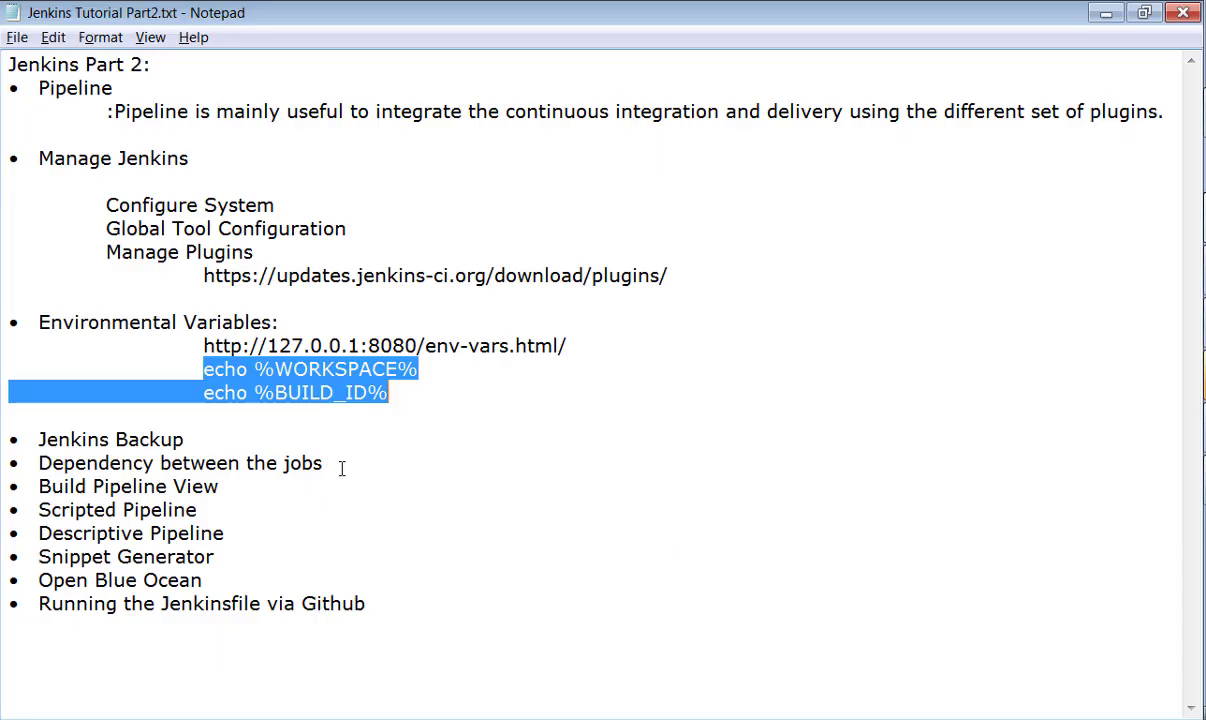
click(405, 394)
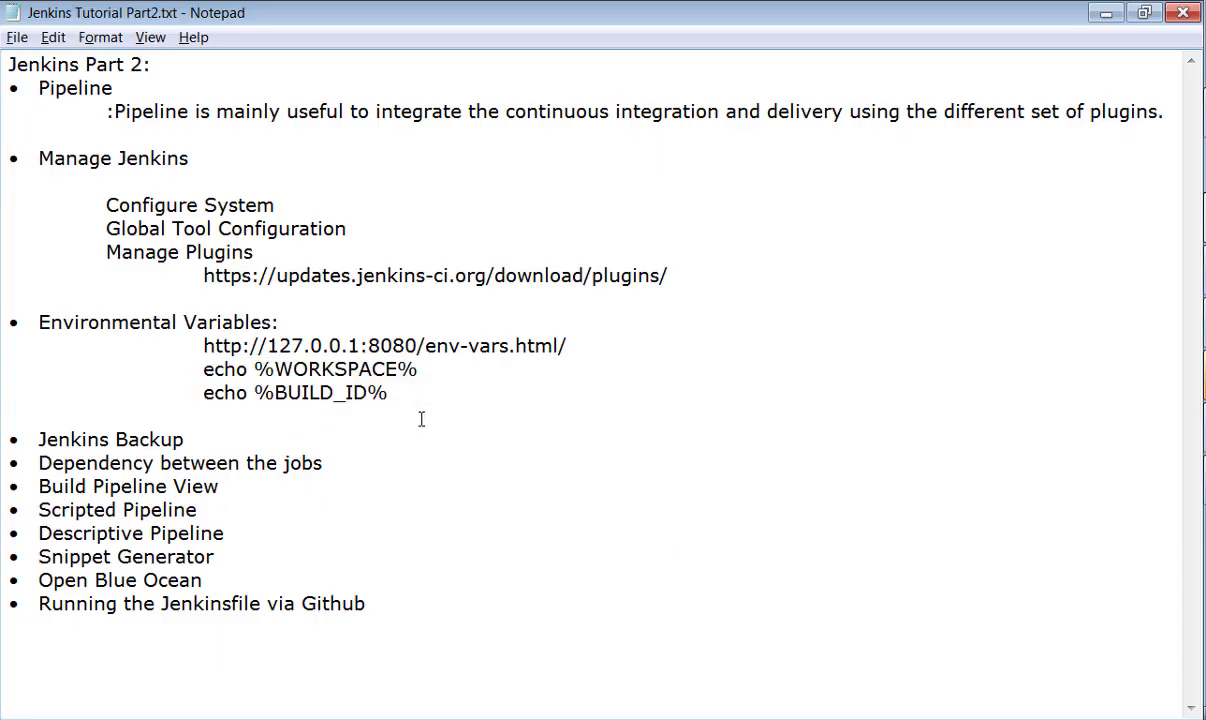
key(Return)
key(Tab)
text(Pre-)
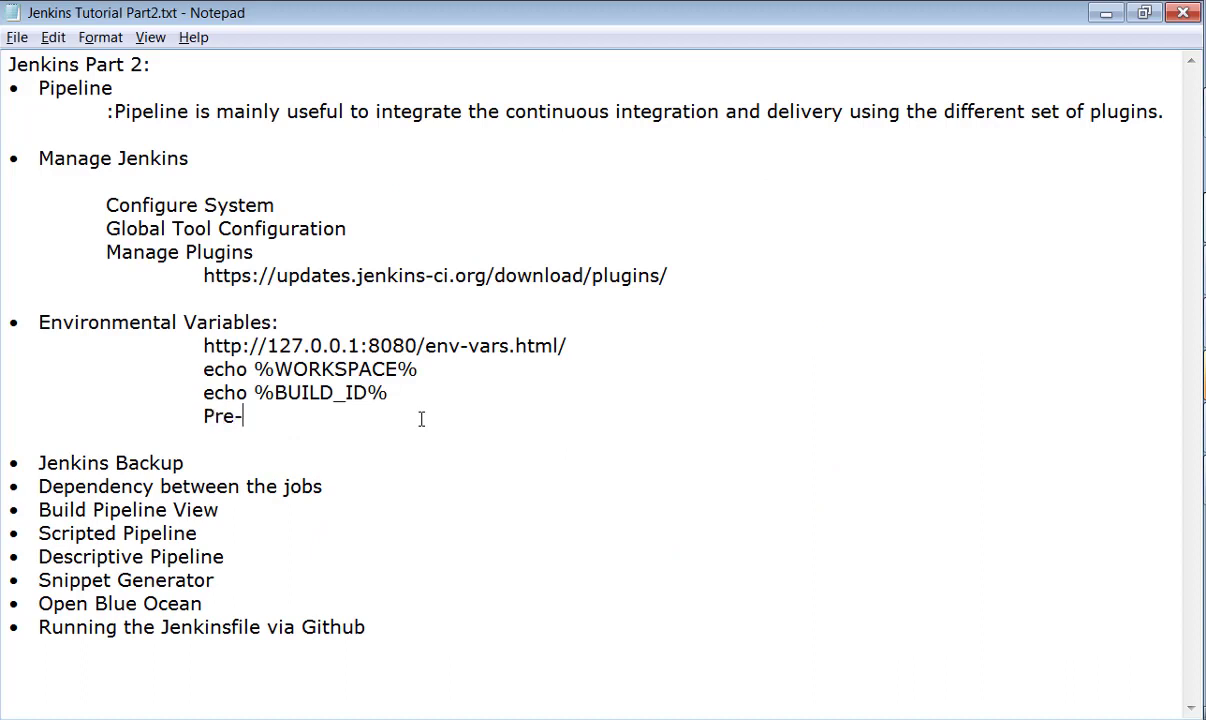
text(Defined Enviro)
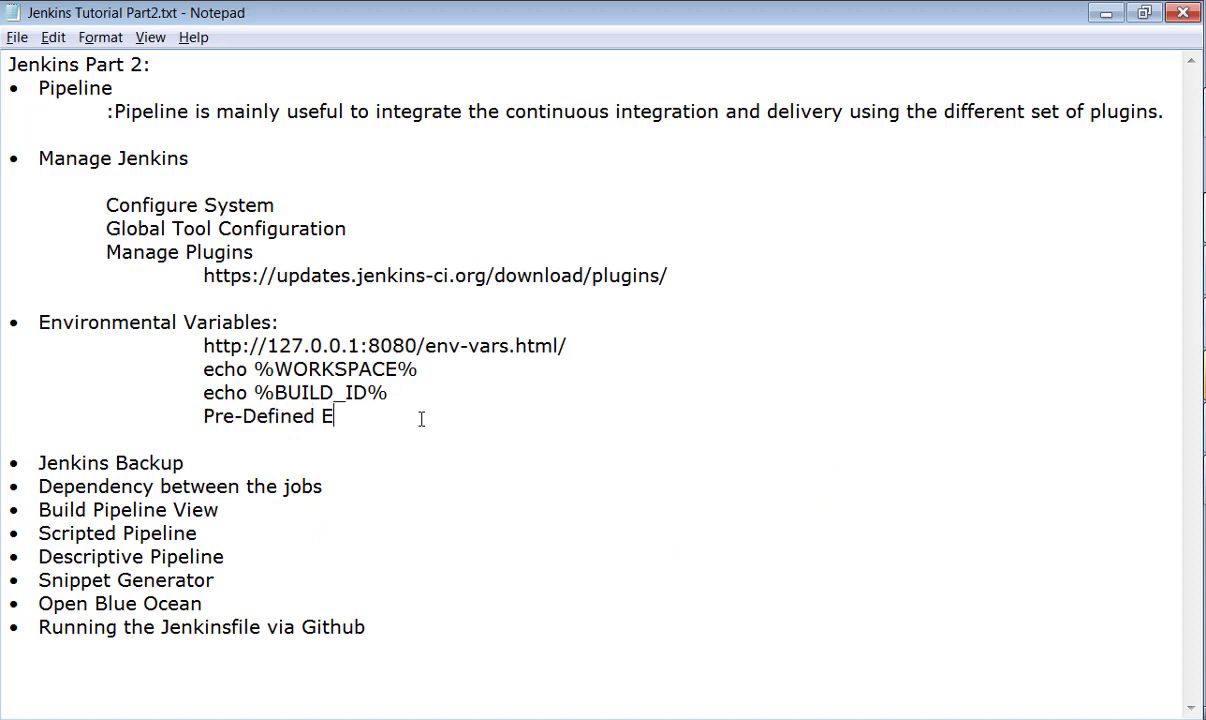
text(tal Variables:)
key(Return)
key(Tab)
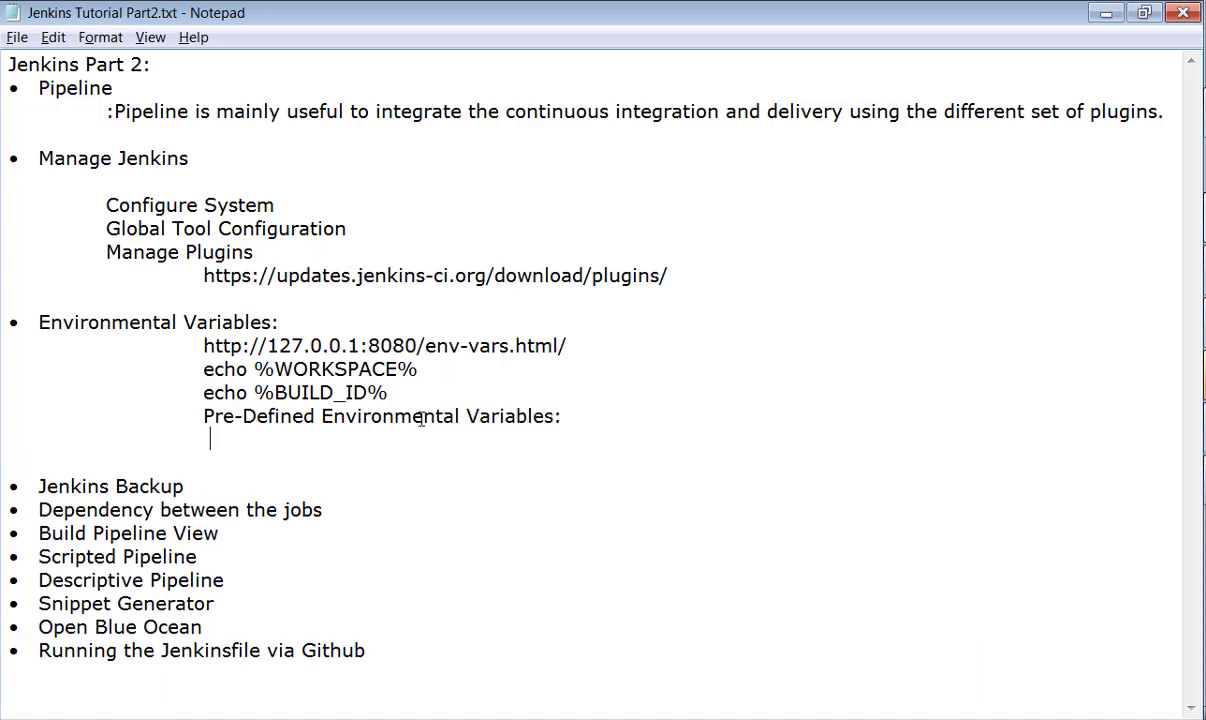
Write the navigation path "Jenkins->Manage Jenkins->Configure System->" under the Pre-Defined Environmental Variables line
text(Jenkins-)
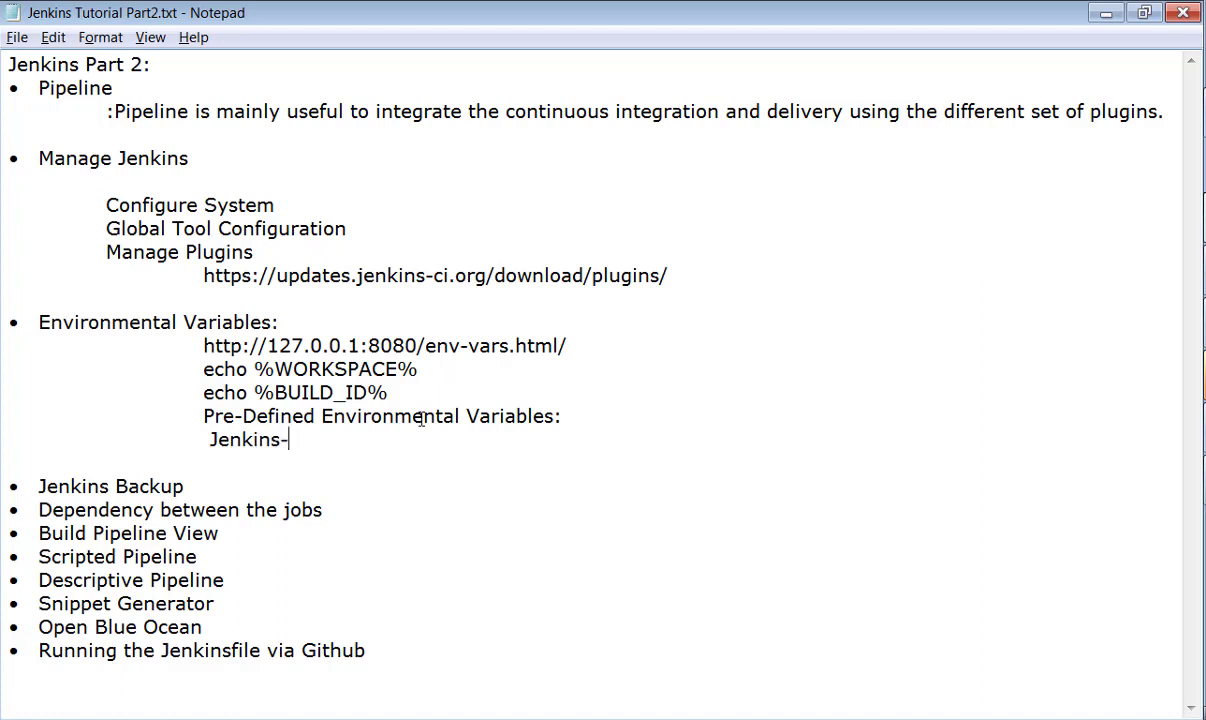
text(>ca)
key(BackSpace)
key(BackSpace)
text(MAnag)
key(BackSpace)
key(BackSpace)
key(BackSpace)
key(BackSpace)
text(anage)
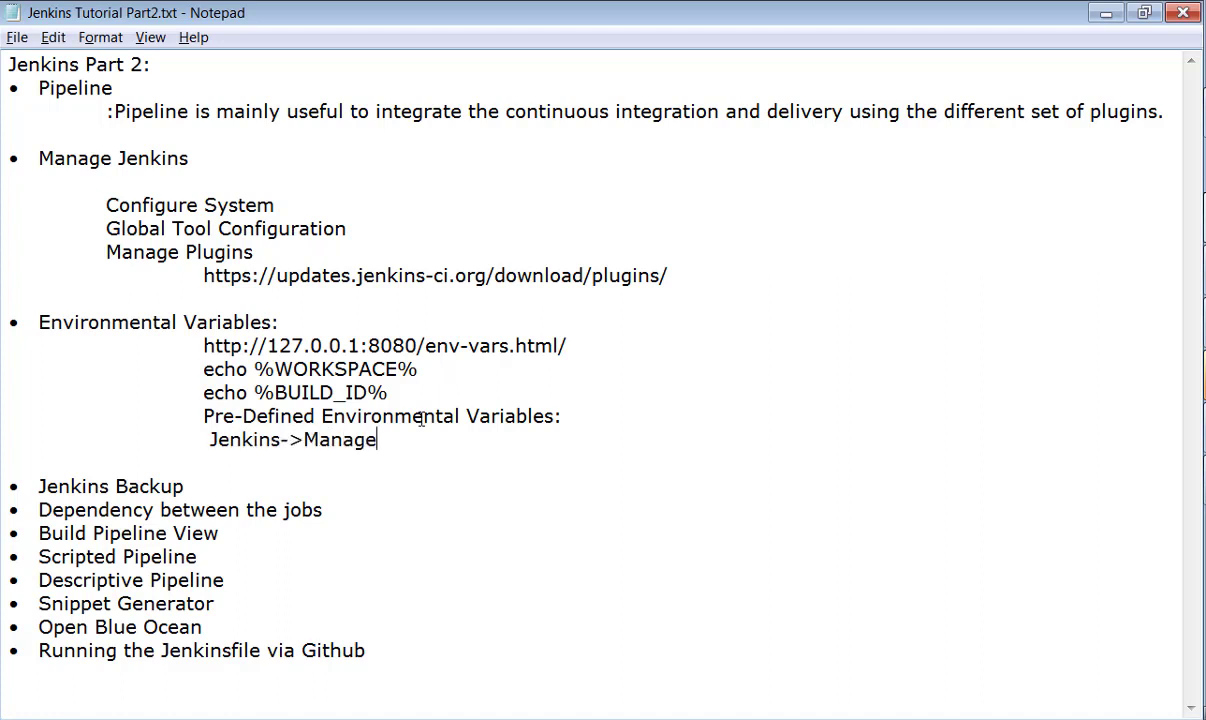
text( Jenkins-)
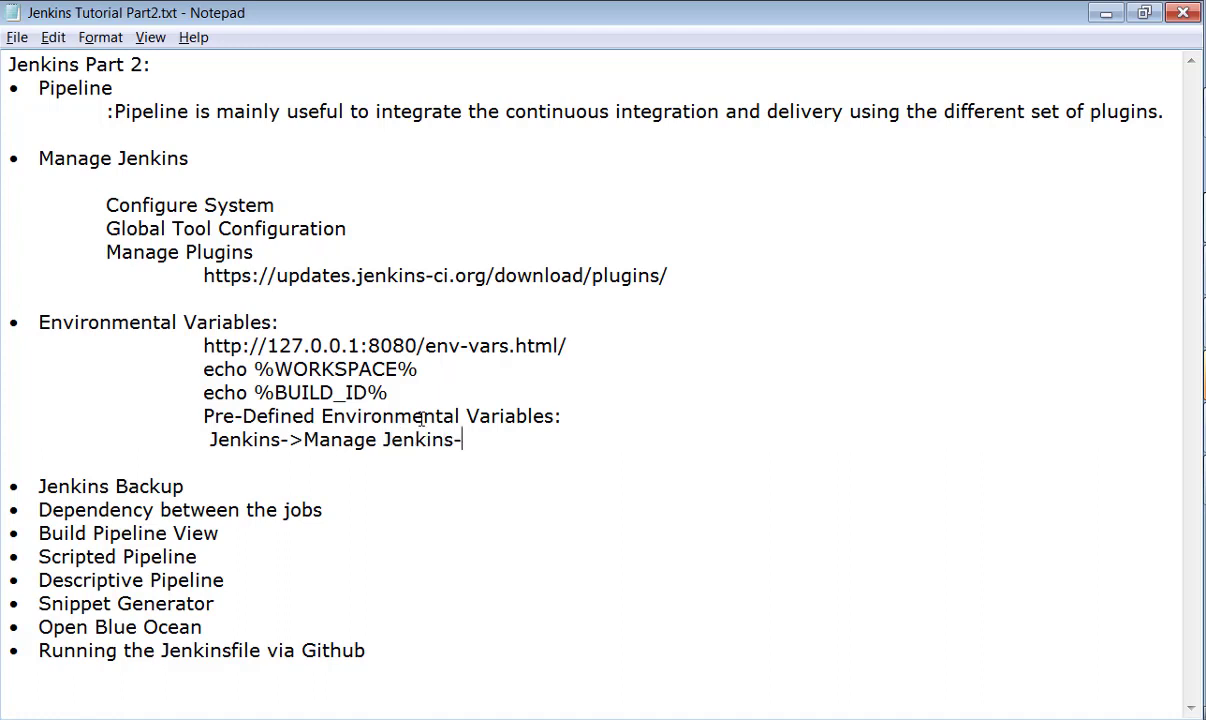
text(>Configure )
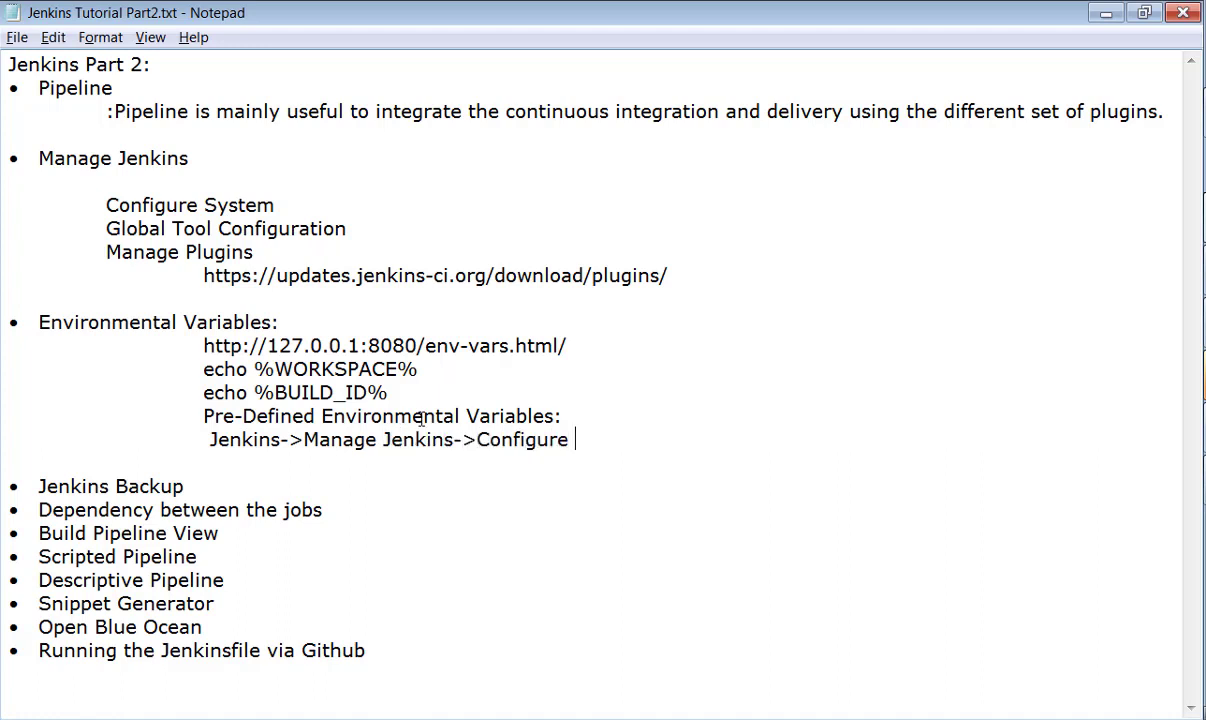
text(System)
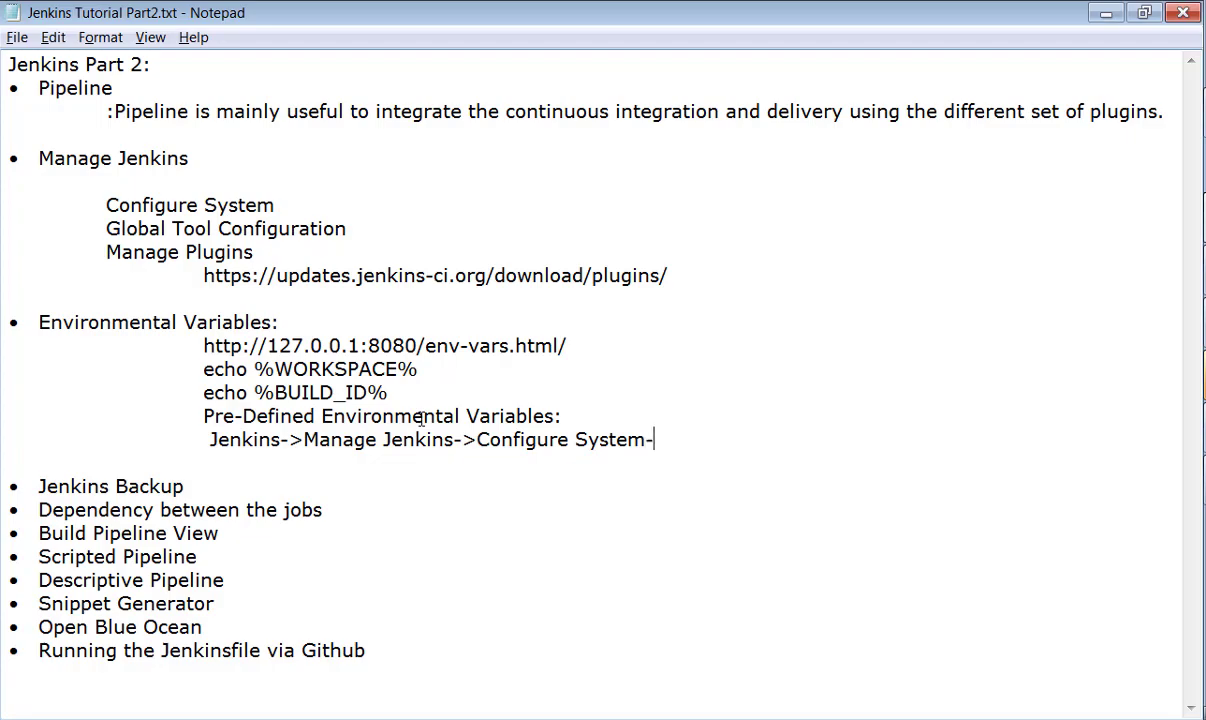
text(-)
Look up the environment variables' section name in the Jenkins system configuration and complete the path in the notes with "GlobalProperties"
key(alt+Tab)
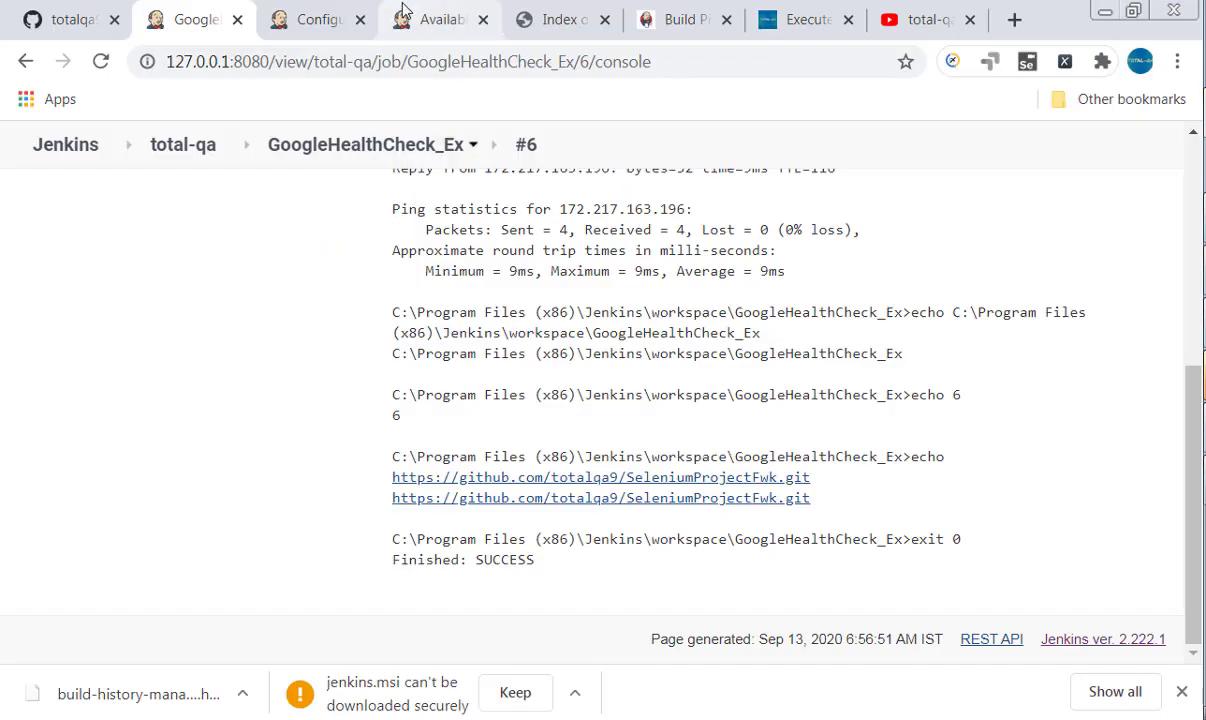
click(403, 12)
click(318, 19)
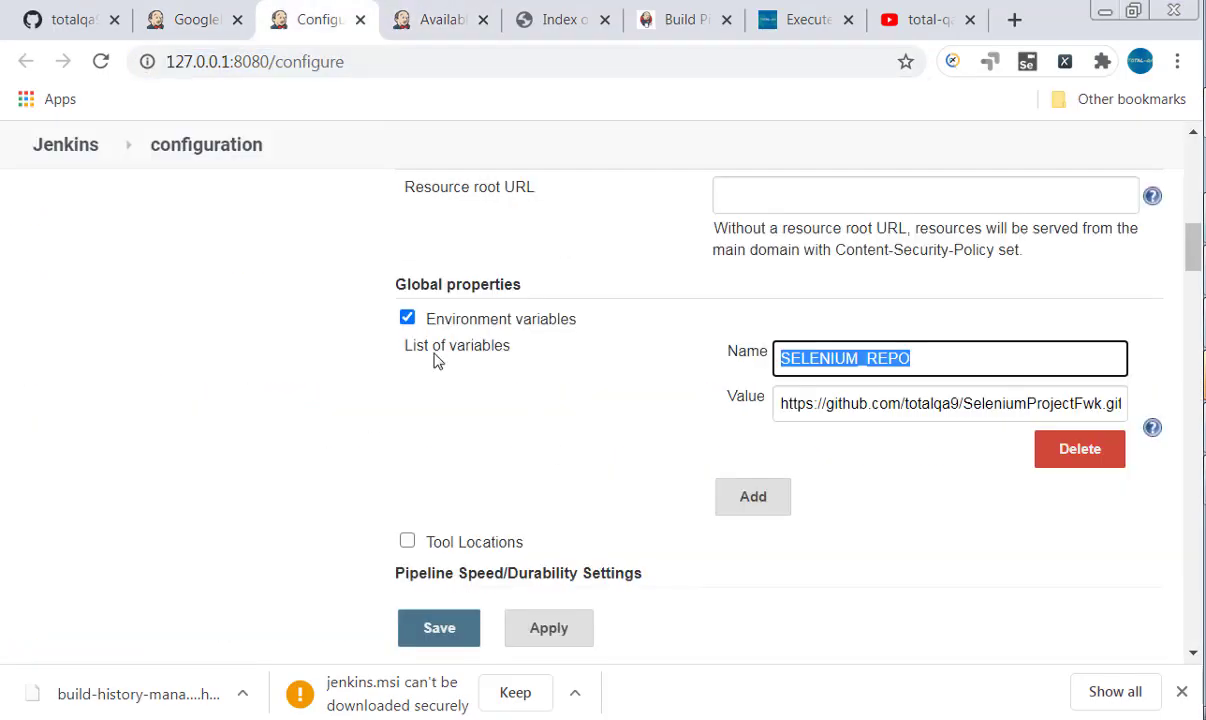
key(alt+Tab)
text(Gl)
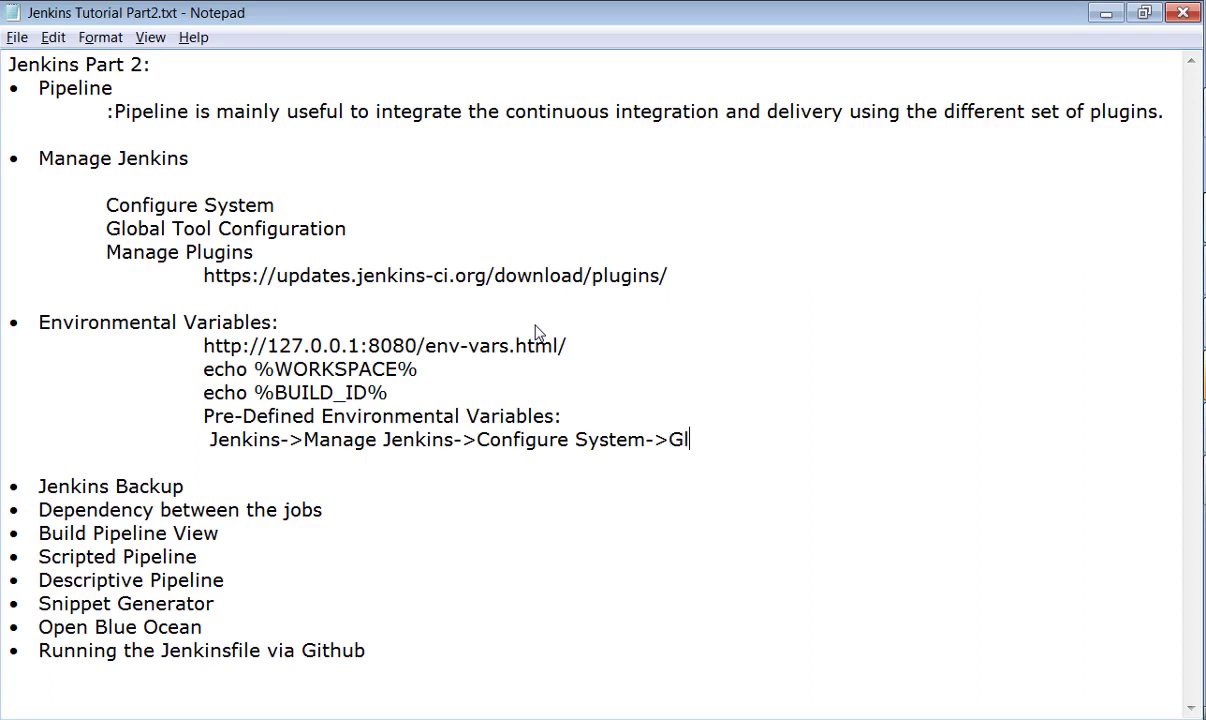
text(obalProperties)
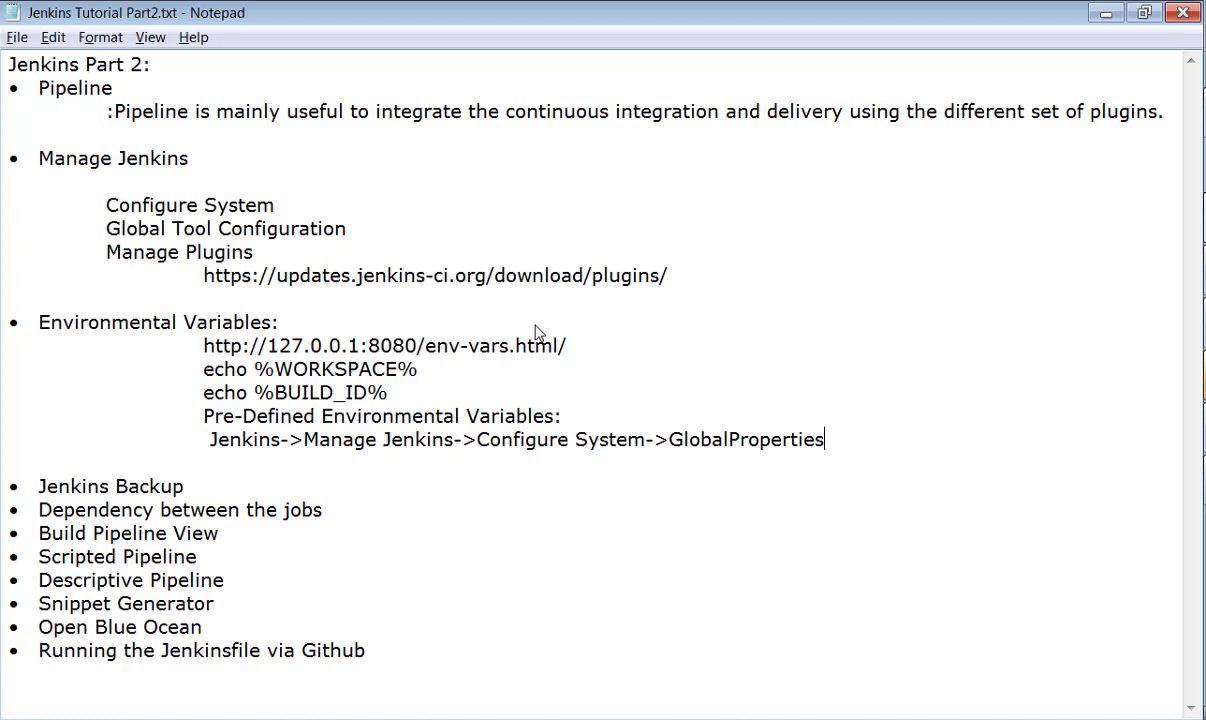
Add an indented line "echo %SELENIUM_REPO%" below the navigation path and save the notes
key(Return)
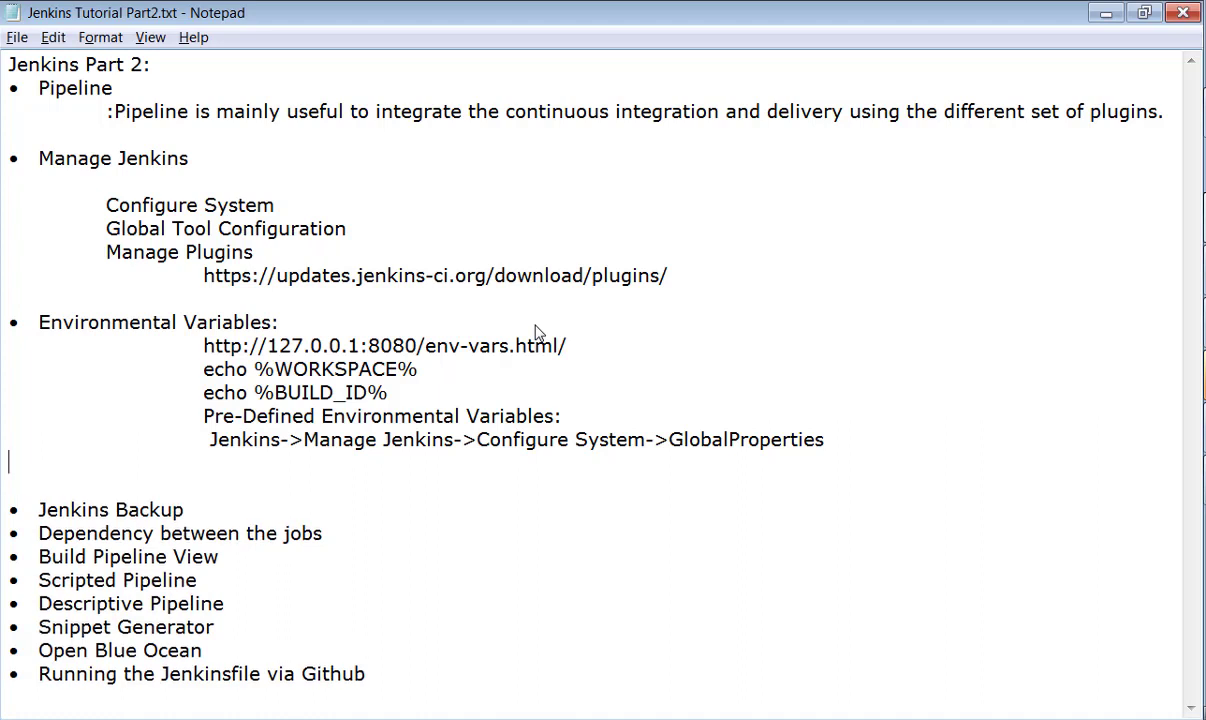
key(Tab)
text(echo %SEL)
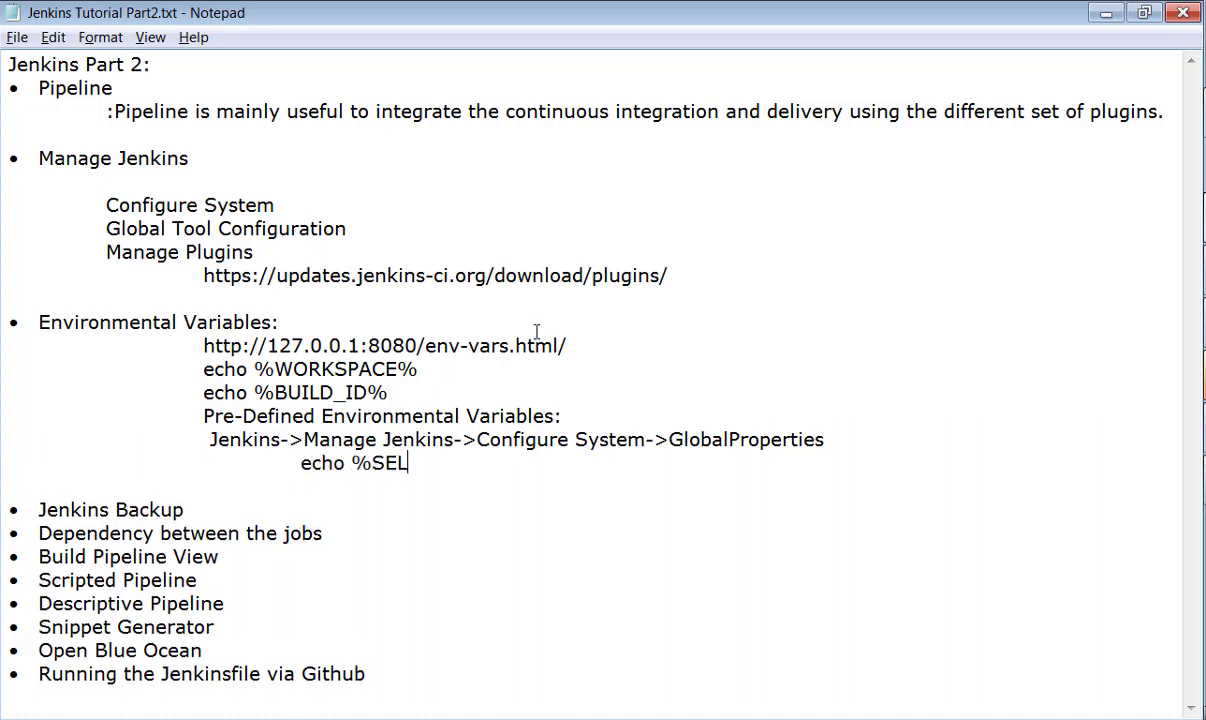
text(ENIUM_RE)
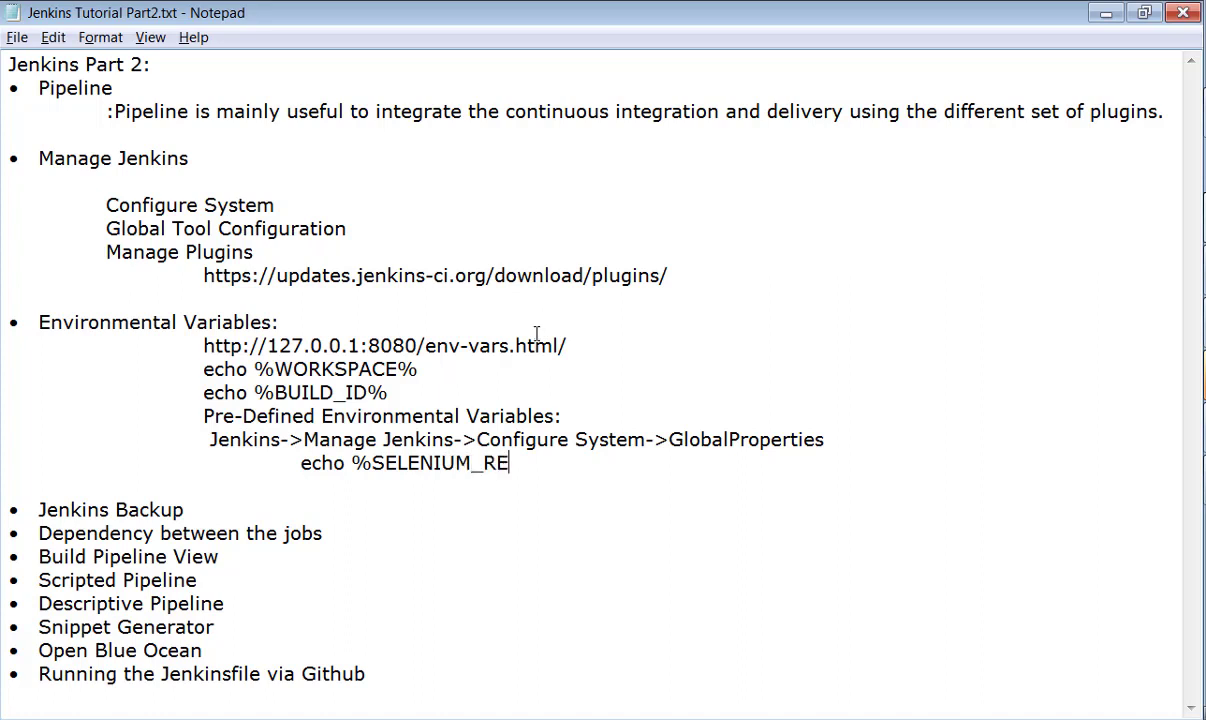
text(PO%)
key(alt+f)
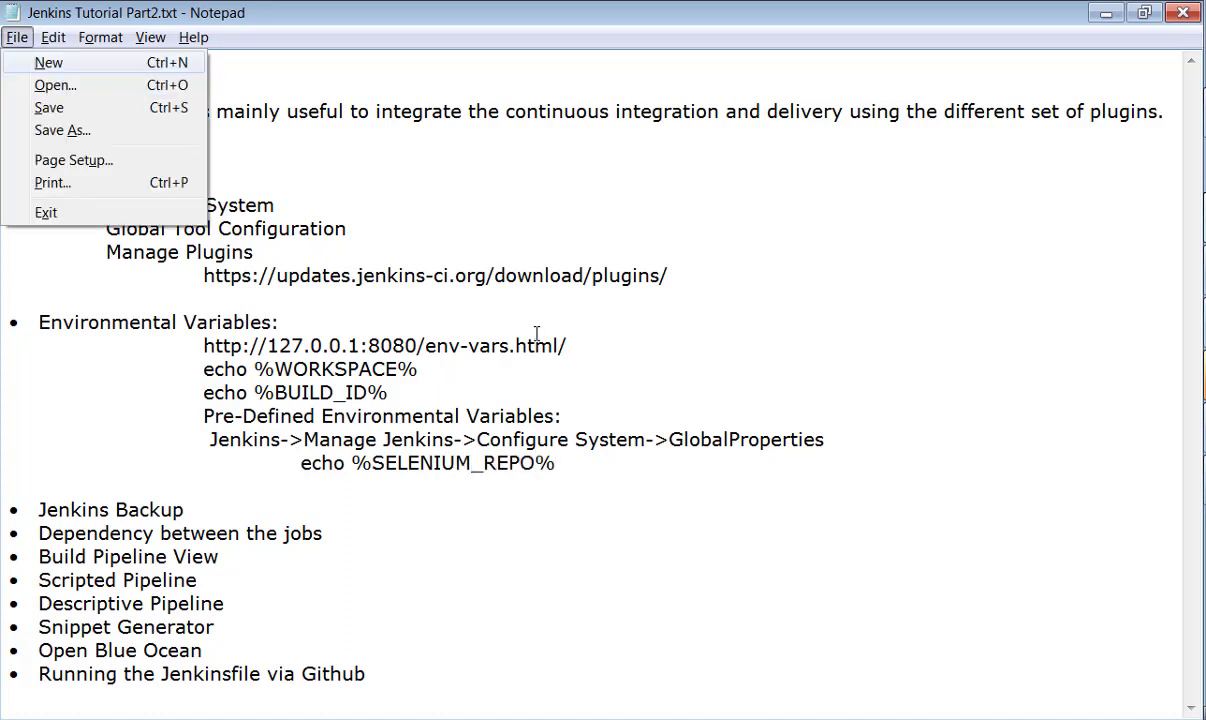
key(s)
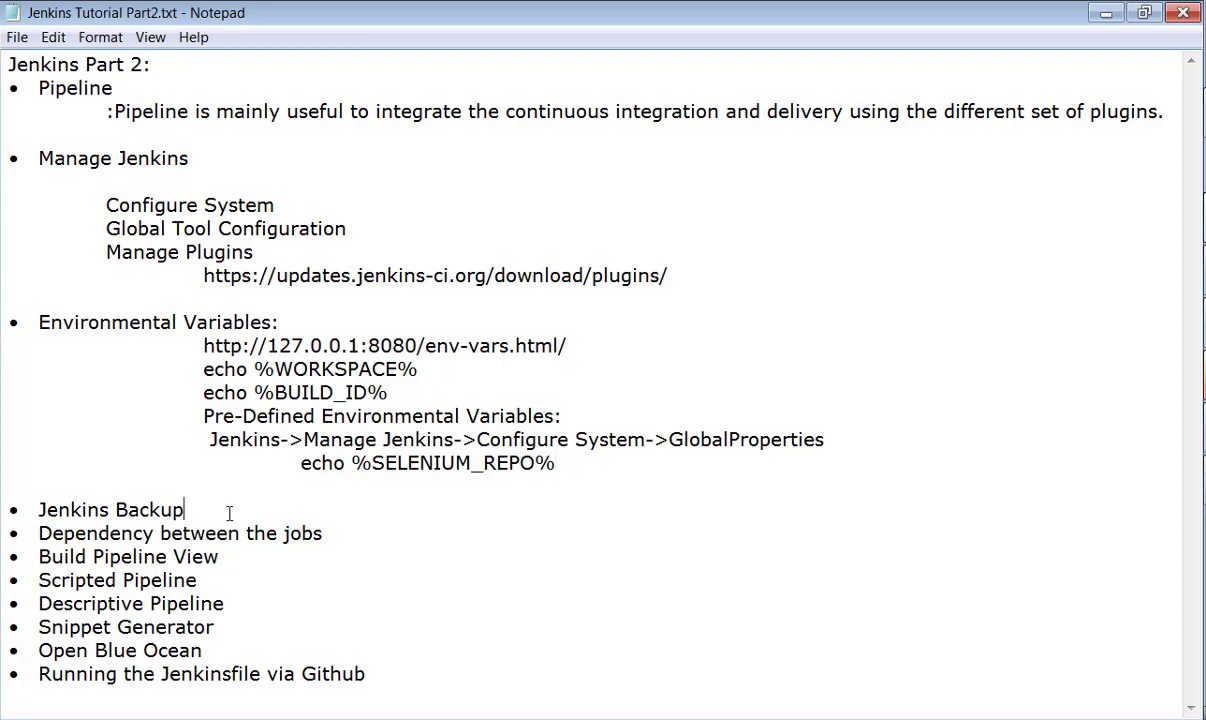
Add a colon and a new line after Jenkins Backup in the notes, and locate the home directory in the Jenkins system configuration
text(:)
key(Return)
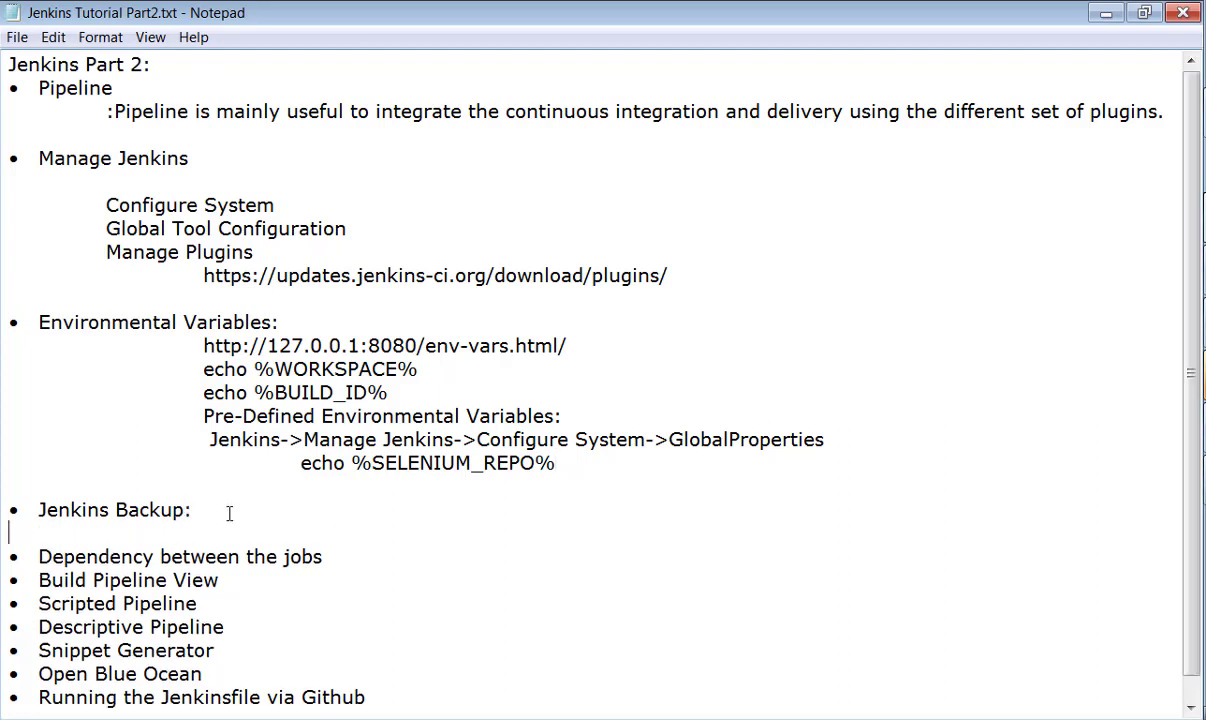
click(1106, 12)
scroll(484, 332, up, 10)
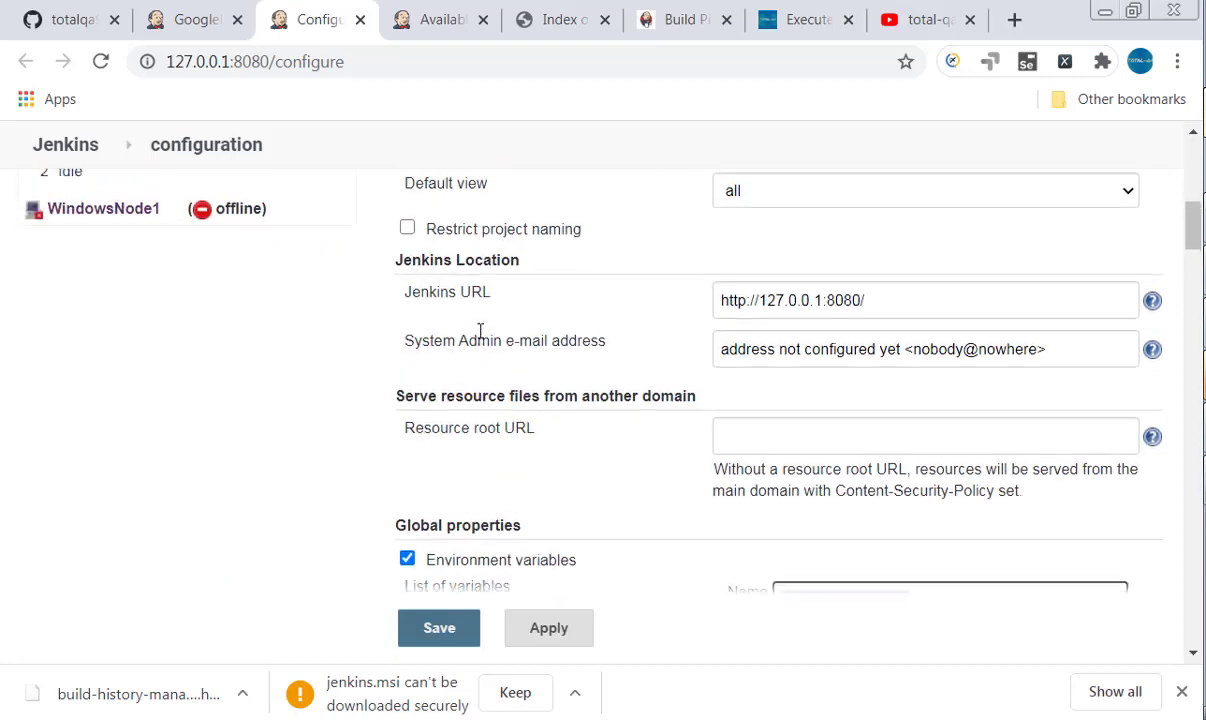
scroll(480, 332, up, 4)
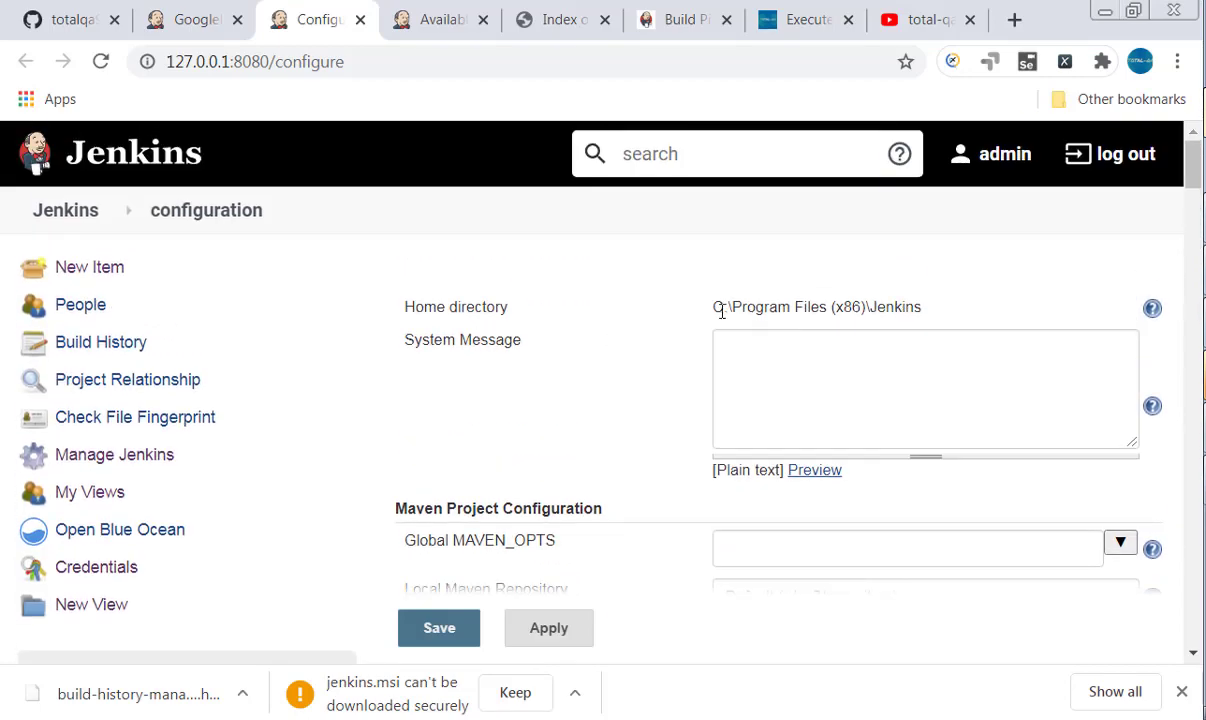
drag(711, 307, 925, 315)
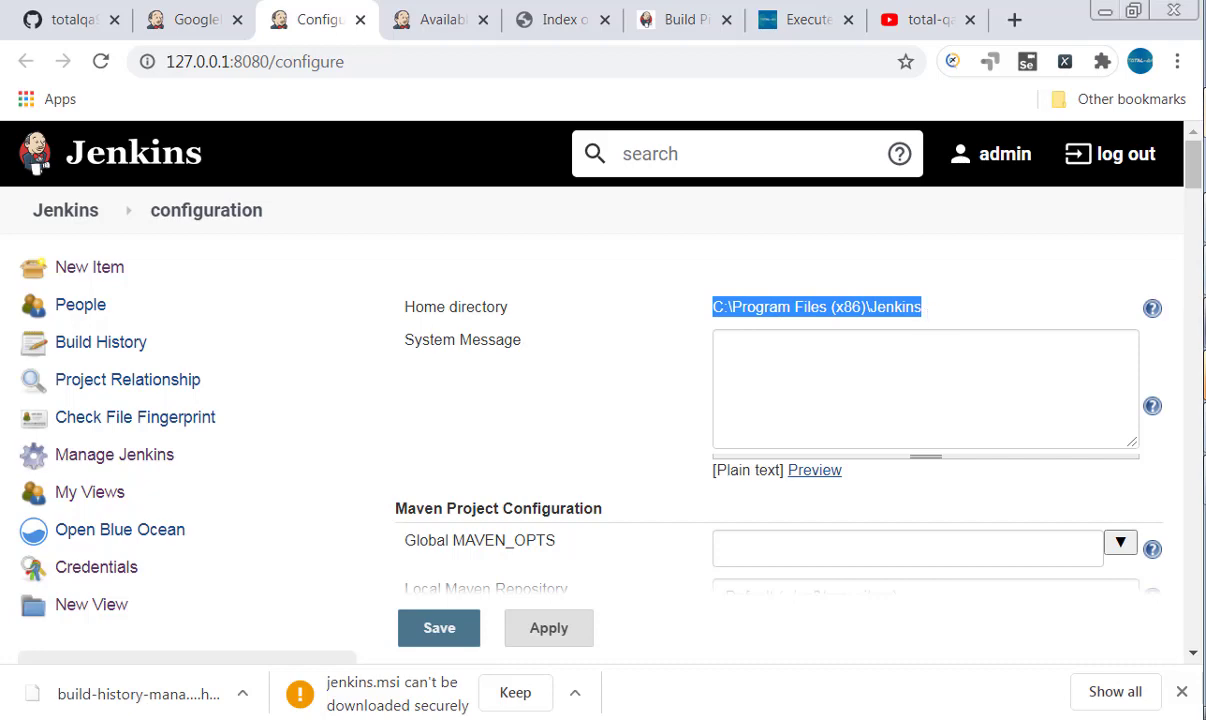
Copy the folder path C:\Program Files (x86)\Jenkins from Windows Explorer and paste it under Jenkins Backup in the Notepad notes
key(alt+Tab)
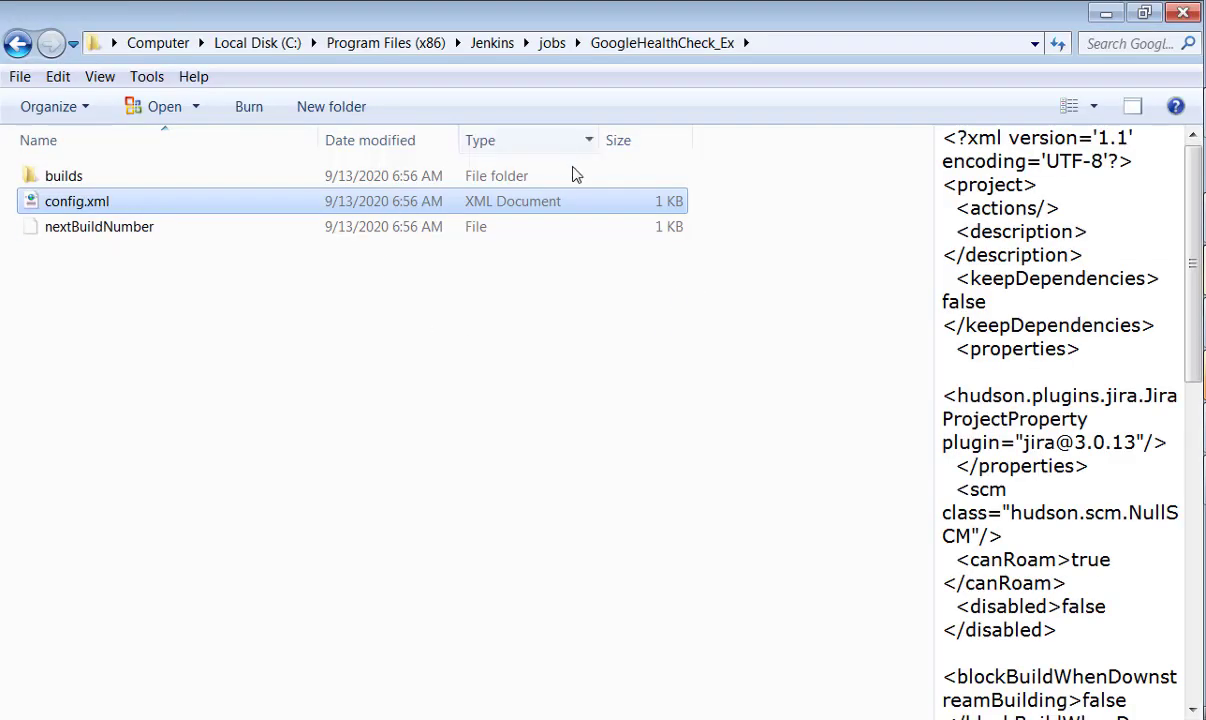
click(492, 43)
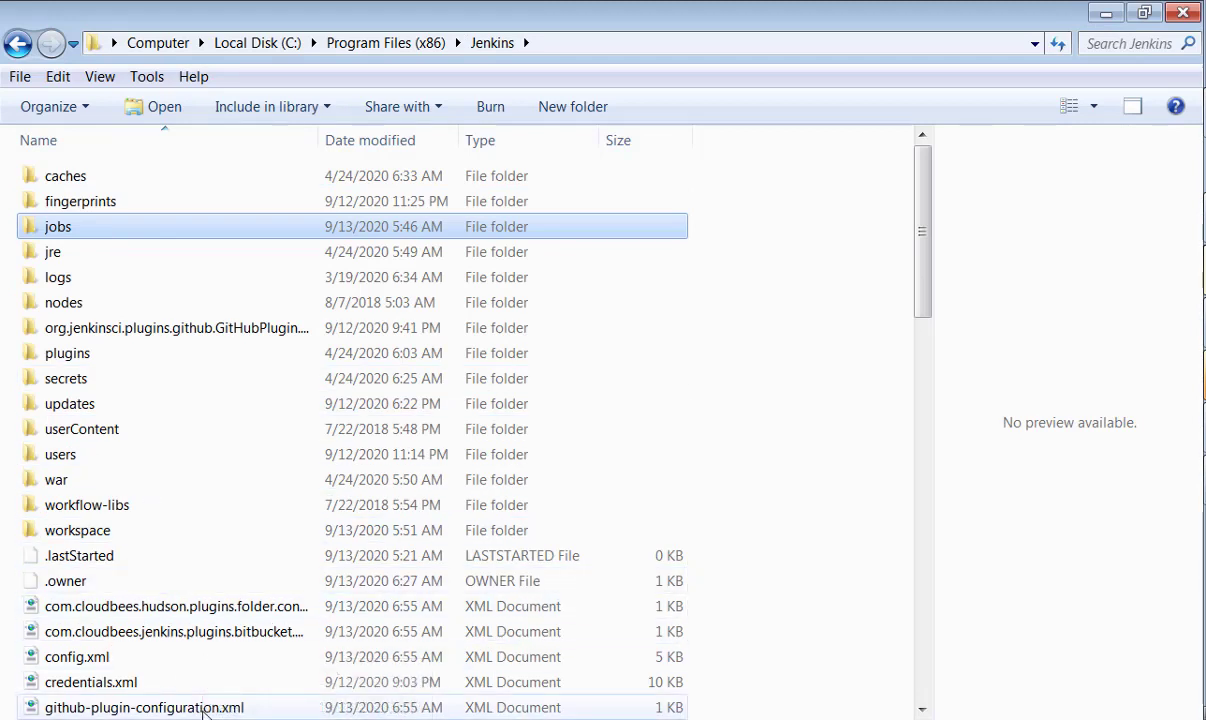
click(735, 42)
key(ctrl+c)
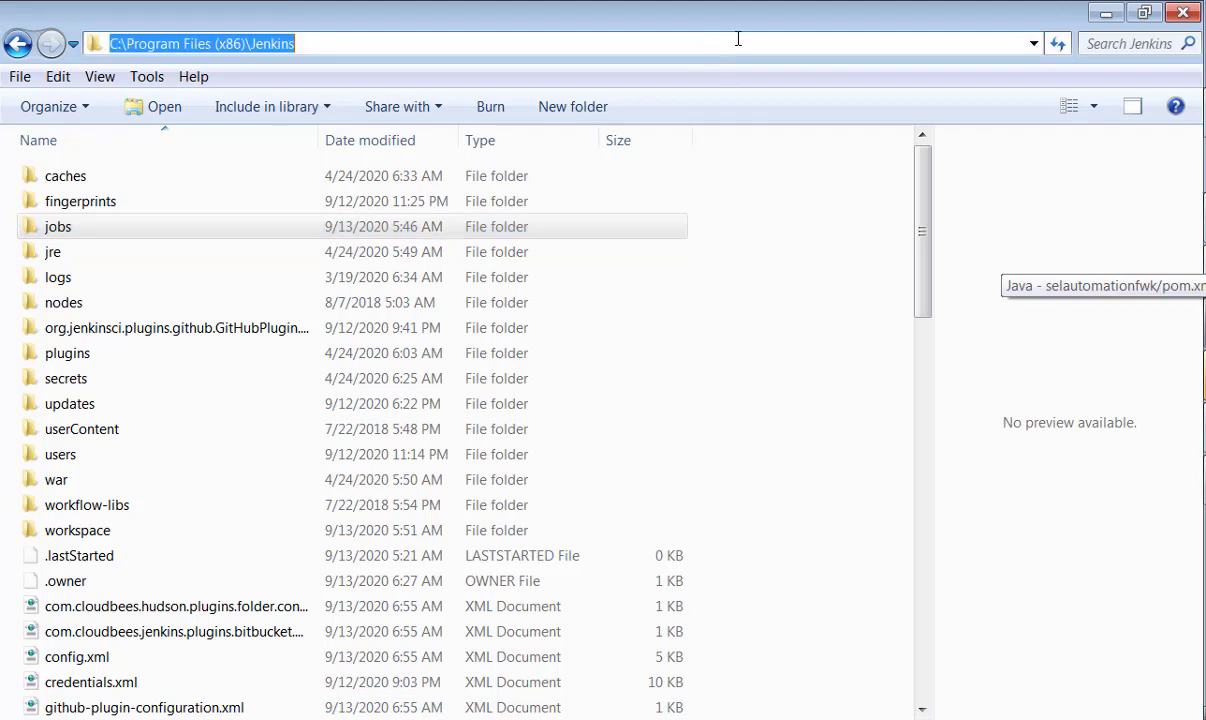
click(18, 44)
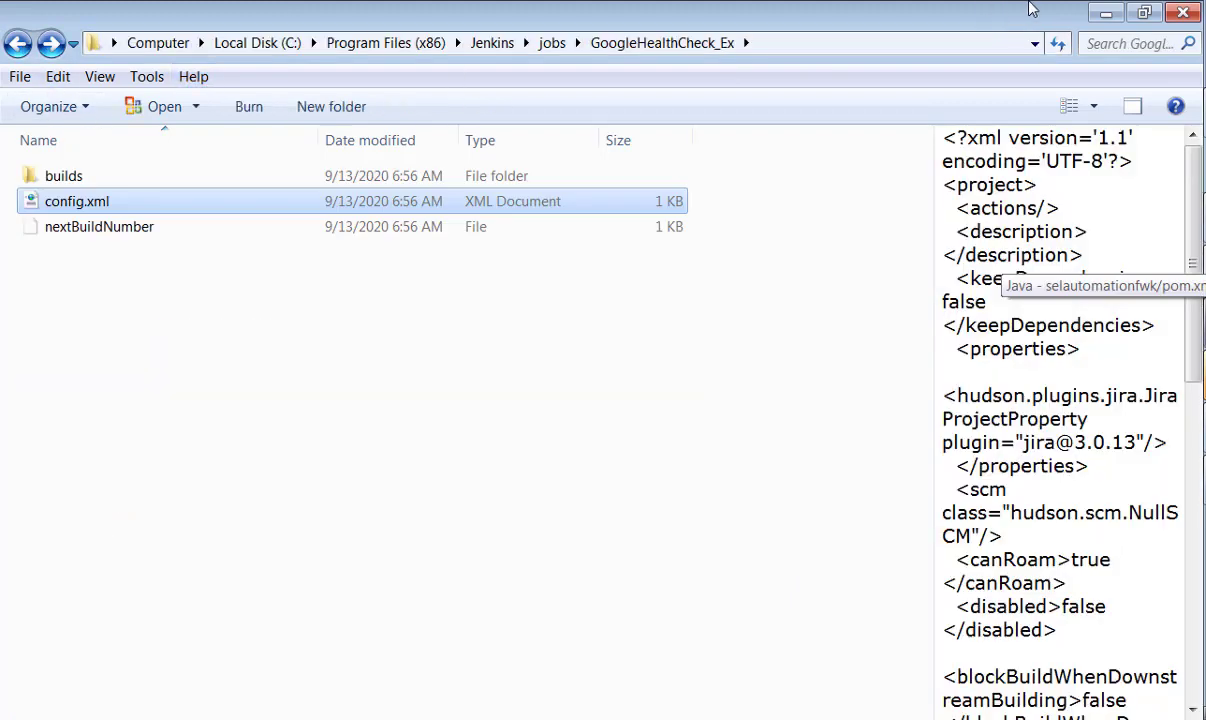
key(alt+Tab)
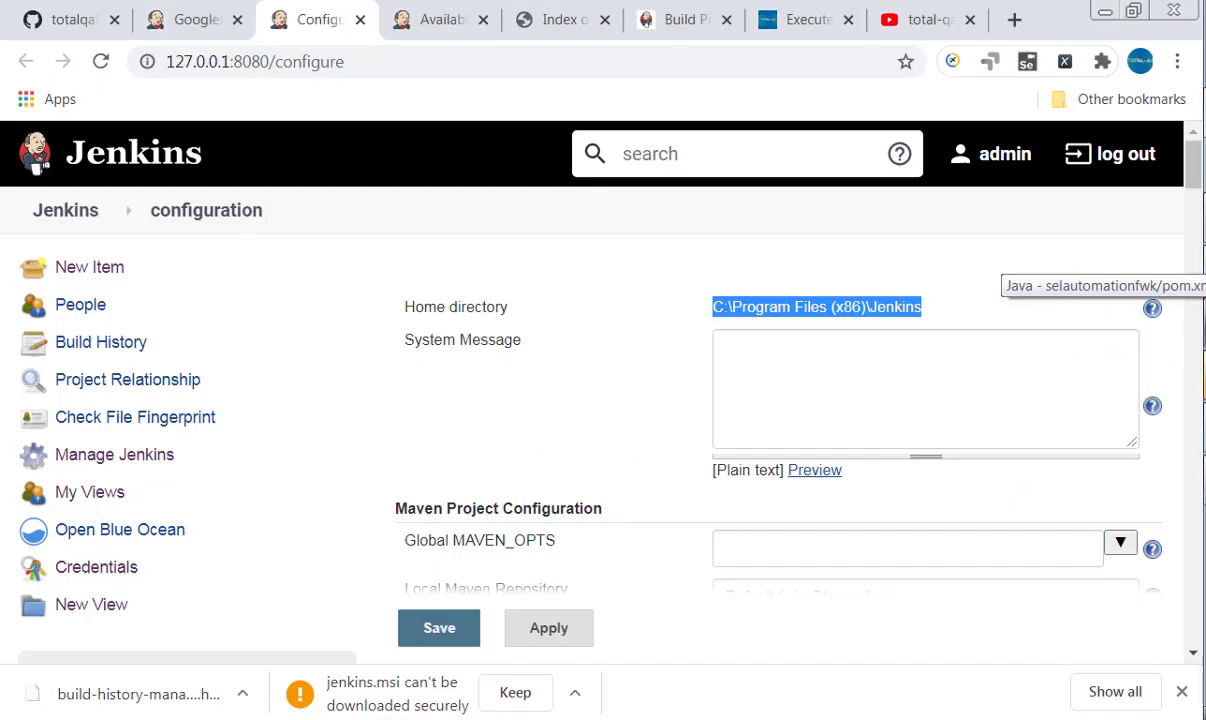
key(alt+Tab)
key(ctrl+v)
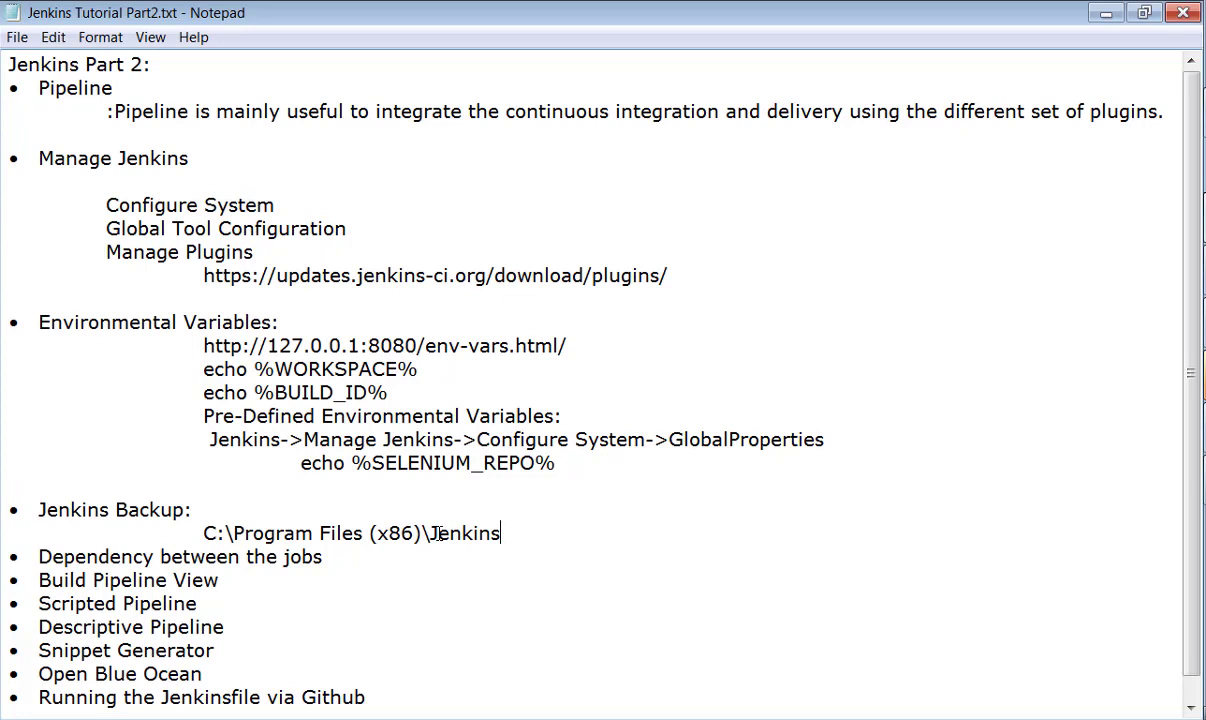
Add a colon after Dependency between the jobs and an indented line below: "Google Health Check: To validate google website is up and running."
scroll(370, 530, down, 1)
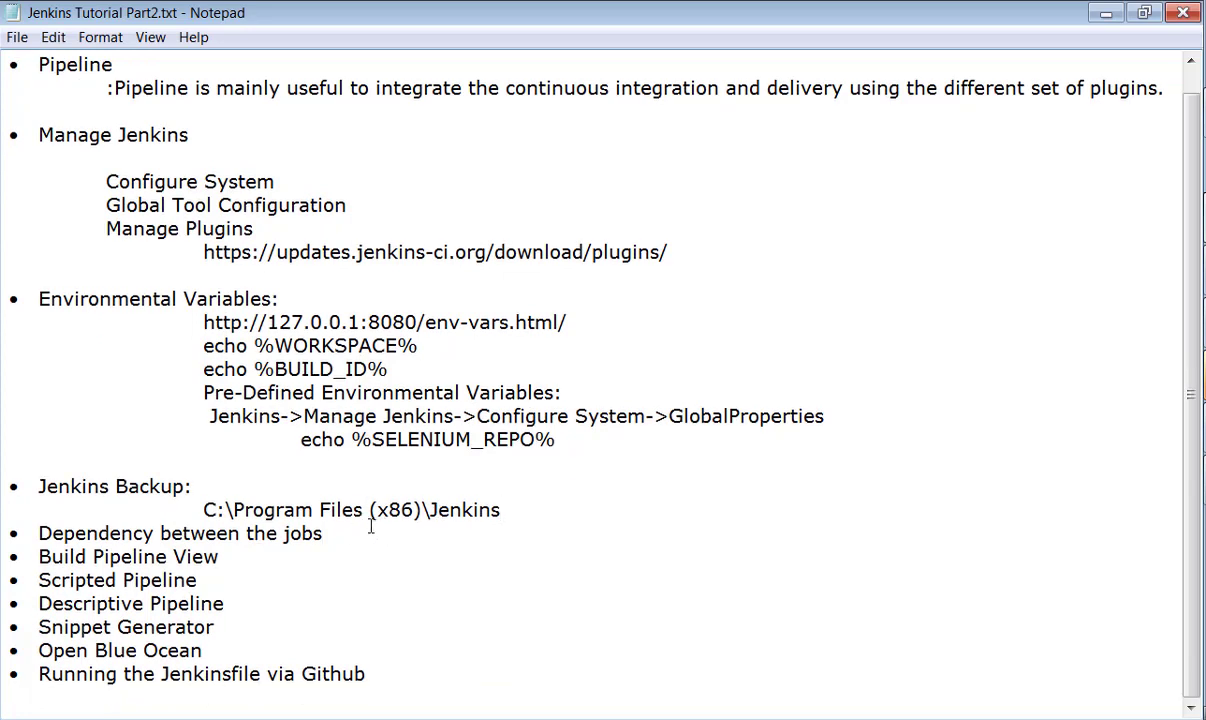
key(Return)
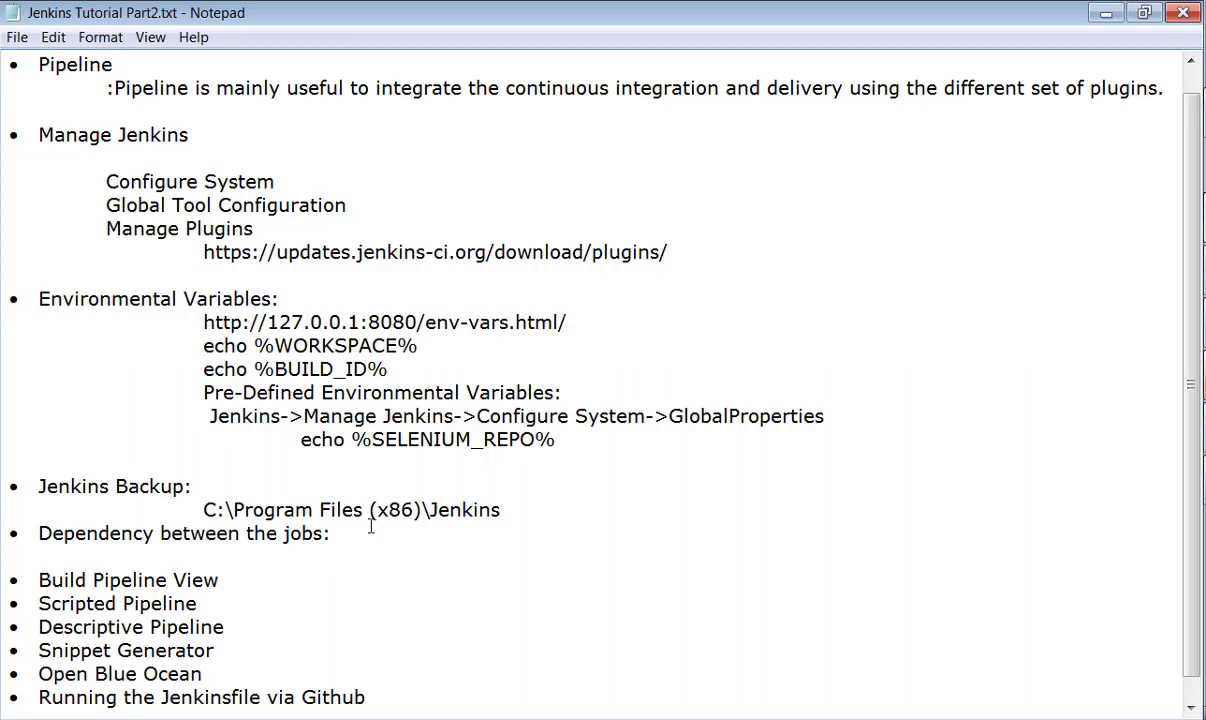
text(Google Health C)
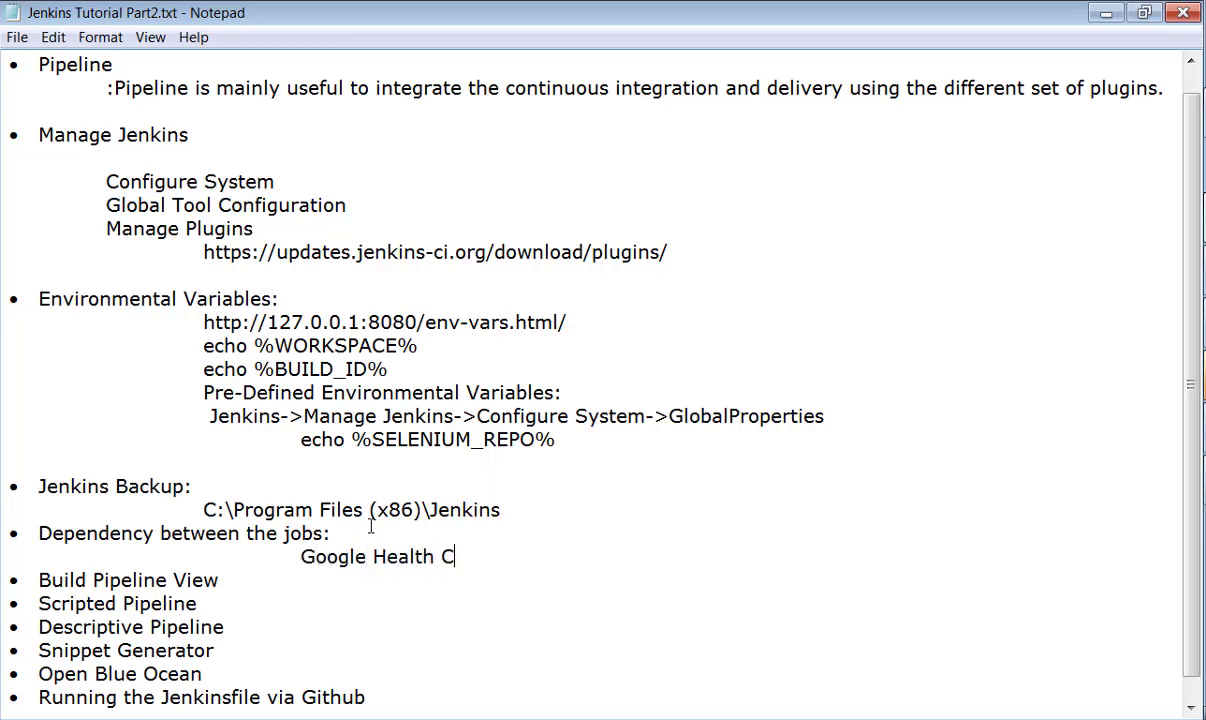
text(heck: To validate goo)
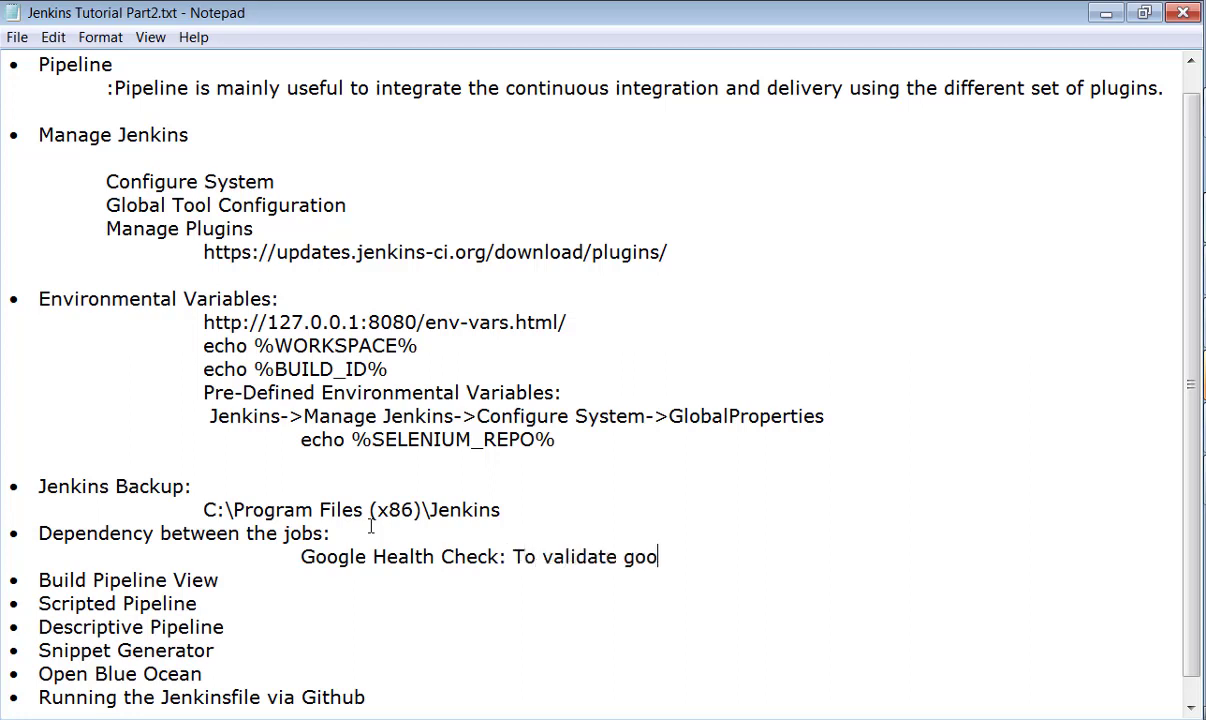
text(gle websi)
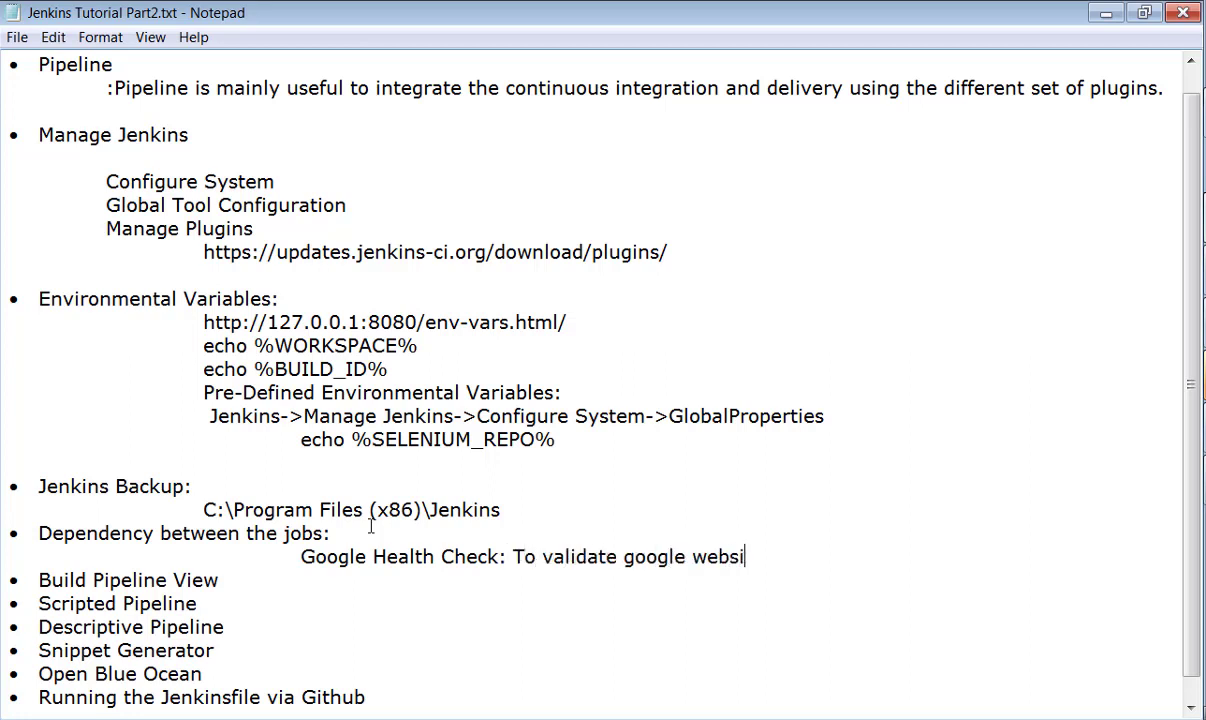
text(te is up and ru)
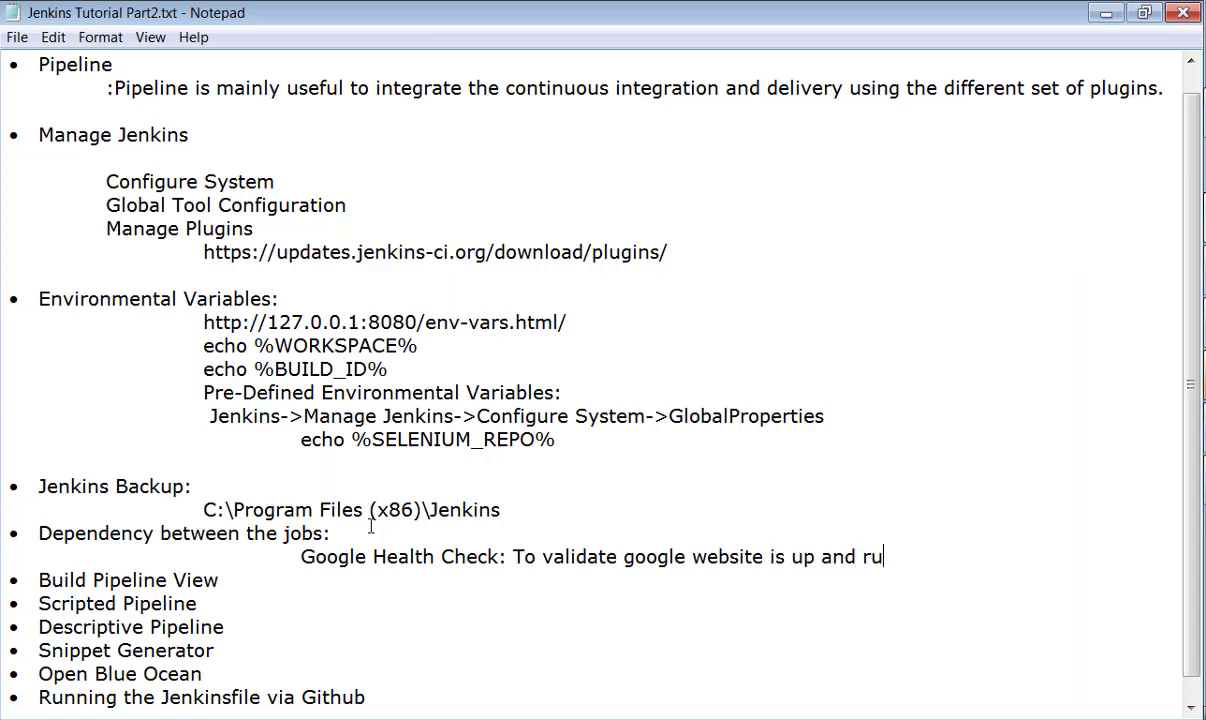
text(nning.)
Add a further indented line "+--- Execute Regression tests on Google" below the Google Health Check line in the notes
key(Return)
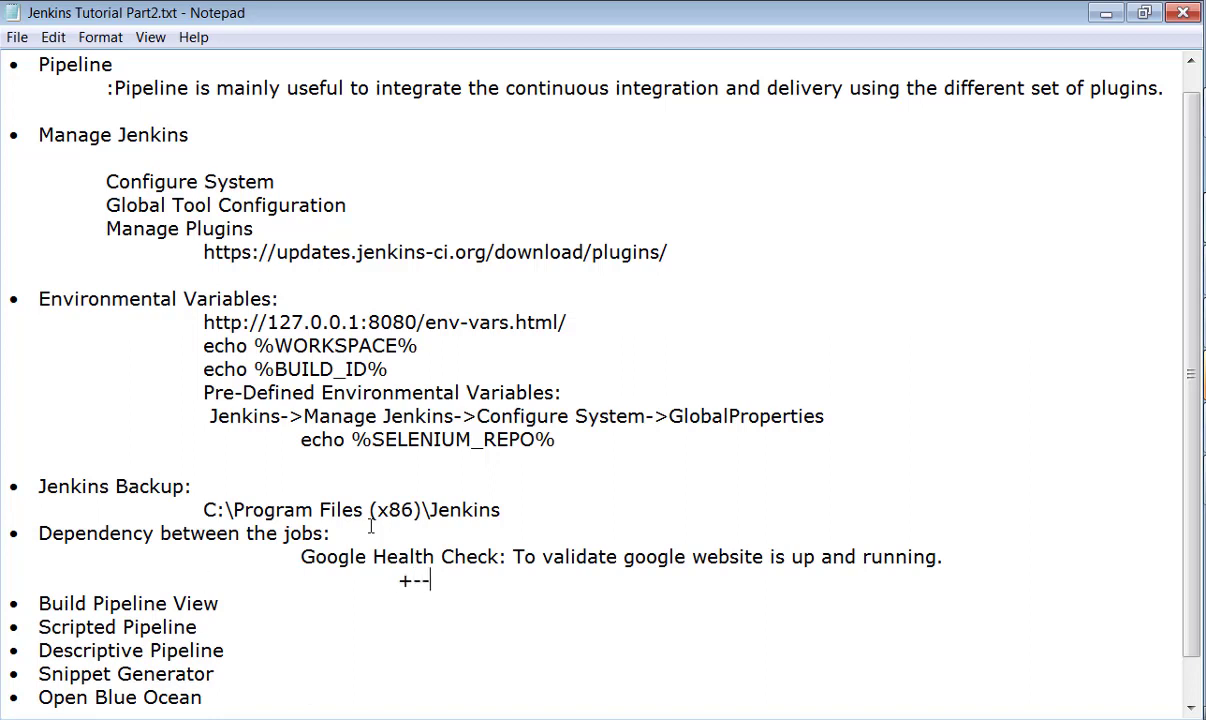
text(+--- Execute)
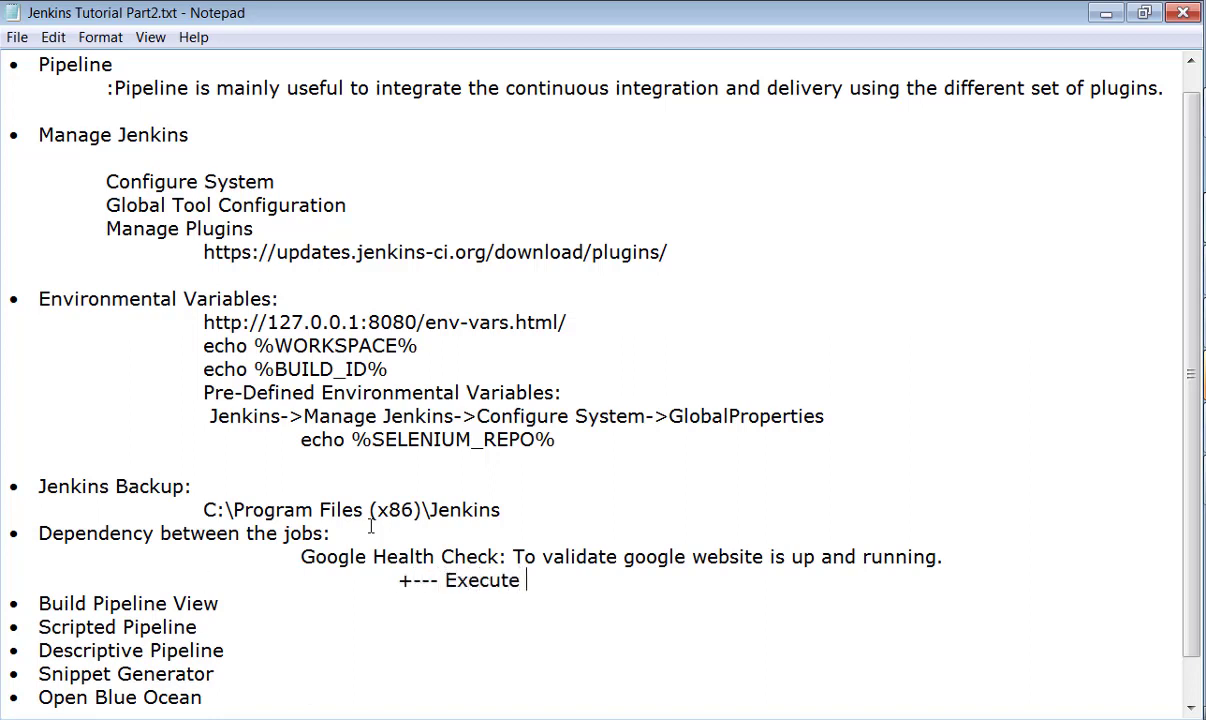
text( Regressi)
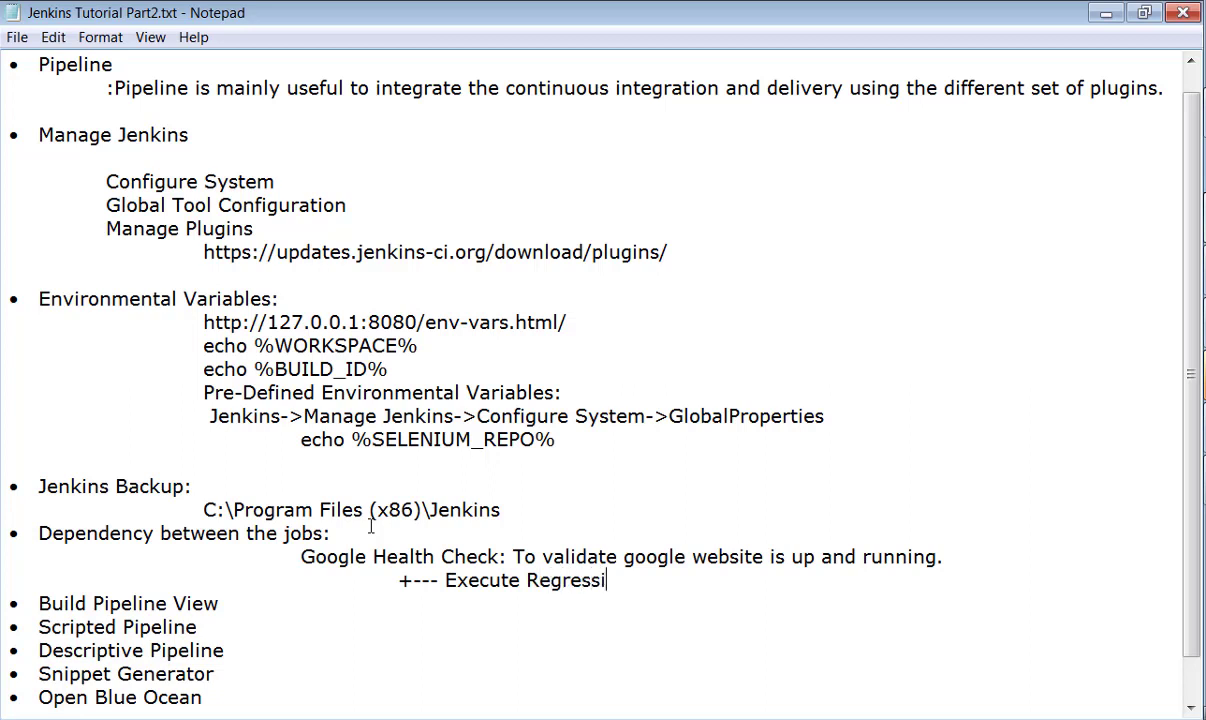
text(on tests on )
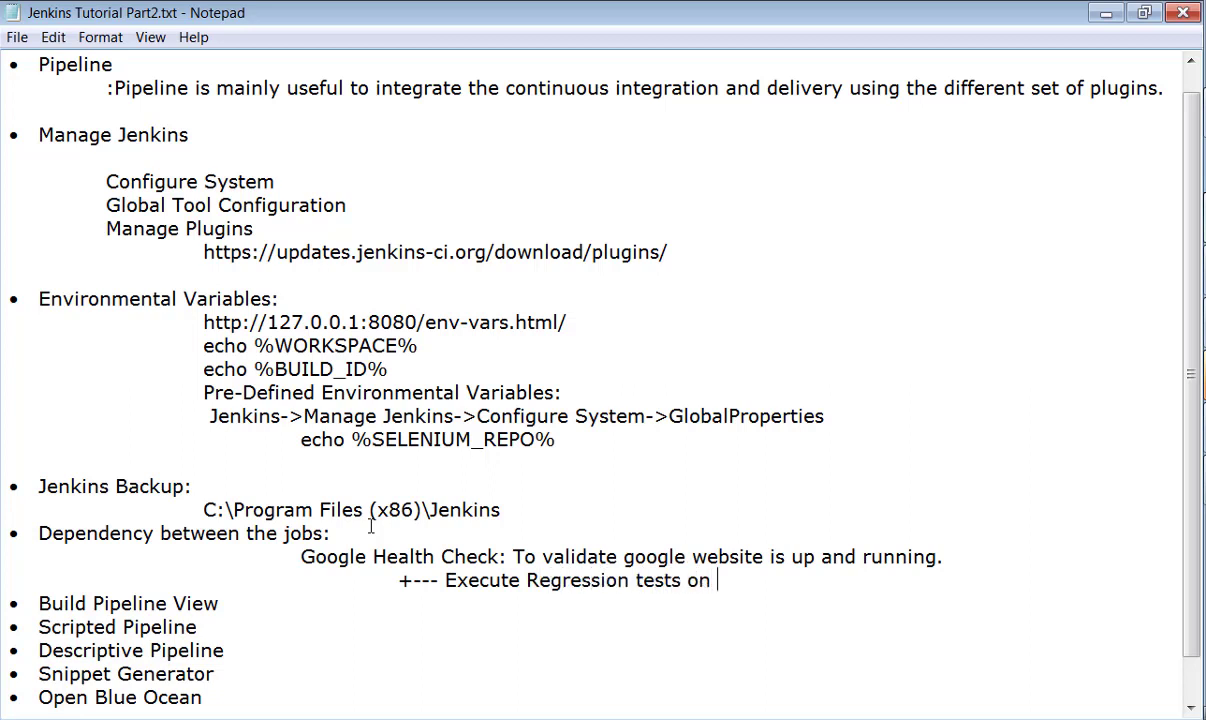
text(Google)
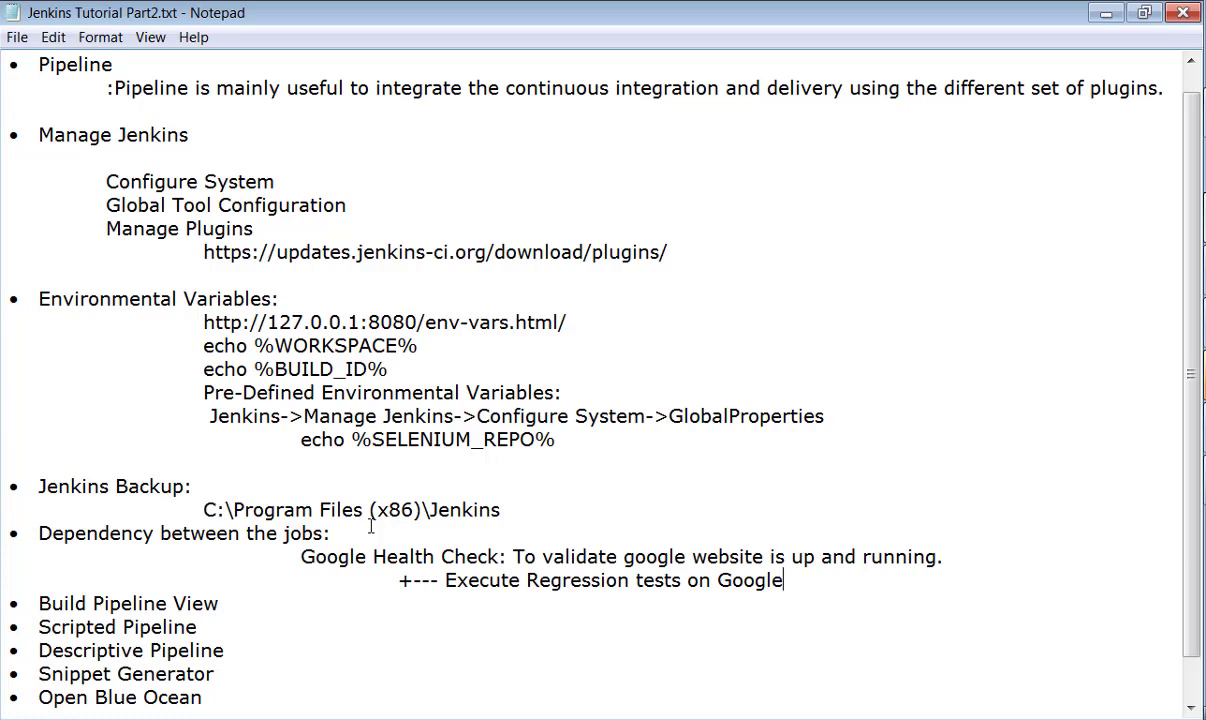
Switch to Jenkins in Chrome and open the configuration of the GoogleHealthCheck_Ex job from the total-qa view
key(alt+Tab)
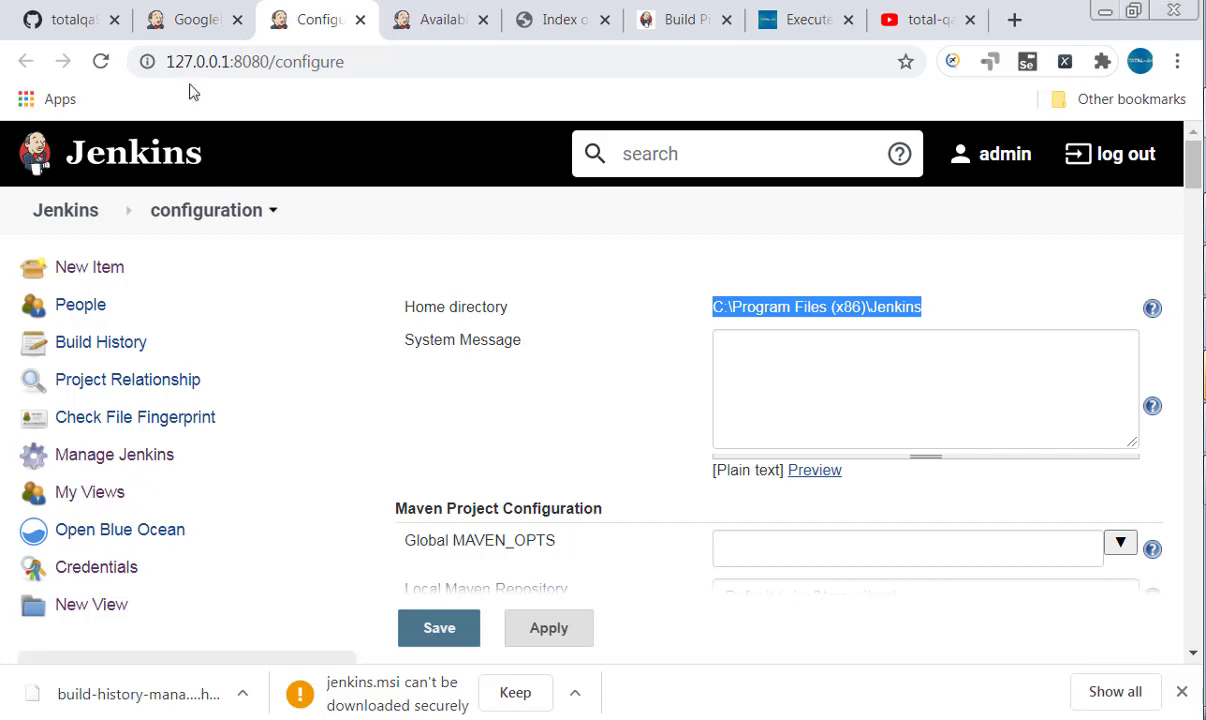
click(190, 20)
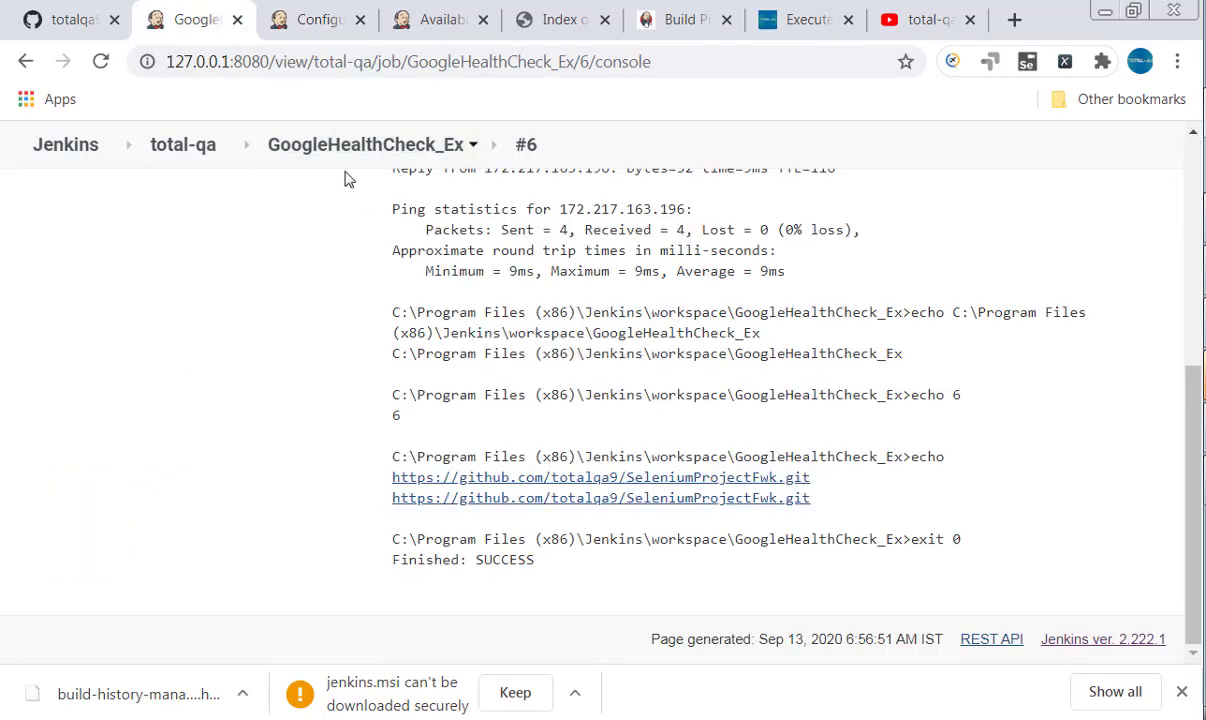
click(172, 148)
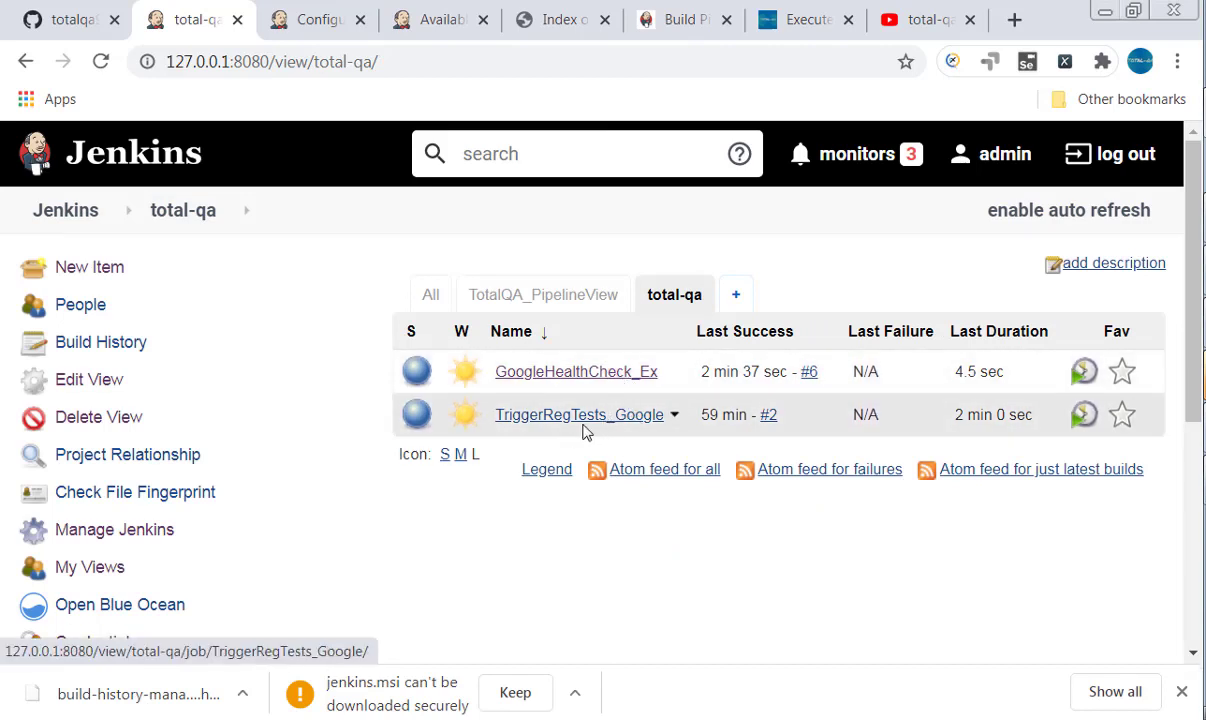
click(619, 375)
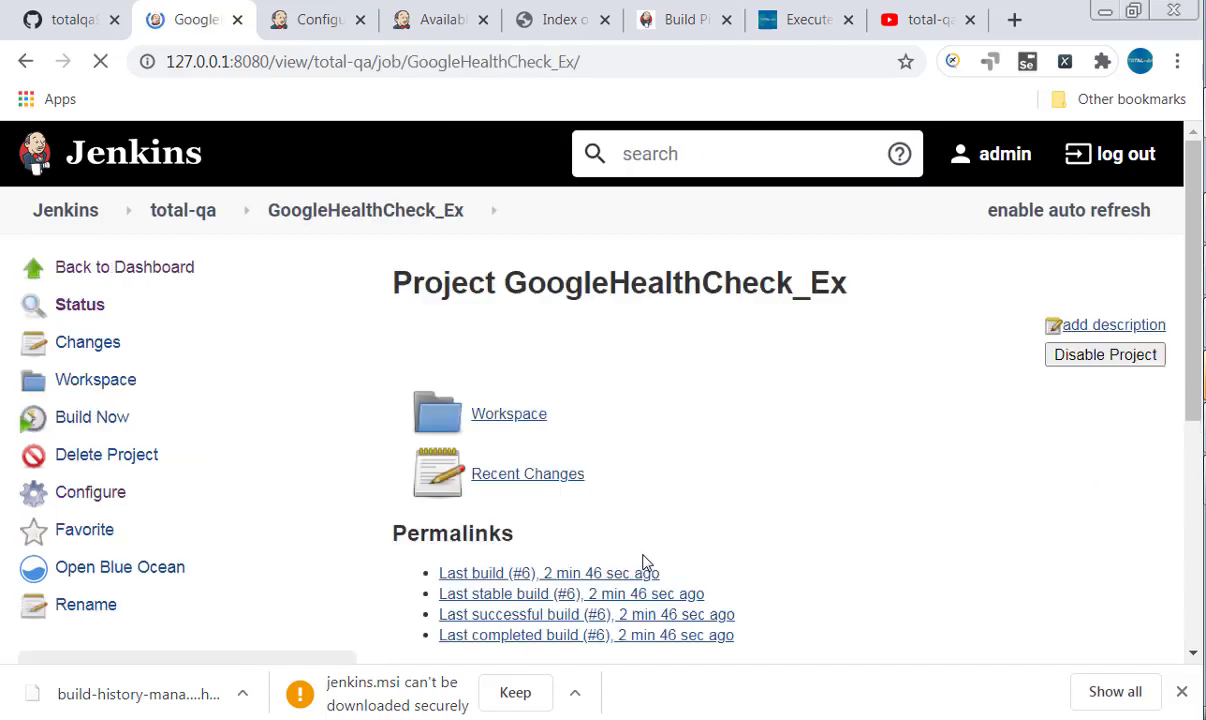
click(94, 490)
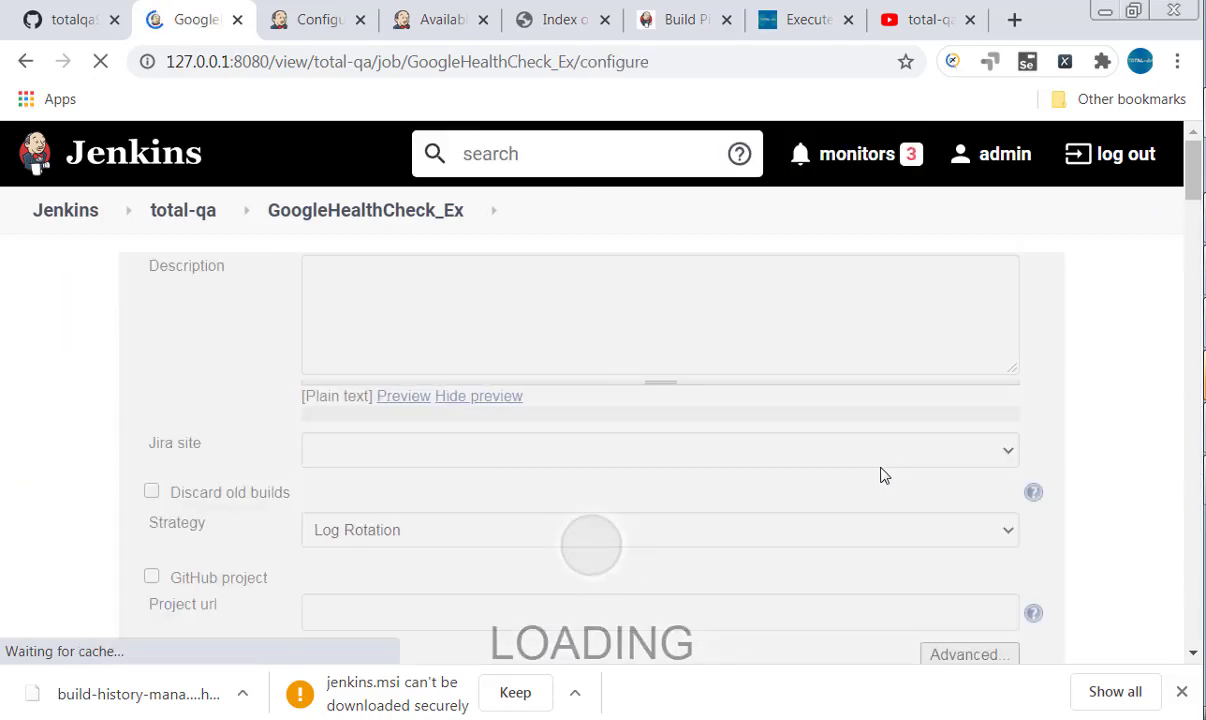
Add a "Build other projects" post-build action to the GoogleHealthCheck_Ex job
scroll(878, 477, down, 5)
scroll(881, 480, down, 10)
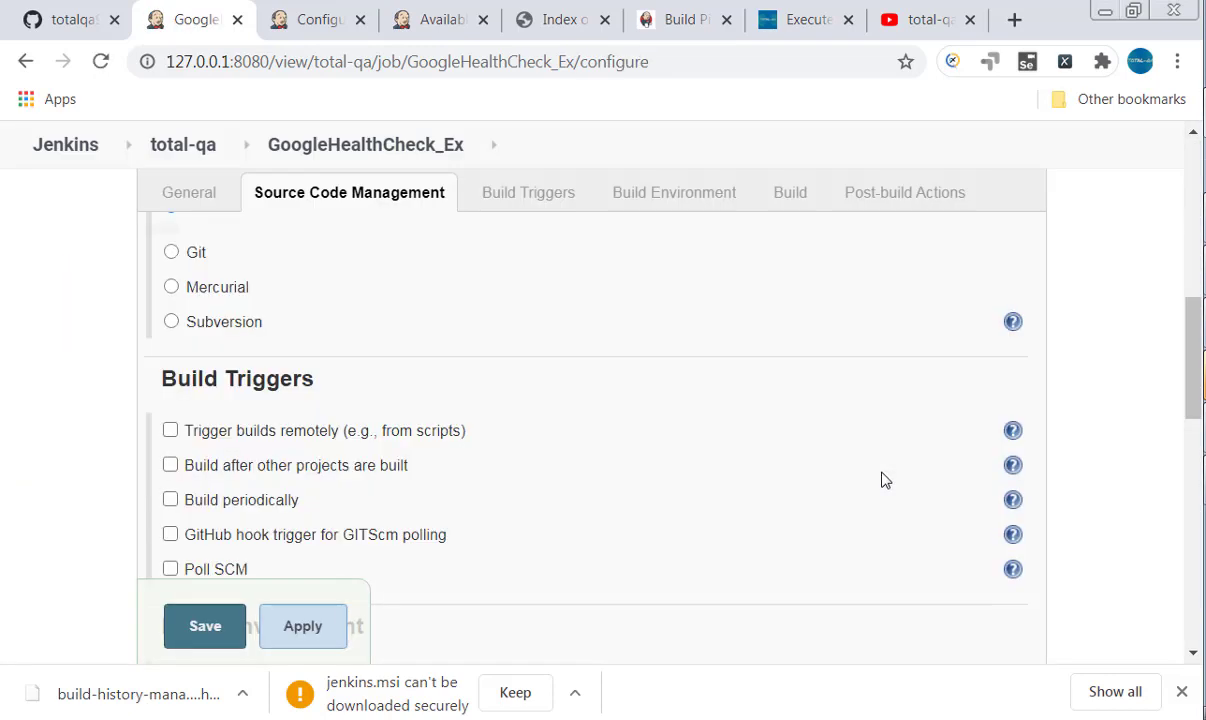
scroll(881, 483, down, 5)
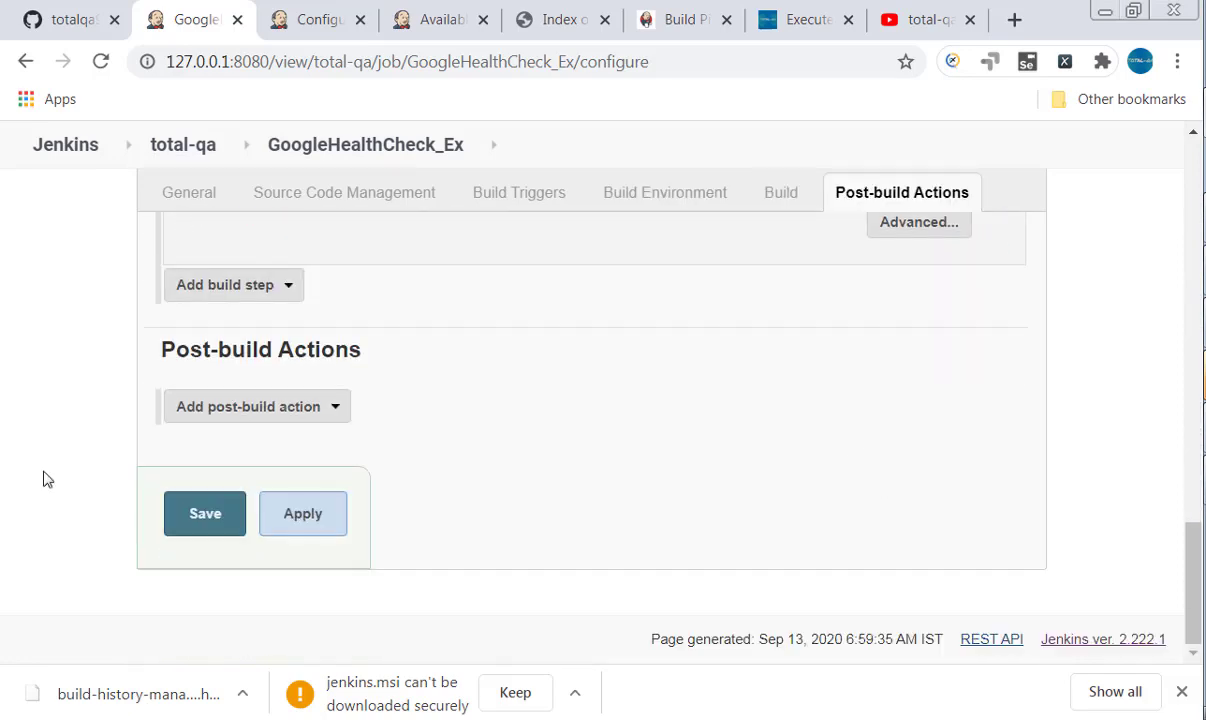
click(220, 414)
scroll(222, 420, down, 2)
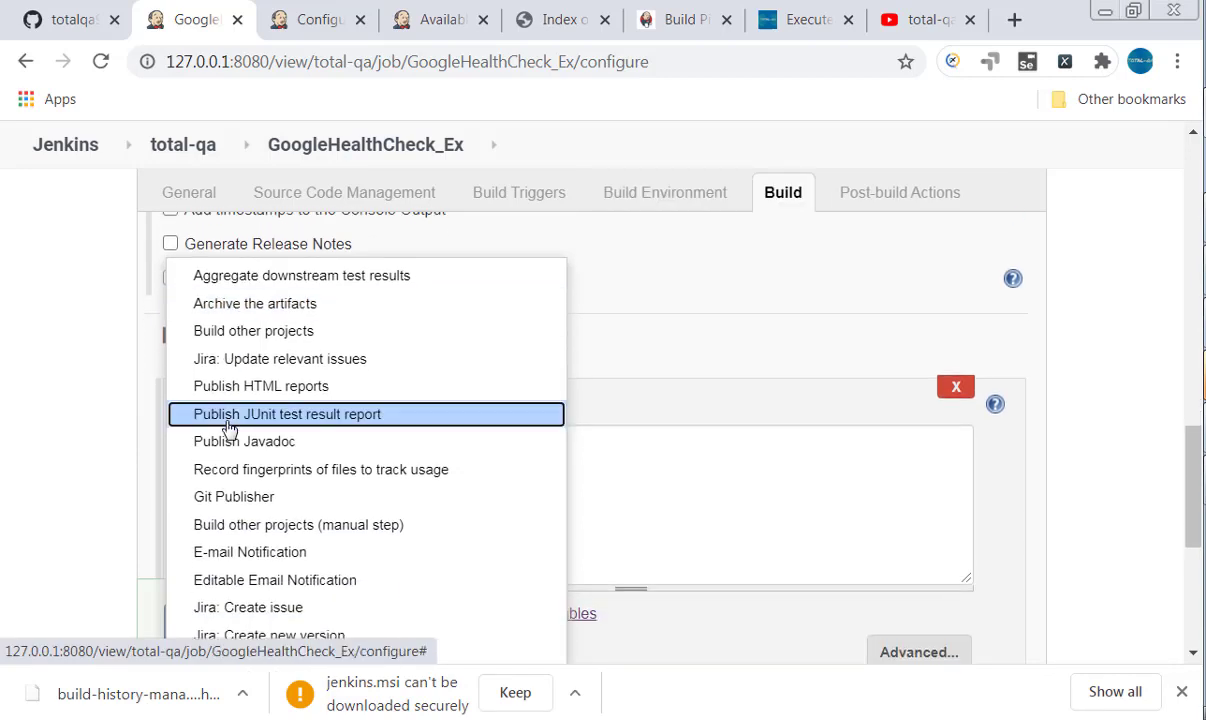
scroll(229, 430, down, 2)
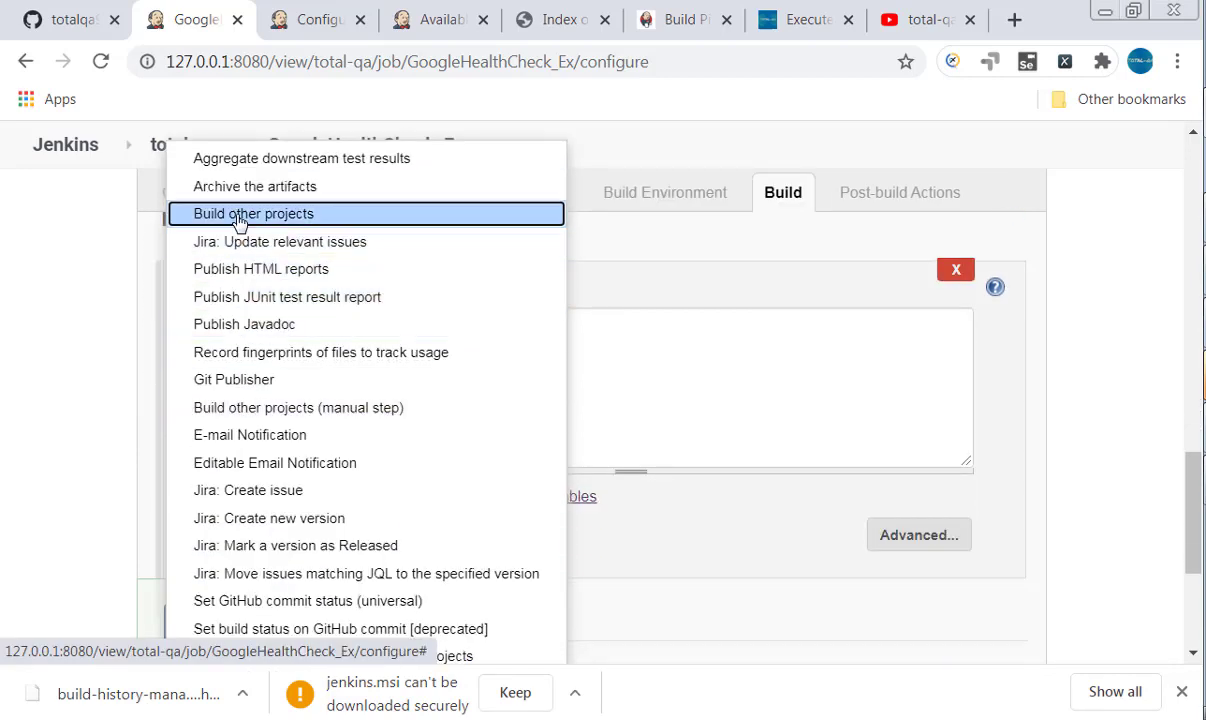
click(590, 403)
scroll(688, 540, down, 5)
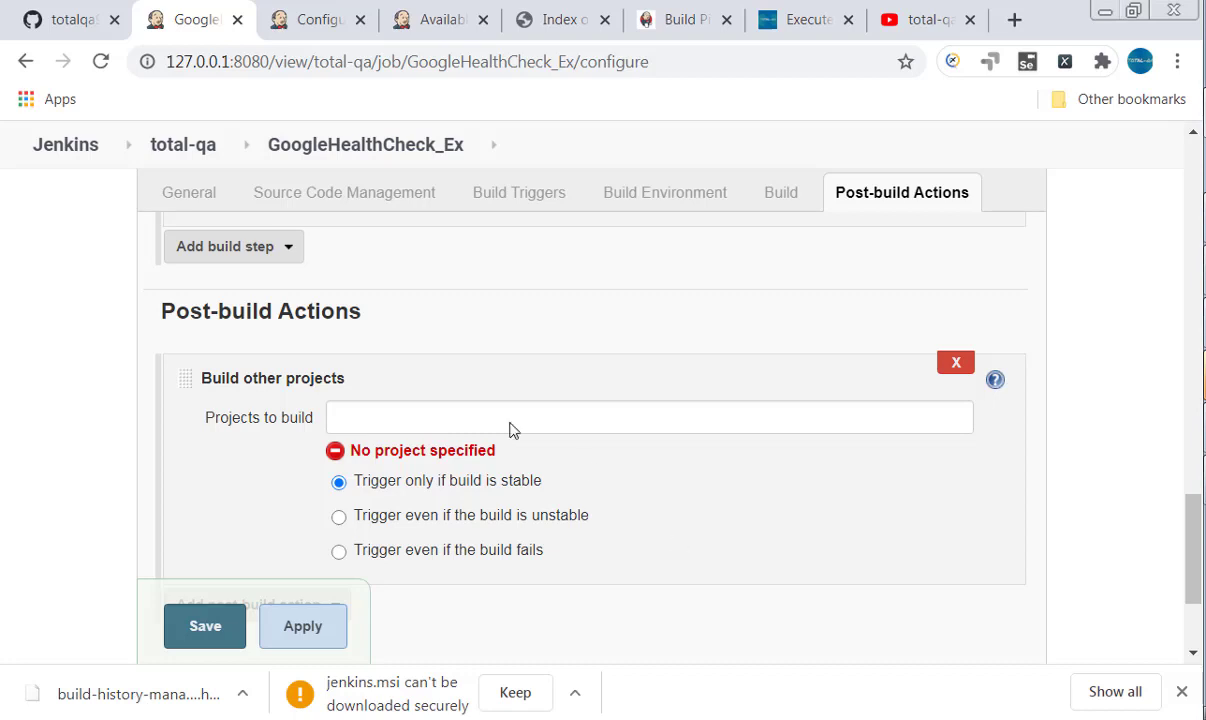
Open the total-qa view in a separate browser tab and copy the job name TriggerRegTests_Google
right_click(157, 147)
click(183, 157)
click(280, 20)
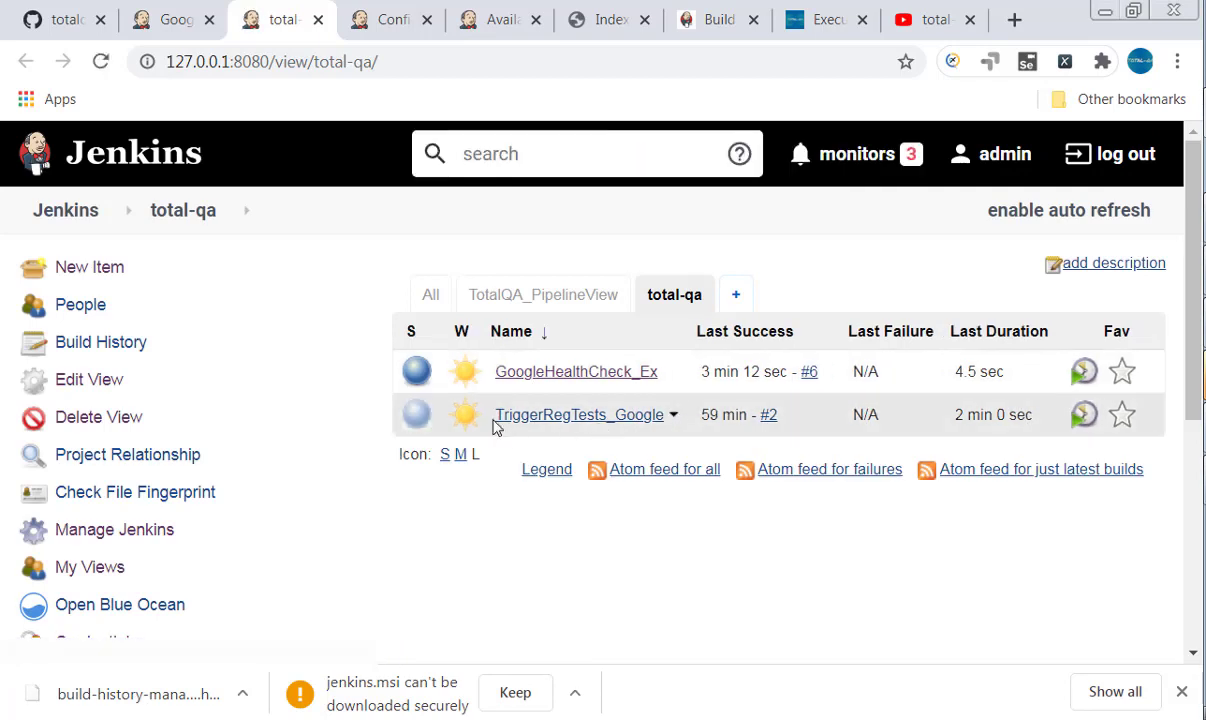
drag(497, 424, 665, 416)
key(ctrl+c)
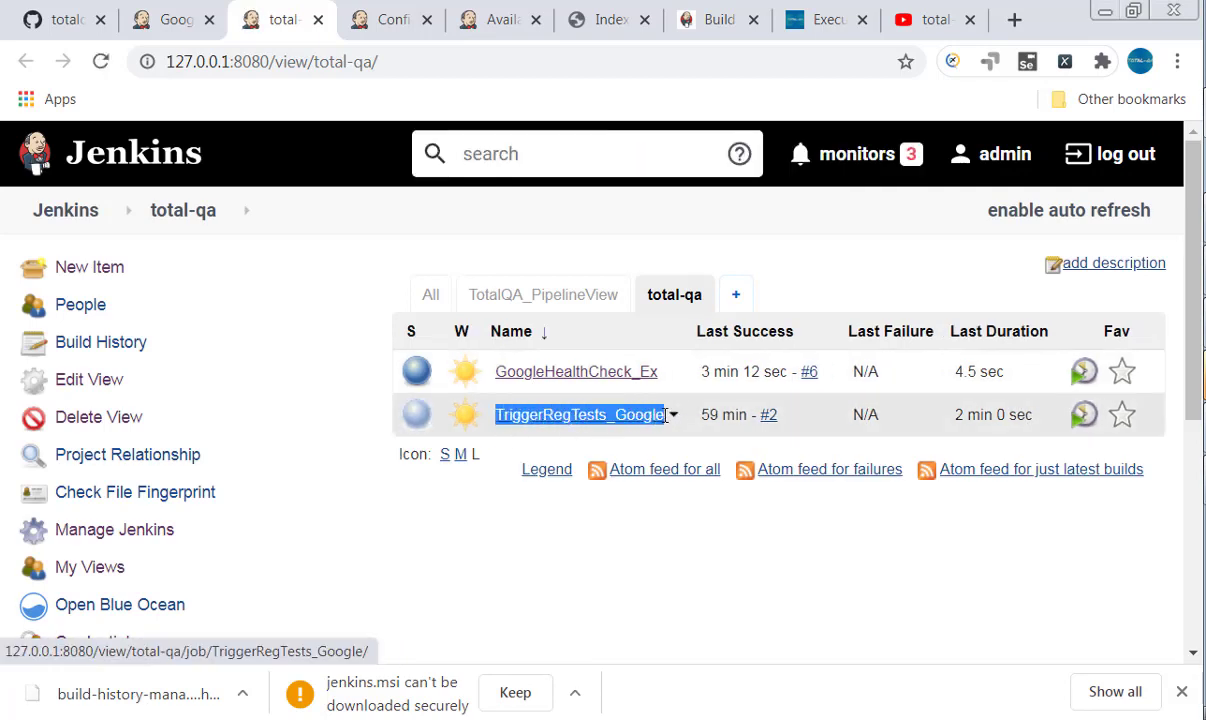
Paste TriggerRegTests_Google as the project to build in the GoogleHealthCheck_Ex post-build action, then apply and save the configuration
click(165, 20)
click(409, 419)
key(ctrl+v)
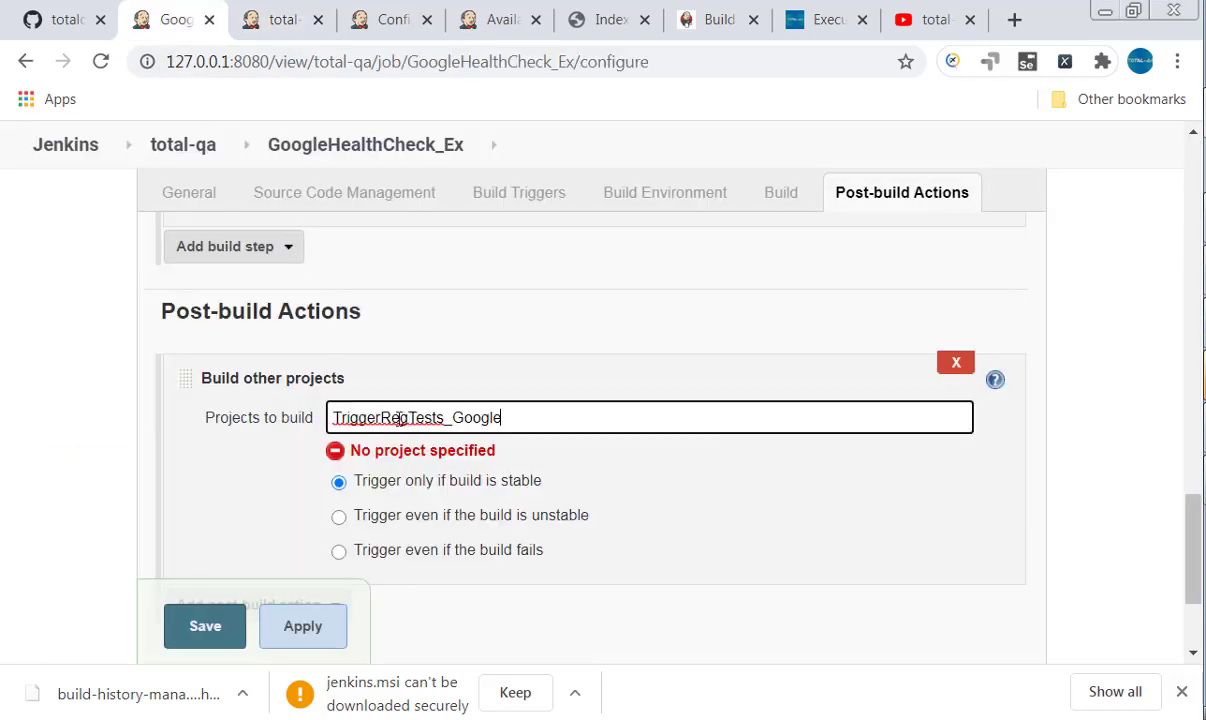
click(321, 632)
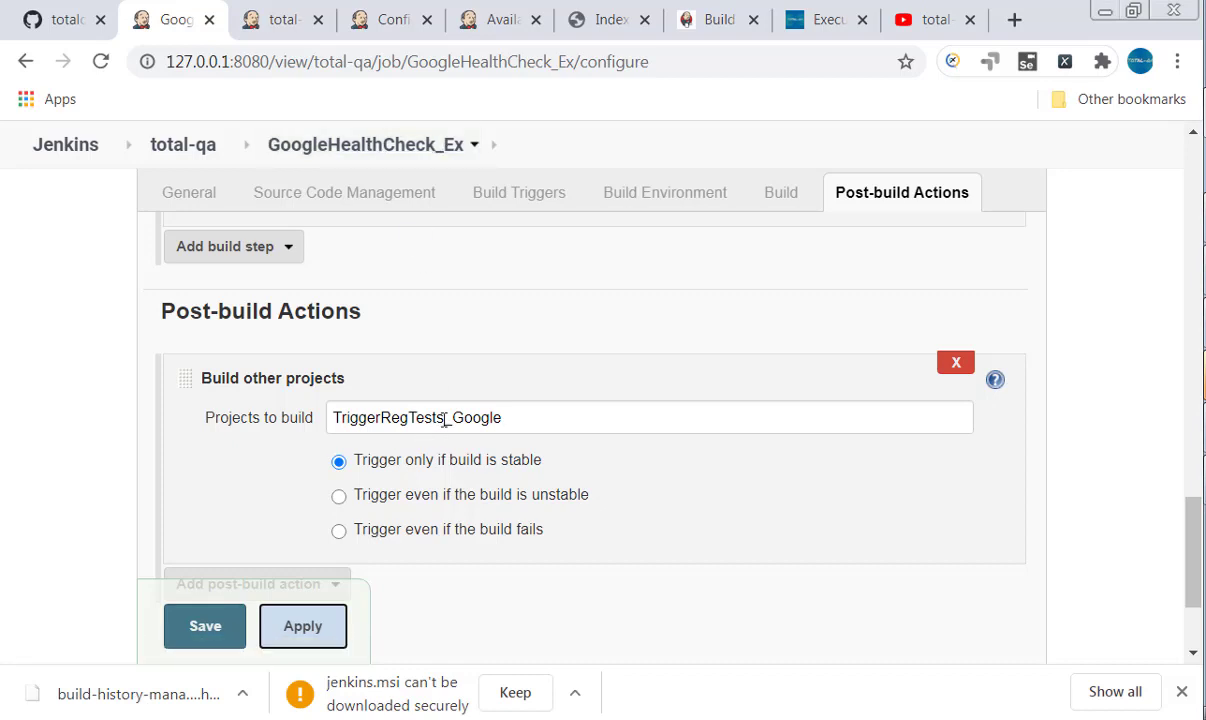
click(205, 622)
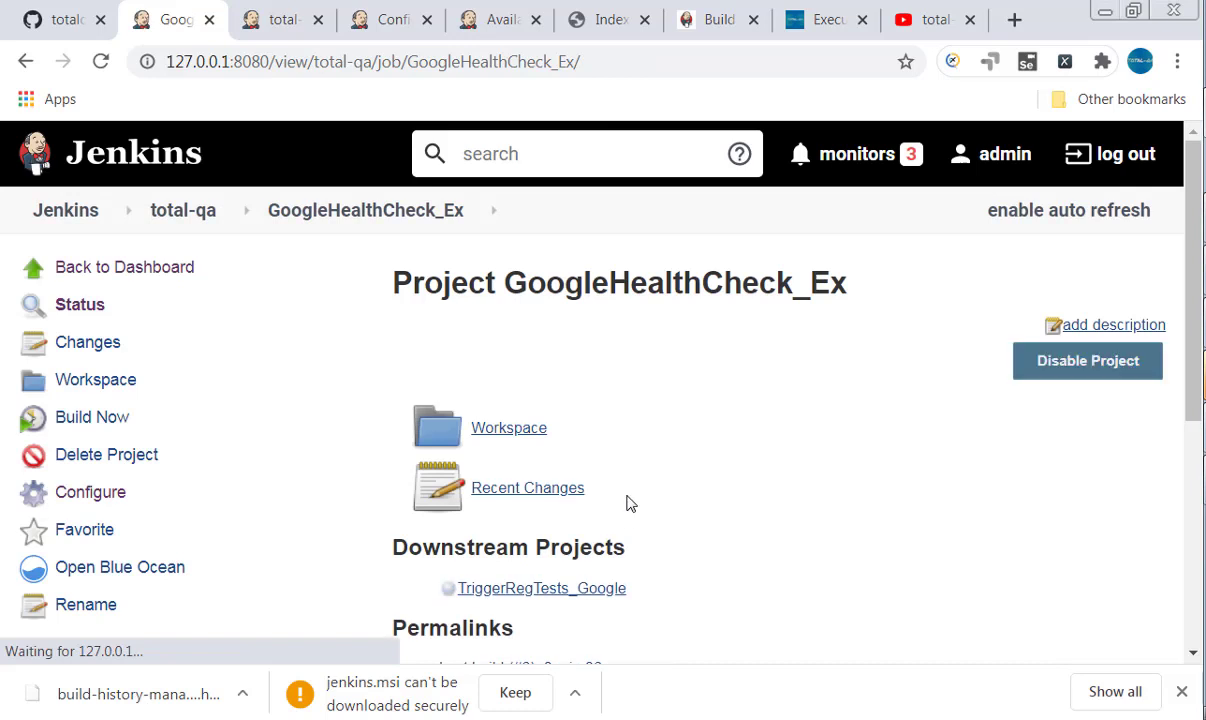
Review the downstream projects on the GoogleHealthCheck_Ex page and the post-build actions in its configuration
drag(390, 549, 635, 549)
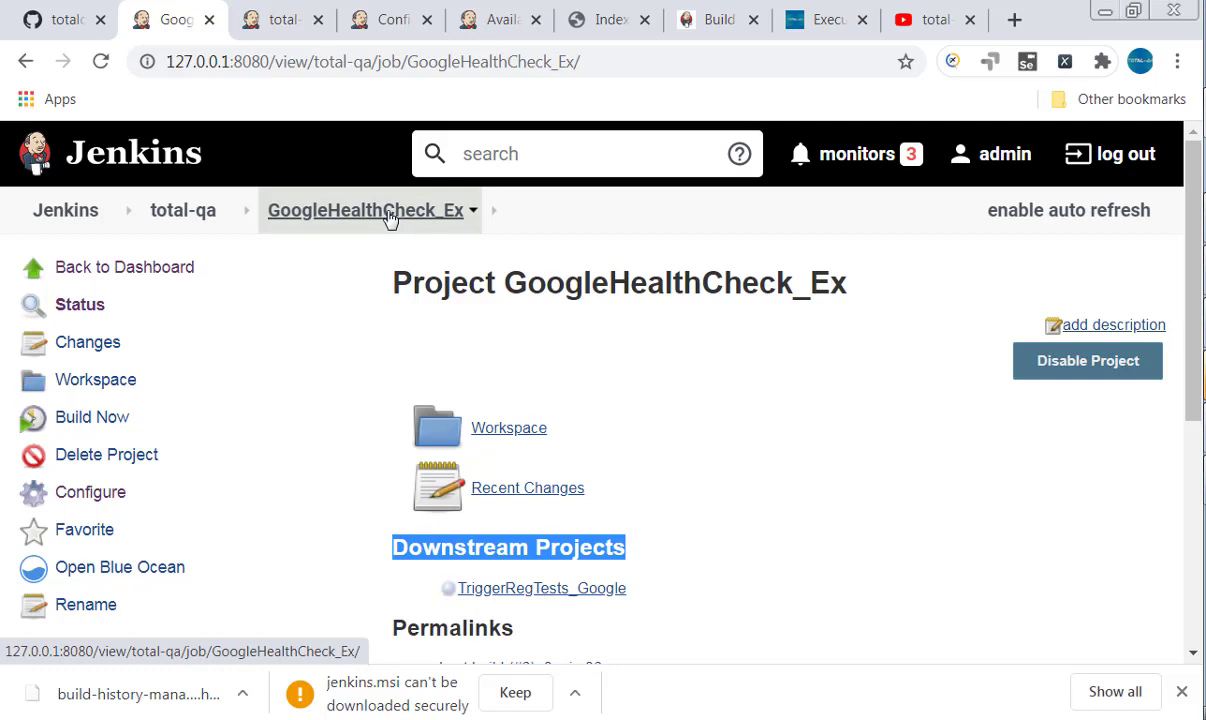
drag(512, 283, 864, 278)
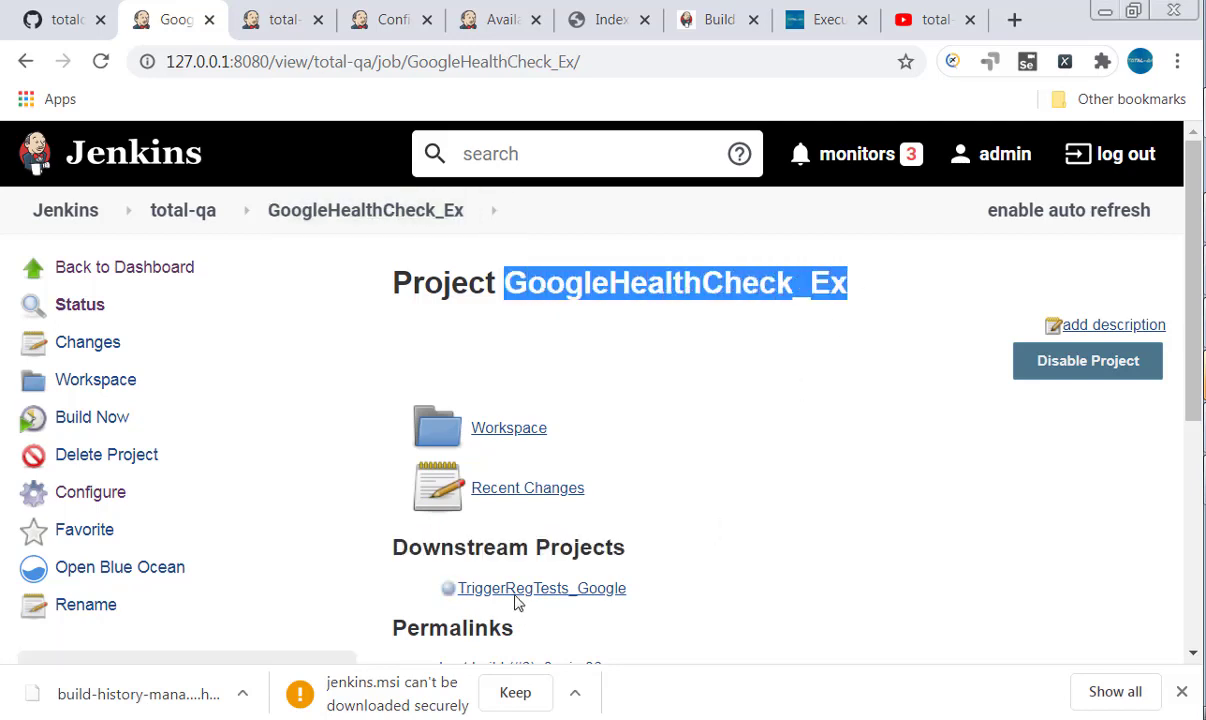
drag(684, 592, 467, 590)
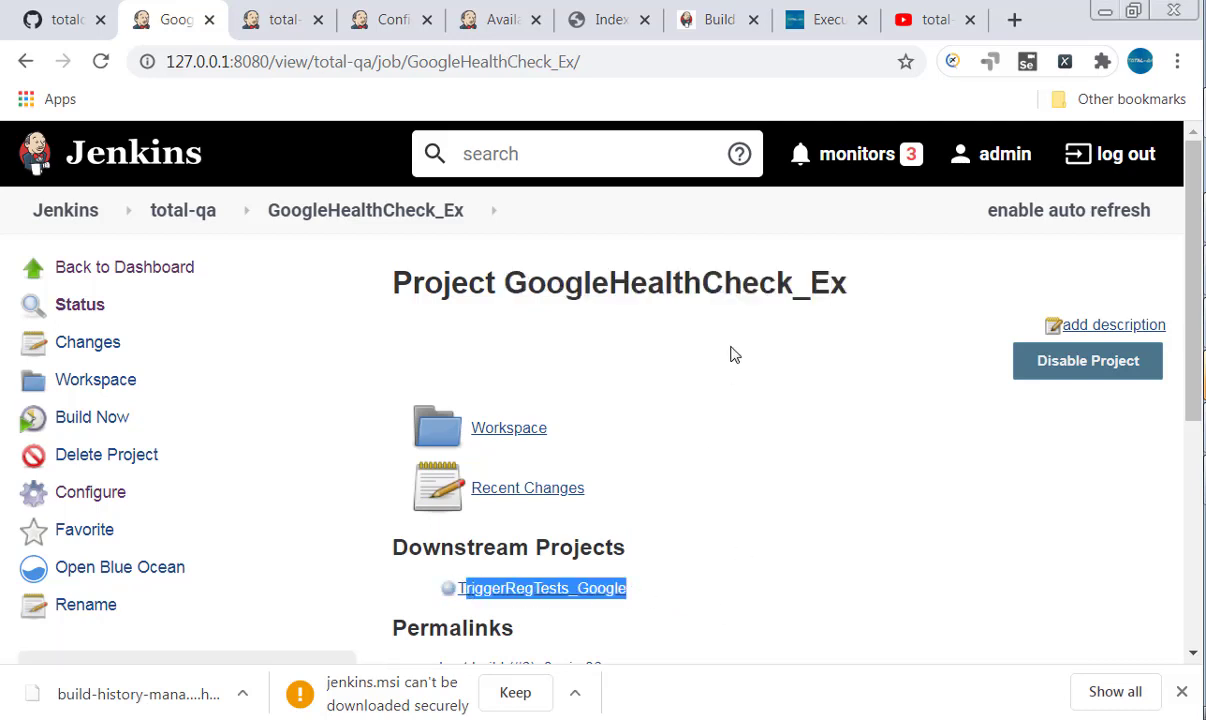
drag(840, 279, 503, 285)
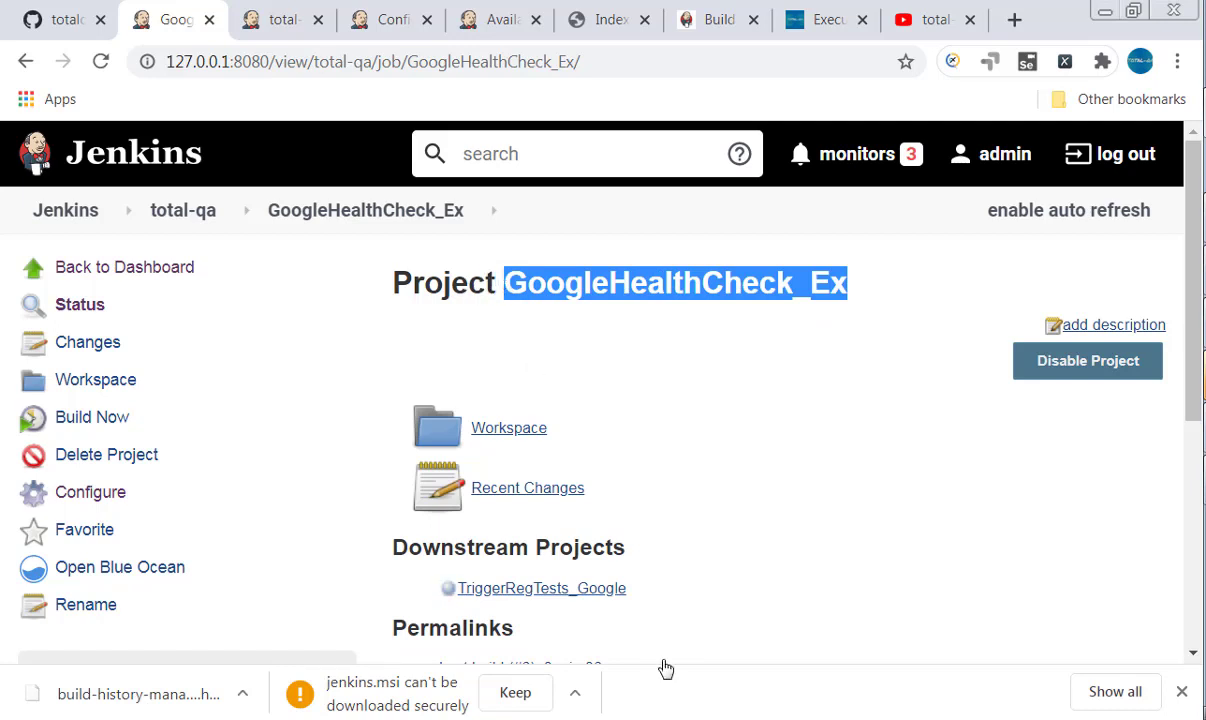
click(311, 217)
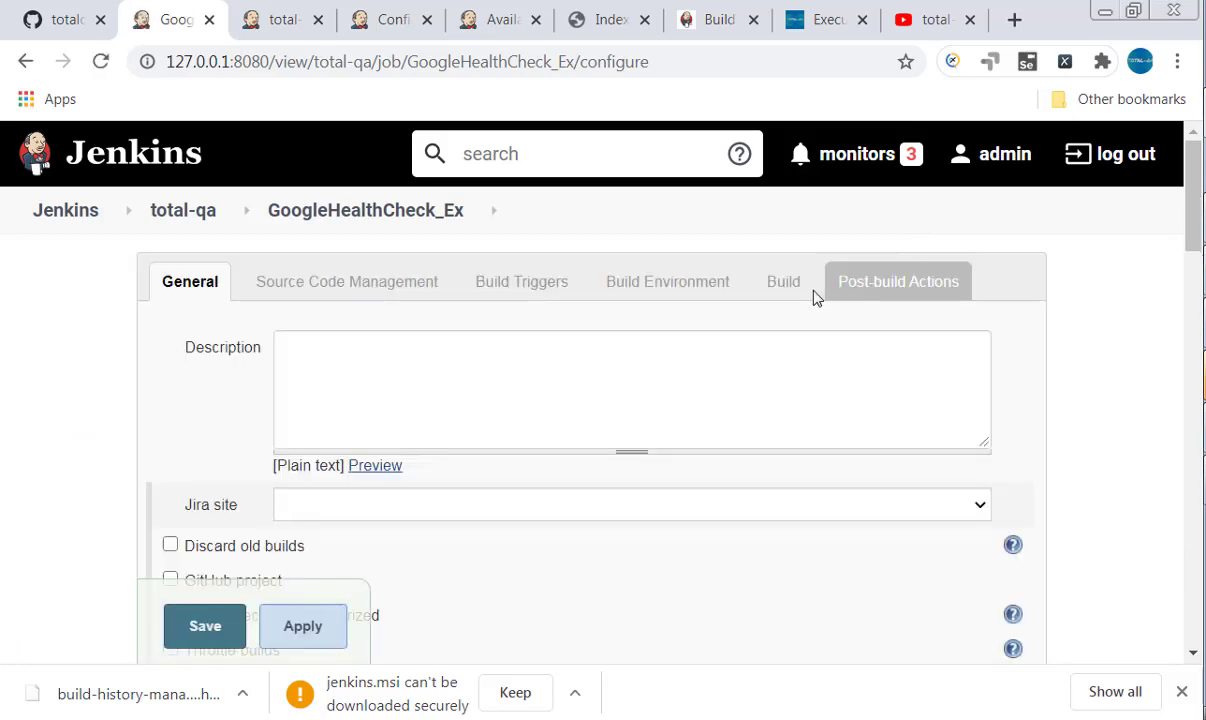
click(869, 290)
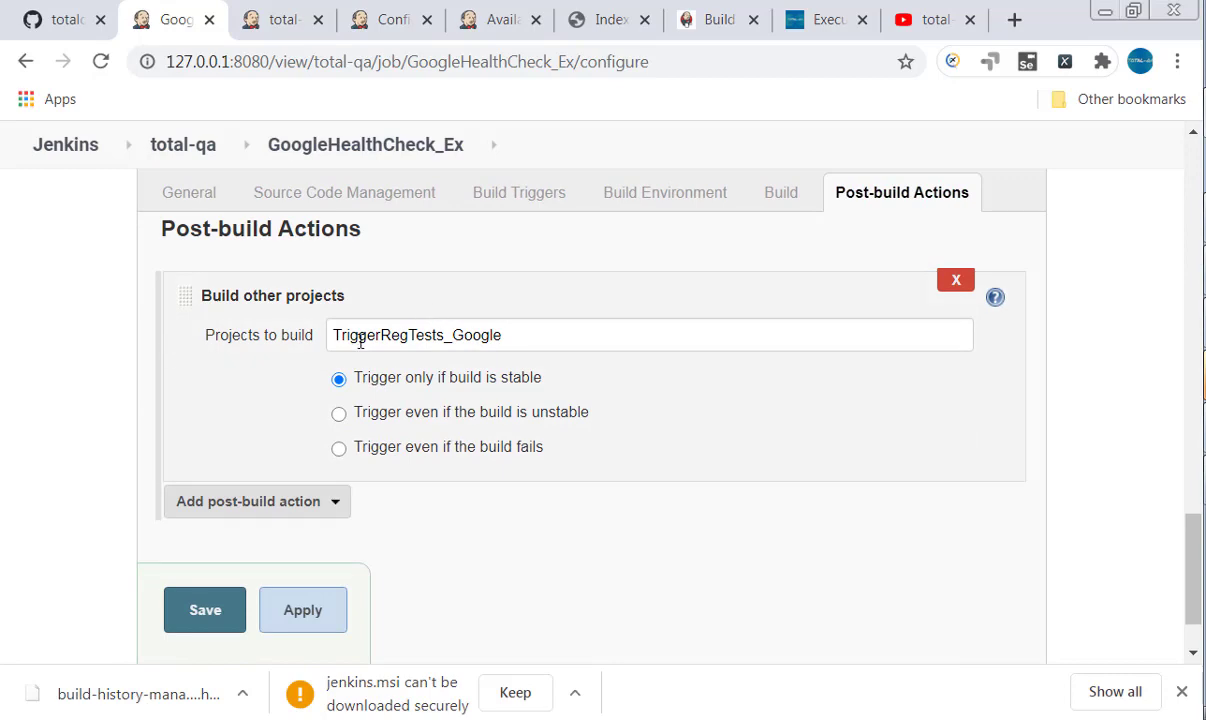
Switch back to the Notepad notes at the Dependency between the jobs section
key(alt+Tab)
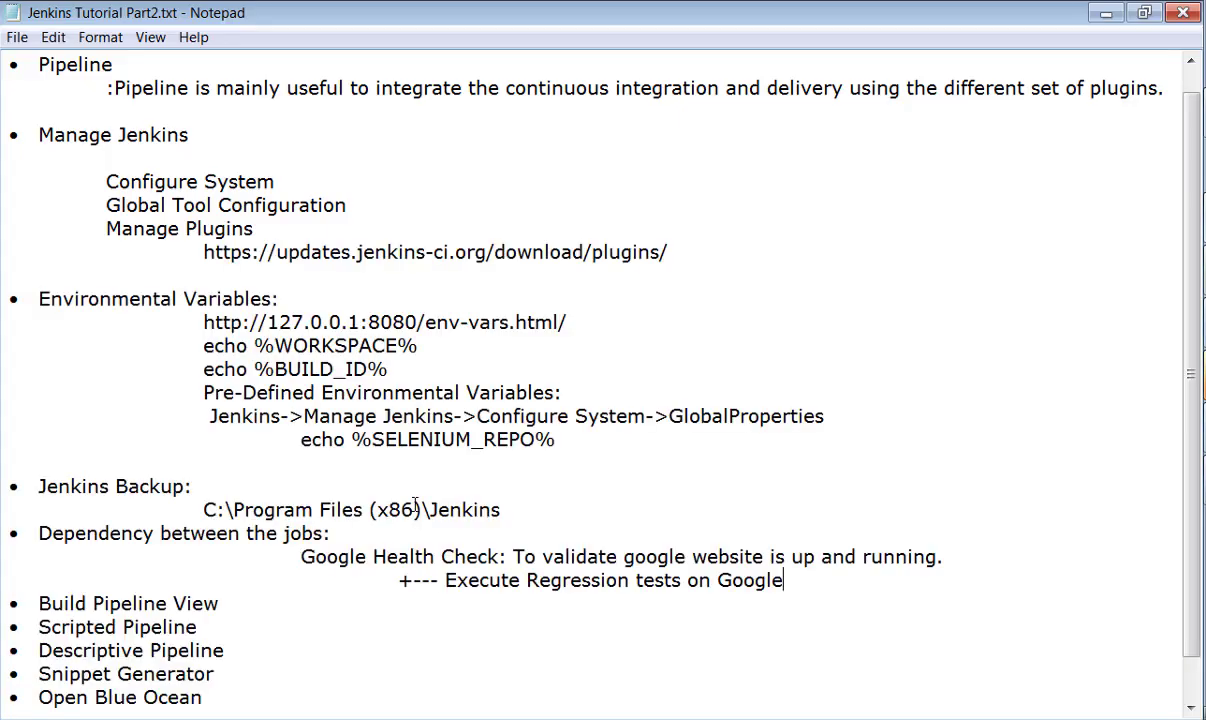
scroll(326, 549, down, 1)
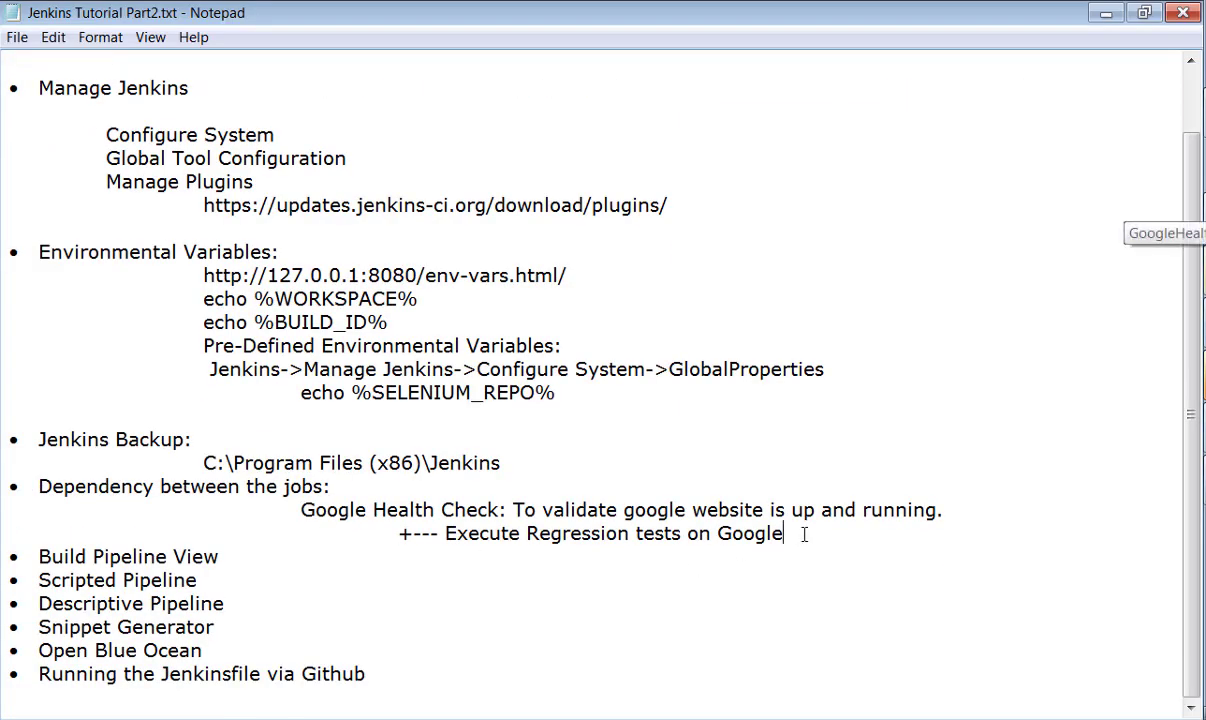
Add a "Post Build Actions:" line below "Execute Regression tests on Google" in the job dependency notes
key(Return)
key(Tab)
text(Post vu)
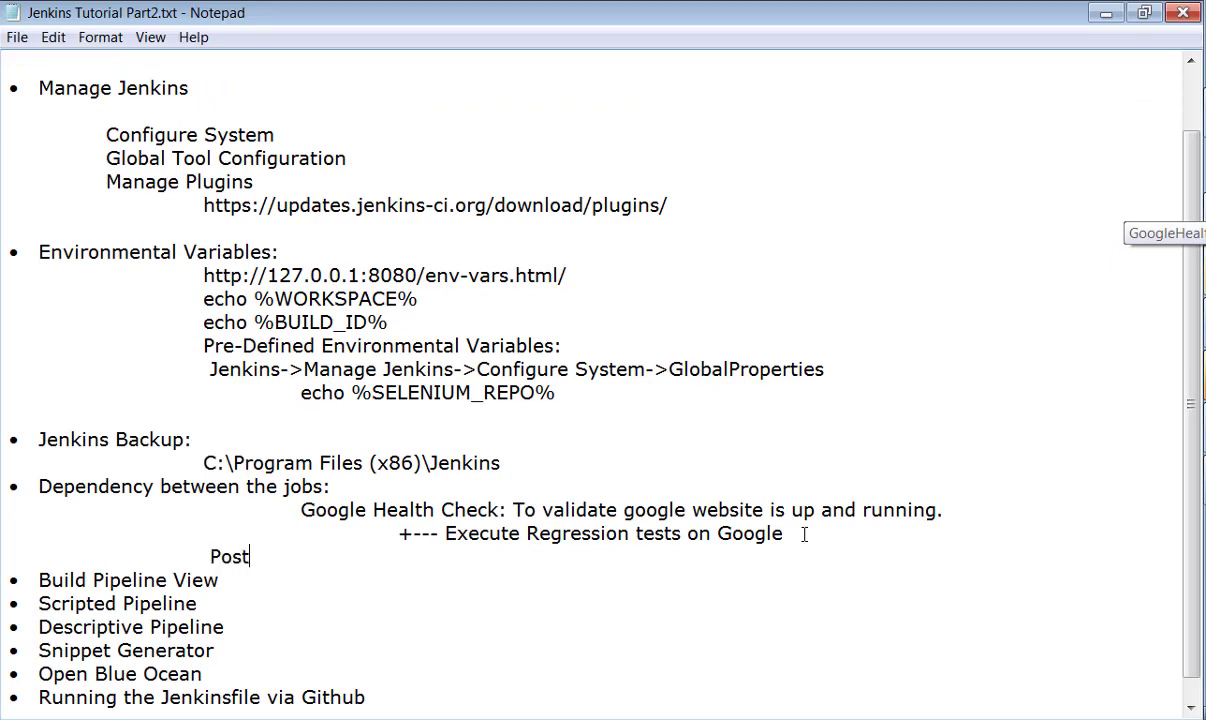
key(BackSpace)
key(BackSpace)
text(Bui)
key(BackSpace)
text(uild Actions:)
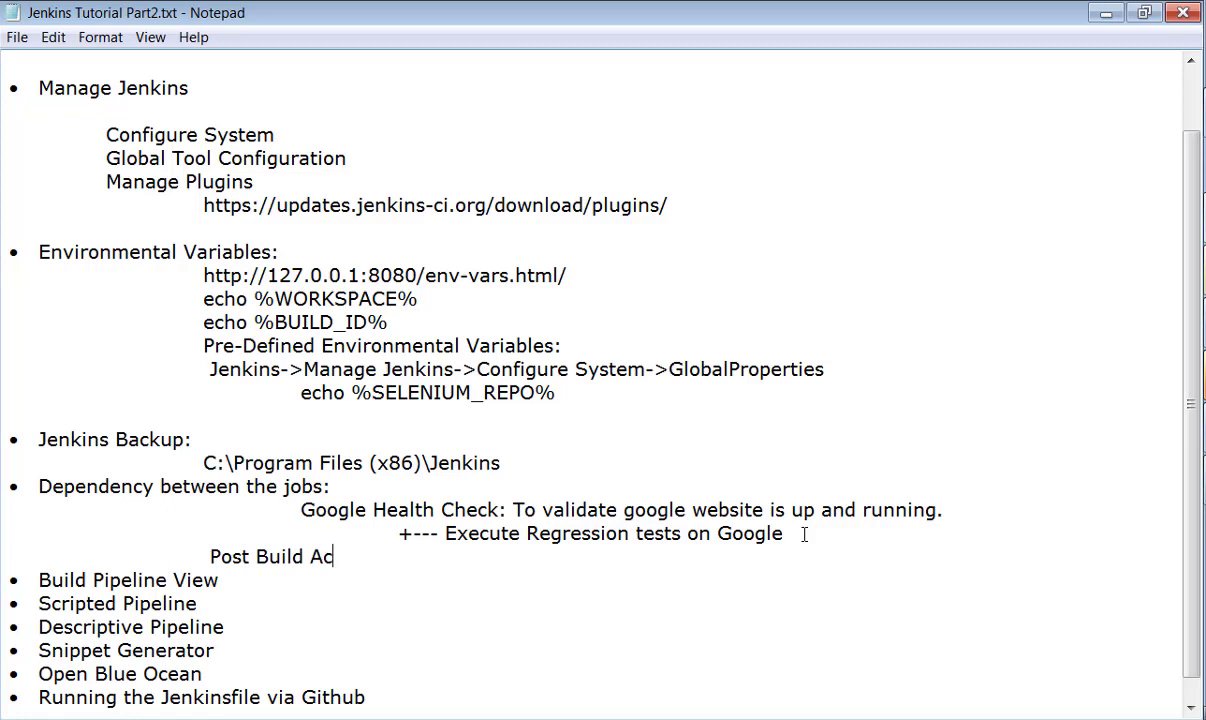
Add an indented "Projects to Build:" line under "Post Build Actions:"
key(Return)
key(Tab)
key(Tab)
key(Tab)
text(P)
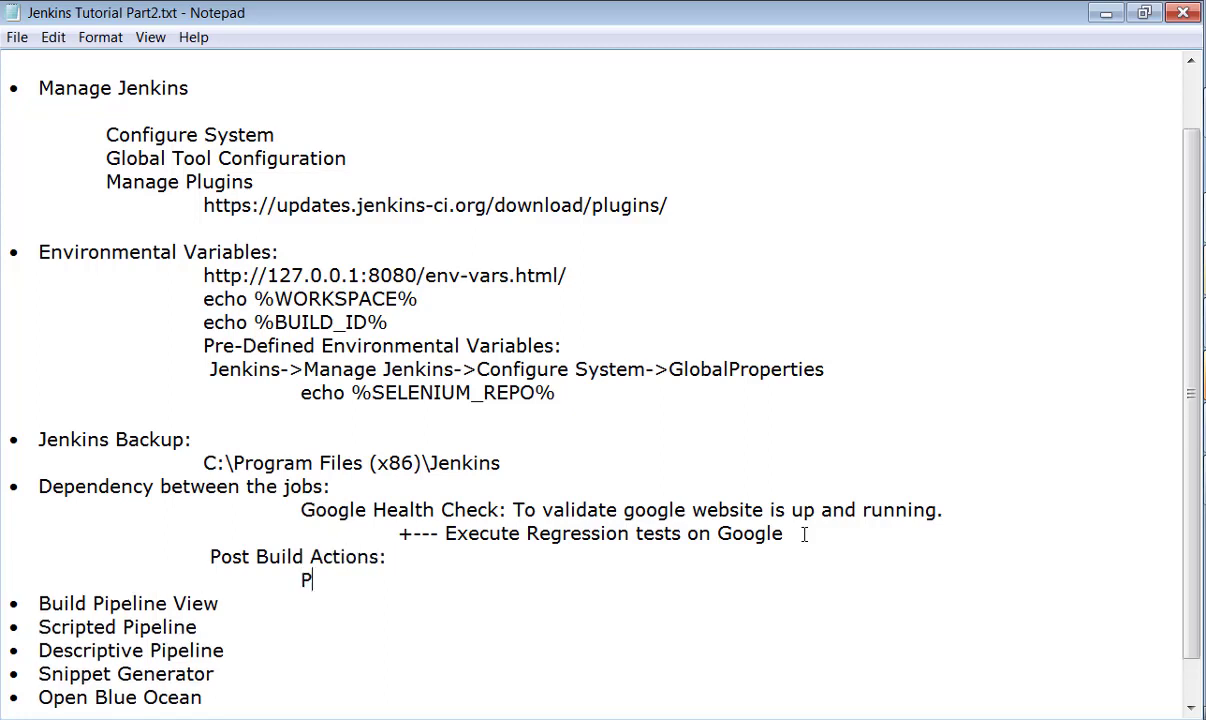
text(rojects to )
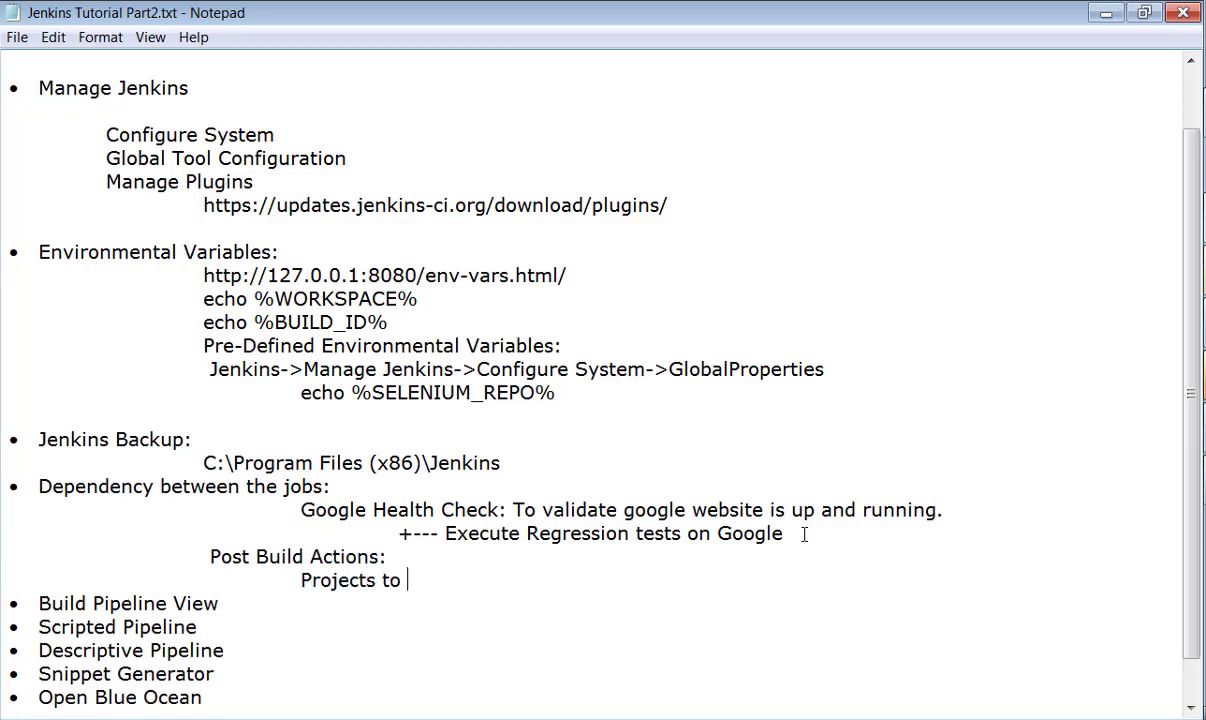
text(Build:)
Add a further indented "Job Name" line under "Projects to Build:"
key(Return)
key(Tab)
key(Tab)
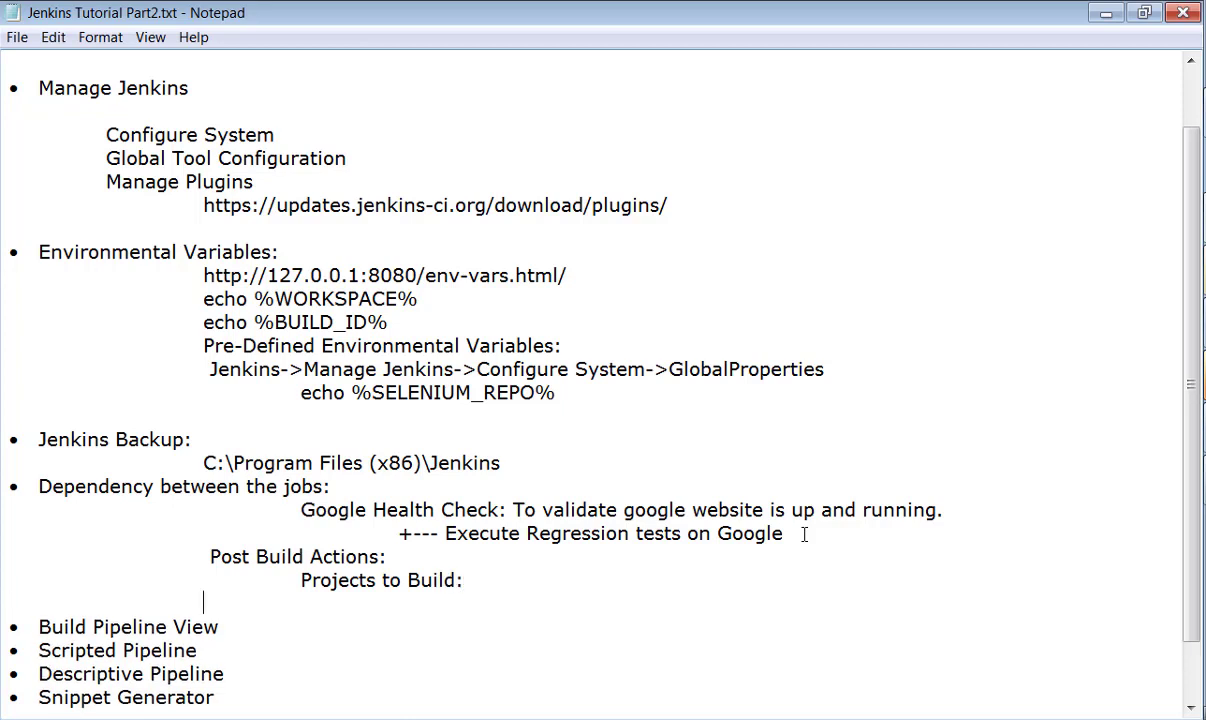
text(Job Name)
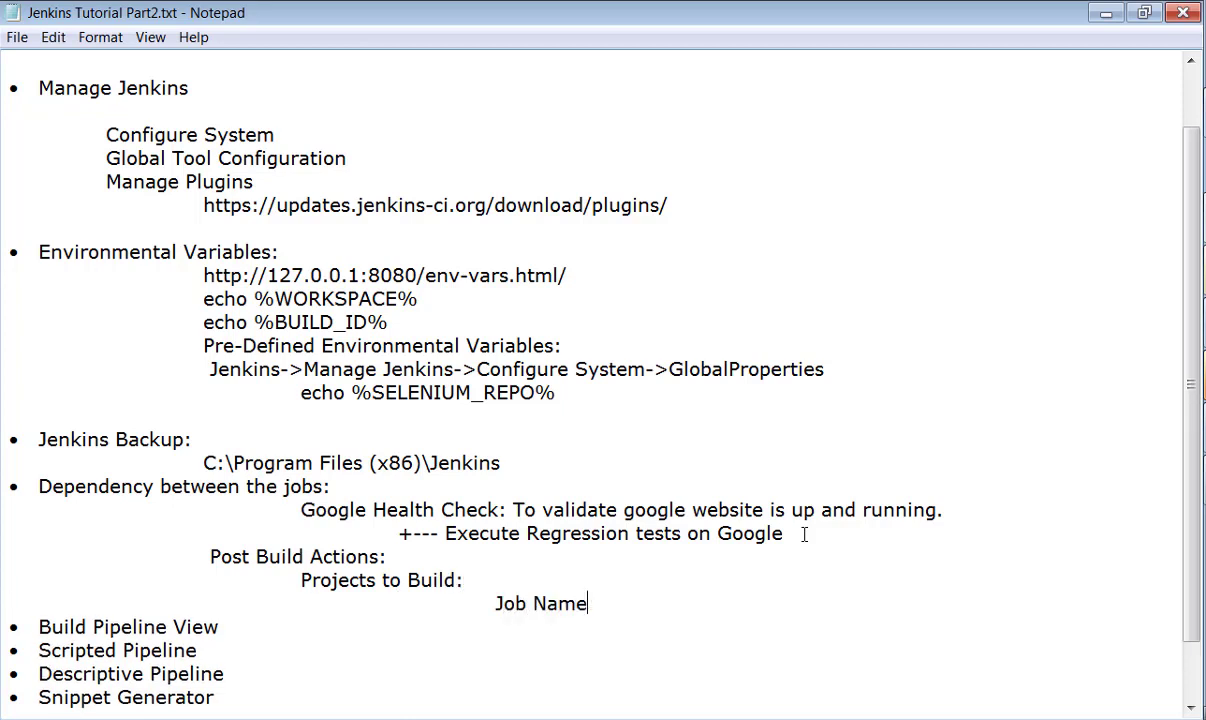
Add the line "Execute only if the build is stable." directly below "Job Name", at the same indentation
key(Return)
key(Tab)
key(Tab)
key(Tab)
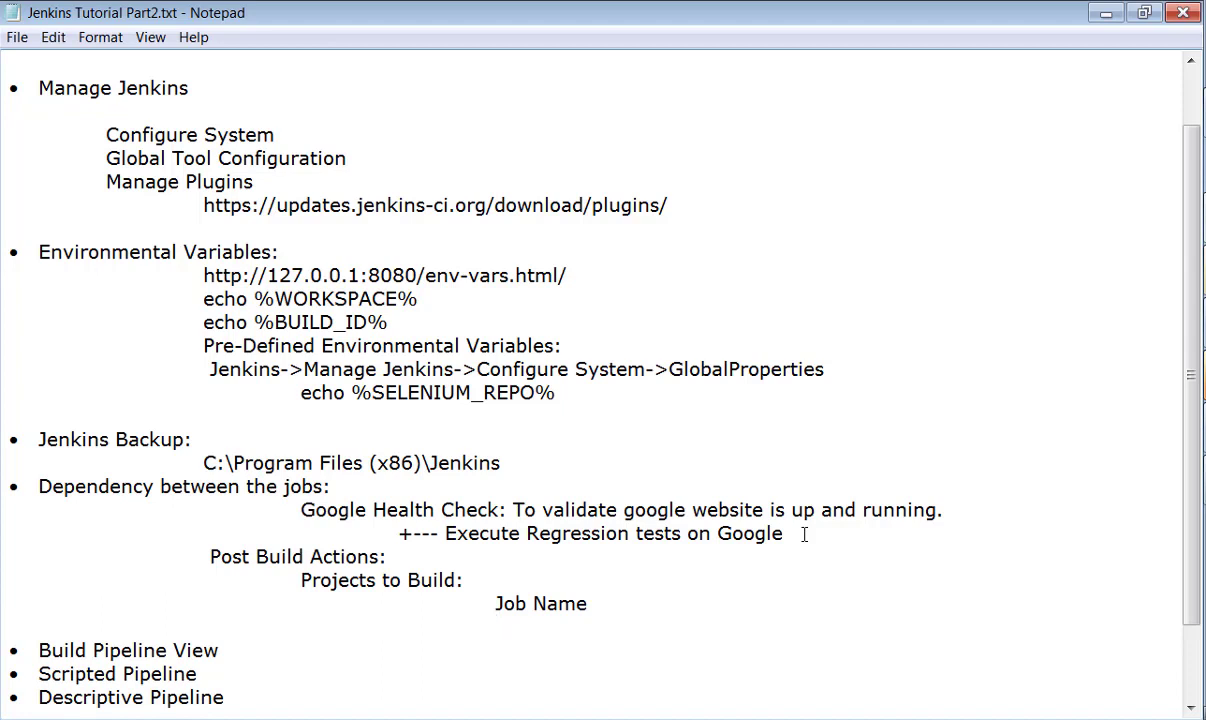
text(Execute only i)
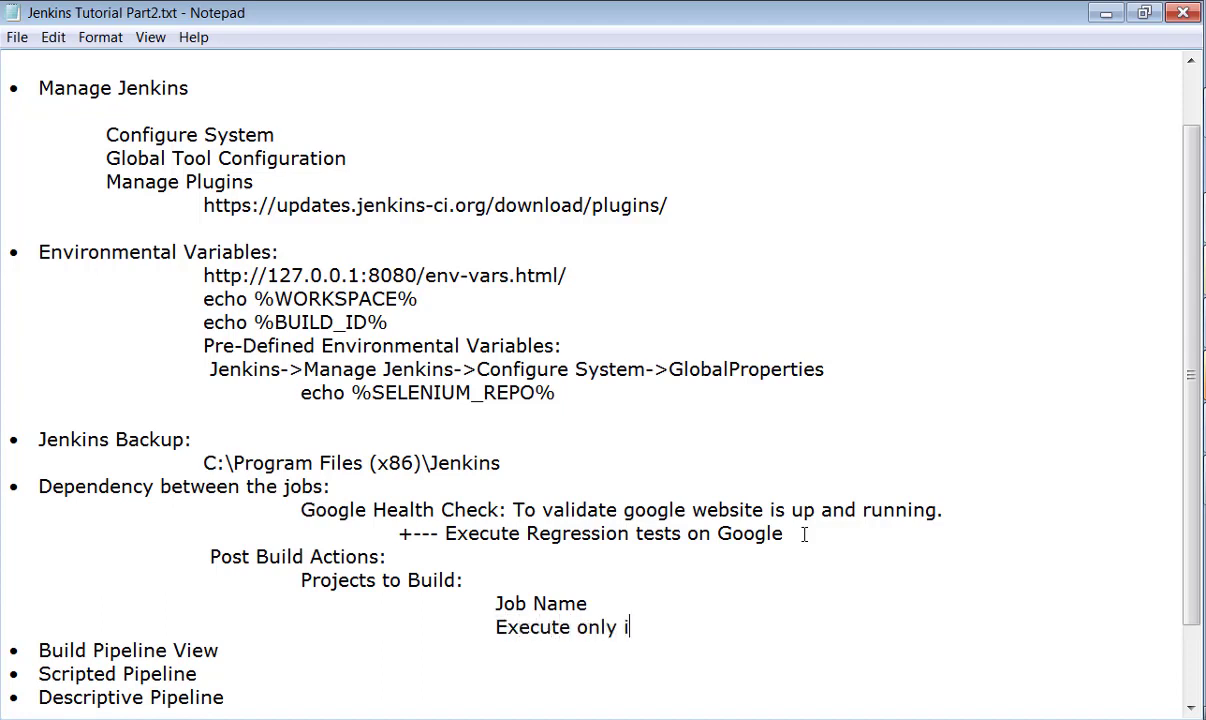
text(f the build is s)
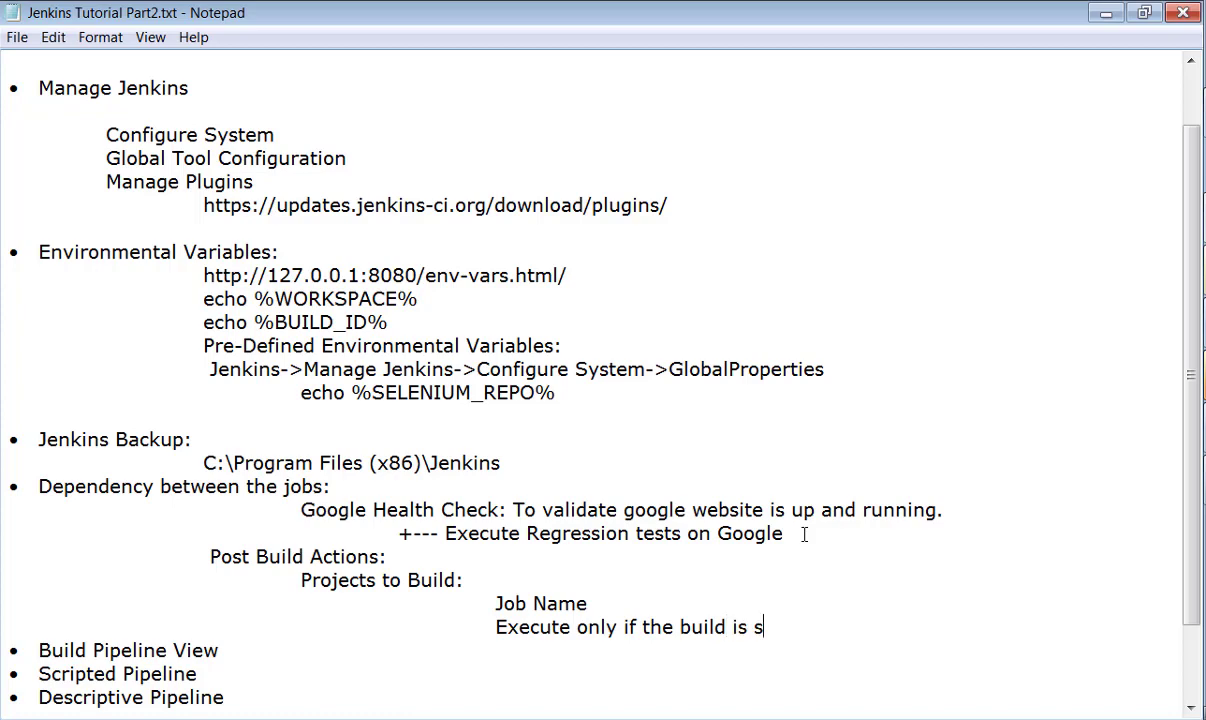
text(table.)
scroll(772, 475, down, 1)
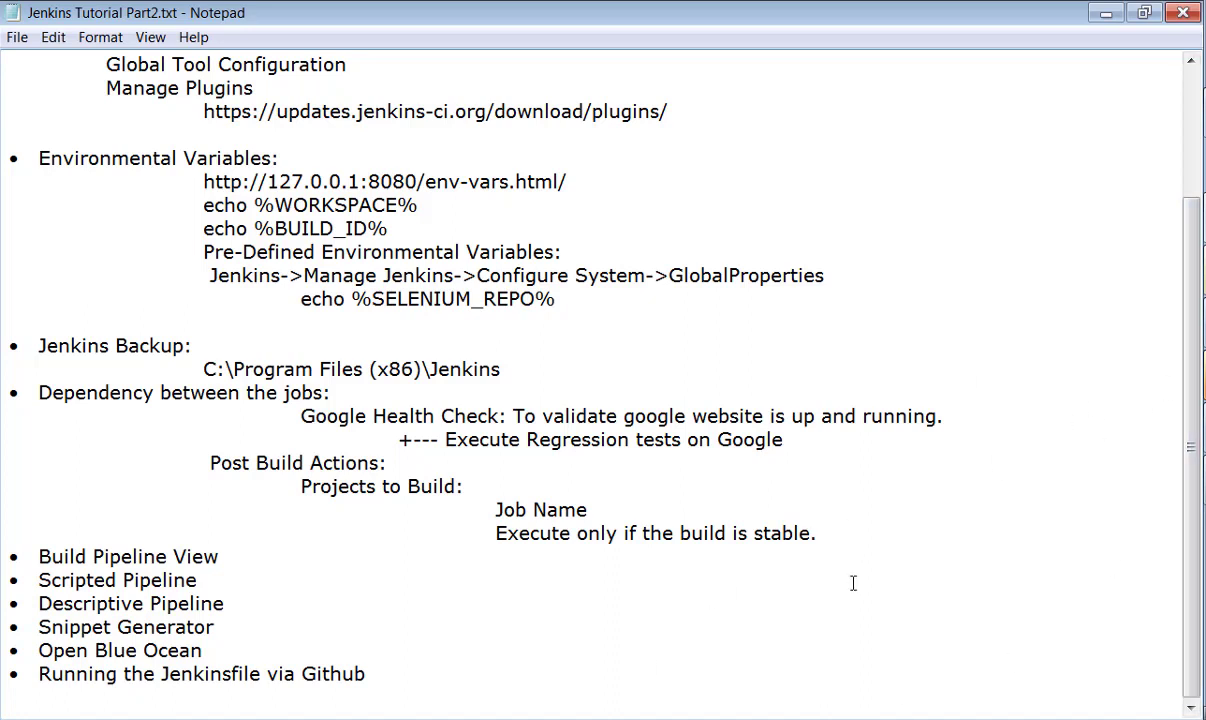
Add the line "Job1 : DownStream job : job2" below the stable-build note, indented two levels
key(Return)
key(Tab)
key(Tab)
text(J)
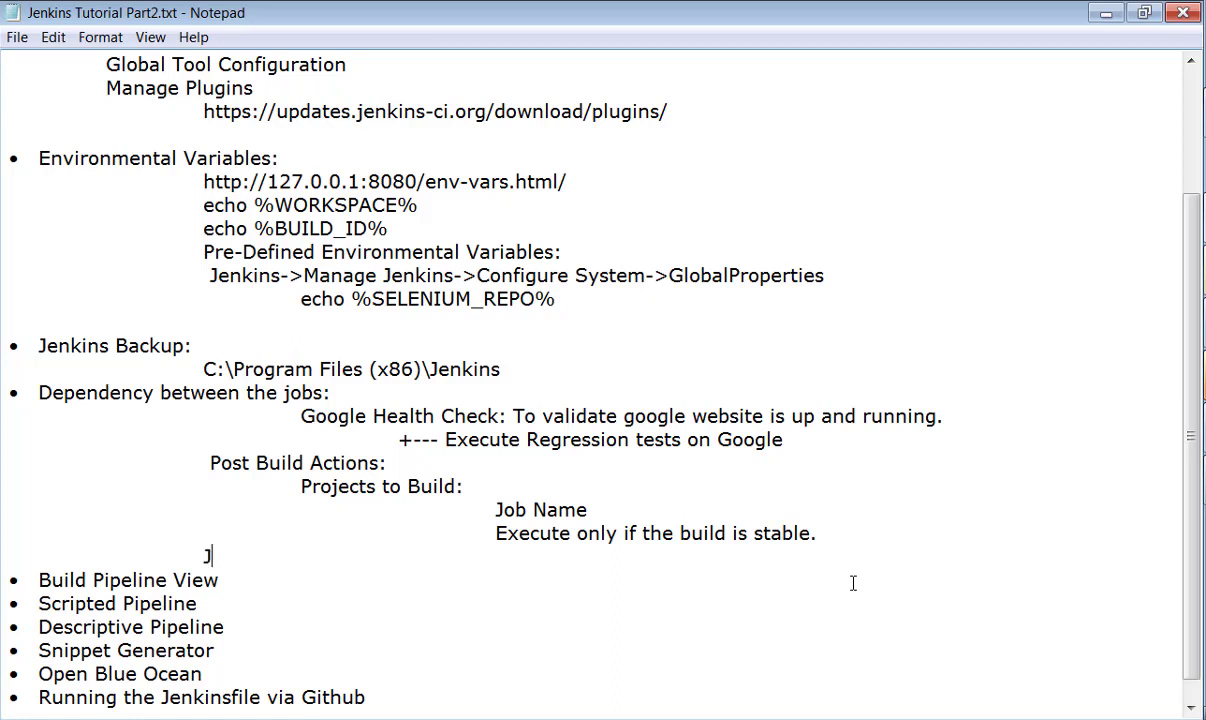
text(ob1 : DownS)
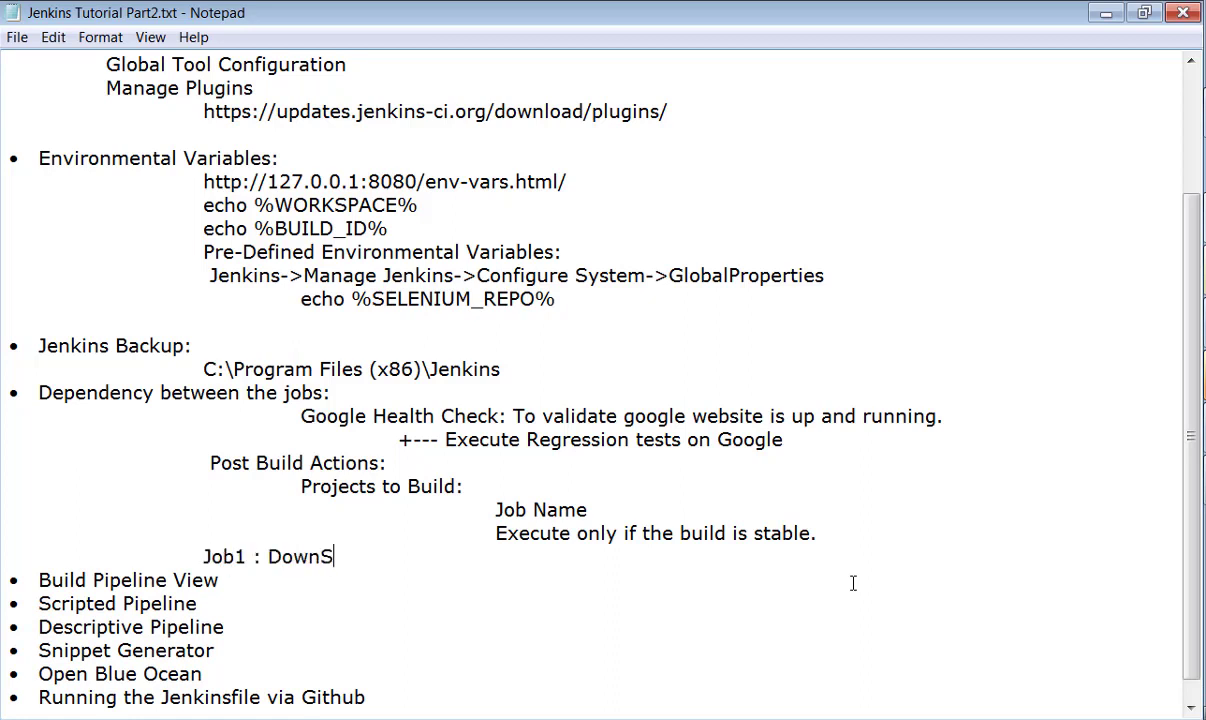
text(tream j)
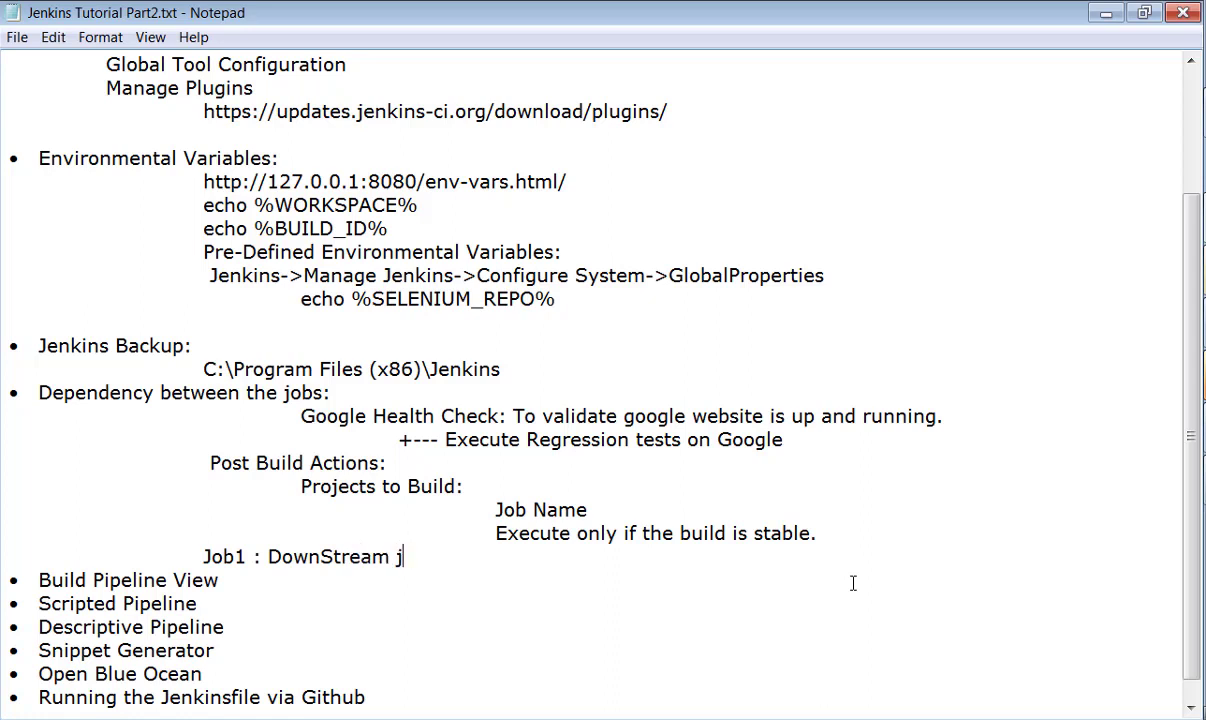
text(ob  : job2)
Add the line "Job 2: UpStream Job : Job1" below the Job1 line
key(Return)
key(Tab)
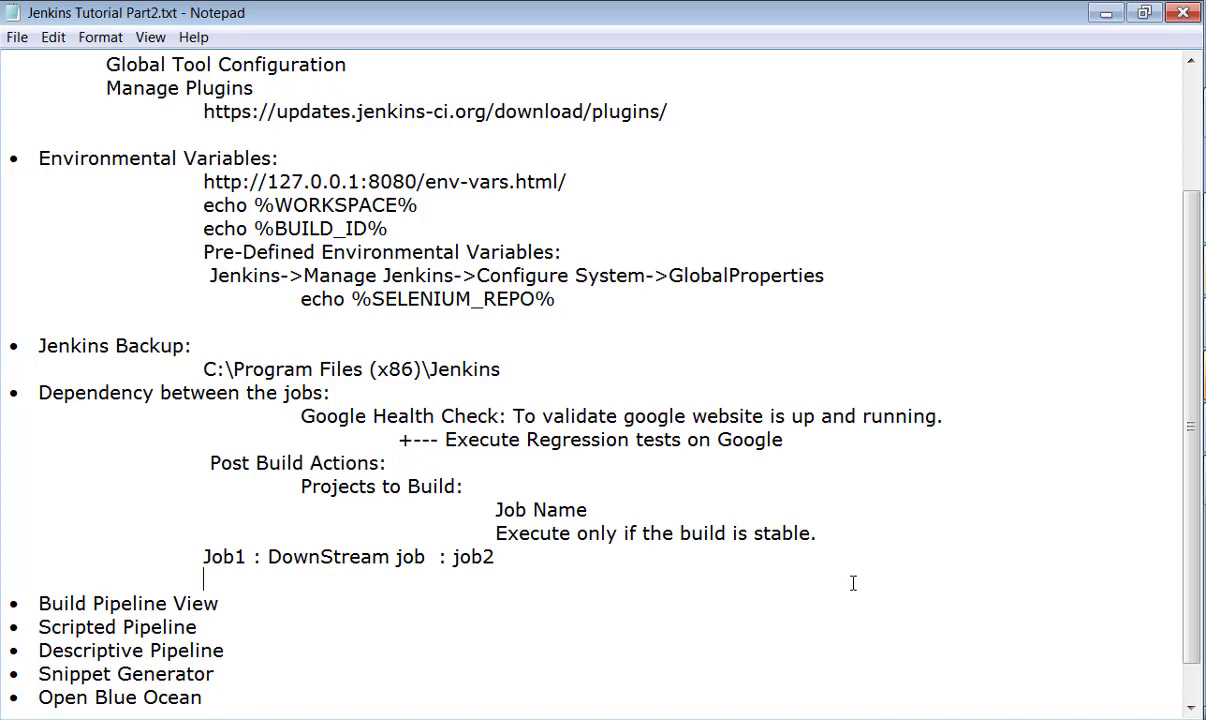
text(Job 2: UpStream)
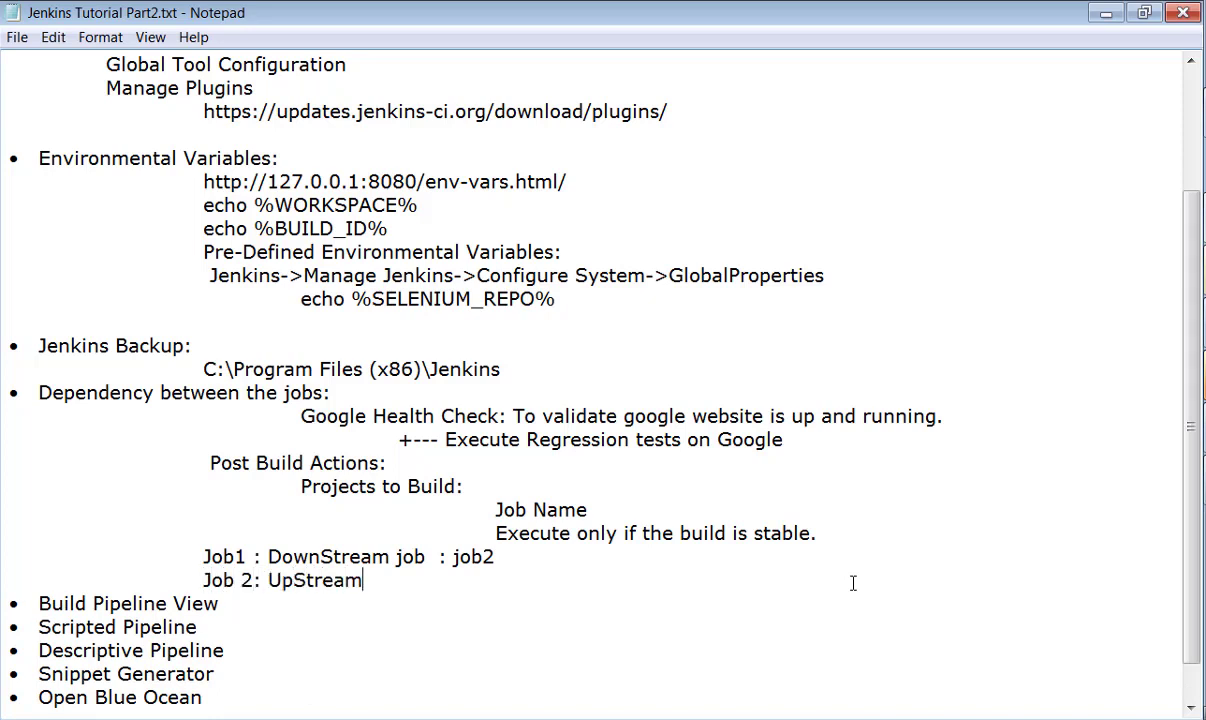
text( Job : Job1)
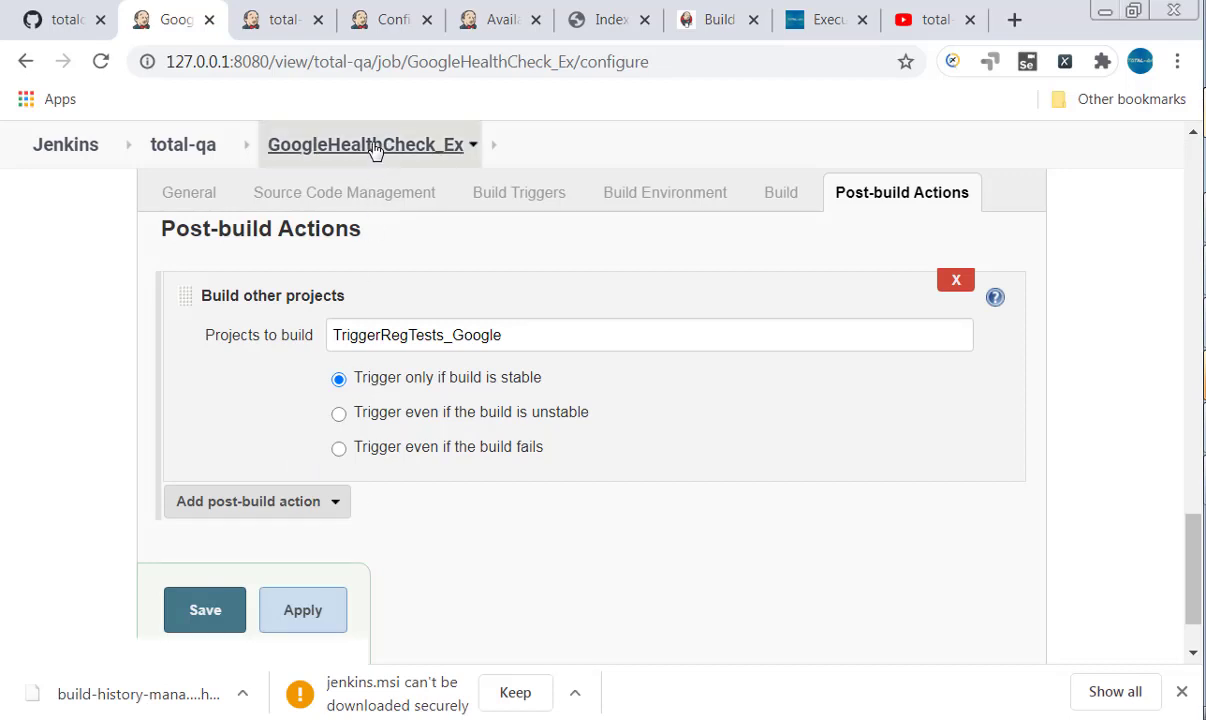
In Jenkins, leave the configuration for the GoogleHealthCheck_Ex project page and examine its downstream projects
click(365, 144)
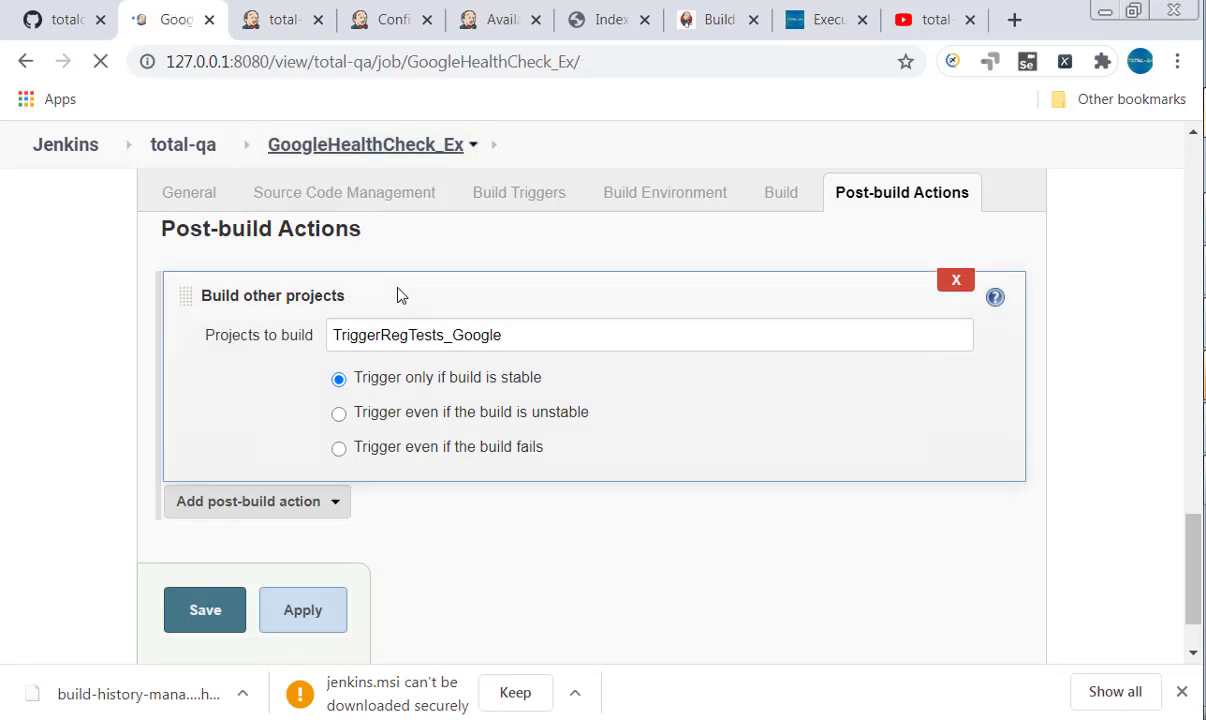
scroll(397, 432, down, 2)
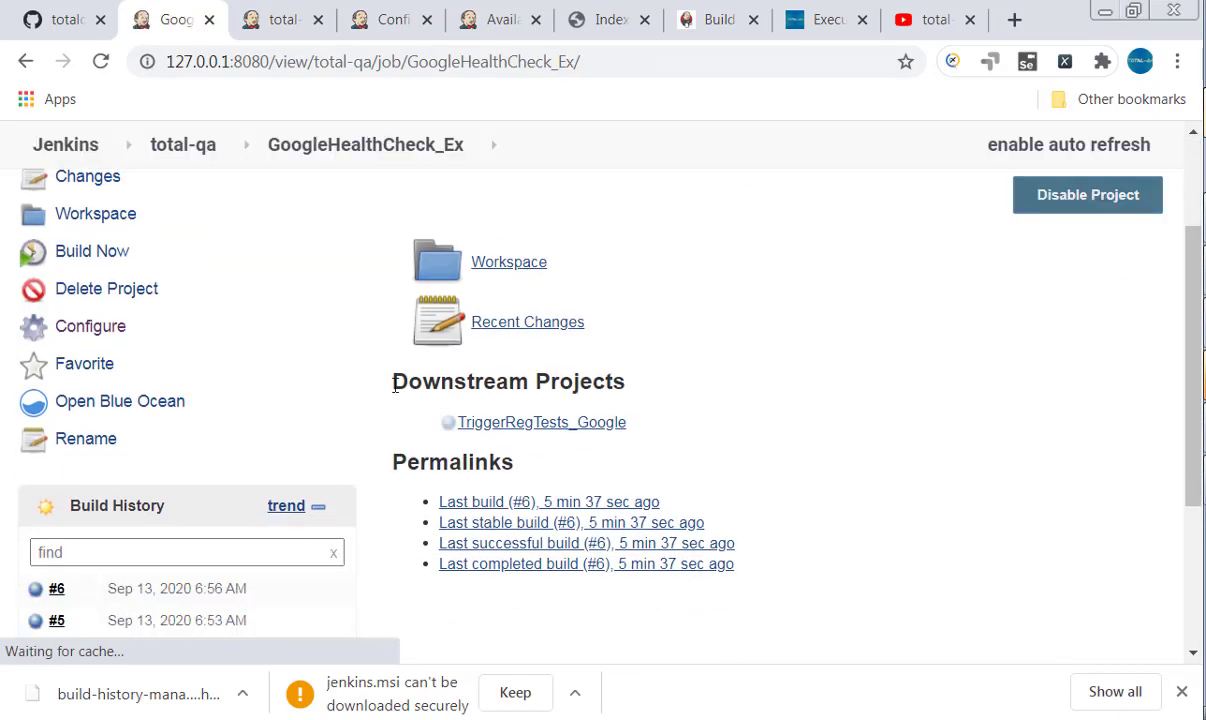
drag(388, 381, 463, 428)
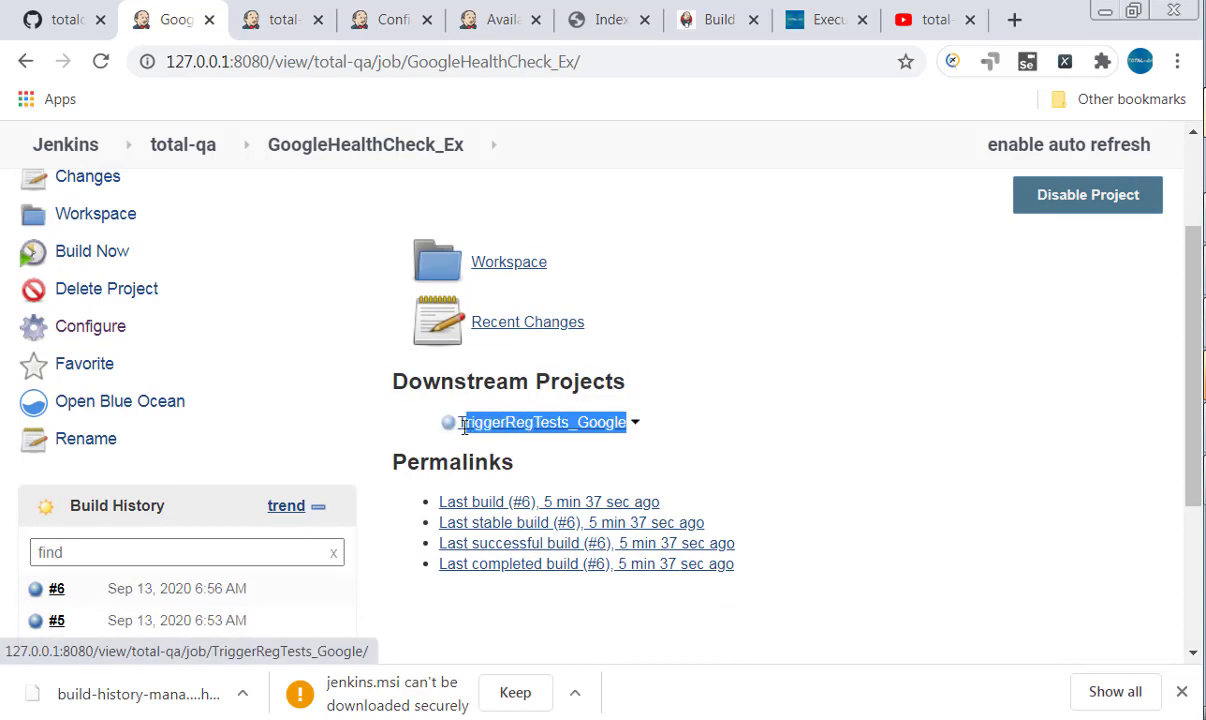
Open the downstream project TriggerRegTests_Google and examine its upstream projects
click(516, 430)
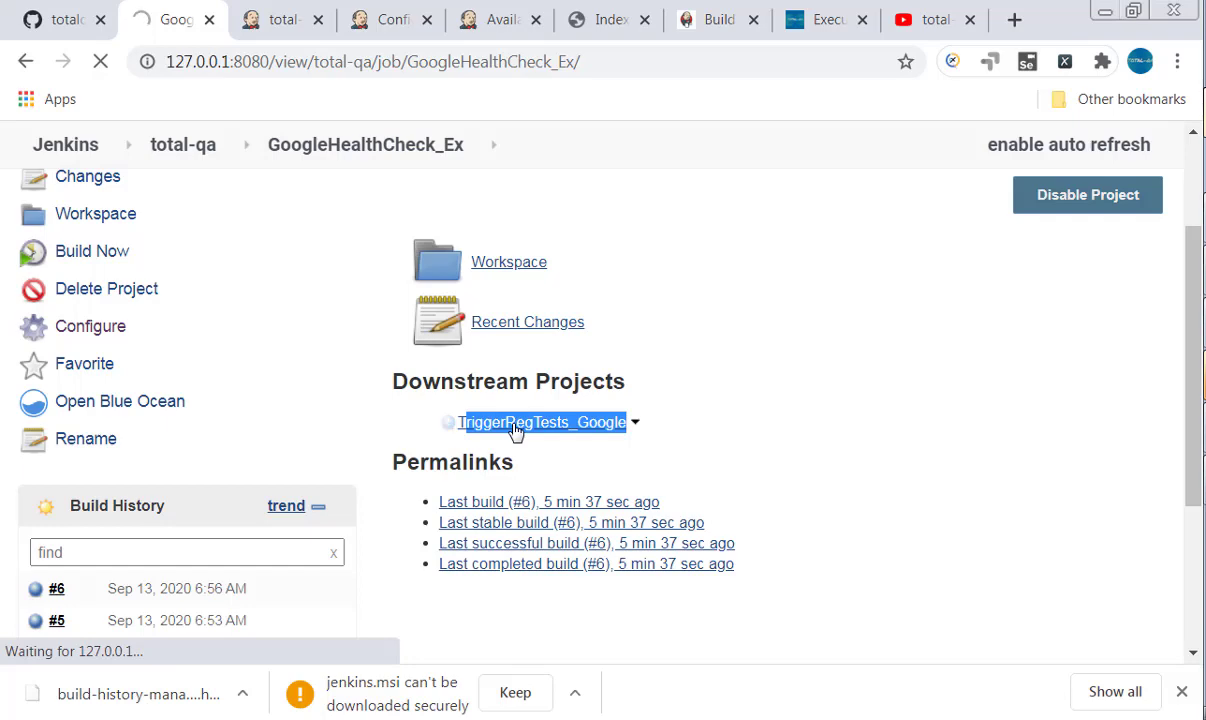
scroll(518, 430, down, 3)
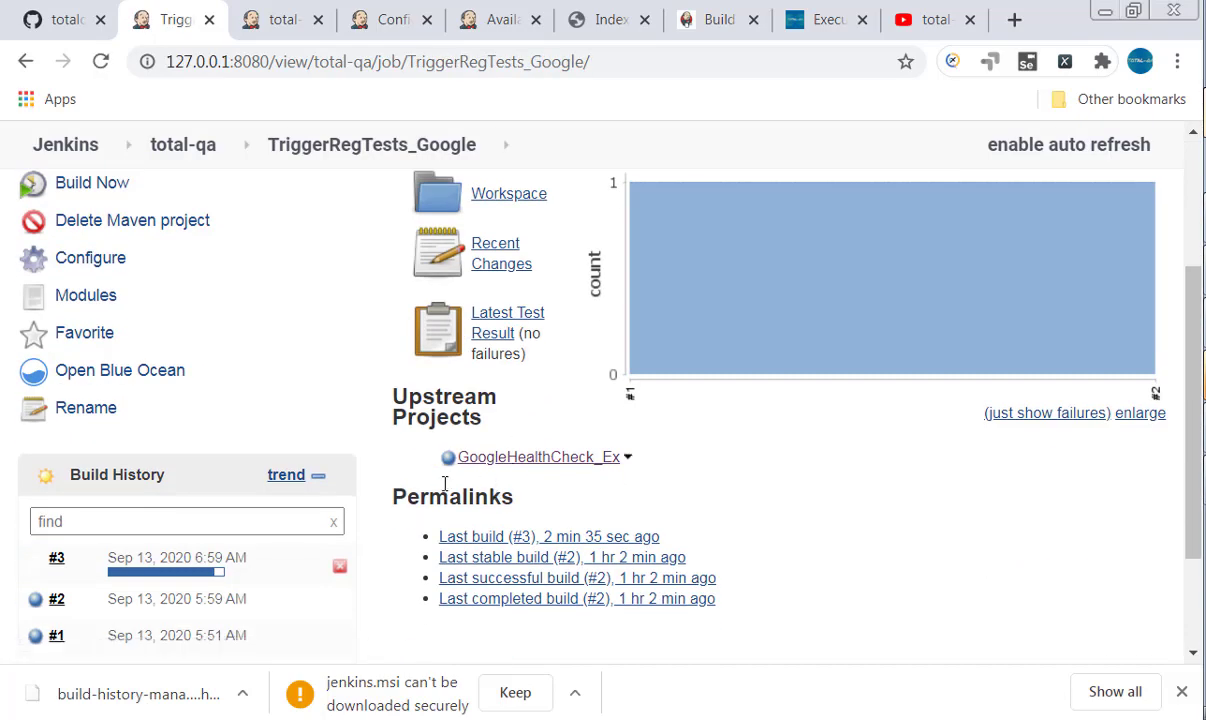
drag(440, 458, 648, 458)
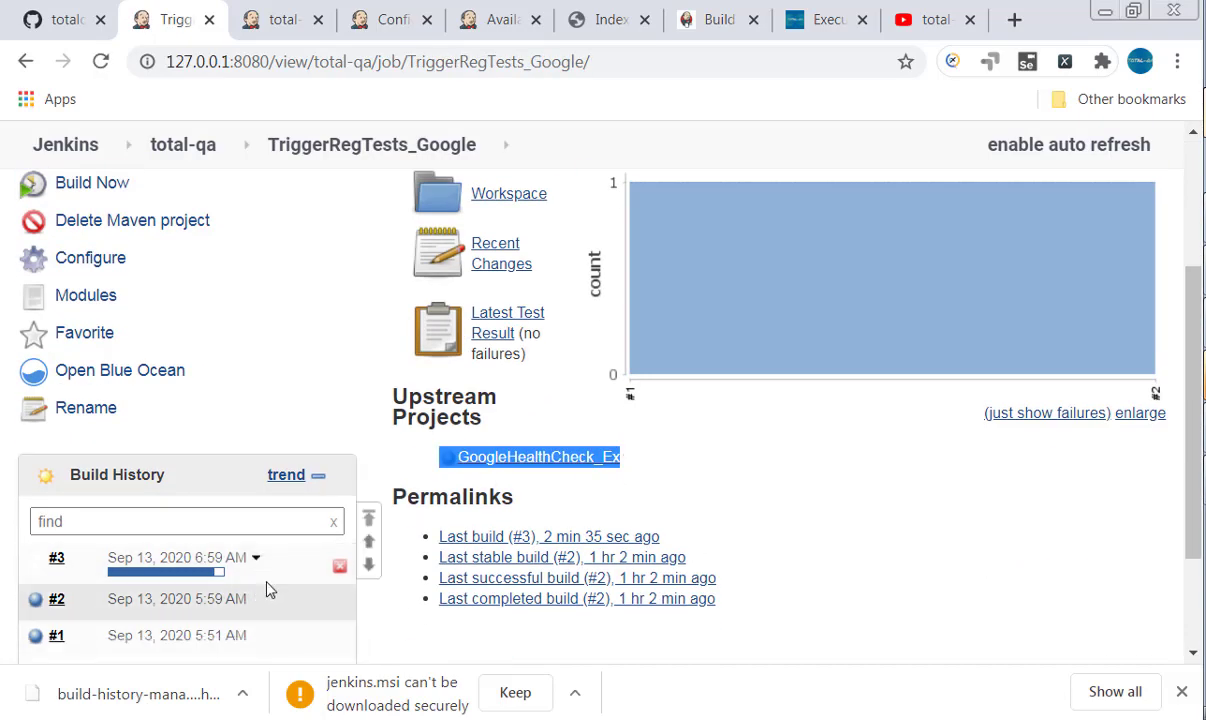
Abort the running build #3 of TriggerRegTests_Google
click(339, 566)
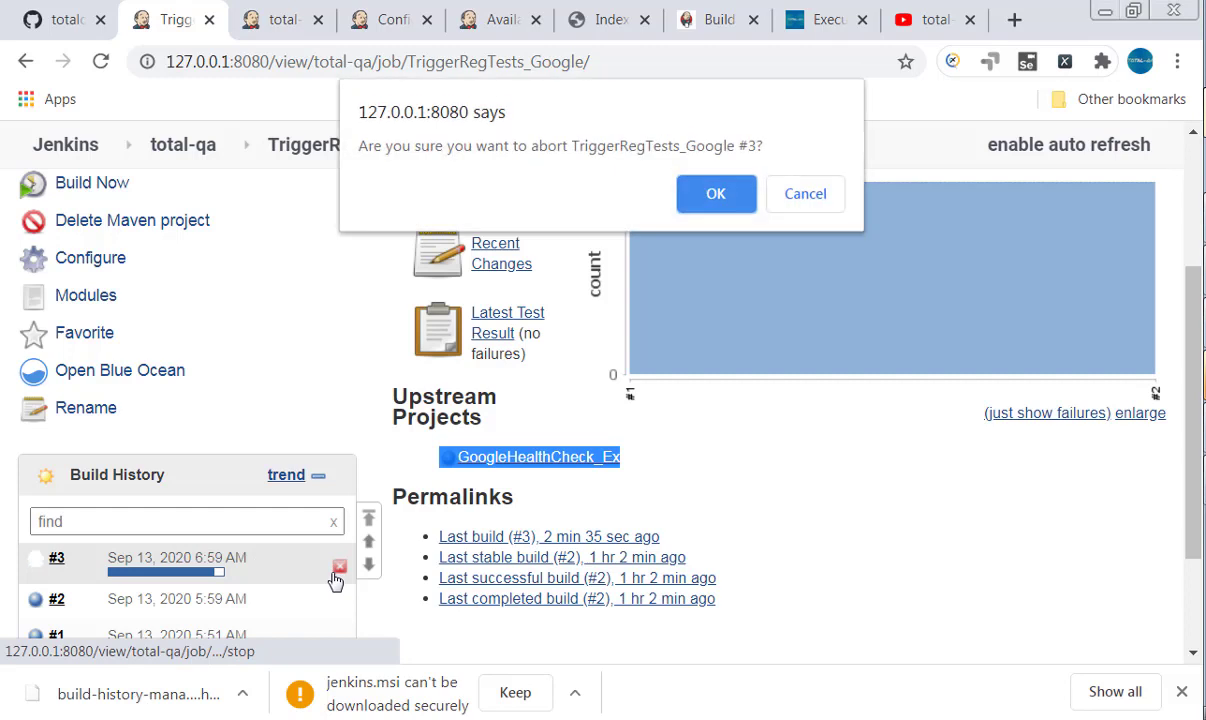
click(708, 195)
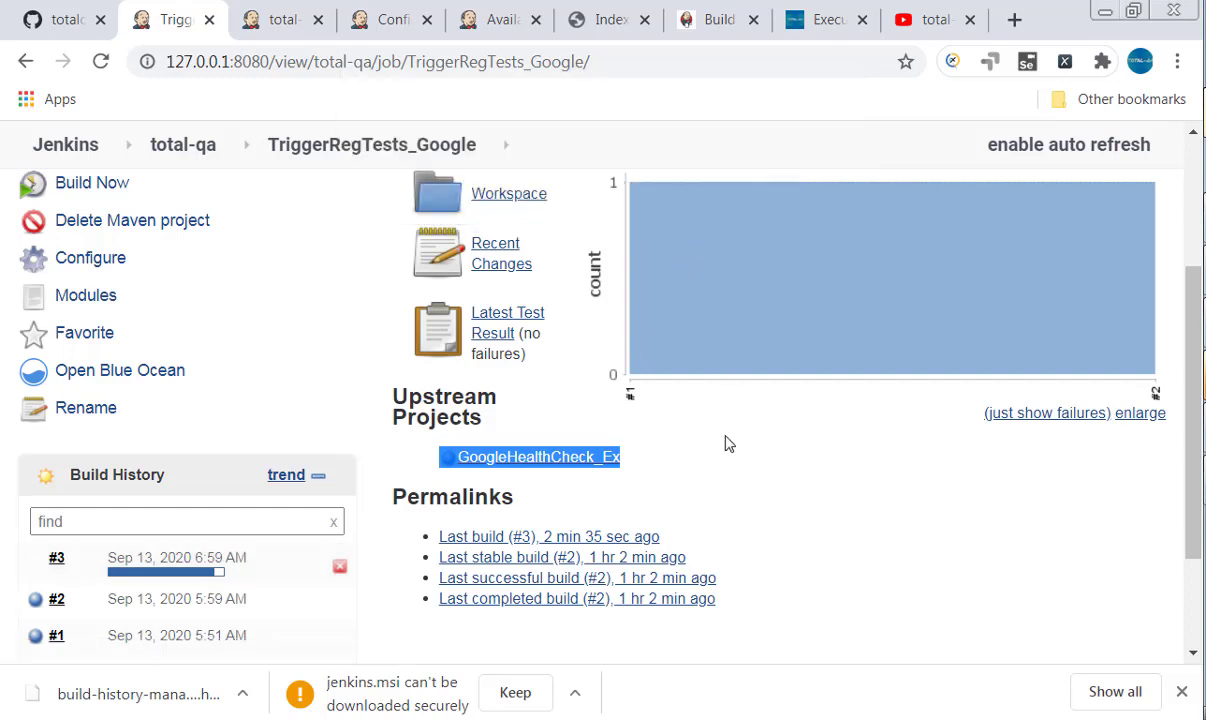
click(709, 490)
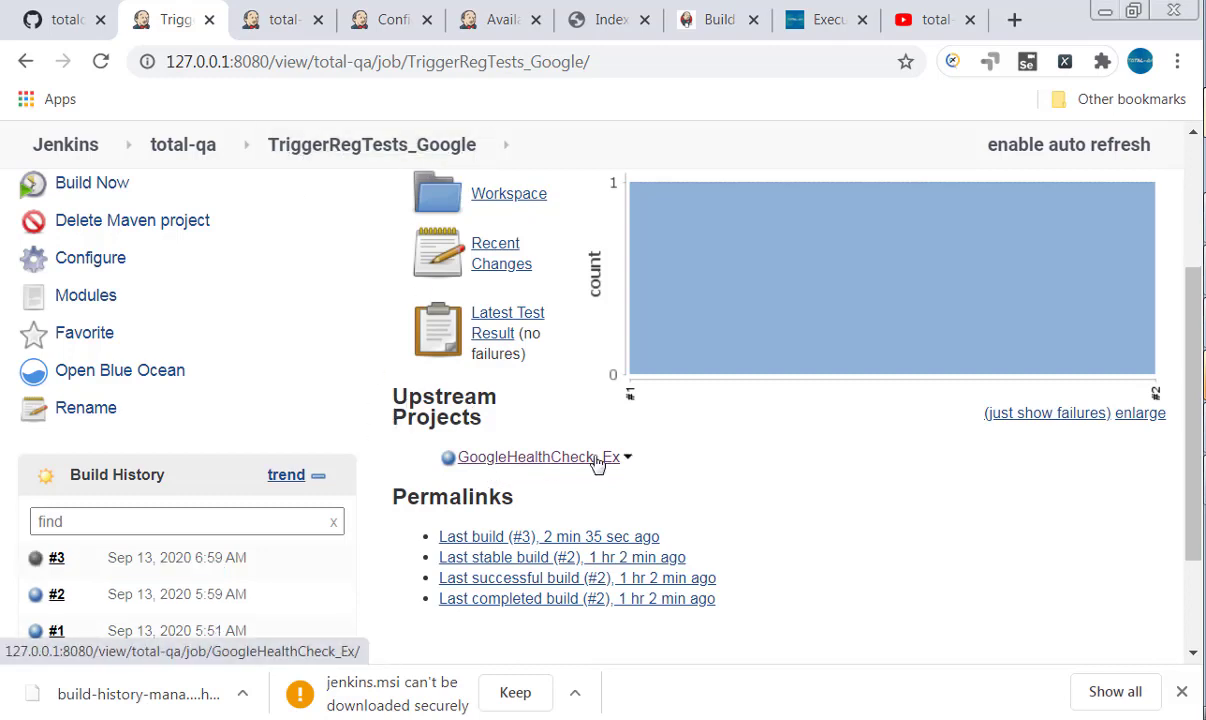
Copy the job name GoogleHealthCheck_Ex from its Jenkins project page address and paste it after "Job1" in the Notepad notes
click(557, 462)
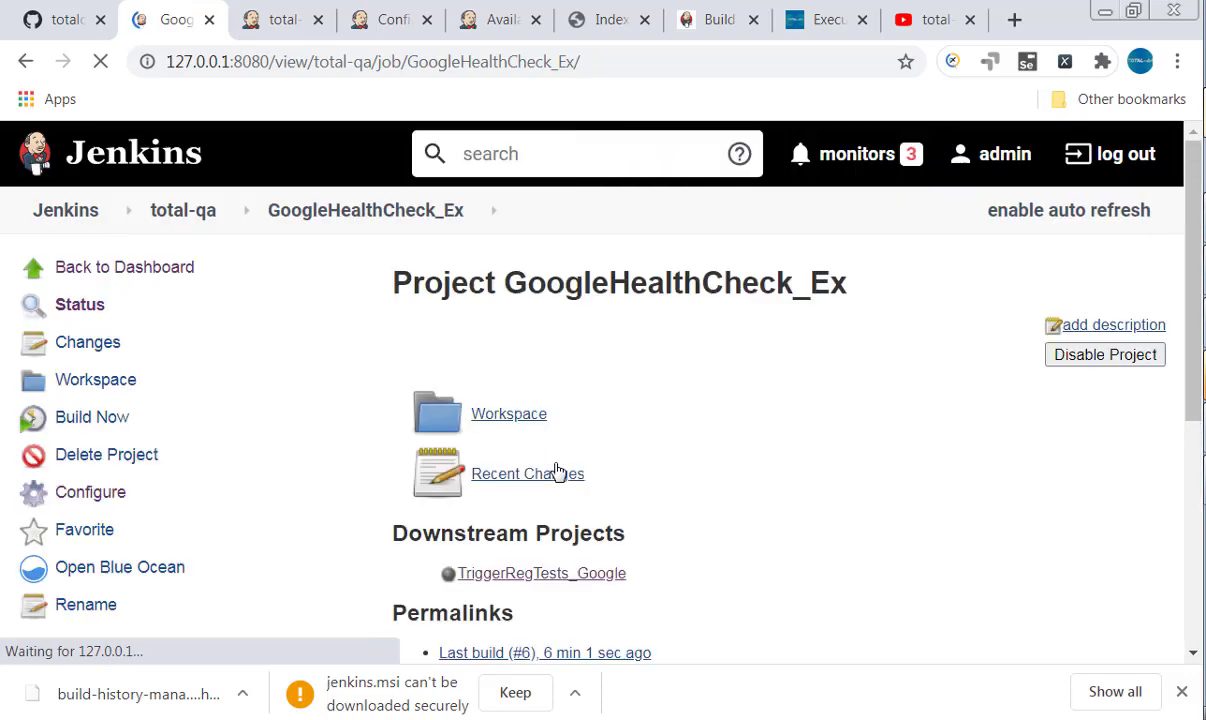
scroll(557, 470, down, 3)
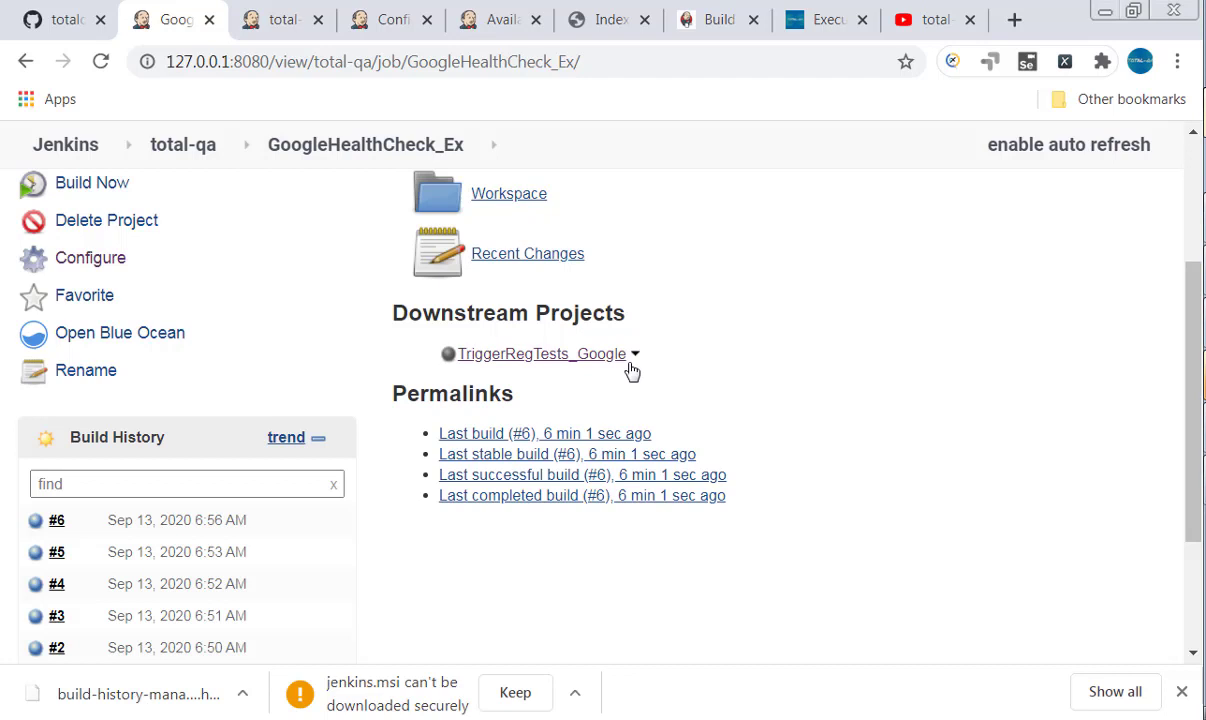
double_click(481, 62)
key(ctrl+c)
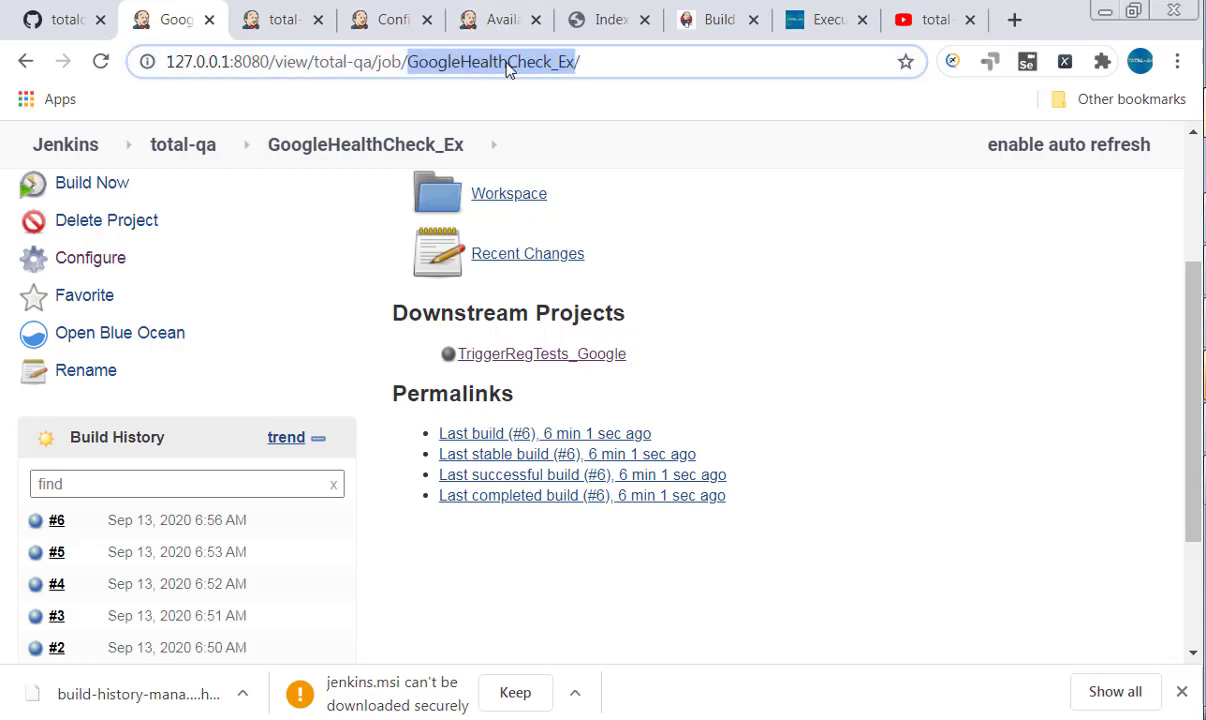
click(1204, 229)
click(258, 557)
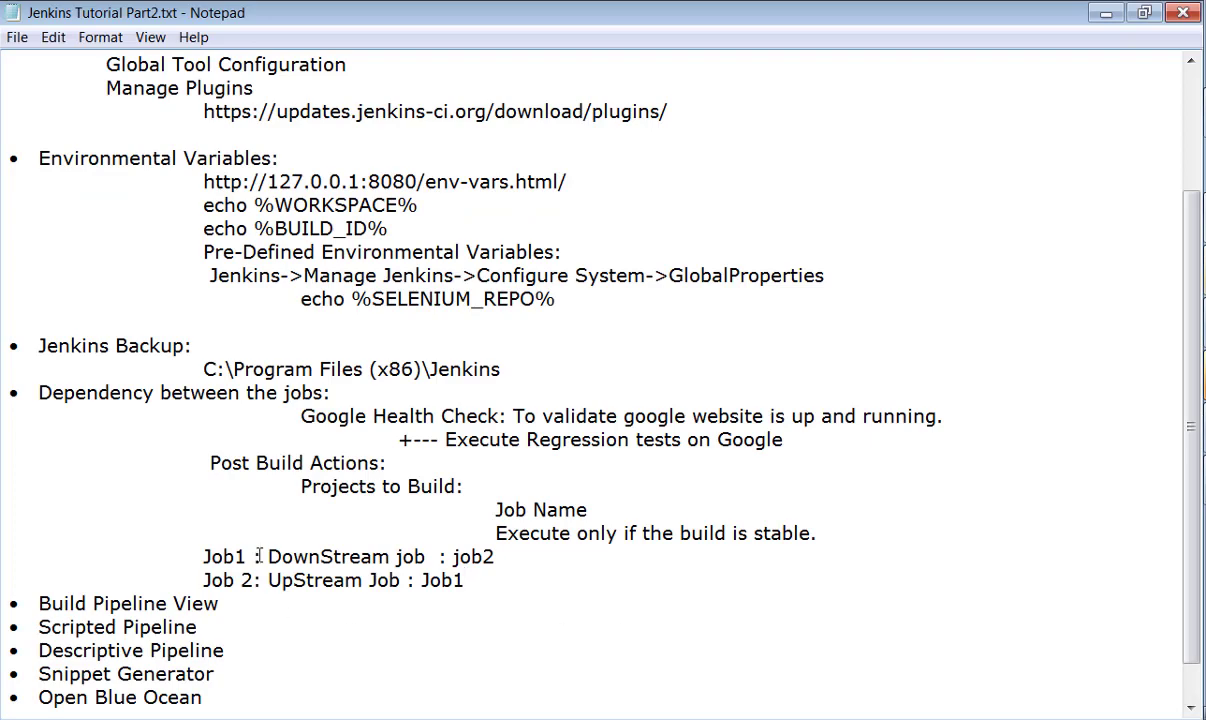
key(ctrl+v)
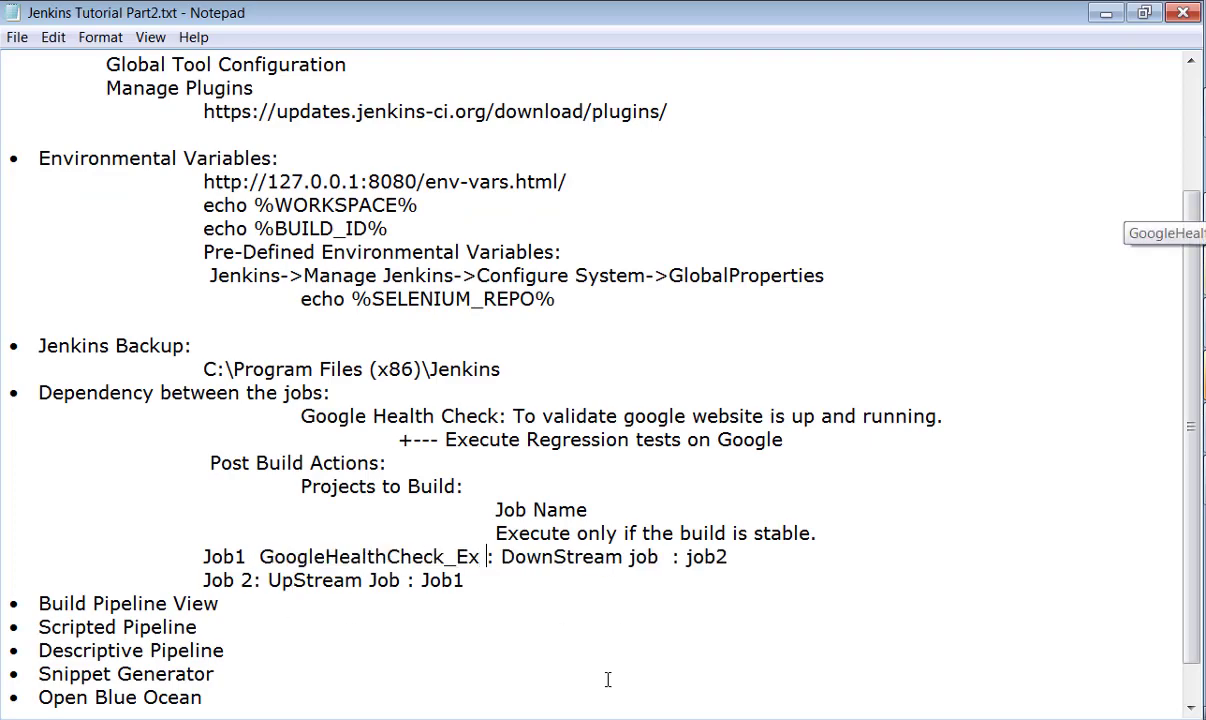
Dismiss the security alert in the browser, then copy the downstream project name TriggerRegTests_Google and paste it after "job2" in the Notepad notes
click(574, 713)
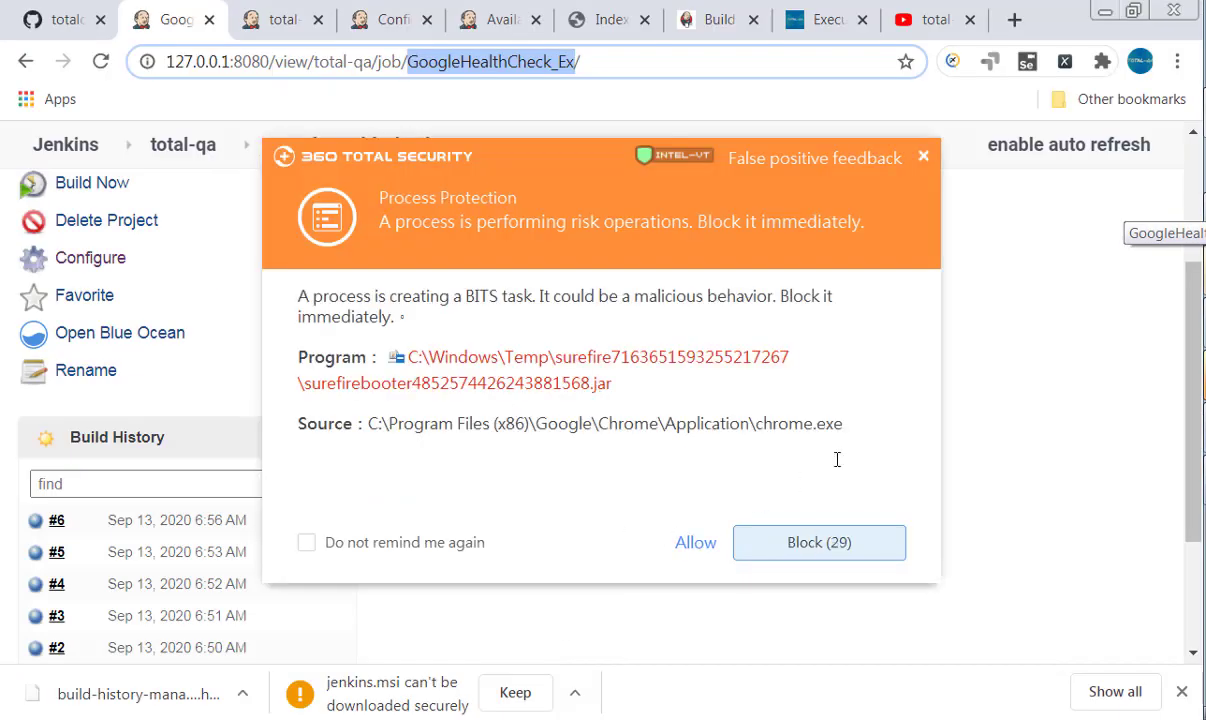
click(923, 156)
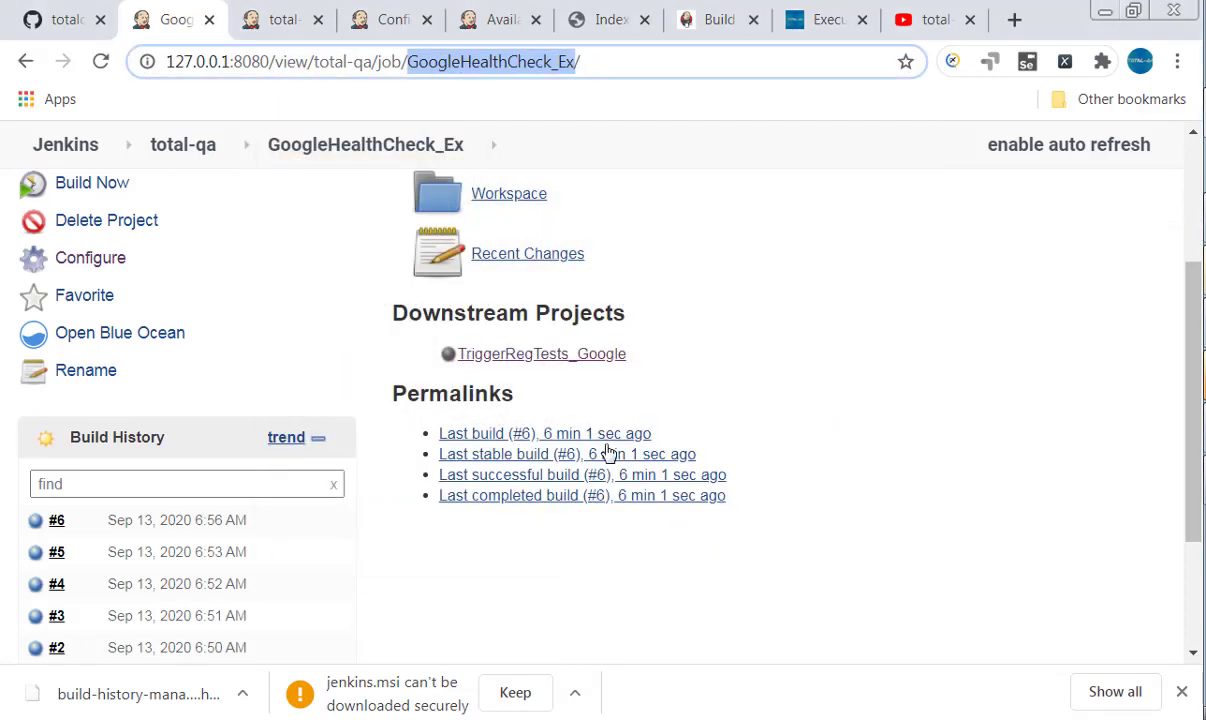
drag(645, 360, 432, 355)
key(ctrl+c)
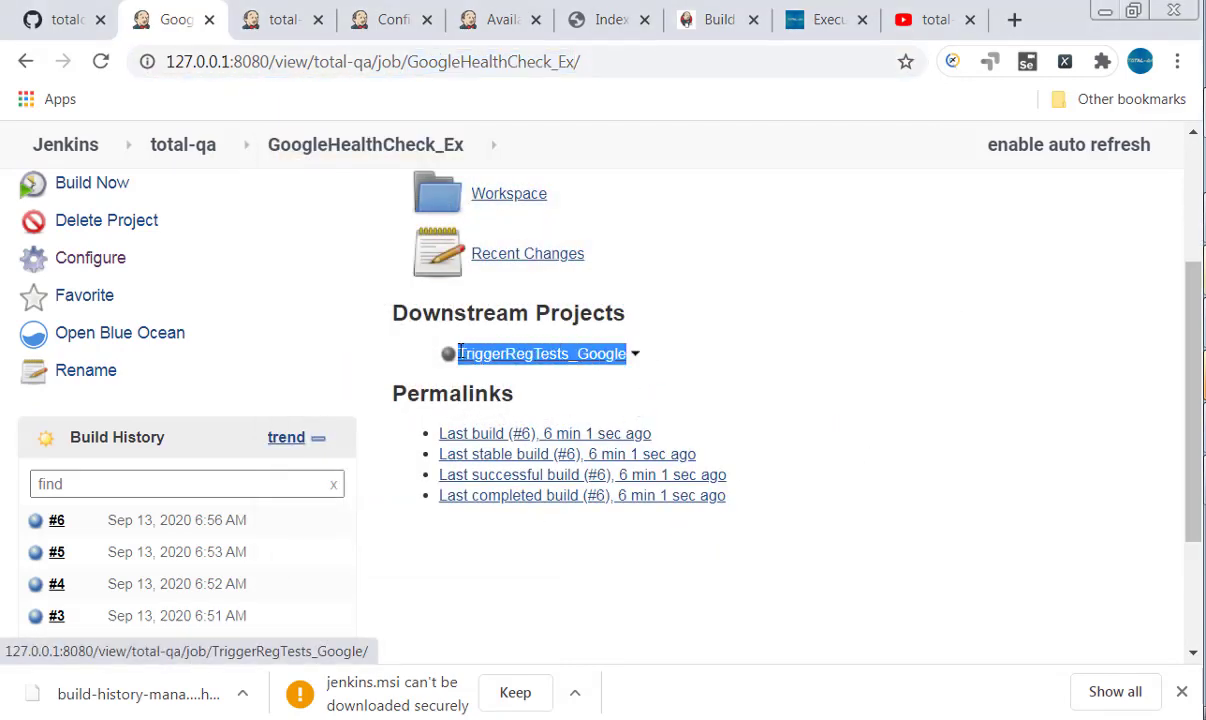
key(alt+Tab)
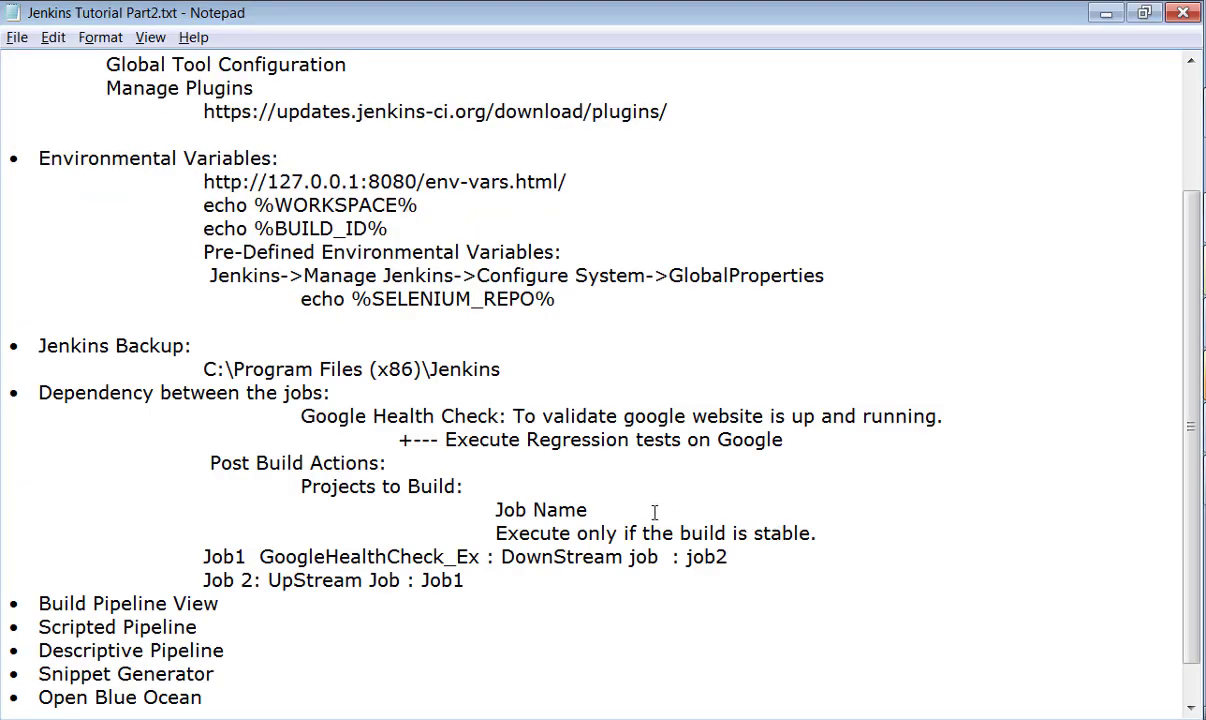
click(733, 557)
key(ctrl+v)
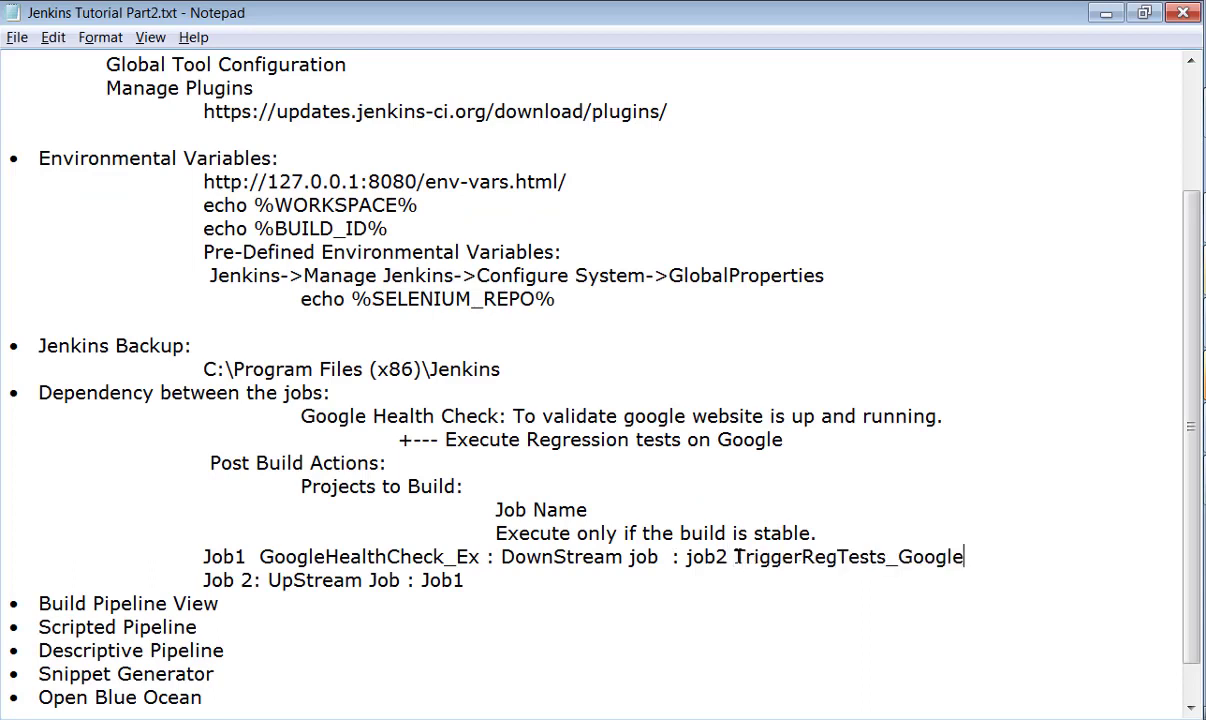
Copy the job name TriggerRegTests_Google from the downstream line and paste it after "Job 2" in the upstream line of the notes
drag(736, 557, 1187, 538)
key(ctrl+c)
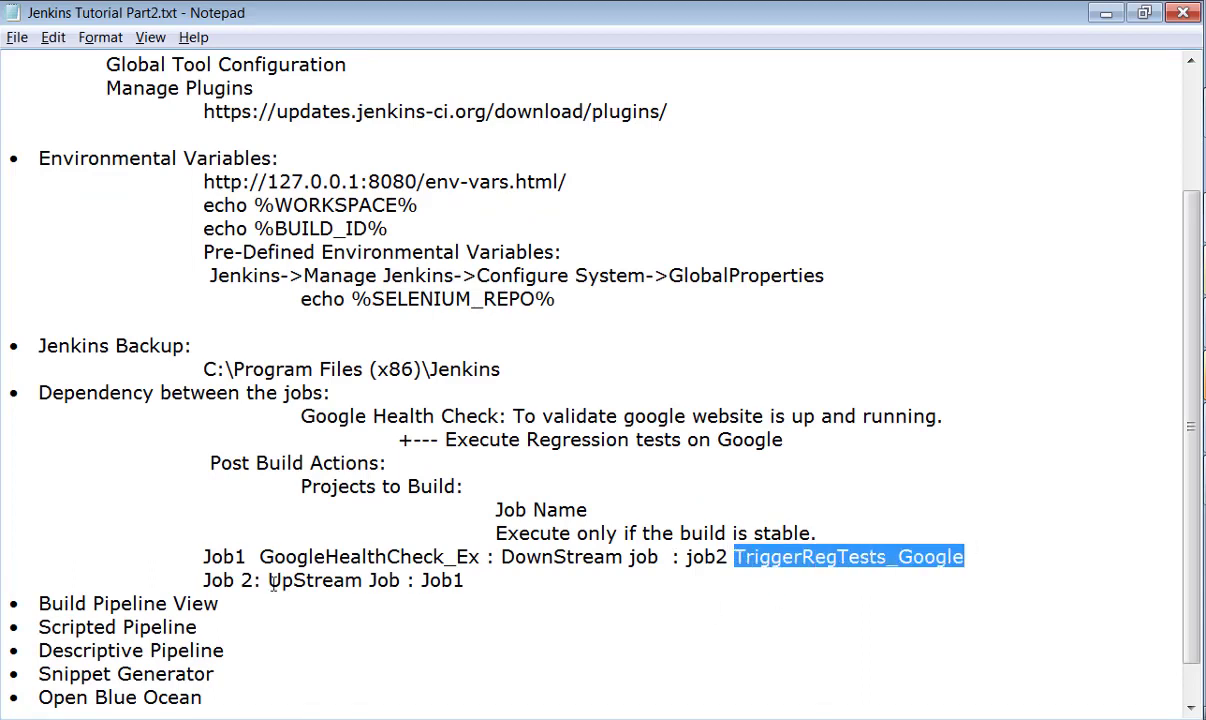
click(257, 580)
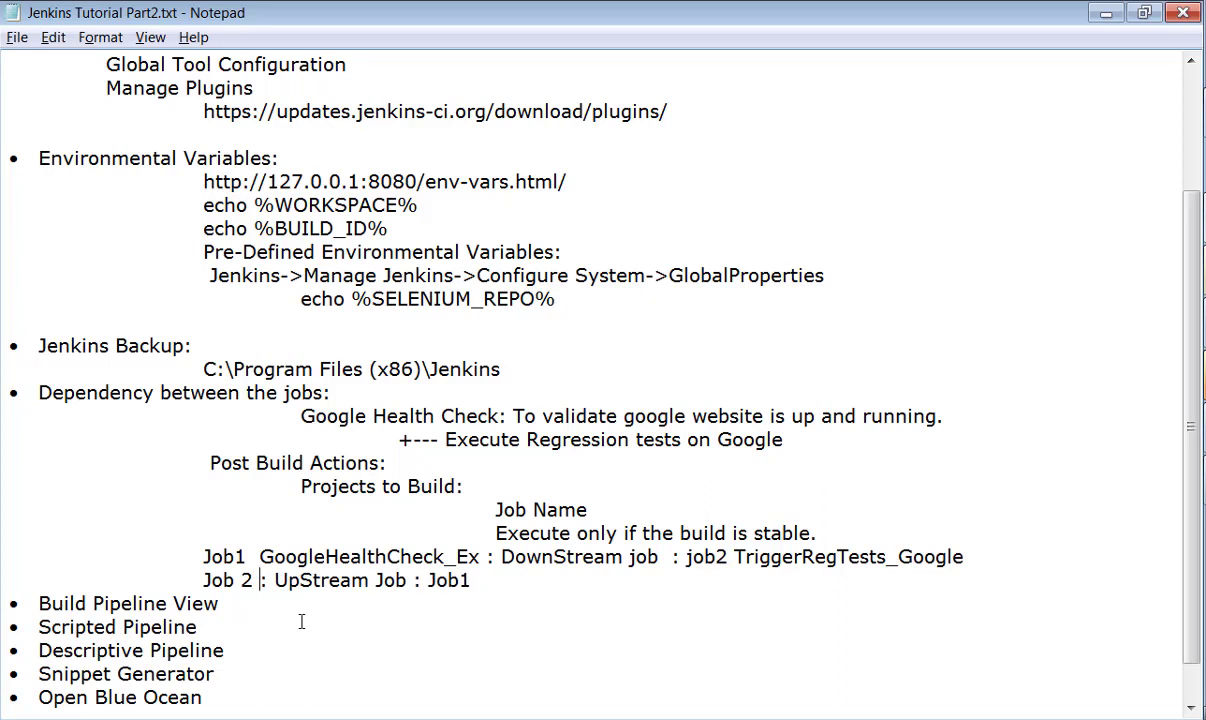
key(ctrl+v)
Copy GoogleHealthCheck_Ex from the downstream line, paste it after "Job1" at the end of the upstream line, and save the notes
click(501, 557)
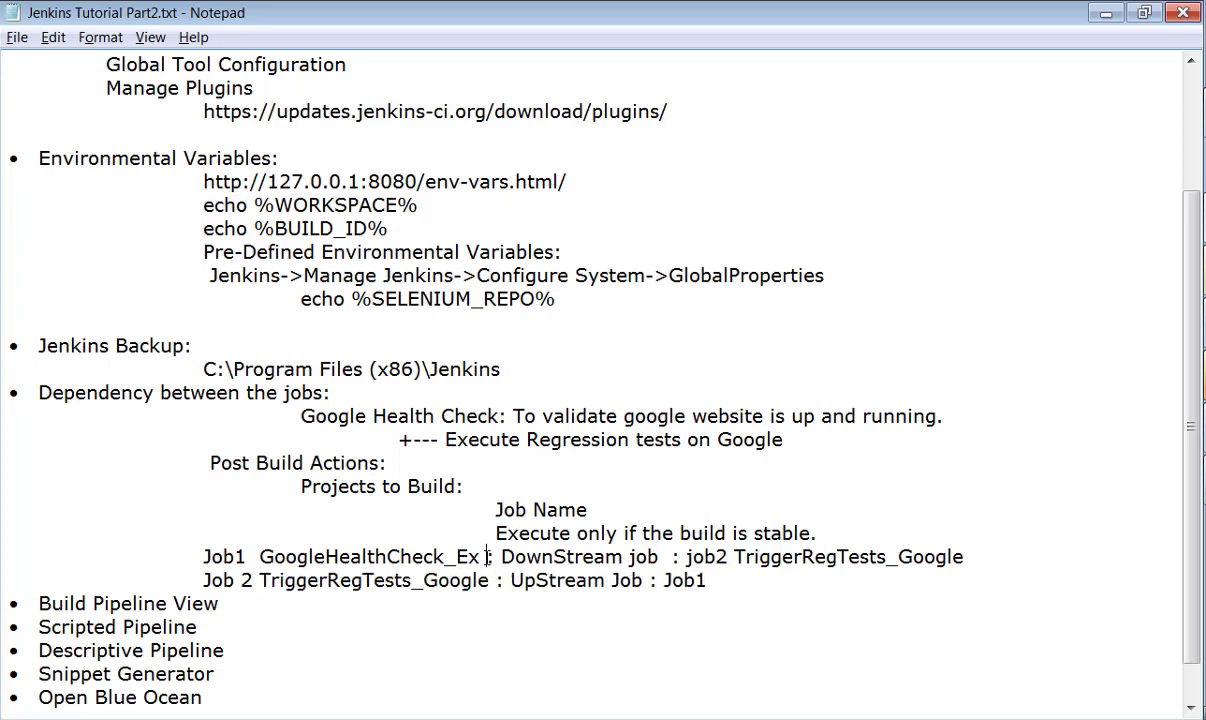
drag(487, 557, 259, 557)
key(ctrl+c)
click(712, 582)
key(ctrl+v)
key(alt+f)
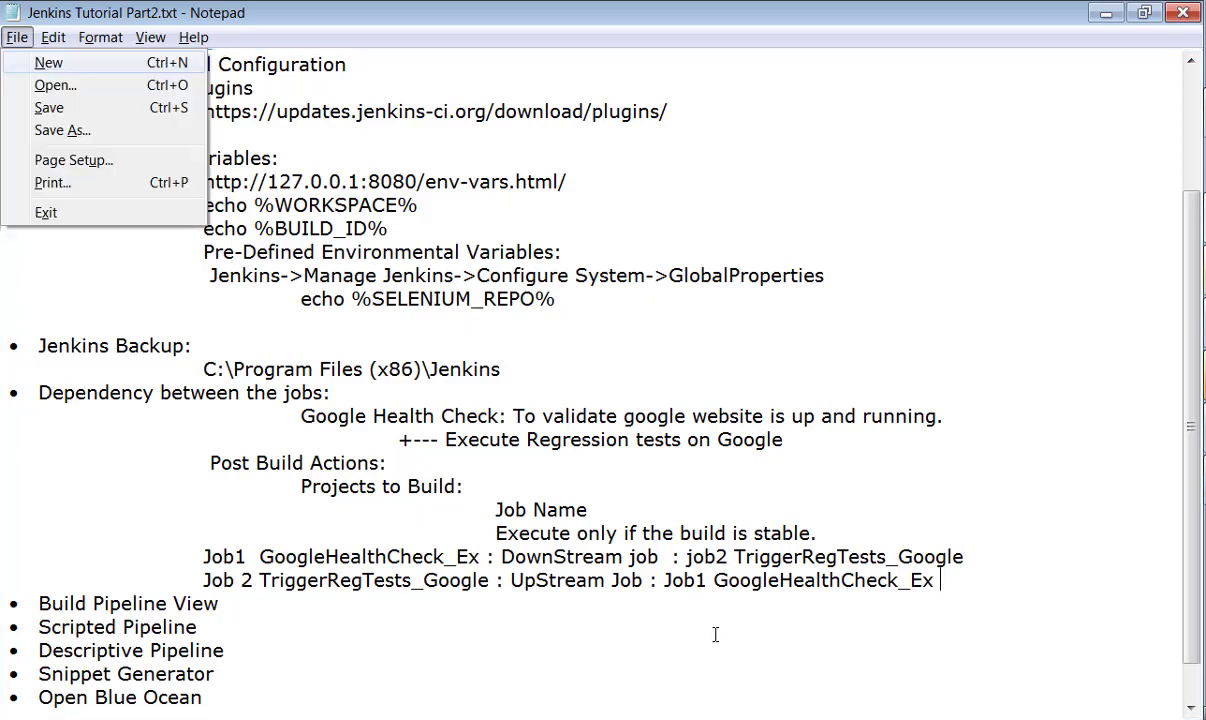
key(s)
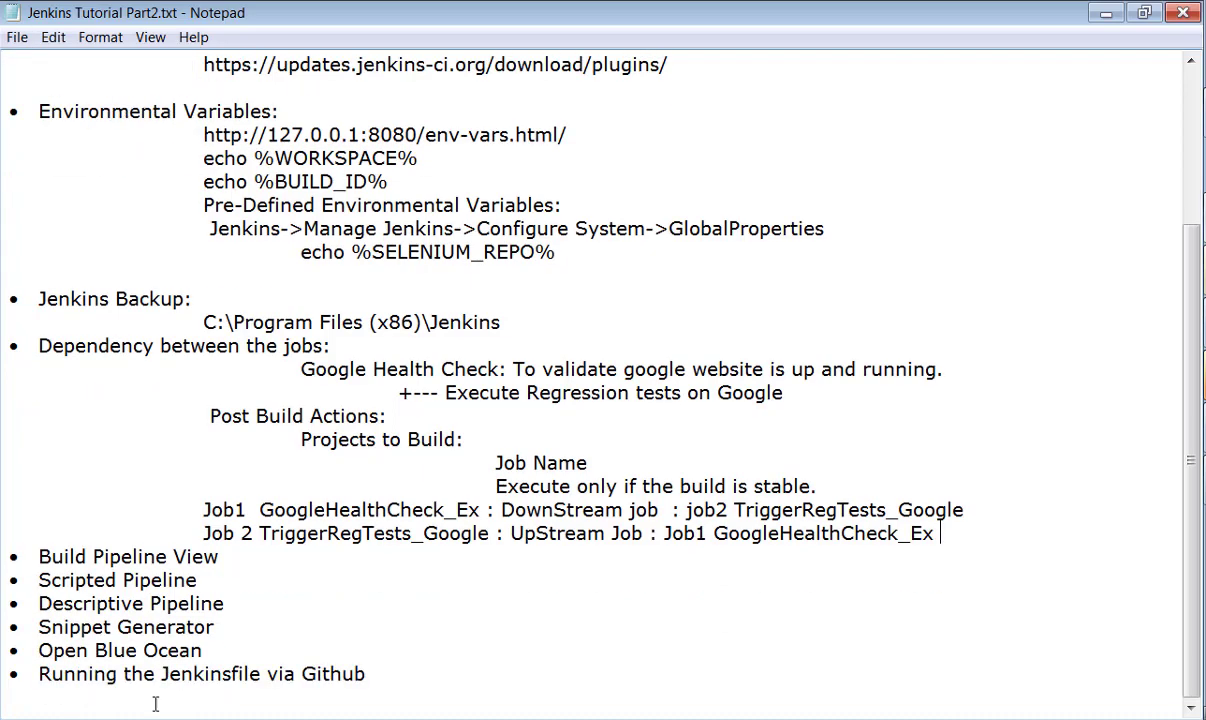
Place the text cursor after "Build Pipeline View", then switch to the browser's Jenkins plugin download index and start a page search
click(250, 557)
click(1204, 112)
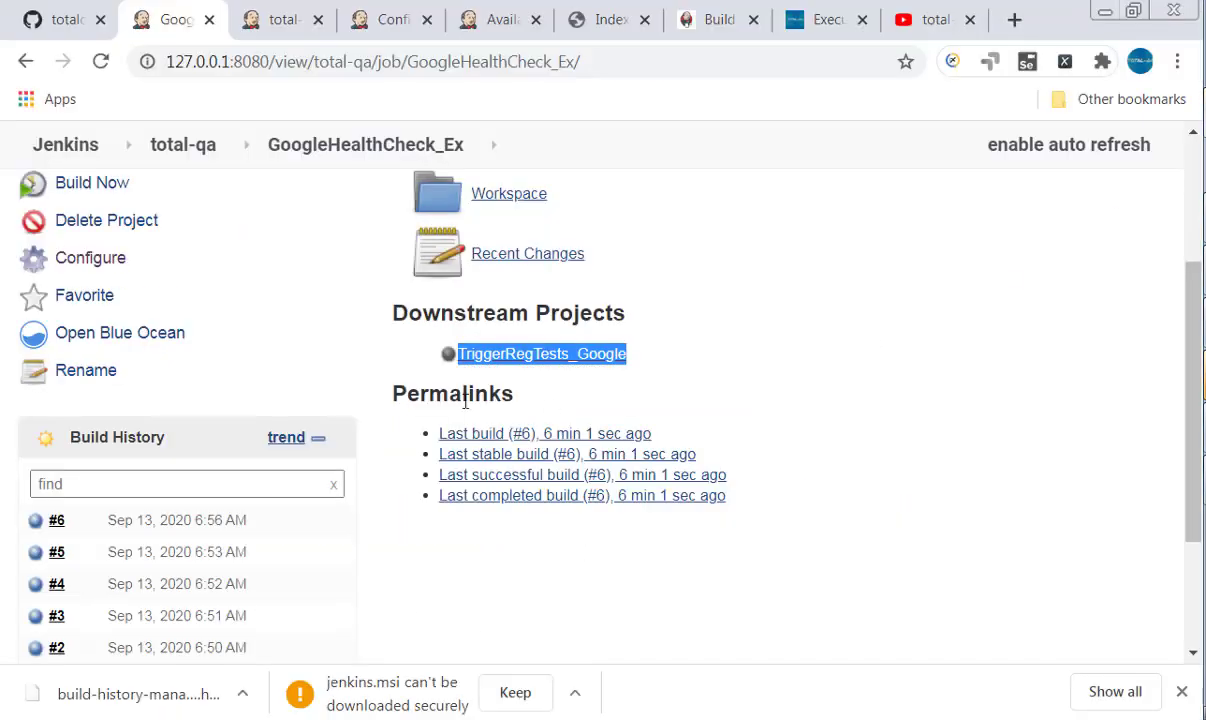
click(603, 35)
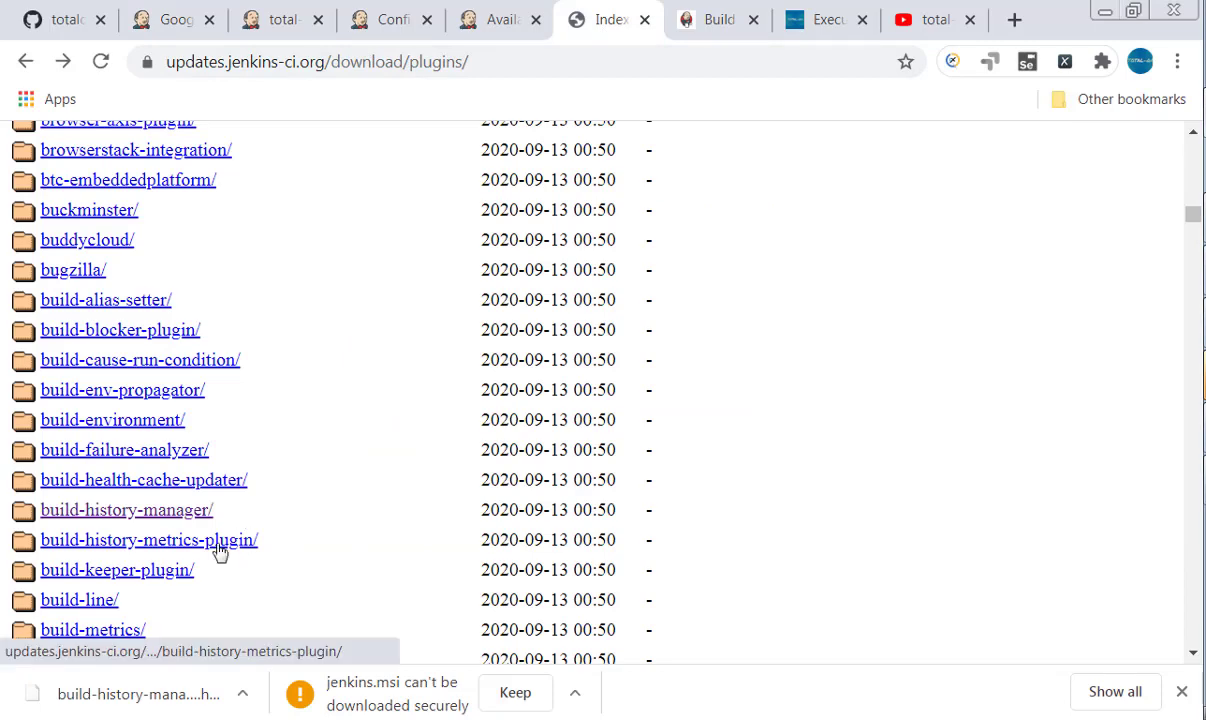
scroll(220, 552, up, 1)
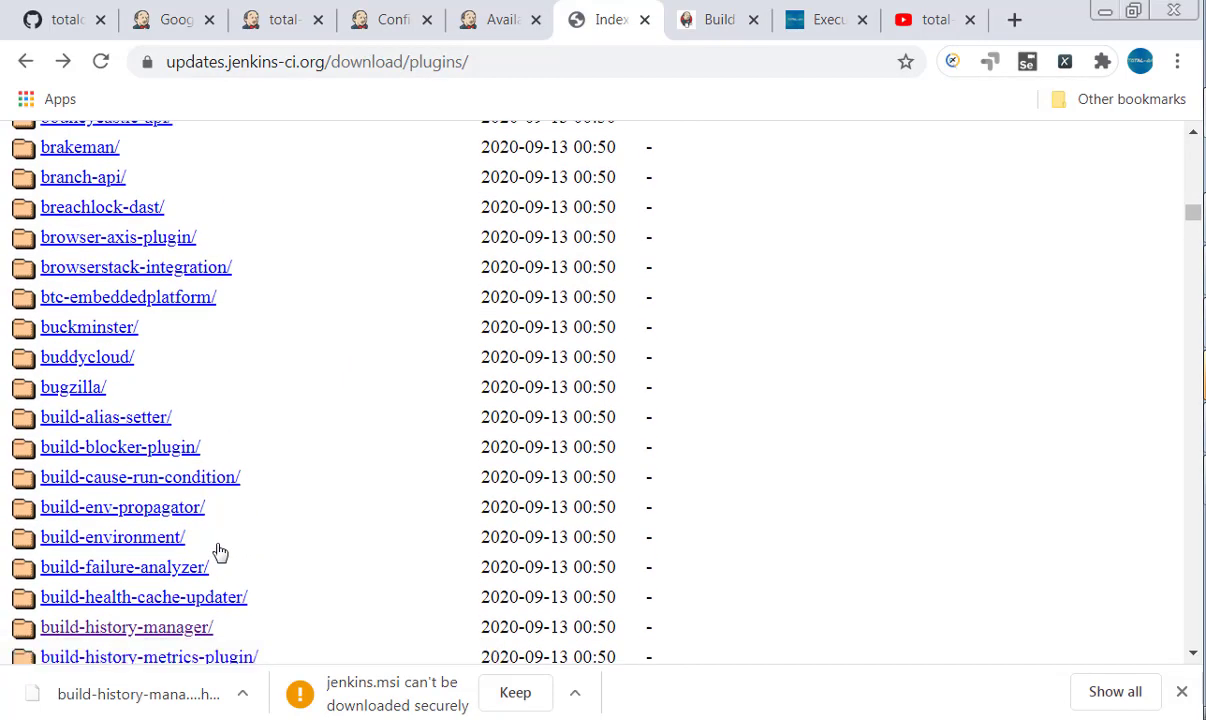
key(ctrl+f)
text(bui)
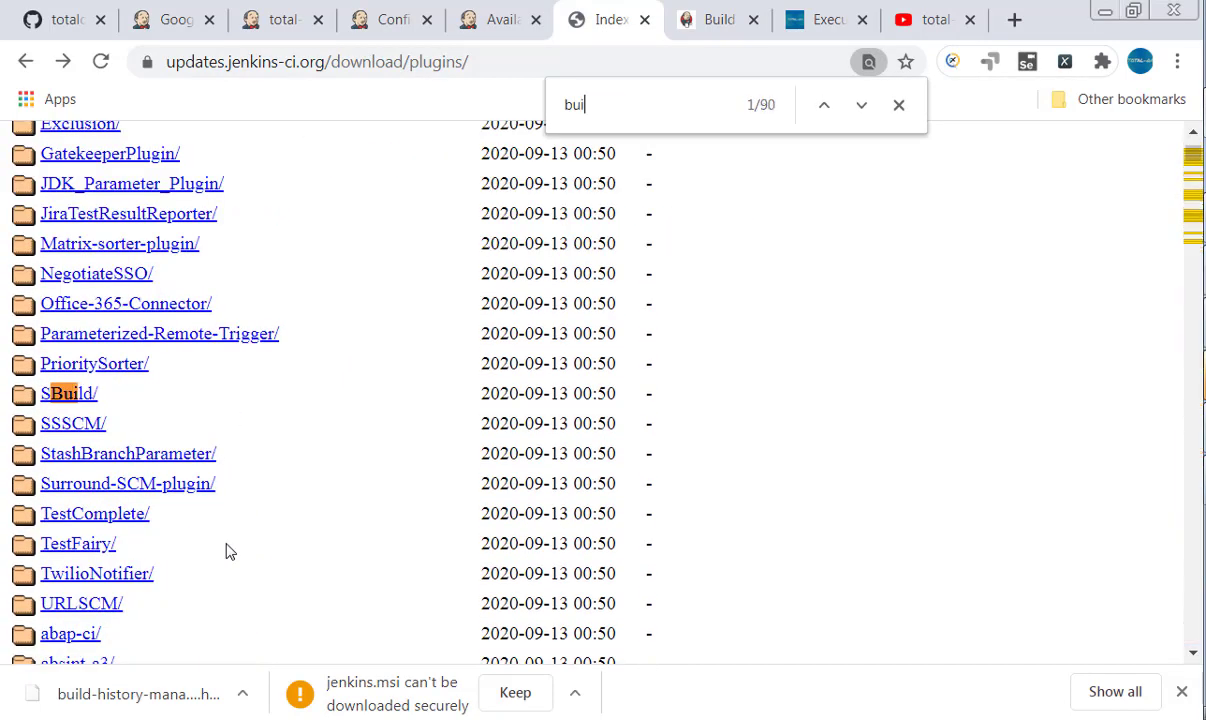
text(ldt)
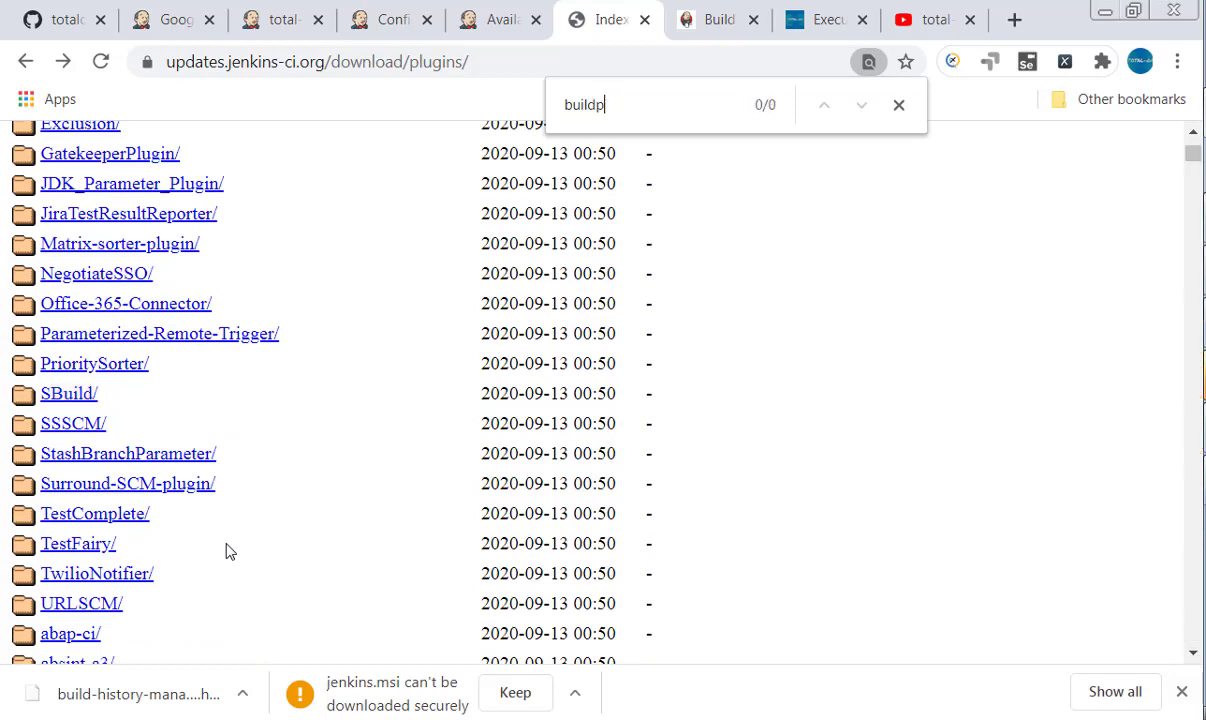
key(BackSpace)
key(BackSpace)
key(BackSpace)
key(BackSpace)
key(BackSpace)
key(BackSpace)
Search the plugin index for "pipeline" and open the build-pipeline-plugin folder
text(pip)
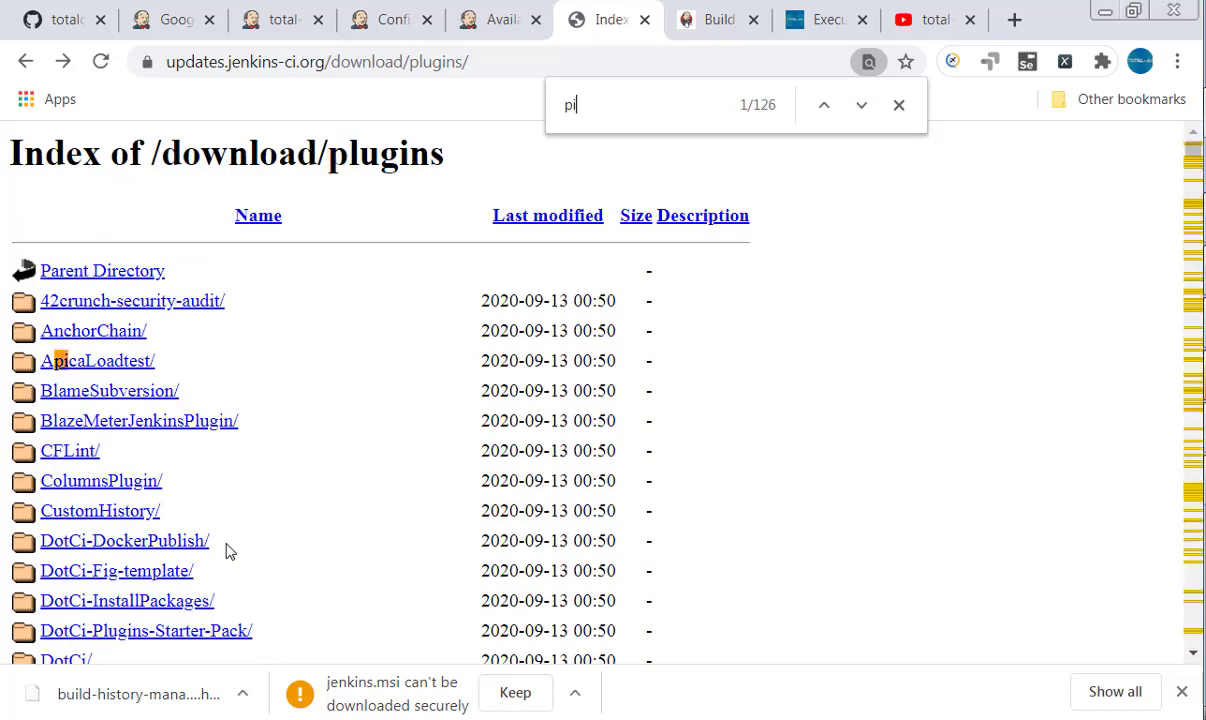
text(ne)
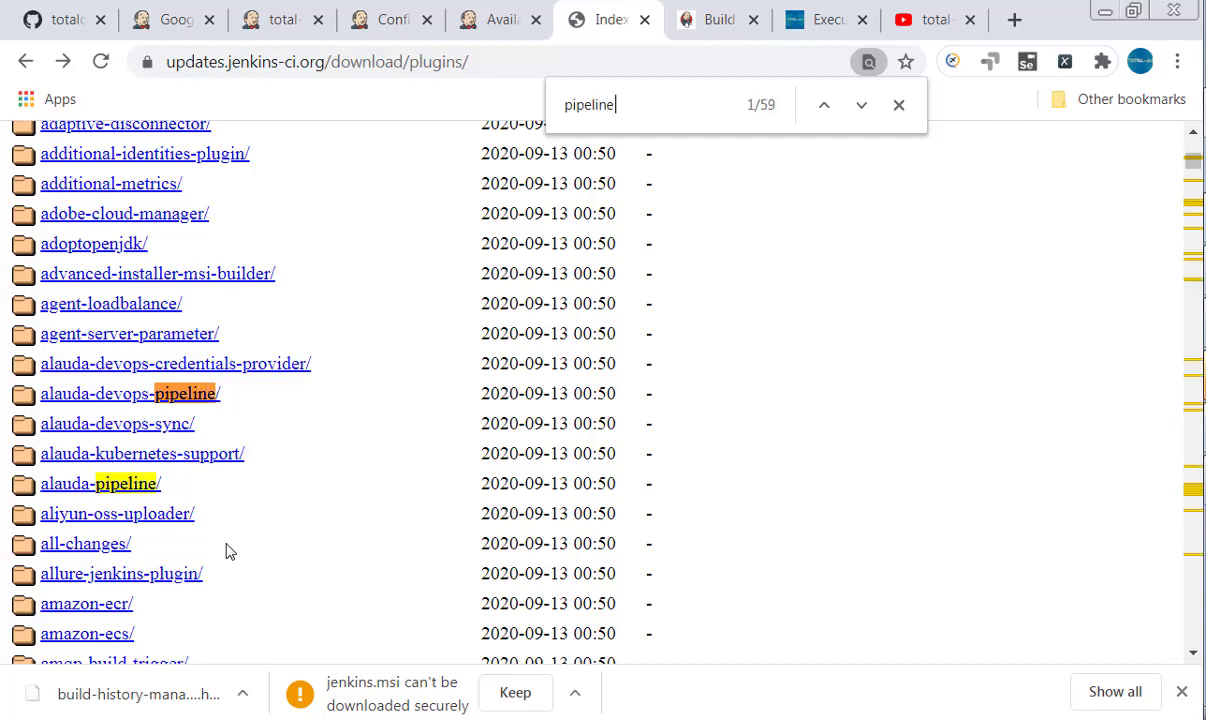
key(Return)
key(Return)
key(Return)
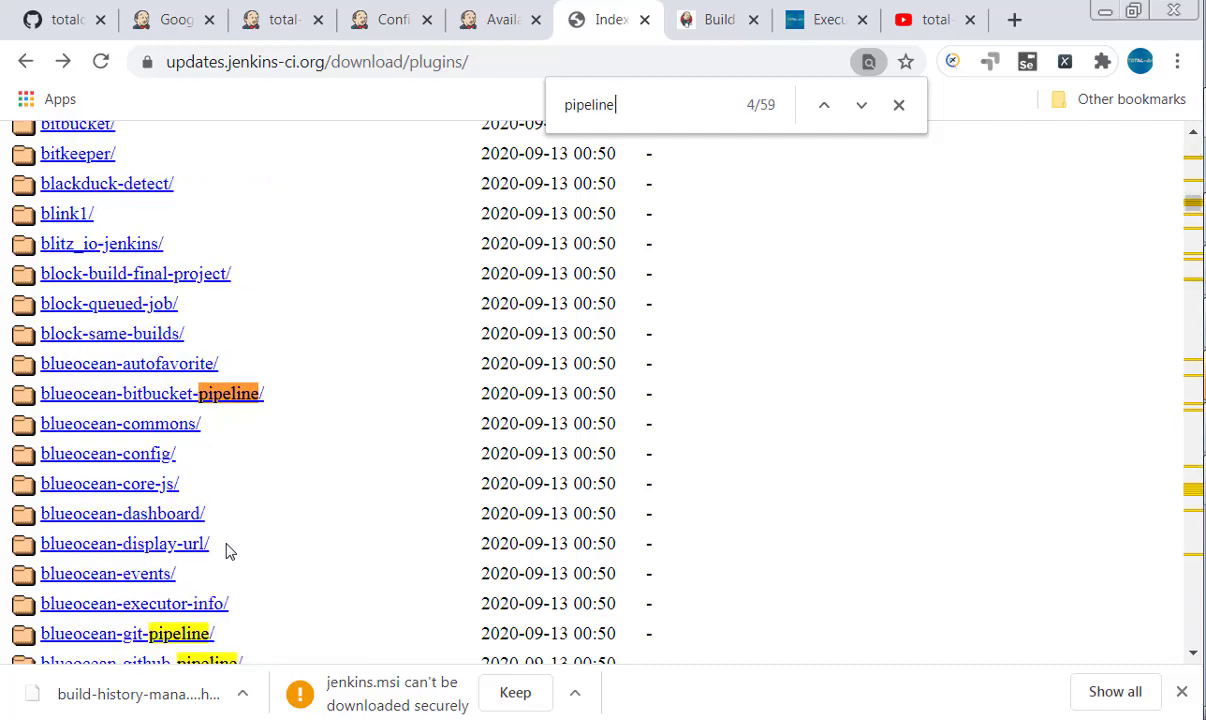
scroll(318, 540, down, 7)
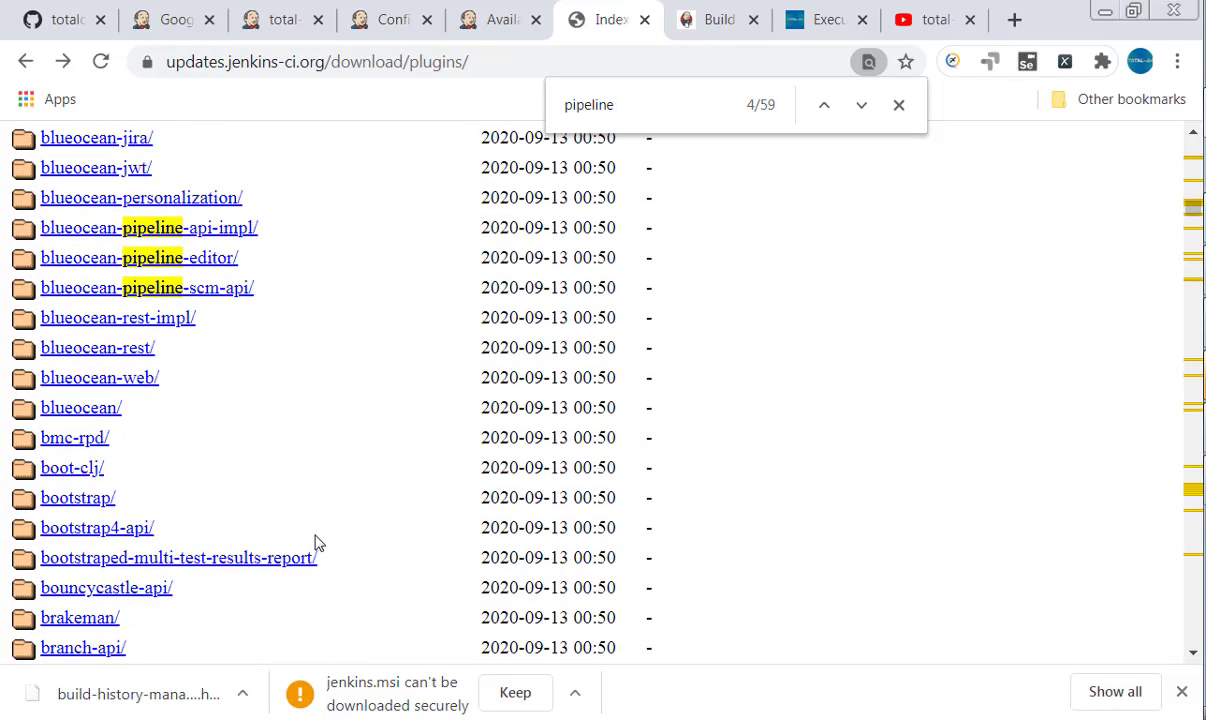
scroll(318, 540, down, 8)
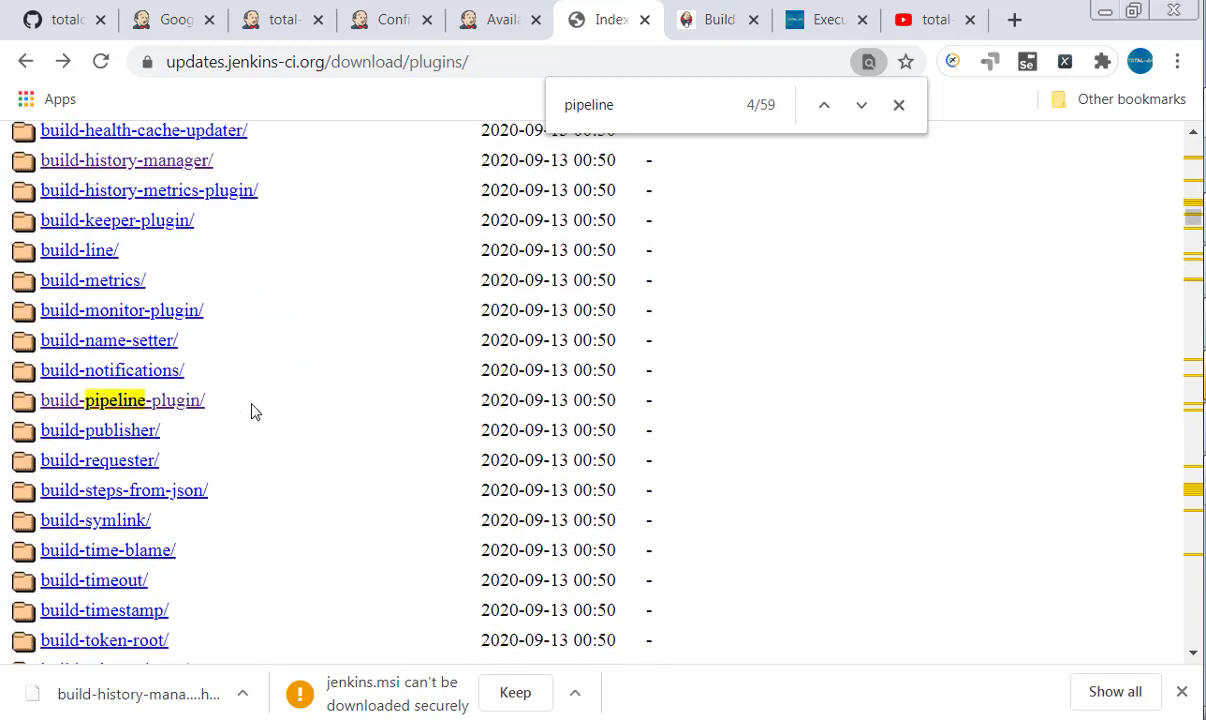
click(141, 399)
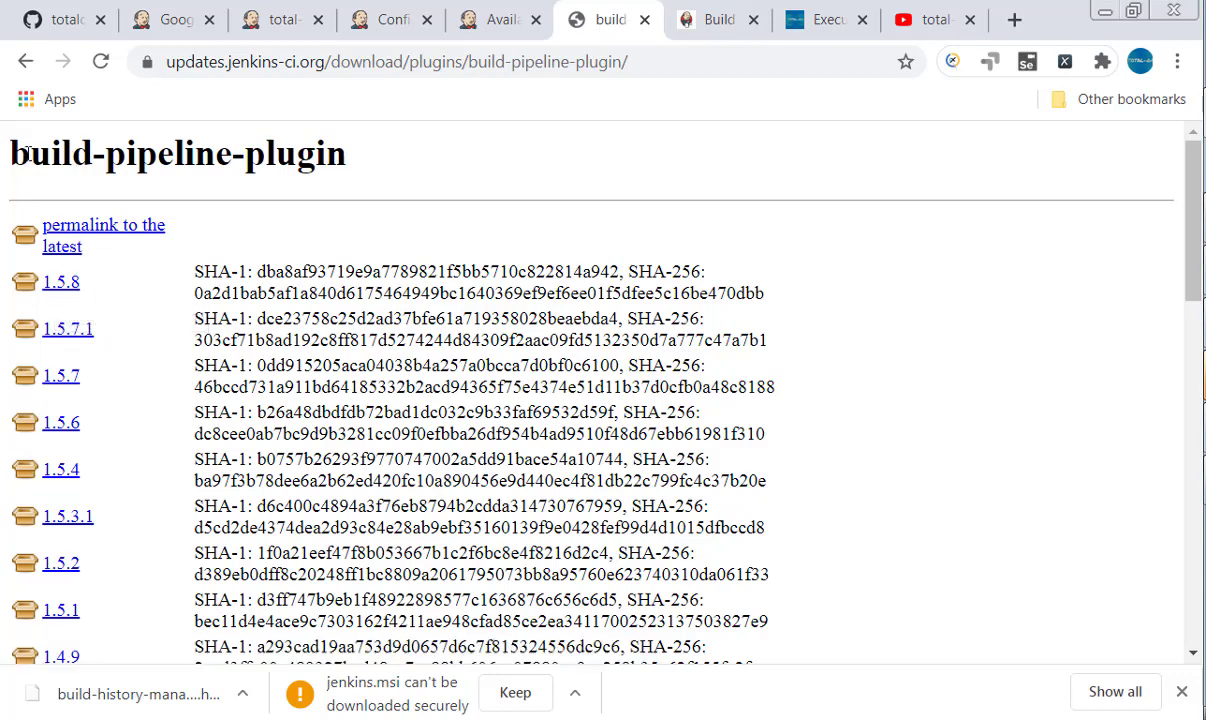
Open the Build Pipeline plugin's page on plugins.jenkins.io and examine its summary, release notes and pipeline screenshot
drag(28, 150, 244, 154)
click(405, 183)
click(700, 19)
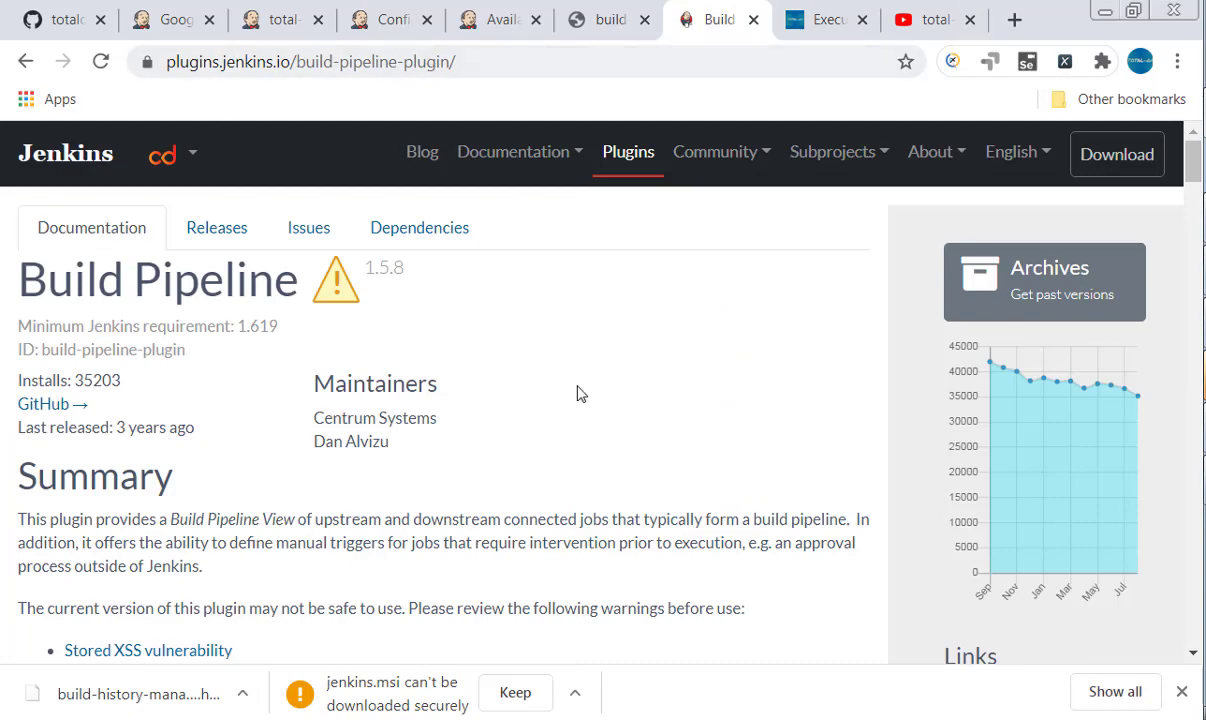
scroll(600, 408, down, 7)
scroll(590, 410, down, 10)
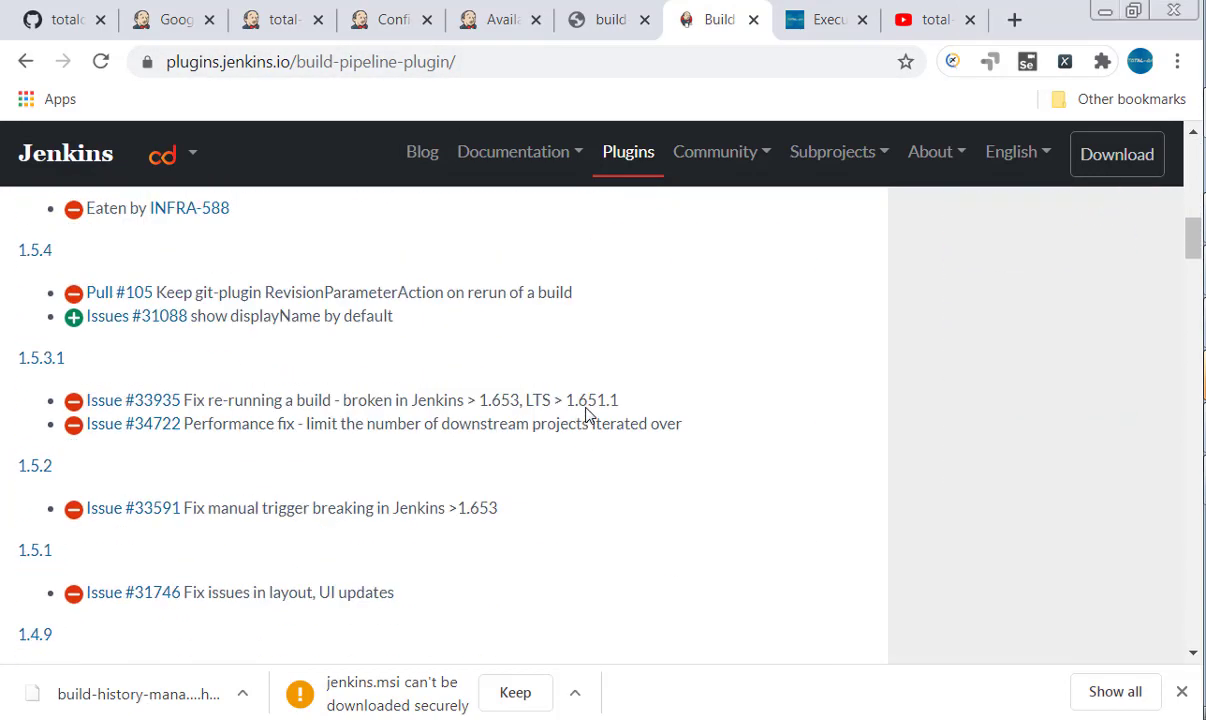
scroll(567, 430, up, 8)
scroll(567, 433, up, 10)
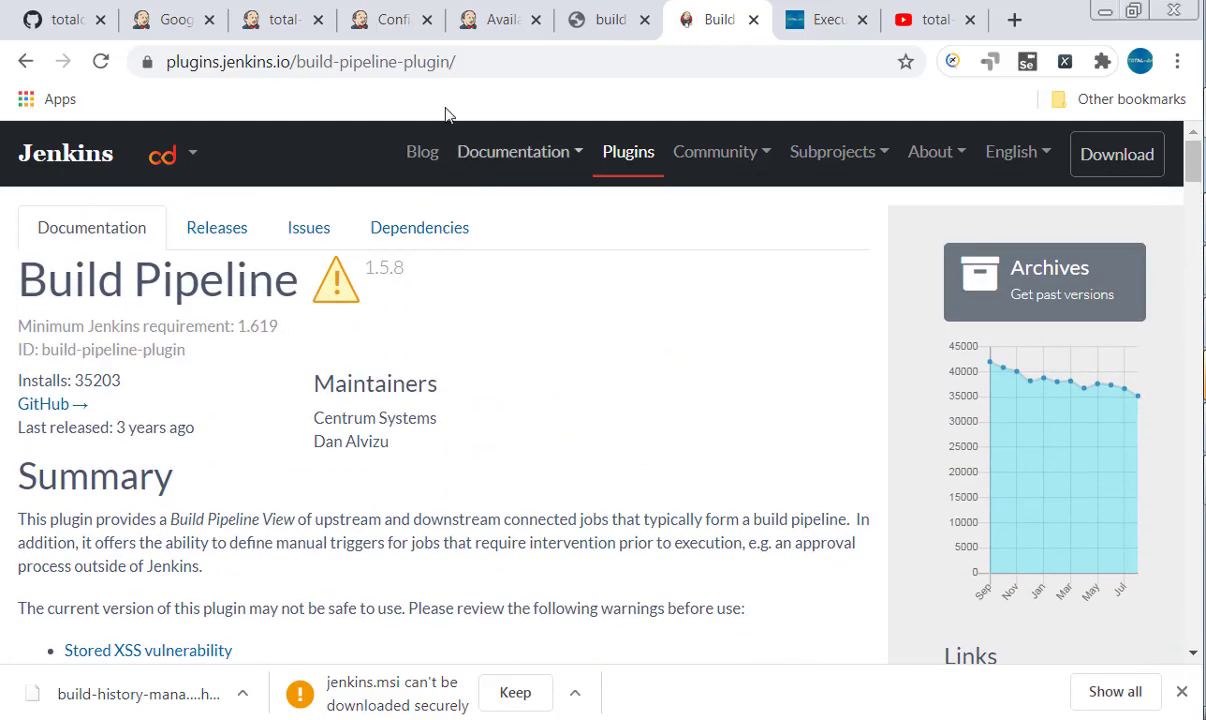
click(503, 160)
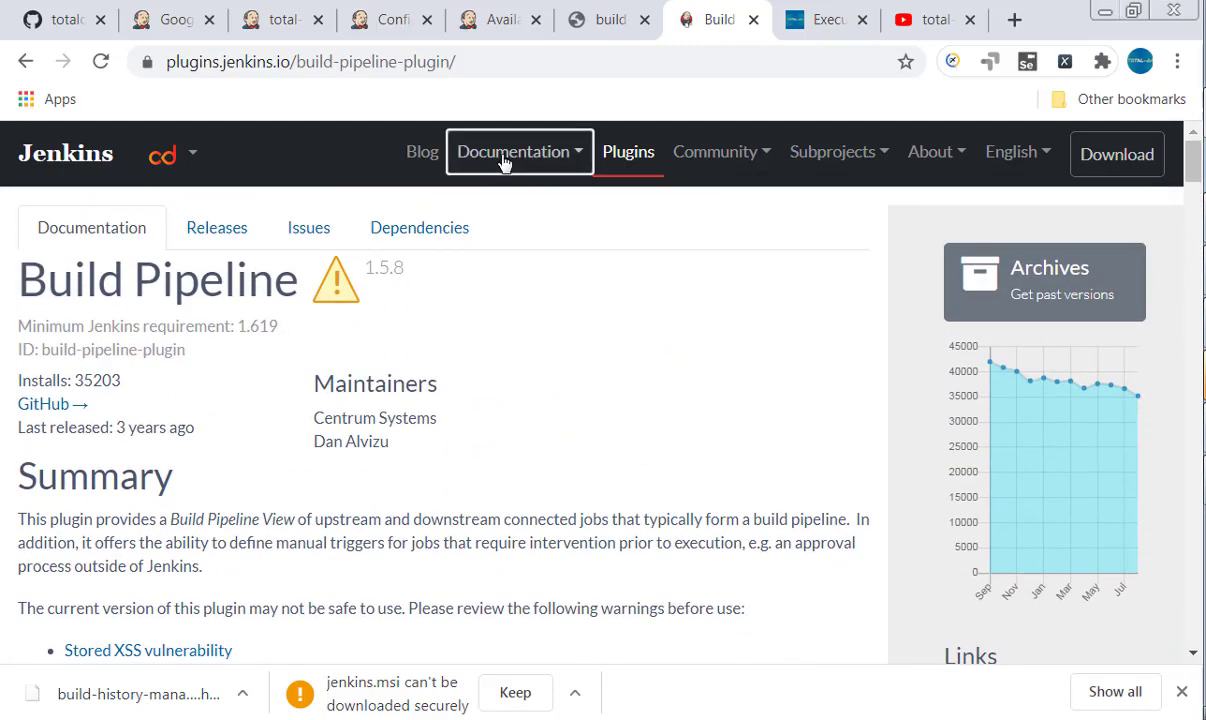
click(240, 412)
scroll(238, 415, down, 9)
scroll(237, 420, up, 3)
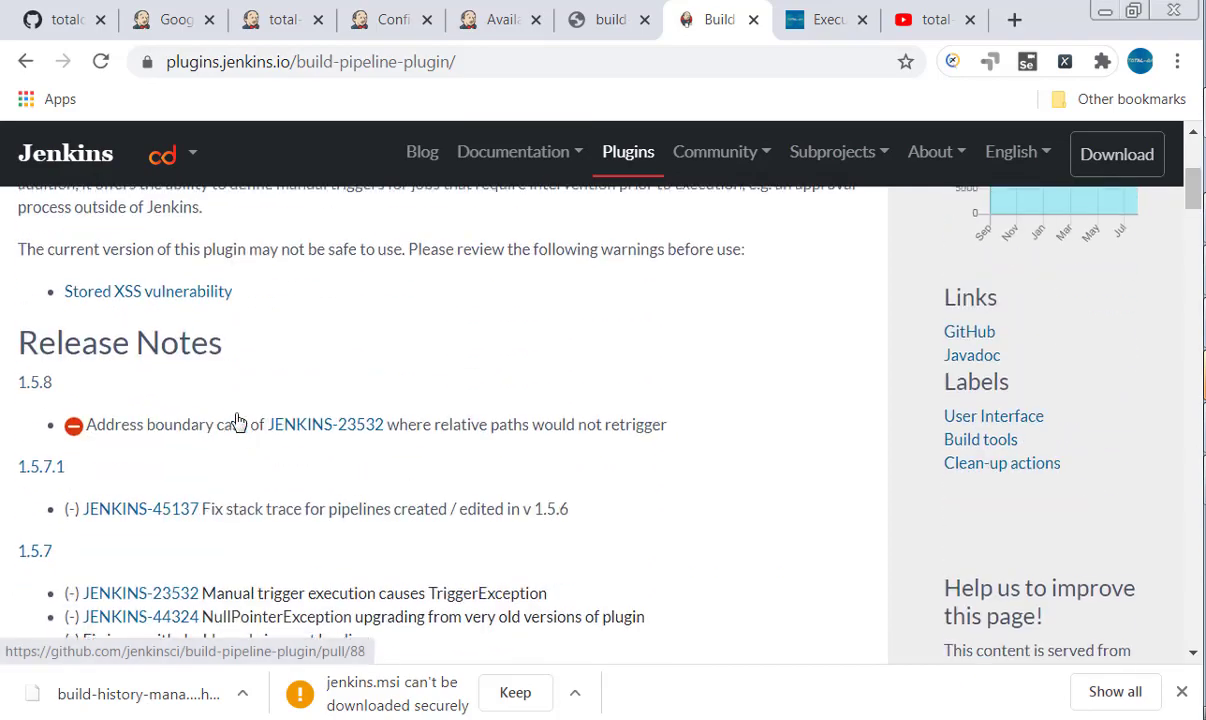
scroll(235, 425, down, 6)
scroll(222, 438, down, 18)
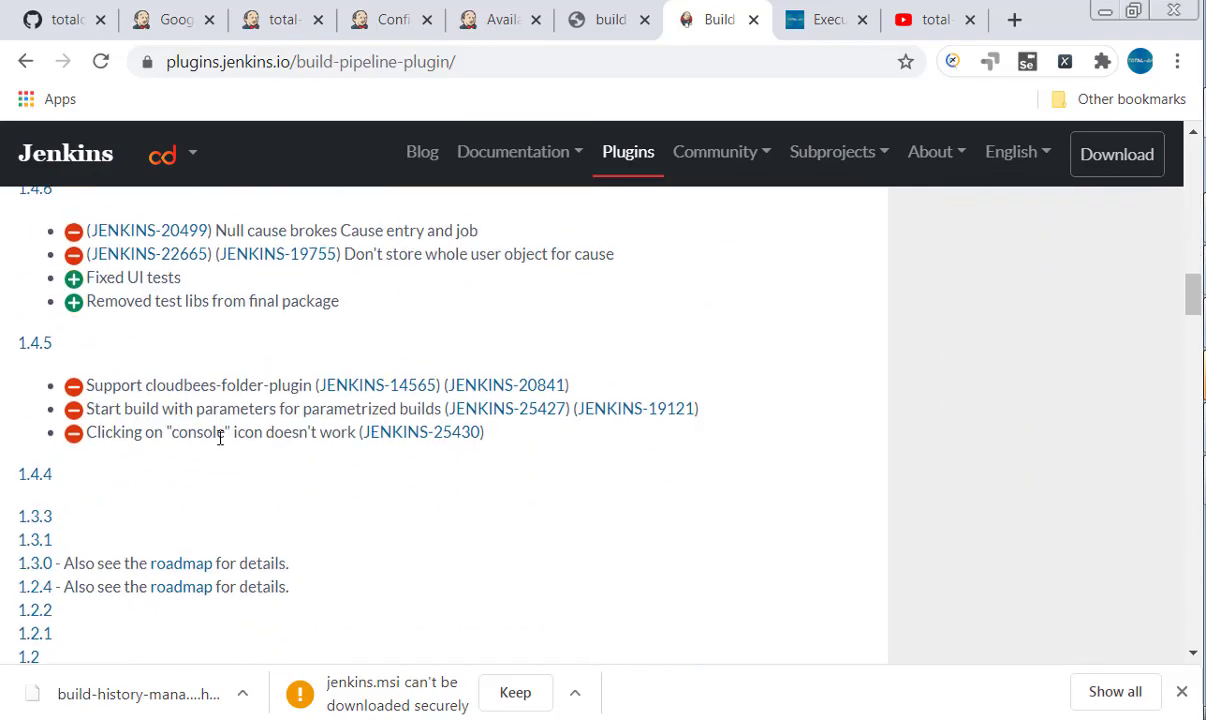
scroll(220, 440, down, 1)
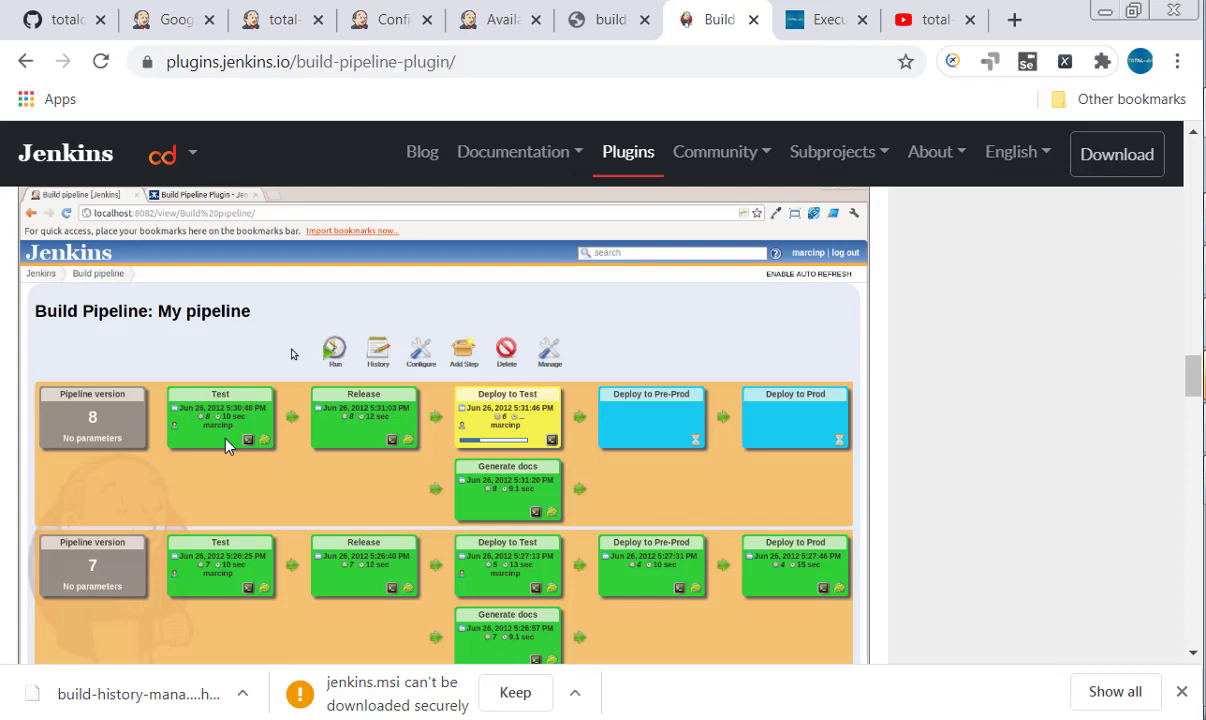
Open the new view form from the total-qa view in Jenkins and compare its Build Pipeline View type with the build-pipeline-plugin download page
click(603, 36)
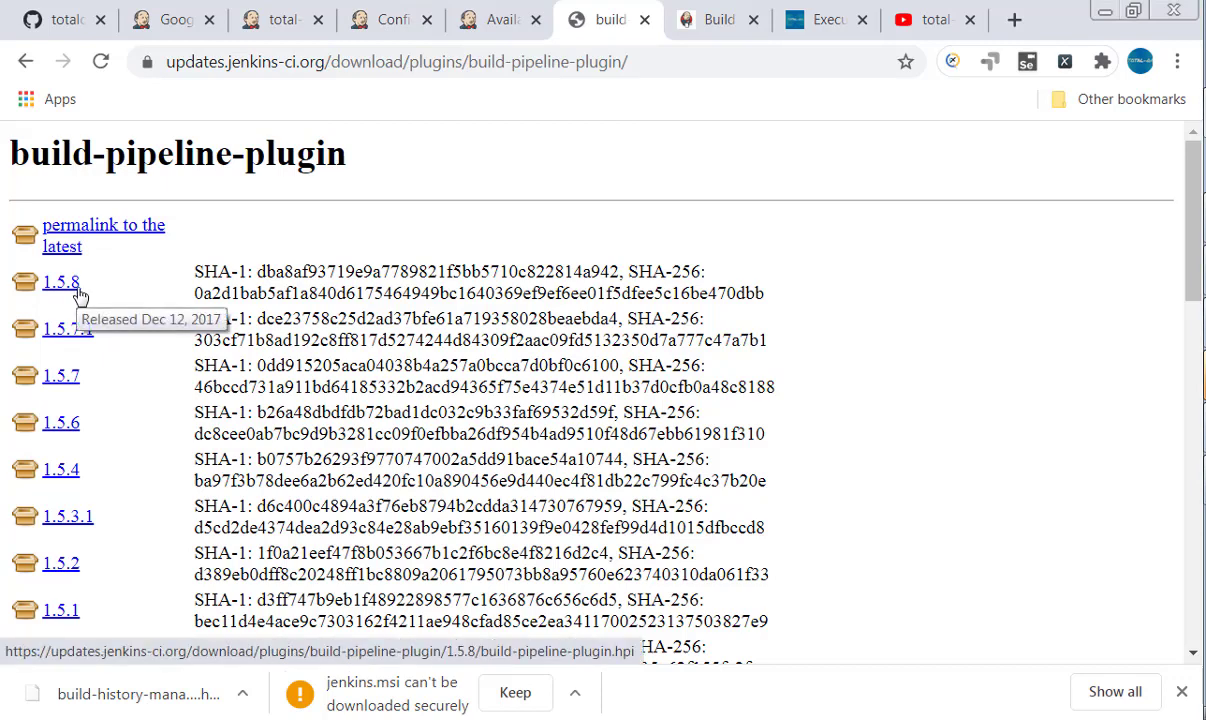
click(265, 28)
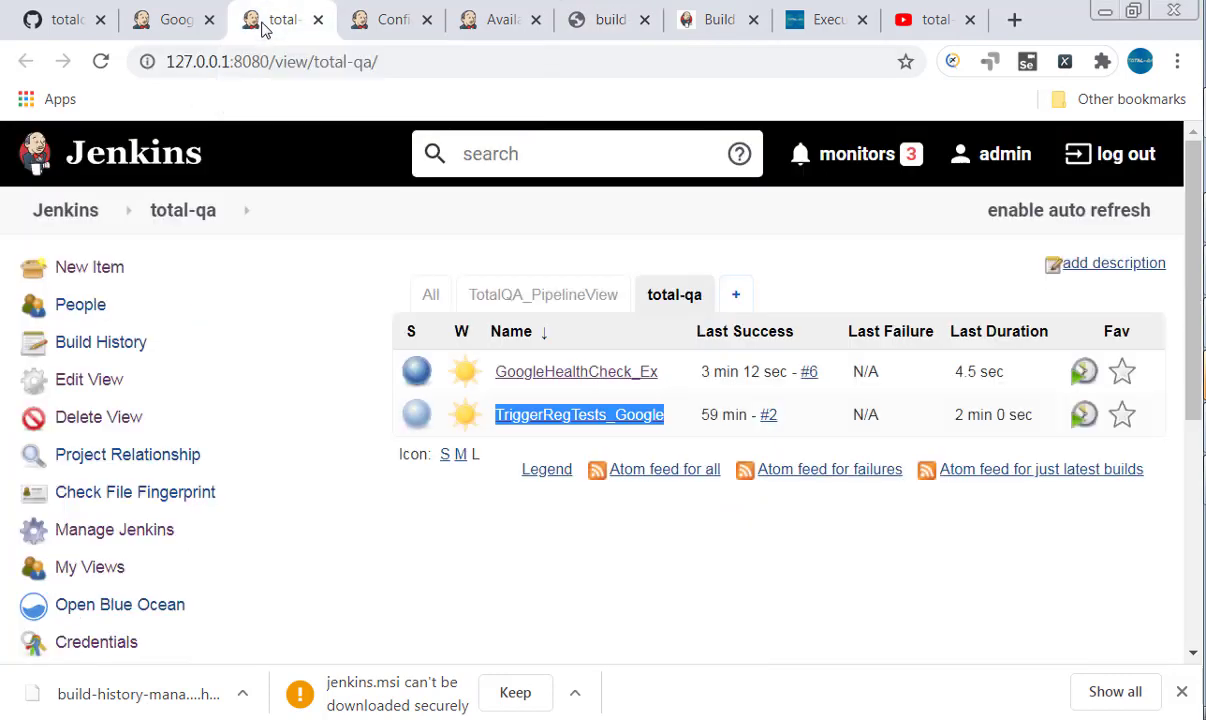
click(616, 616)
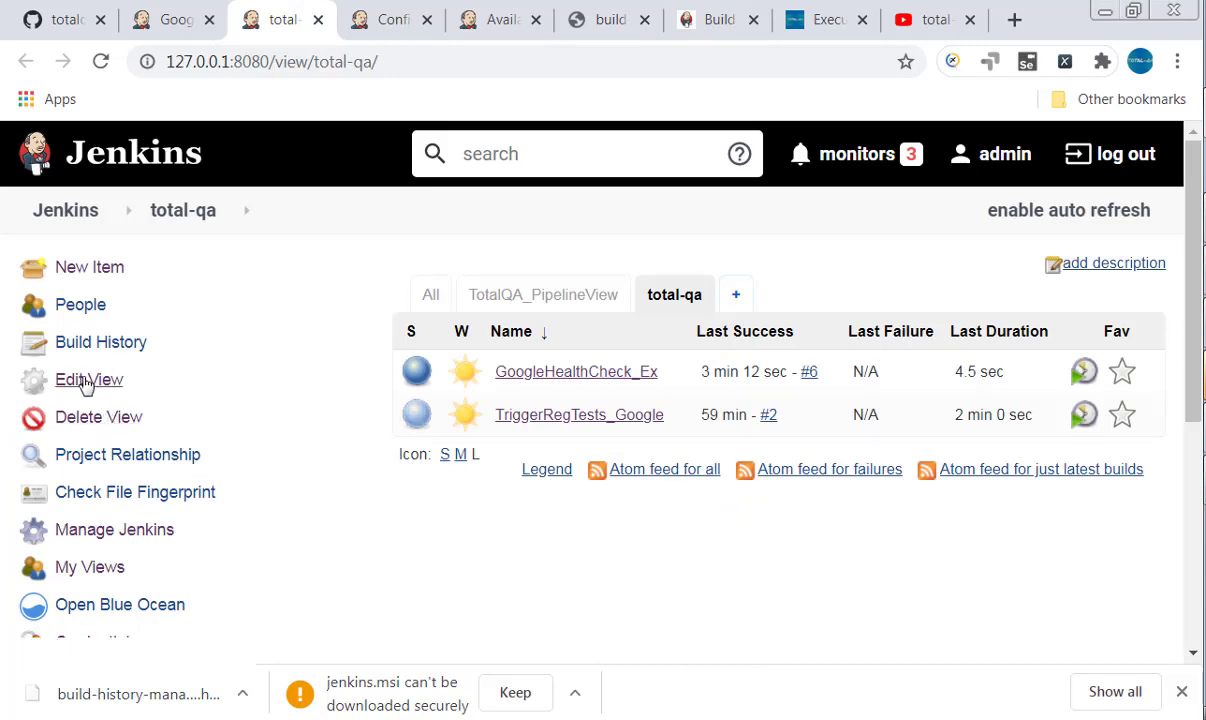
scroll(143, 575, down, 1)
click(115, 566)
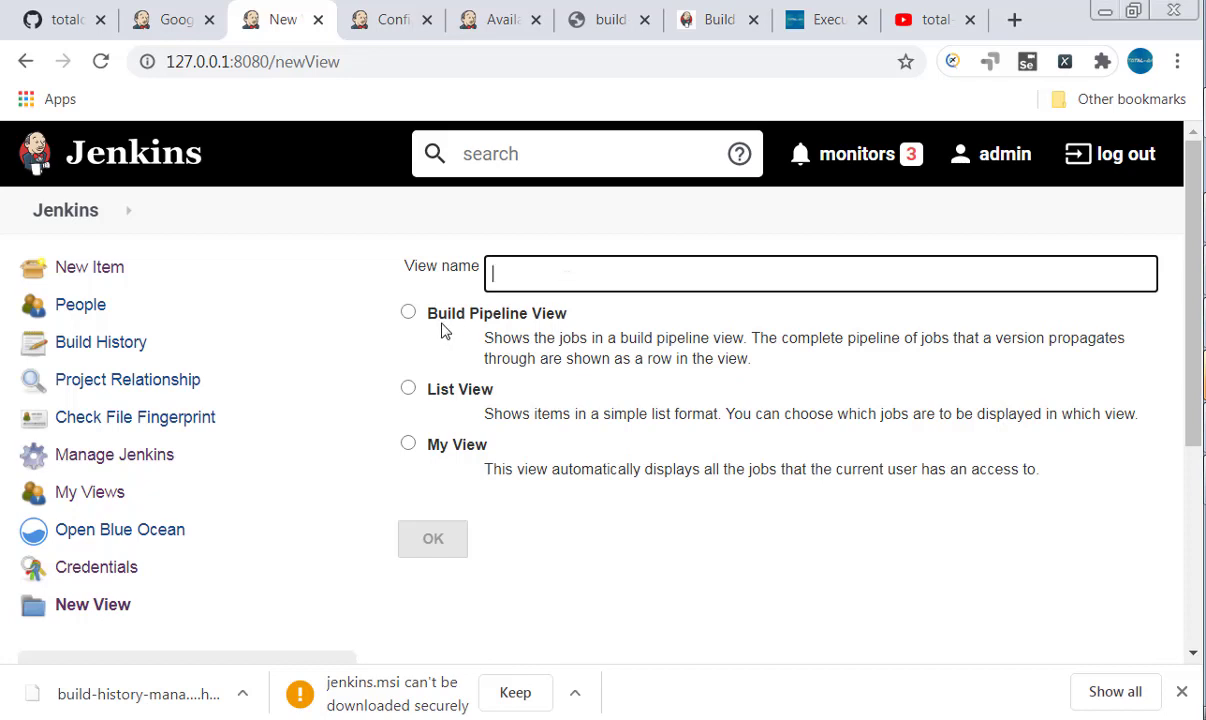
drag(427, 314, 578, 320)
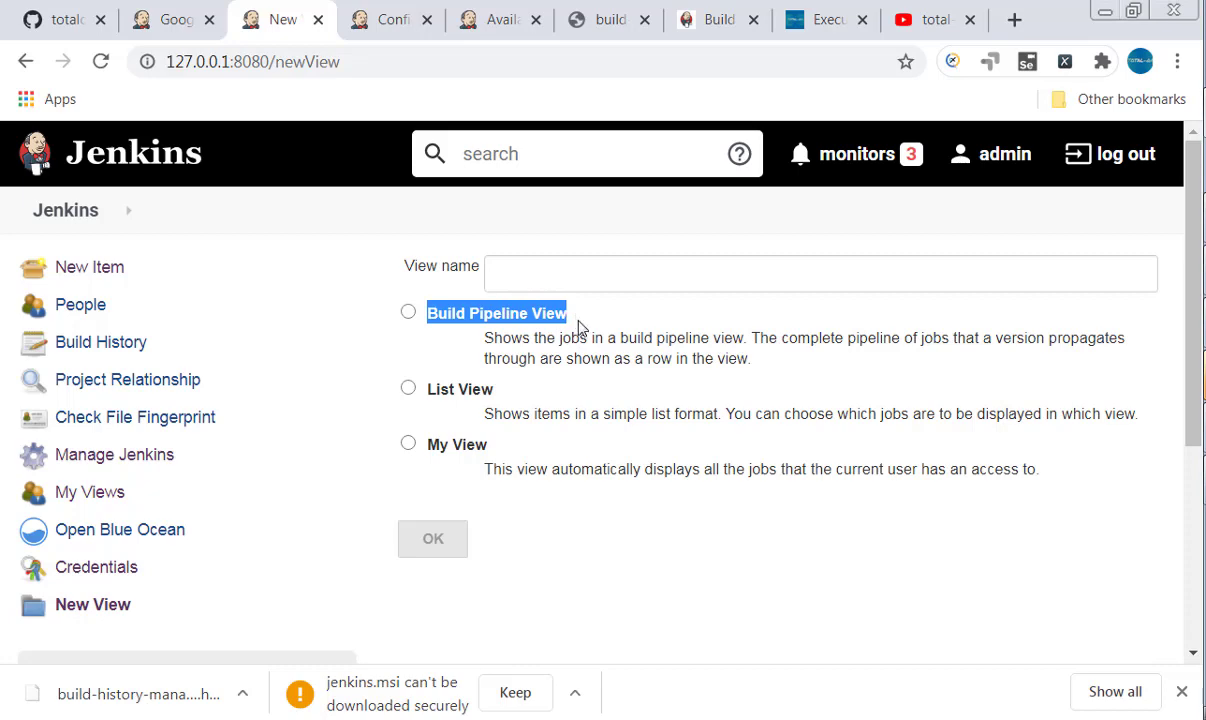
click(590, 12)
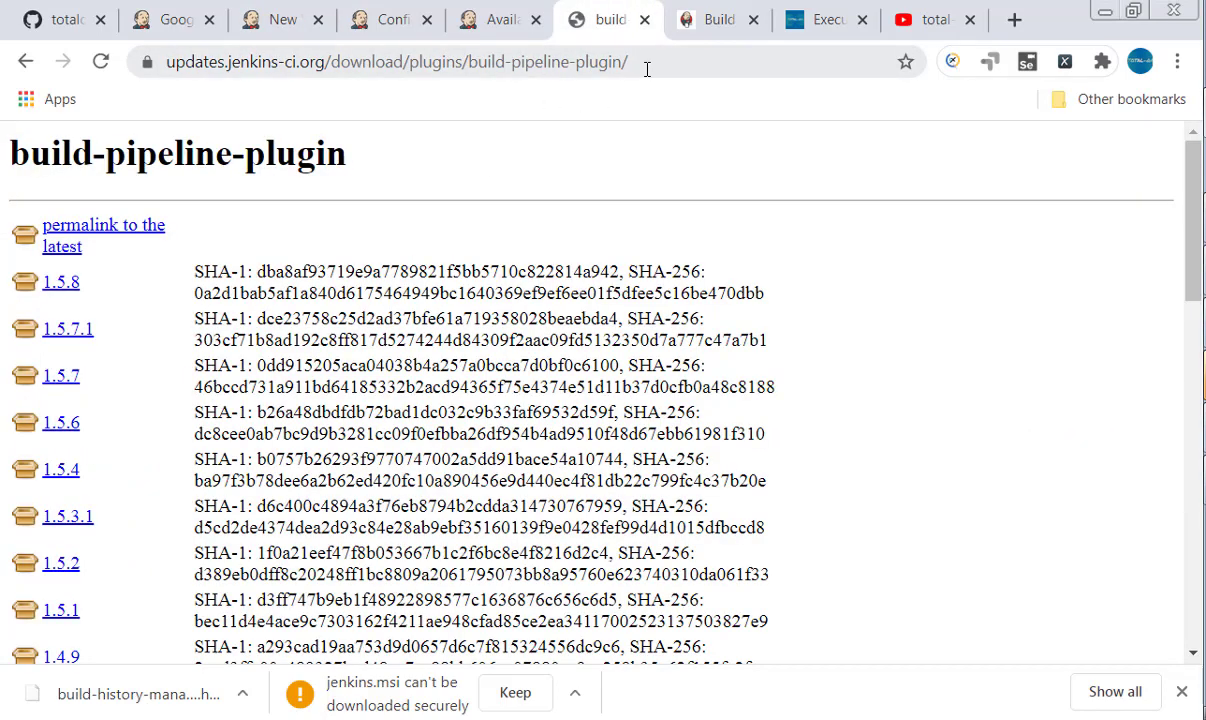
click(285, 22)
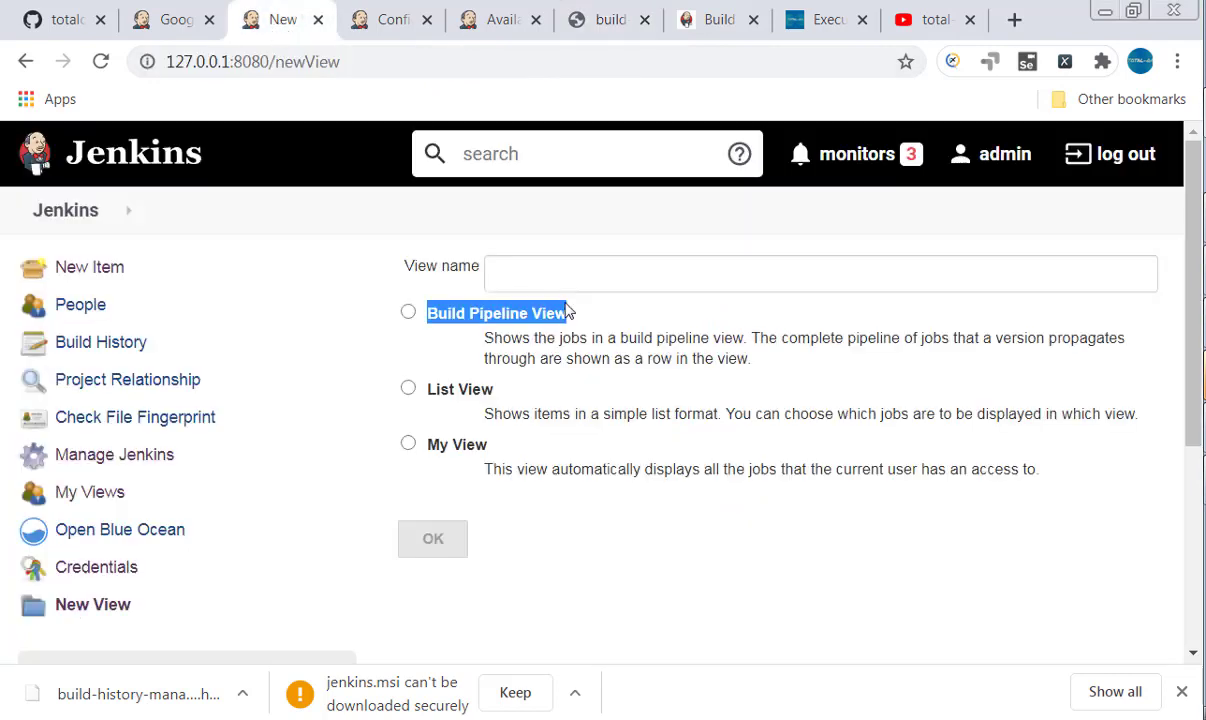
Copy the build-pipeline-plugin download page address and add it in Notepad on an indented "Plugin :" line under "Build Pipeline View:"
click(566, 24)
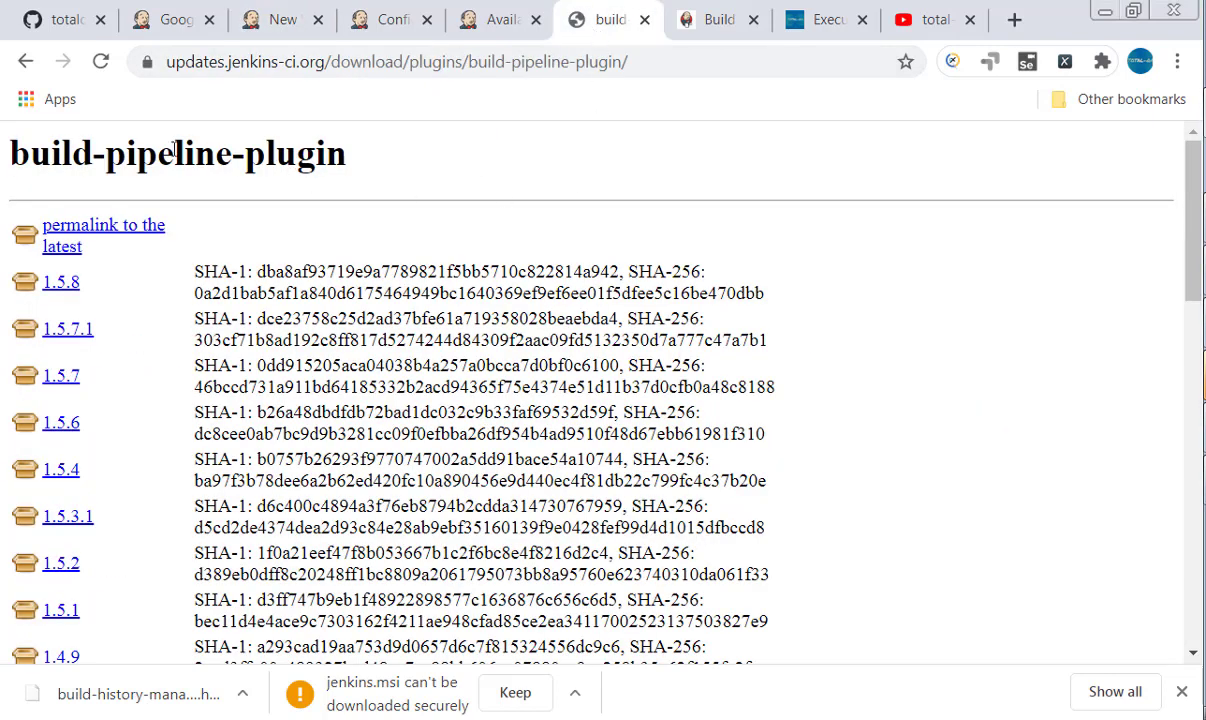
click(396, 62)
key(ctrl+c)
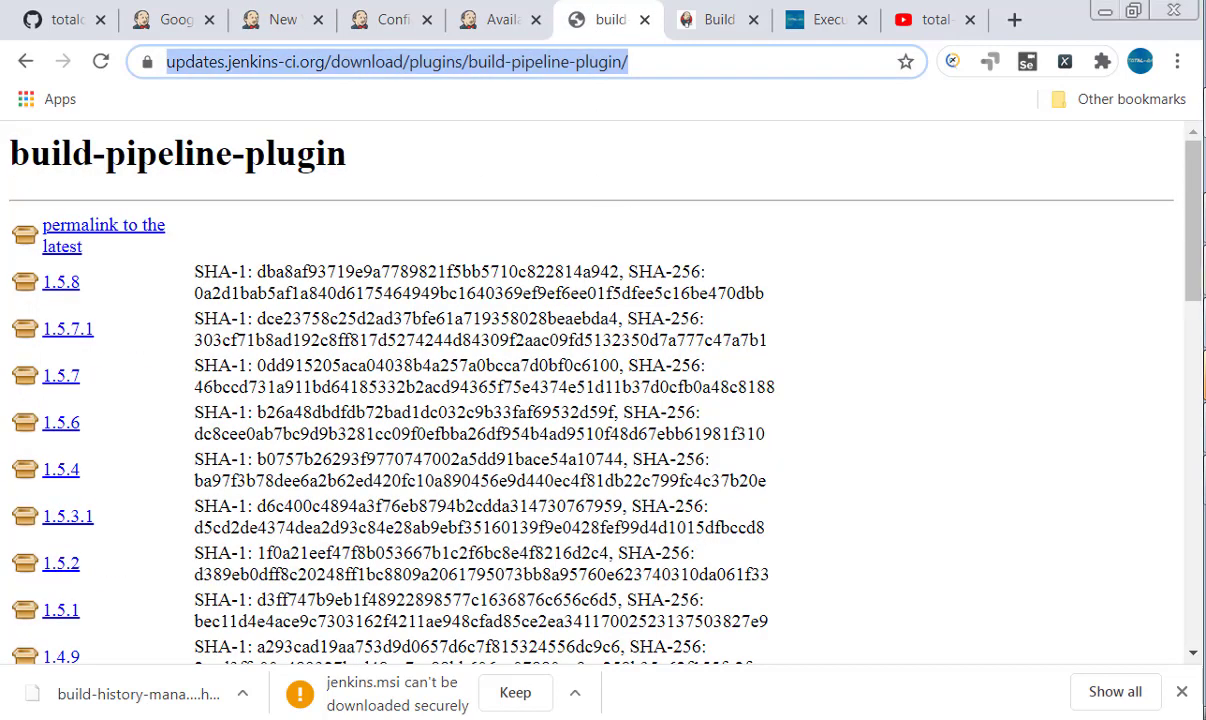
key(alt+Tab)
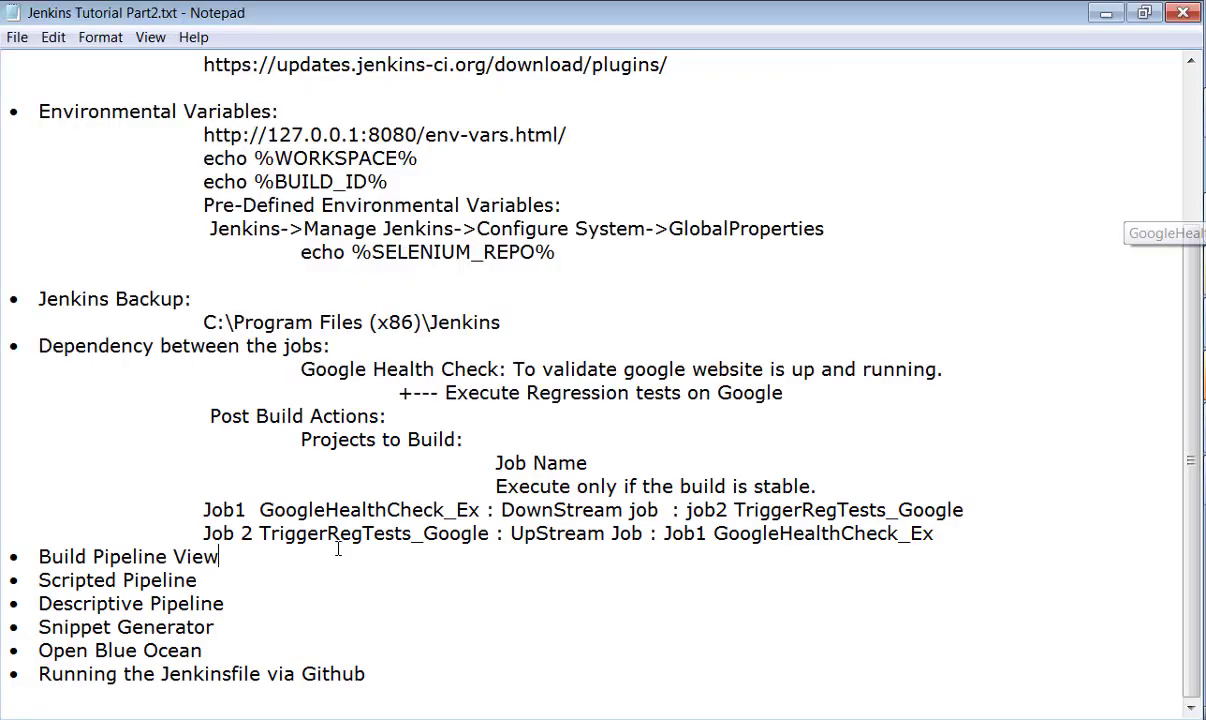
text(:)
key(Return)
key(Tab)
text(P)
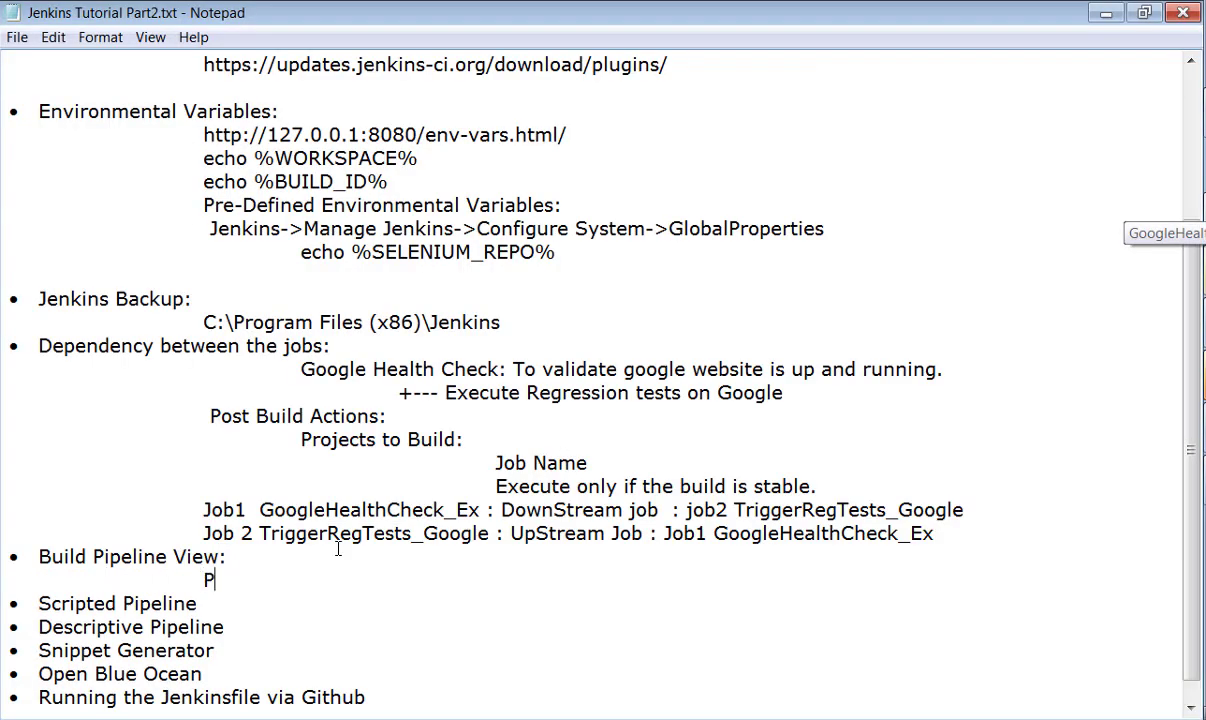
text(lugin :)
key(ctrl+v)
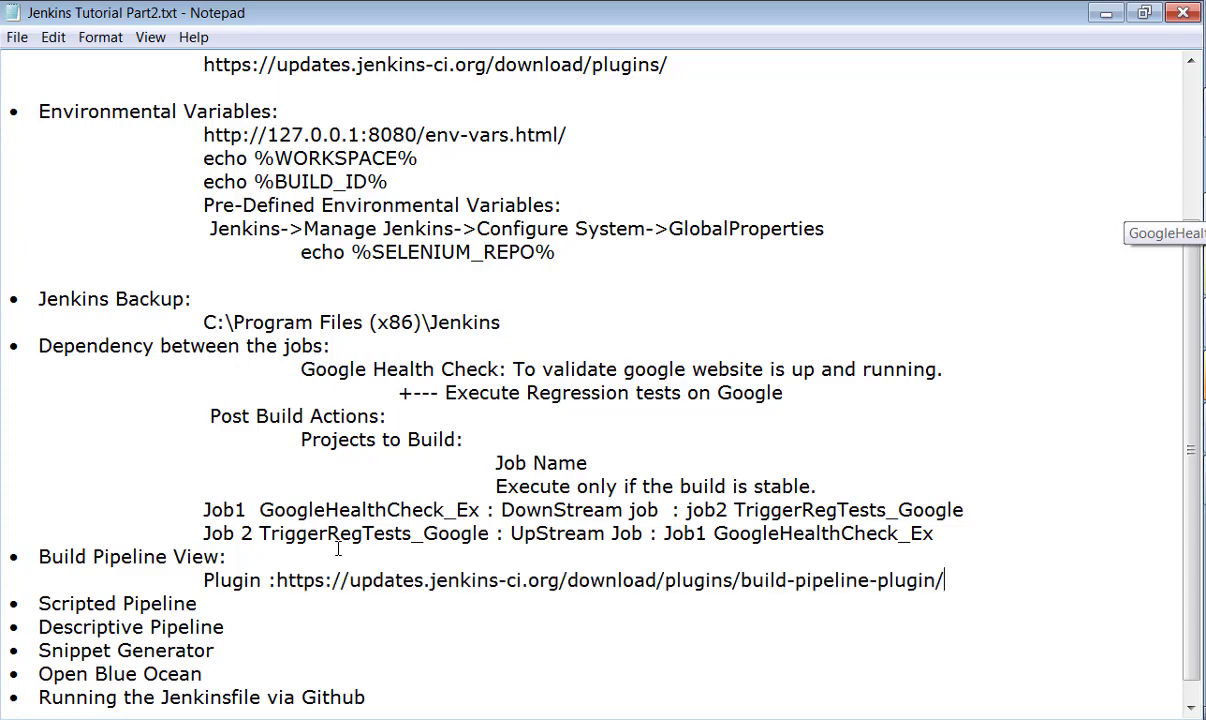
Add a line reading "Create a View -> Select the option" below the plugin address under "Build Pipeline View:"
key(Return)
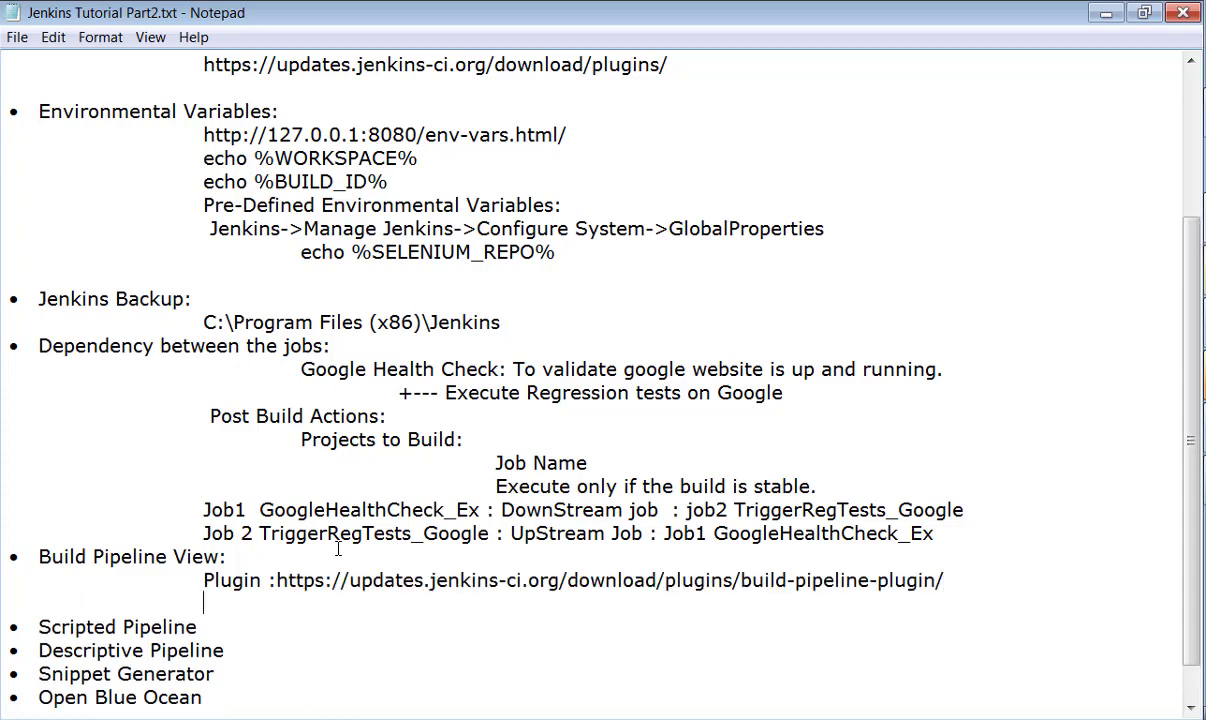
text(Create a V)
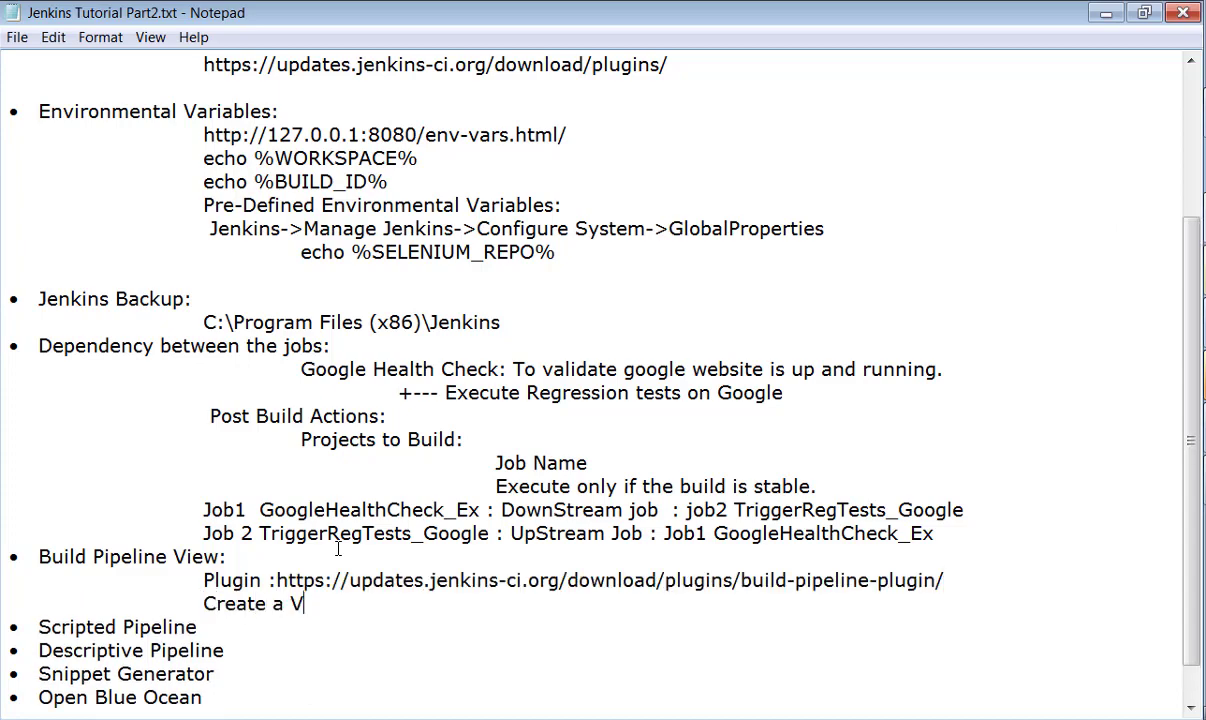
text(iew -> Sele)
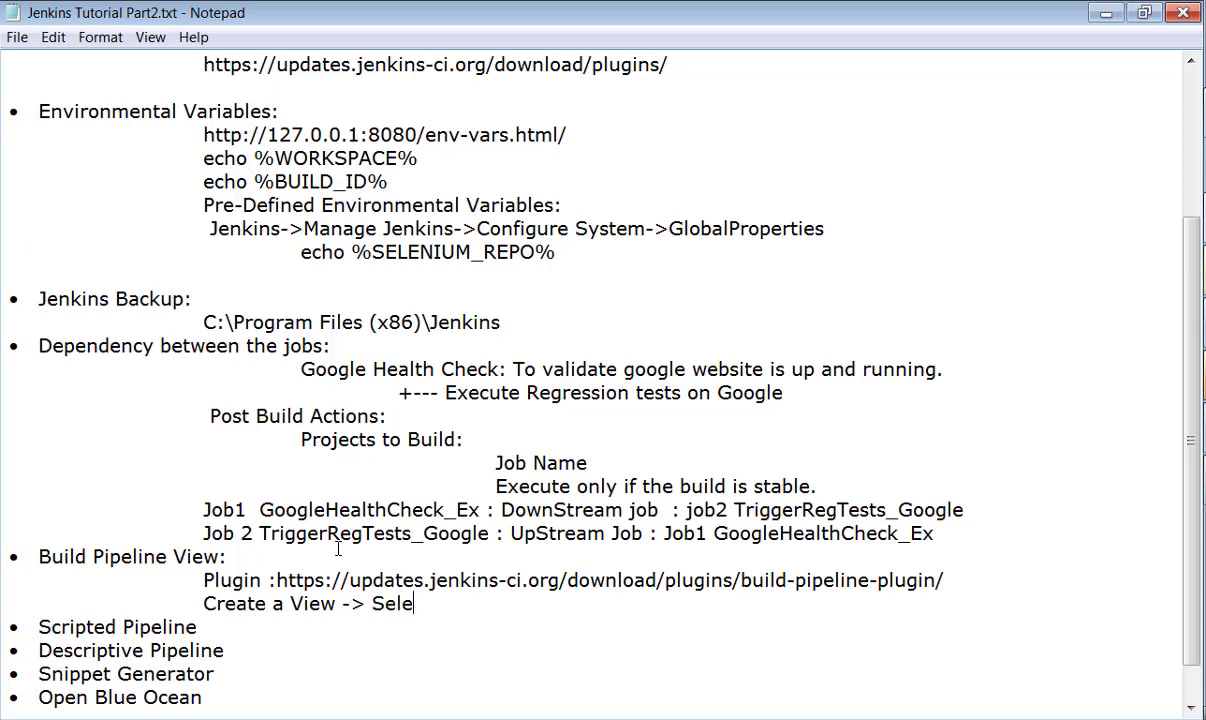
text(ct the option)
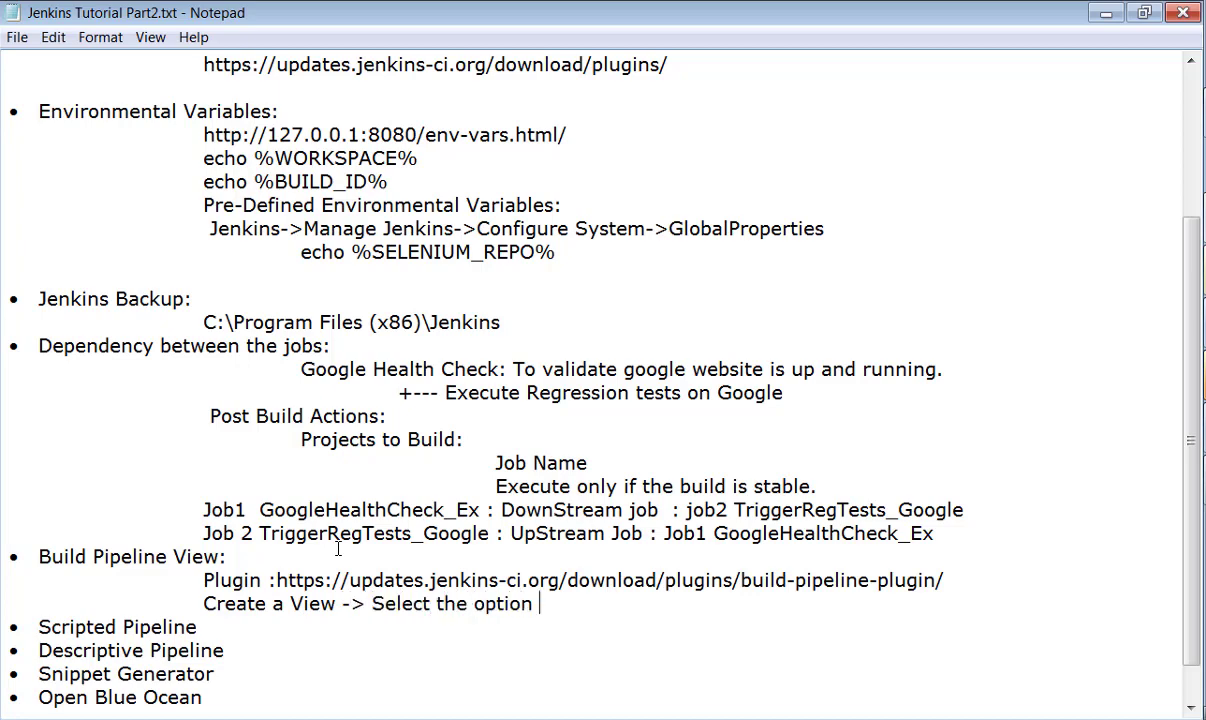
Copy the view type name "Build Pipeline View" from the Jenkins new view form and append it to the "Create a View" line in Notepad
key(alt+Tab)
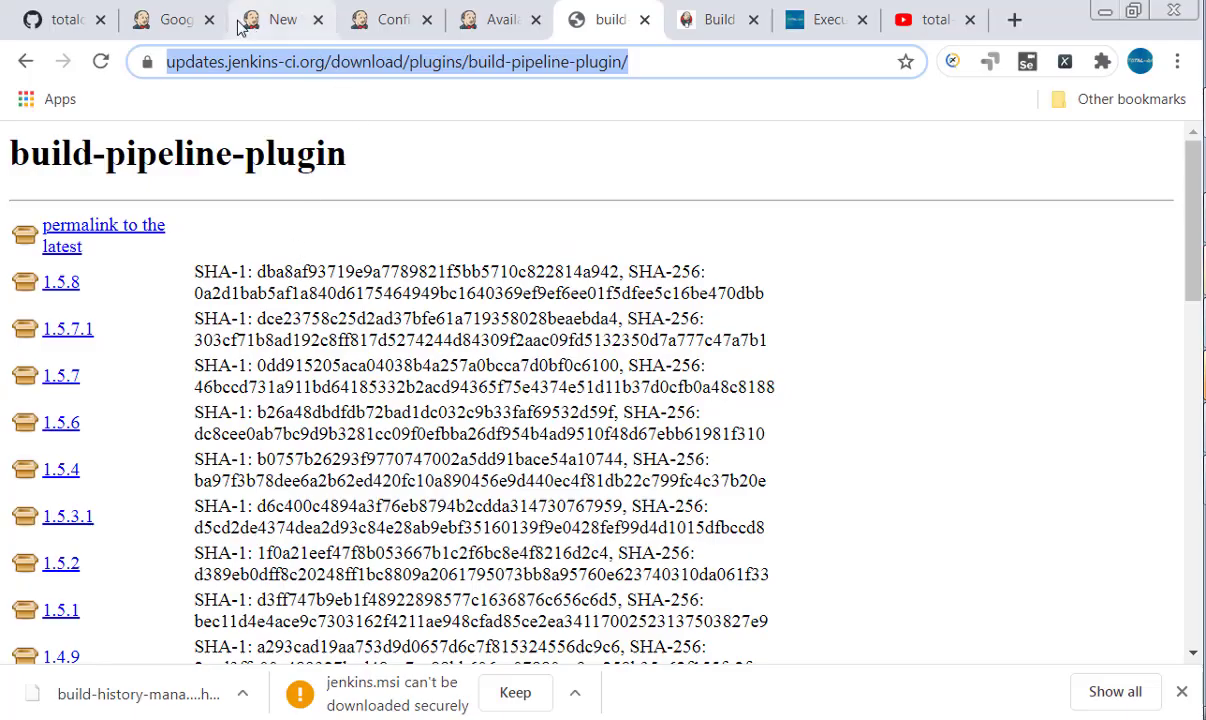
click(385, 20)
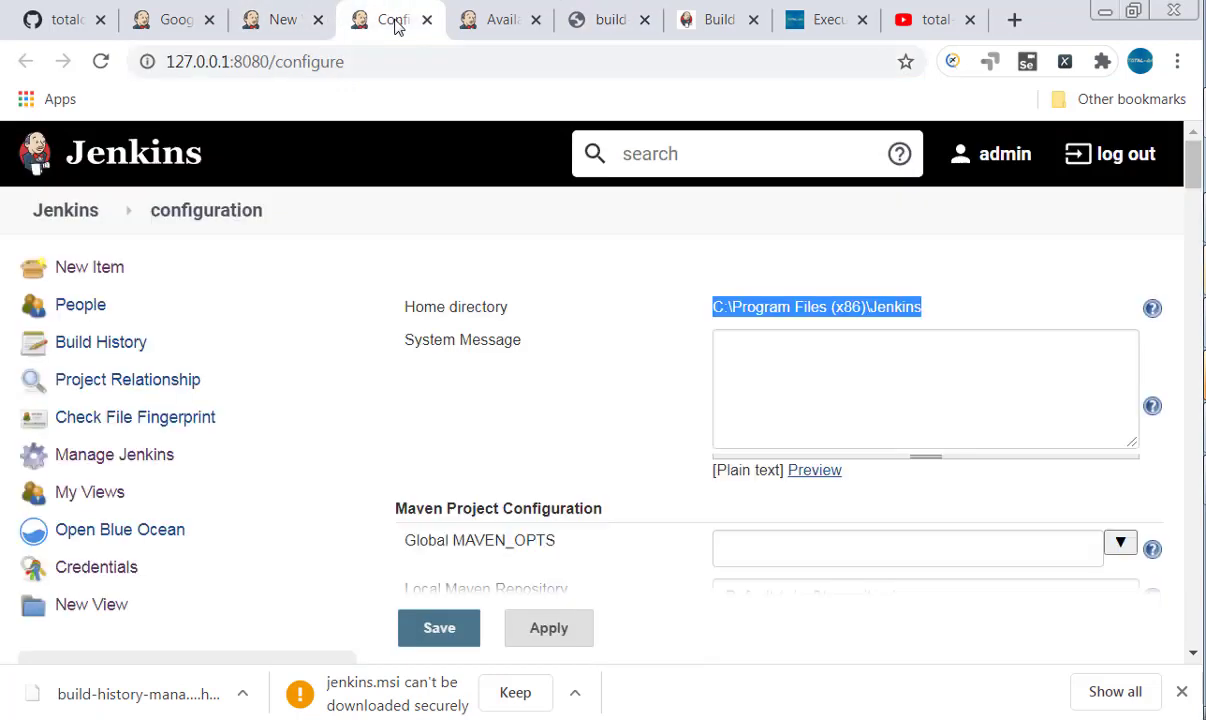
click(172, 20)
click(280, 22)
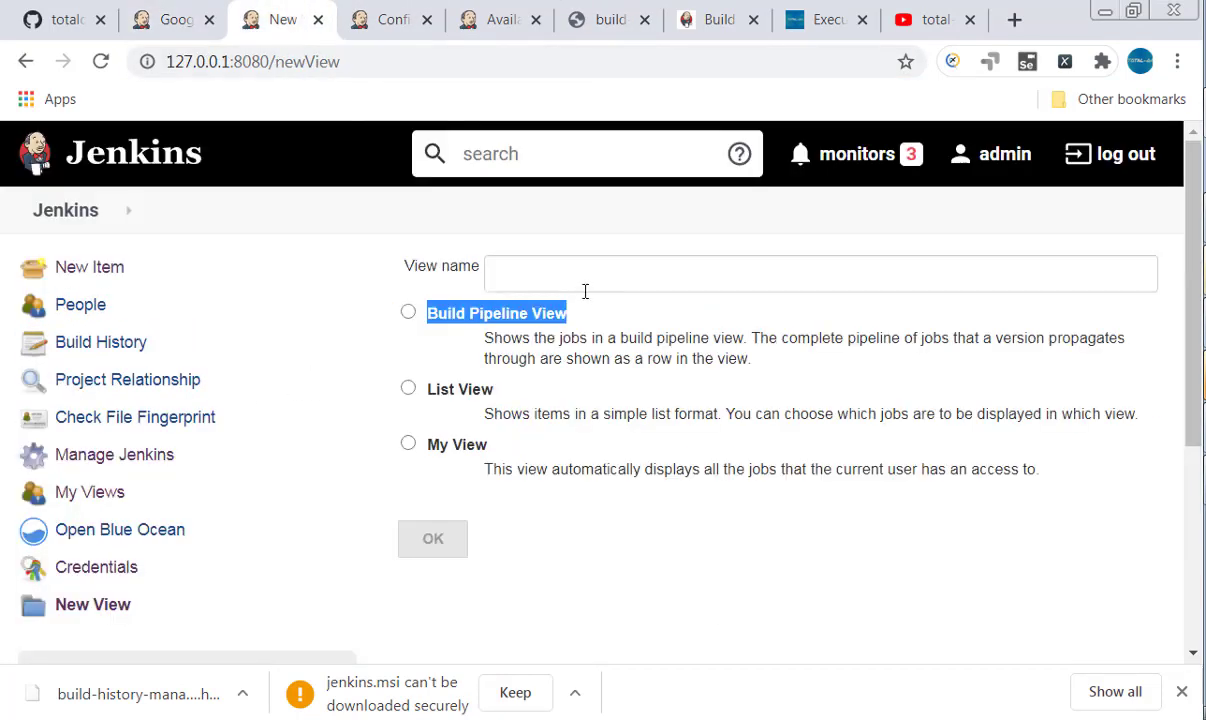
click(540, 314)
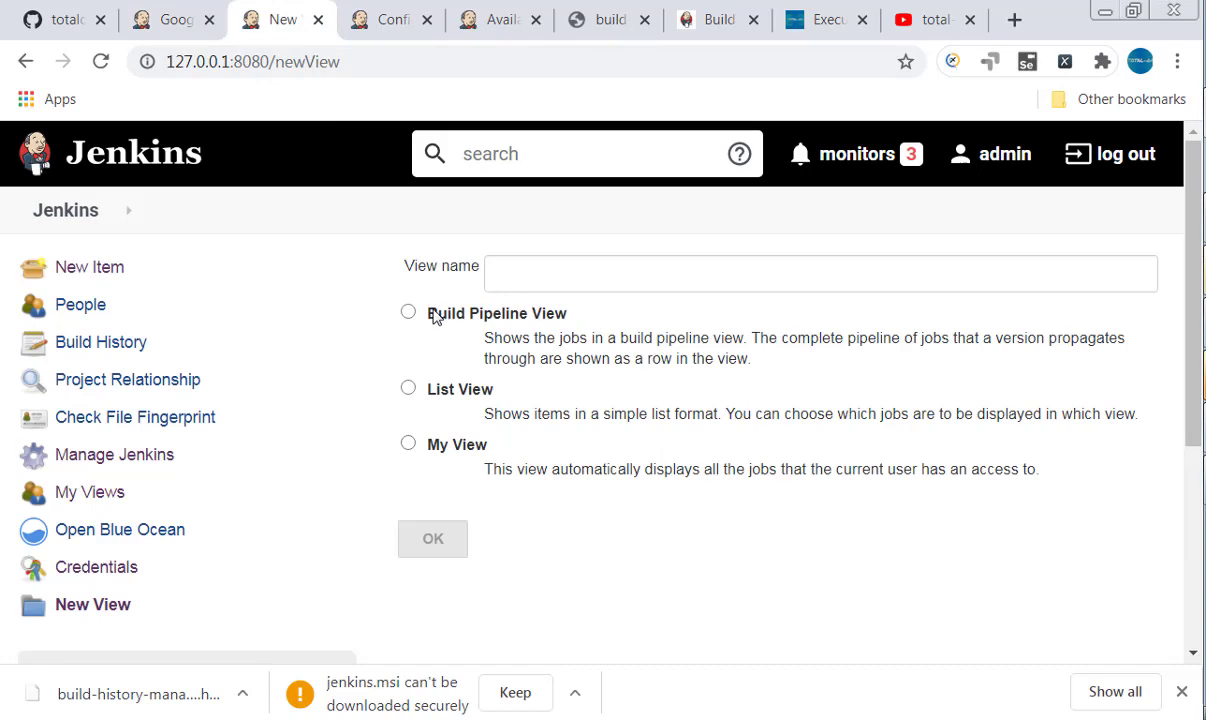
drag(425, 313, 567, 320)
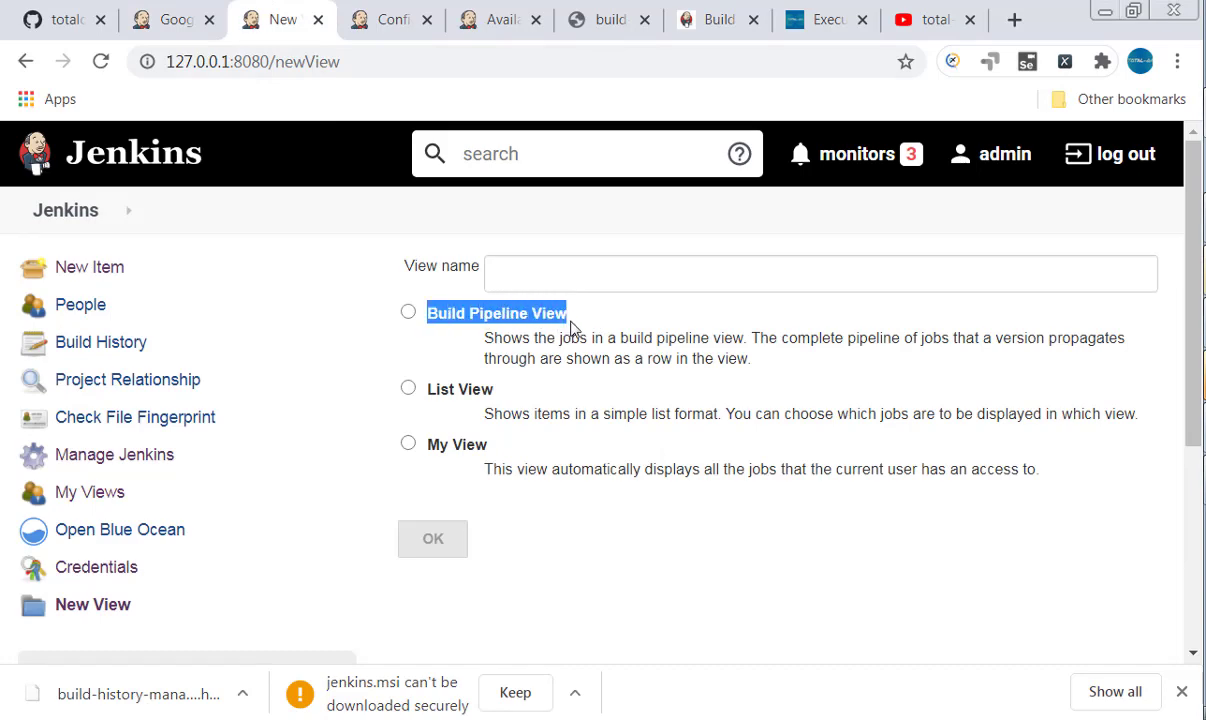
key(ctrl+c)
key(alt+Tab)
key(ctrl+v)
Insert "->" before "Build Pipeline View" in the "Create a View" line and append "->UpStream job" at its end
scroll(905, 587, down, 1)
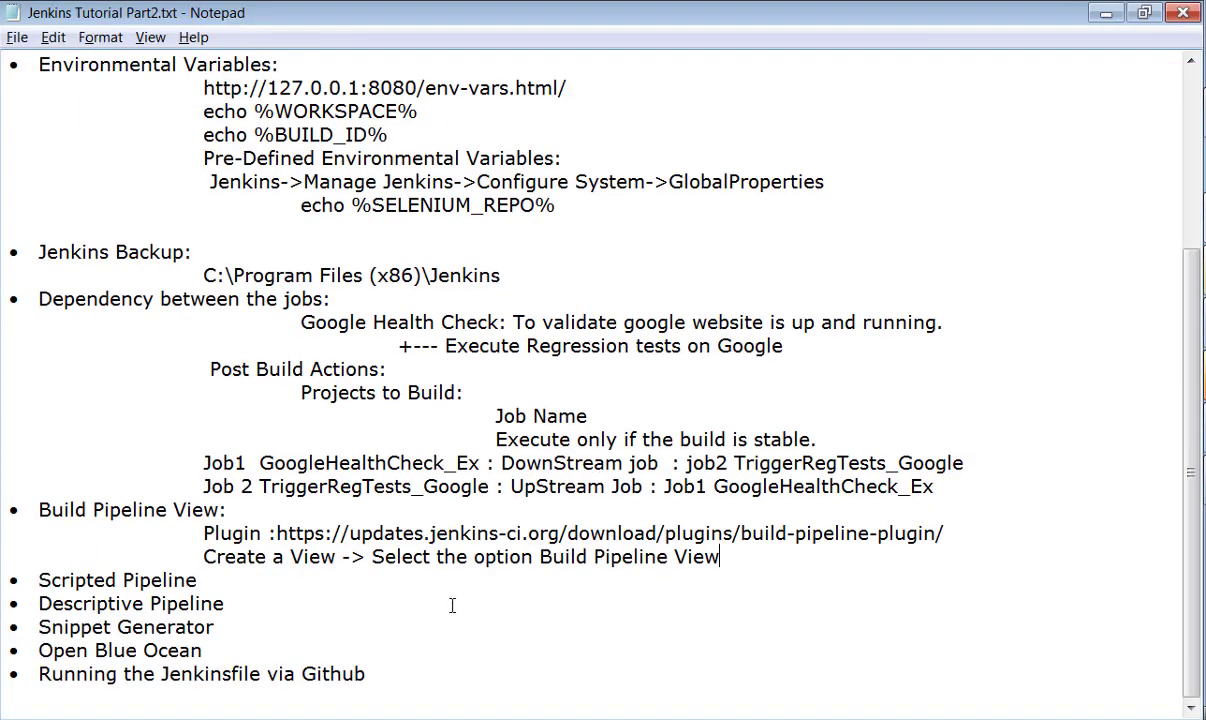
text(->)
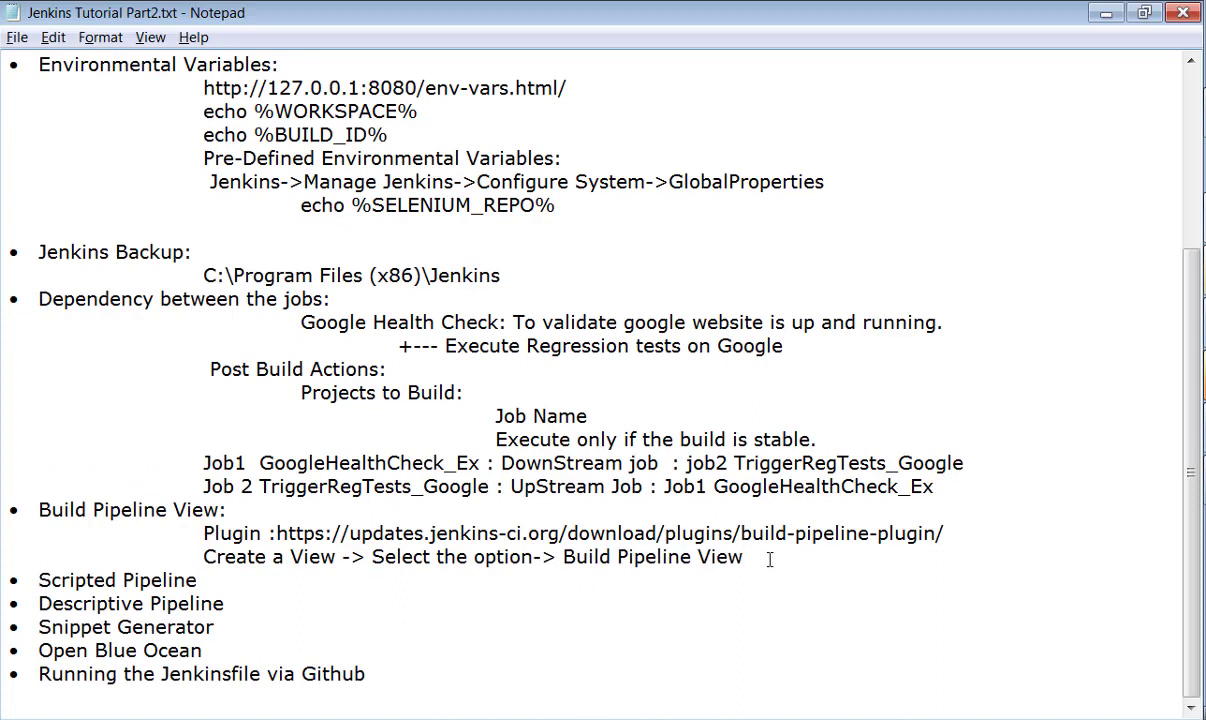
text(UpStream job)
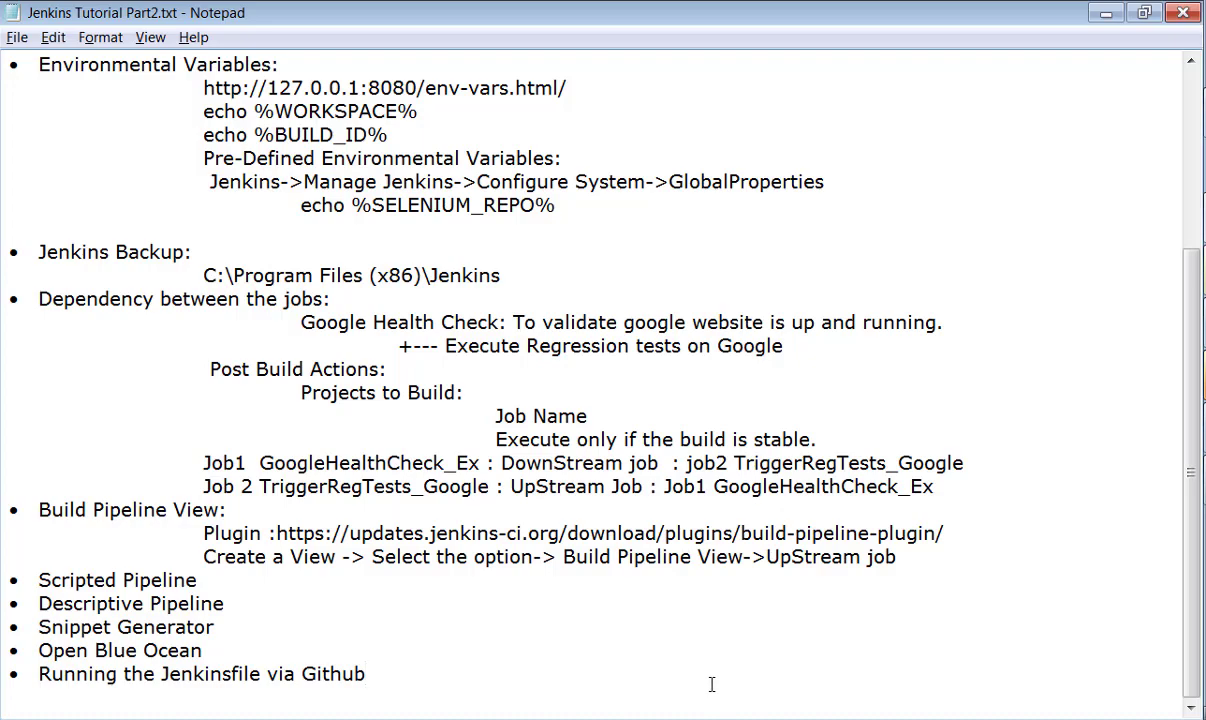
Add a block of blank lines at the end of the notes, below "Running the Jenkinsfile via Github"
key(Return)
key(Return)
key(Return)
key(Return)
key(Return)
key(Return)
key(Return)
key(Return)
key(Return)
key(Return)
key(Return)
key(Return)
key(Return)
key(Return)
key(Return)
key(Return)
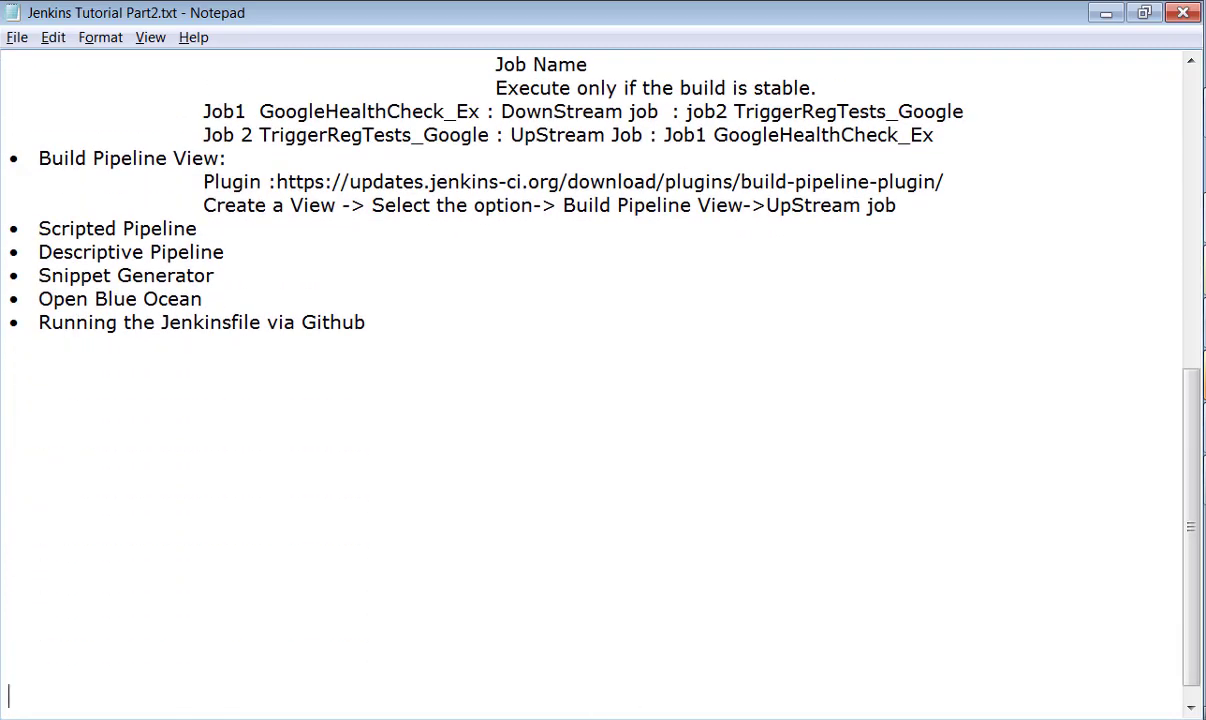
Review the TotalQA_PipelineView pipeline in Jenkins and return to the "Scripted Pipeline" entry in the Notepad notes
key(alt+Tab)
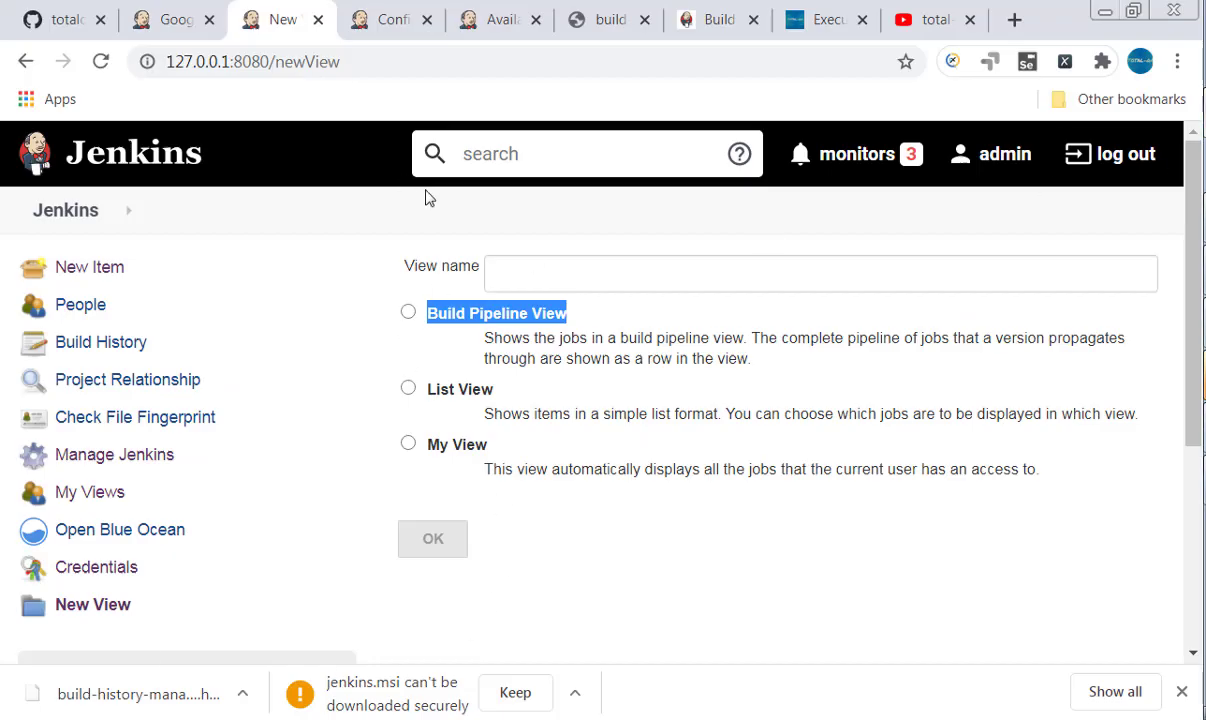
click(24, 63)
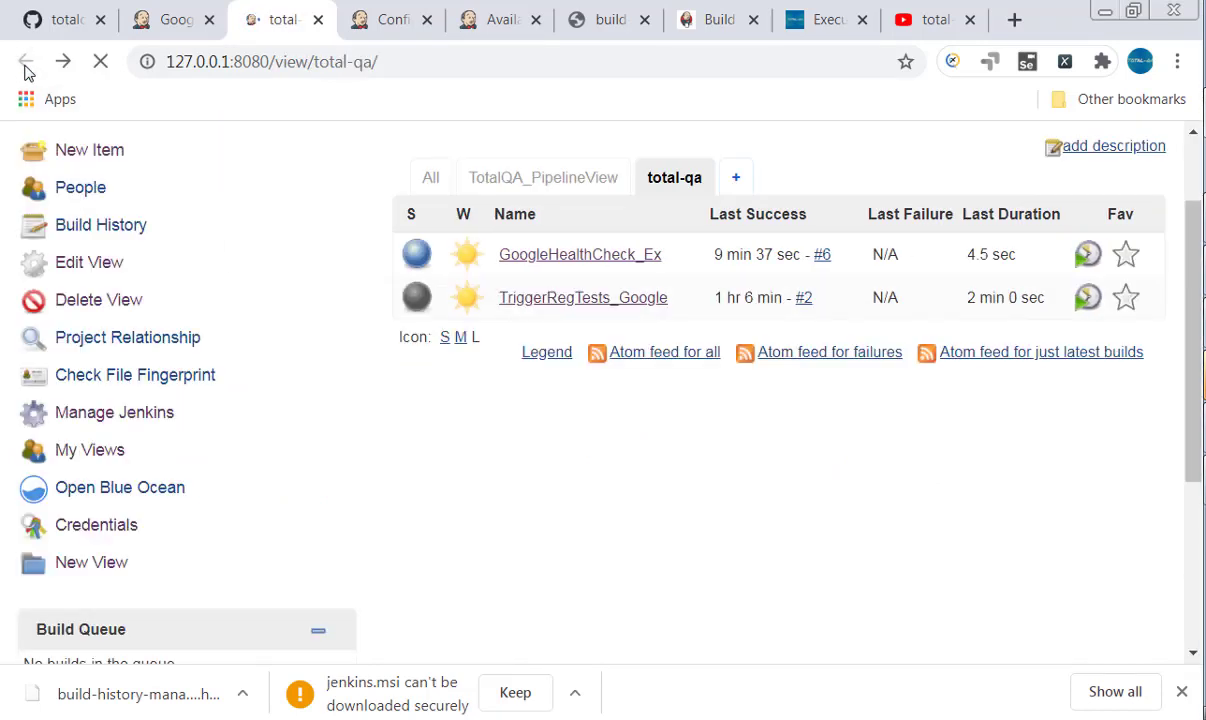
click(543, 182)
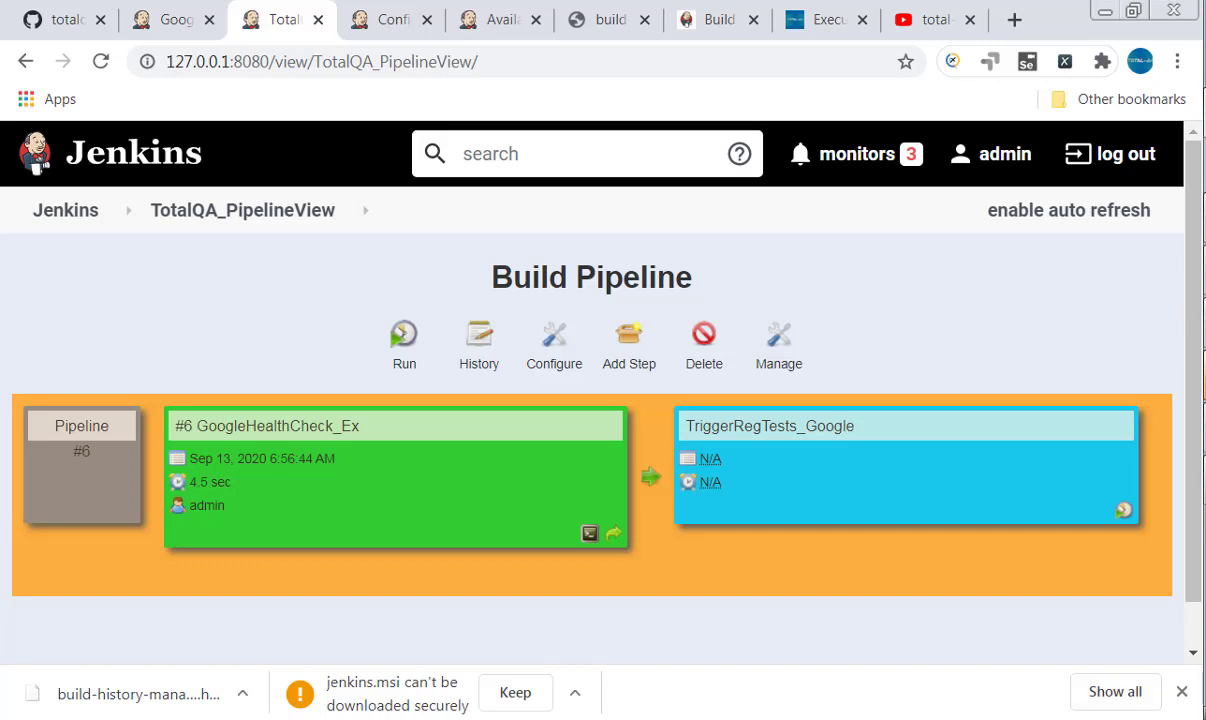
click(1204, 222)
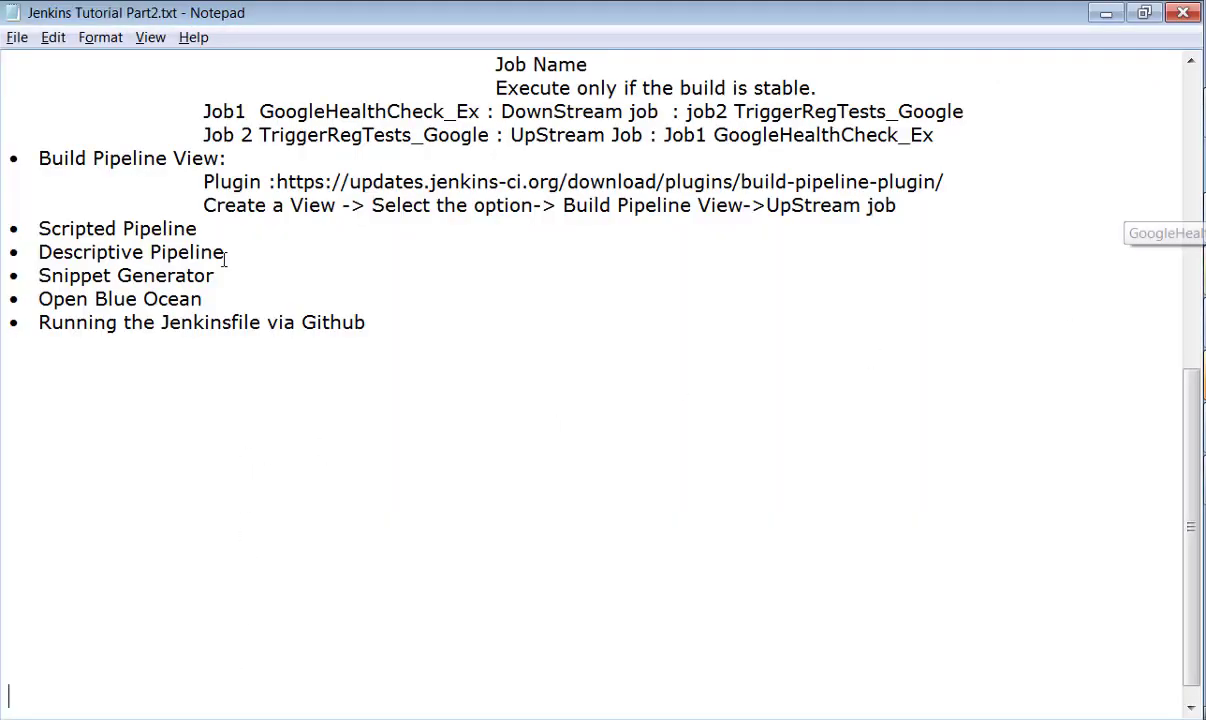
click(236, 227)
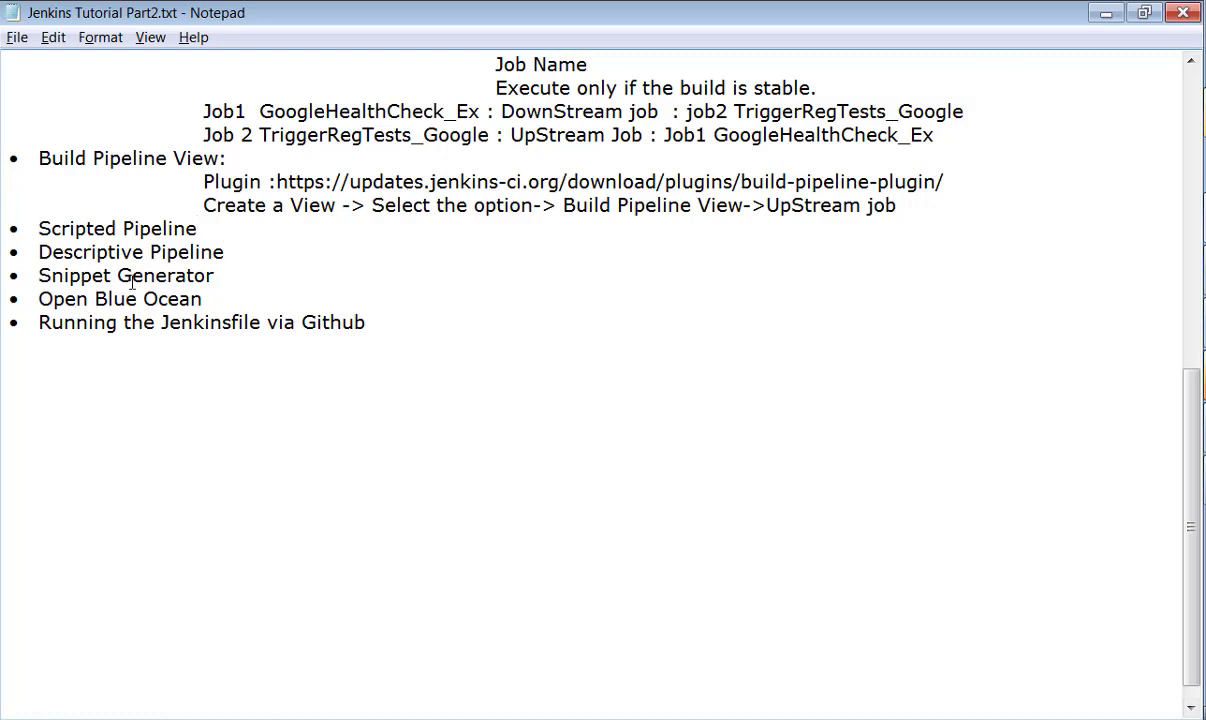
Switch to Jenkins, open the Manage Jenkins page and examine the Jenkins version in the page footer
click(1204, 220)
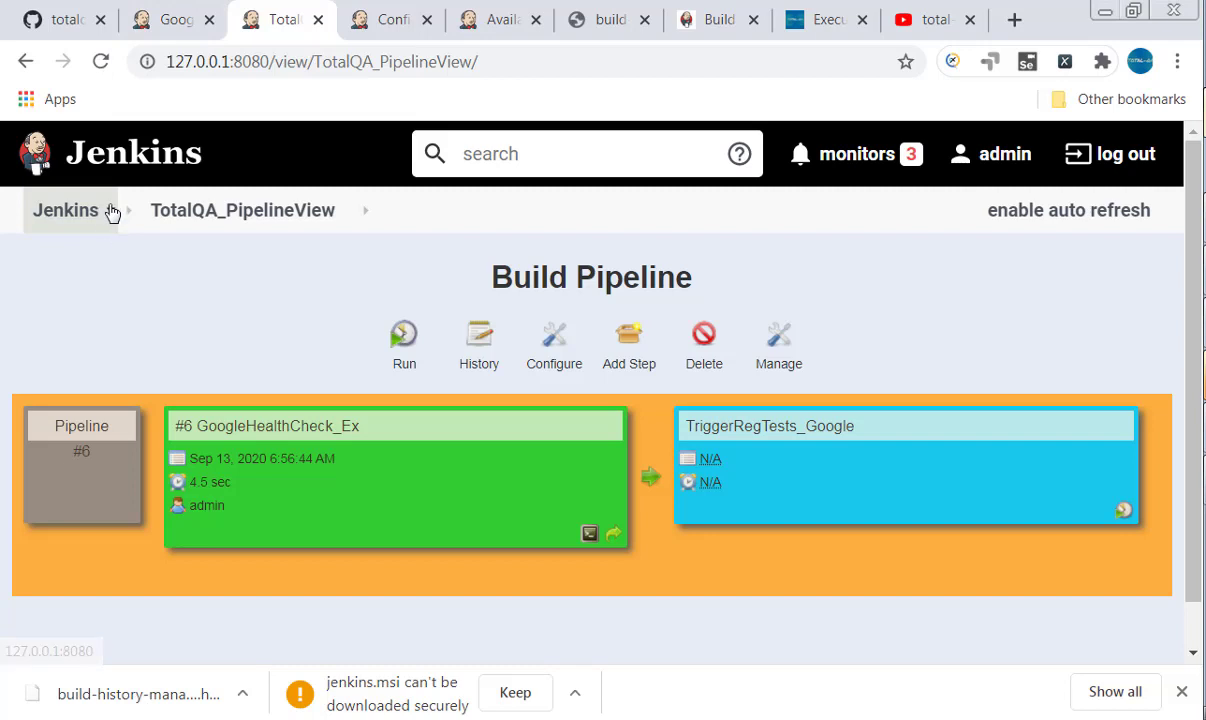
mouse_move(111, 216)
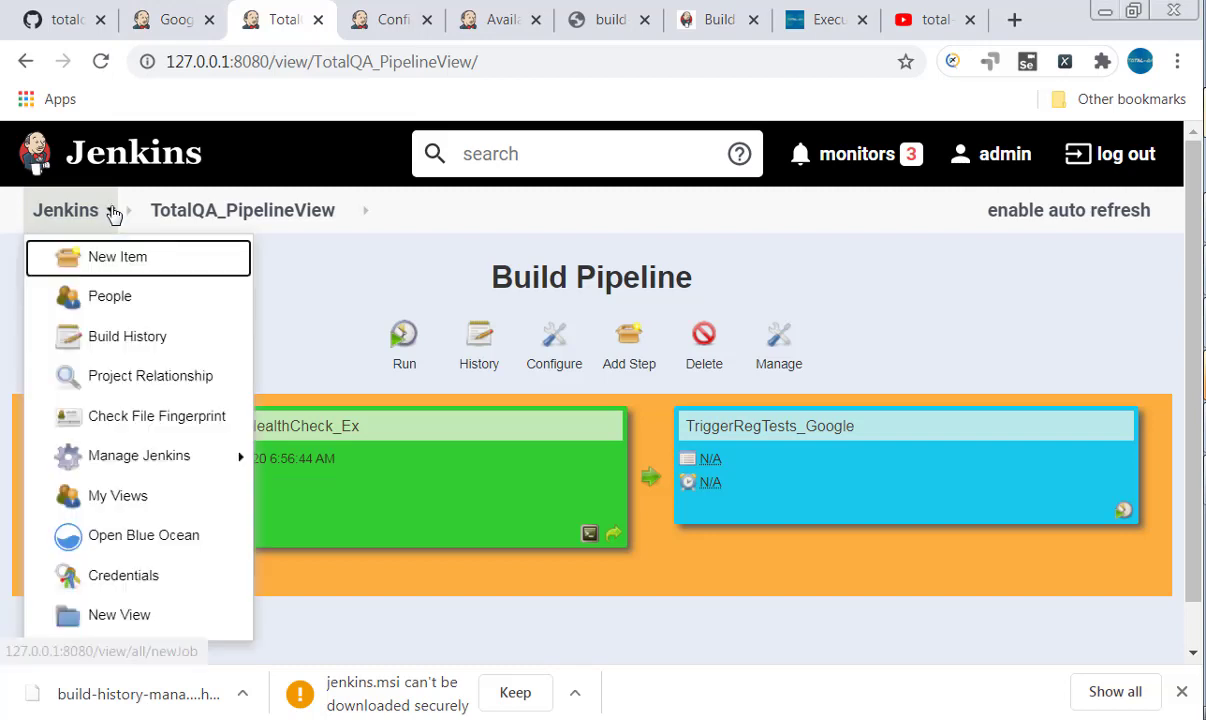
mouse_move(181, 476)
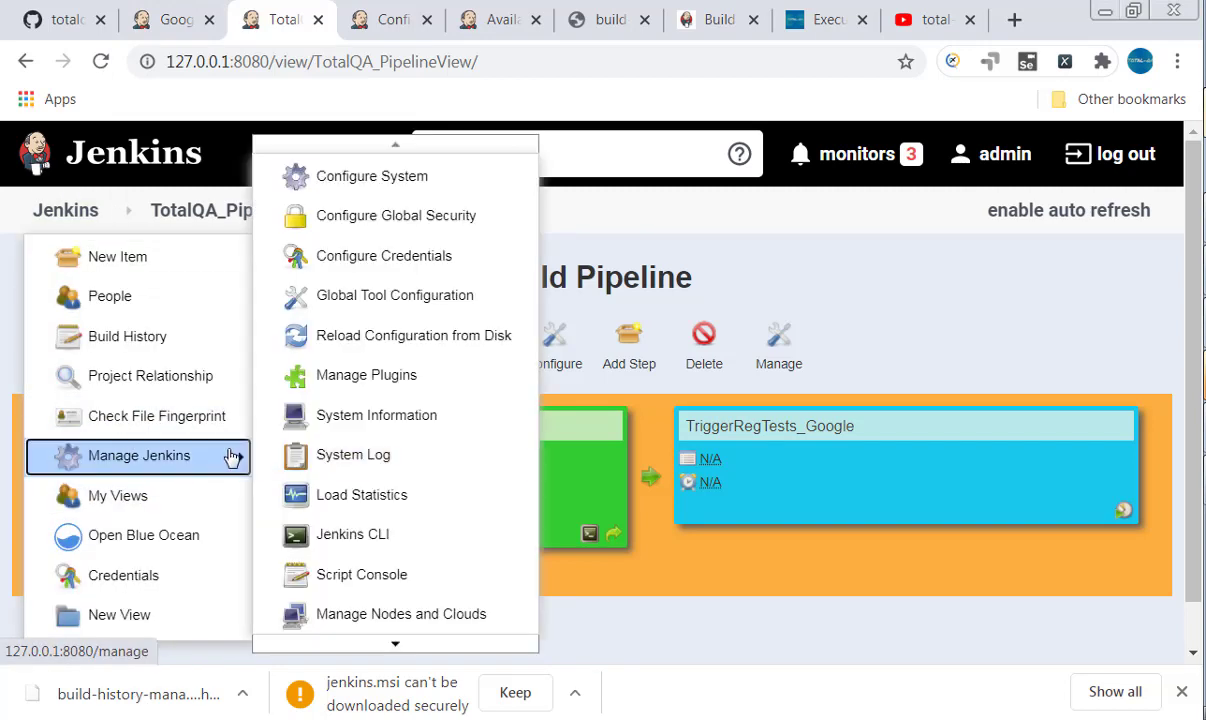
click(376, 415)
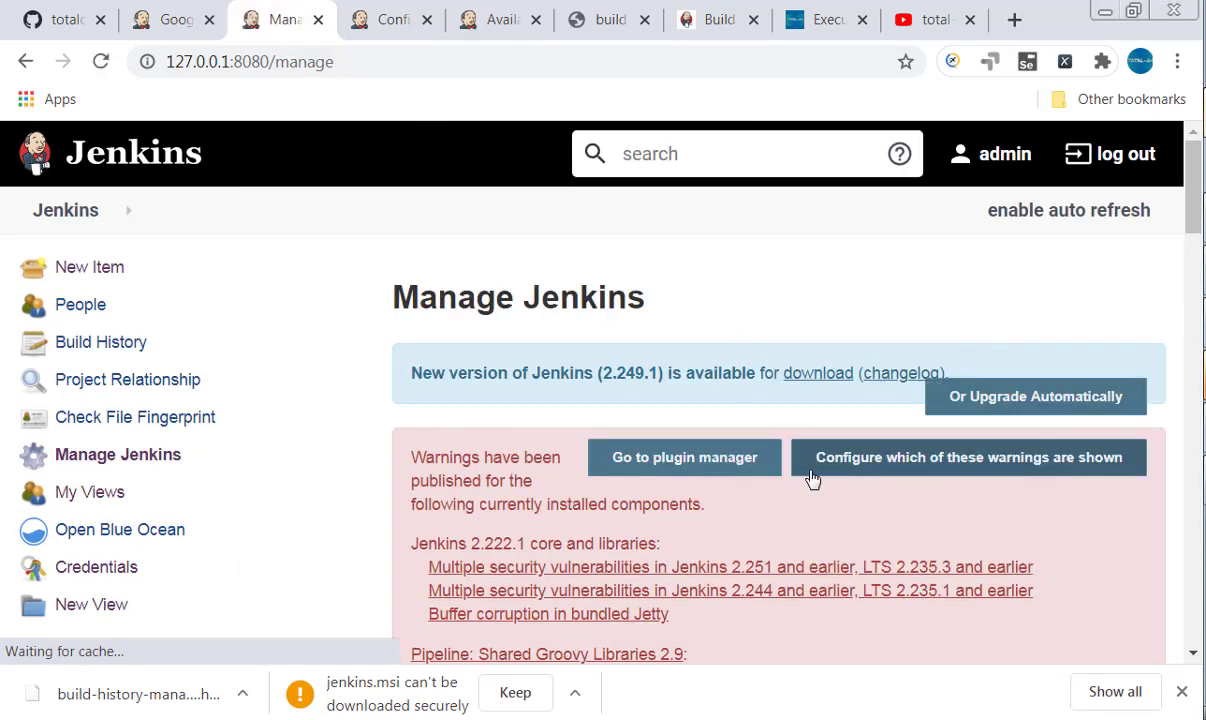
scroll(445, 413, down, 15)
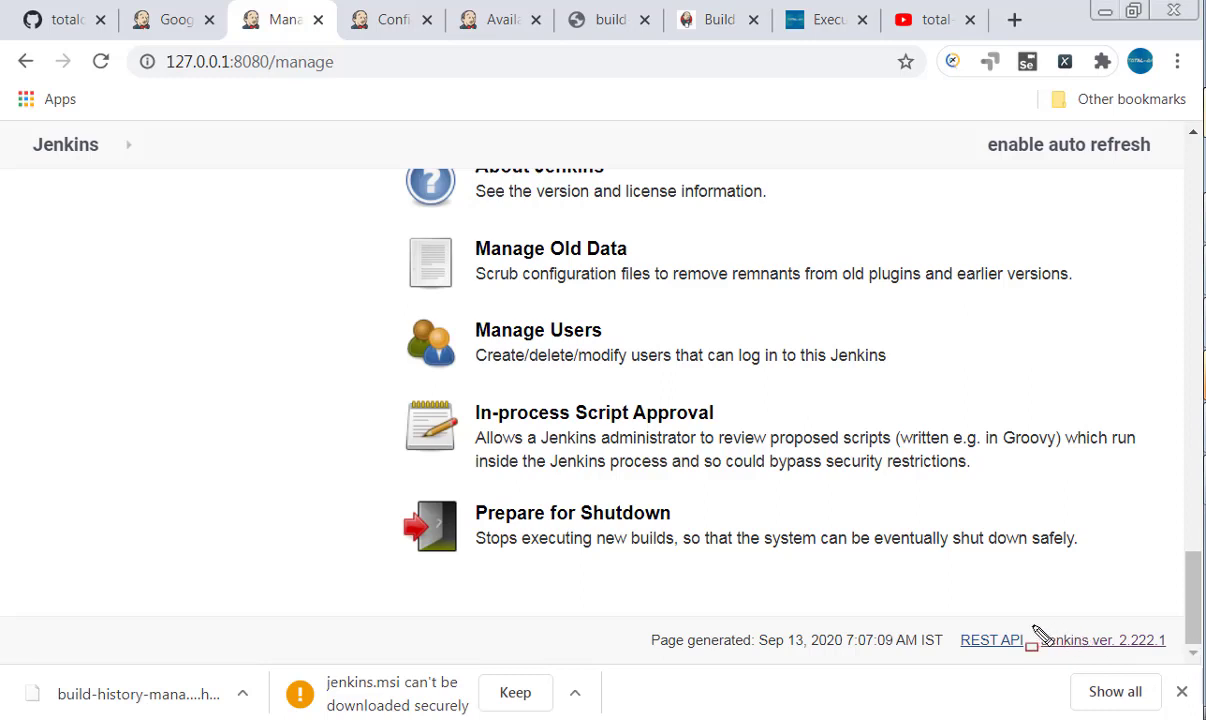
mouse_move(1033, 624)
mouse_down()
mouse_move(1076, 654)
mouse_move(1184, 661)
mouse_up()
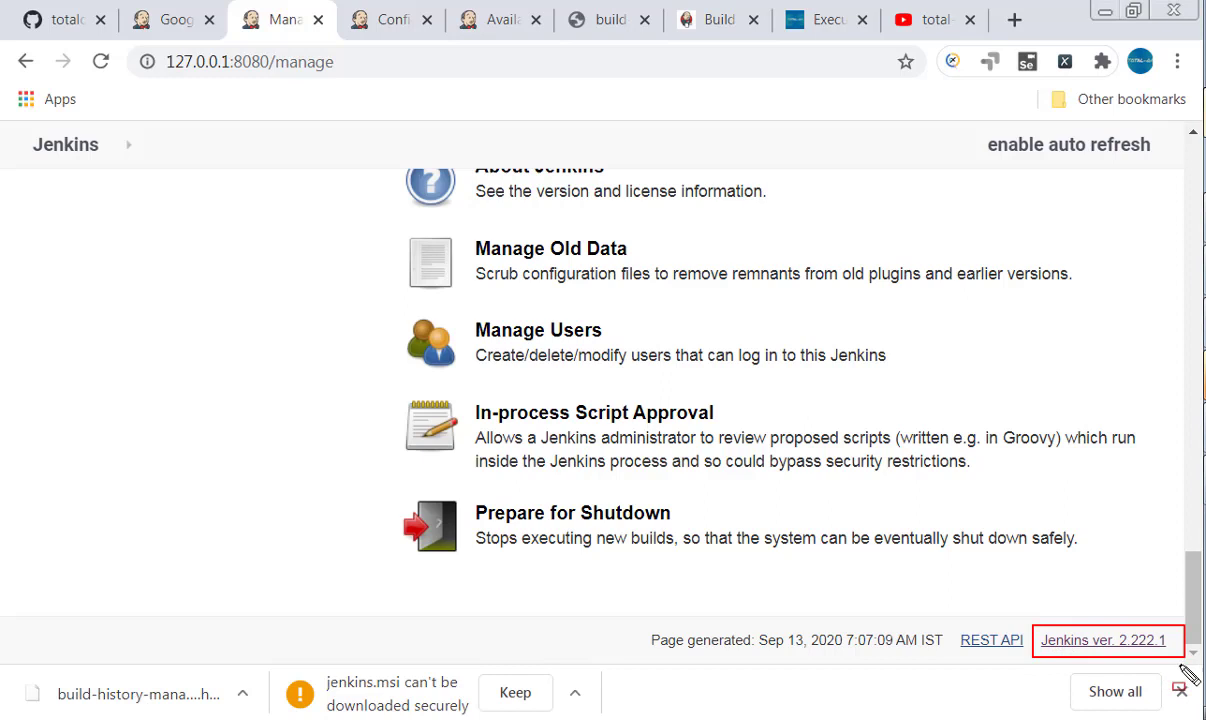
key(Escape)
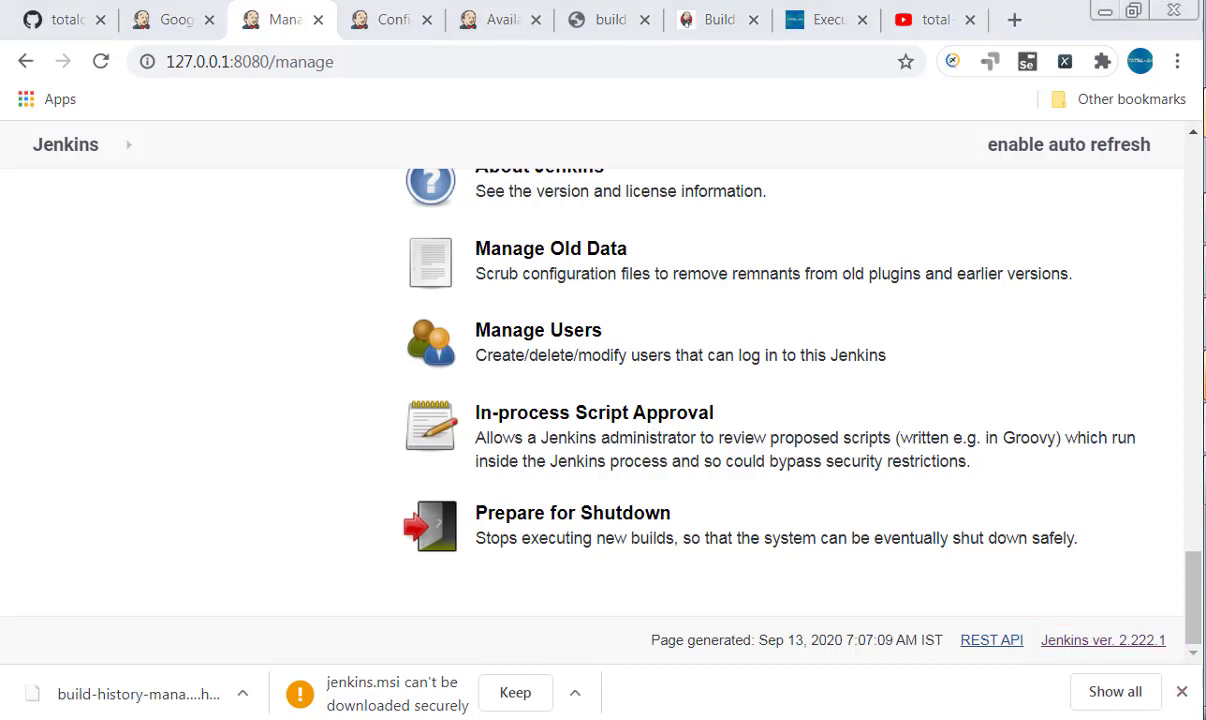
Activate Prepare for Shutdown and go back to the Manage Jenkins page
click(1138, 561)
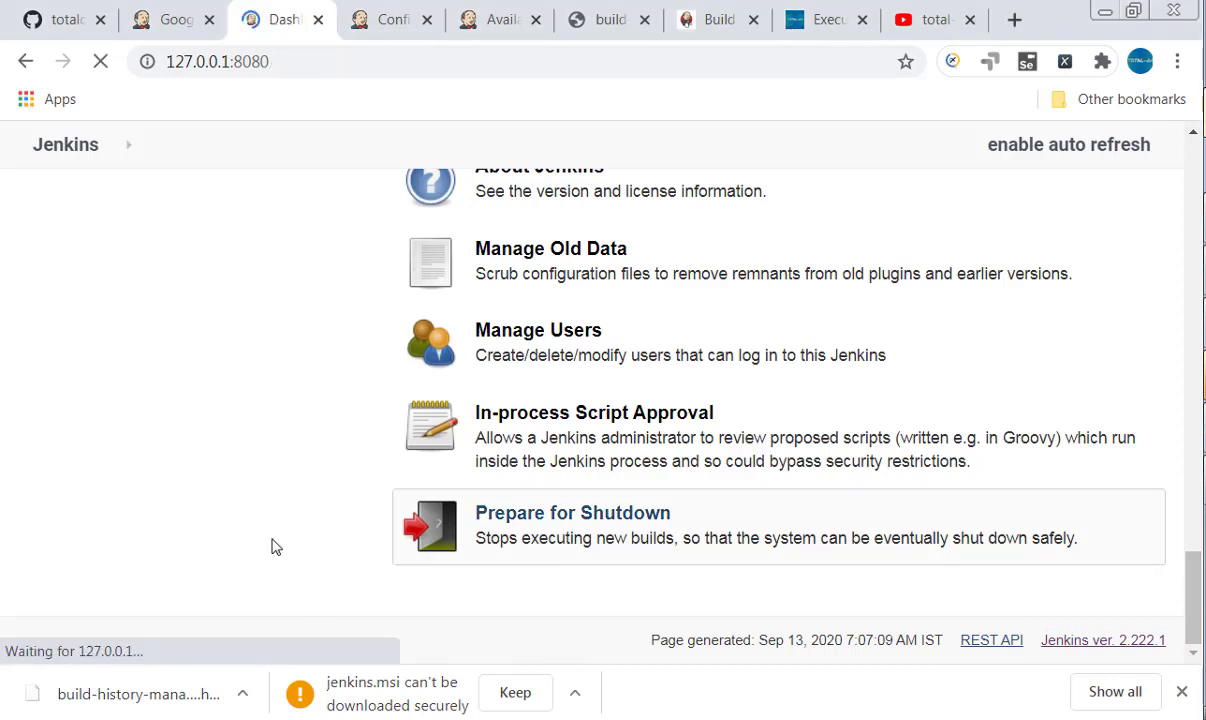
click(25, 61)
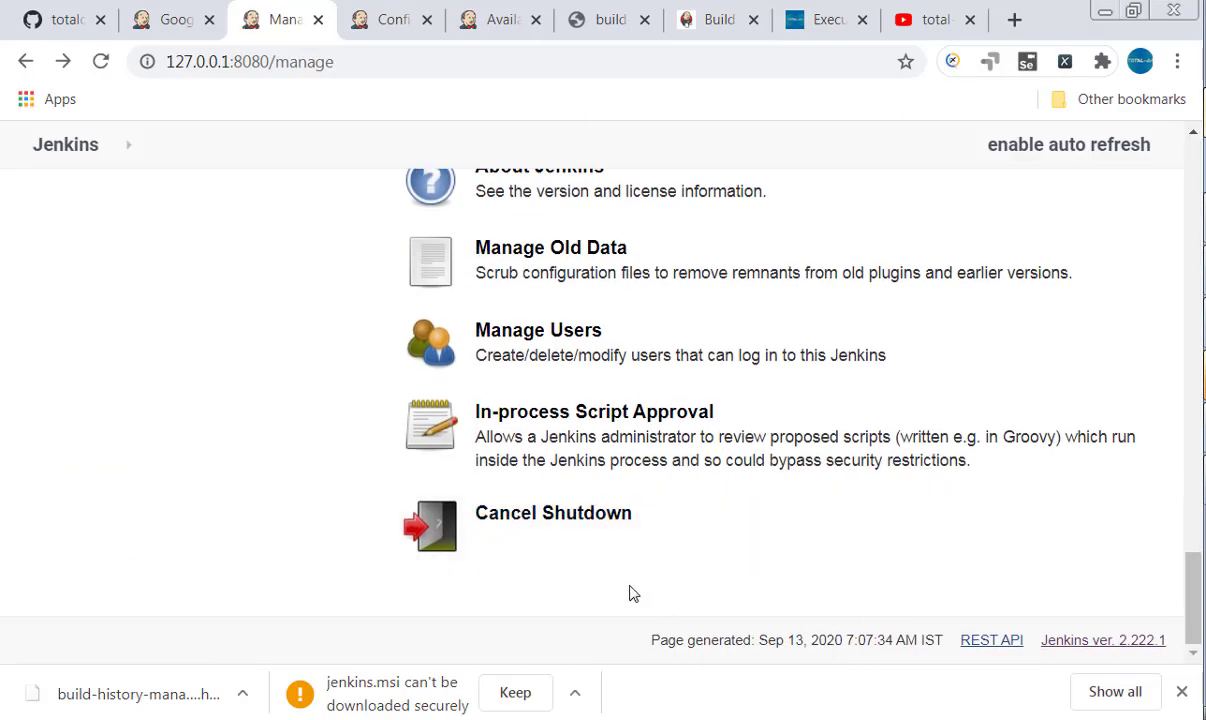
Enlarge the Manage Jenkins page to 125% and highlight the Jenkins version in its footer
key(ctrl+plus)
key(ctrl+plus)
scroll(629, 592, up, 1)
scroll(675, 593, down, 4)
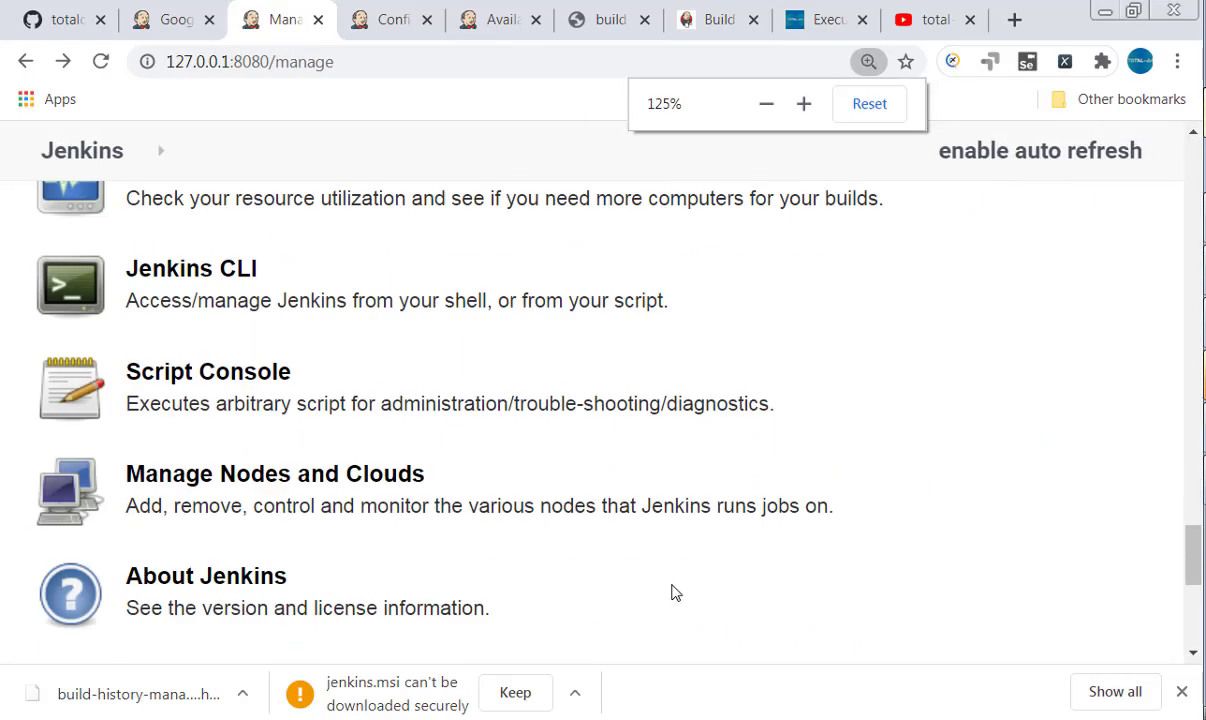
scroll(675, 593, down, 5)
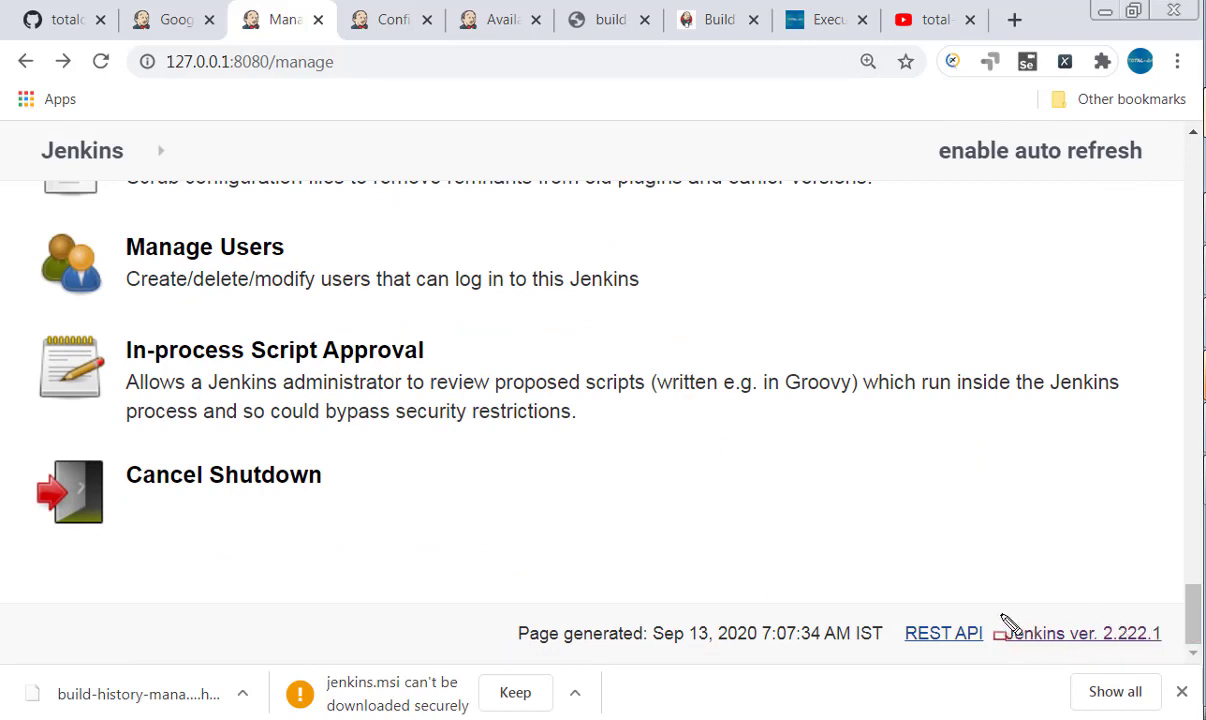
drag(1017, 648, 1177, 651)
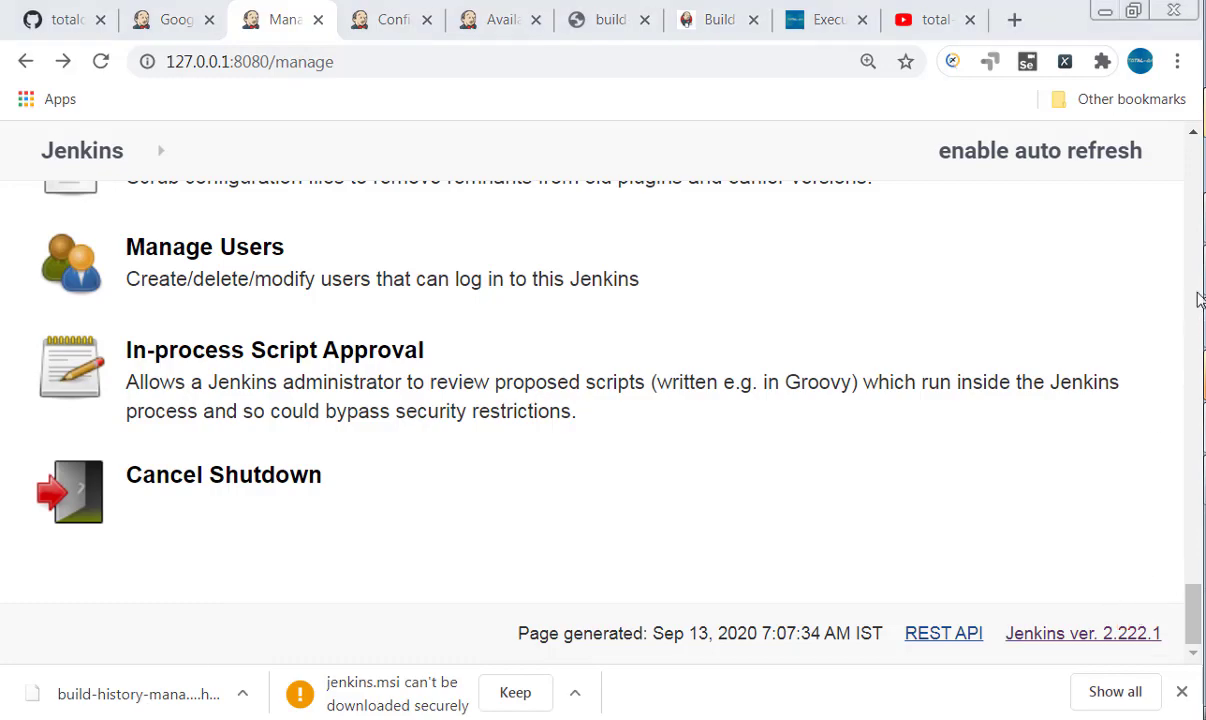
In Notepad, add two blank lines below the Build Pipeline View notes and move the "Scripted Pipeline" text onto the line below its bullet
click(1204, 427)
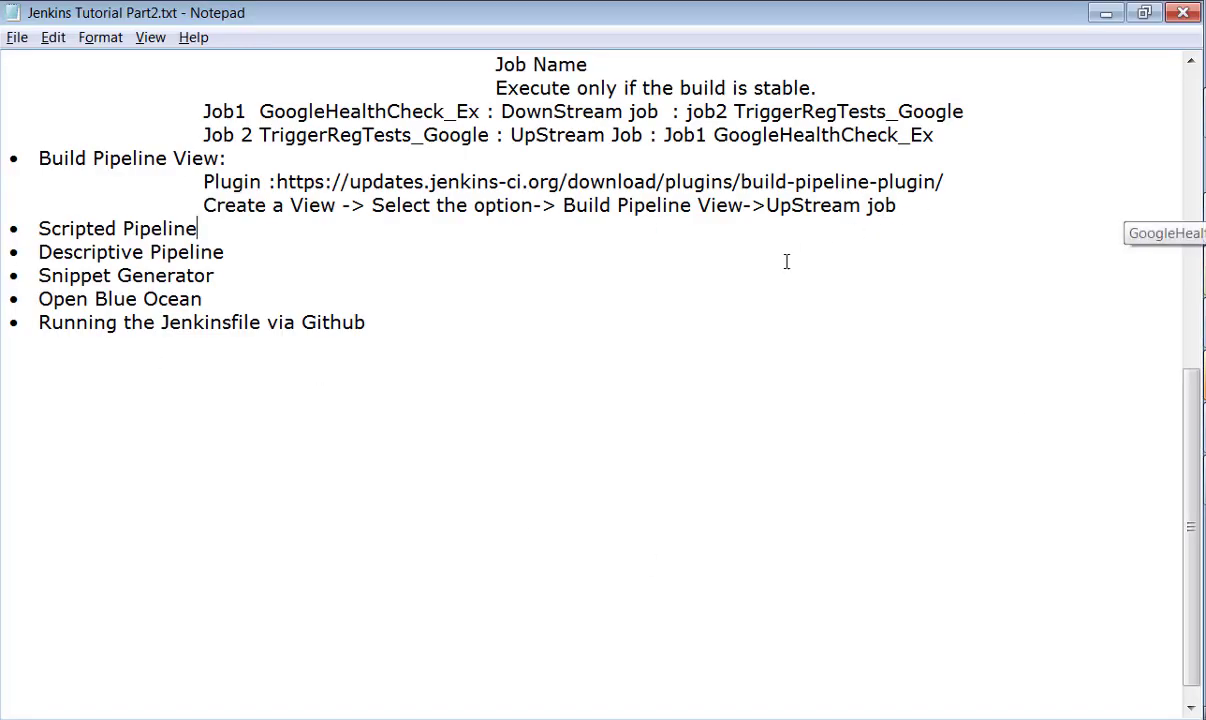
click(910, 206)
key(Return)
key(Return)
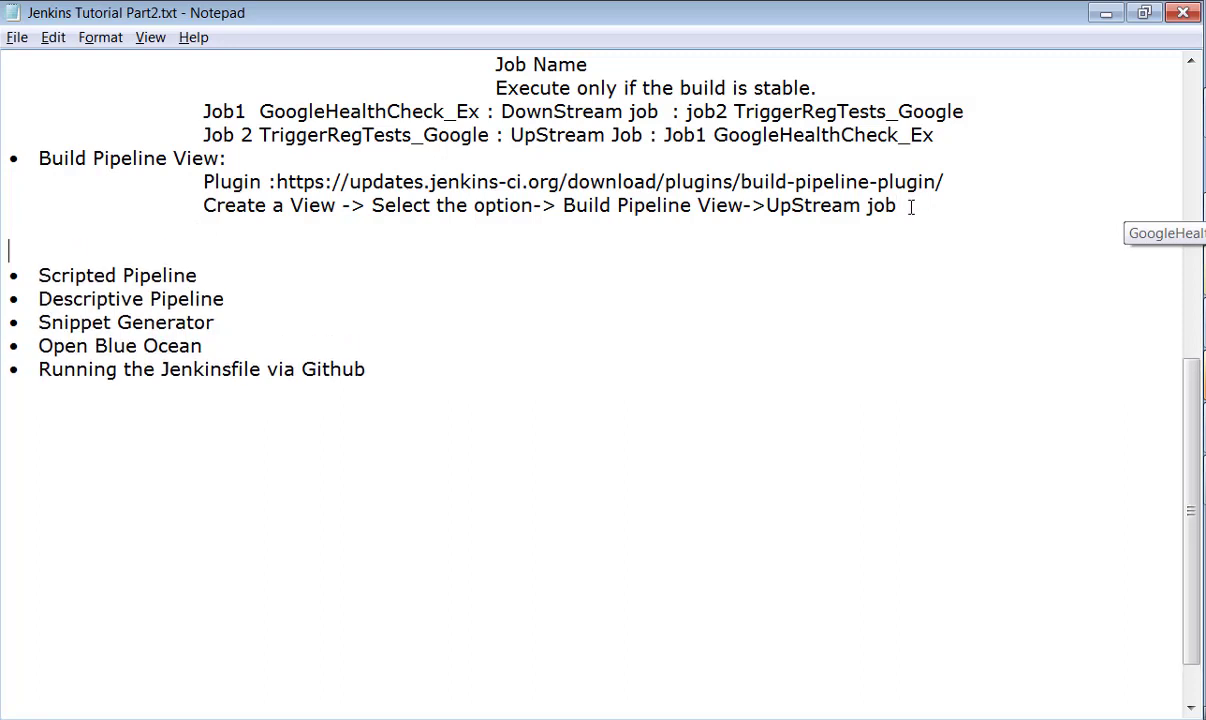
key(Return)
key(Right)
key(Right)
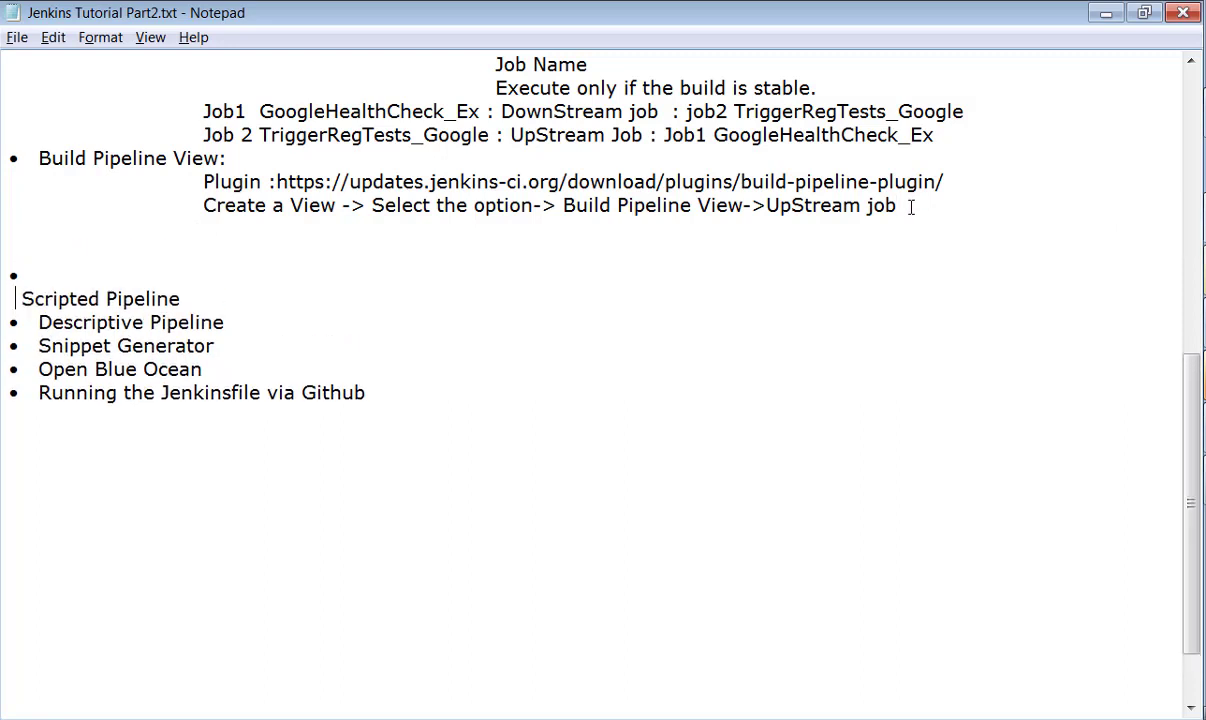
Highlight the "Scripted Pipeline" text on the line below its empty bullet
key(shift+Right)
key(shift+Right)
key(shift+Right)
key(shift+Right)
key(shift+Right)
key(shift+Right)
key(shift+Right)
key(shift+Right)
key(shift+Right)
key(shift+Right)
key(shift+Right)
key(shift+Right)
key(shift+Right)
key(shift+Right)
key(shift+Right)
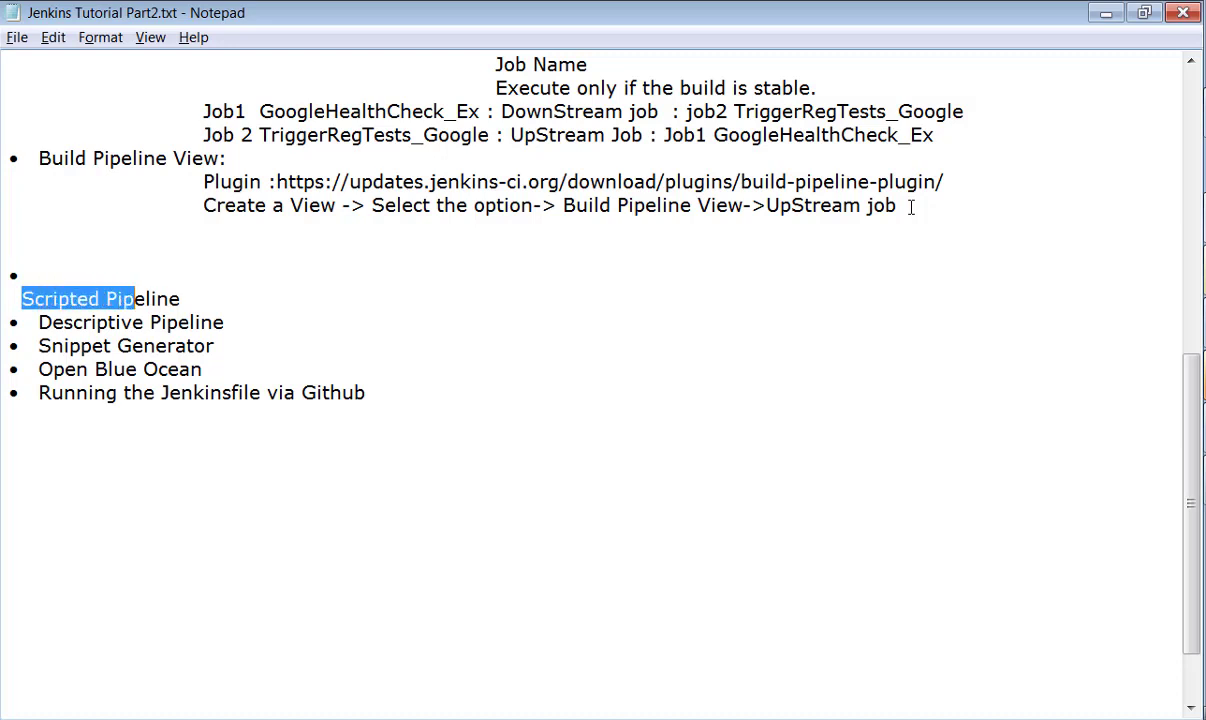
key(shift+Right)
key(shift+Right)
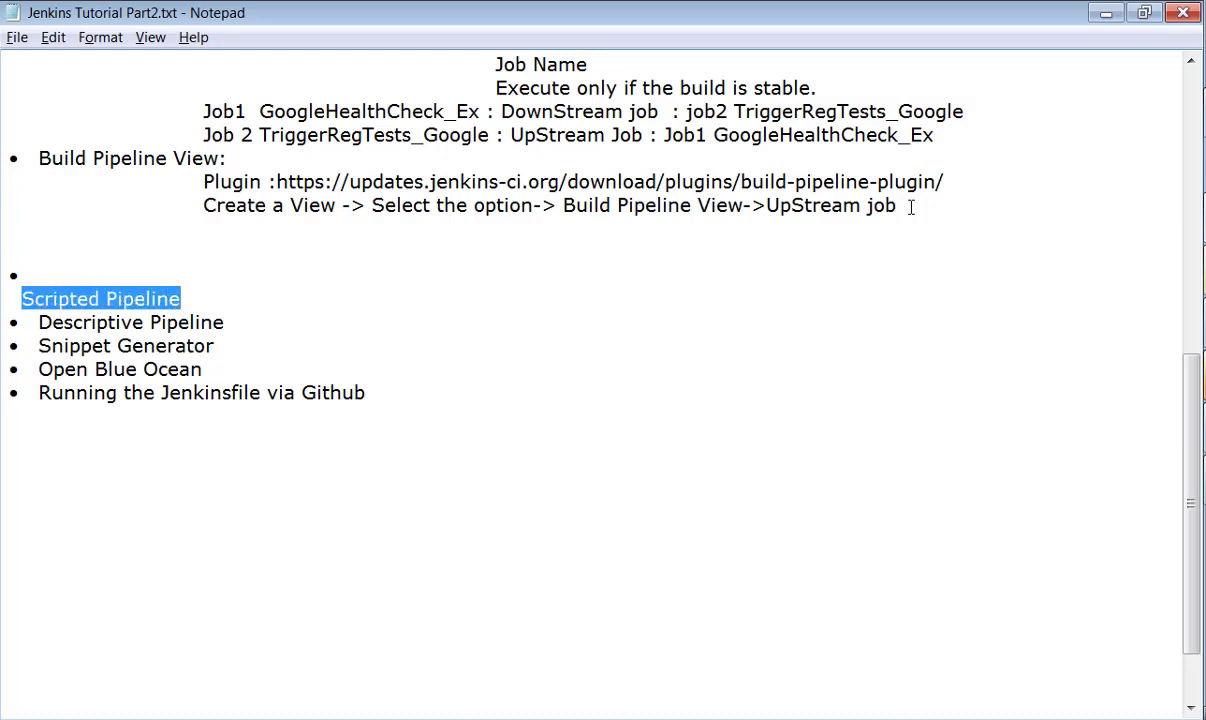
key(Right)
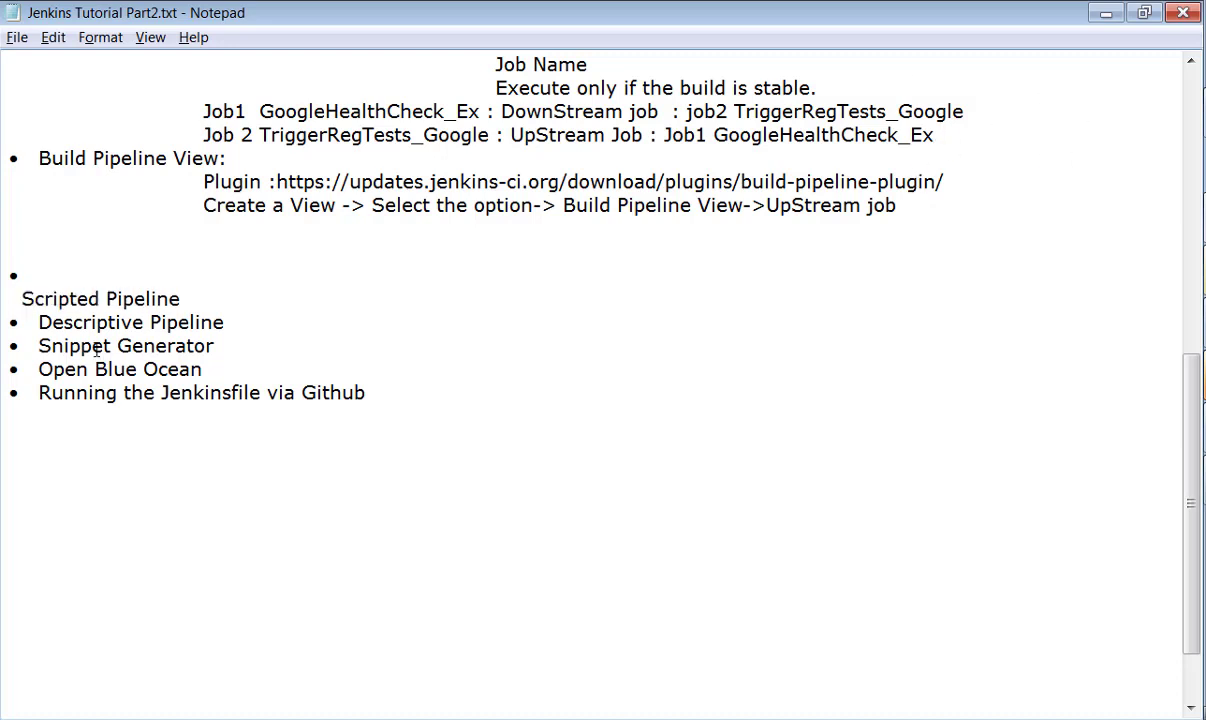
Join the "Scripted Pipeline" text back onto its bullet line, indented like the other bullets
drag(172, 293, 34, 268)
click(22, 291)
key(BackSpace)
key(Tab)
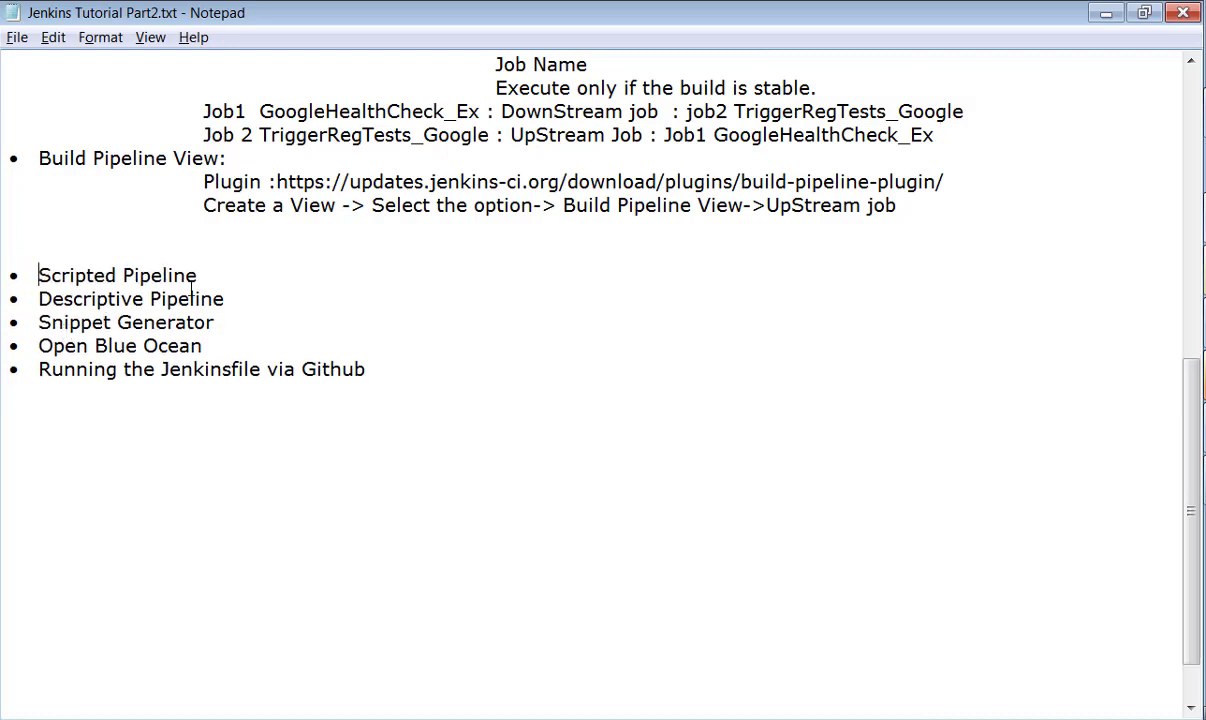
Duplicate the whole "Scripted Pipeline" bullet onto a new line directly below it
drag(201, 273, 4, 274)
key(ctrl+c)
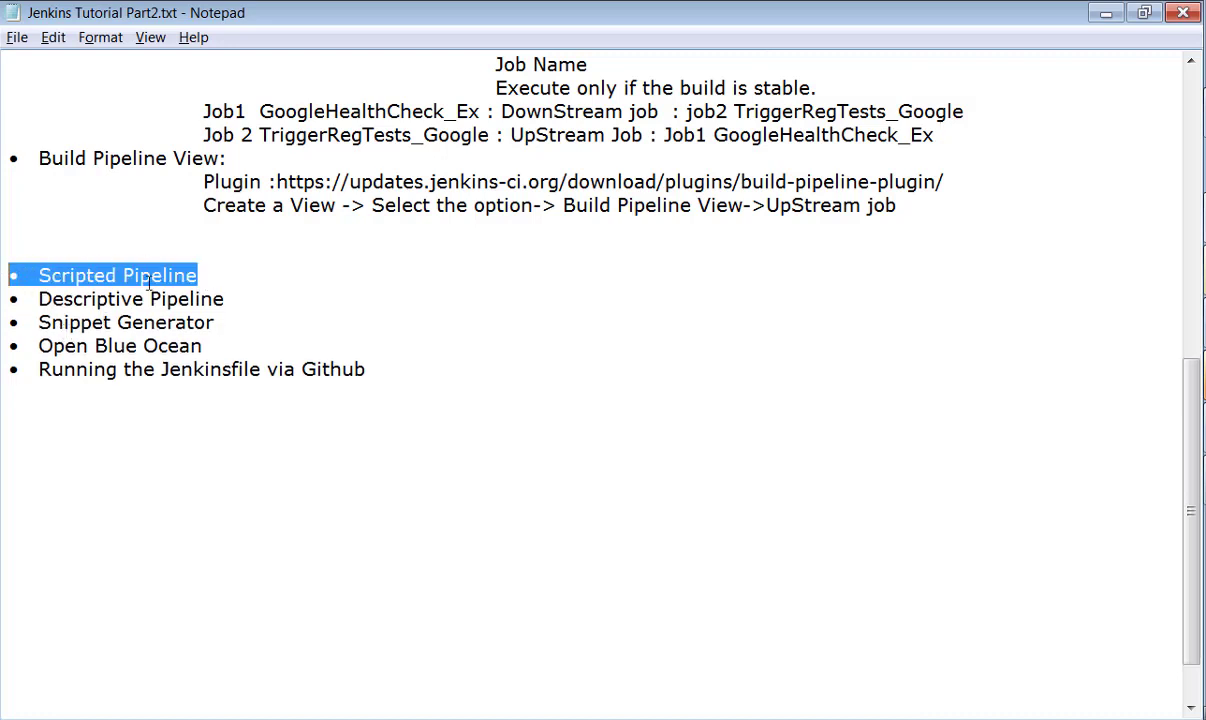
click(44, 275)
click(206, 275)
key(Return)
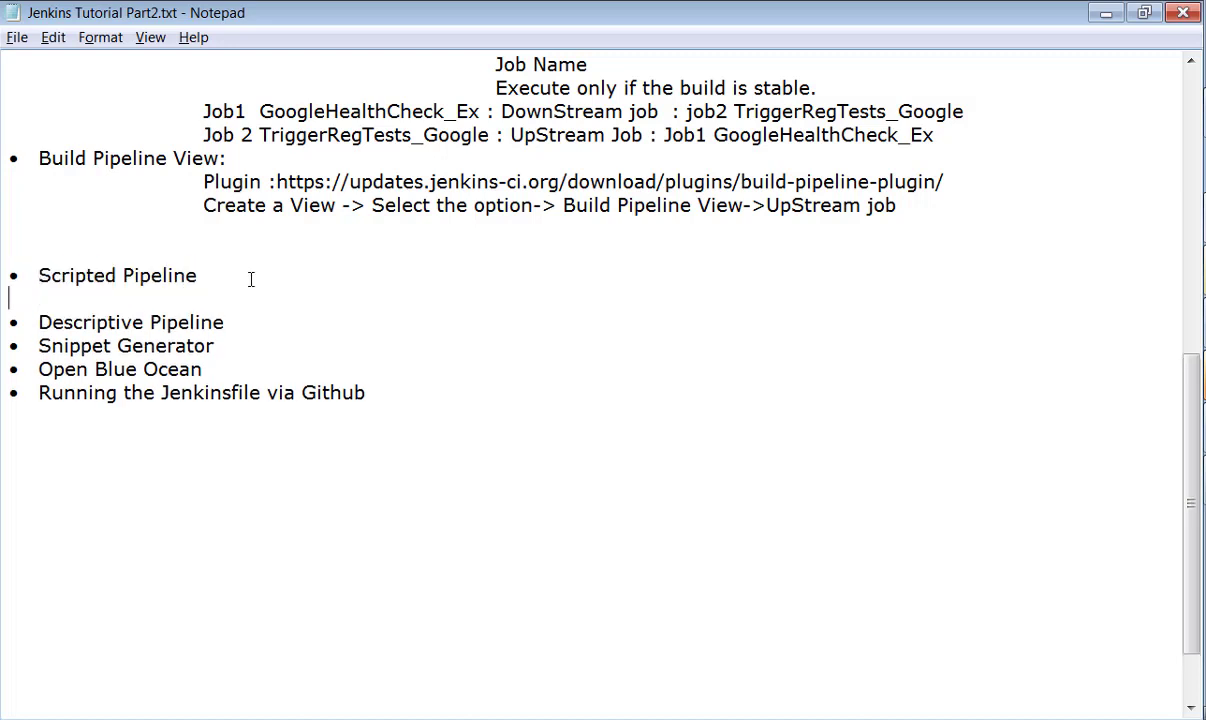
key(ctrl+v)
Replace the text of the first of the two "Scripted Pipeline" bullets with "Pipeline Script:"
drag(38, 272, 214, 274)
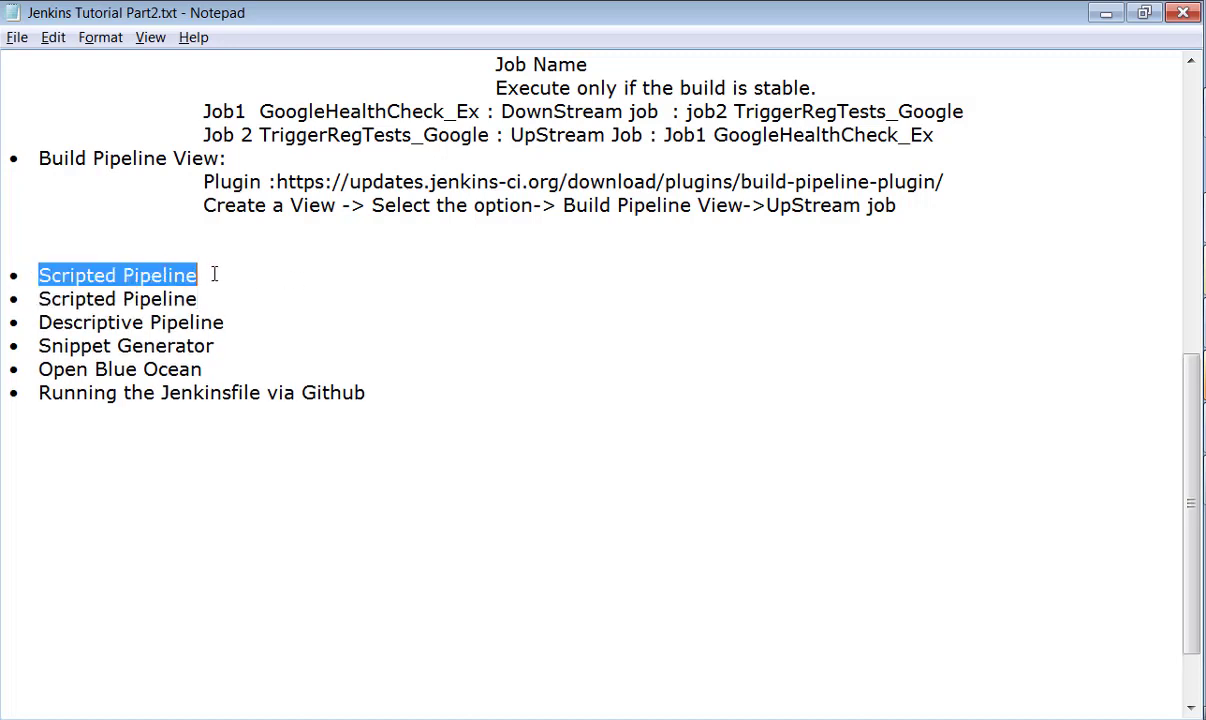
text(Piepl)
key(BackSpace)
key(BackSpace)
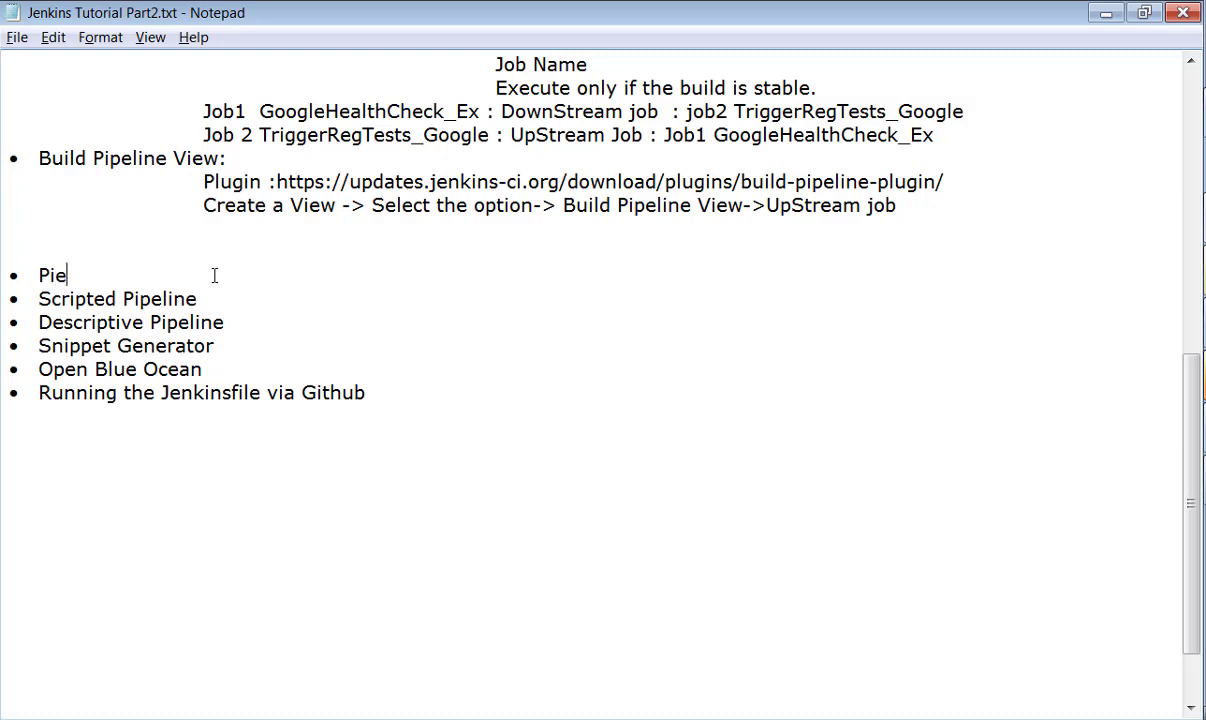
key(BackSpace)
text(pel)
key(BackSpace)
text(eline Script:)
Add an indented line under "Pipeline Script:" reading "Jenkins 2.0 or later , scripting lang has to be used to execute the steps."
key(Return)
key(Tab)
key(Tab)
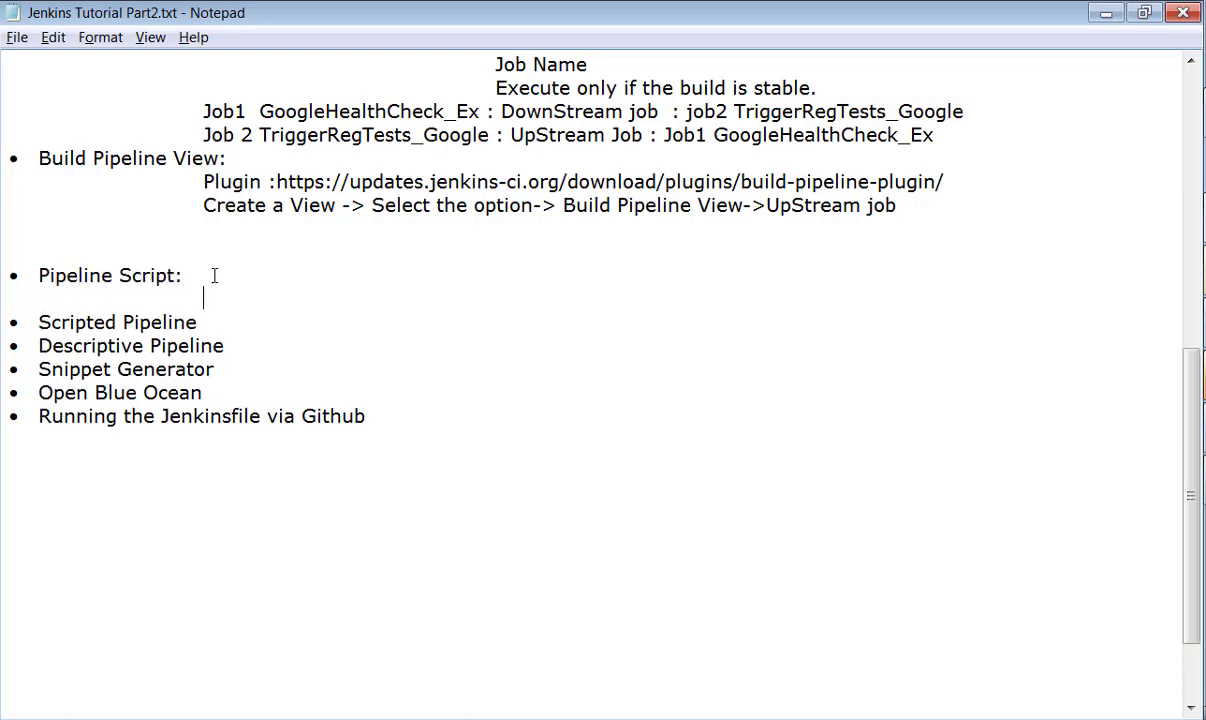
text(Jenkins 2.0 or later)
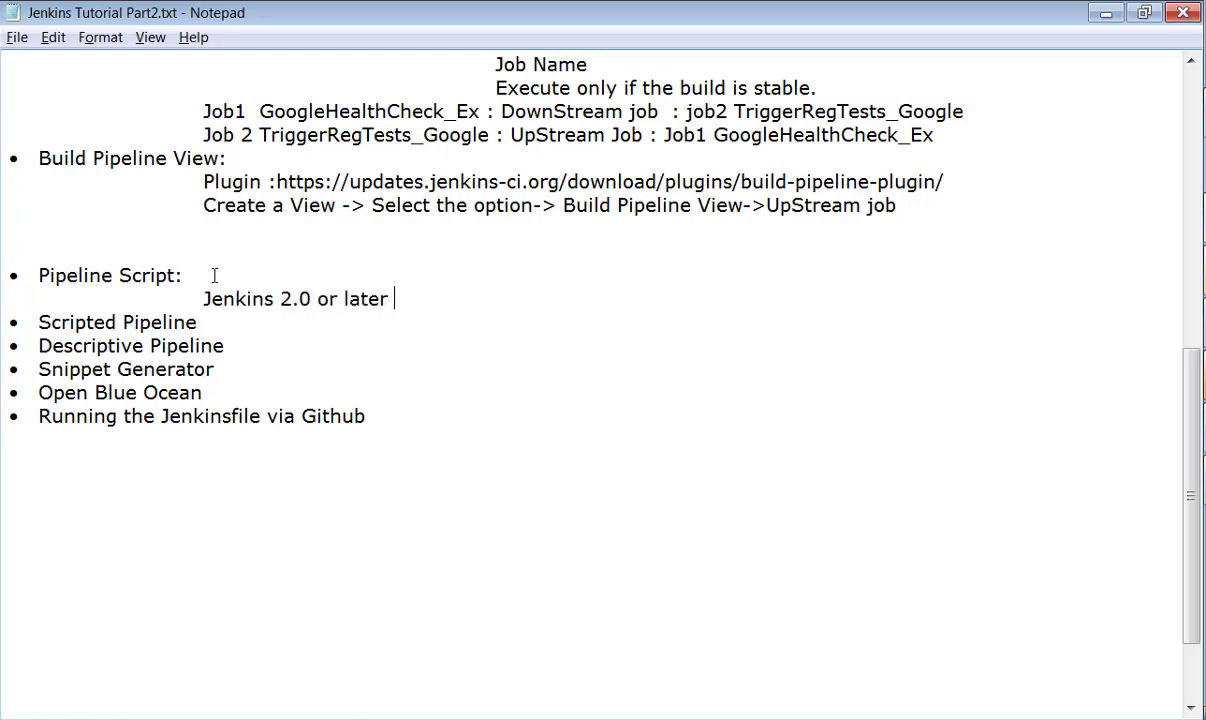
text( , scriptin)
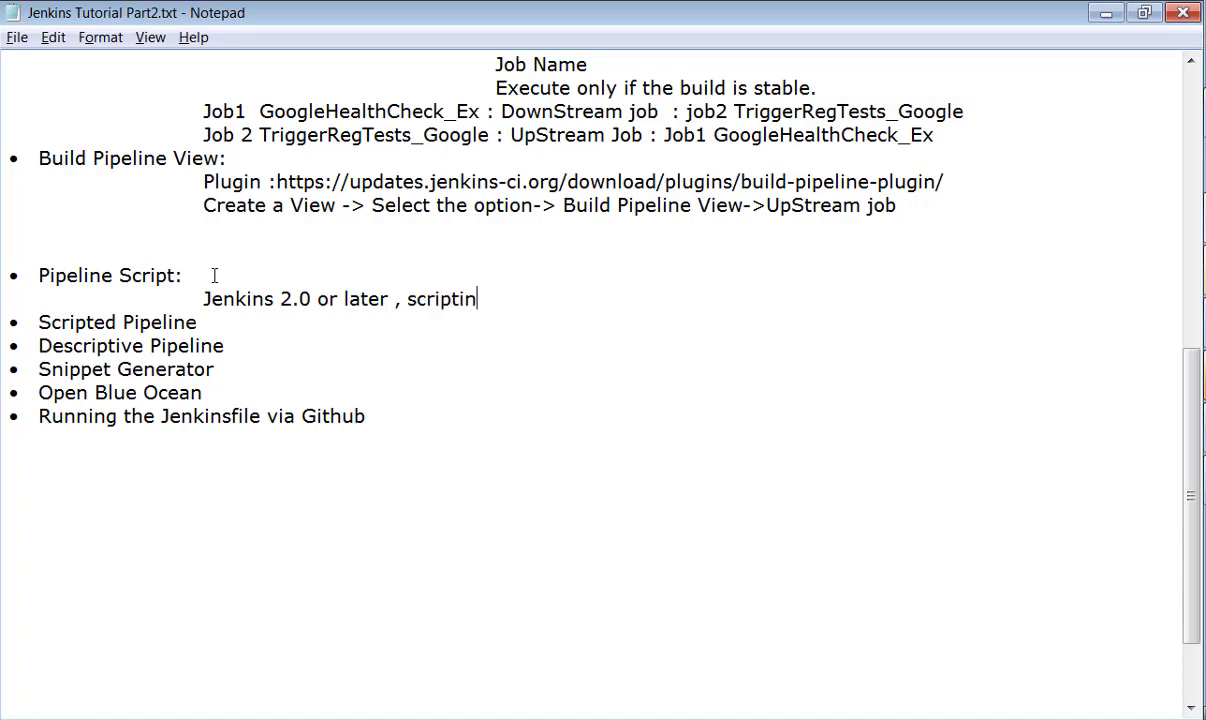
text(g lang hasto be)
key(BackSpace)
key(BackSpace)
key(BackSpace)
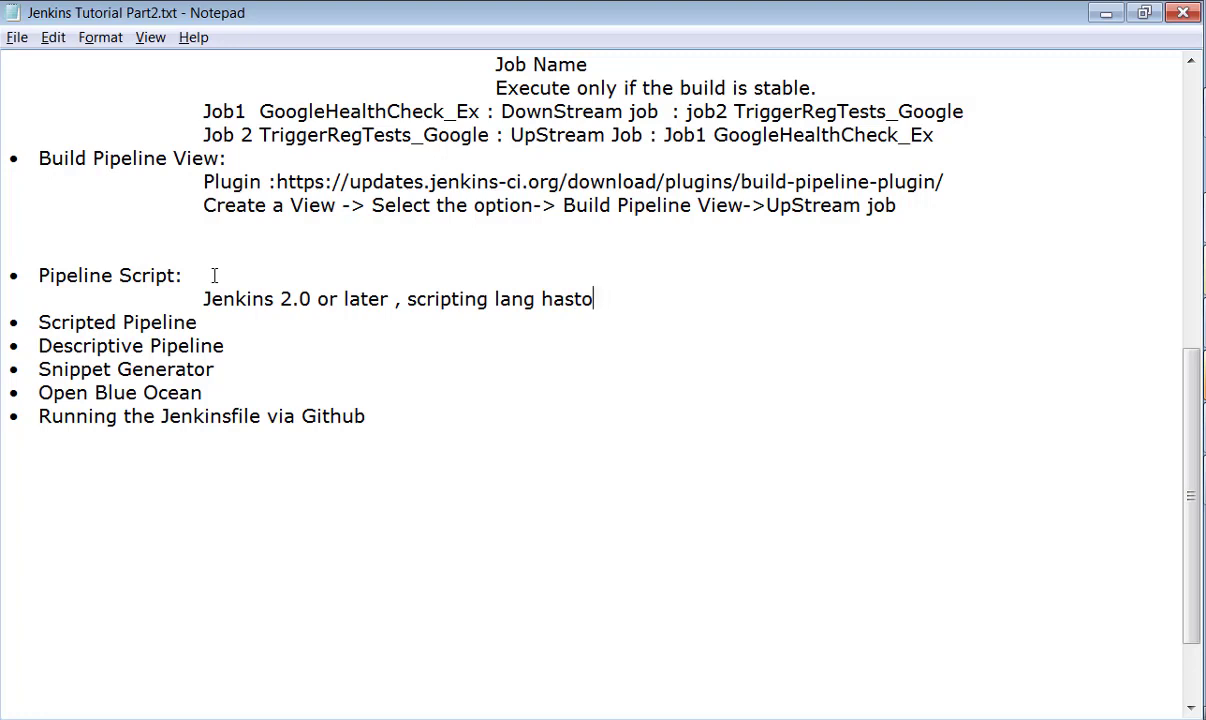
key(BackSpace)
key(BackSpace)
text(to be use)
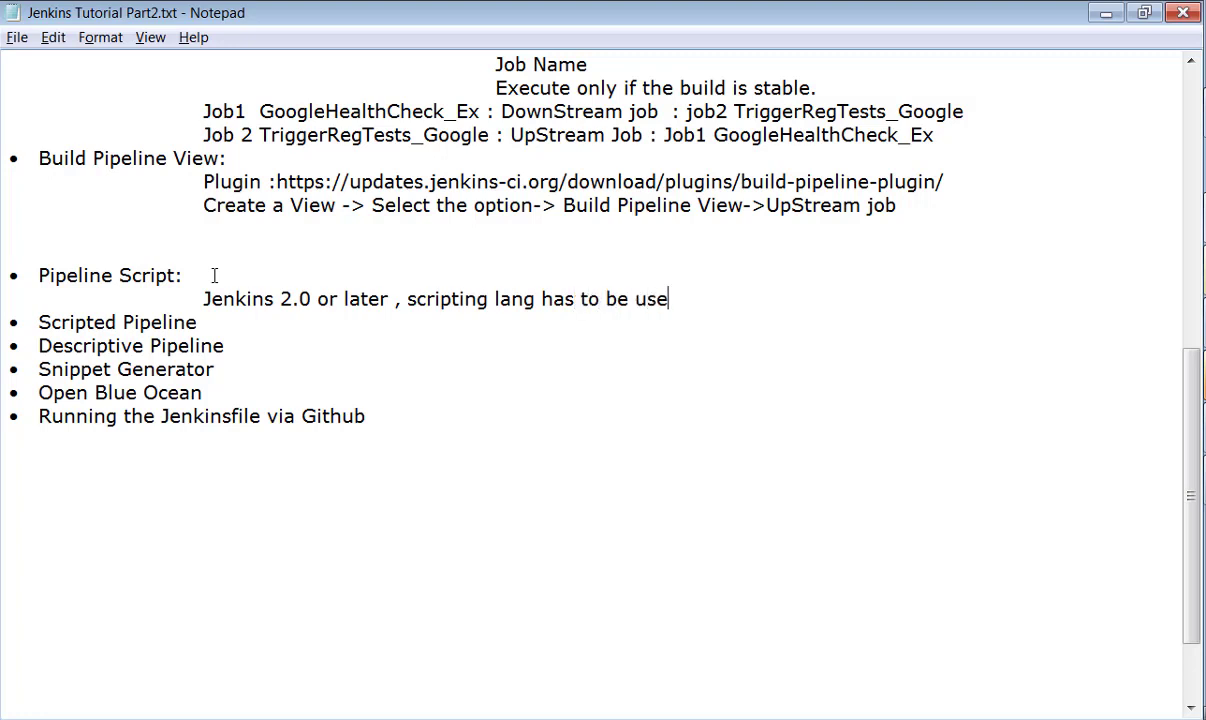
text(d to executed th)
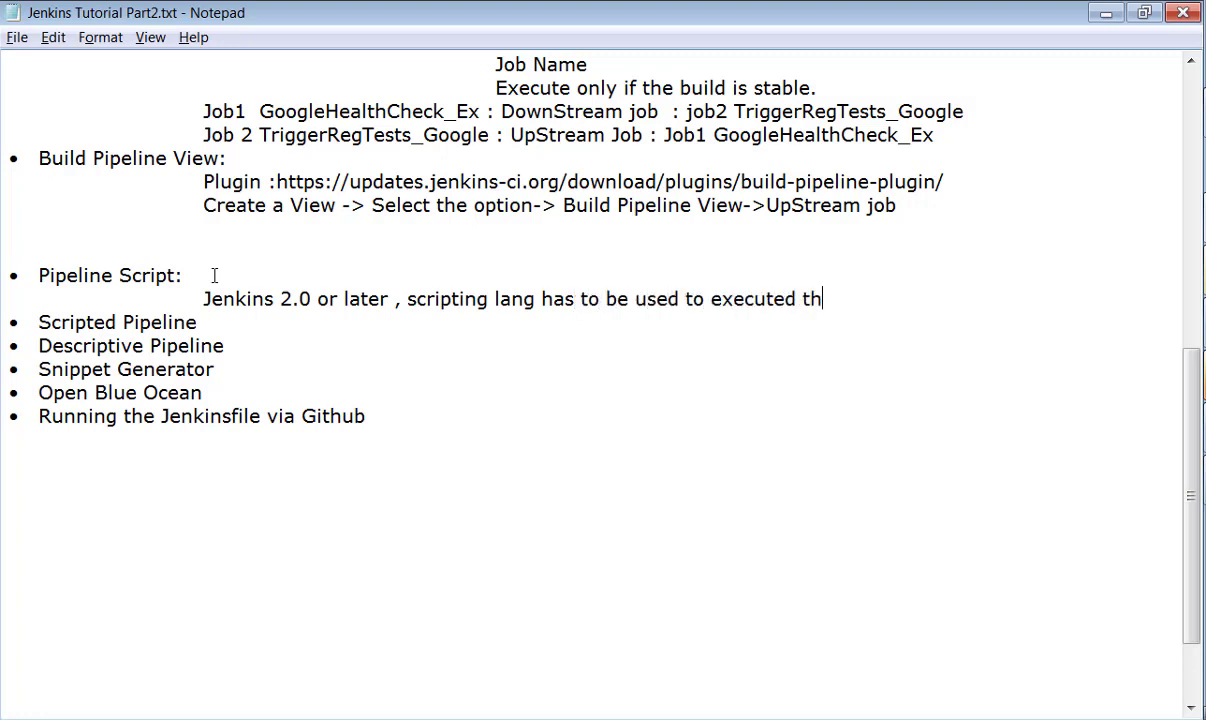
key(BackSpace)
key(BackSpace)
key(BackSpace)
text(the stpes.)
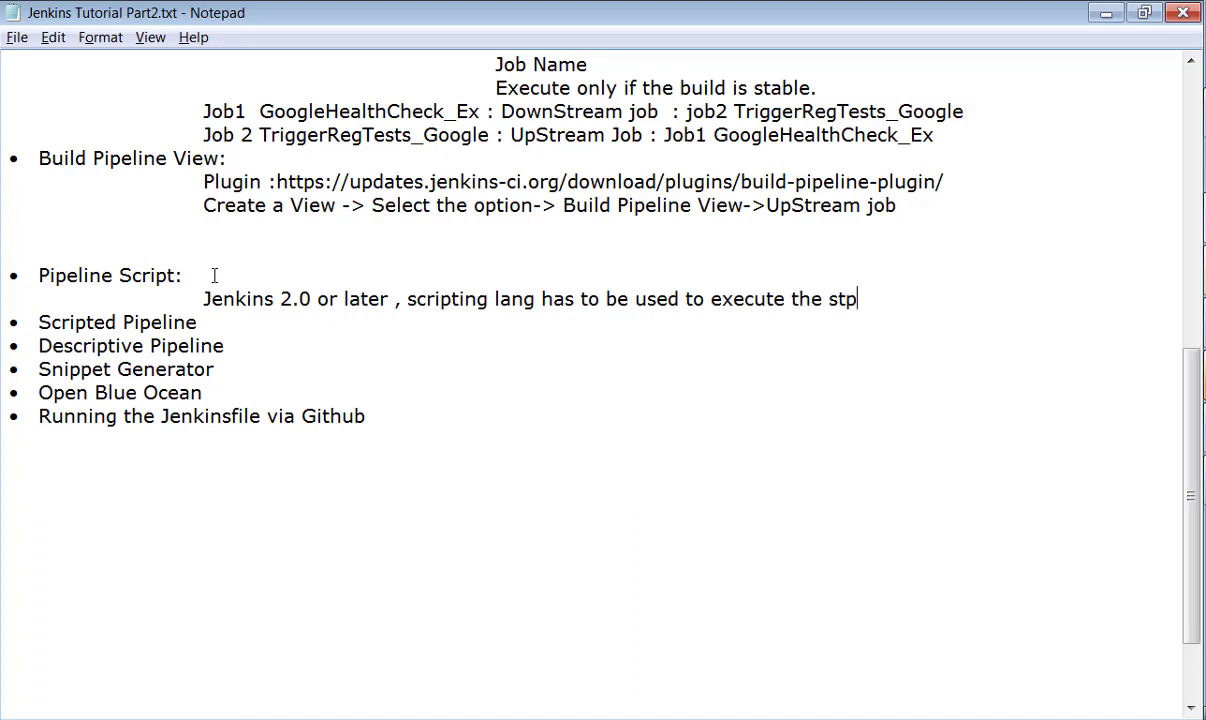
key(BackSpace)
key(BackSpace)
key(BackSpace)
key(BackSpace)
text(teps.)
Add a second indented line under "Pipeline Script:" reading "Groovy lang is preferred to execute the steps."
key(Return)
key(Tab)
key(Tab)
text(G)
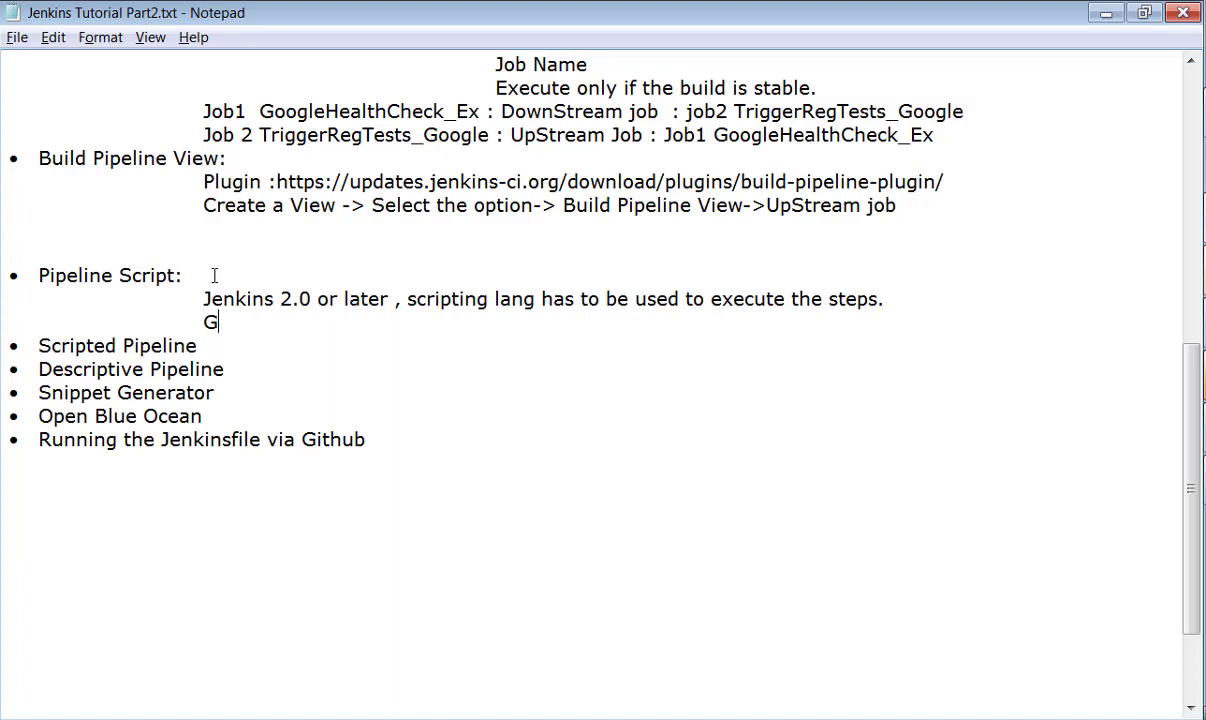
text(oov)
key(BackSpace)
key(BackSpace)
key(BackSpace)
text(roovy lang is)
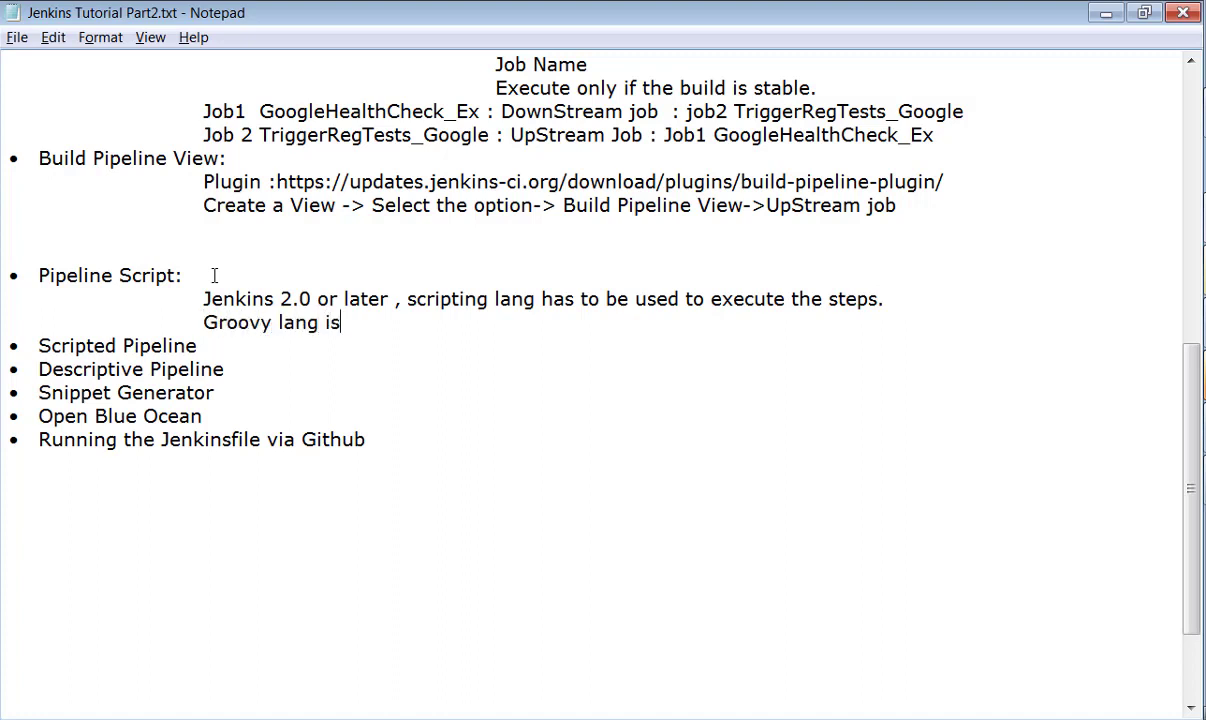
text( preferred to )
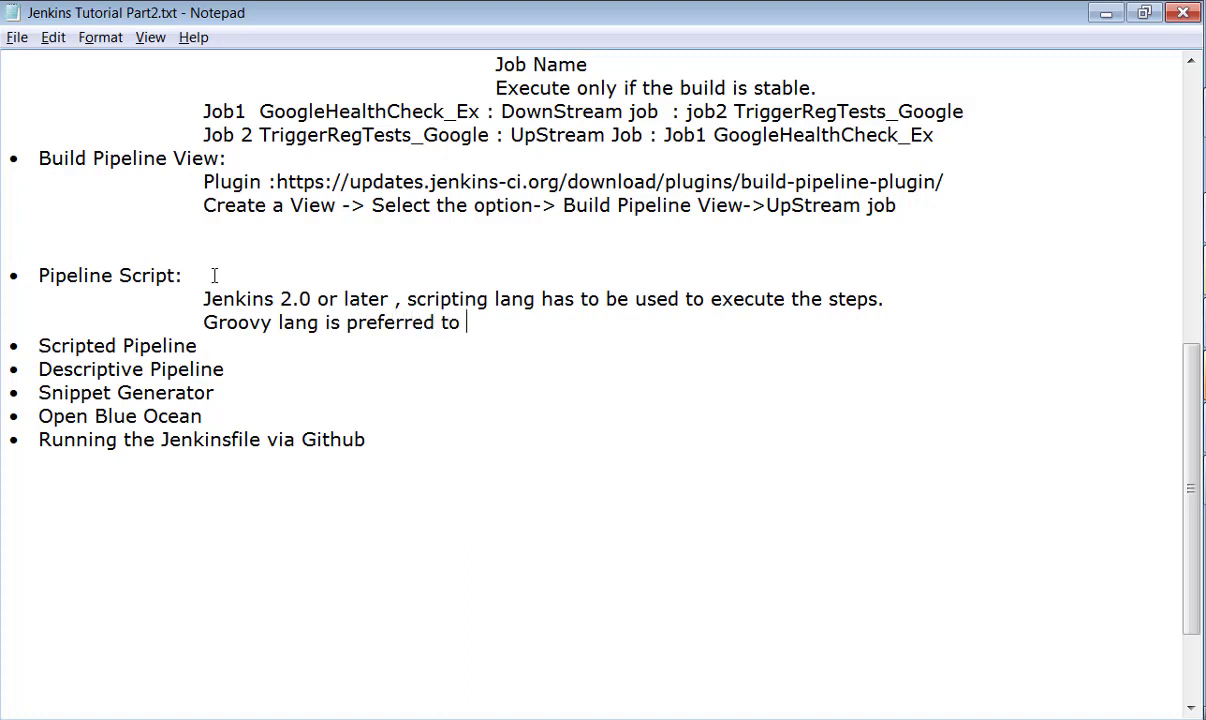
text(execute the steps.)
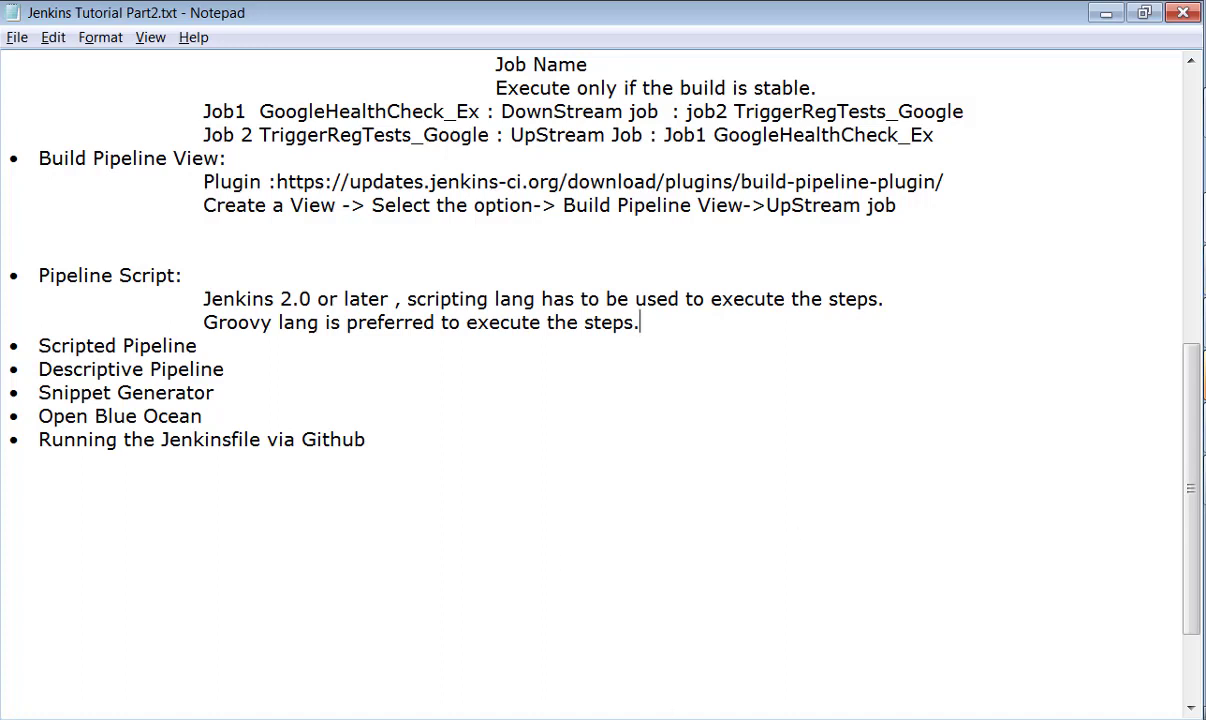
Switch to Jenkins in the browser, open the total-qa view from the GoogleHealthCheck_Ex job and reset the page zoom to 100%
click(1204, 112)
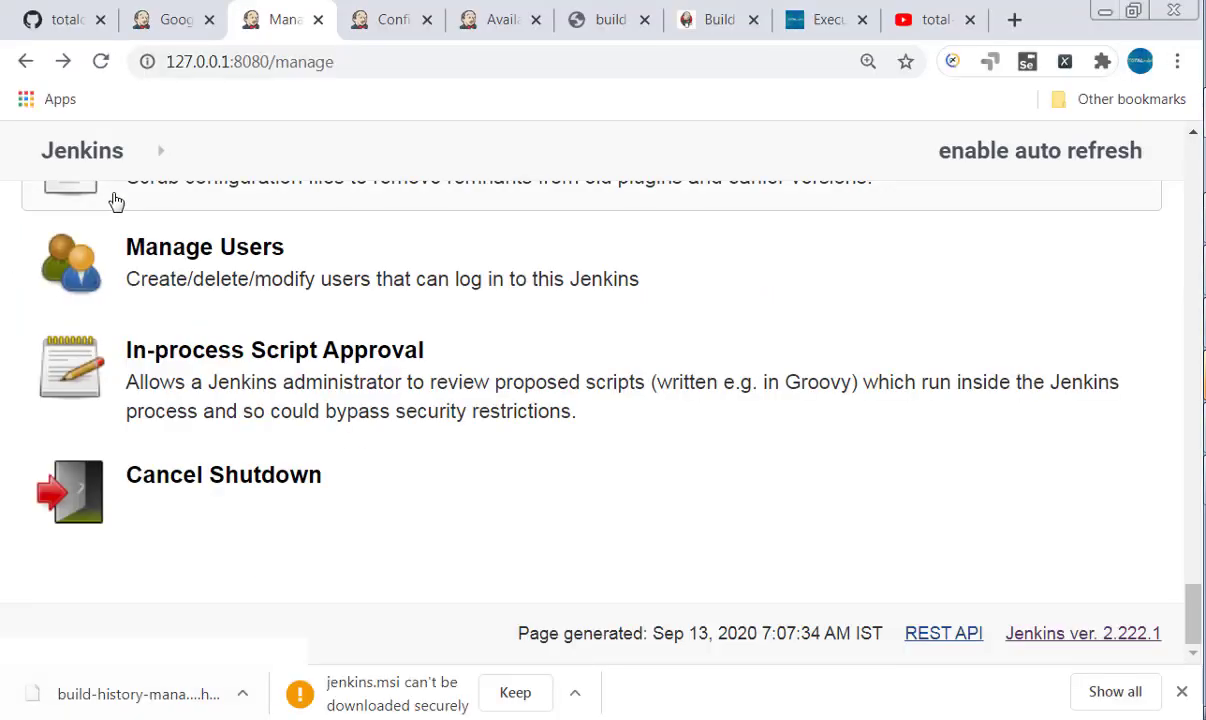
click(167, 28)
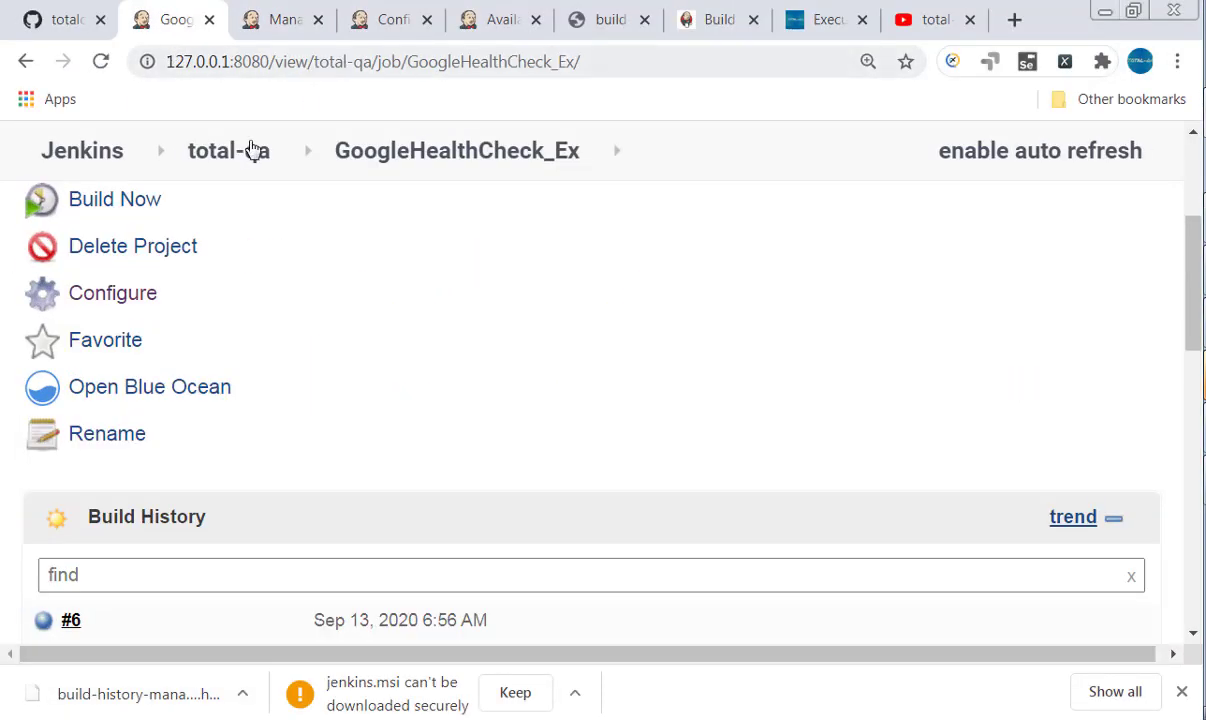
click(240, 168)
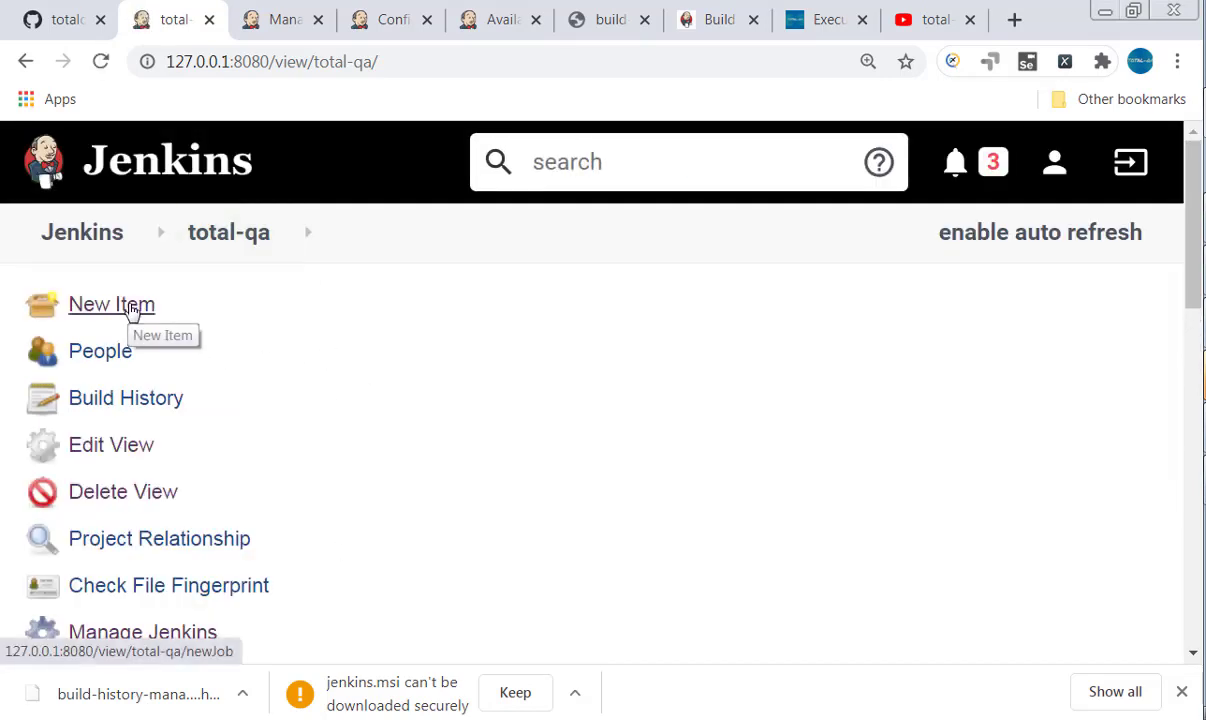
key(ctrl+minus)
key(ctrl+minus)
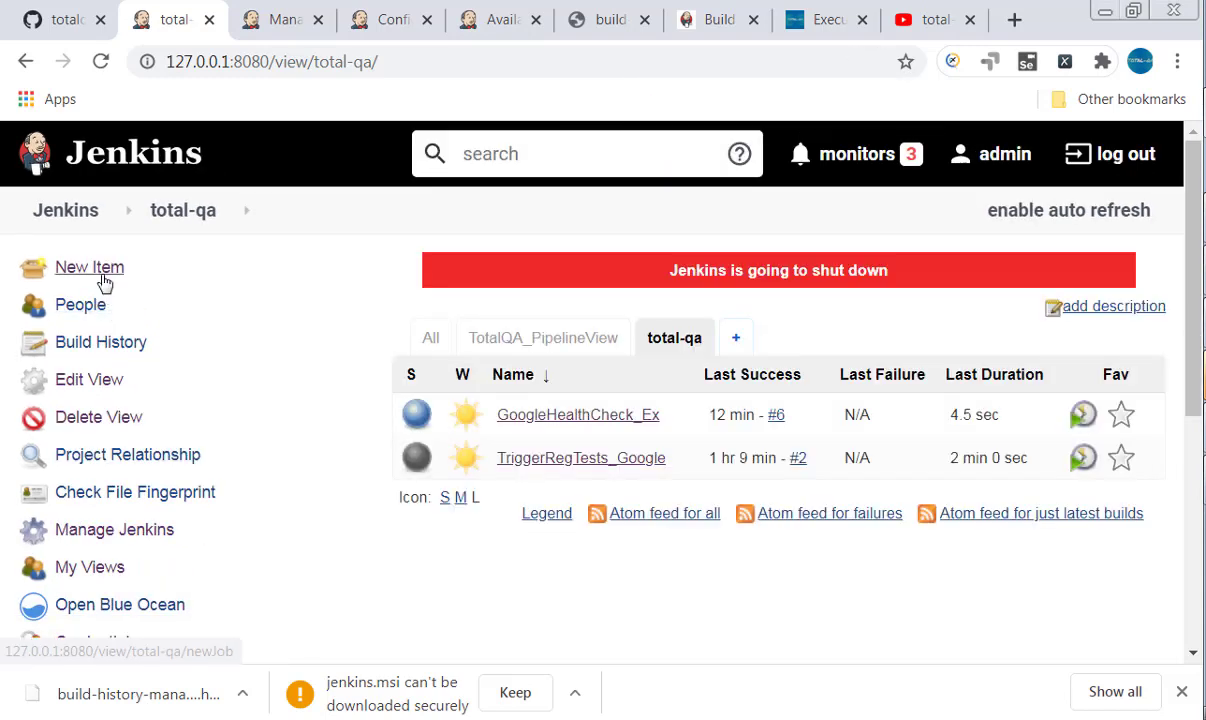
Create a new item of type Pipeline named "PipelineScript", added to the current view
click(107, 276)
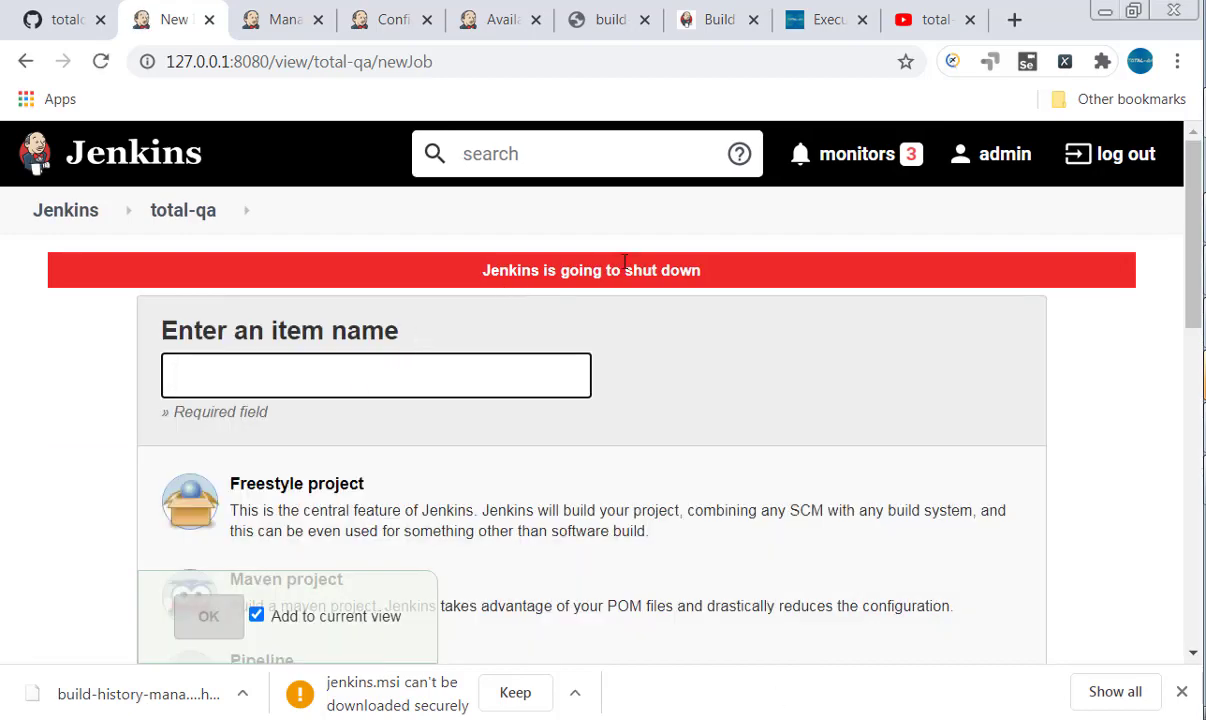
scroll(649, 409, down, 1)
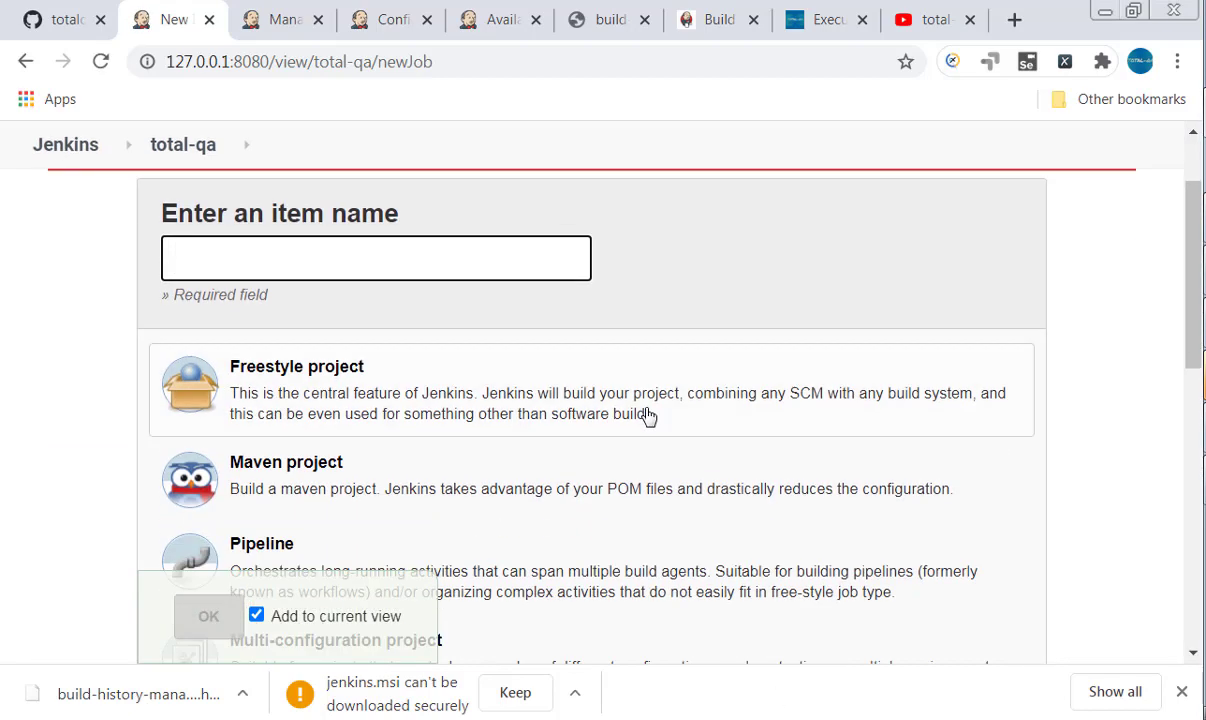
click(451, 266)
text(Pip)
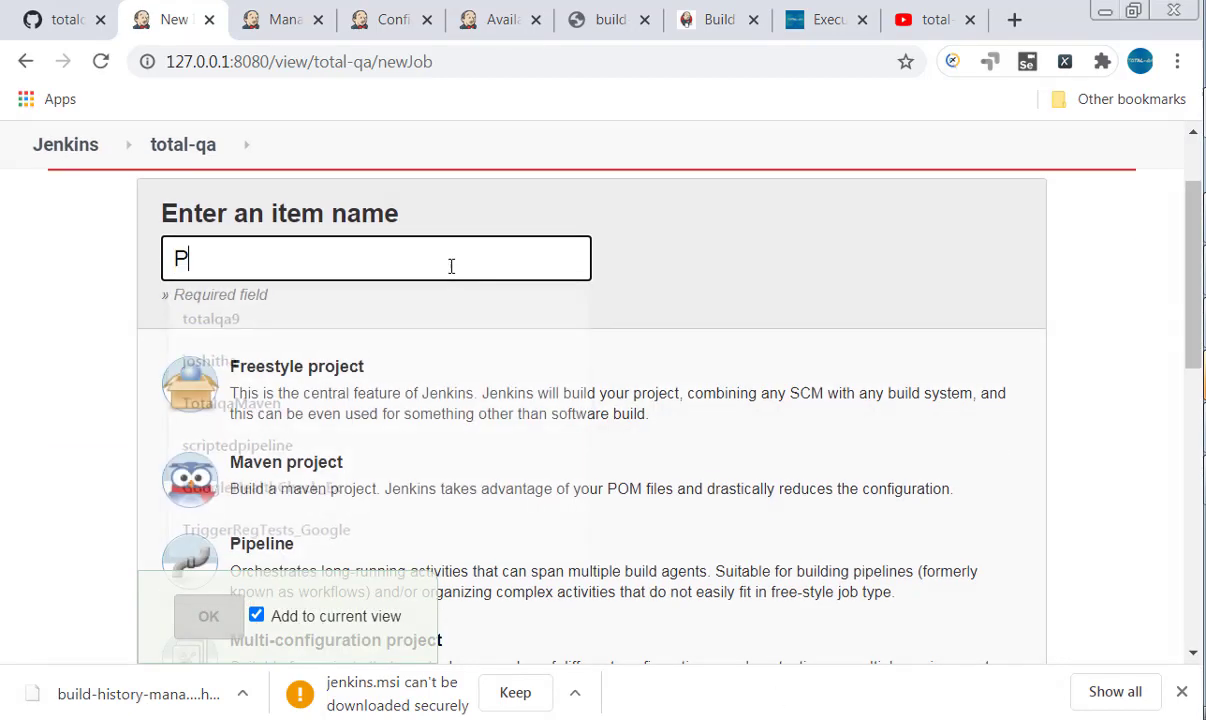
key(BackSpace)
key(BackSpace)
key(BackSpace)
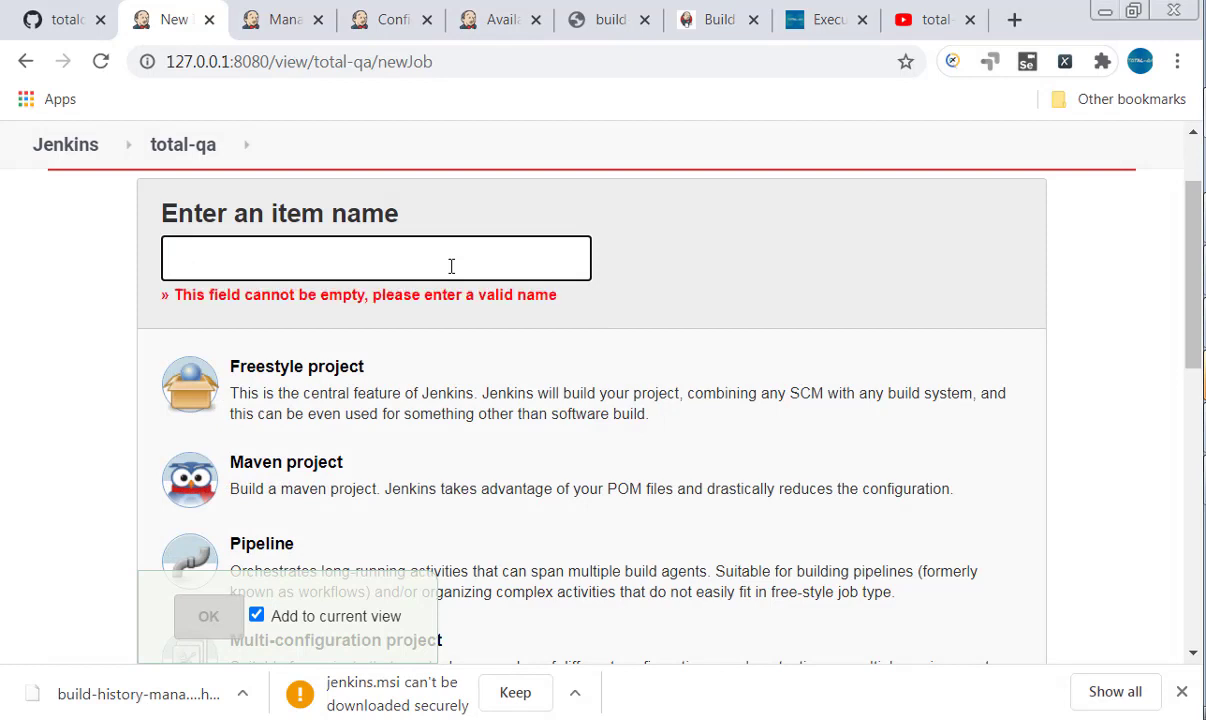
text(Pipelin)
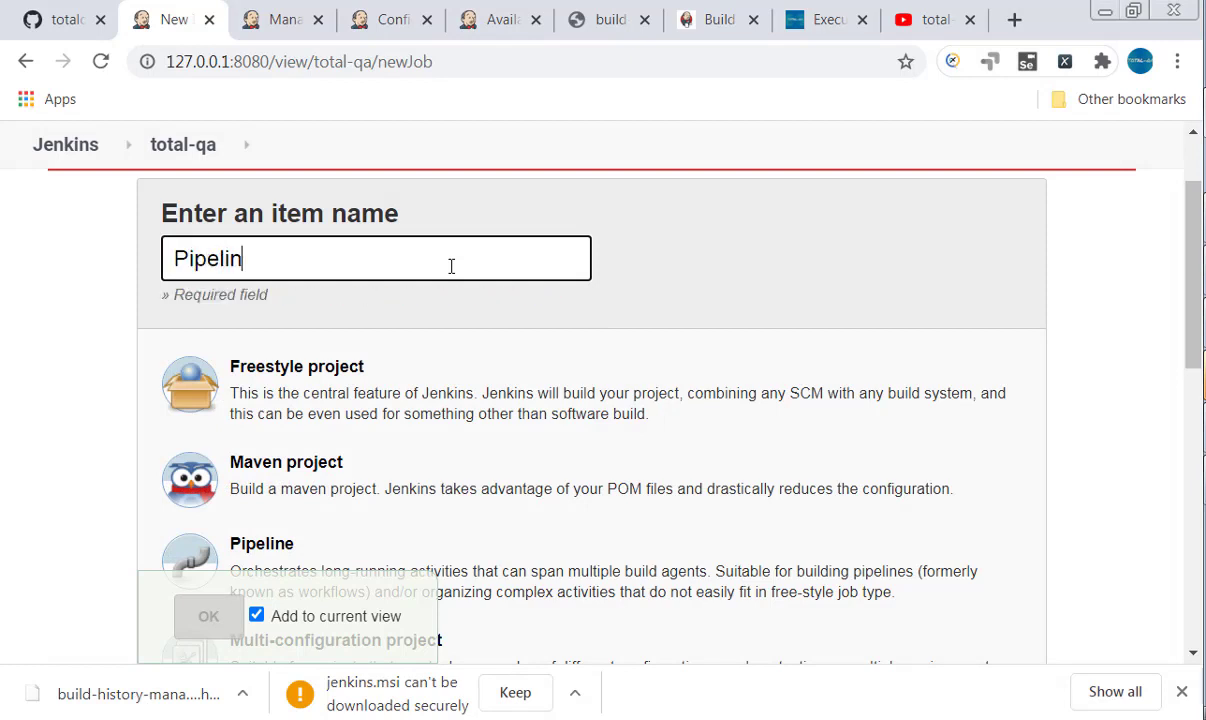
text(eScript)
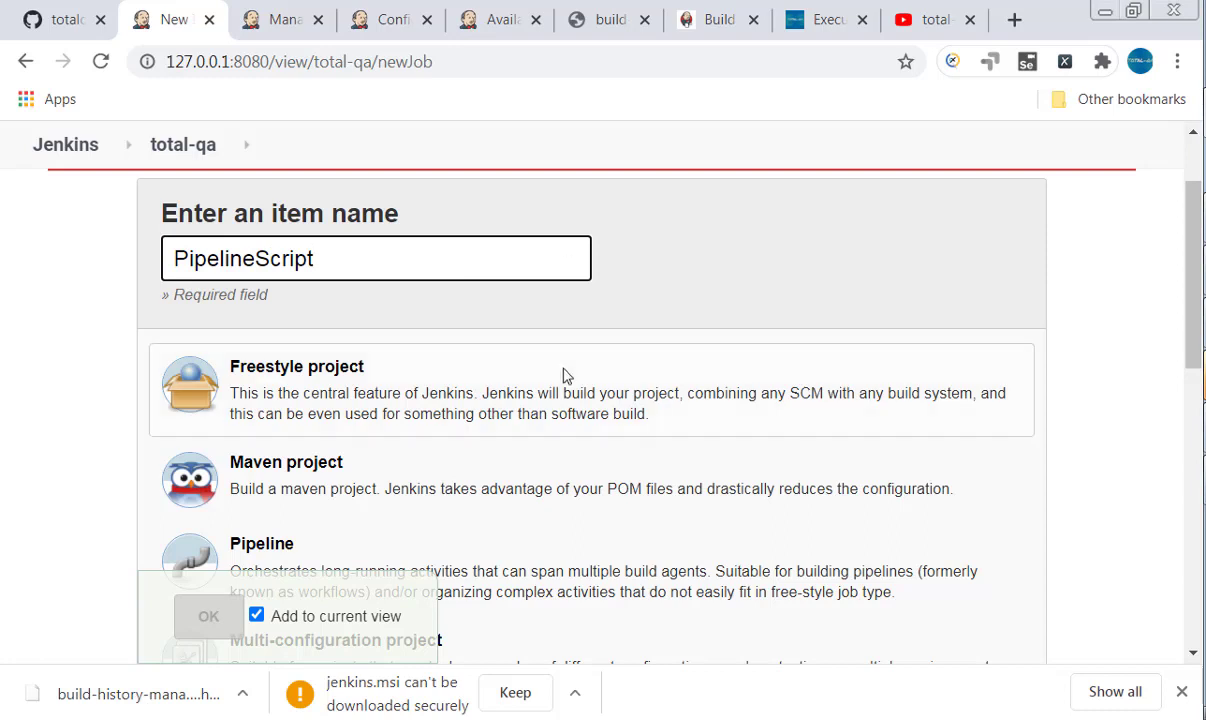
scroll(563, 363, down, 1)
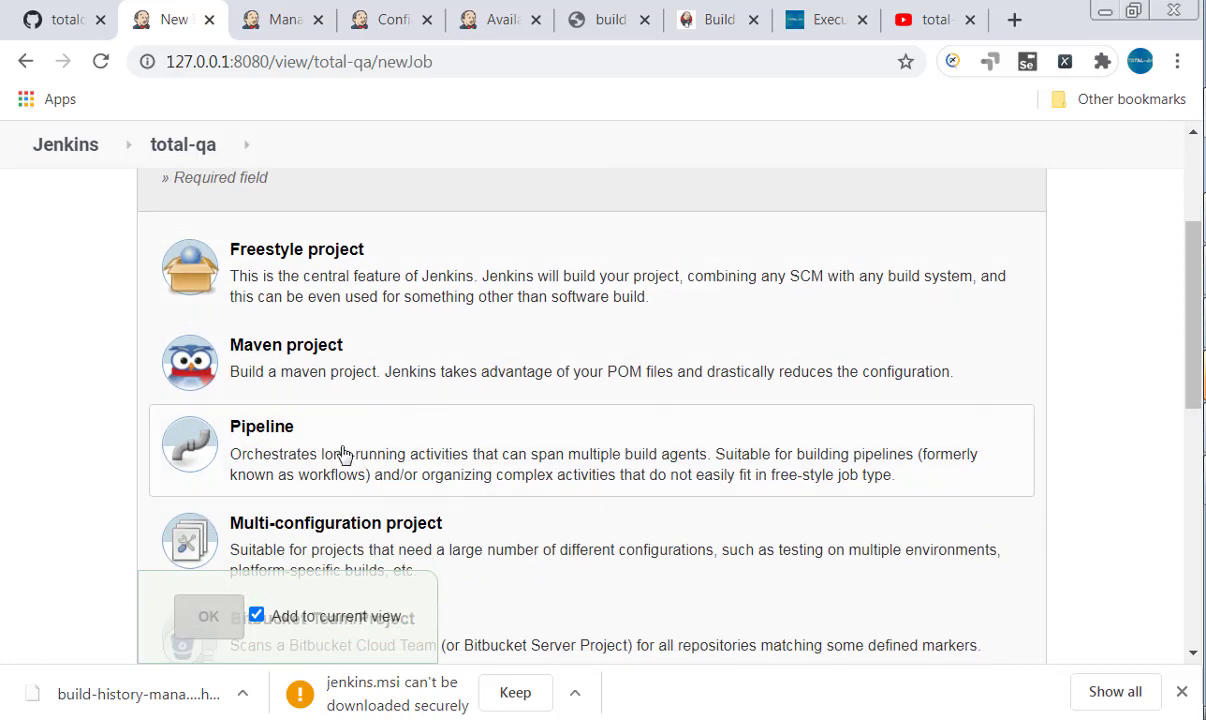
click(312, 447)
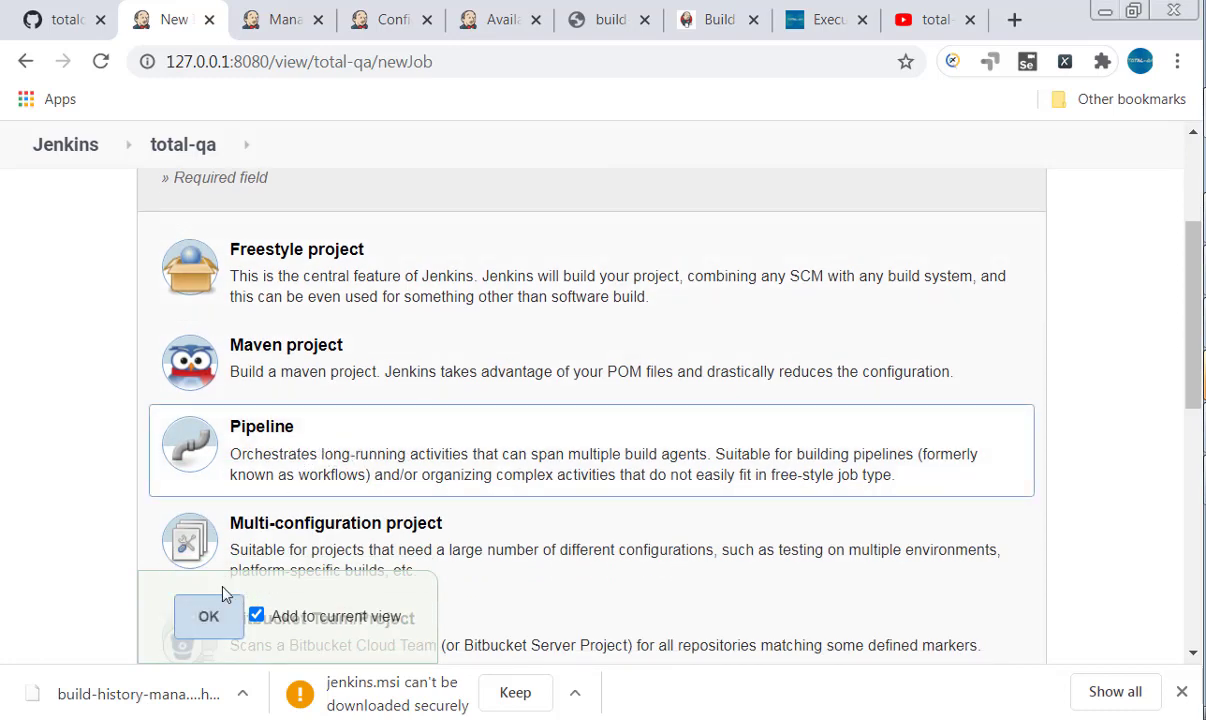
click(209, 617)
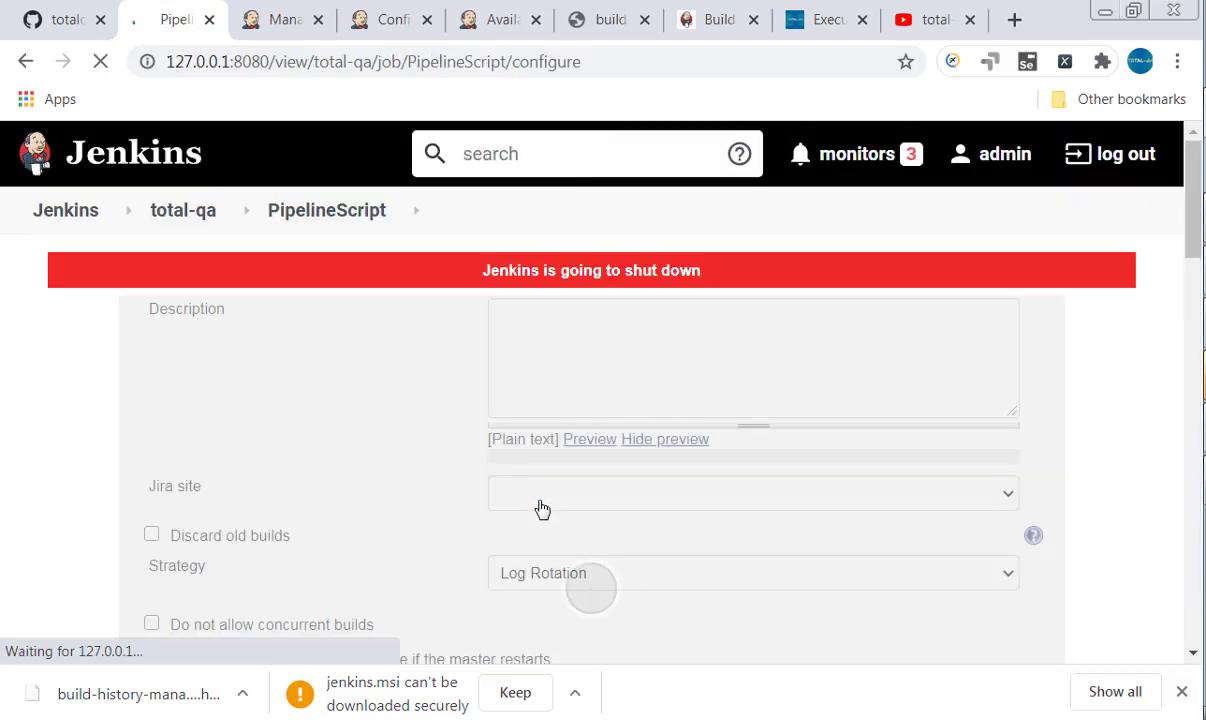
Examine the Pipeline section of the PipelineScript job configuration, including its definition, script editor and Groovy sandbox option
scroll(495, 493, down, 6)
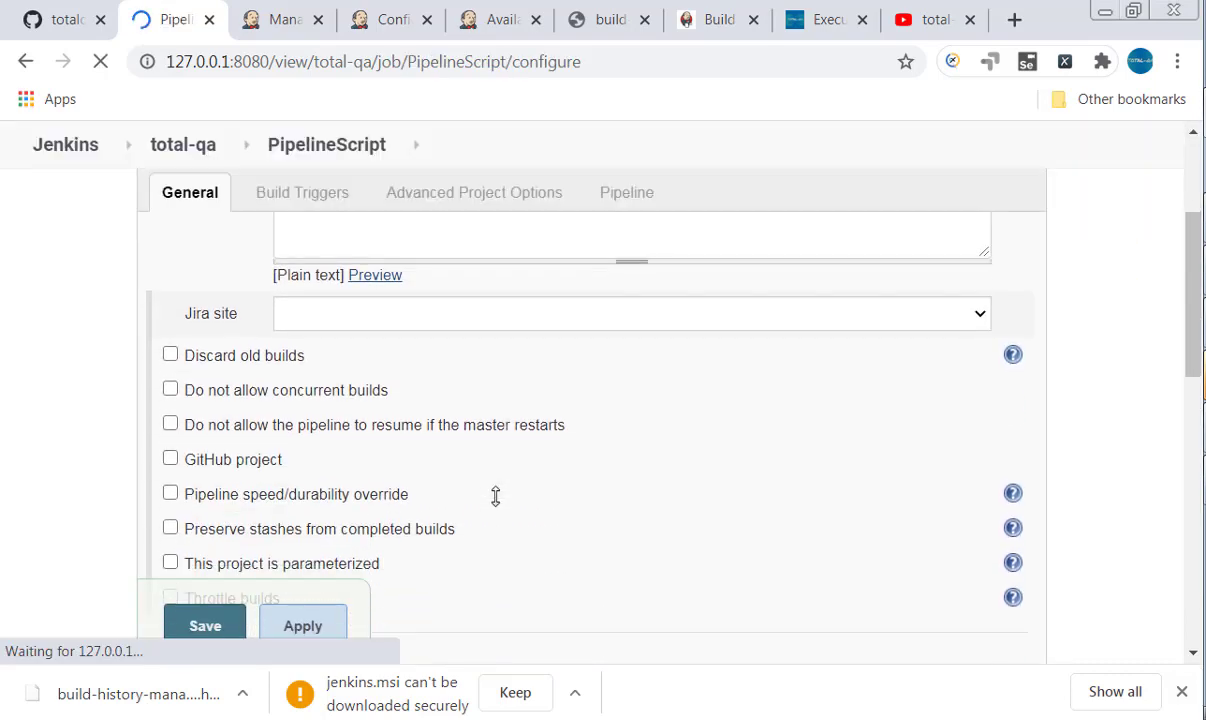
scroll(492, 505, down, 5)
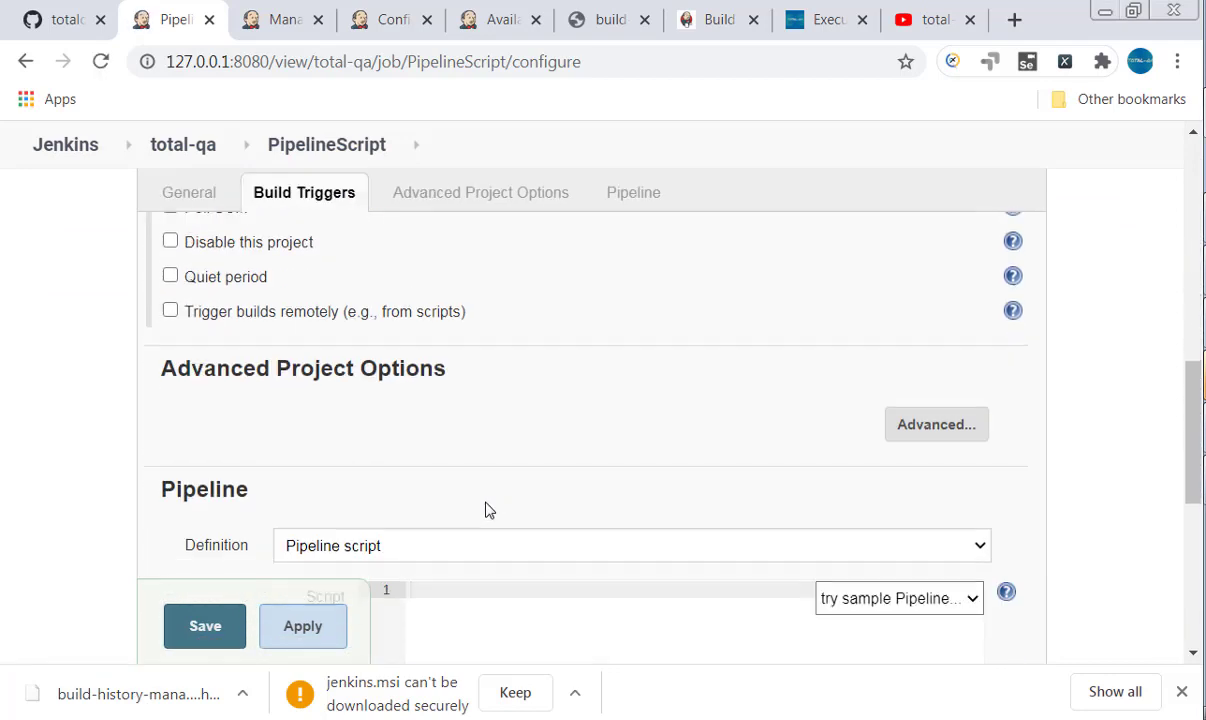
click(432, 400)
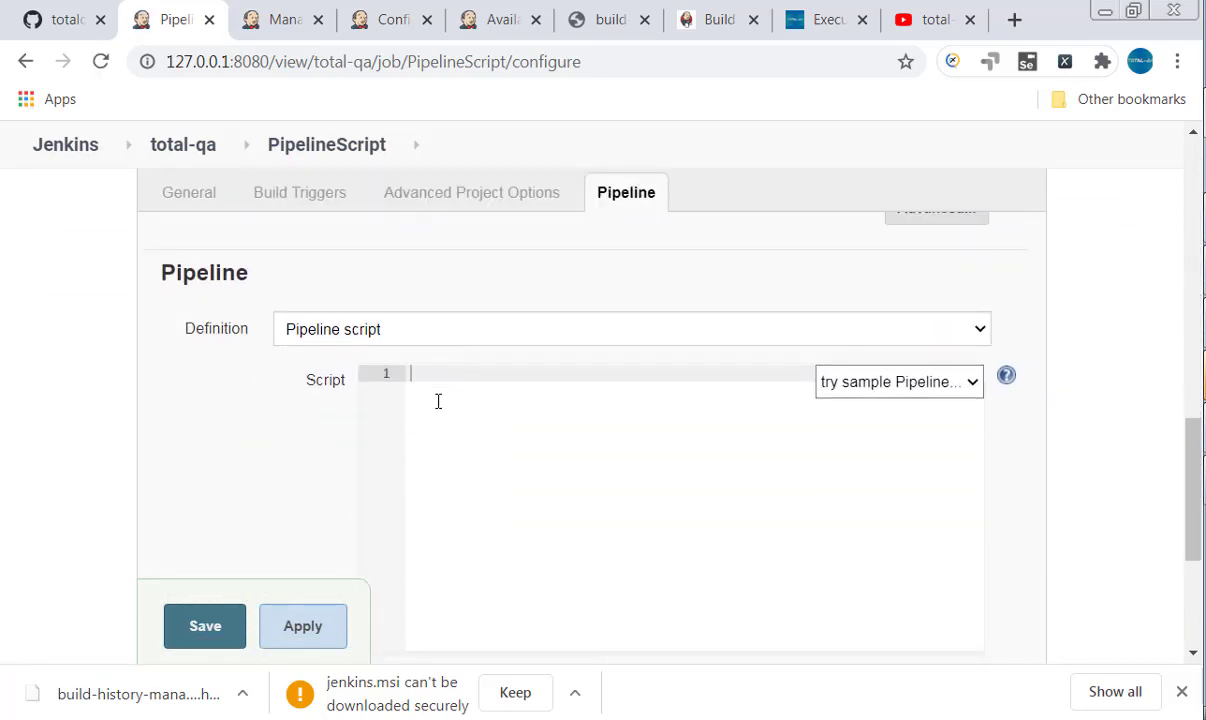
scroll(417, 421, down, 1)
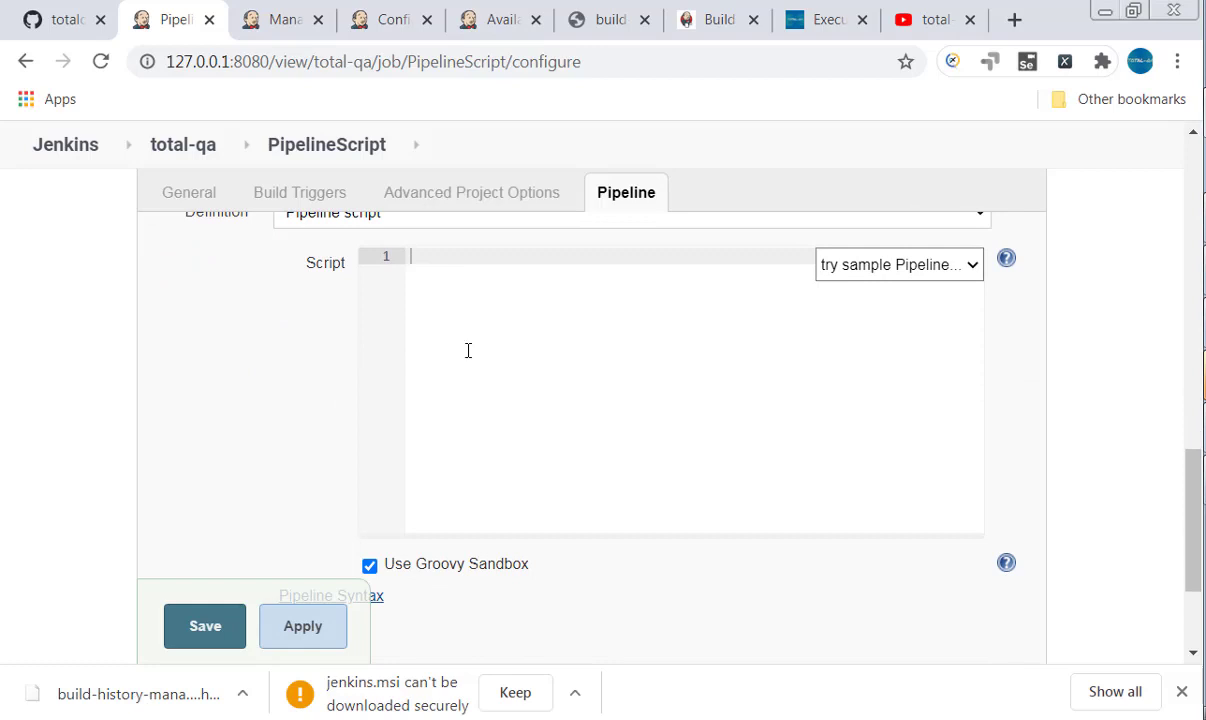
scroll(470, 357, up, 1)
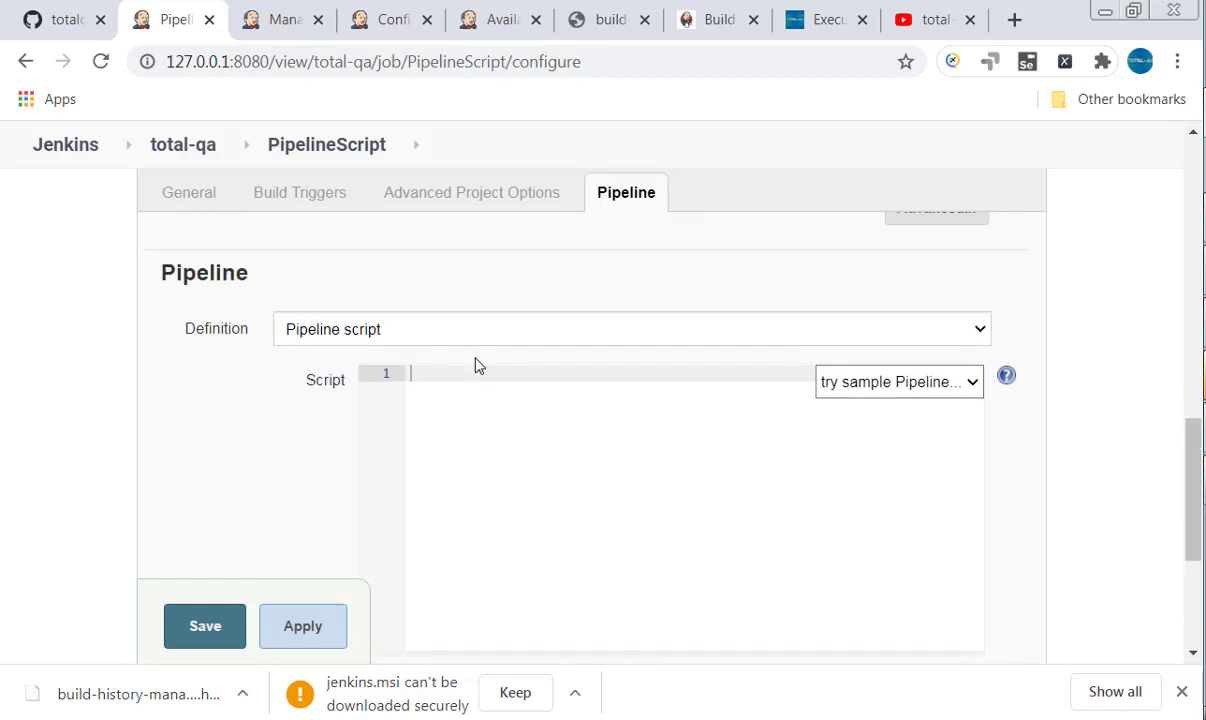
scroll(475, 365, down, 1)
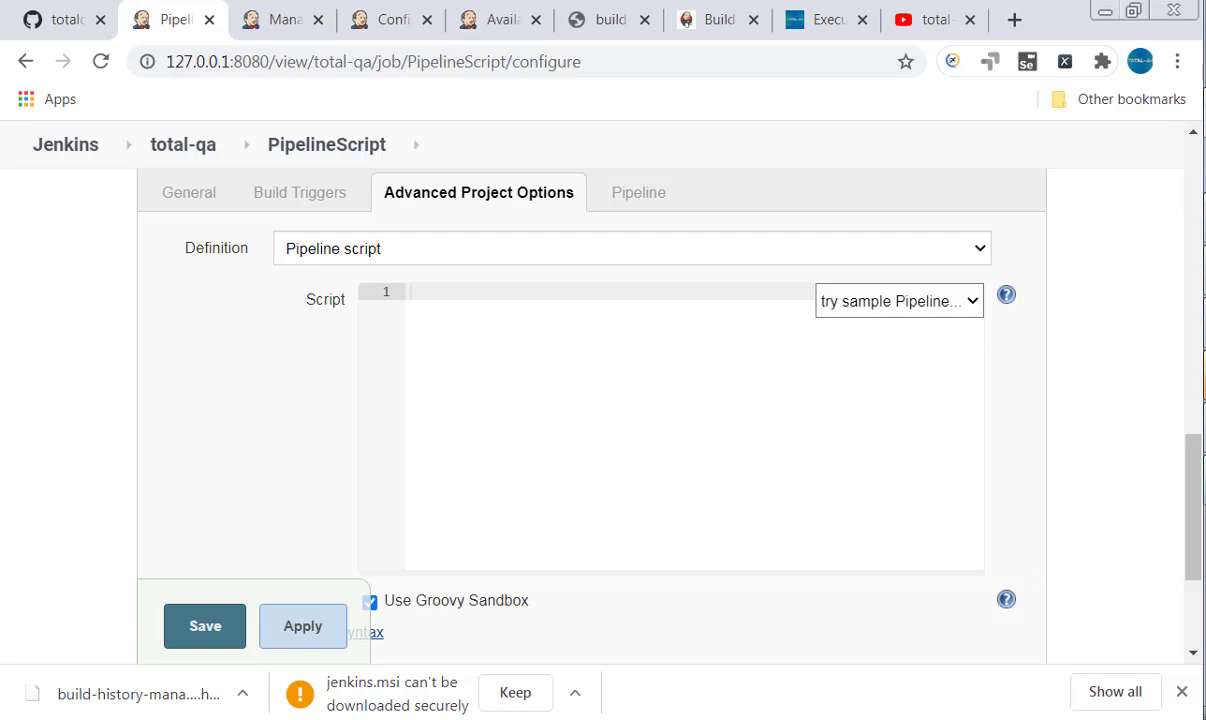
Switch to the tutorial notes in Notepad and change the bullet "Descriptive Pipeline" to "Declarative Pipeline"
key(alt+Tab)
click(239, 347)
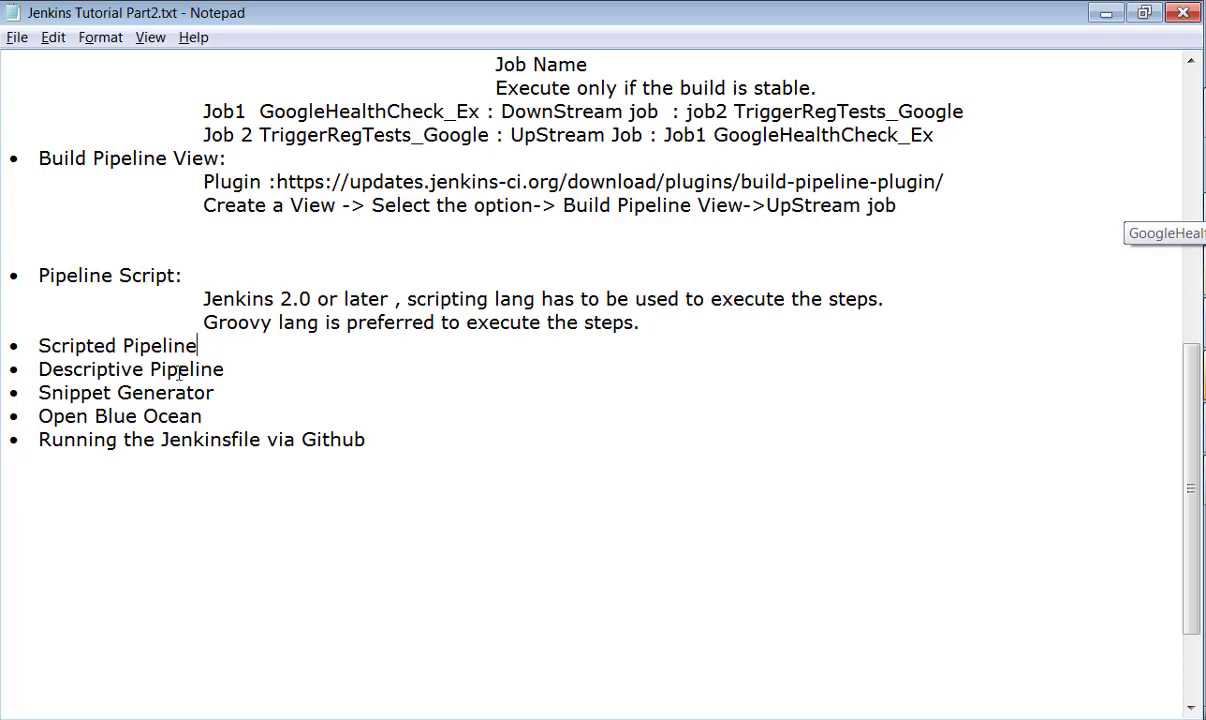
drag(149, 360, 65, 375)
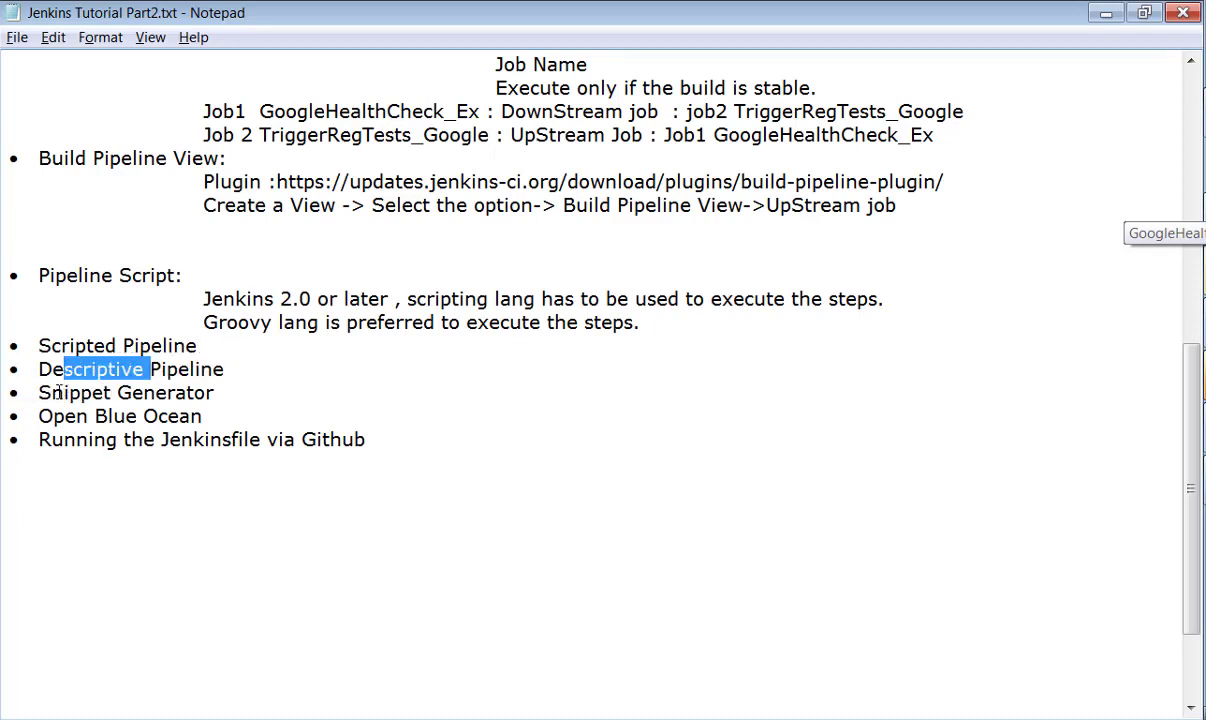
text(clarative)
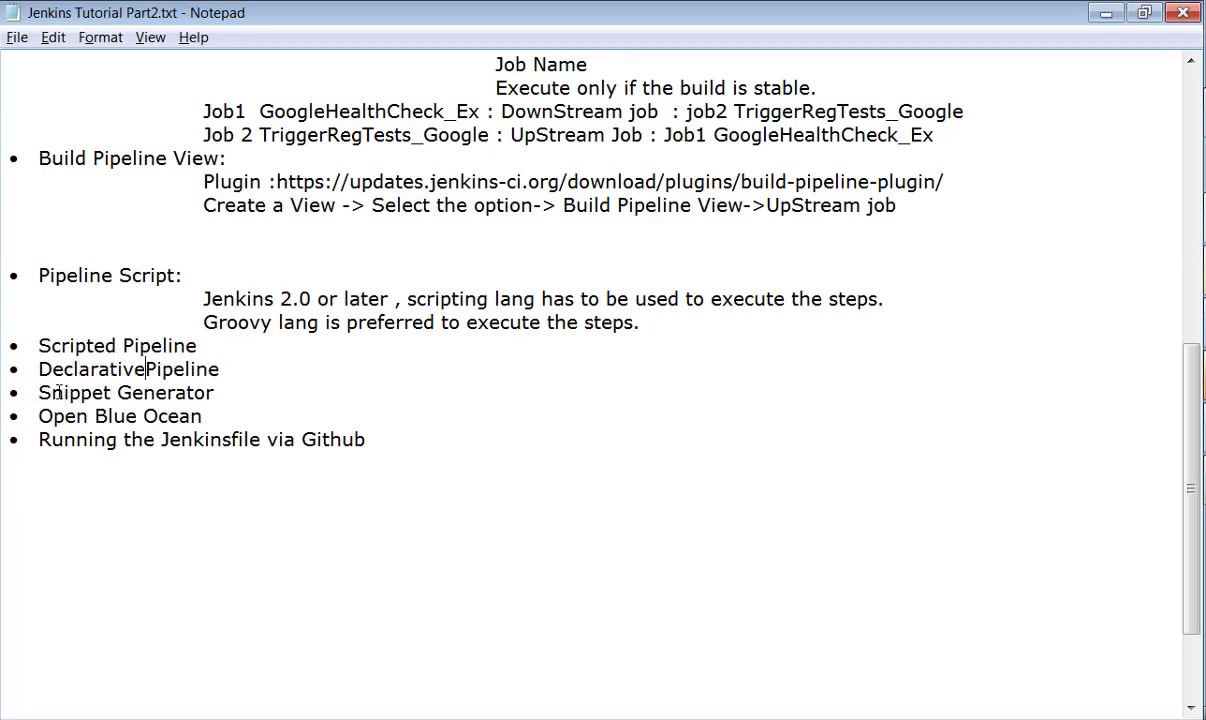
Add an indented "node{ }" block under "Scripted Pipeline", with blank lines between the opening and closing braces
click(218, 343)
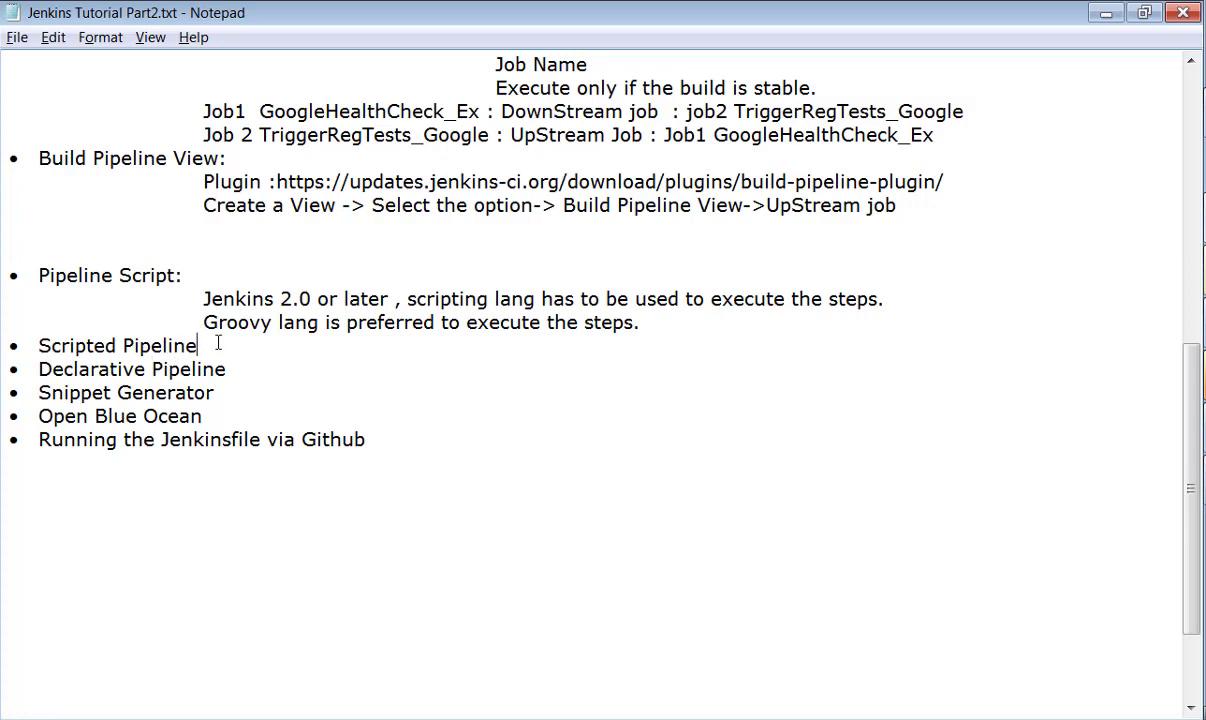
key(Return)
key(Return)
key(Tab)
key(Tab)
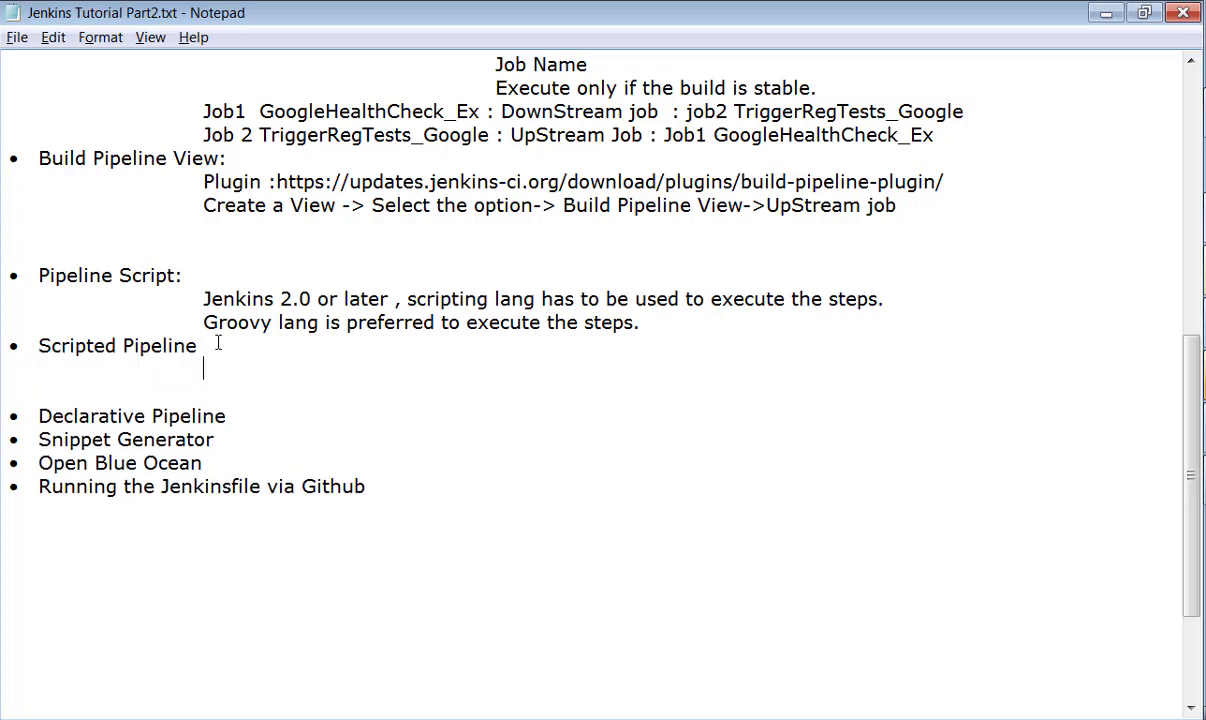
text(node{)
key(Return)
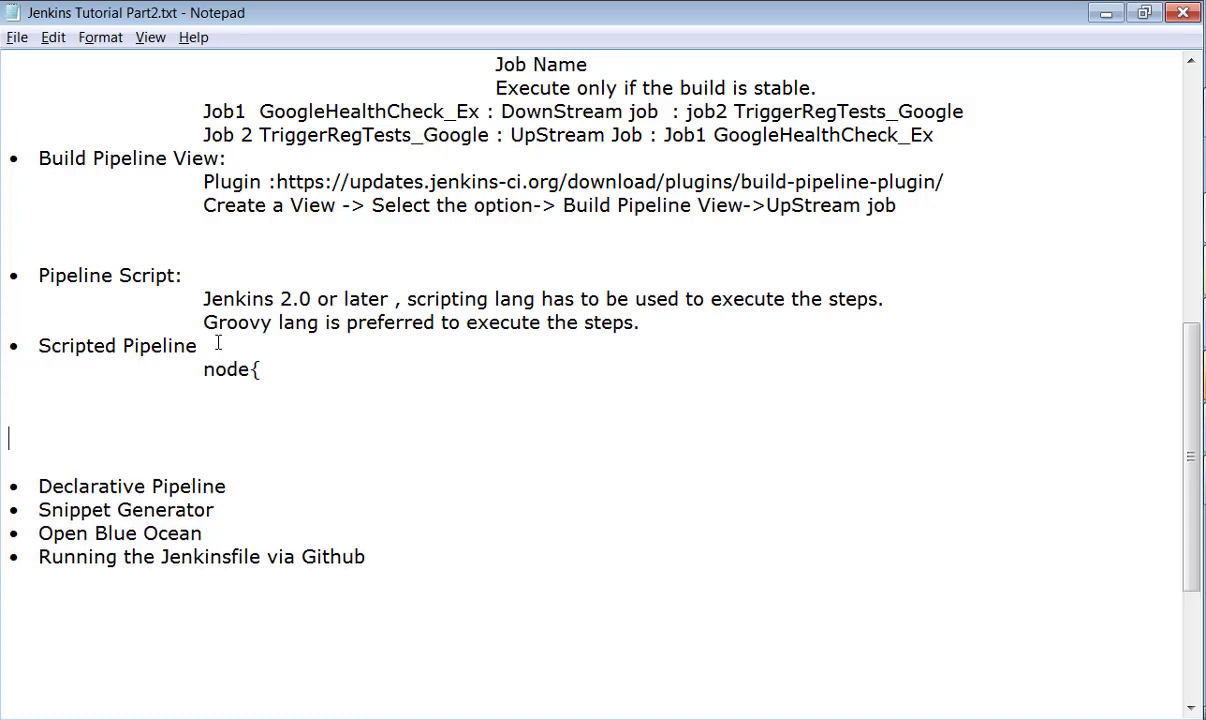
key(Tab)
key(Tab)
key(Tab)
text(})
key(BackSpace)
key(BackSpace)
key(Down)
text(})
Add an indented "pipeline{ }" block under "Declarative Pipeline", with blank lines between the opening and closing braces
click(256, 489)
key(Return)
key(Tab)
key(Tab)
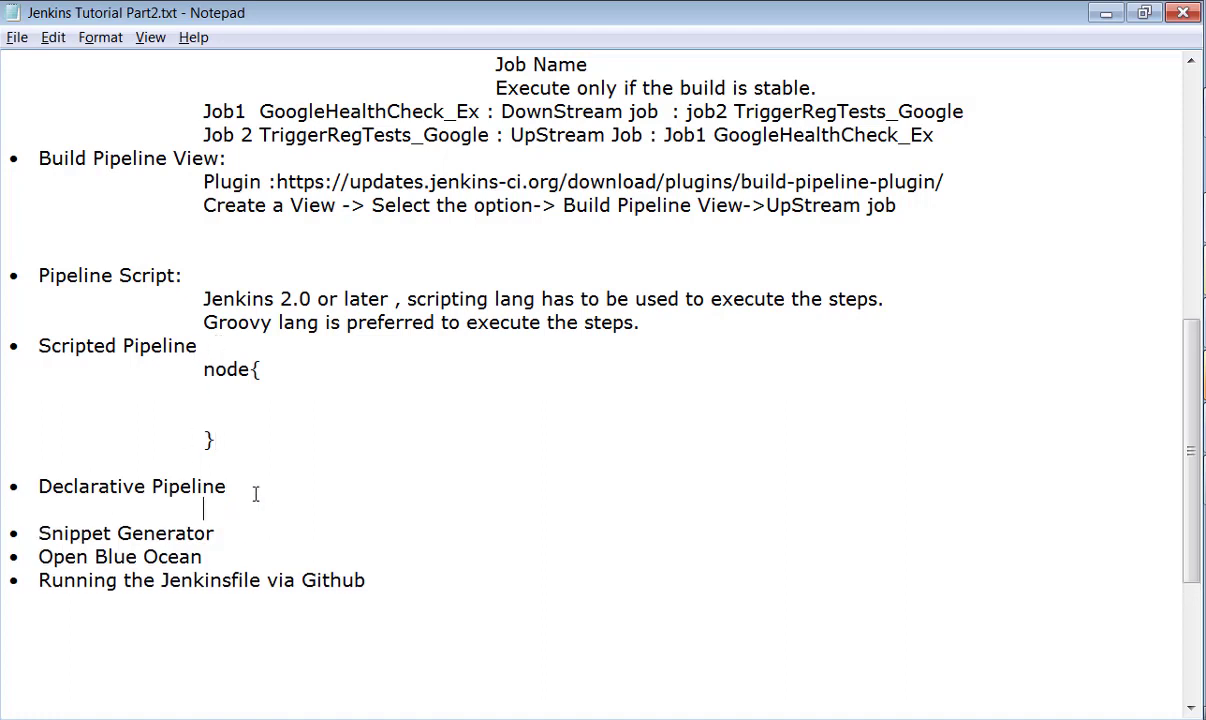
text(pipeline{)
key(Return)
key(Return)
key(Return)
key(Tab)
key(Tab)
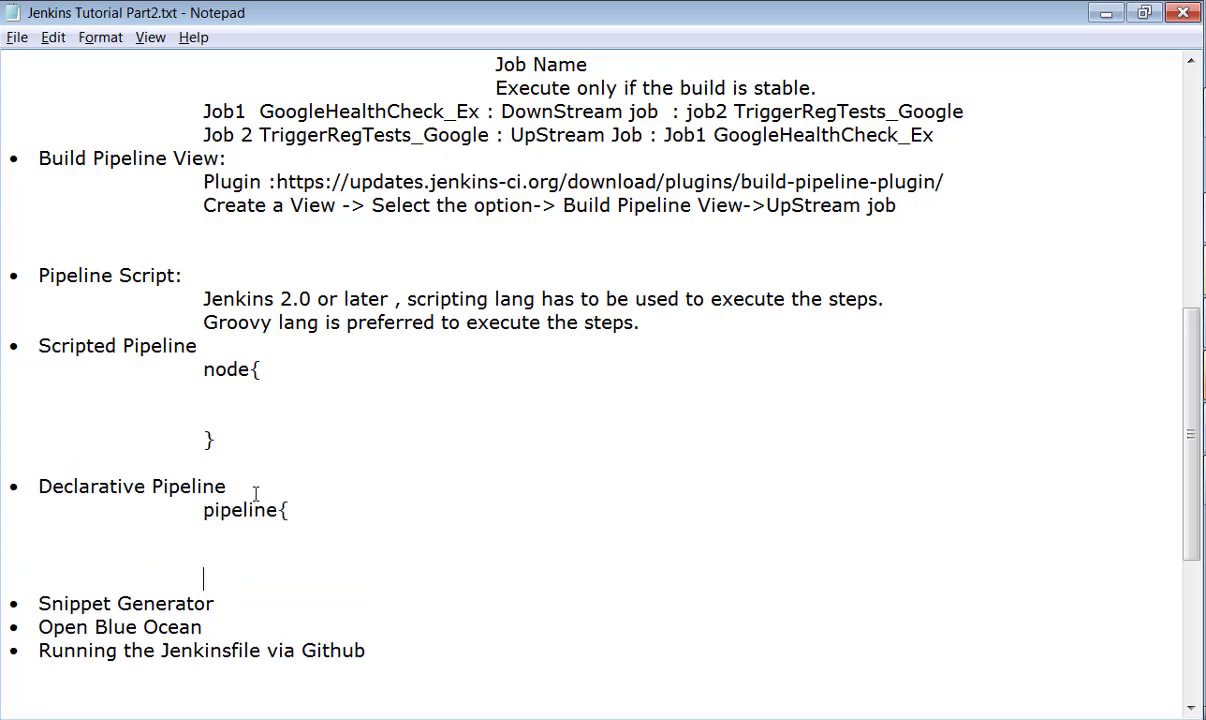
text(})
Switch back to Jenkins in the browser and open the Pipeline Syntax page from the PipelineScript job configuration
click(538, 716)
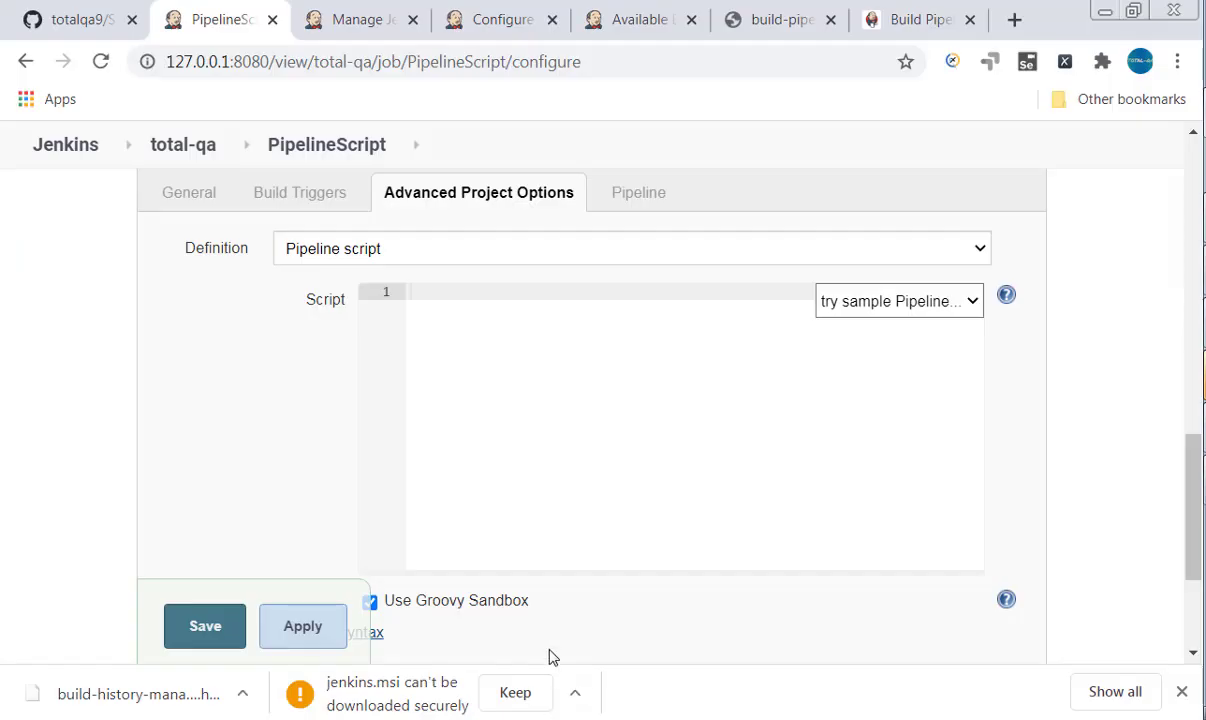
scroll(703, 488, down, 4)
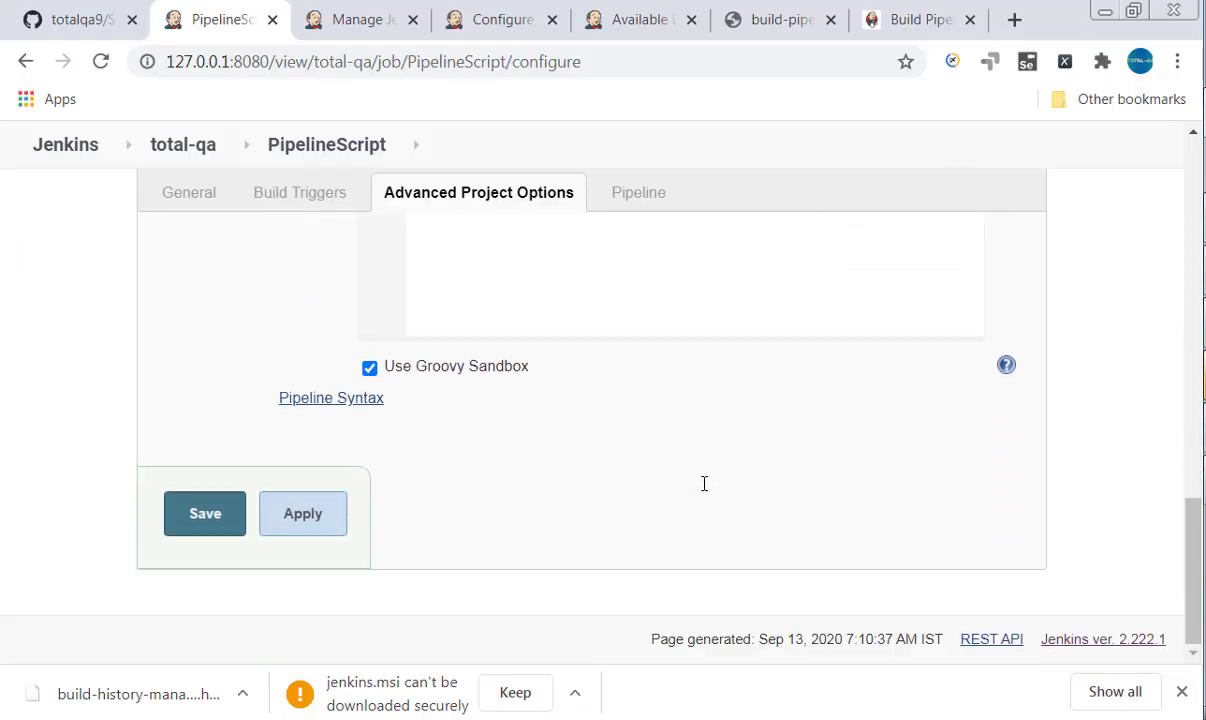
scroll(703, 490, up, 1)
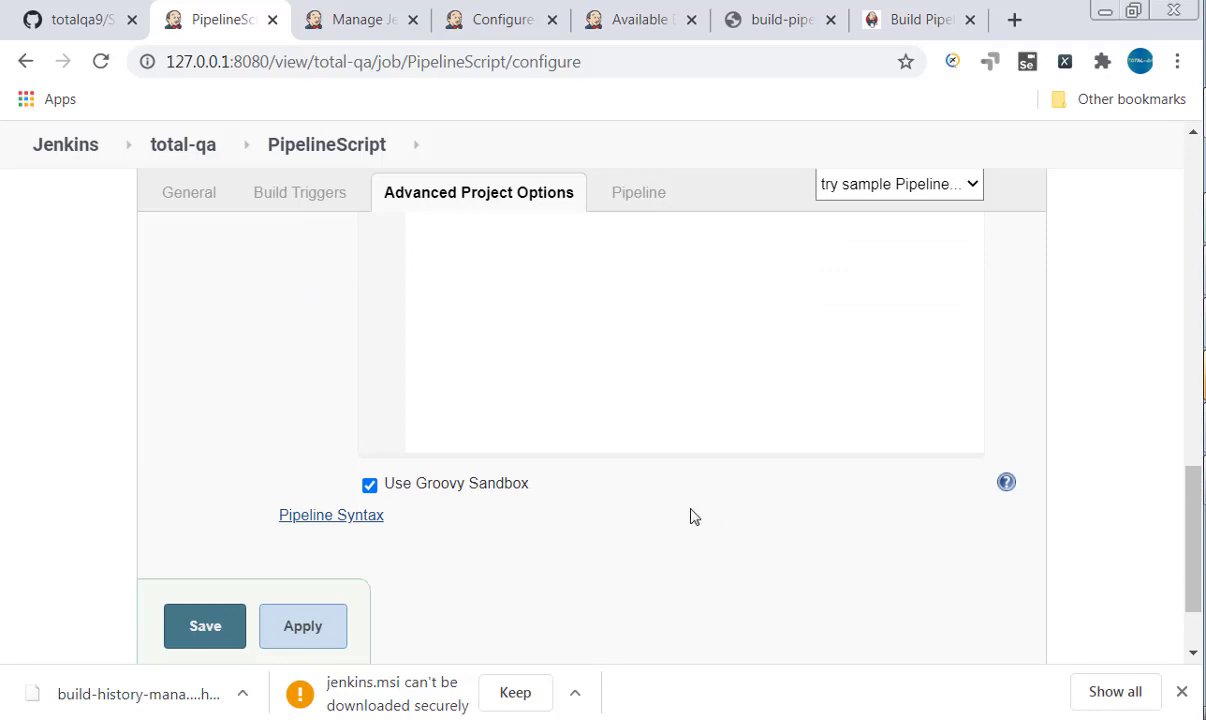
click(362, 517)
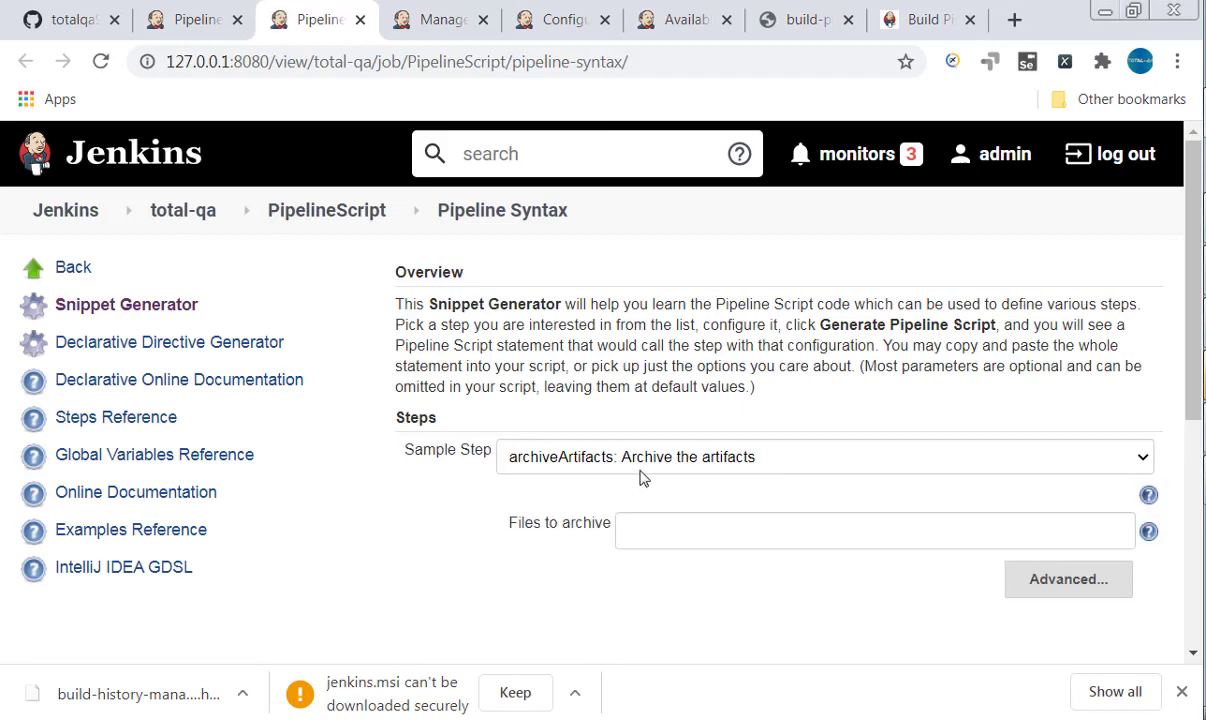
Choose "git: Git" as the sample step in the Snippet Generator
scroll(670, 414, down, 2)
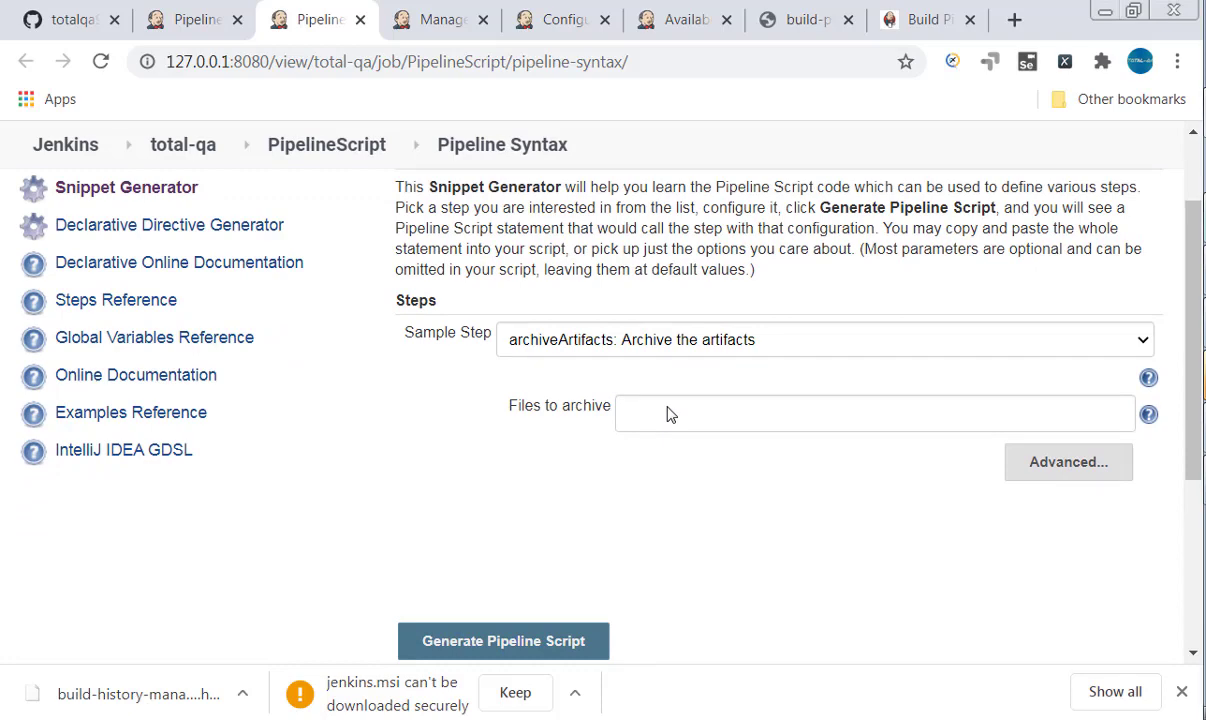
click(762, 341)
text(git: Git)
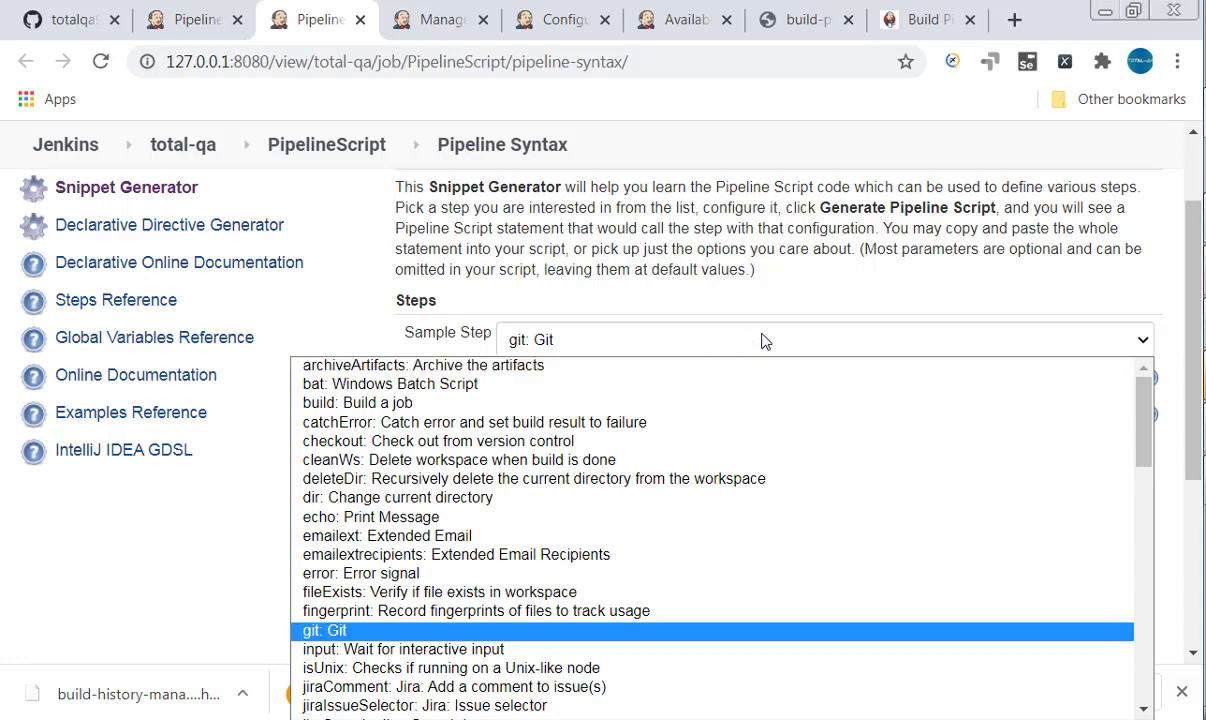
key(ctrl+plus)
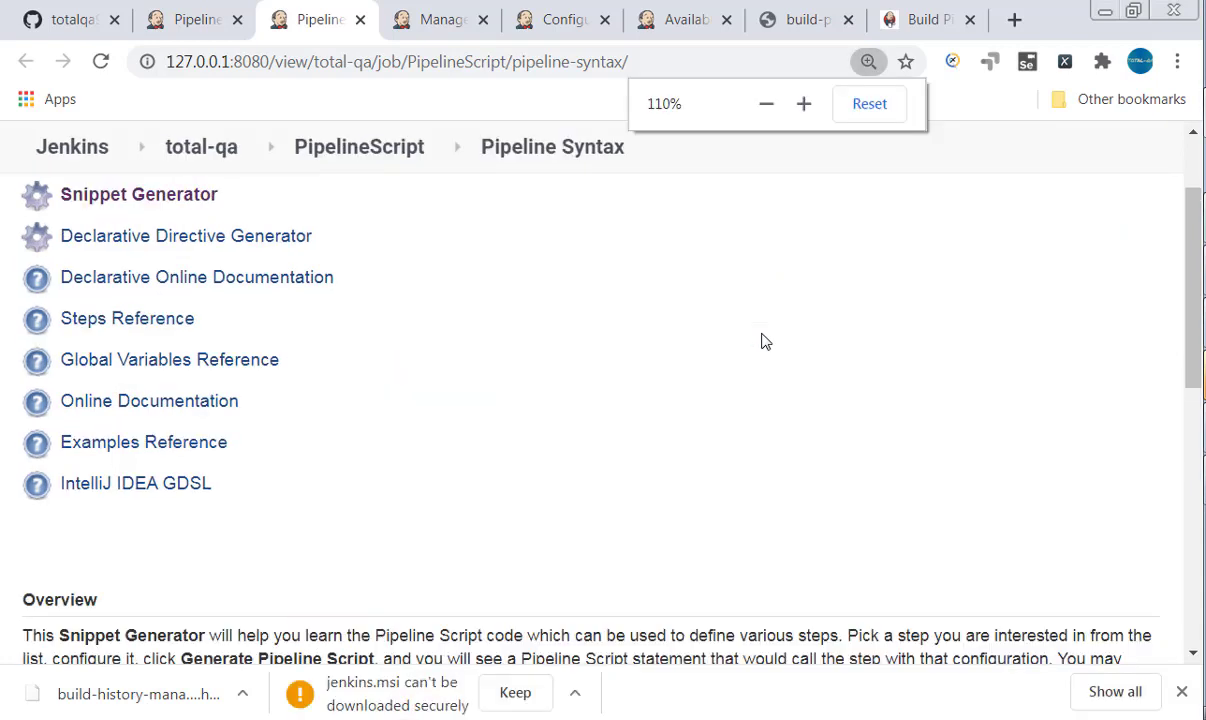
scroll(665, 393, down, 5)
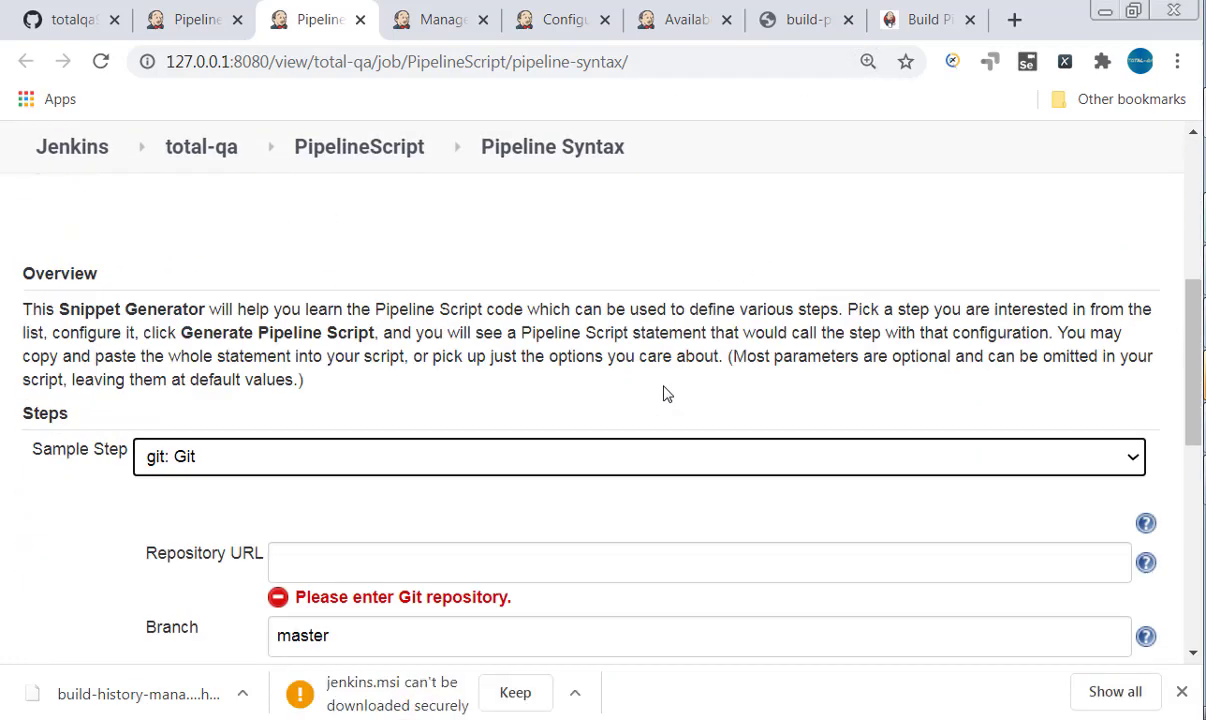
click(640, 431)
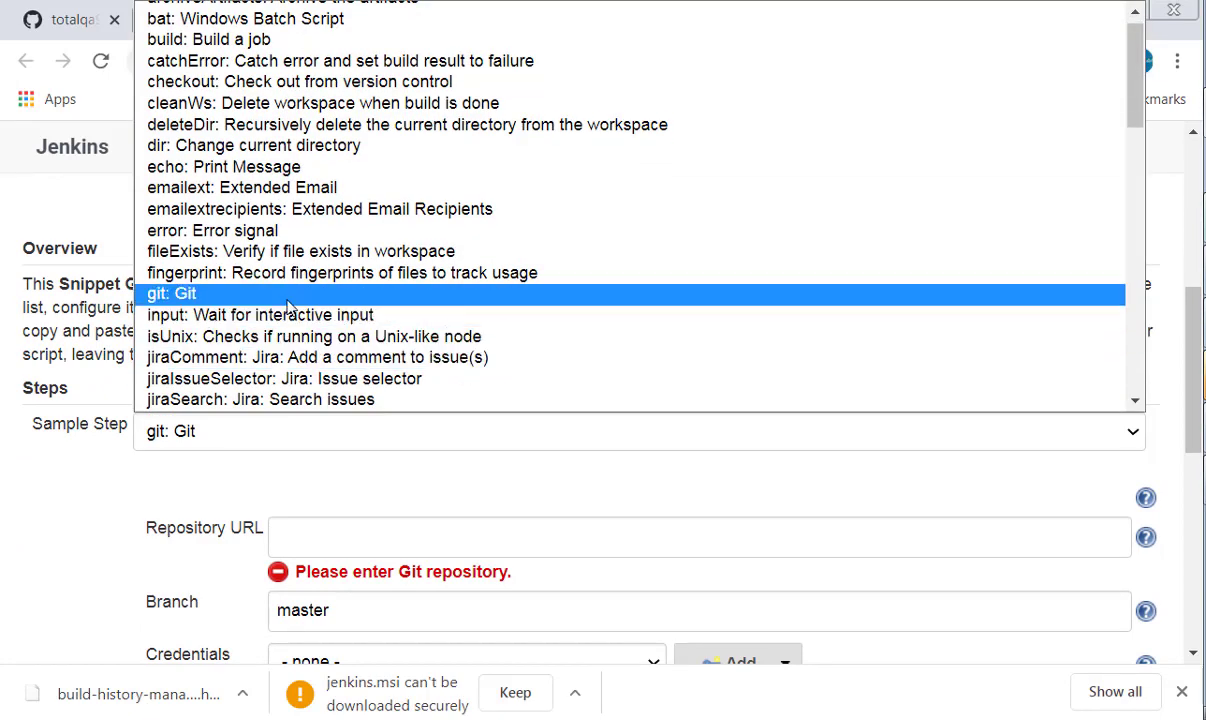
click(280, 296)
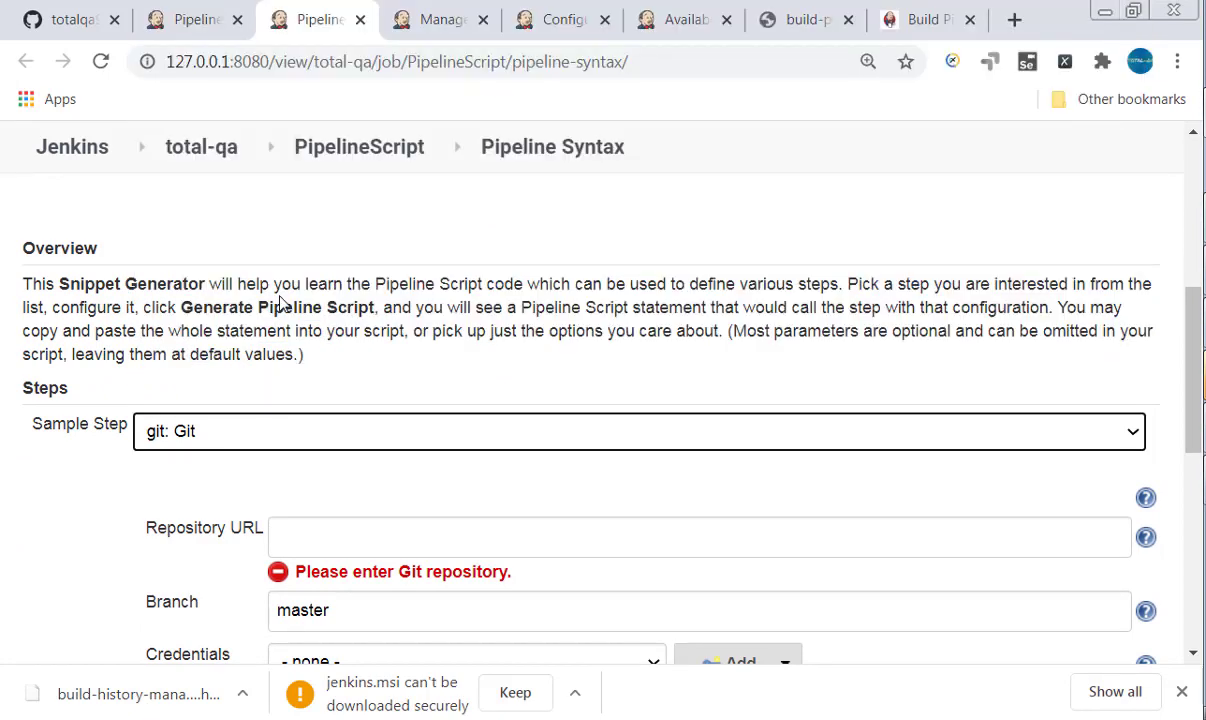
Copy the HTTPS clone URL of the SeleniumProjectFwk repository from GitHub and paste it as the Git step's repository URL
click(368, 543)
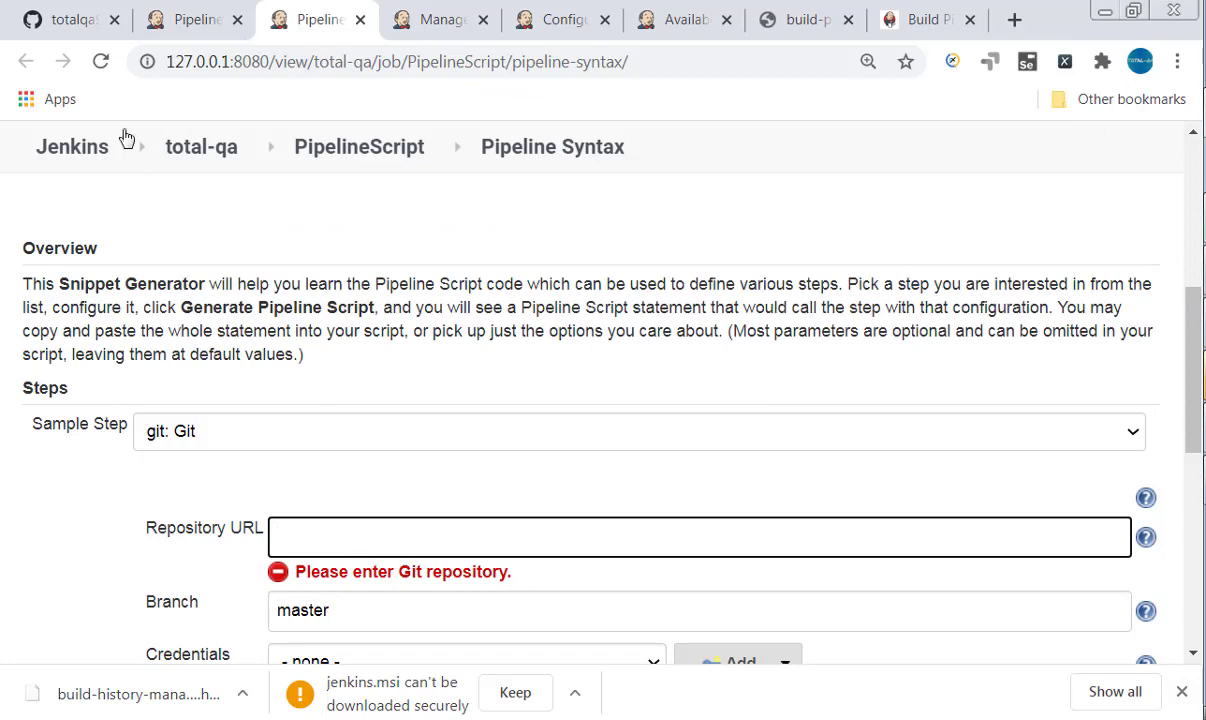
click(60, 19)
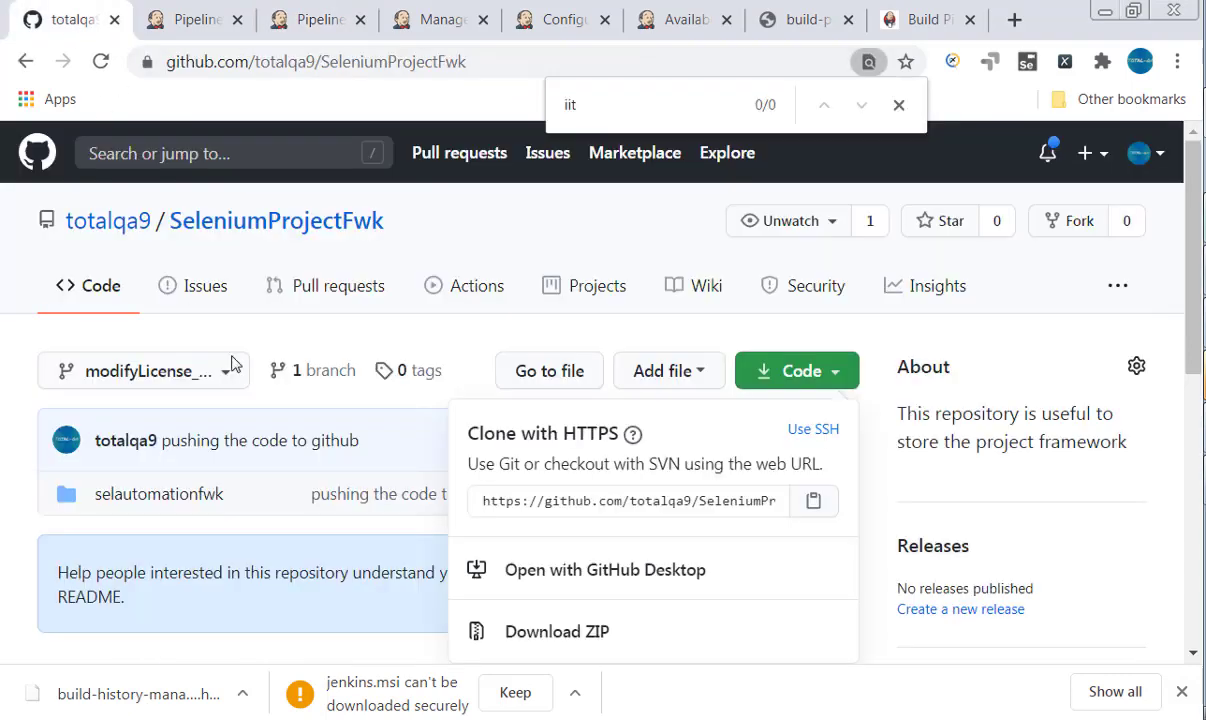
click(813, 500)
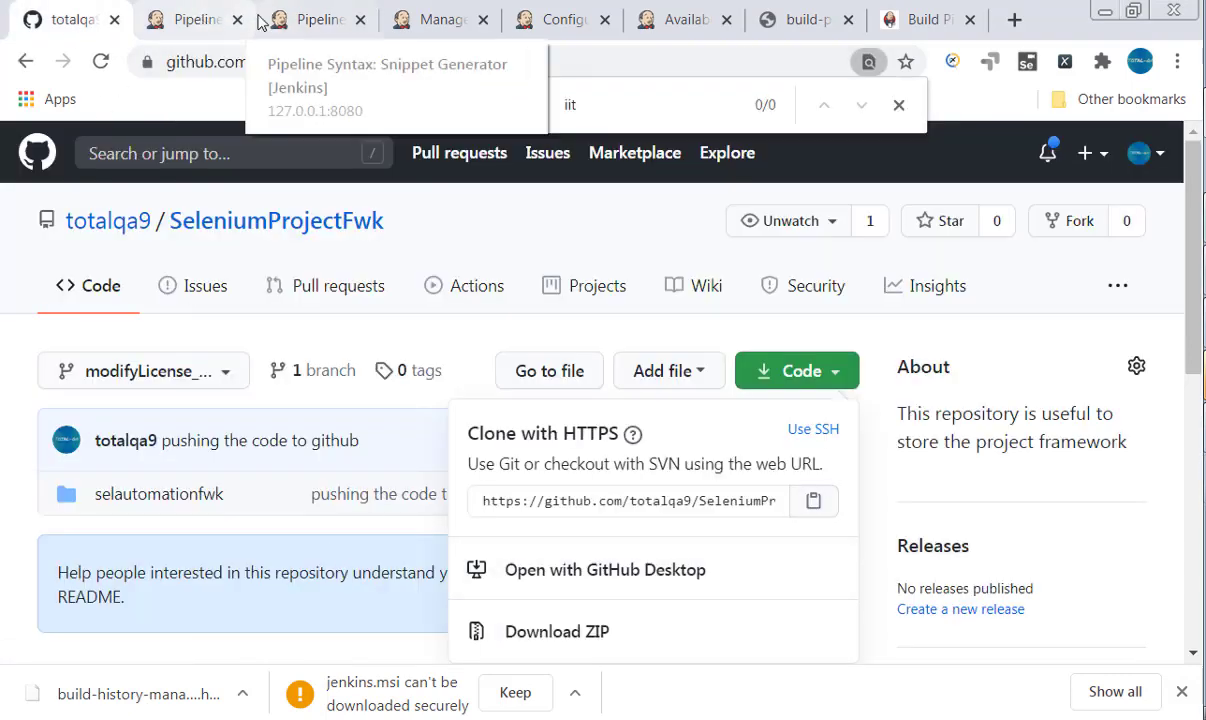
click(200, 20)
click(318, 20)
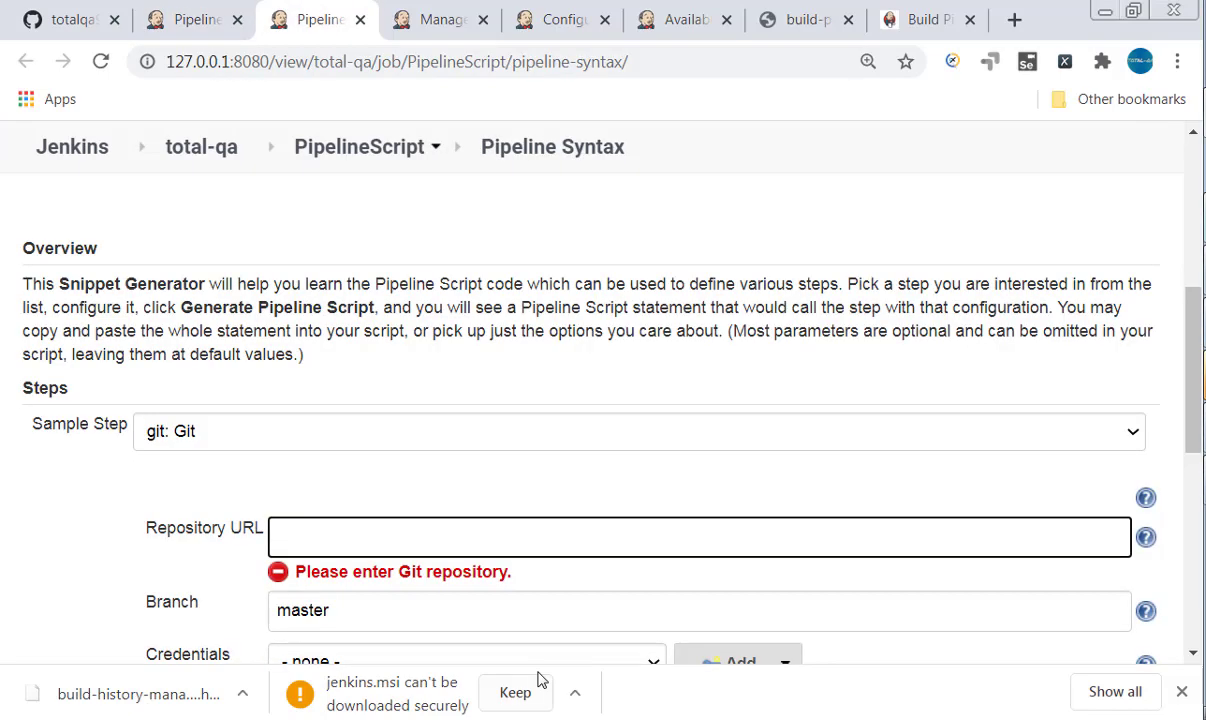
key(ctrl+v)
scroll(700, 492, down, 3)
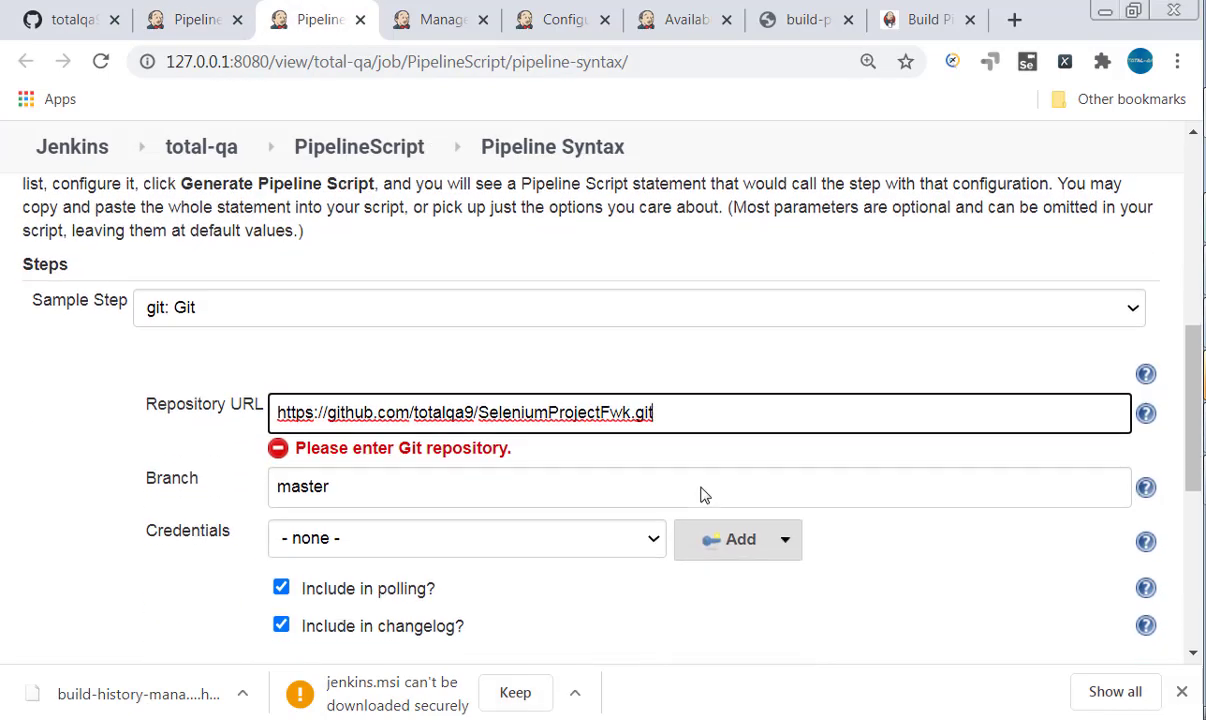
Copy the branch name "modifyLicense_branch" from the GitHub repository and set it as the Git step's branch
click(73, 19)
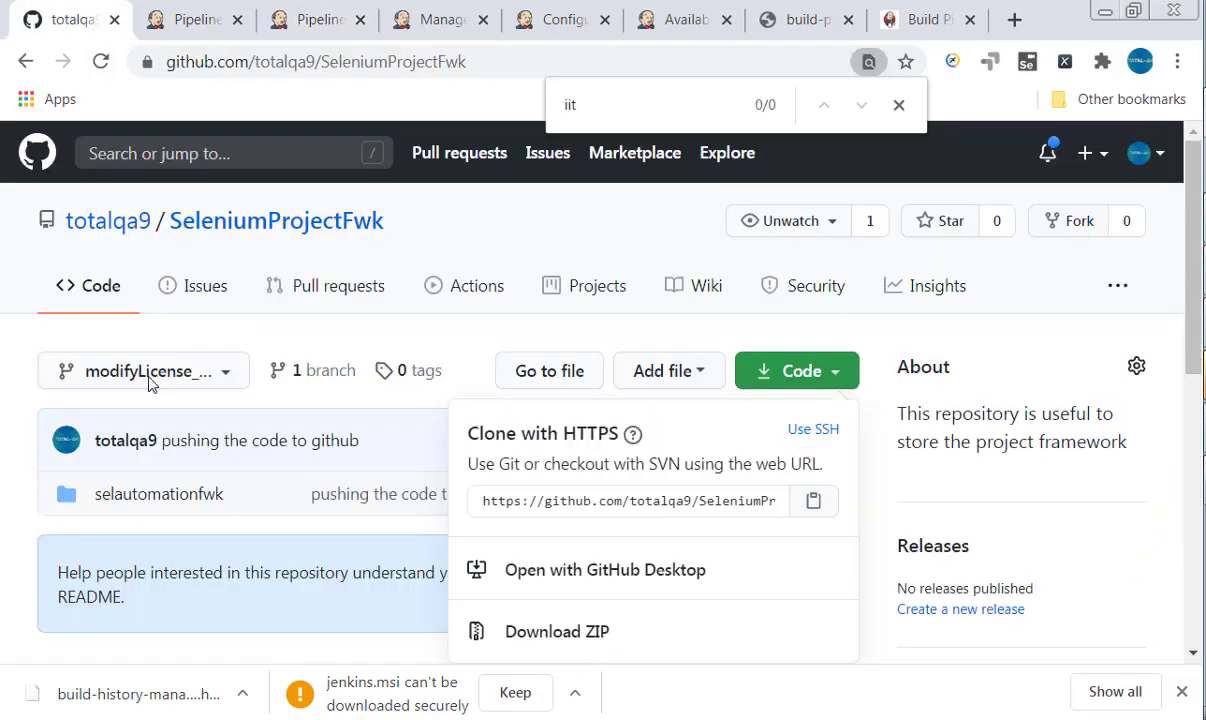
click(178, 372)
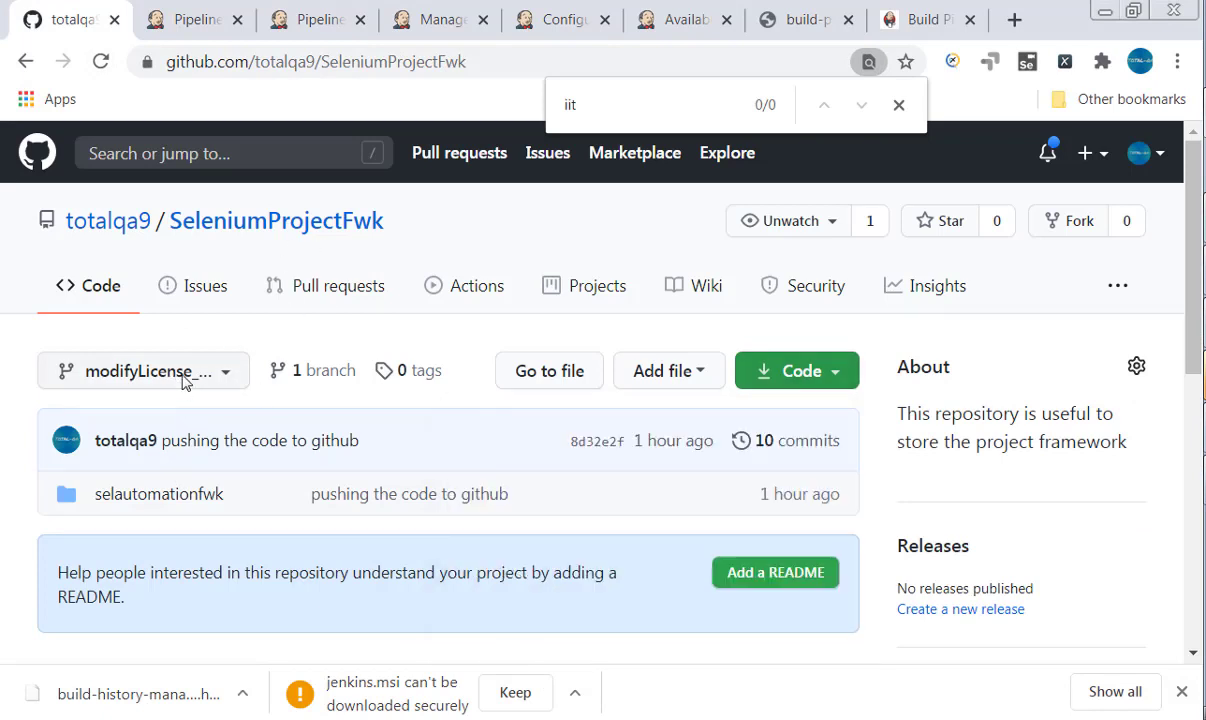
click(185, 383)
click(142, 553)
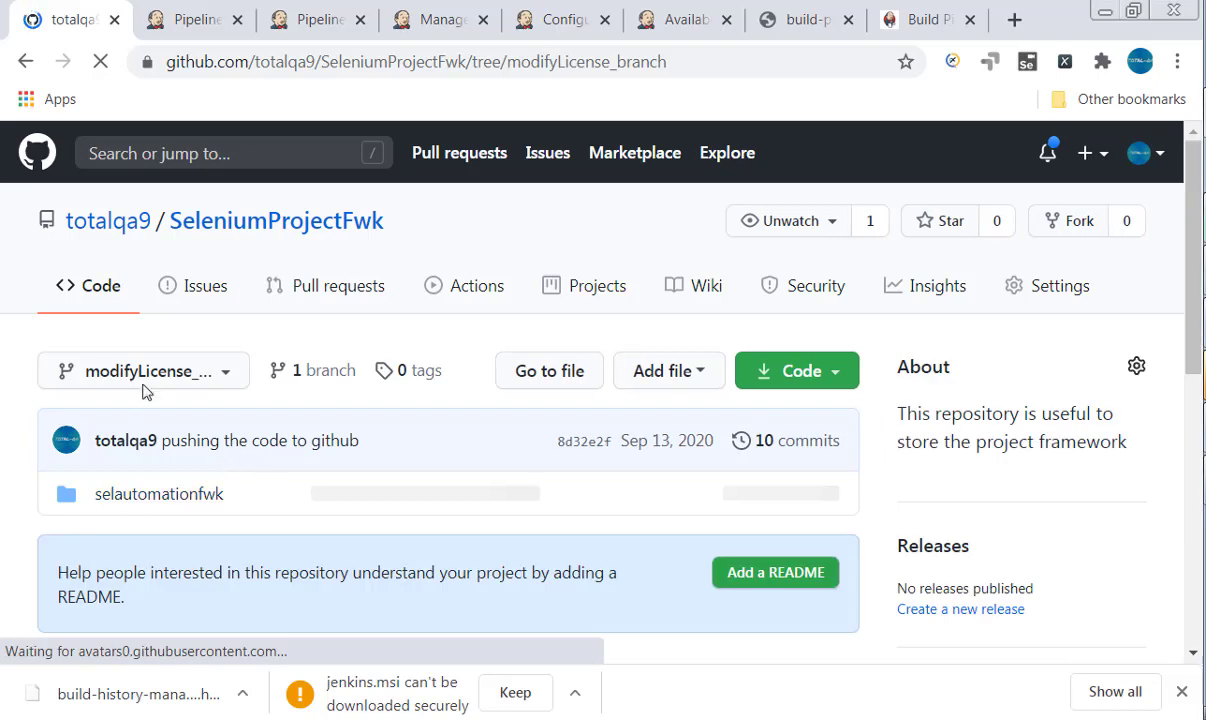
double_click(590, 61)
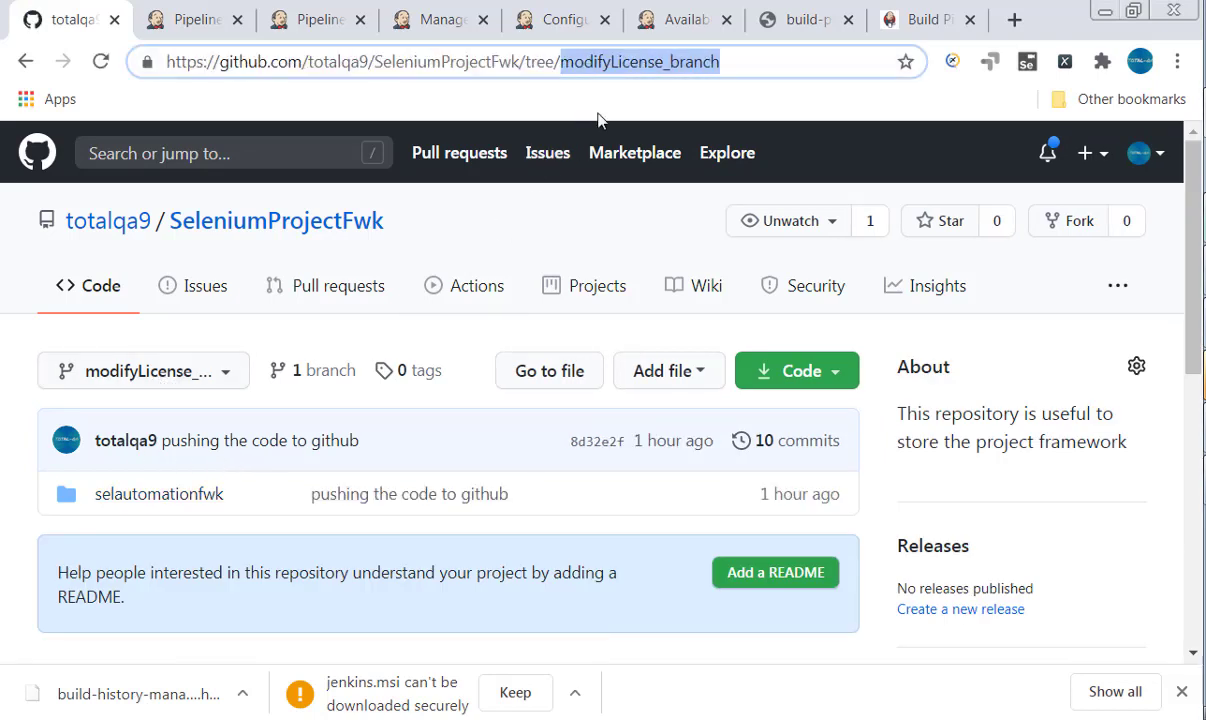
click(305, 19)
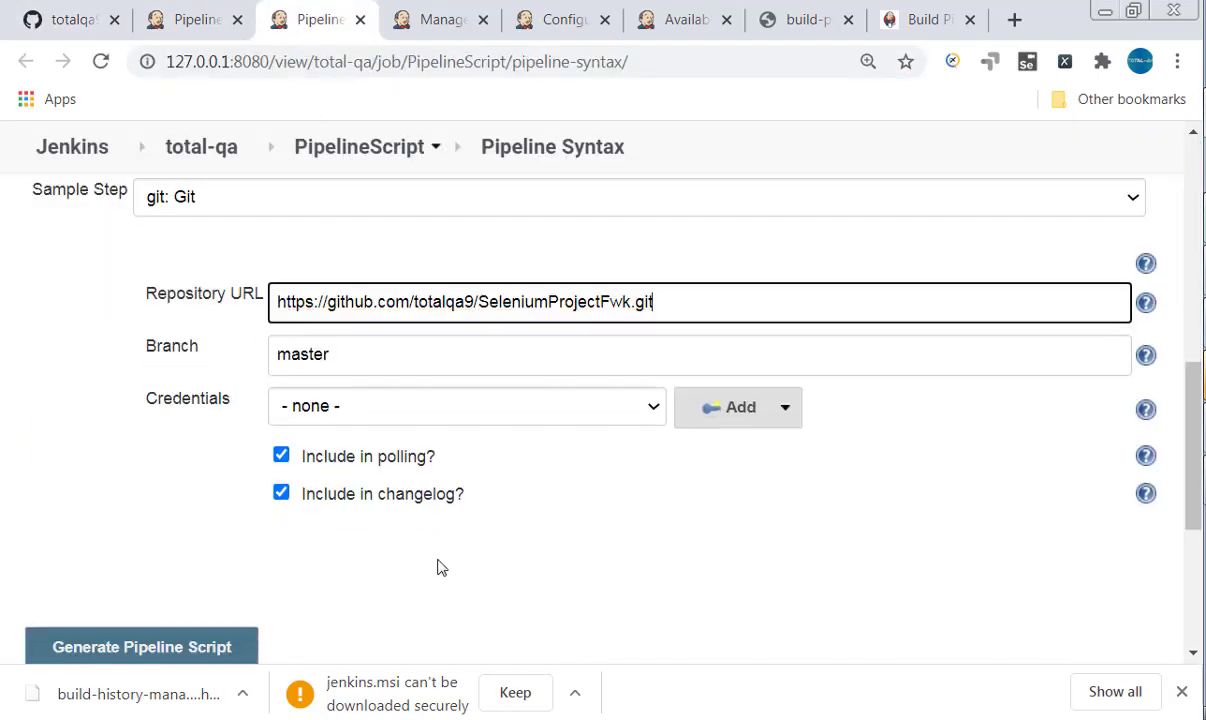
click(390, 352)
key(ctrl+a)
key(ctrl+v)
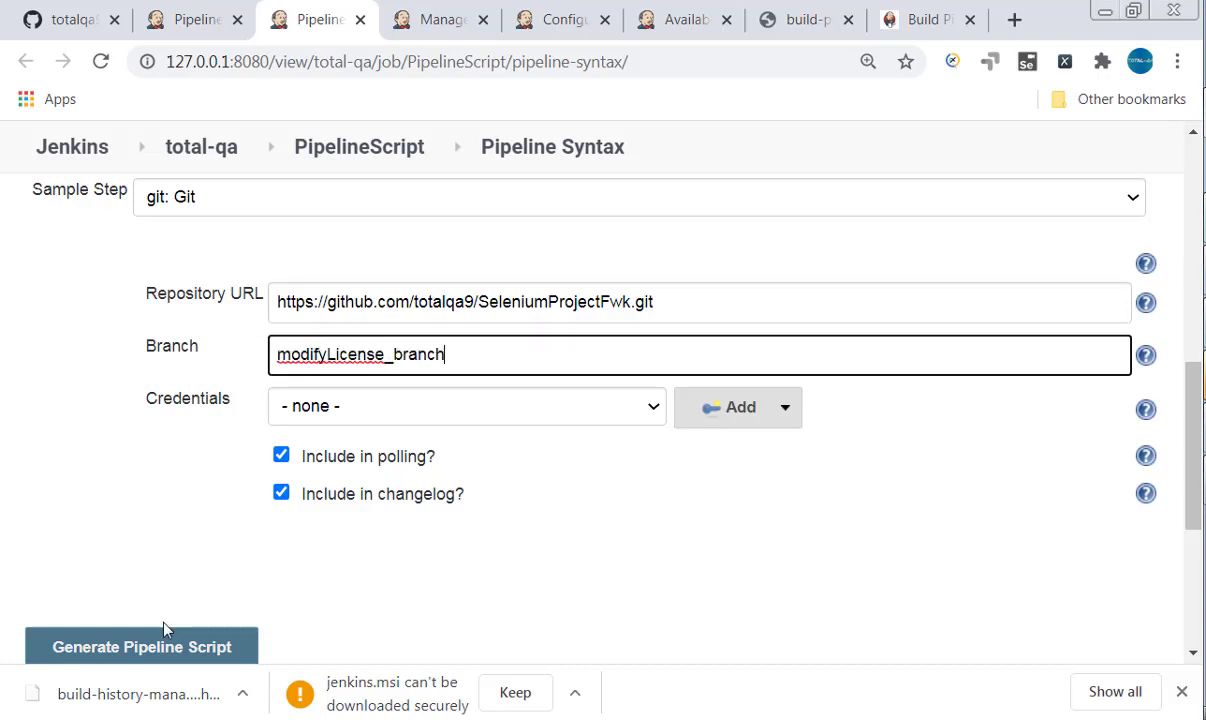
Generate the pipeline script for the configured Git step and copy the resulting git branch snippet
scroll(197, 617, down, 2)
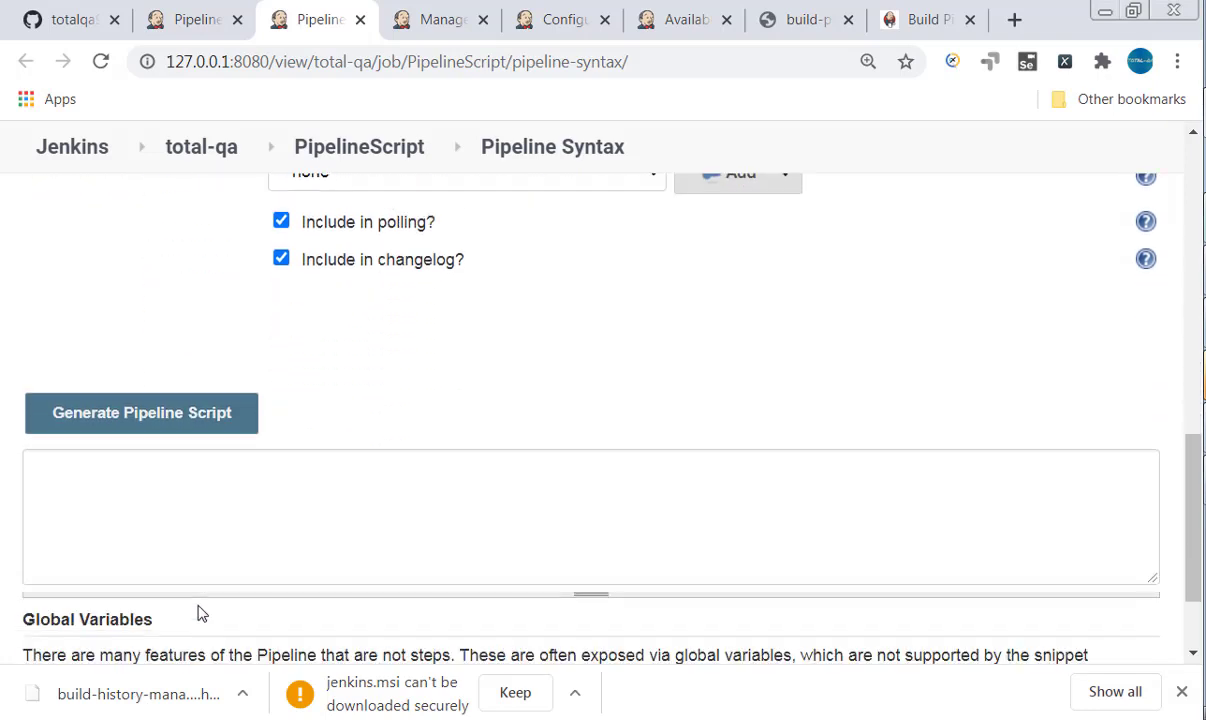
click(88, 430)
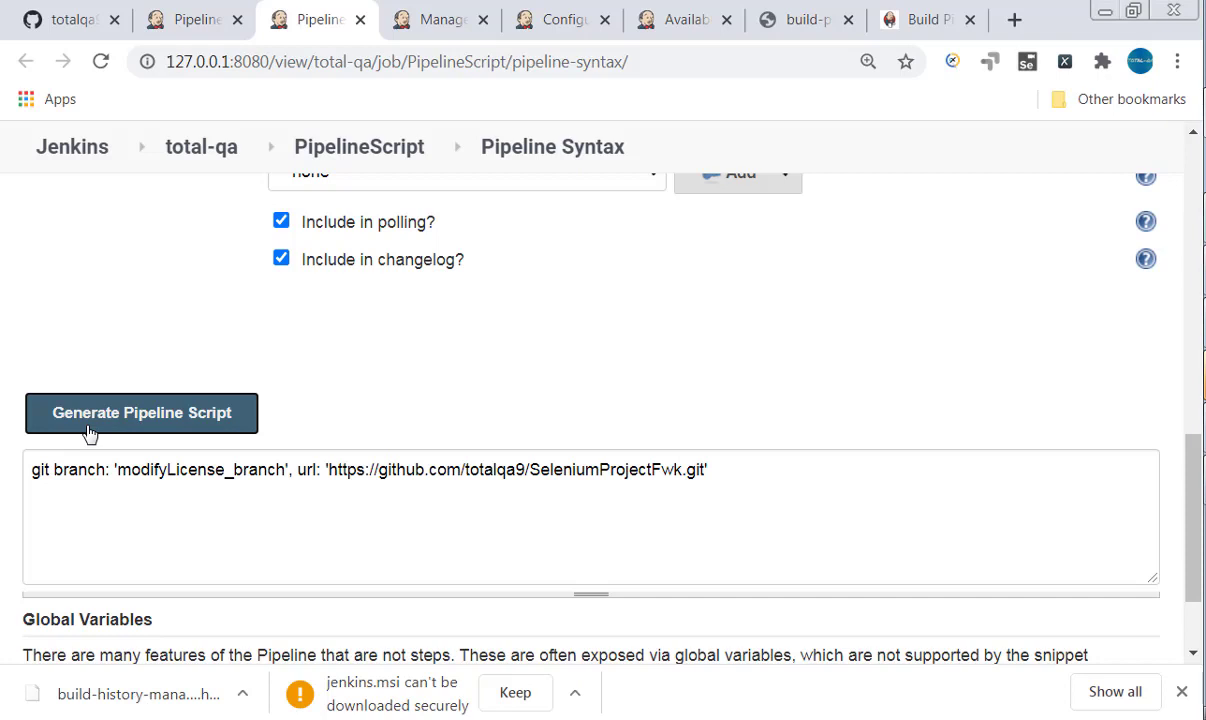
click(184, 20)
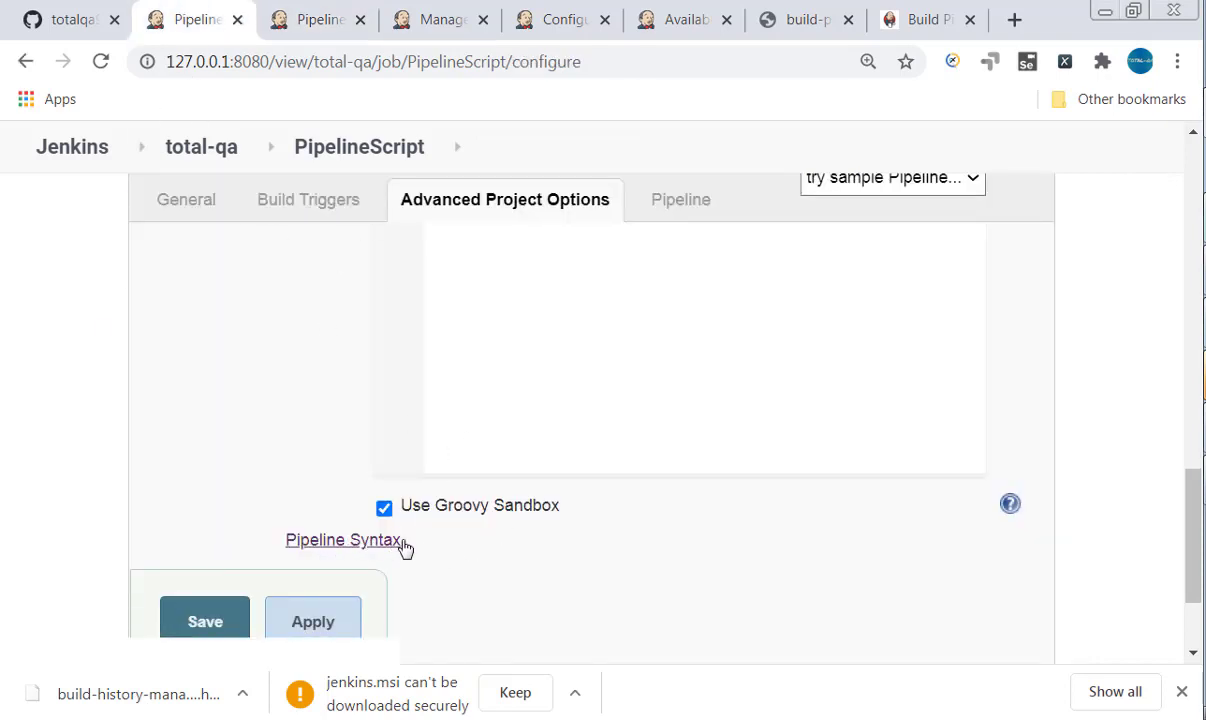
click(312, 22)
scroll(530, 548, up, 5)
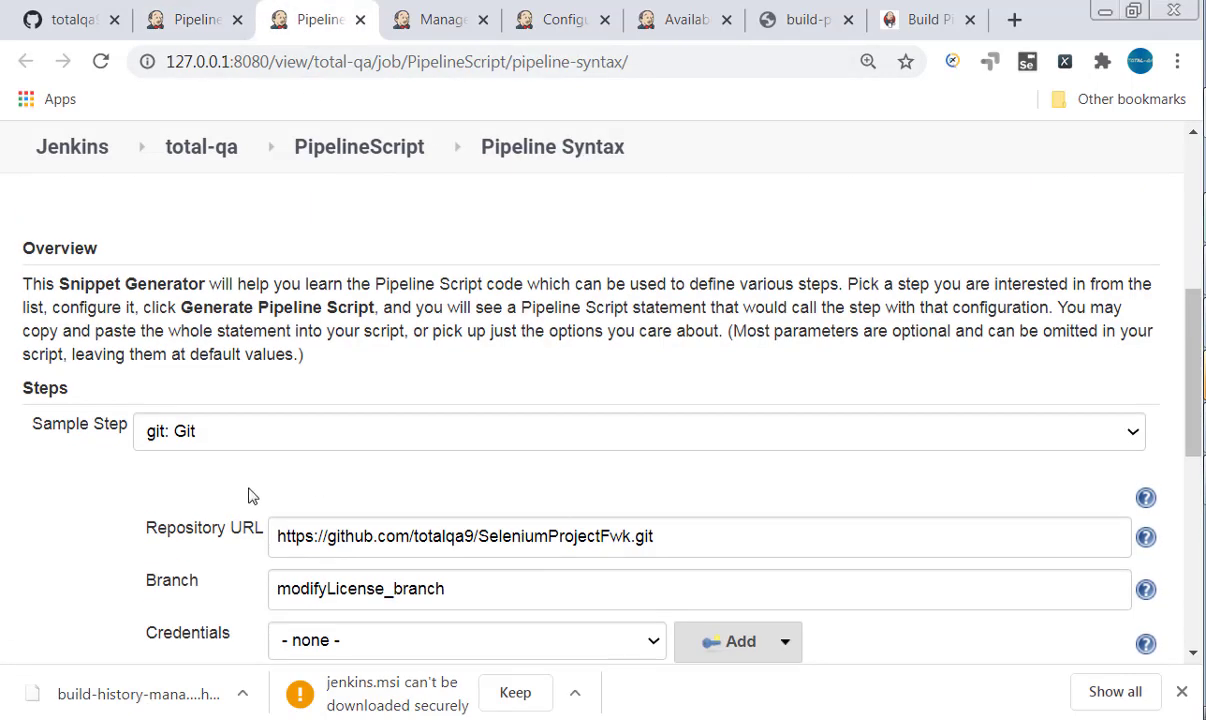
scroll(320, 525, down, 4)
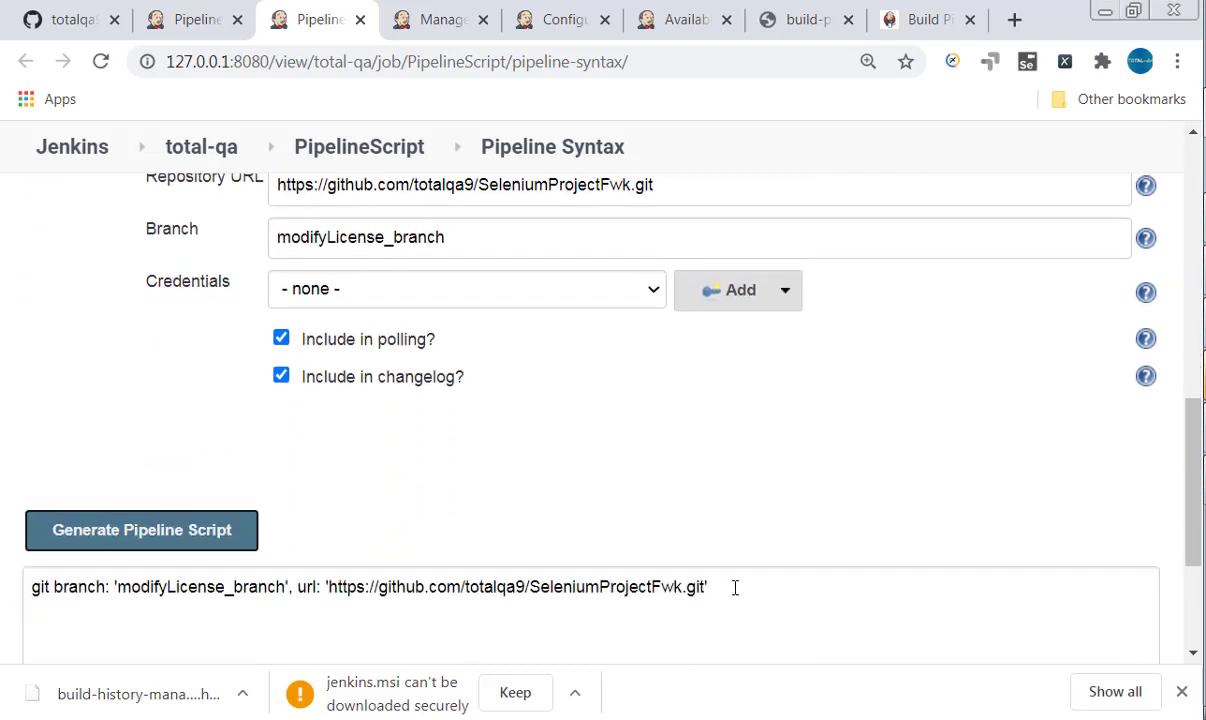
drag(735, 585, 304, 555)
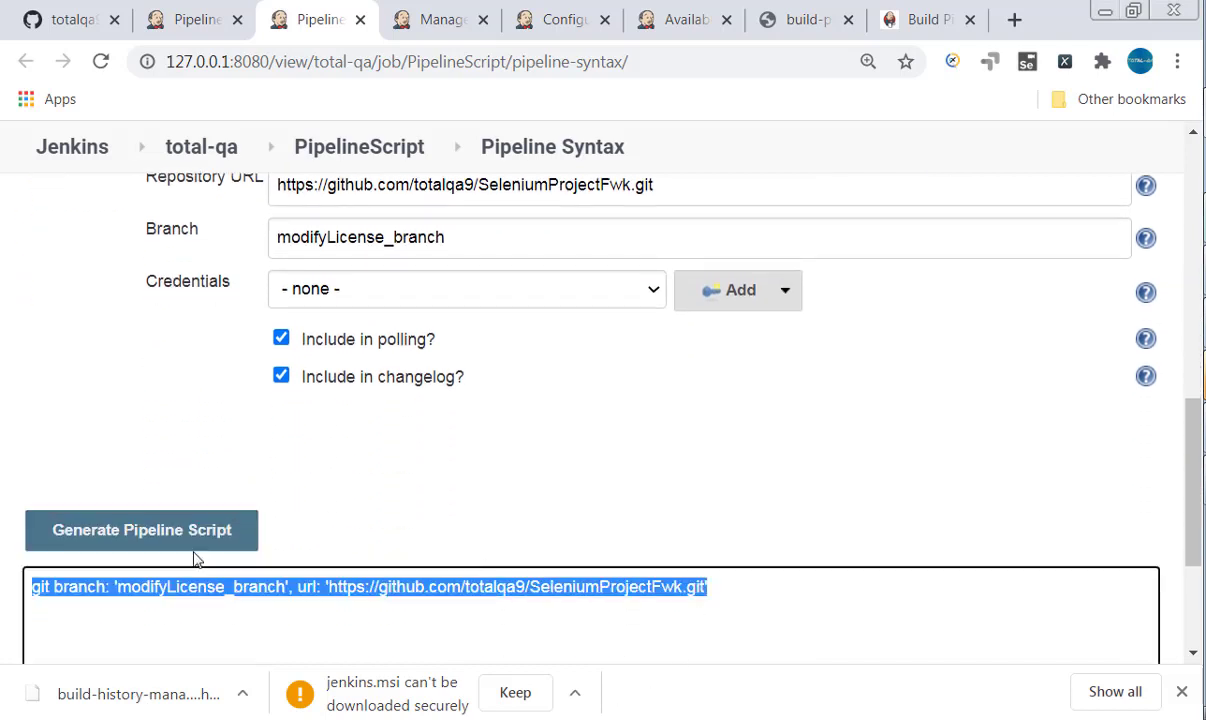
Switch to the Notepad tutorial notes and paste the git snippet below the "Groovy lang is preferred to execute the steps." line
click(196, 19)
key(alt+Tab)
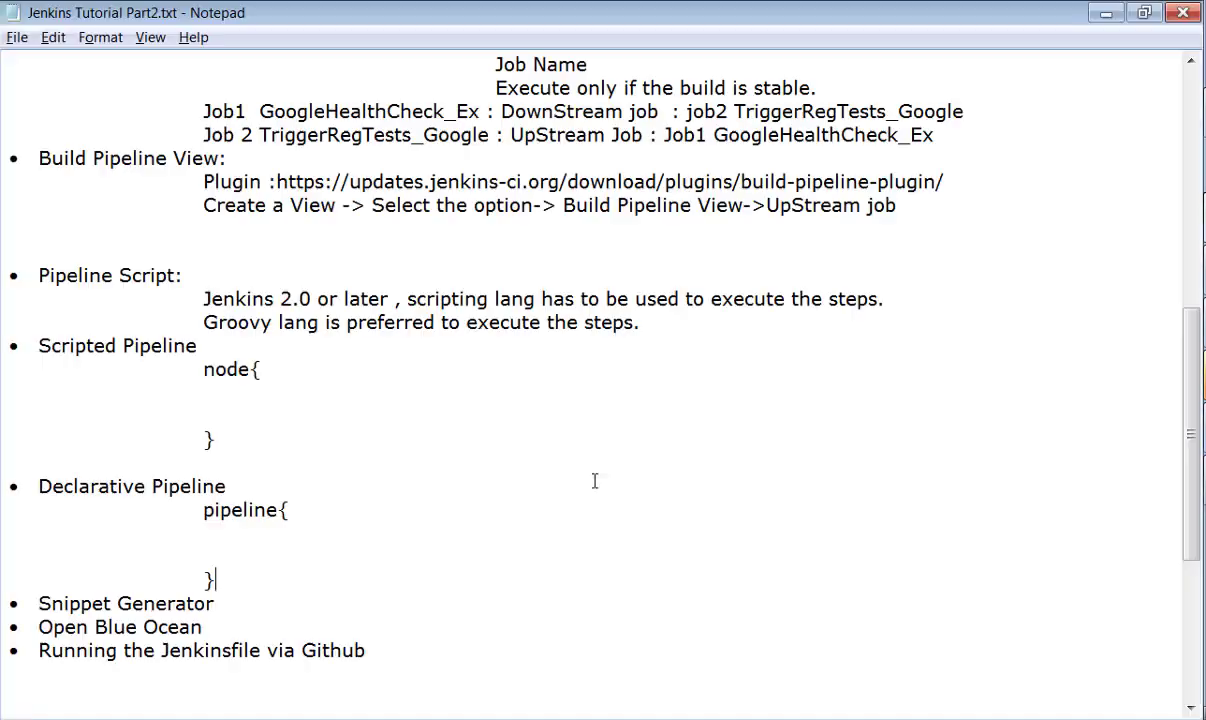
click(737, 342)
click(728, 322)
key(Return)
key(Return)
key(ctrl+v)
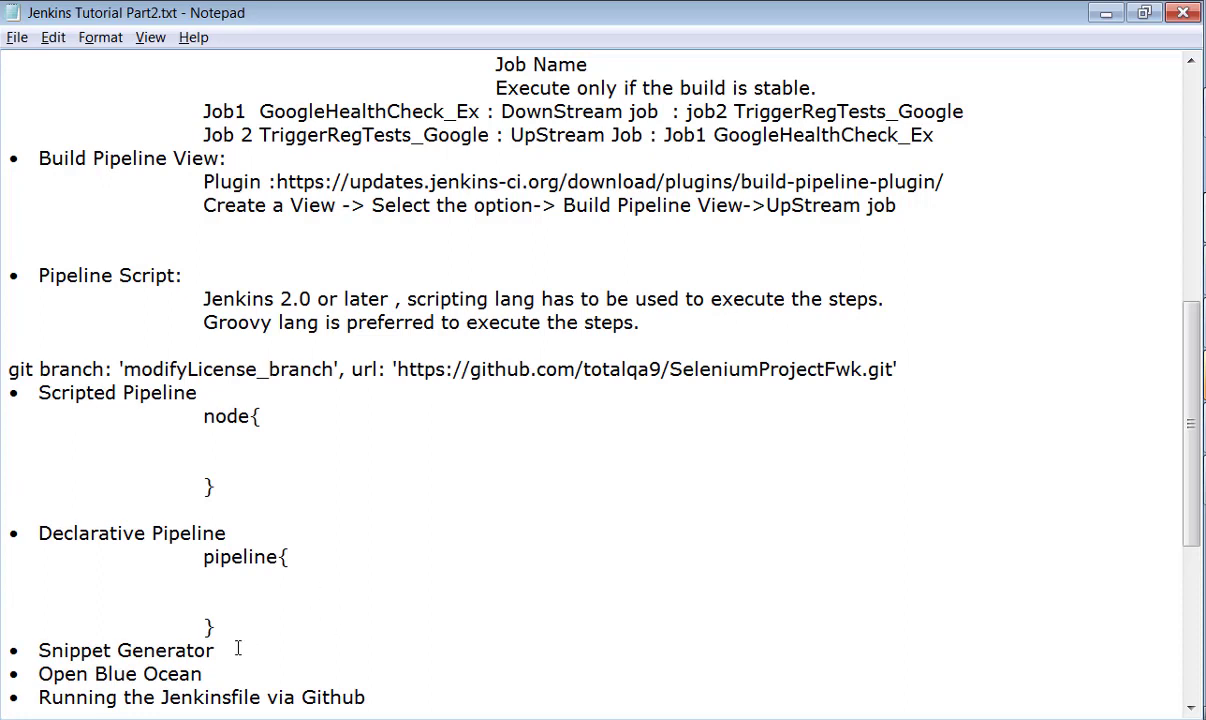
Move the "Snippet Generator" bullet directly above the pasted git snippet and indent the snippet one level
drag(224, 650, 3, 656)
key(ctrl+x)
click(30, 345)
key(ctrl+v)
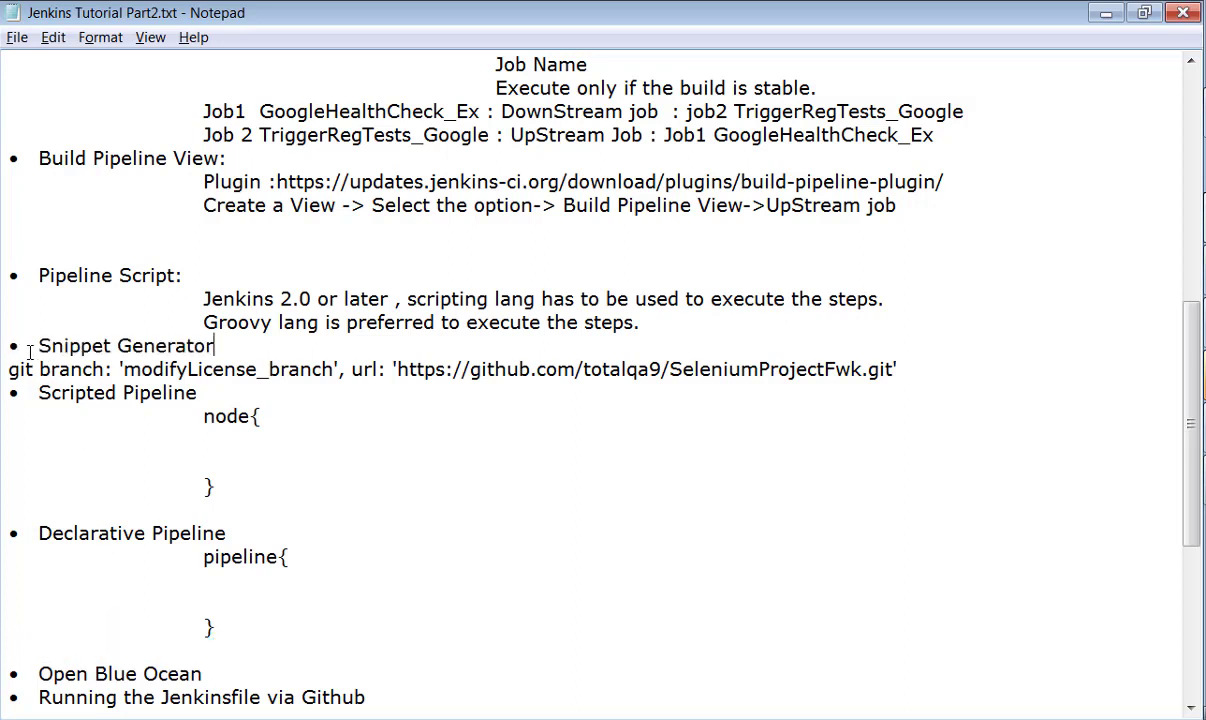
click(5, 369)
key(Tab)
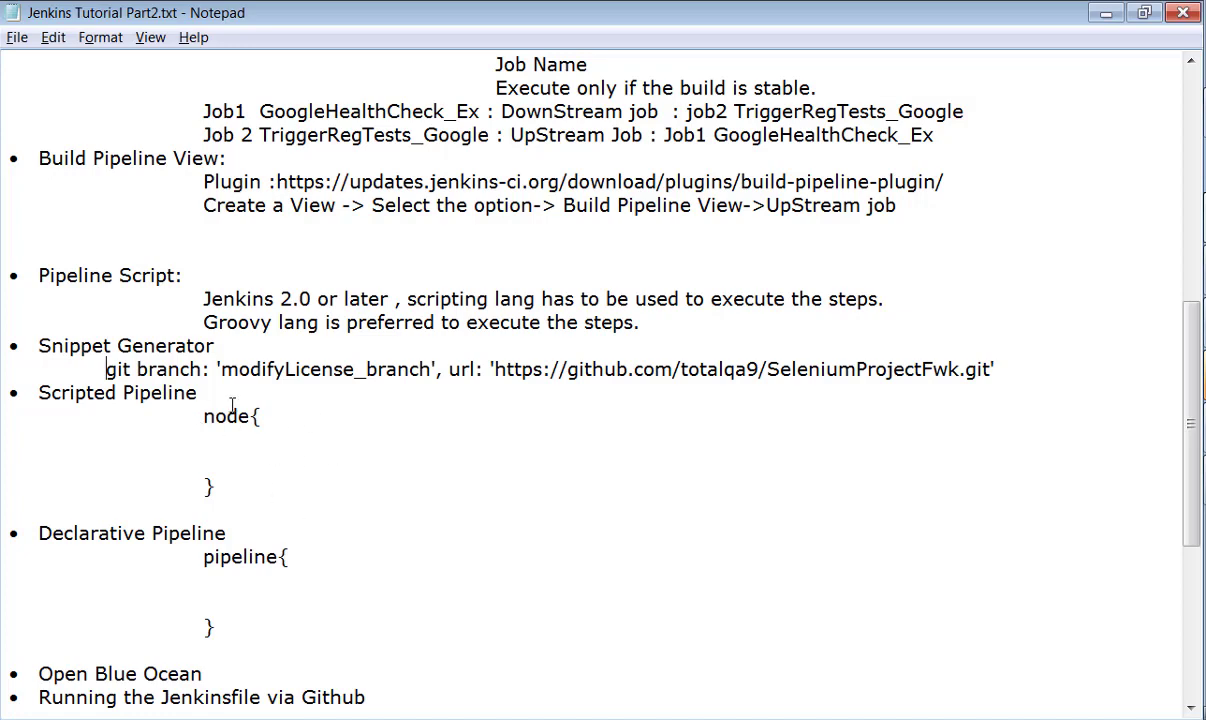
Copy the node{ } block from the Scripted Pipeline notes into the PipelineScript job's script in Jenkins and outdent its closing brace
drag(186, 411, 231, 483)
key(alt+Tab)
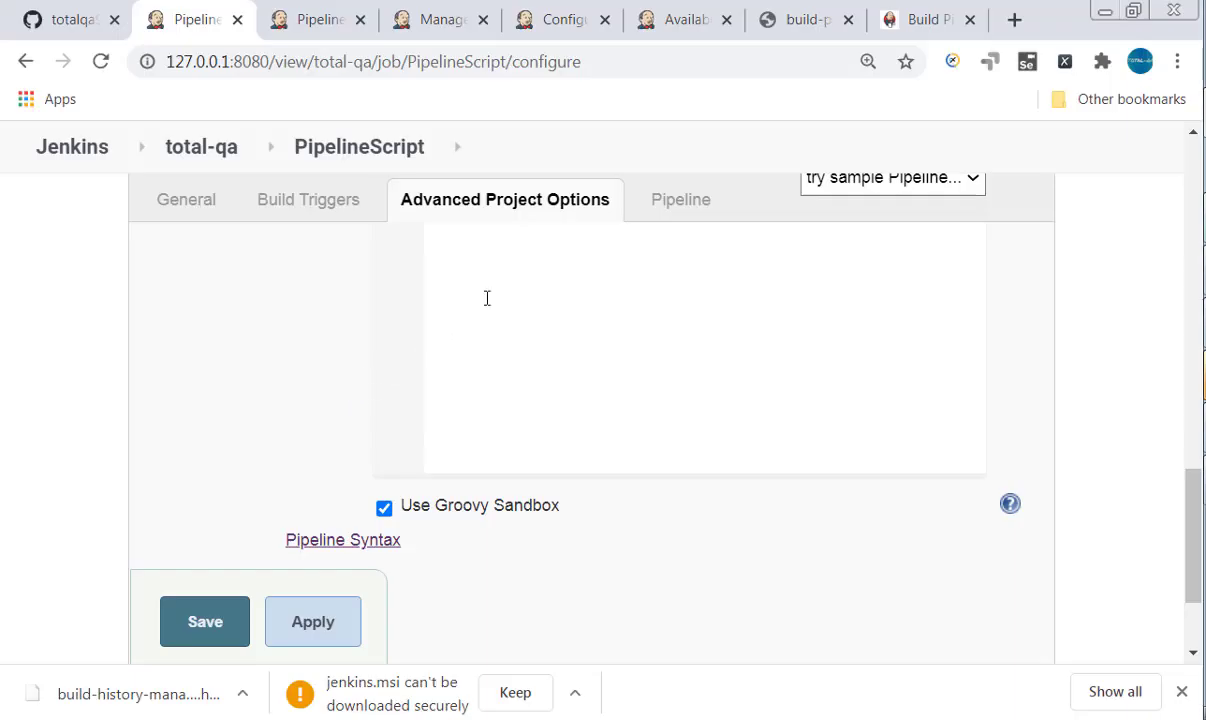
scroll(495, 299, up, 2)
key(ctrl+v)
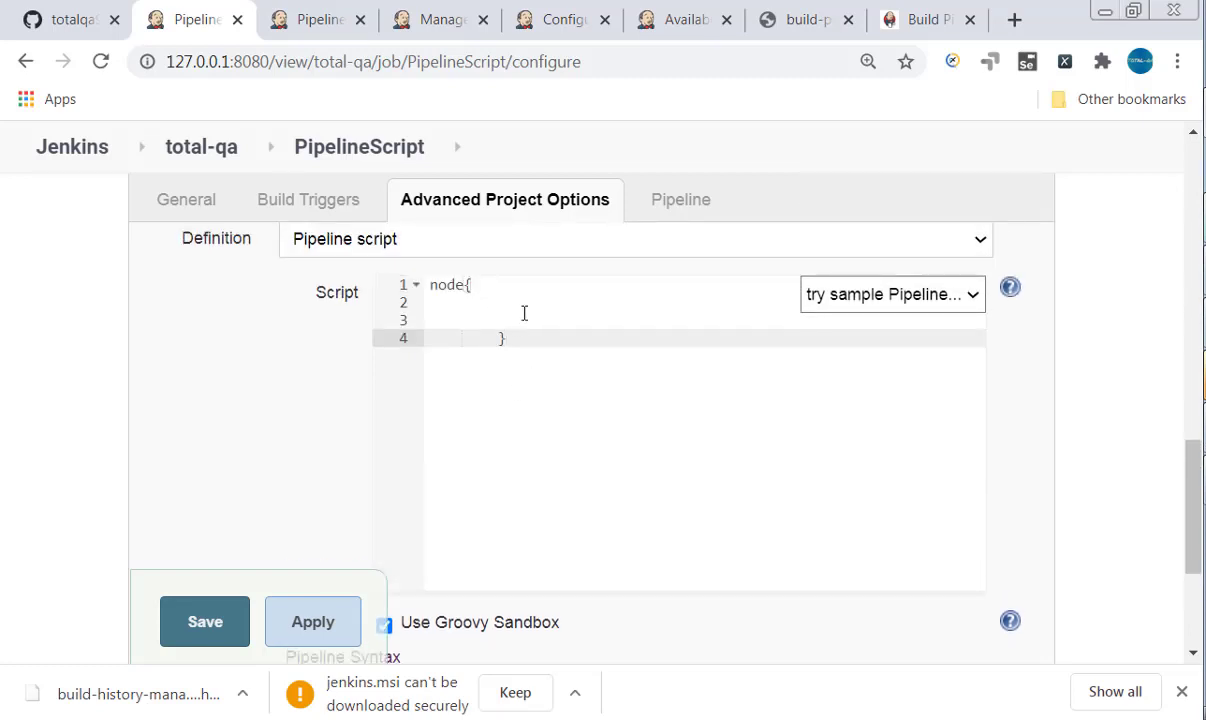
click(500, 340)
key(BackSpace)
key(BackSpace)
Add a stage('Download Code') inside the node block, followed by an empty pair of braces for its body
key(Up)
key(Up)
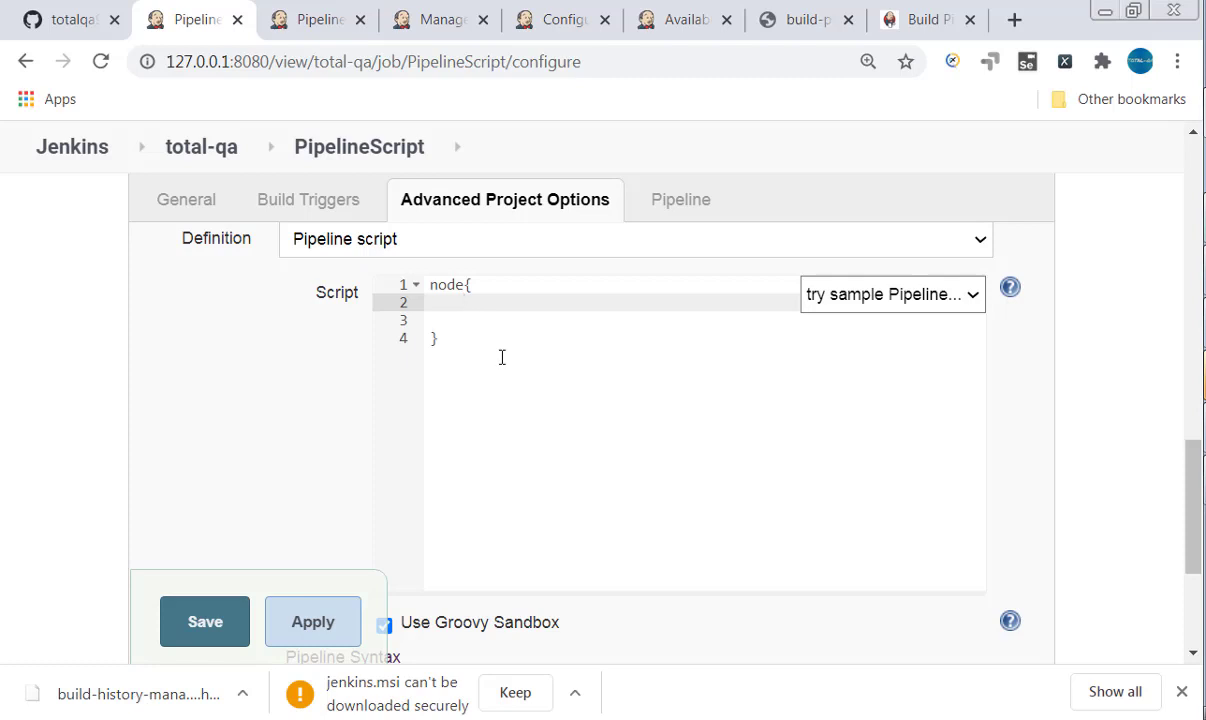
text(tage('Download Code)
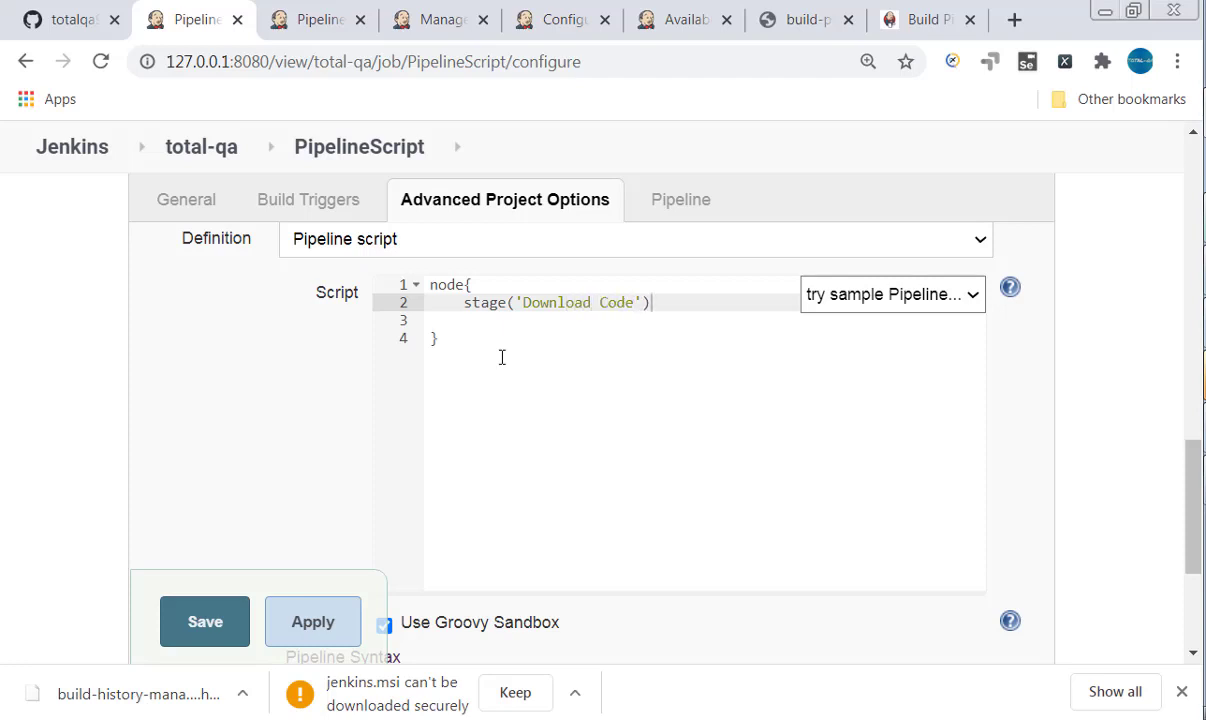
key(Return)
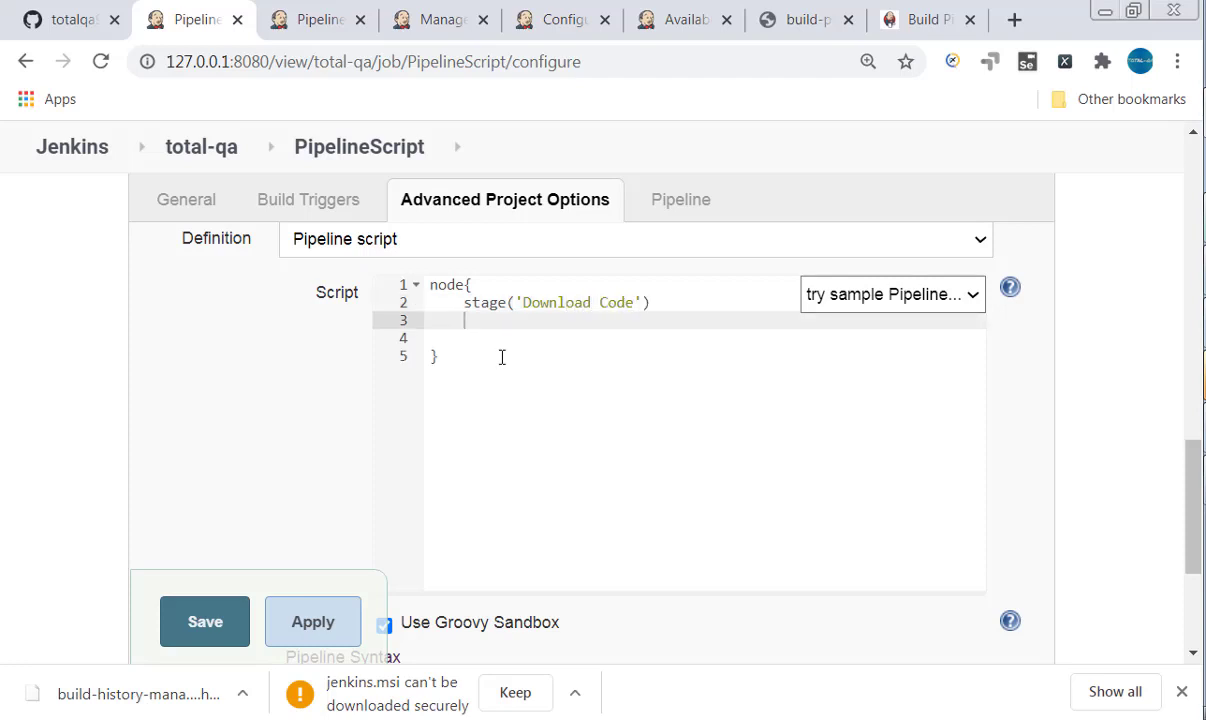
text({)
key(Return)
key(Return)
key(Return)
key(Up)
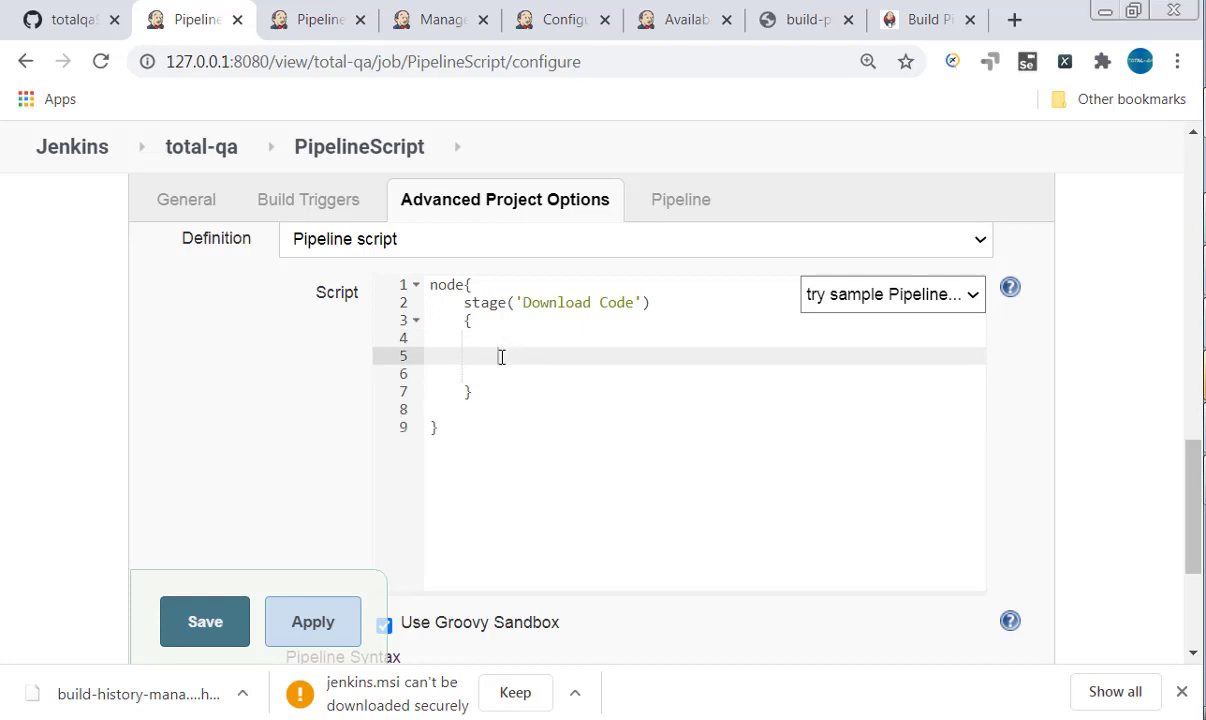
key(Up)
key(Up)
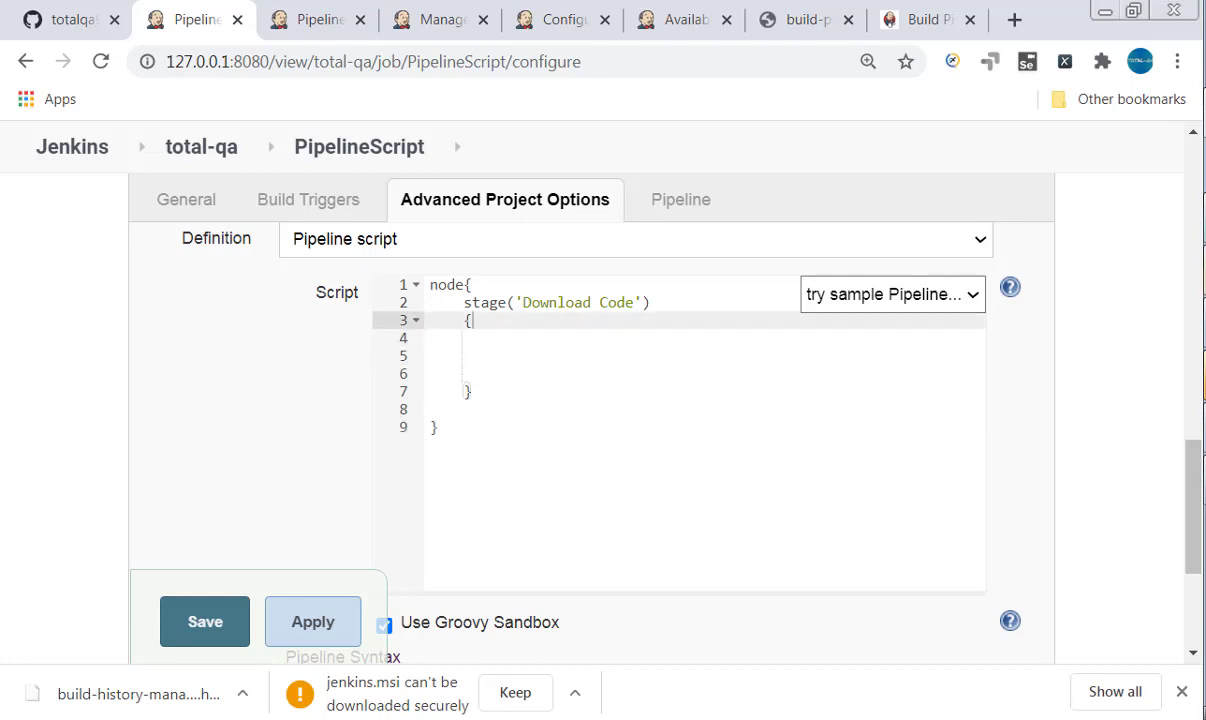
Copy the git branch snippet from the Notepad notes and paste it inside the Download Code stage's braces in the Jenkins script
key(alt+Tab)
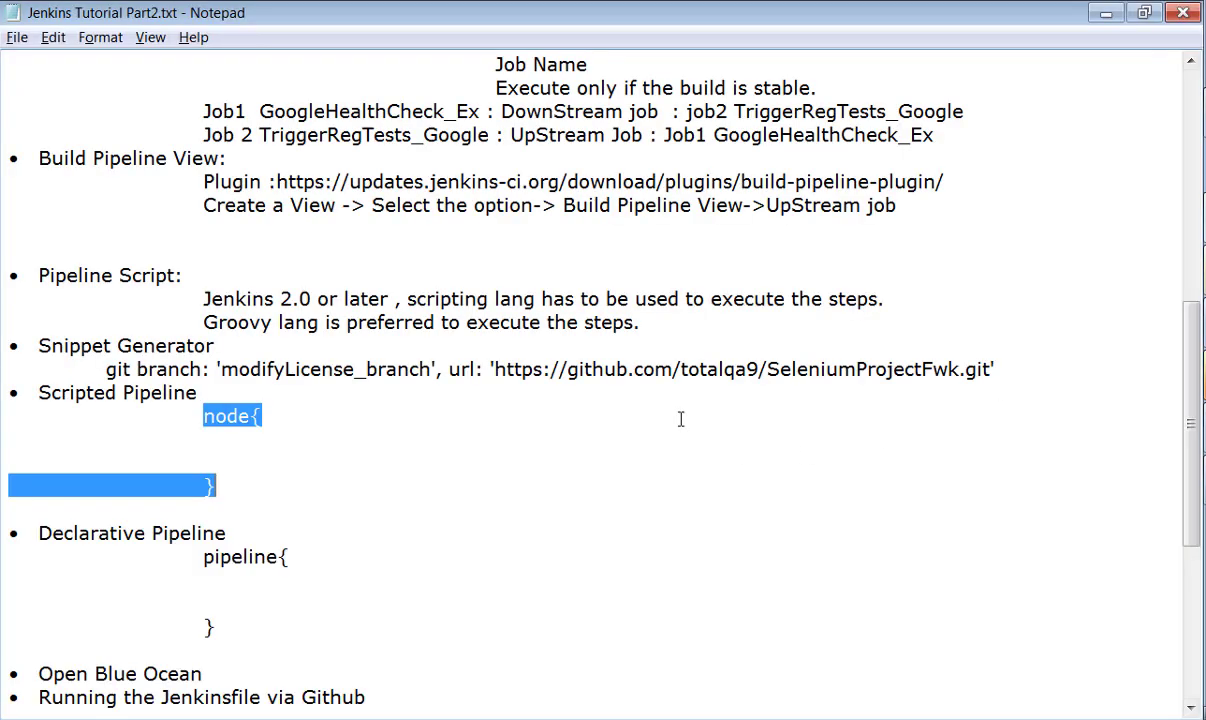
click(1006, 369)
drag(1006, 369, 104, 372)
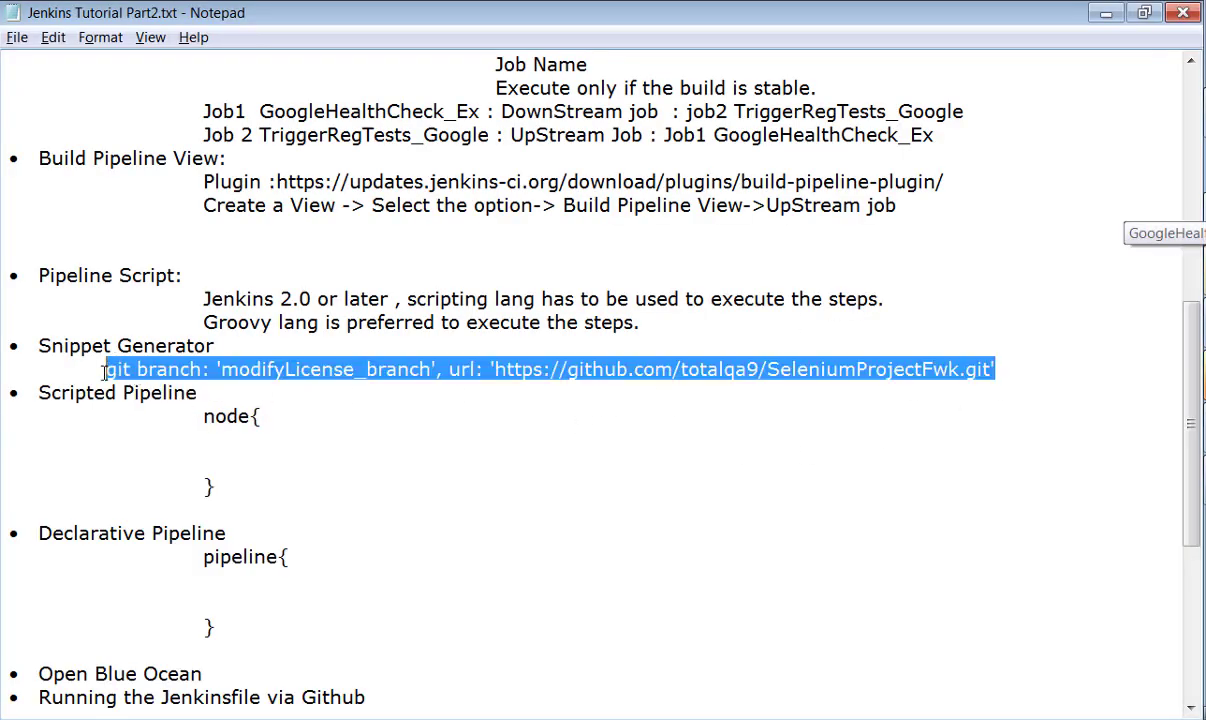
key(alt+Tab)
click(616, 355)
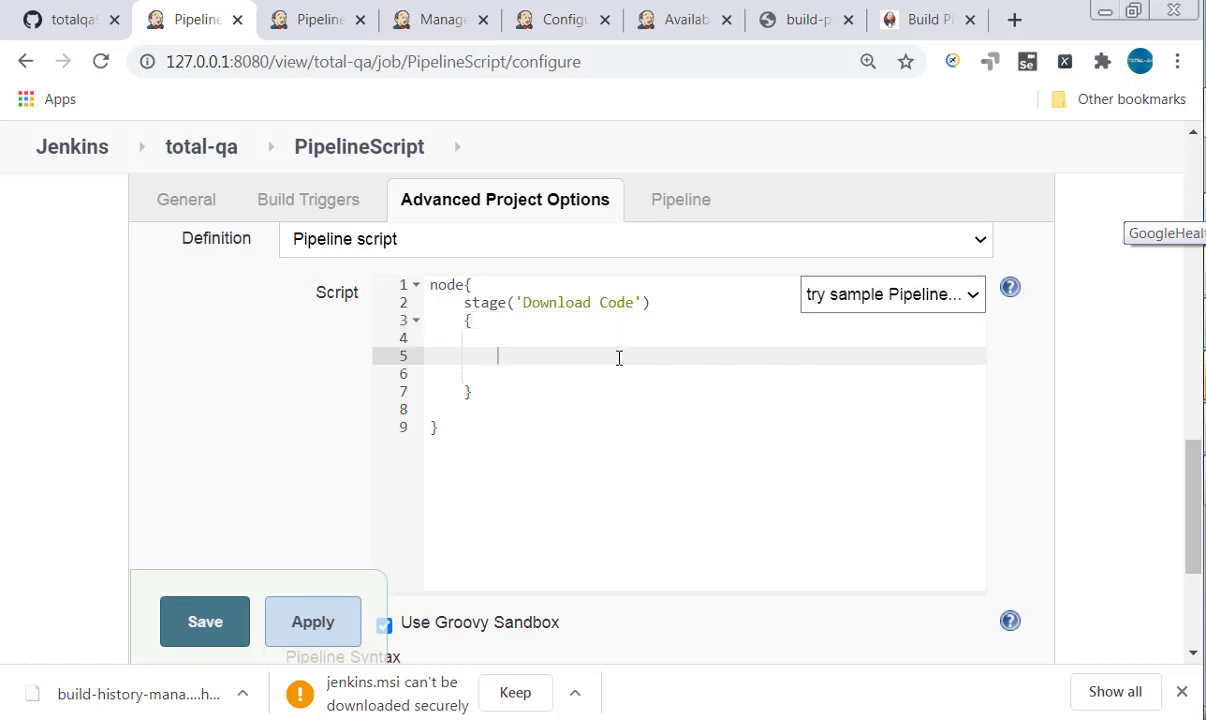
key(ctrl+v)
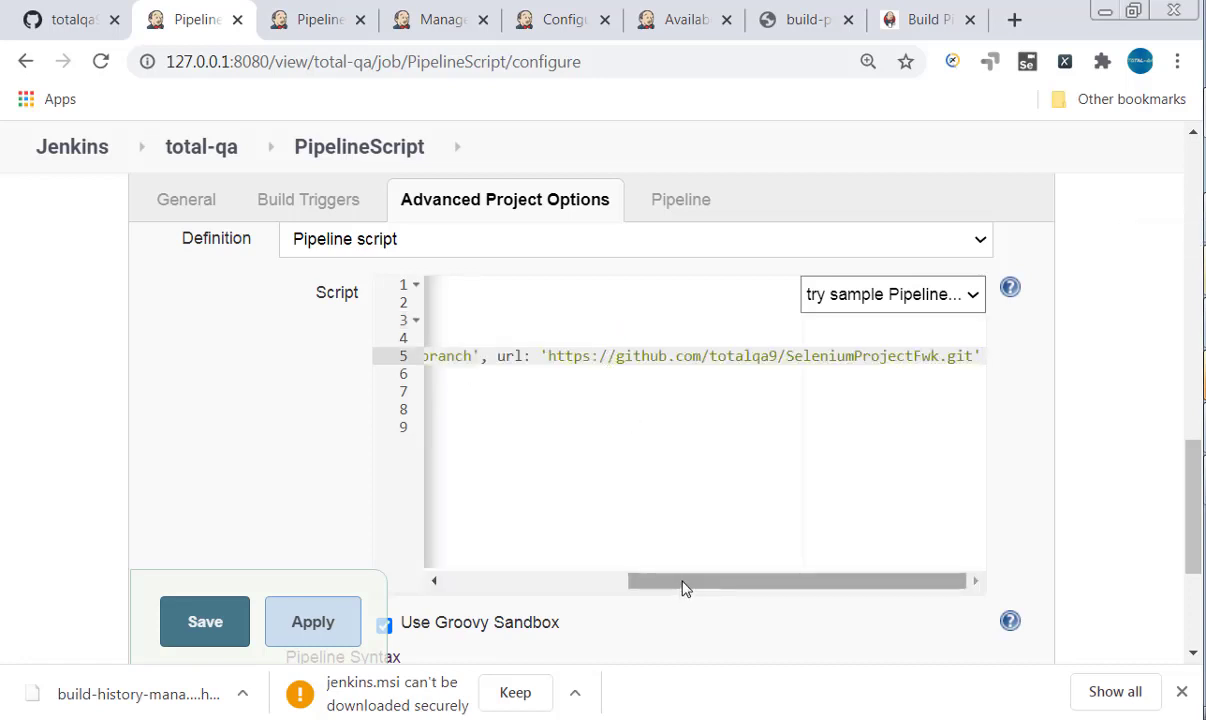
drag(683, 586, 447, 587)
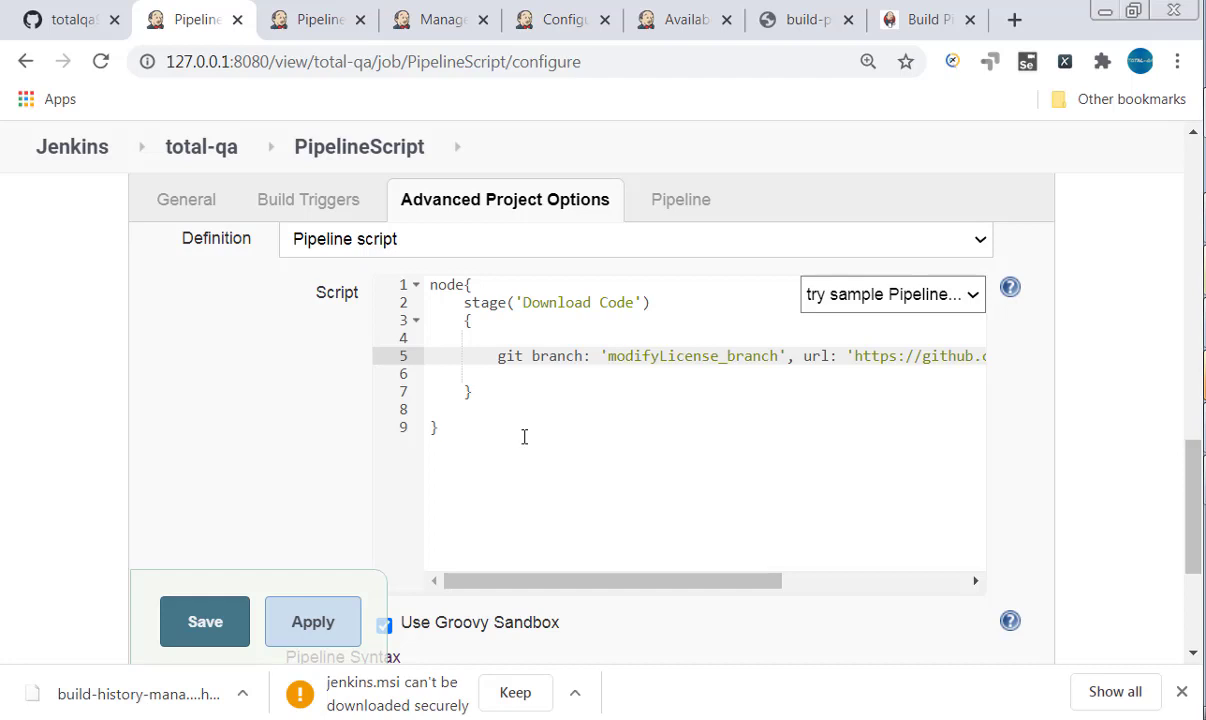
Save the PipelineScript job configuration and start a build, viewing the job page at 100% zoom
click(212, 622)
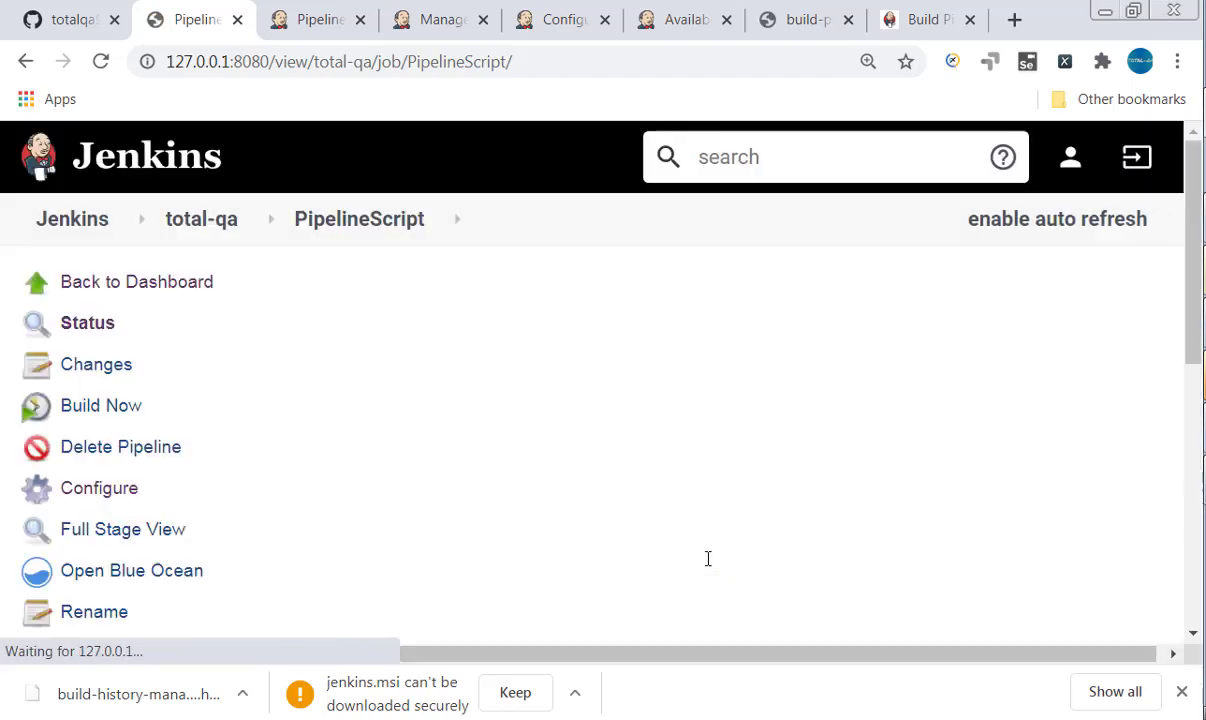
click(78, 405)
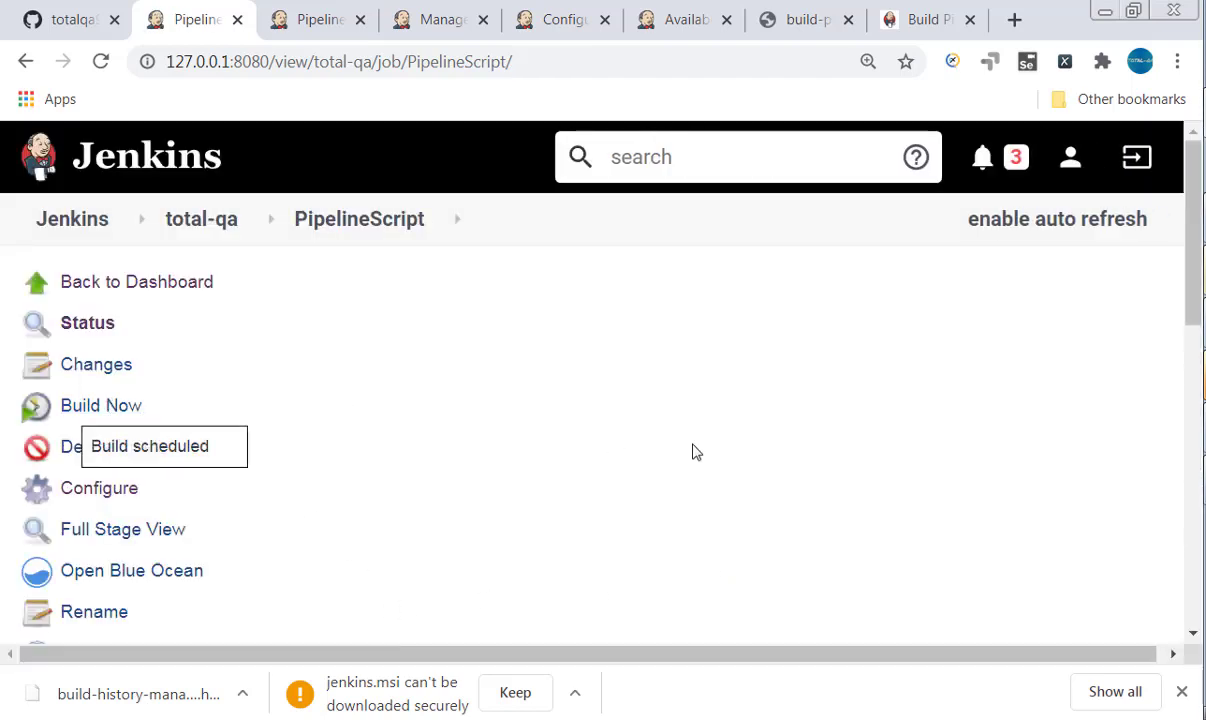
scroll(697, 452, down, 1)
scroll(697, 452, down, 1)
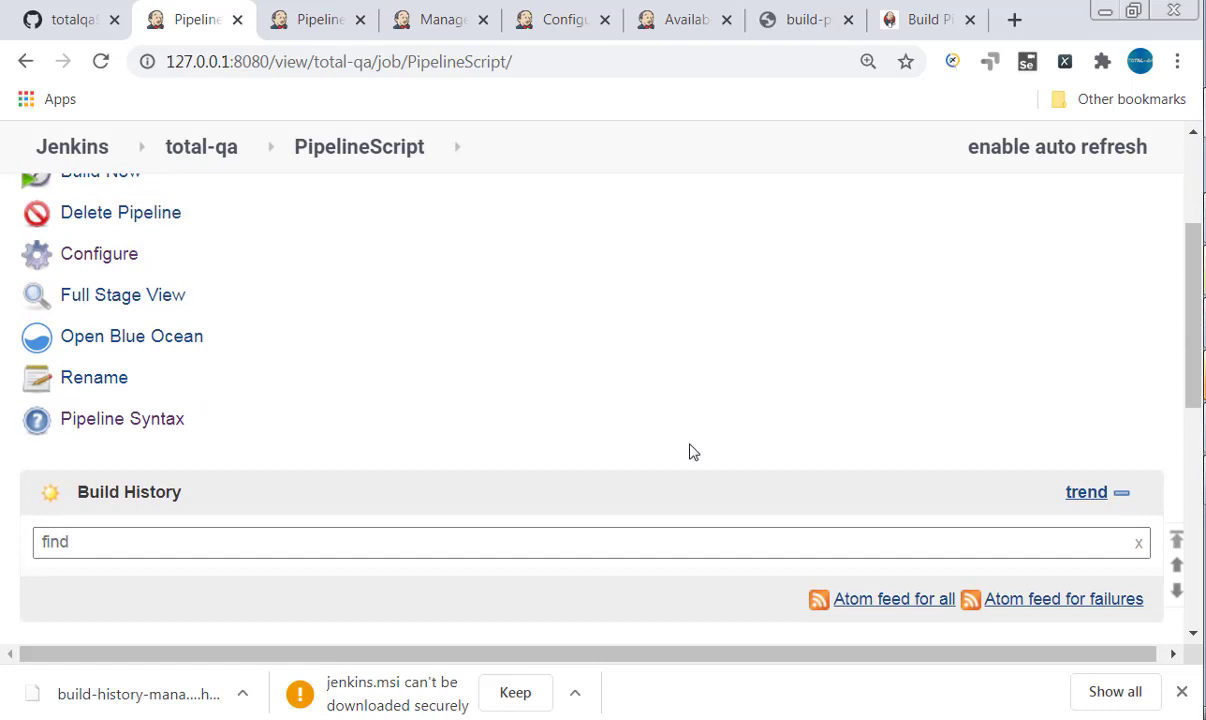
key(ctrl+minus)
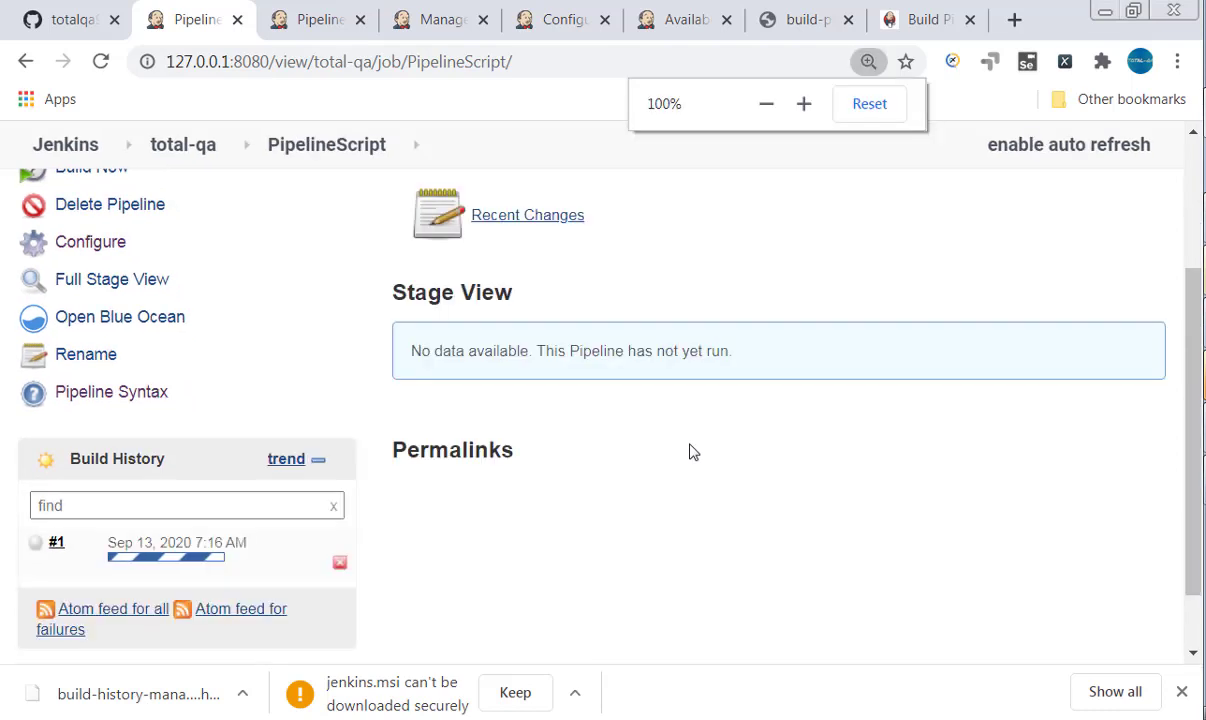
Open the console output of build #1 and review its Git checkout log
click(225, 543)
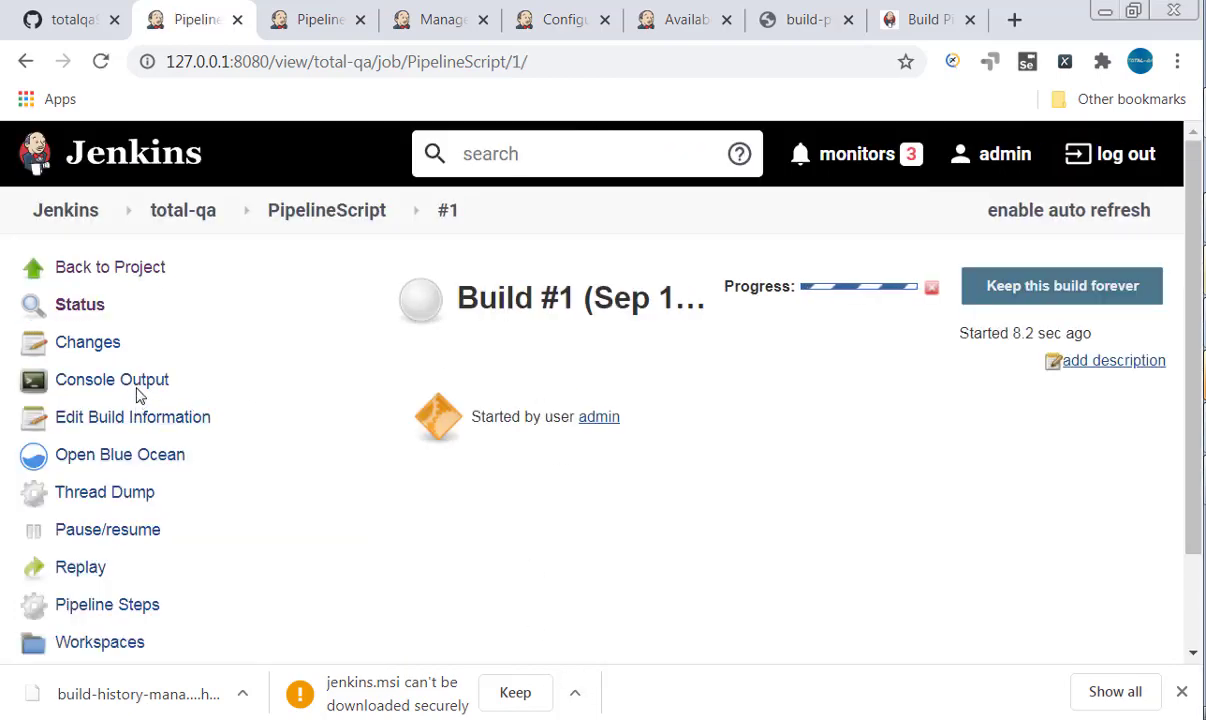
click(135, 384)
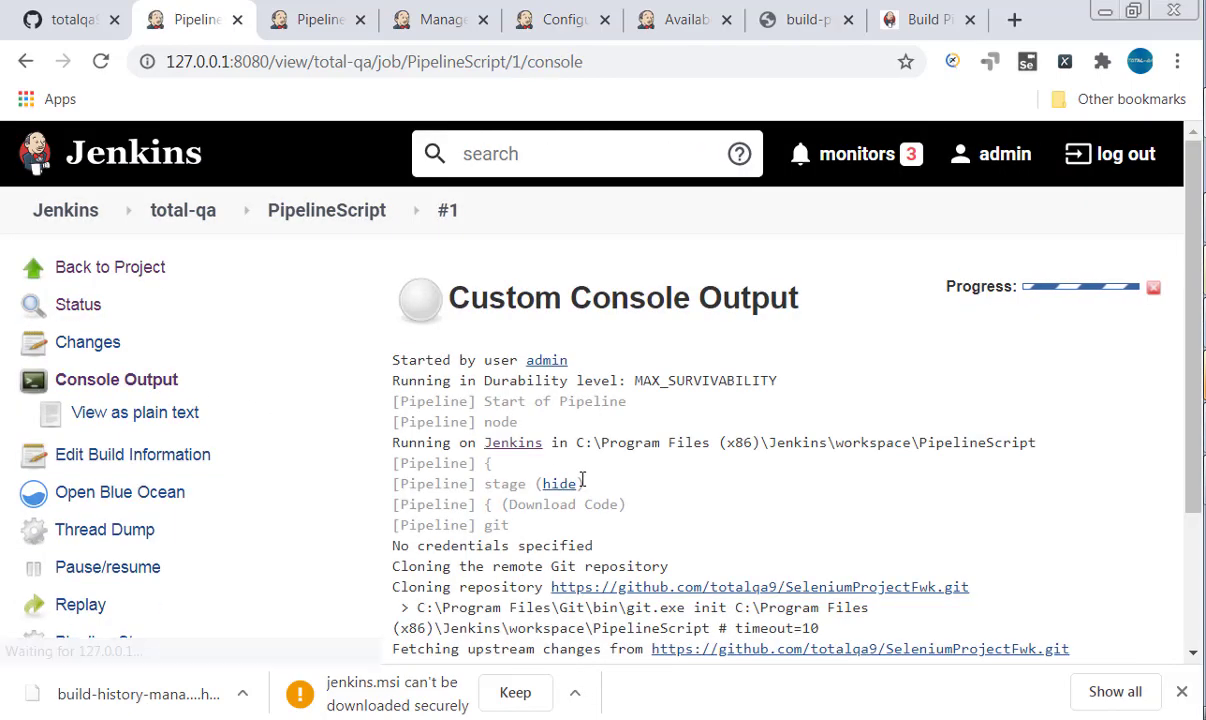
scroll(583, 479, down, 2)
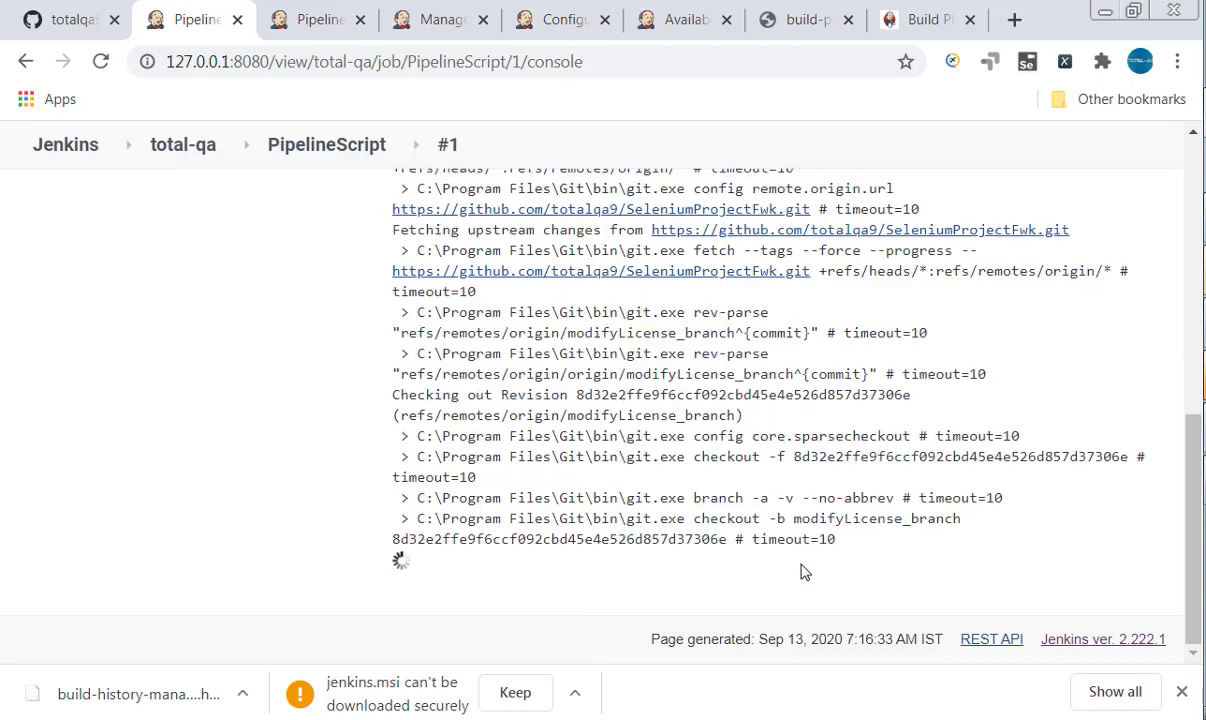
scroll(805, 568, up, 2)
scroll(805, 565, up, 5)
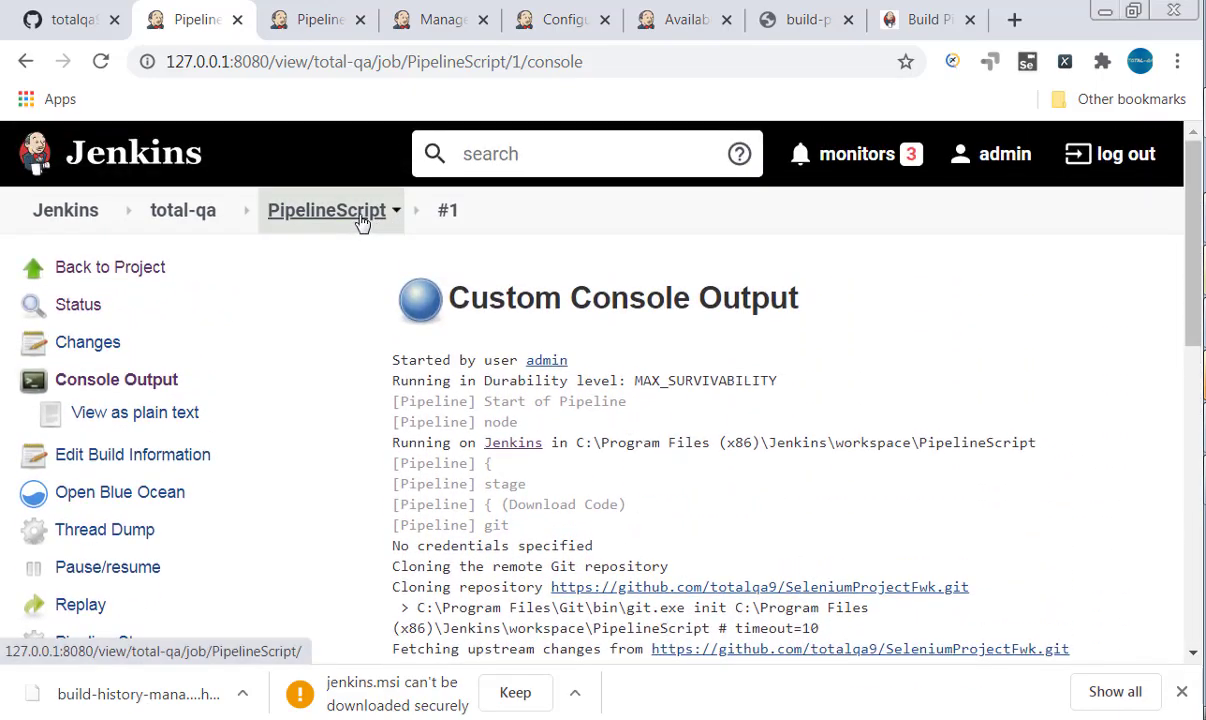
Return to the PipelineScript job to check its Stage View and open the Workspaces page of build #1
click(362, 220)
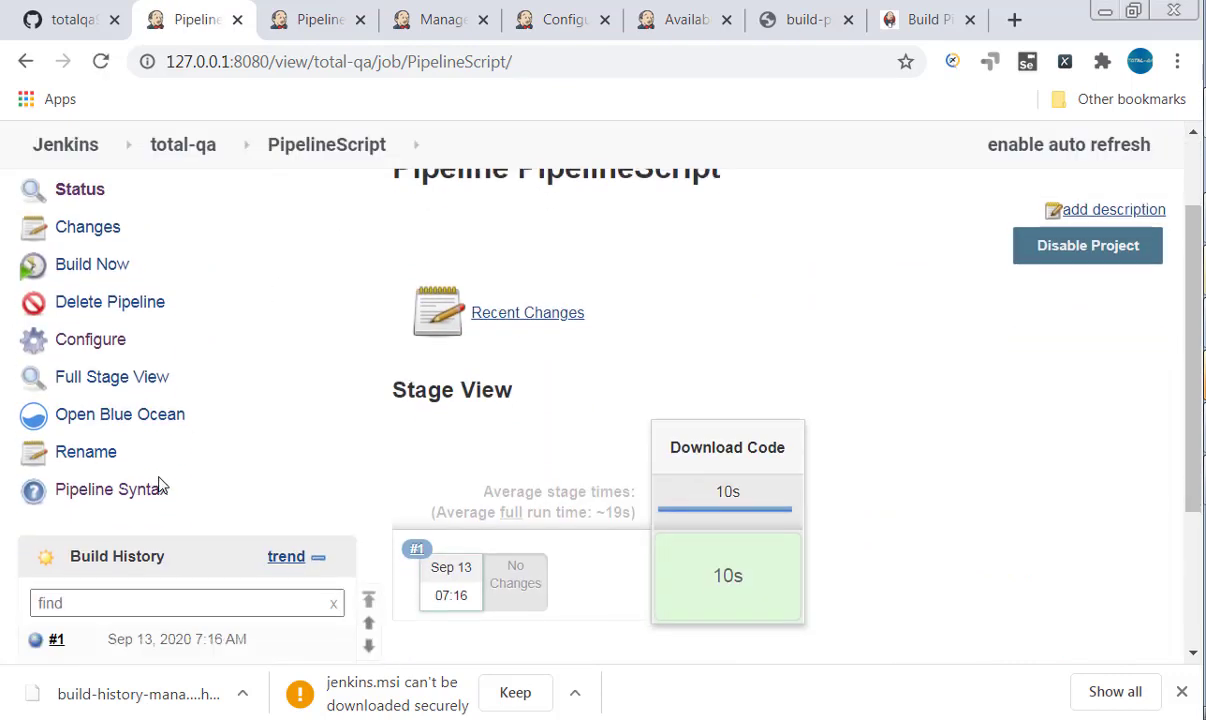
scroll(157, 468, down, 1)
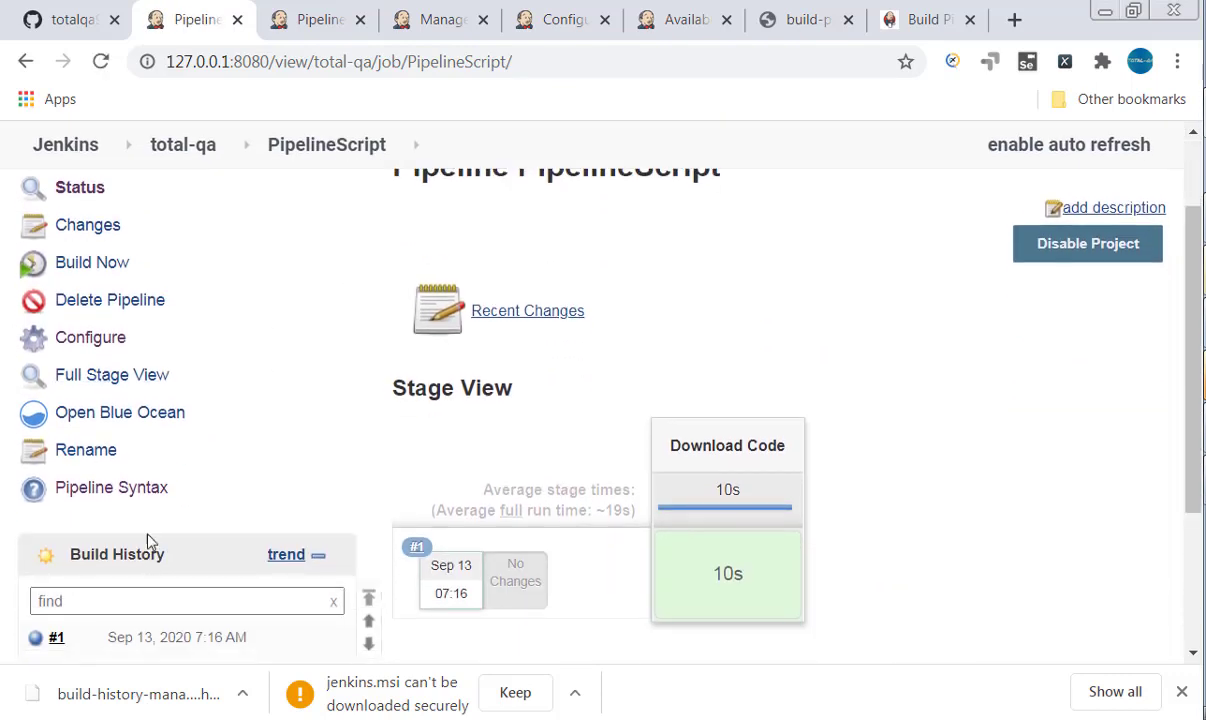
click(57, 638)
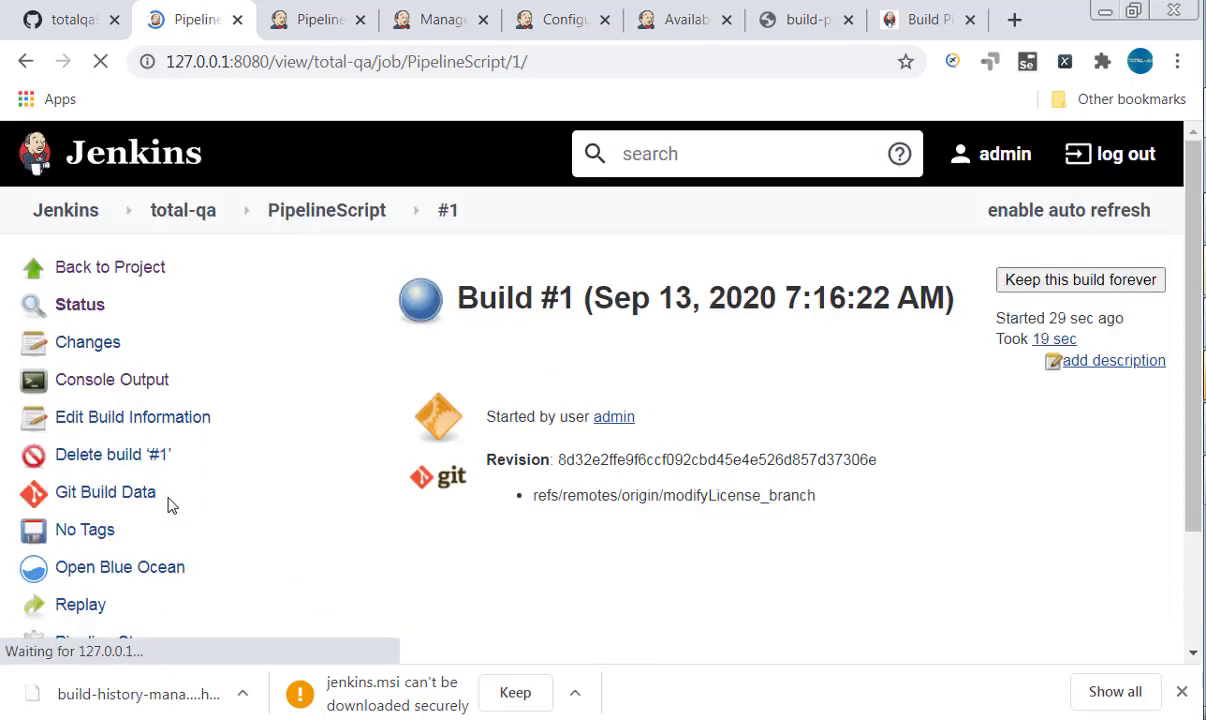
scroll(168, 503, down, 1)
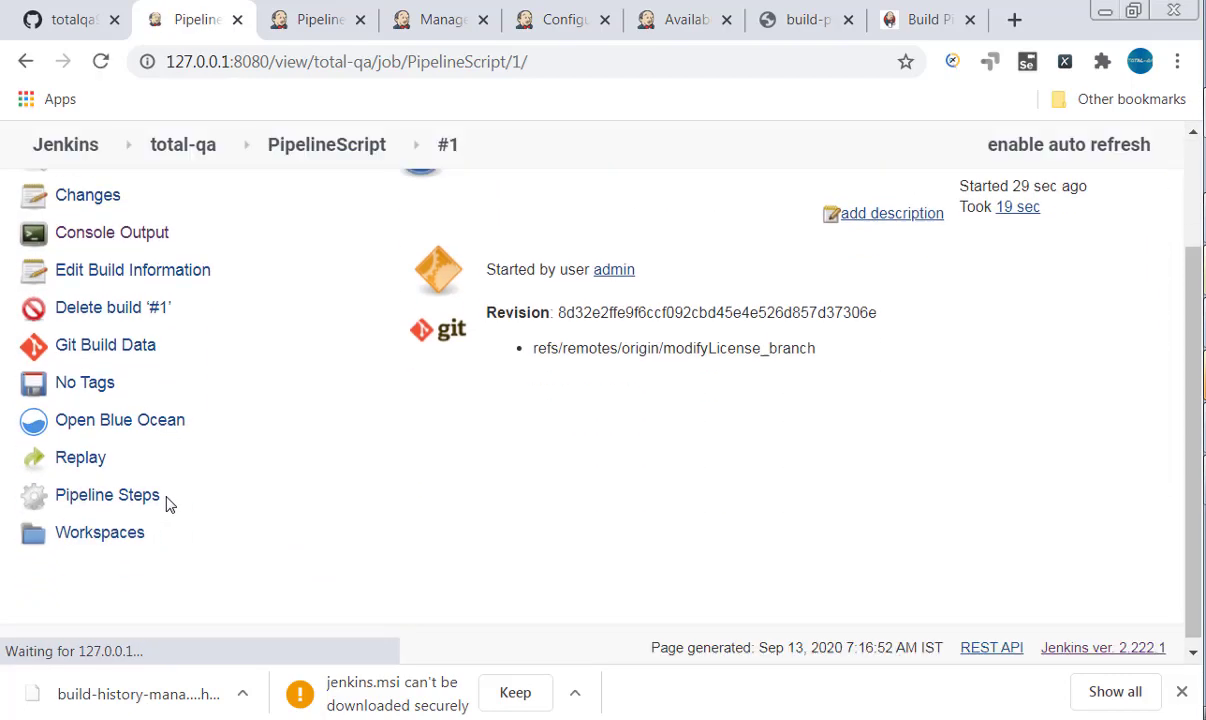
click(127, 533)
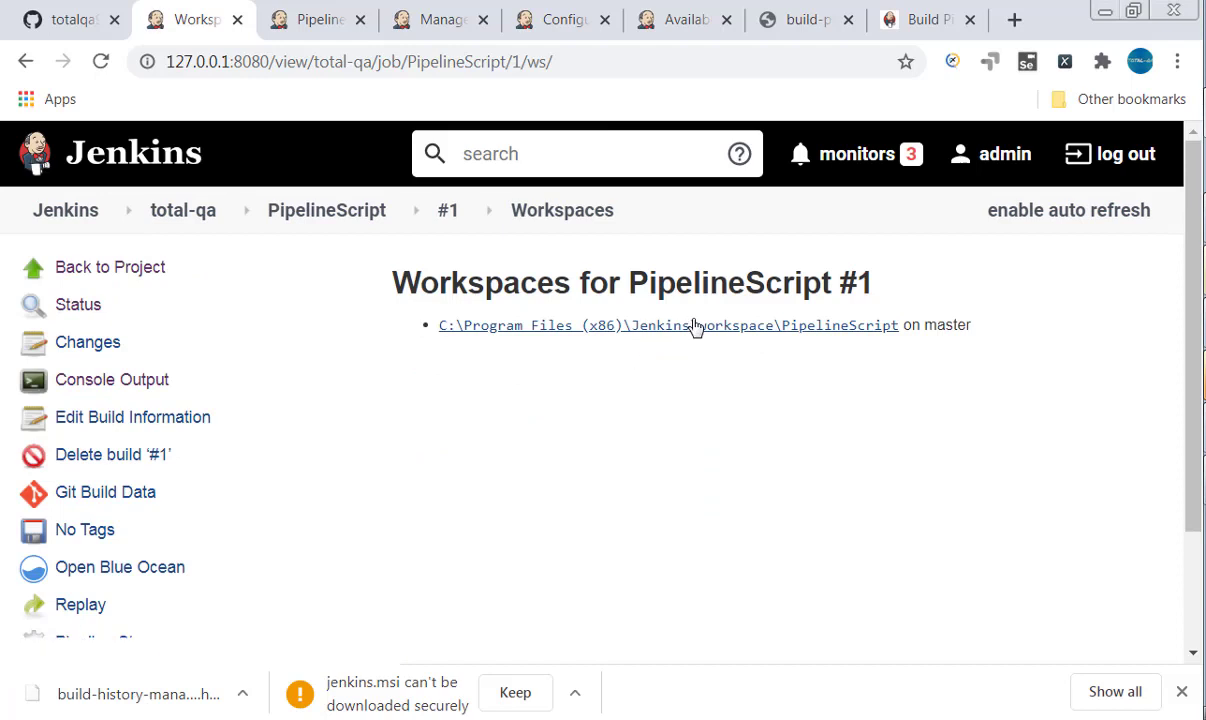
Open the workspace of PipelineScript build #1 and browse into its selautomationfwk folder
click(688, 327)
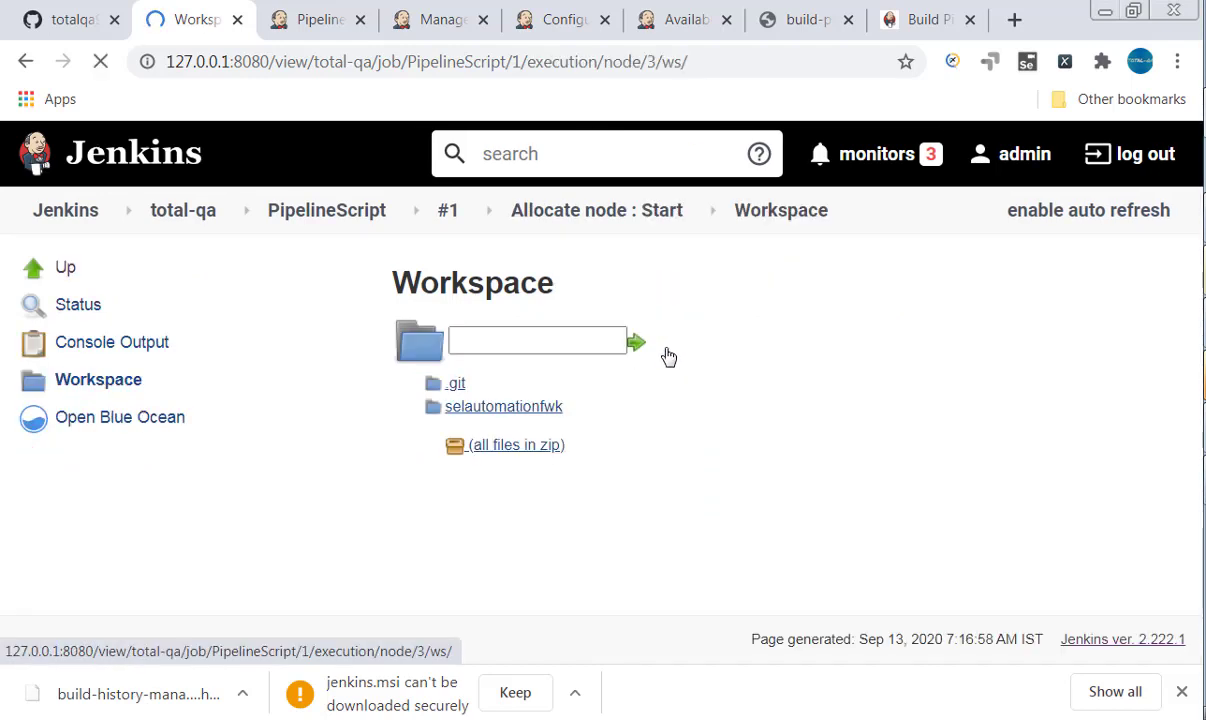
click(539, 408)
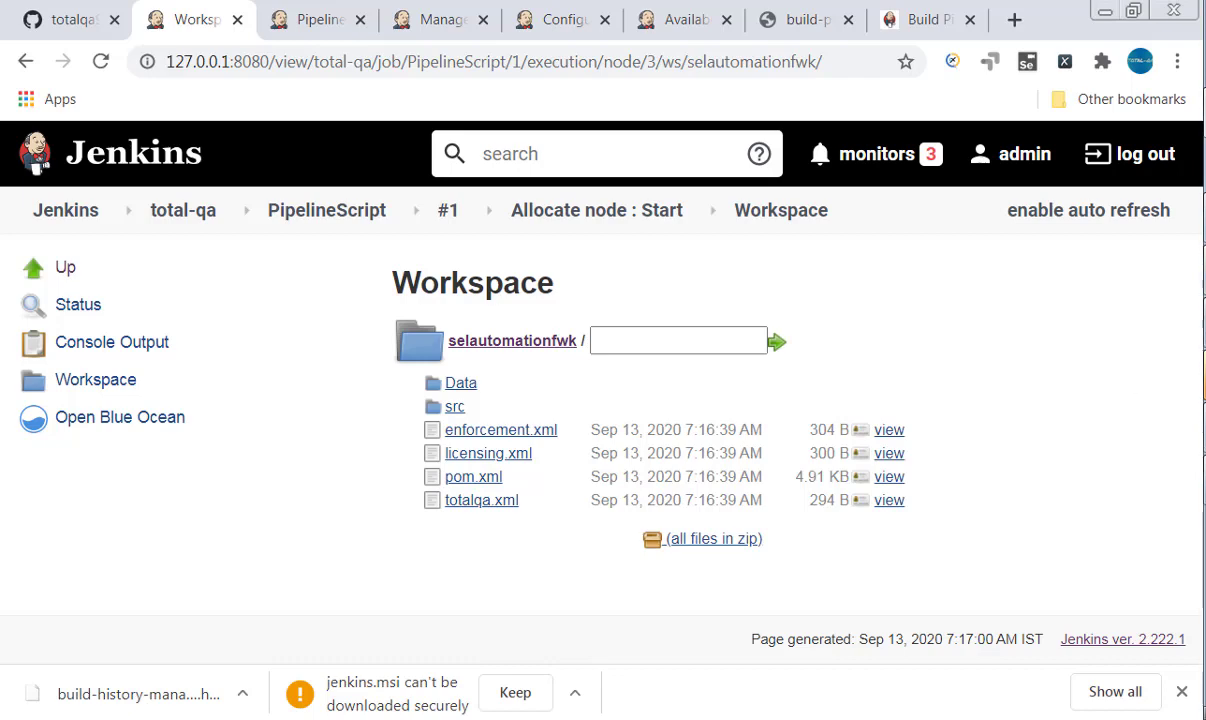
key(alt+Tab)
drag(230, 478, 32, 393)
click(248, 441)
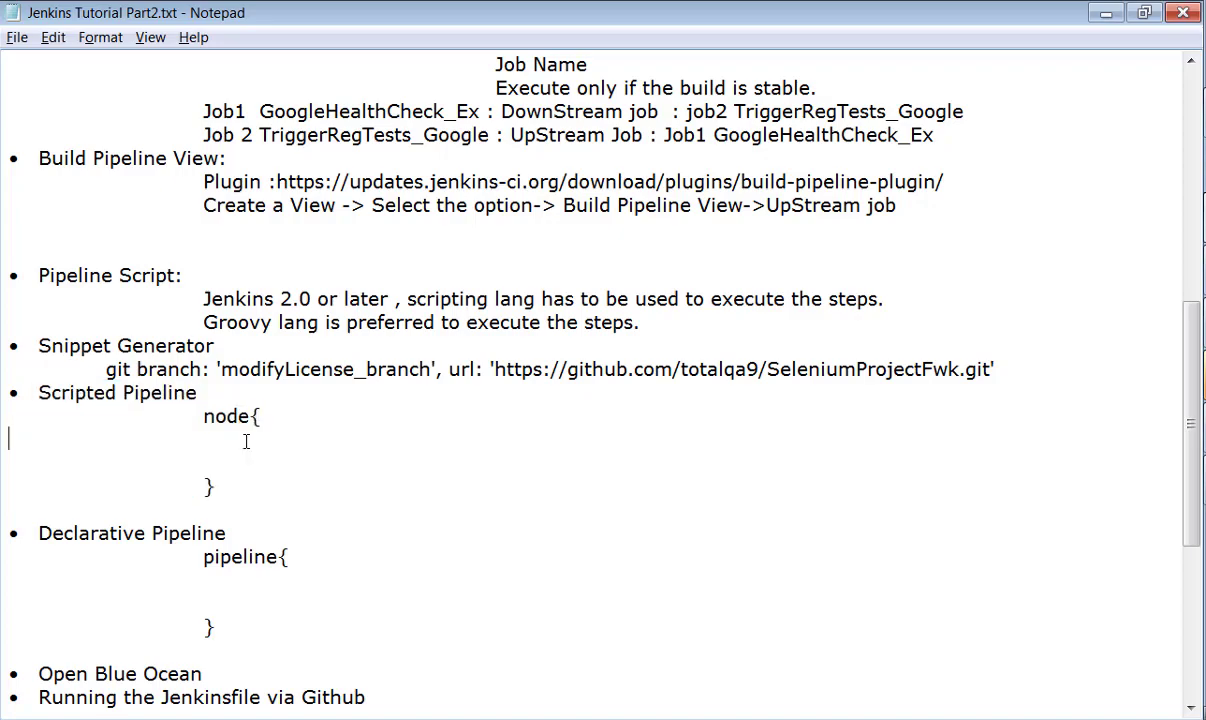
key(alt+Tab)
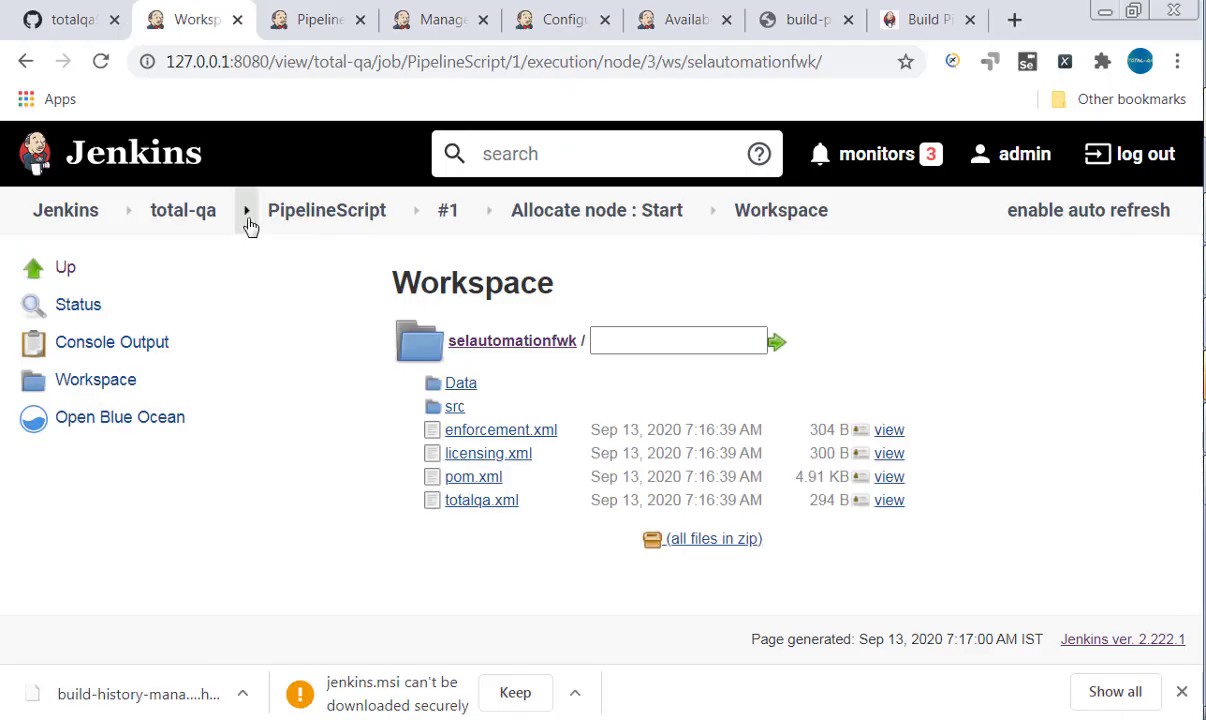
Copy the full script from the PipelineScript configuration and paste it over the empty node block under Scripted Pipeline in the Notepad notes
click(330, 224)
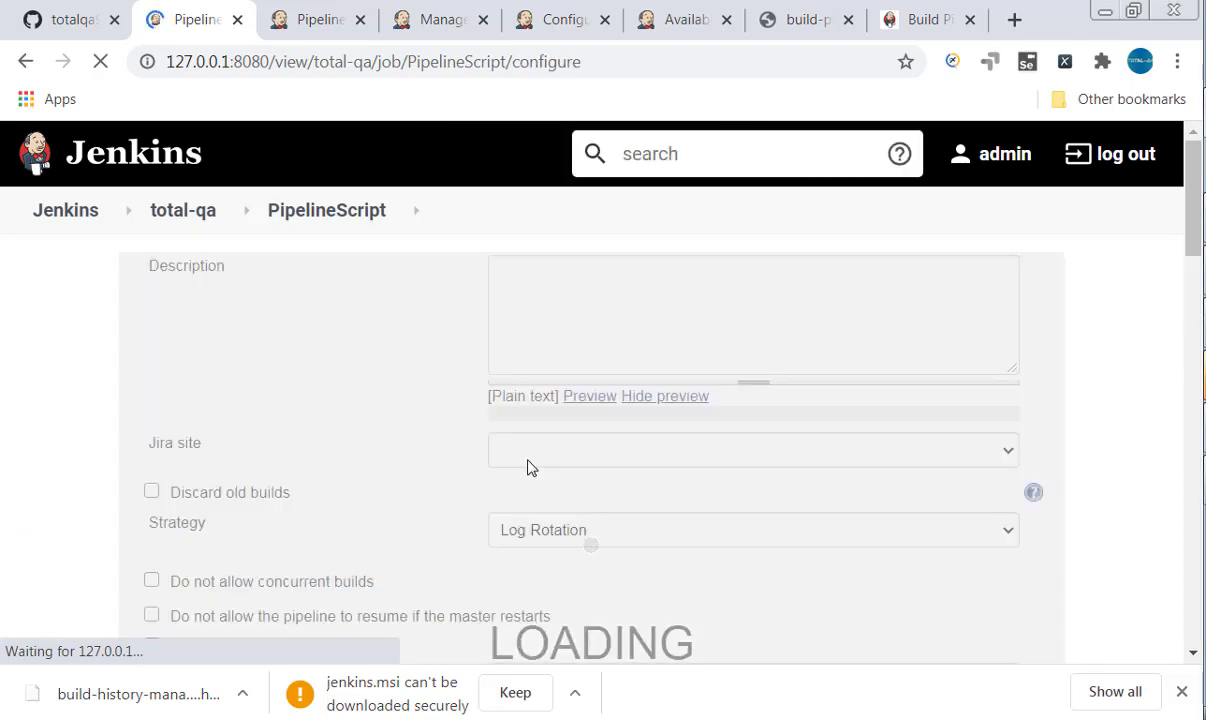
scroll(530, 468, down, 10)
scroll(530, 468, down, 10)
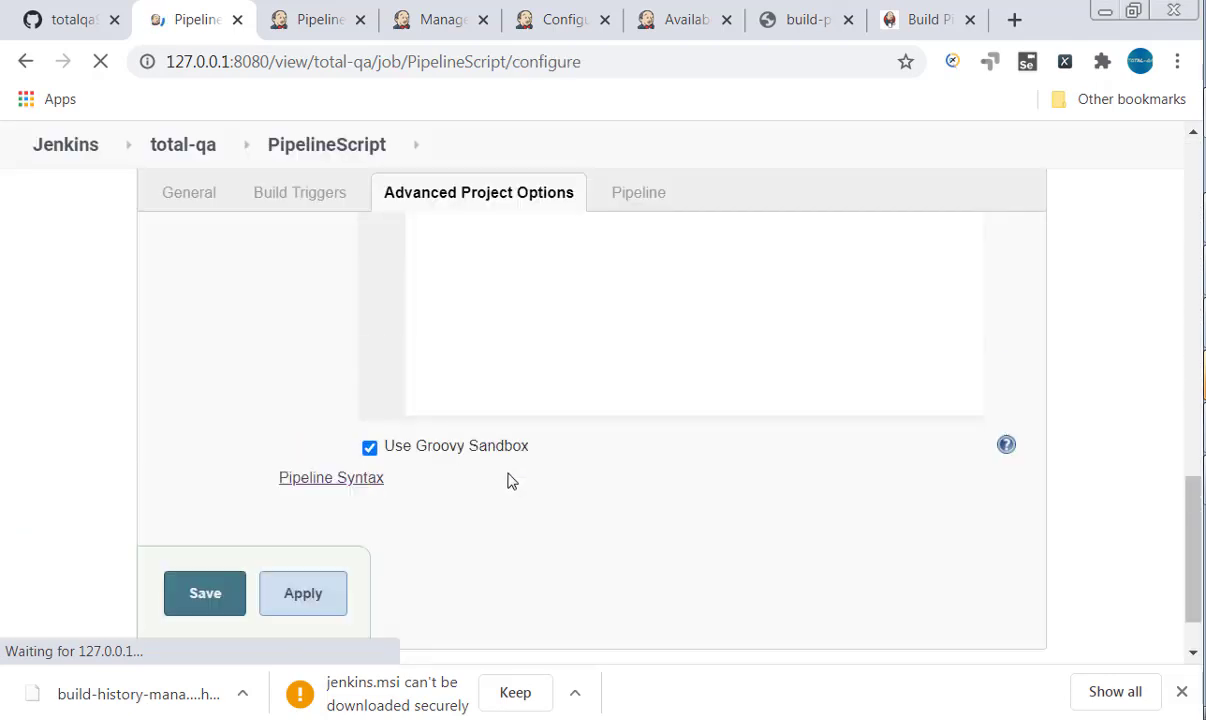
scroll(533, 393, up, 1)
drag(470, 405, 393, 250)
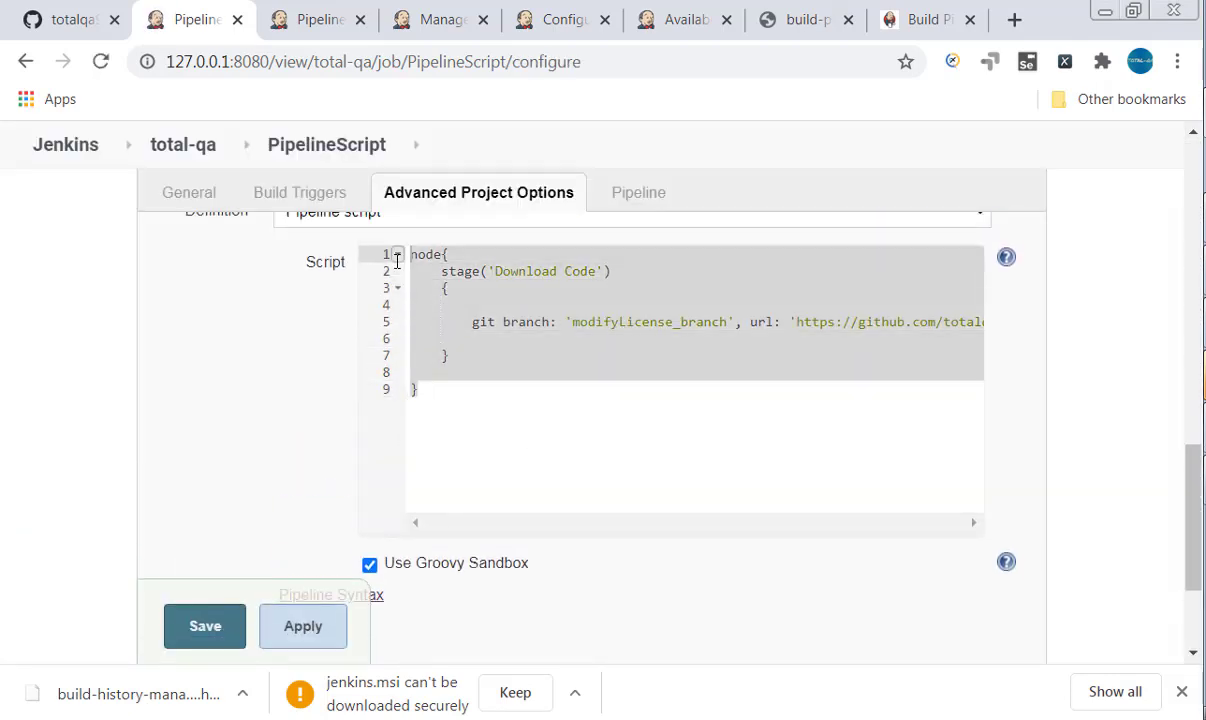
key(alt+Tab)
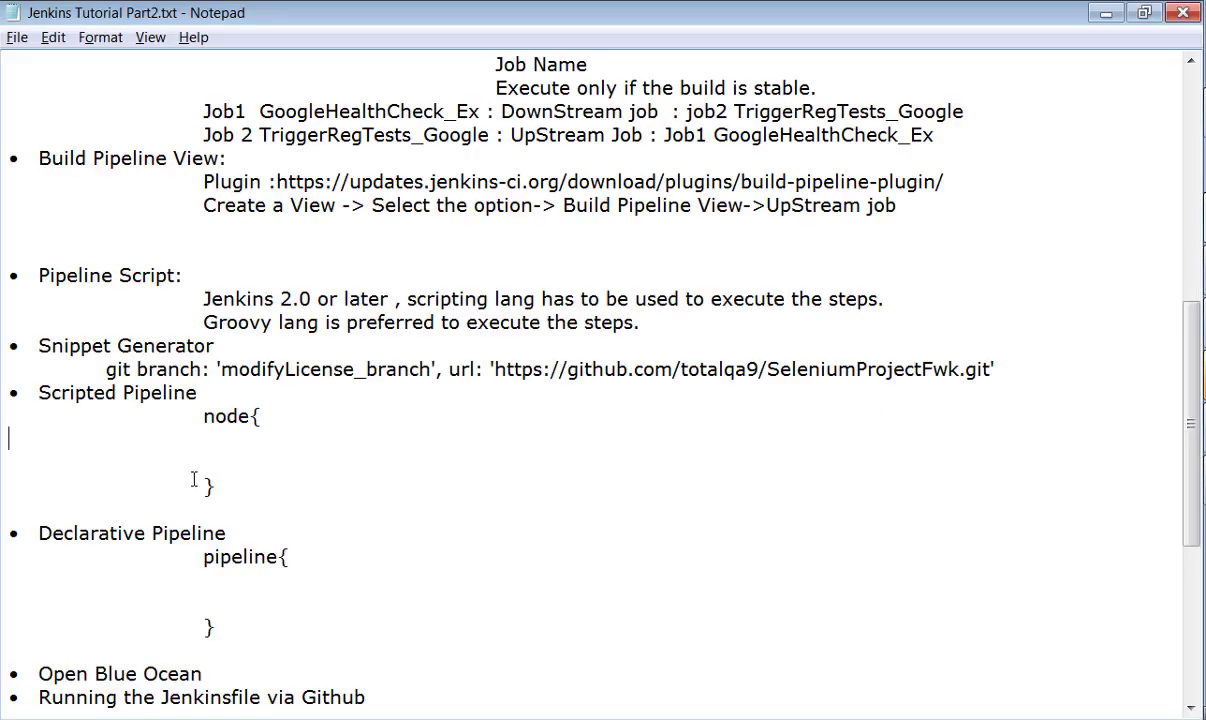
drag(215, 486, 202, 418)
text(node{ stage('Download Code') { git branch: 'modifyLicense_branch', url: 'https://github.com/totalqa9/SeleniumProjectFwk.git' }})
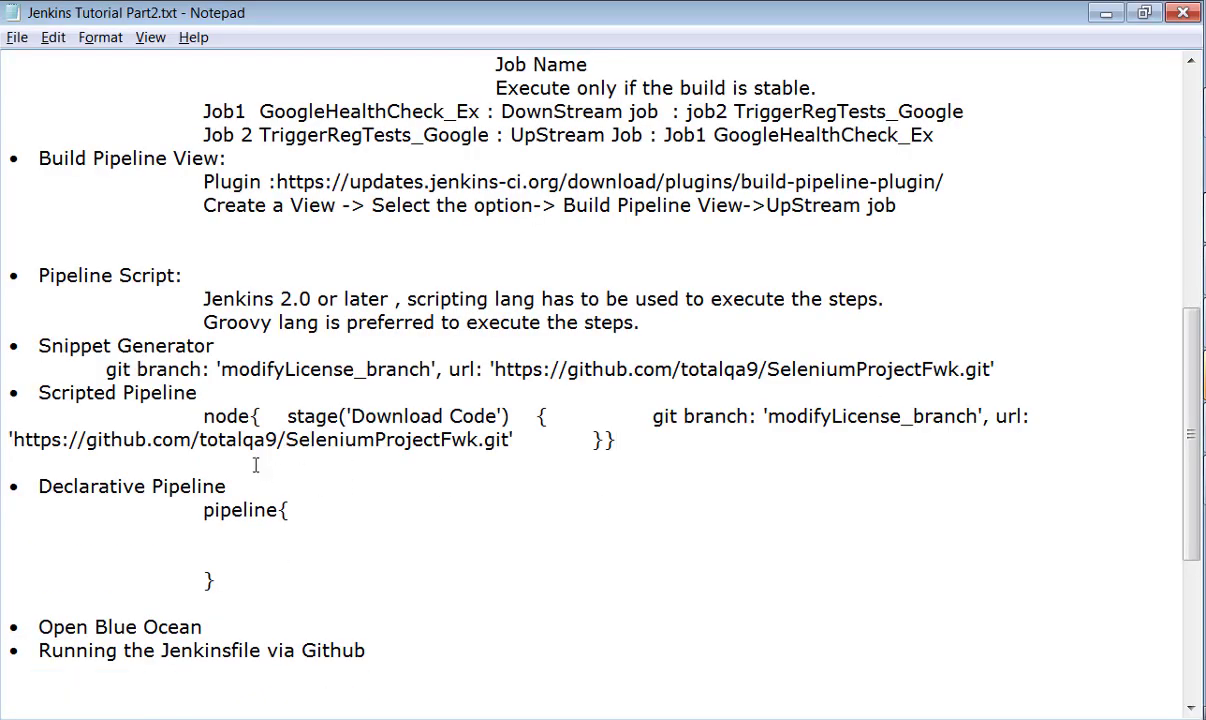
Put stage('Download Code') and its opening brace on separate indented lines below node{ in the notes
click(287, 418)
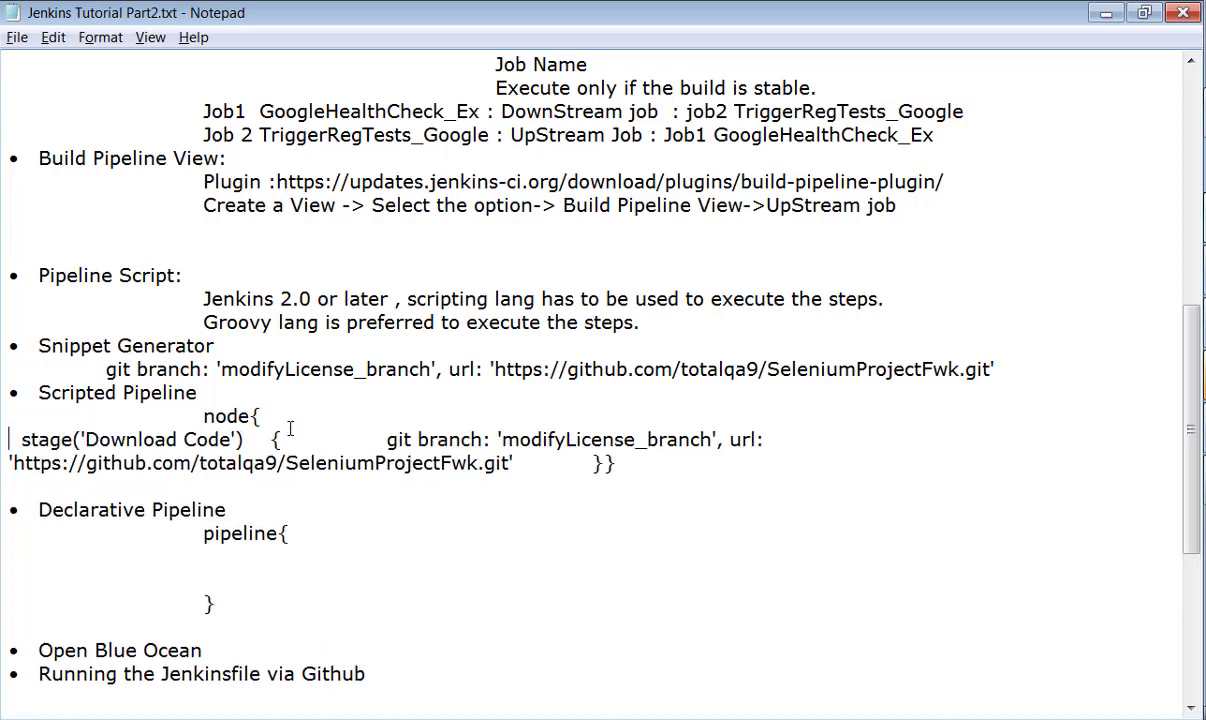
key(Return)
key(Tab)
key(Tab)
click(466, 440)
key(Return)
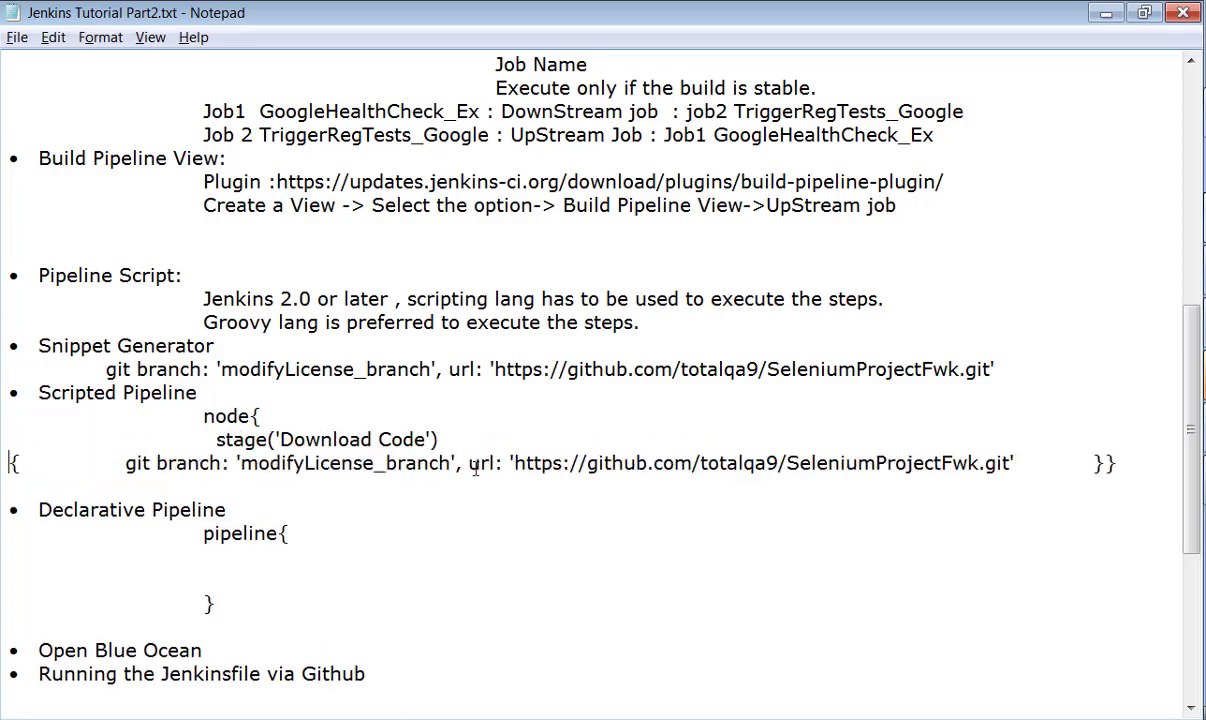
key(Tab)
key(Tab)
key(Tab)
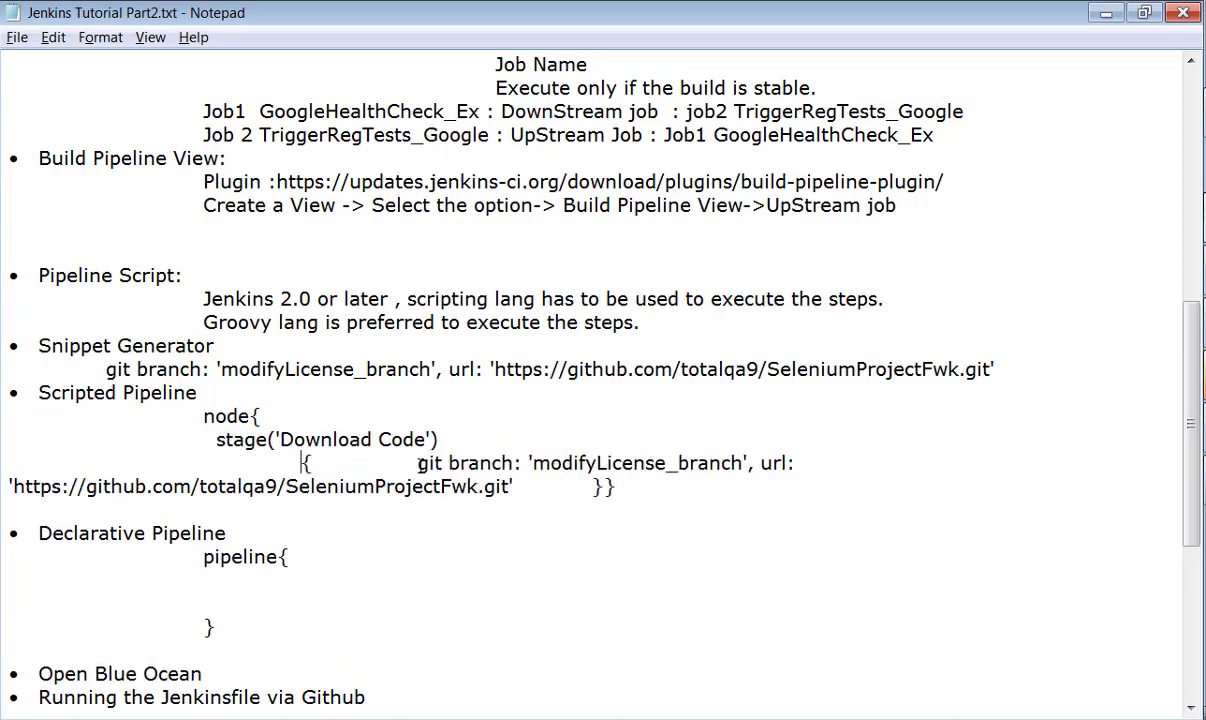
Move the git branch command onto its own line, indented deeper than the stage's opening brace
click(417, 463)
key(Return)
key(Tab)
key(Tab)
key(Tab)
key(Tab)
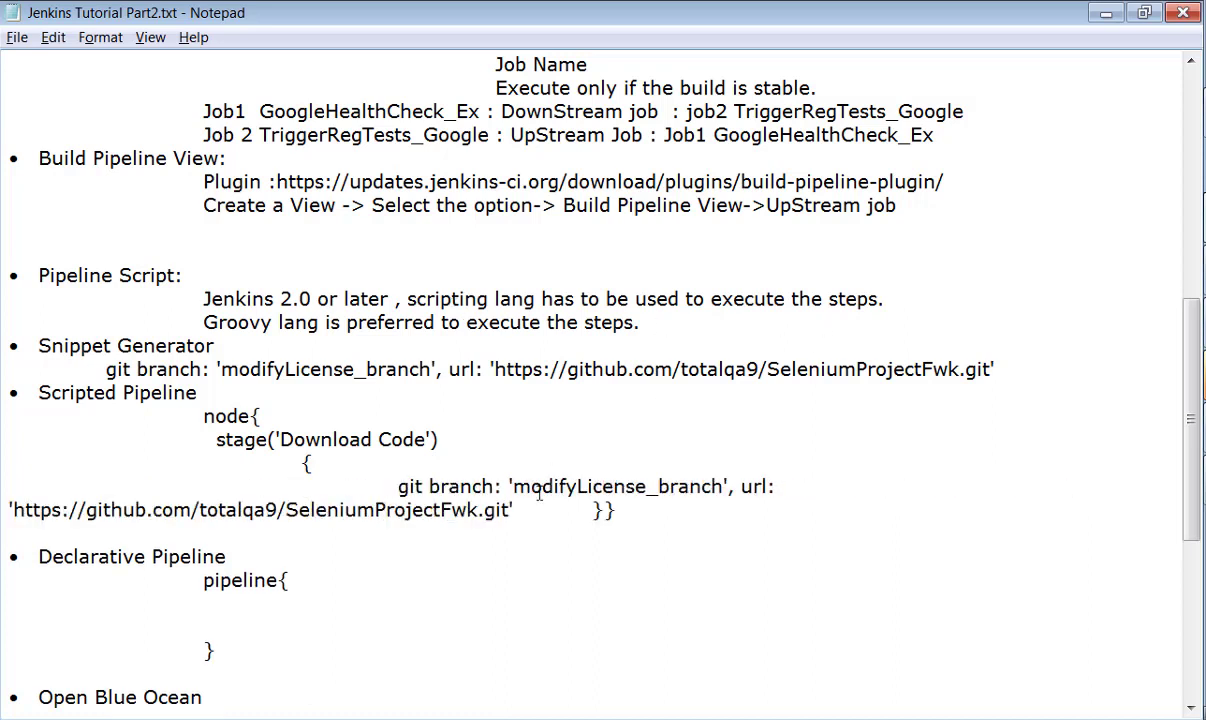
Split the two closing braces onto separate lines, indented to match the stage and node blocks in the notes
click(591, 510)
key(Return)
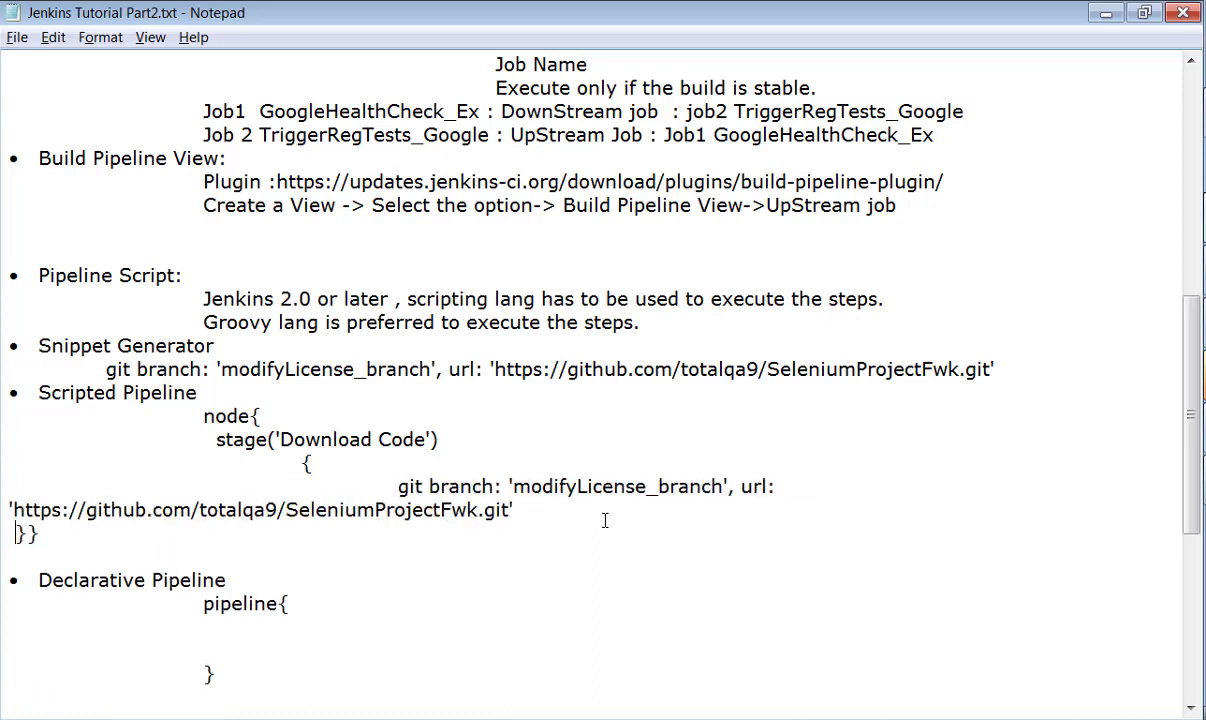
key(Return)
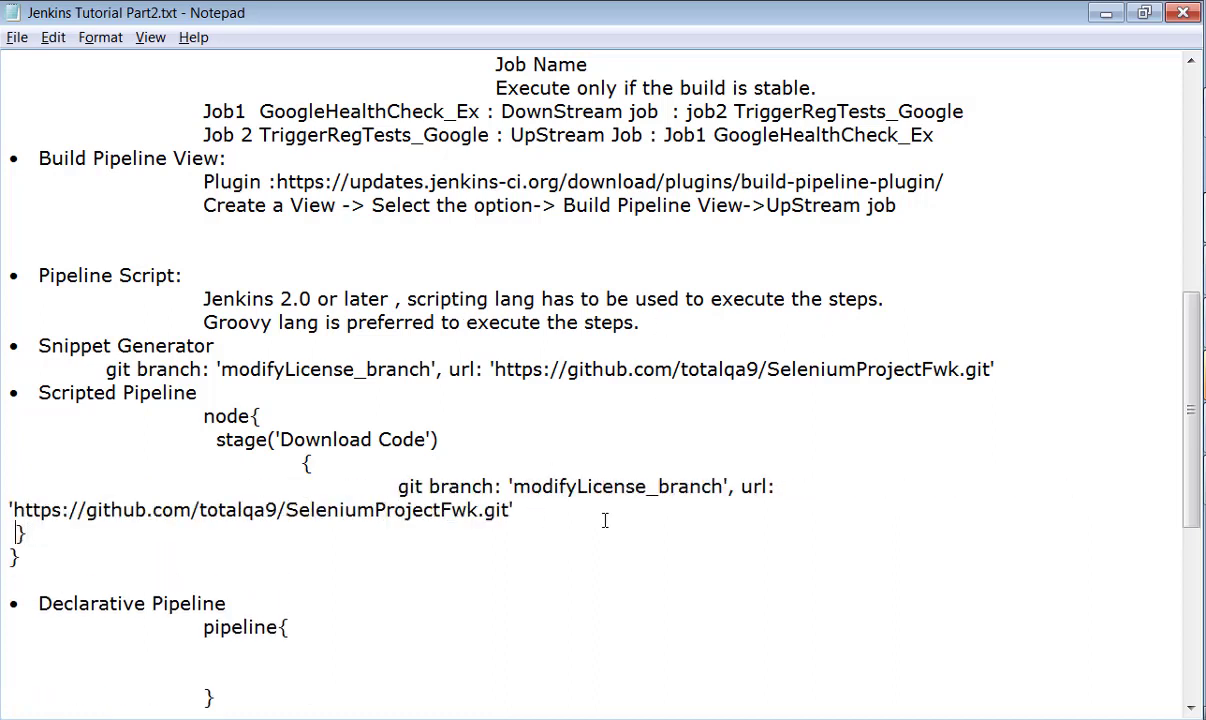
key(Tab)
key(Tab)
key(Tab)
key(Tab)
key(Tab)
key(Tab)
key(BackSpace)
Copy the empty pipeline block under Declarative Pipeline in the notes and replace the whole Jenkins job script with it
scroll(632, 538, down, 4)
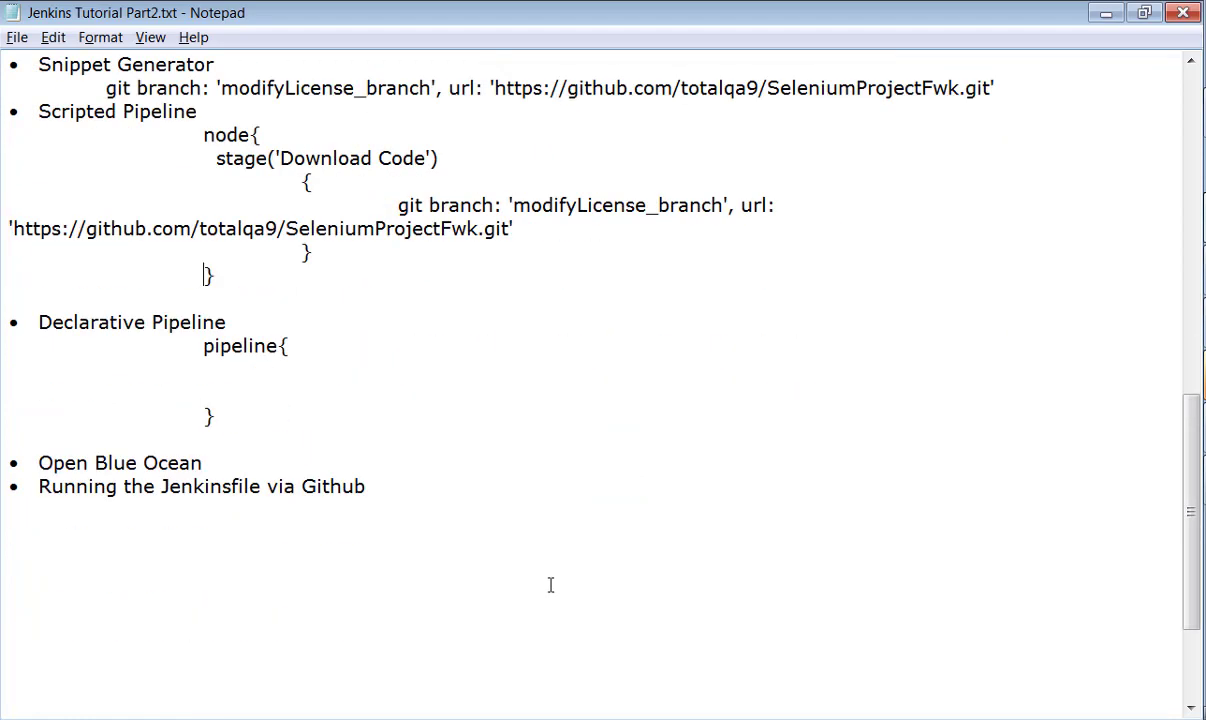
drag(237, 417, 185, 335)
key(ctrl+c)
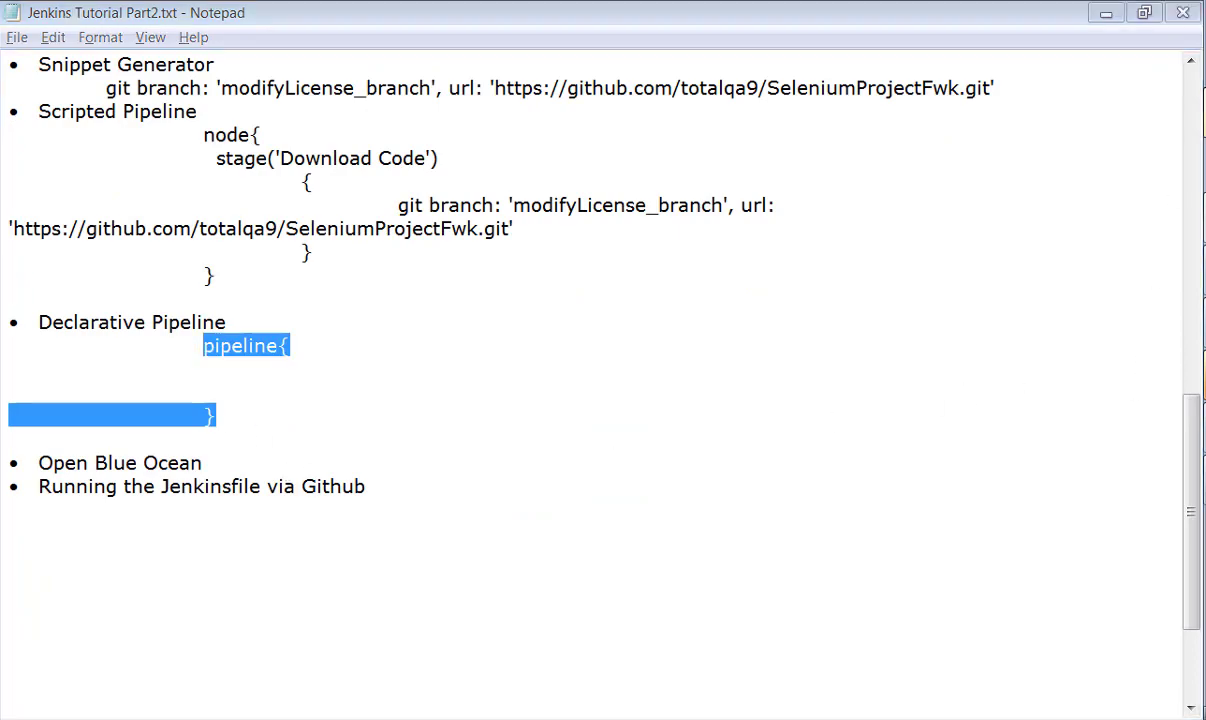
key(alt+Tab)
drag(442, 389, 388, 256)
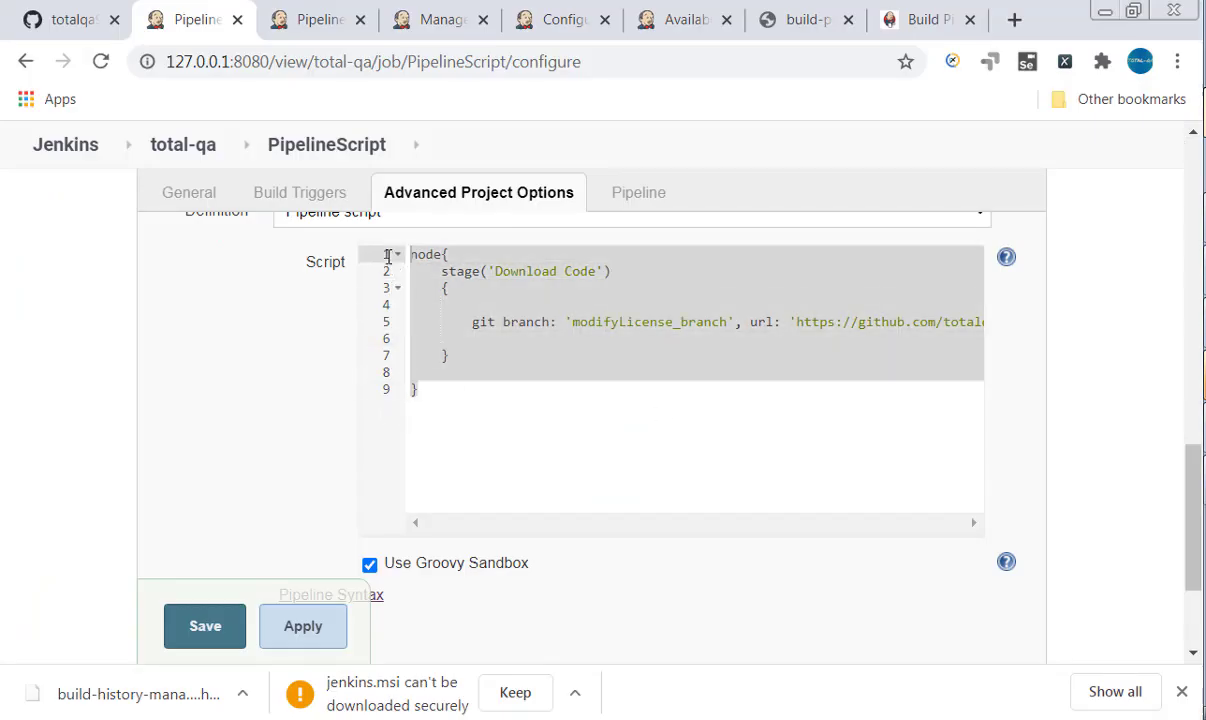
key(ctrl+v)
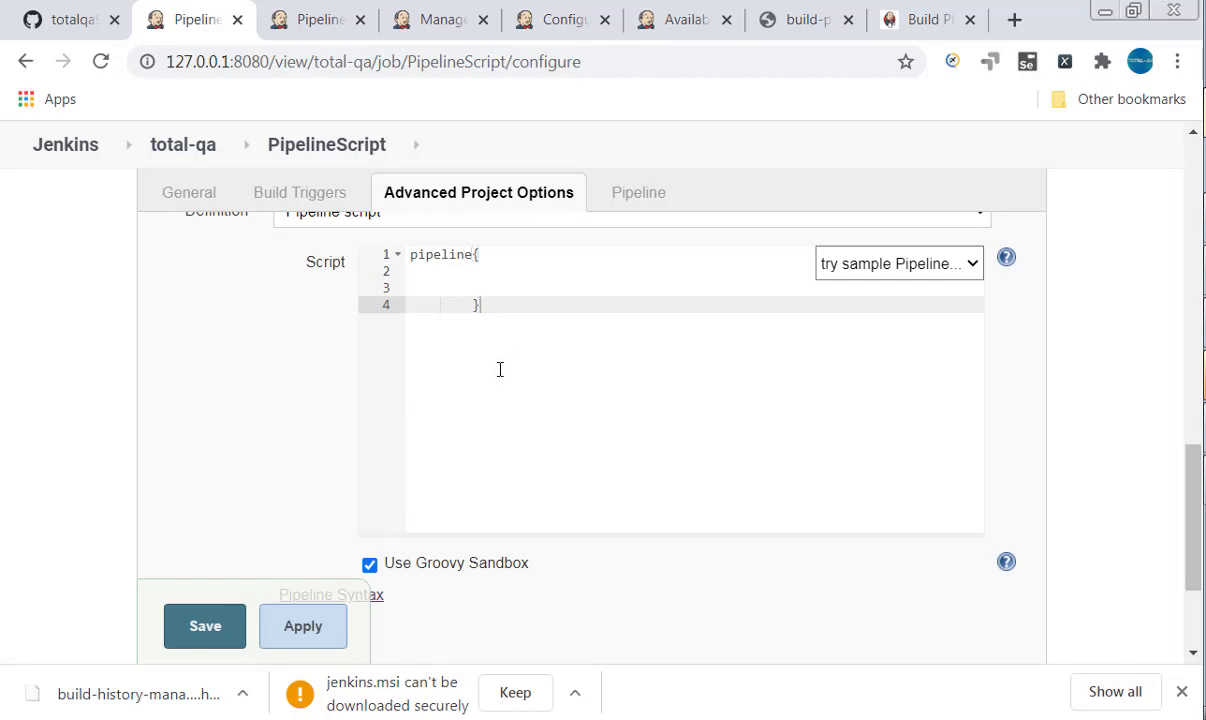
Add an indented line 'agent any' directly below pipeline{ in the Jenkins script
click(511, 255)
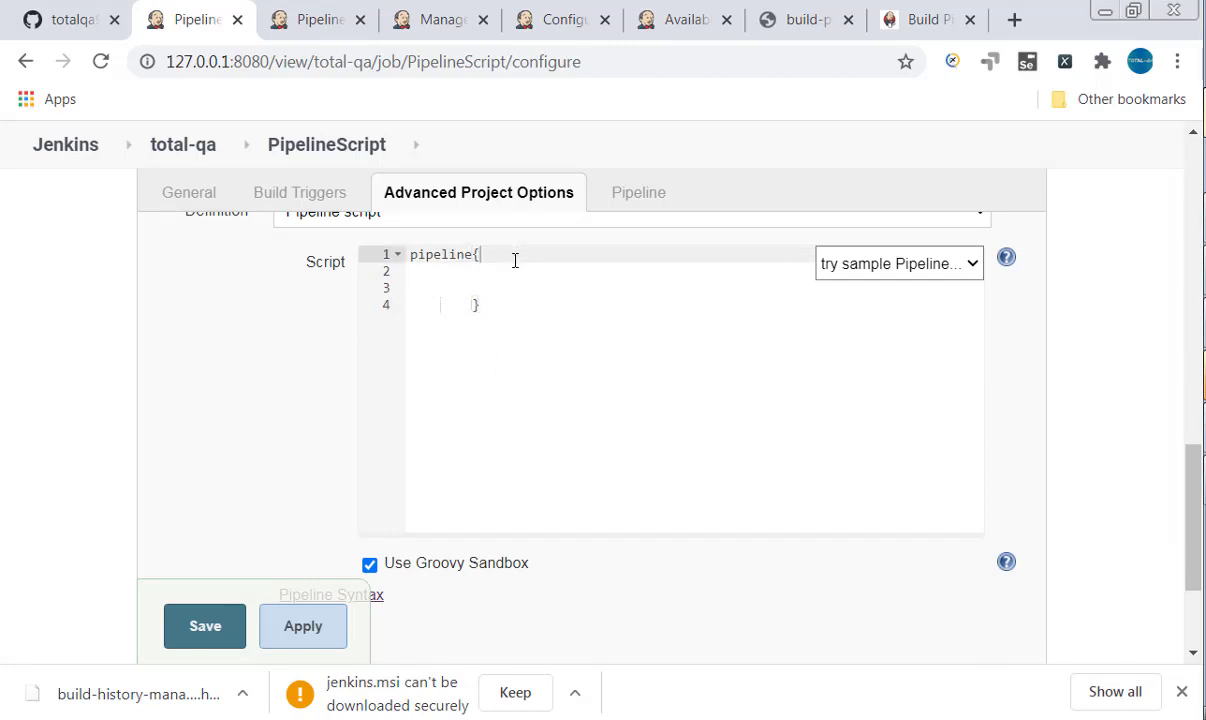
key(Return)
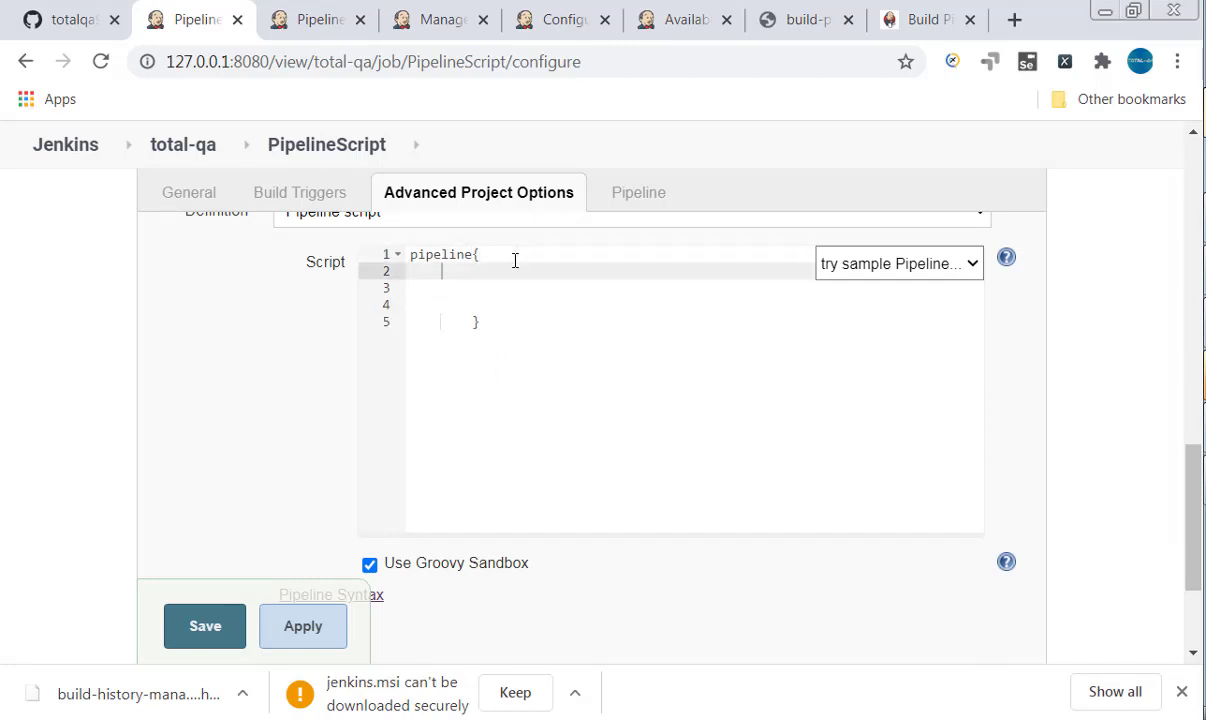
text(age)
text(one)
text(any)
Move the pipeline block's closing brace back to the start of its line and remove one spare blank line
key(Down)
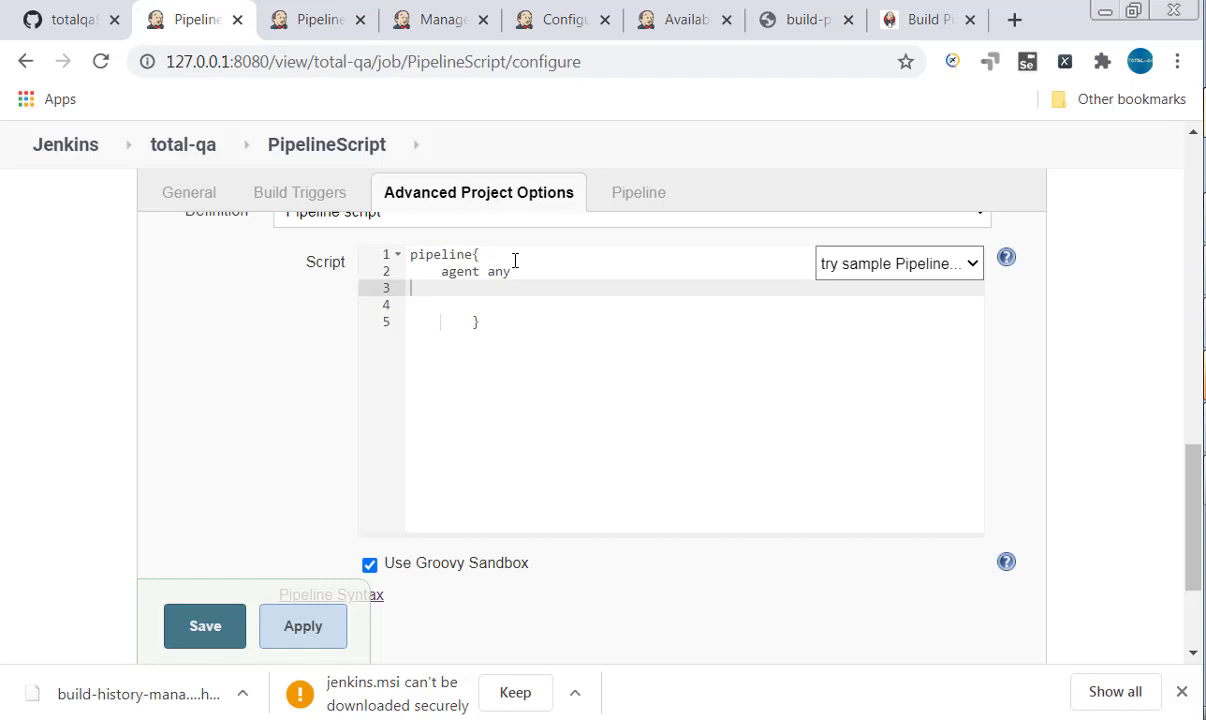
key(Down)
key(Down)
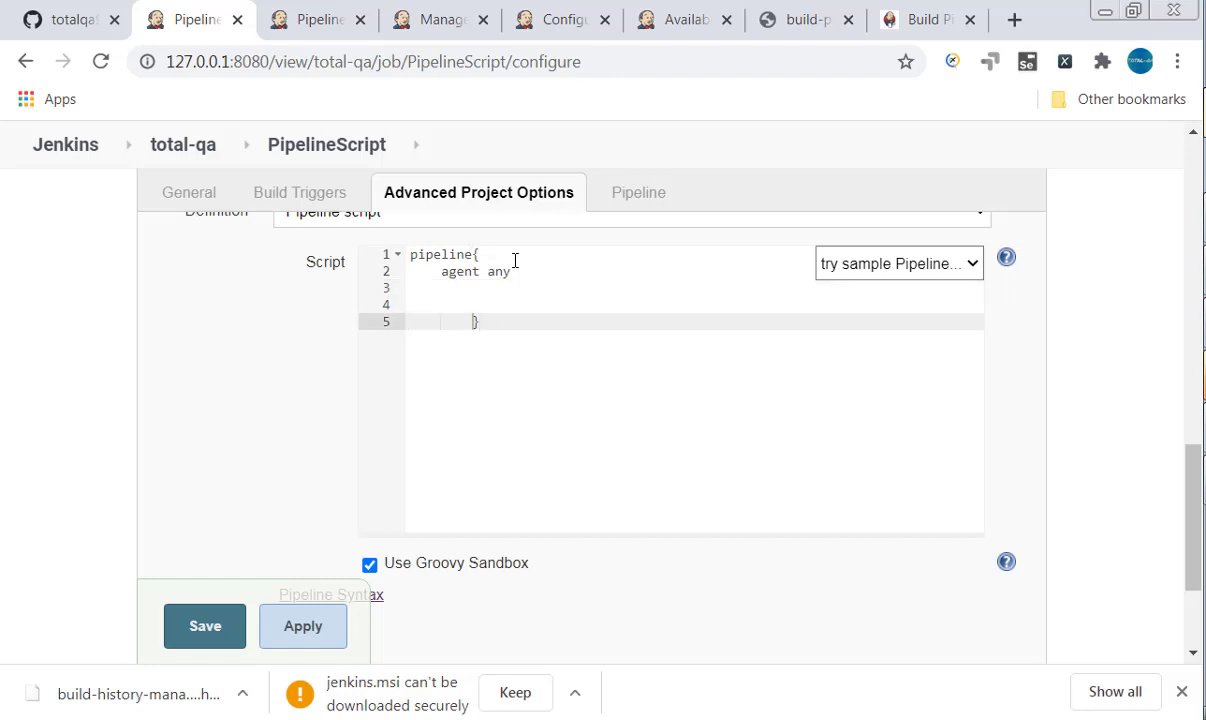
key(BackSpace)
key(BackSpace)
key(BackSpace)
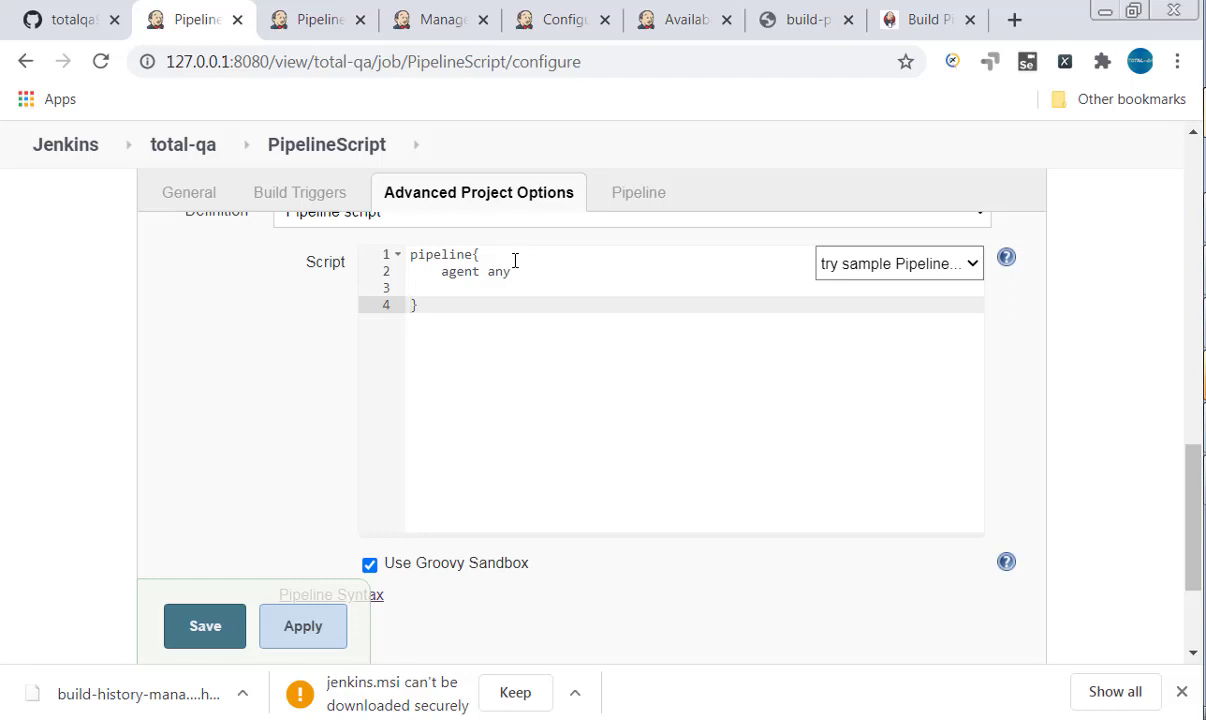
Add a stages{ } block with empty lines inside it below 'agent any'
key(Up)
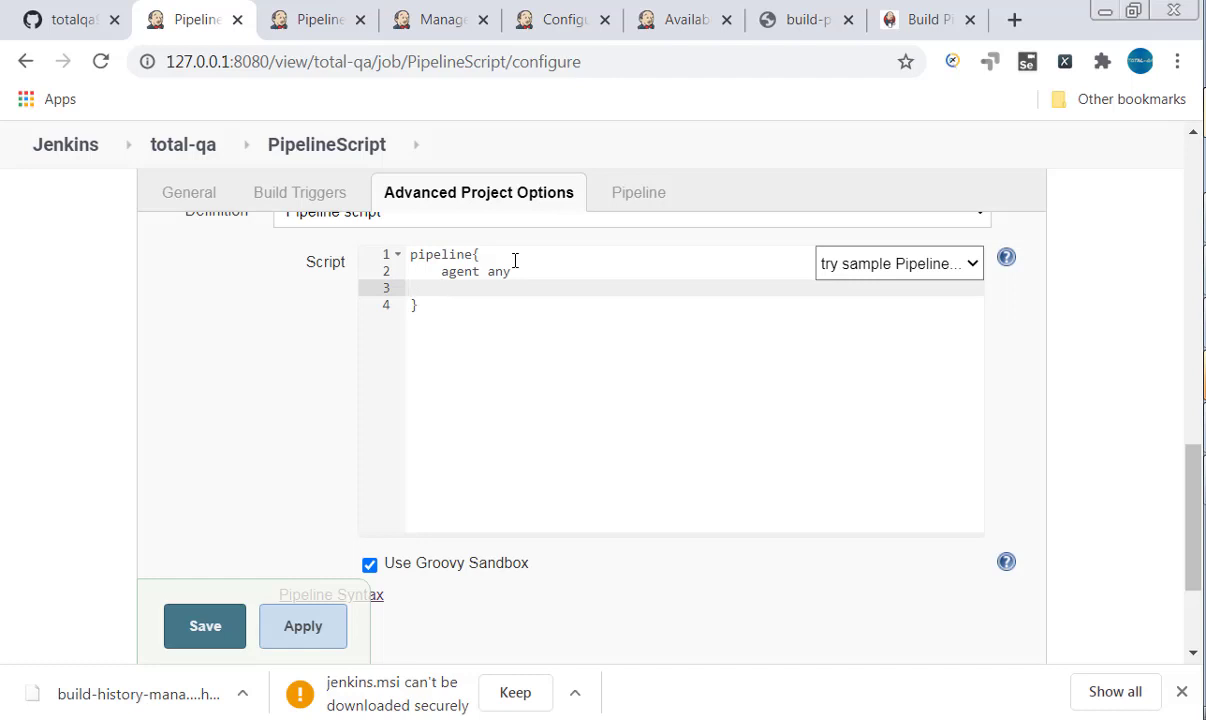
text(stages{)
key(Return)
key(Return)
key(Return)
key(Up)
Add stage('Download Code') inside the stages block, followed by its own pair of braces with empty lines between
text(sta)
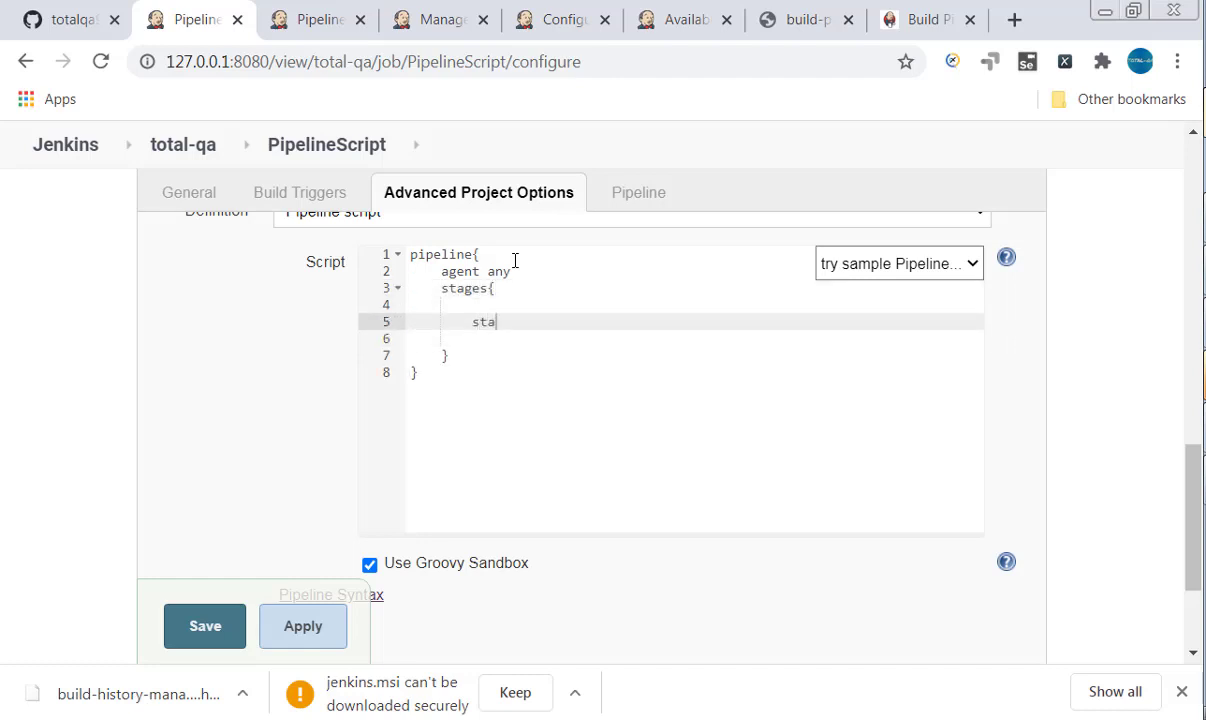
text(ge('Download Cod)
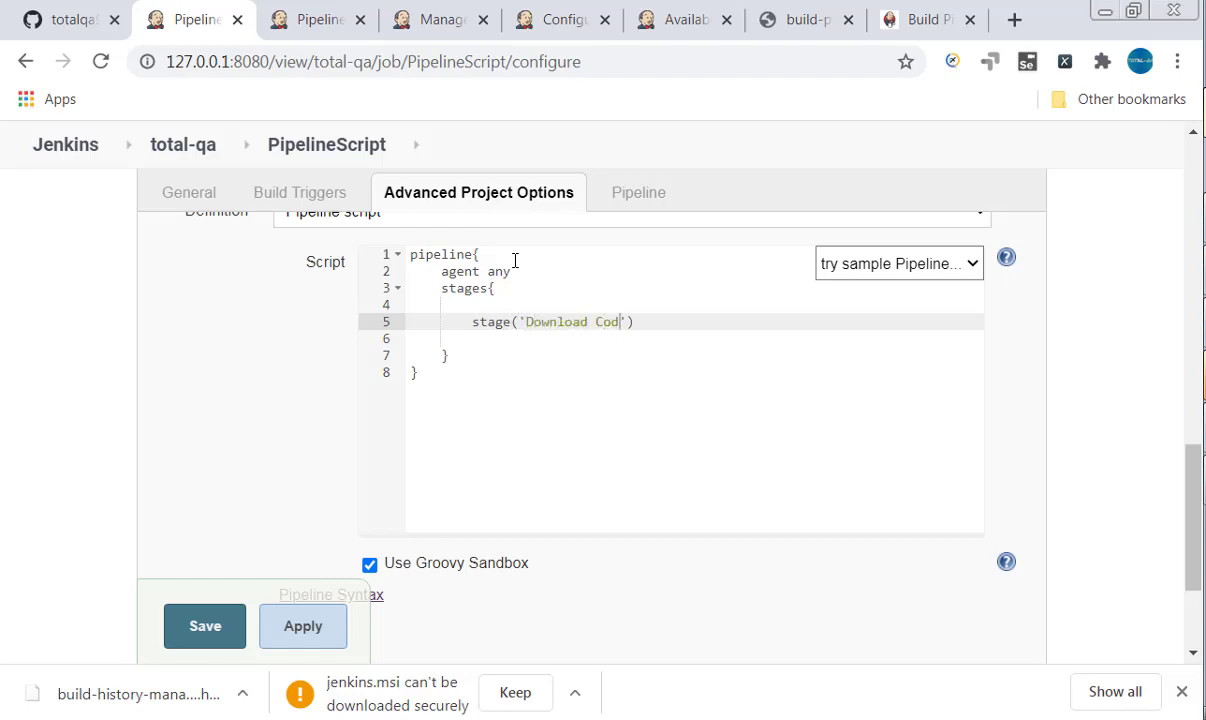
text(e)
key(End)
key(Return)
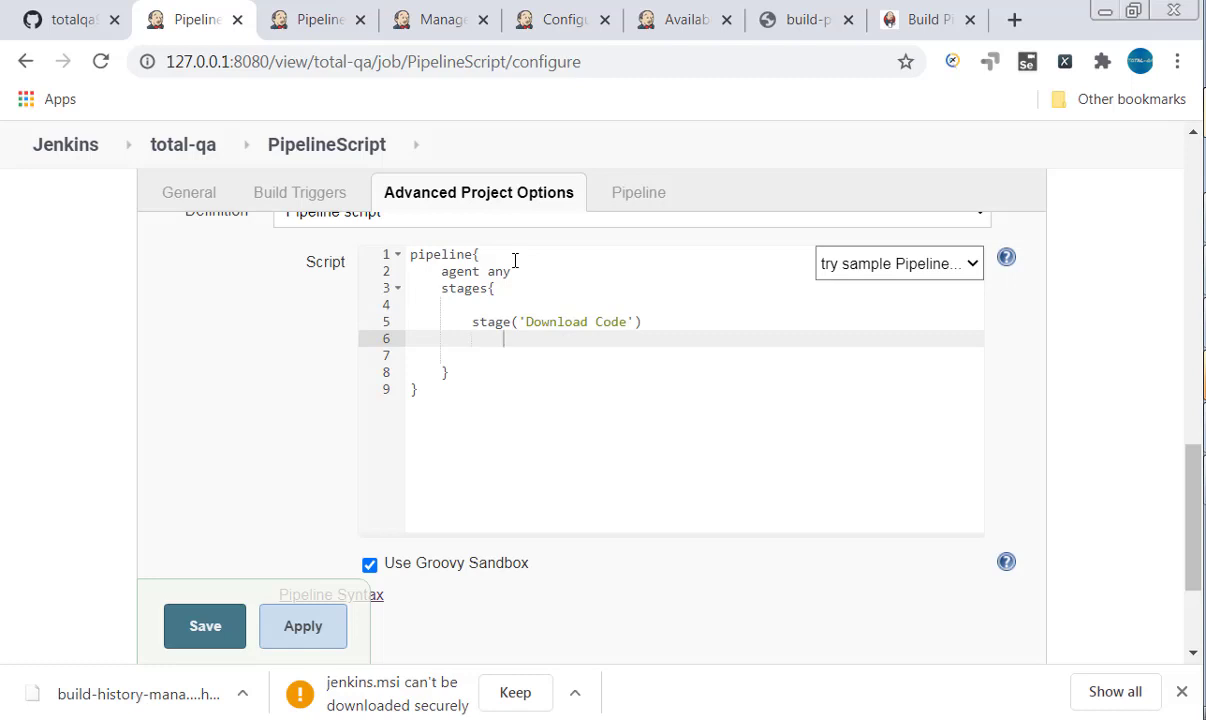
key(Return)
key(Return)
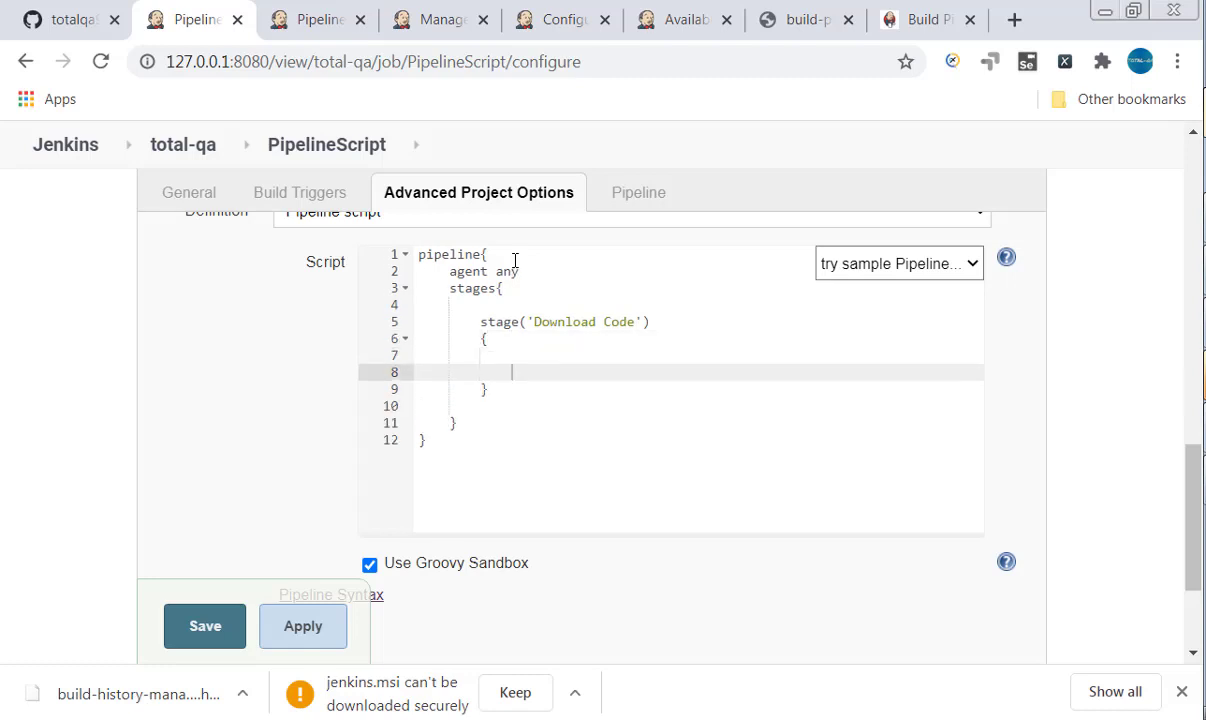
Add a steps block inside the Download Code stage, placing its opening brace on a separate line
key(Up)
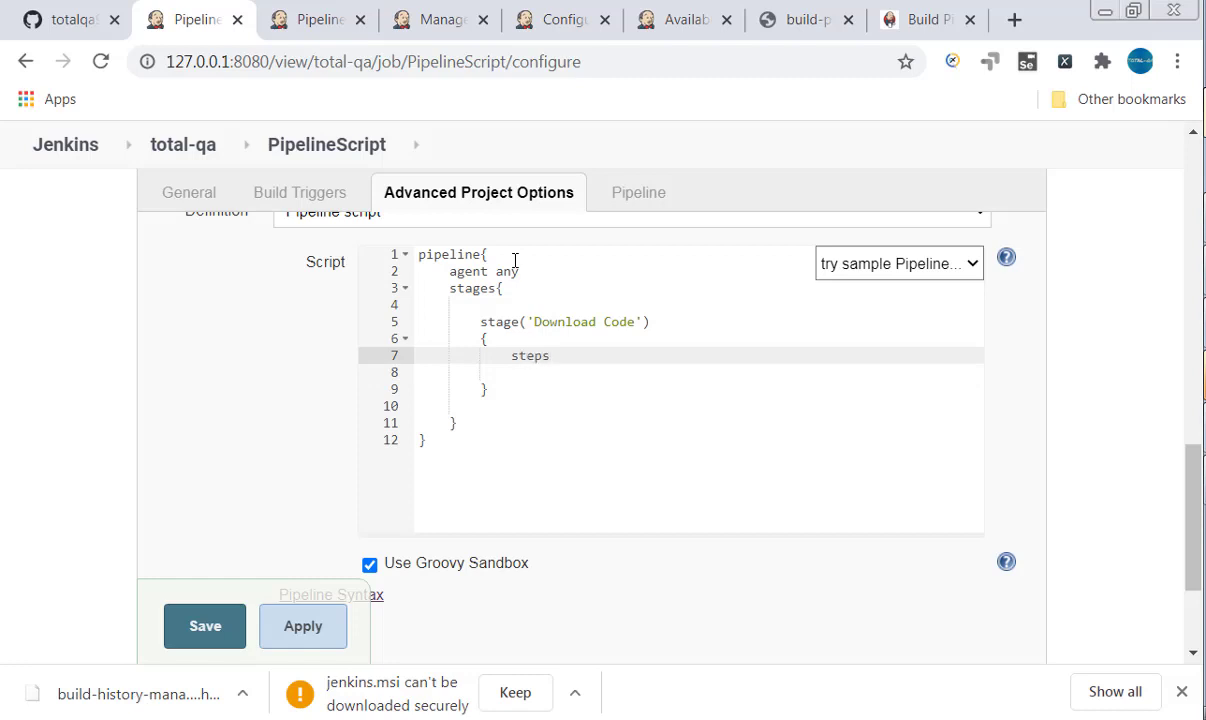
text({)
key(Return)
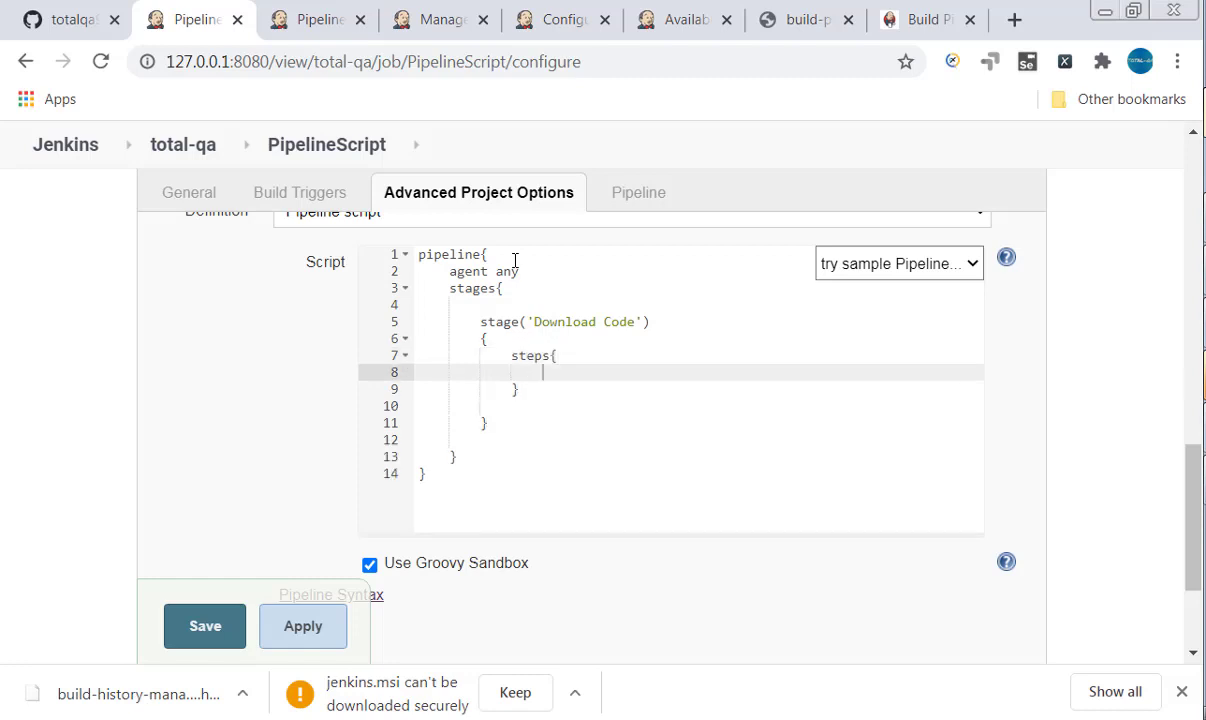
key(Return)
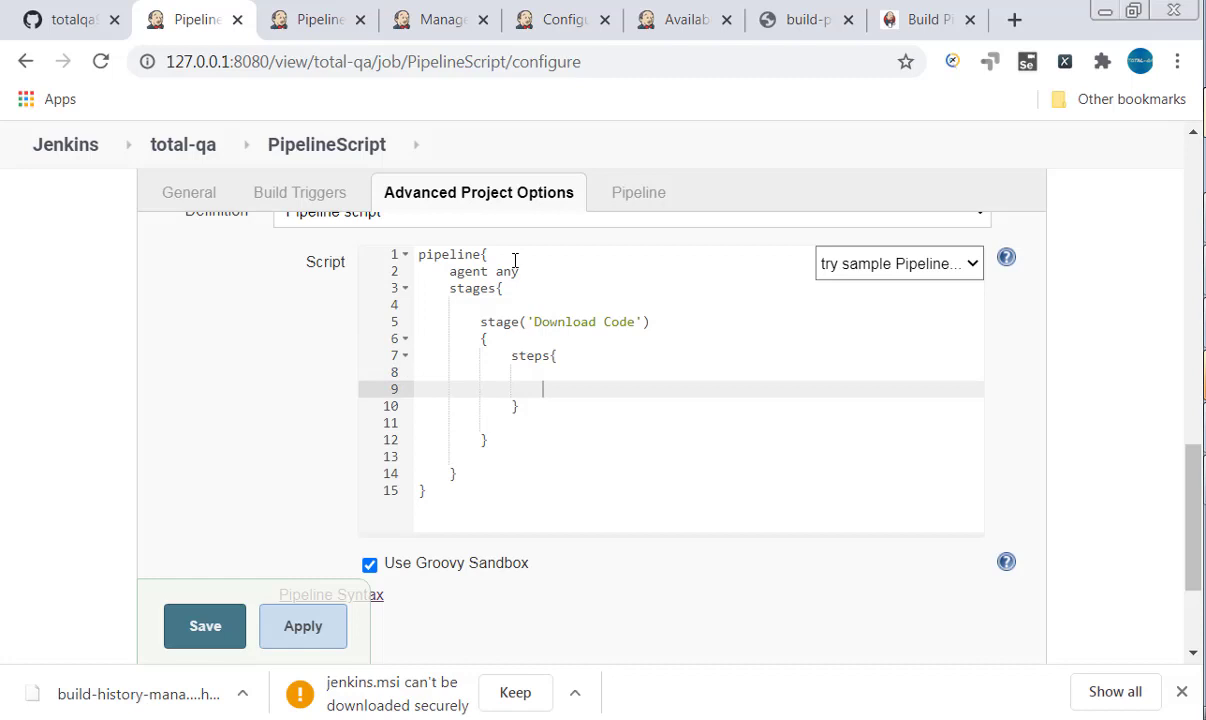
click(553, 358)
key(Return)
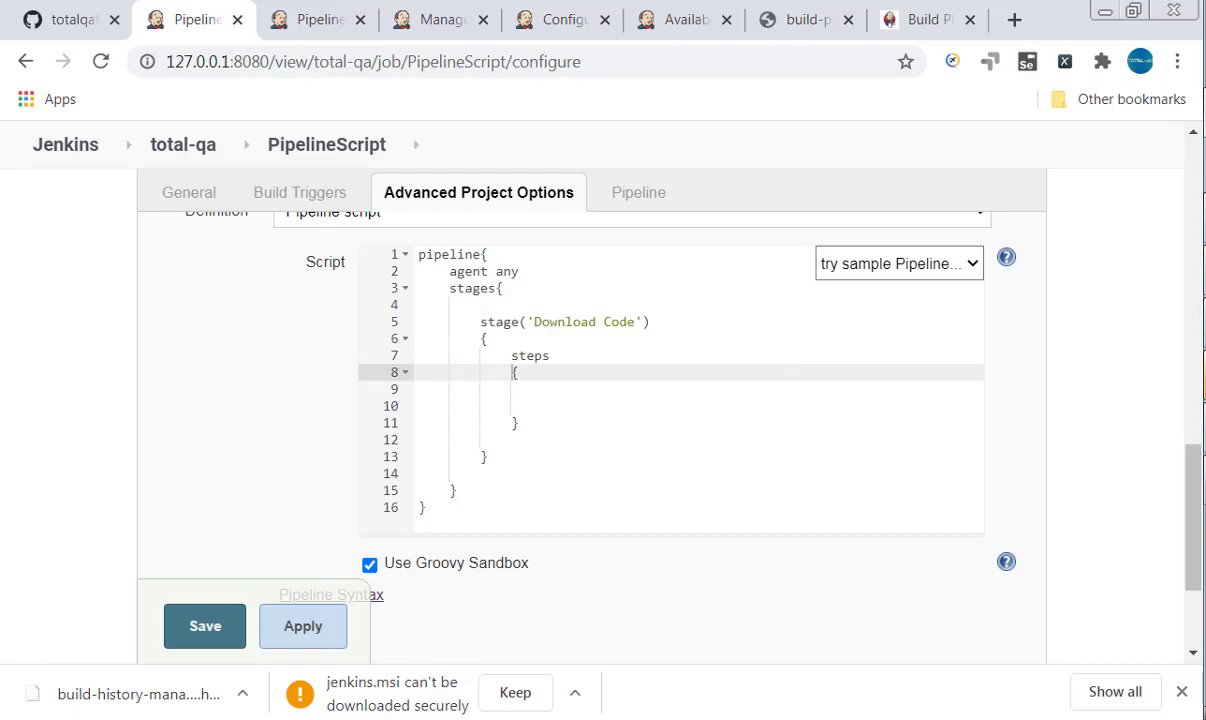
Copy the git branch command from the Scripted Pipeline notes in Notepad and paste it inside the steps block of the Jenkins script
key(alt+Tab)
click(198, 335)
drag(398, 205, 526, 237)
key(alt+Tab)
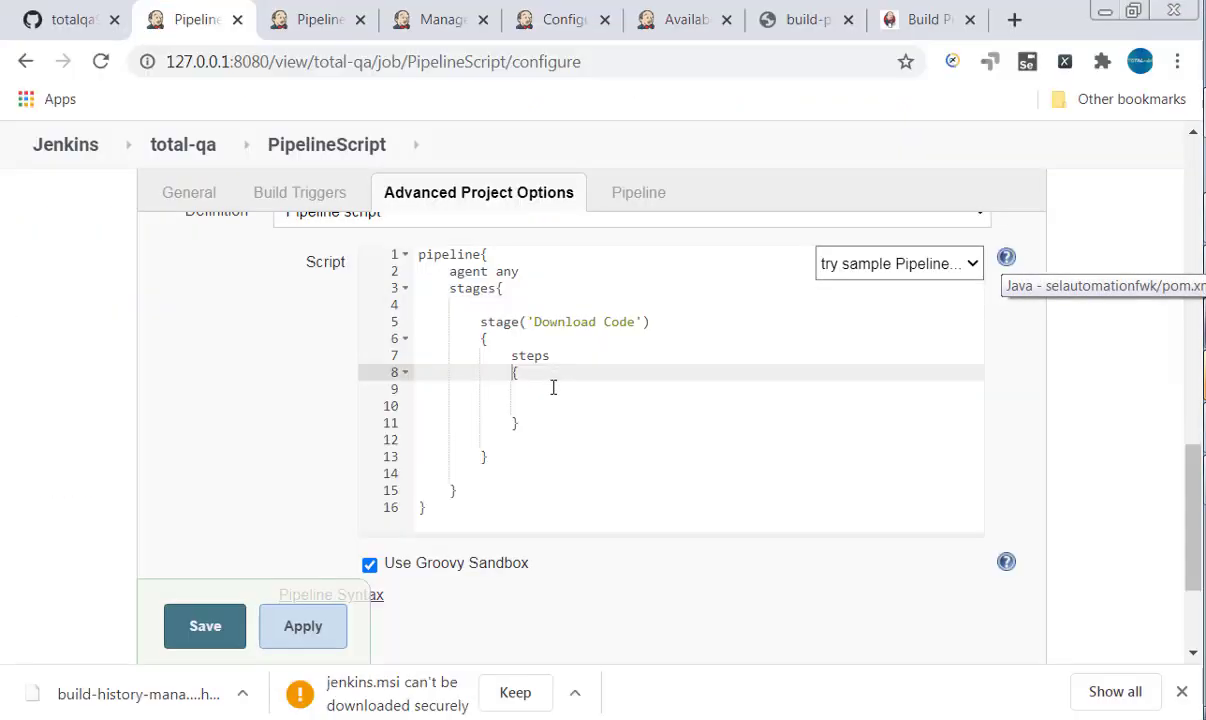
click(541, 400)
key(ctrl+v)
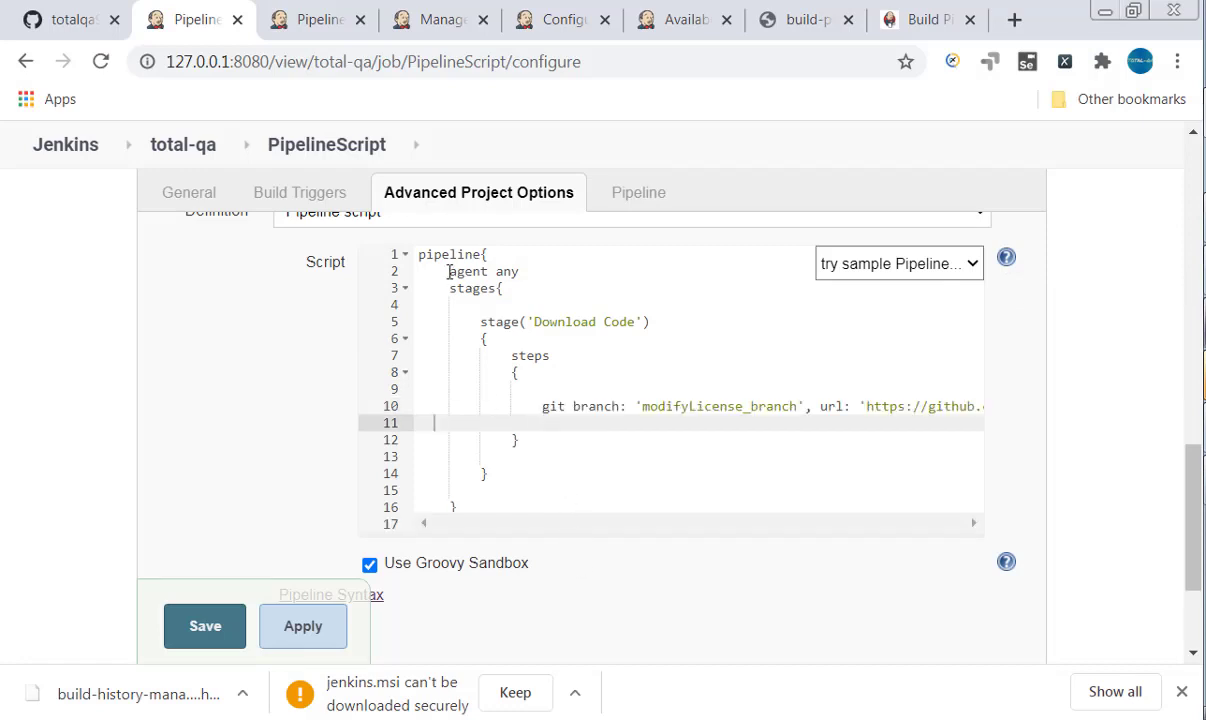
drag(449, 271, 543, 271)
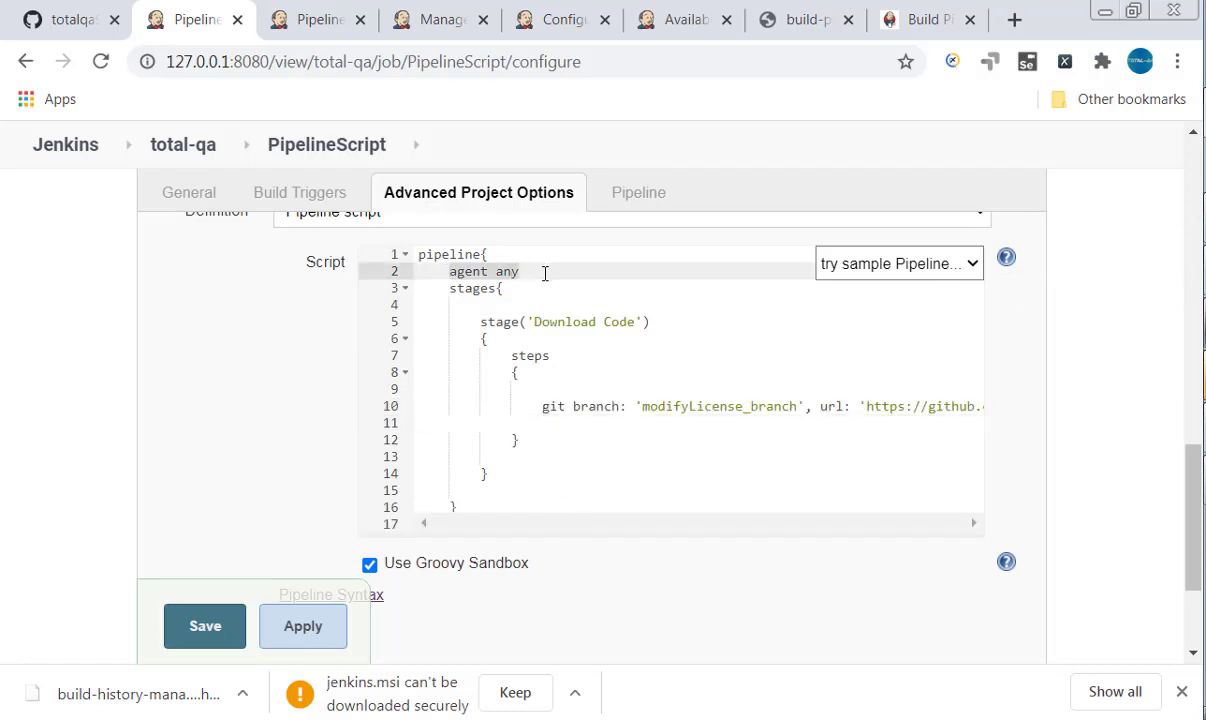
click(486, 289)
double_click(487, 322)
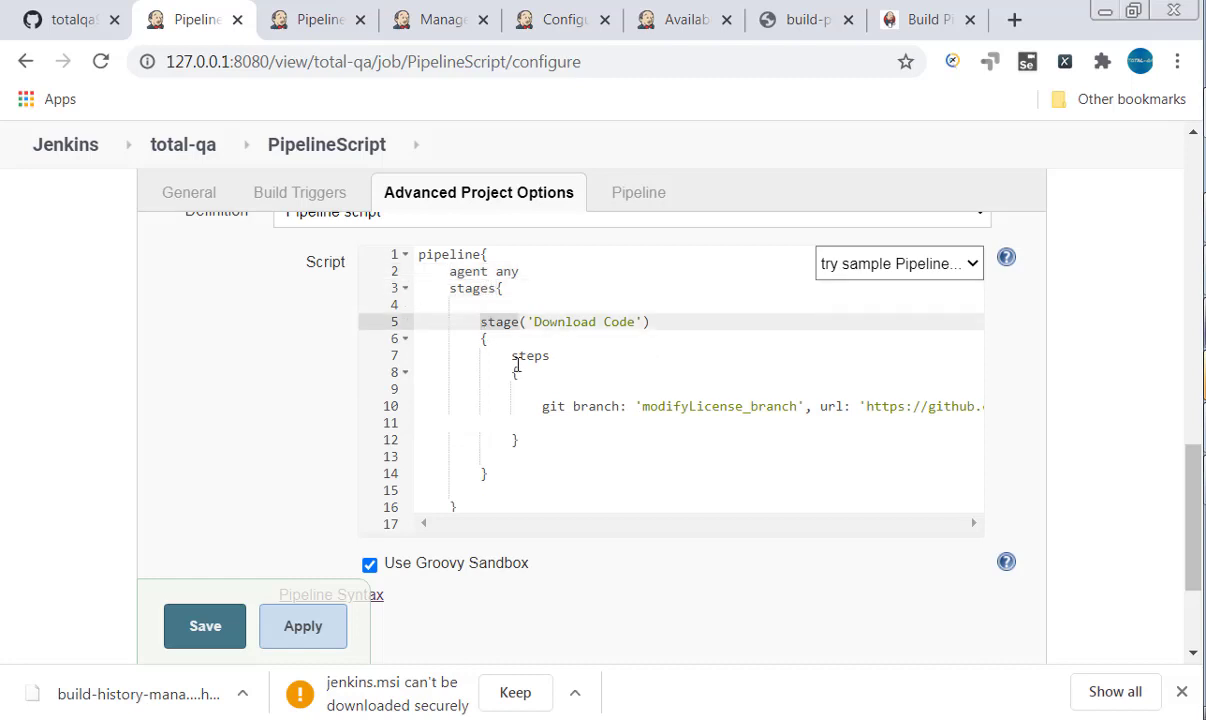
double_click(515, 357)
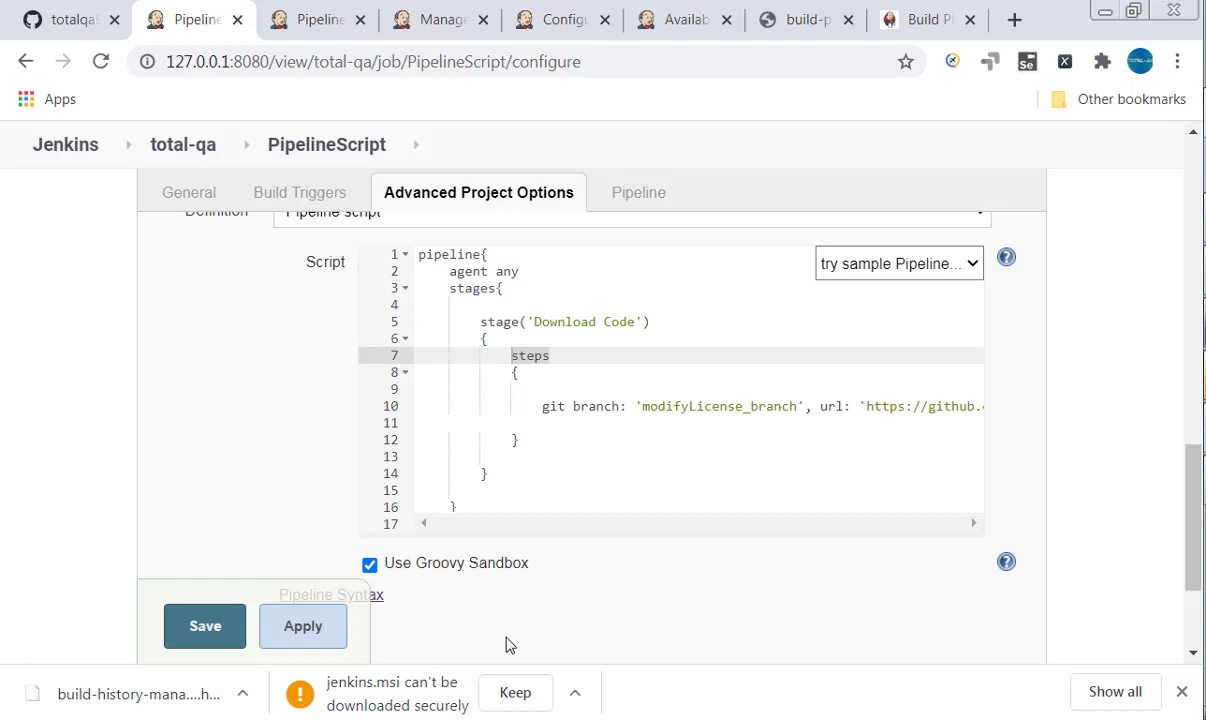
Save the declarative pipeline script and start a new build of the PipelineScript job
click(308, 630)
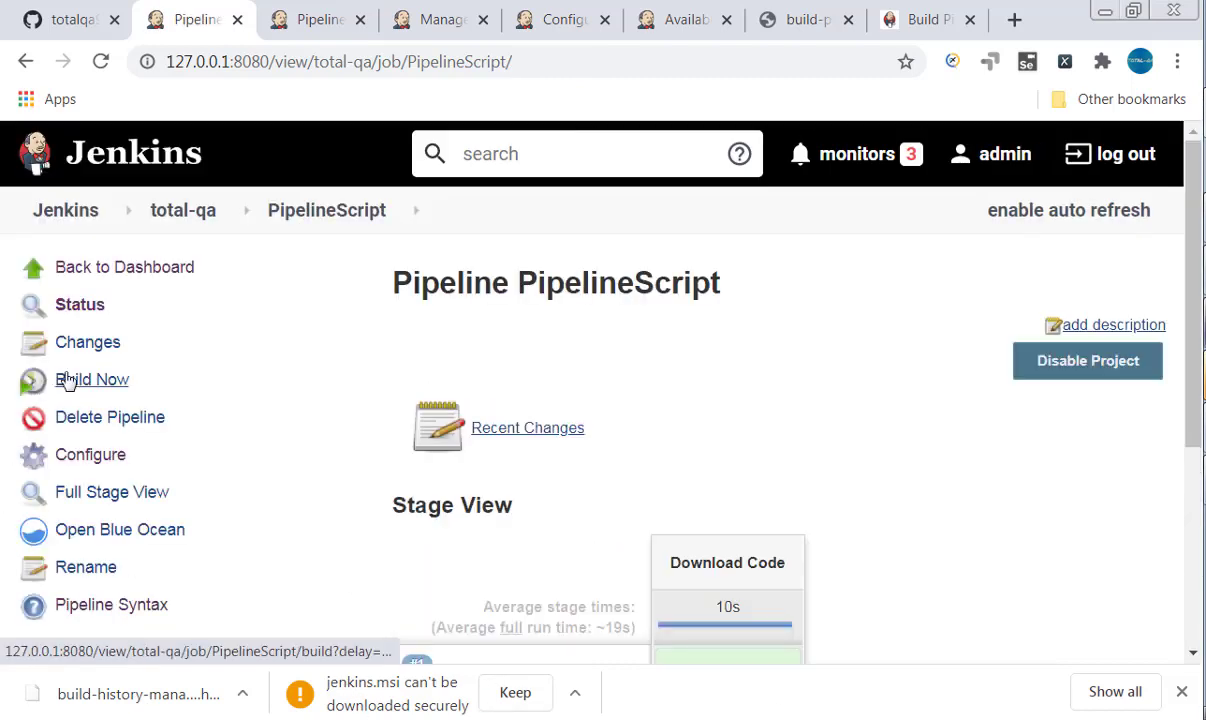
click(64, 382)
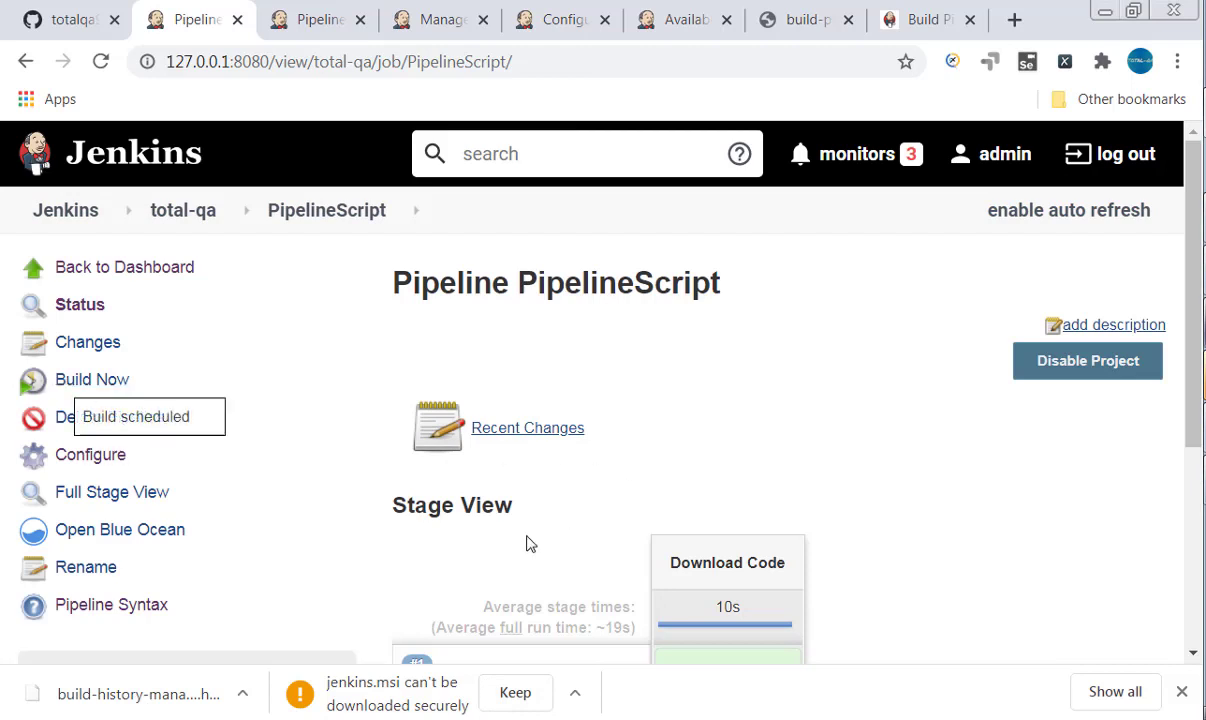
Open the console output of the running build #2 from the build history
scroll(522, 543, down, 1)
scroll(520, 540, down, 1)
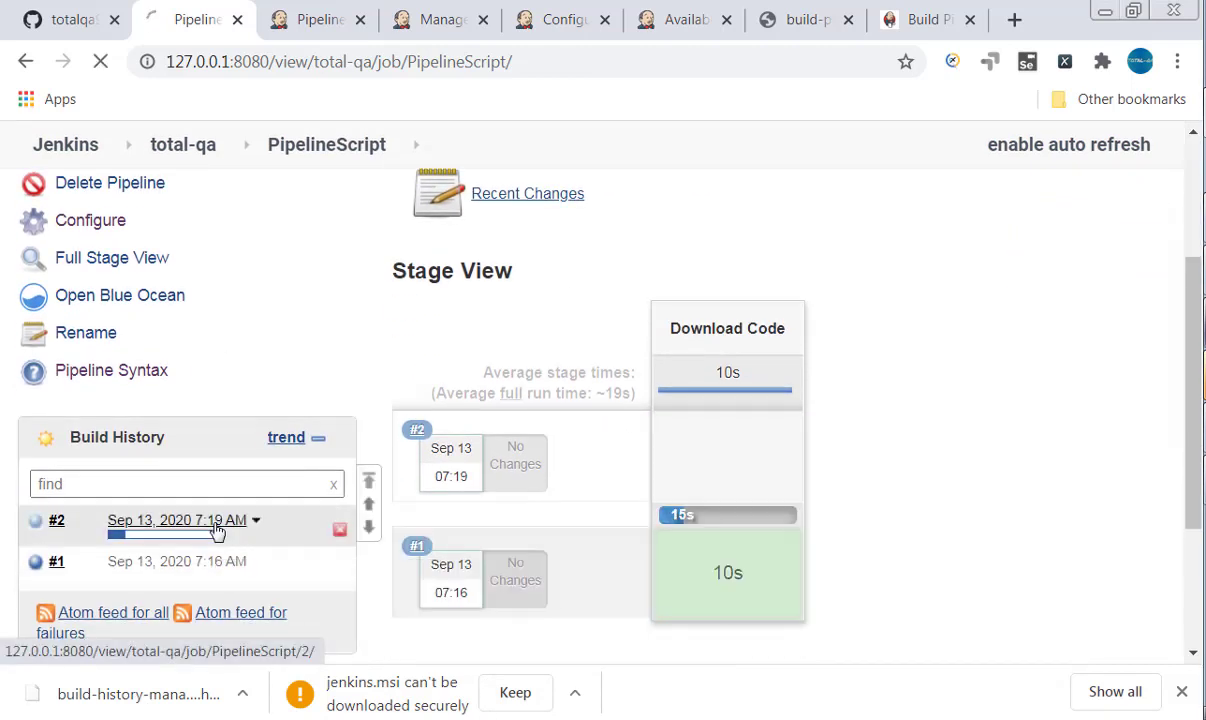
click(215, 524)
click(104, 380)
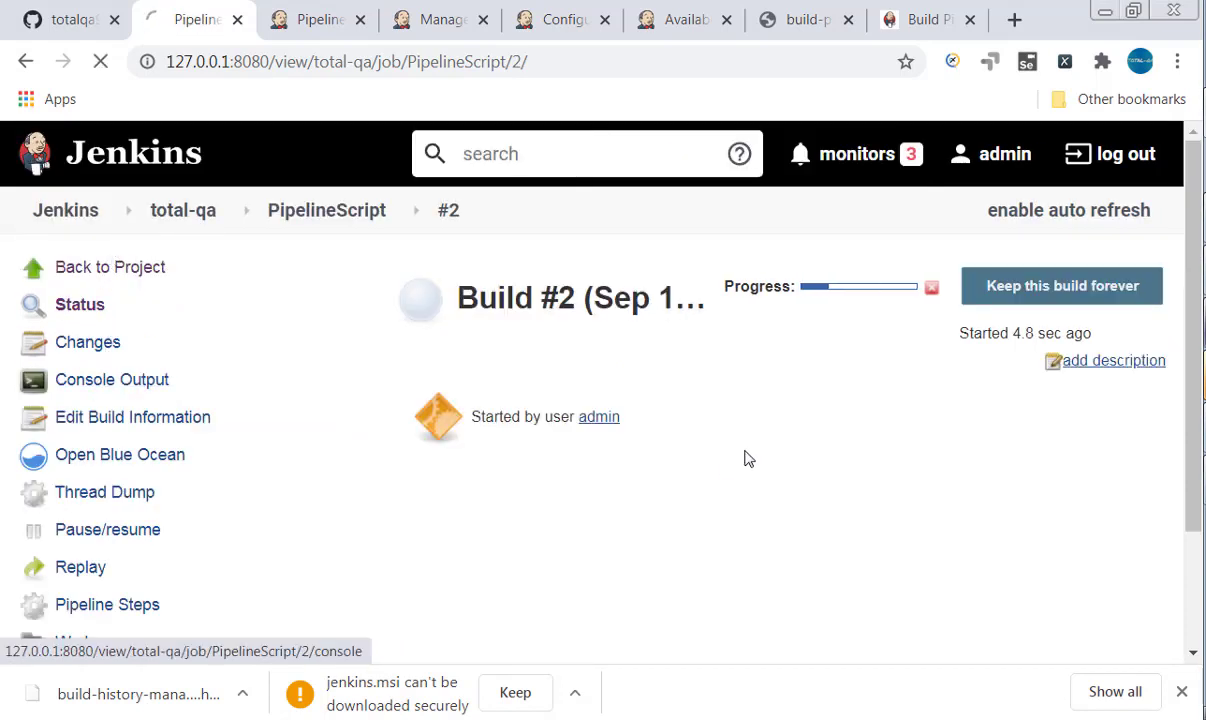
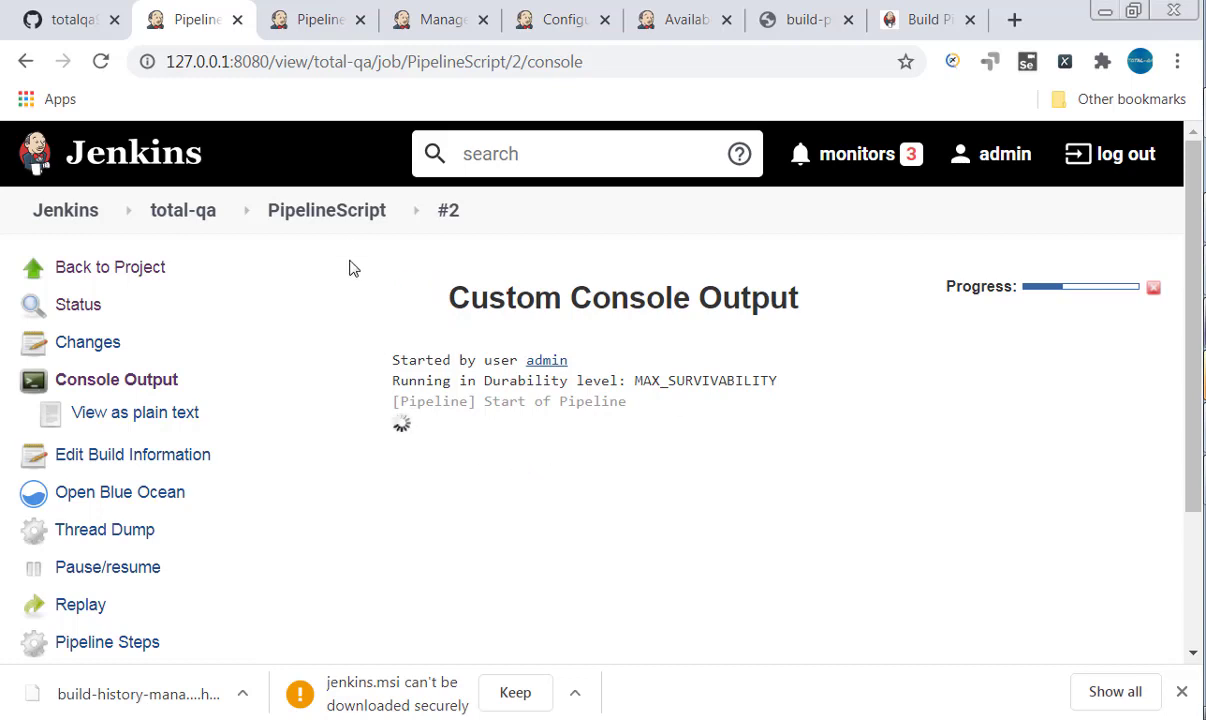
Copy the entire declarative script from the PipelineScript job configuration and paste it over the empty pipeline block in the Notepad notes
click(340, 214)
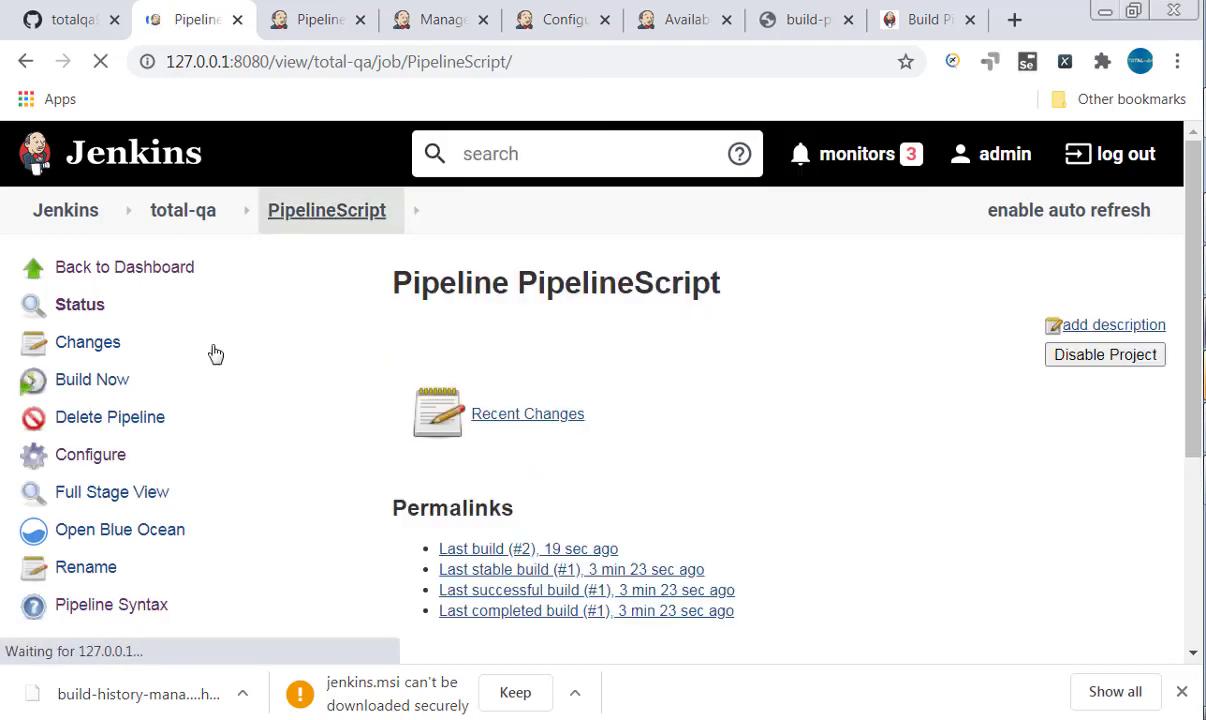
click(197, 432)
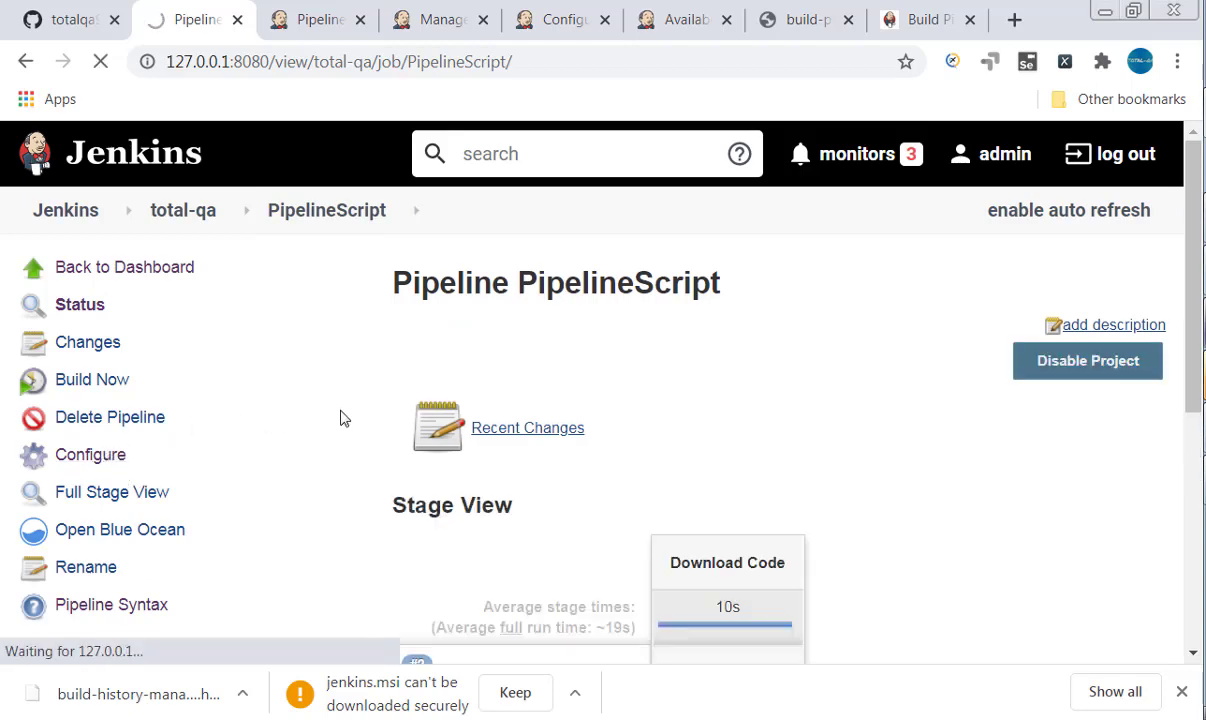
scroll(338, 528, down, 15)
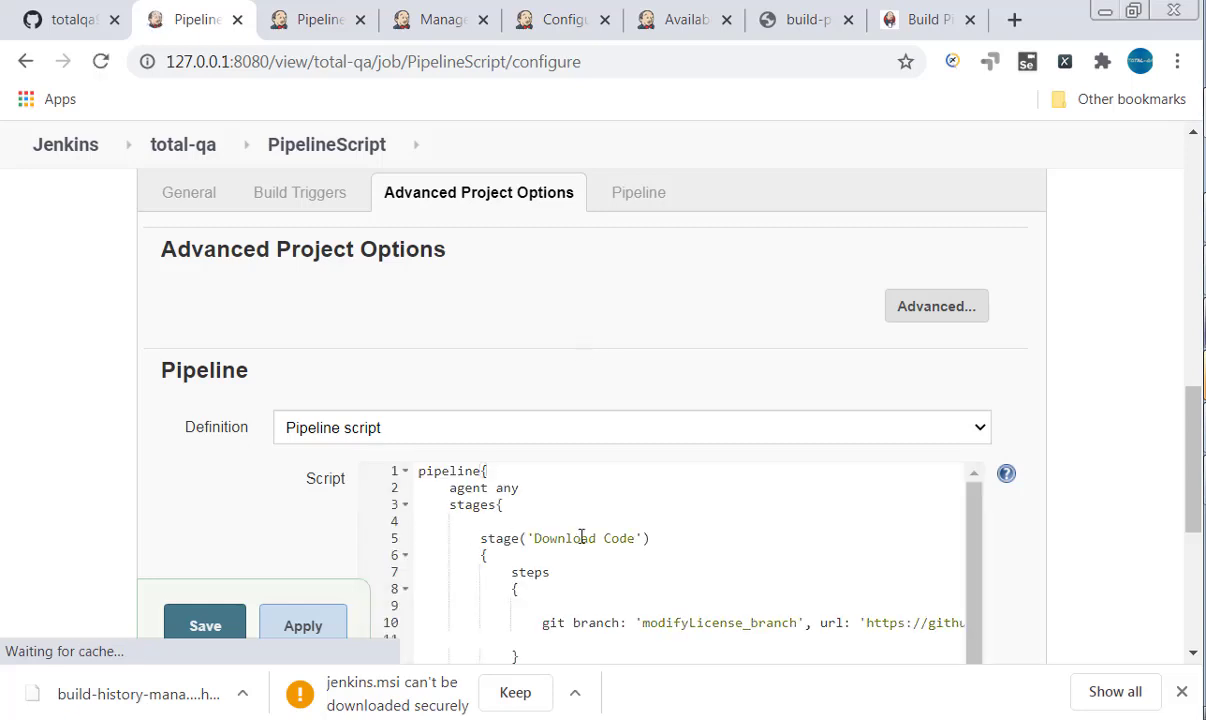
click(593, 526)
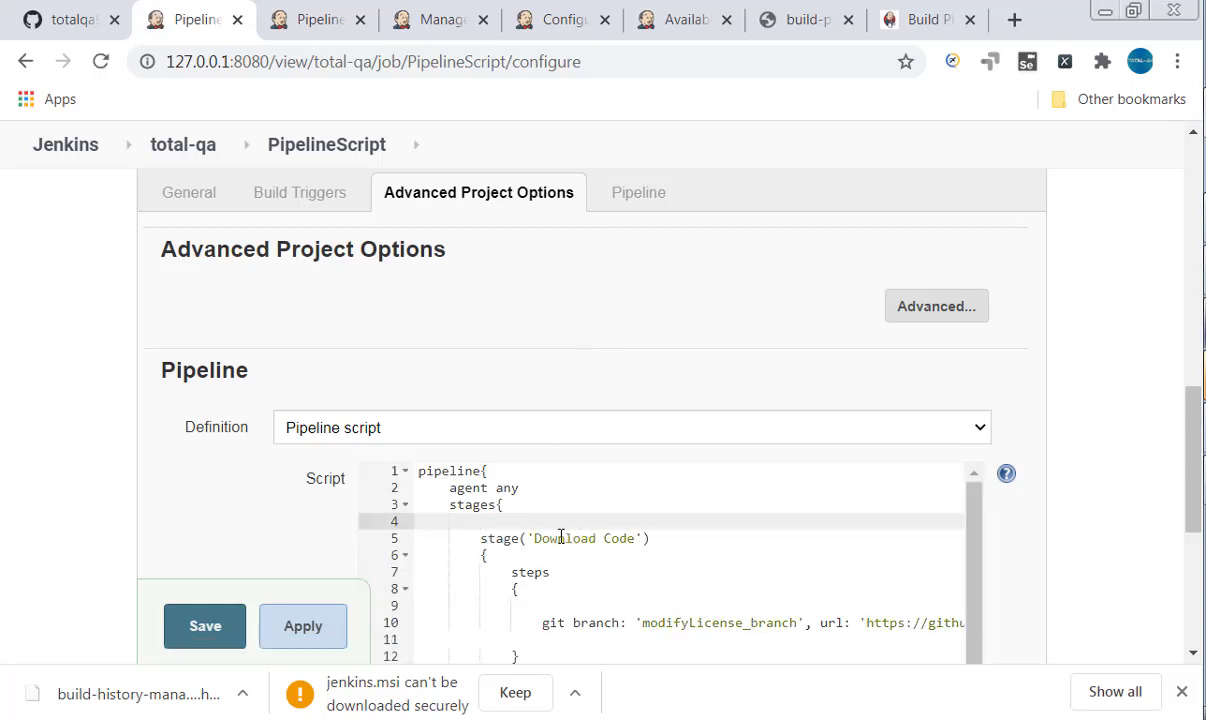
click(572, 511)
drag(420, 471, 869, 716)
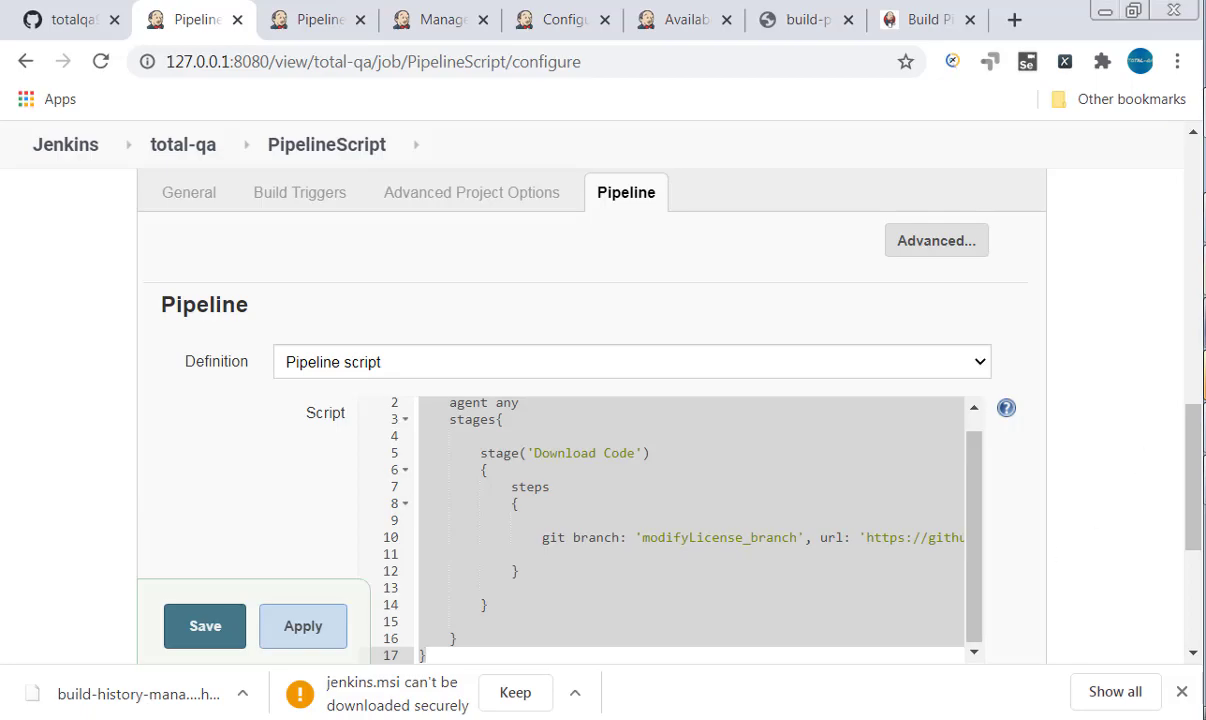
key(alt+Tab)
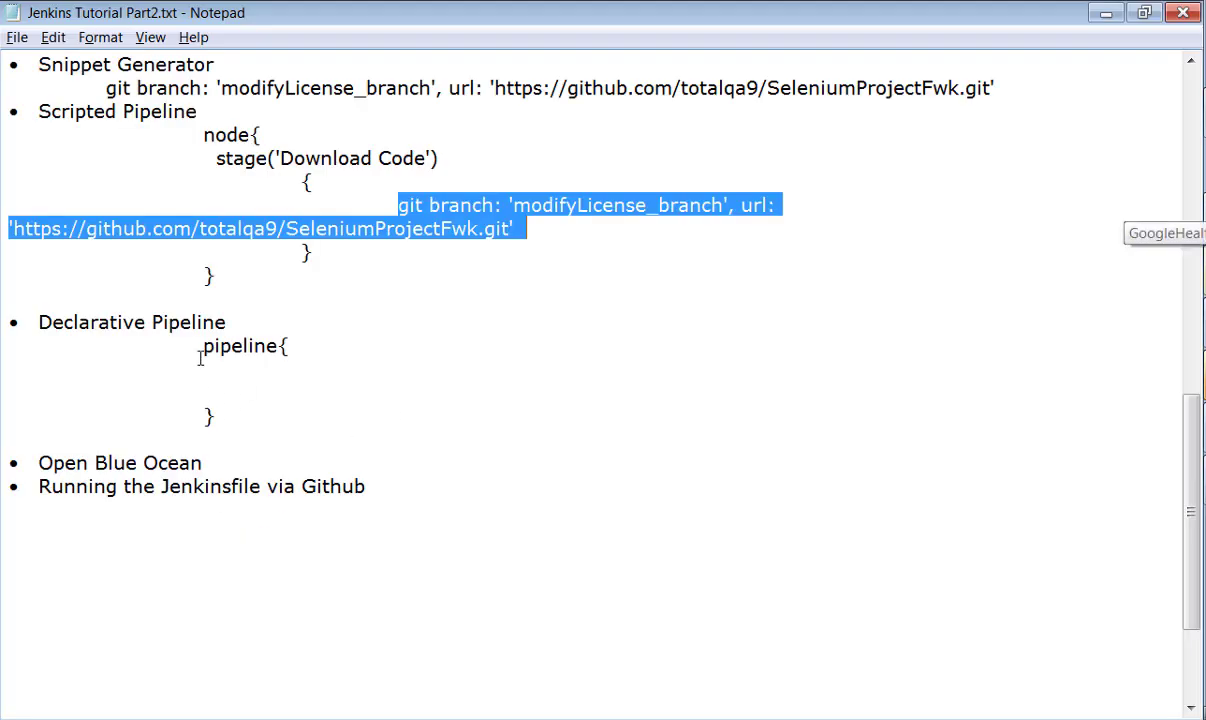
drag(200, 346, 237, 412)
key(ctrl+v)
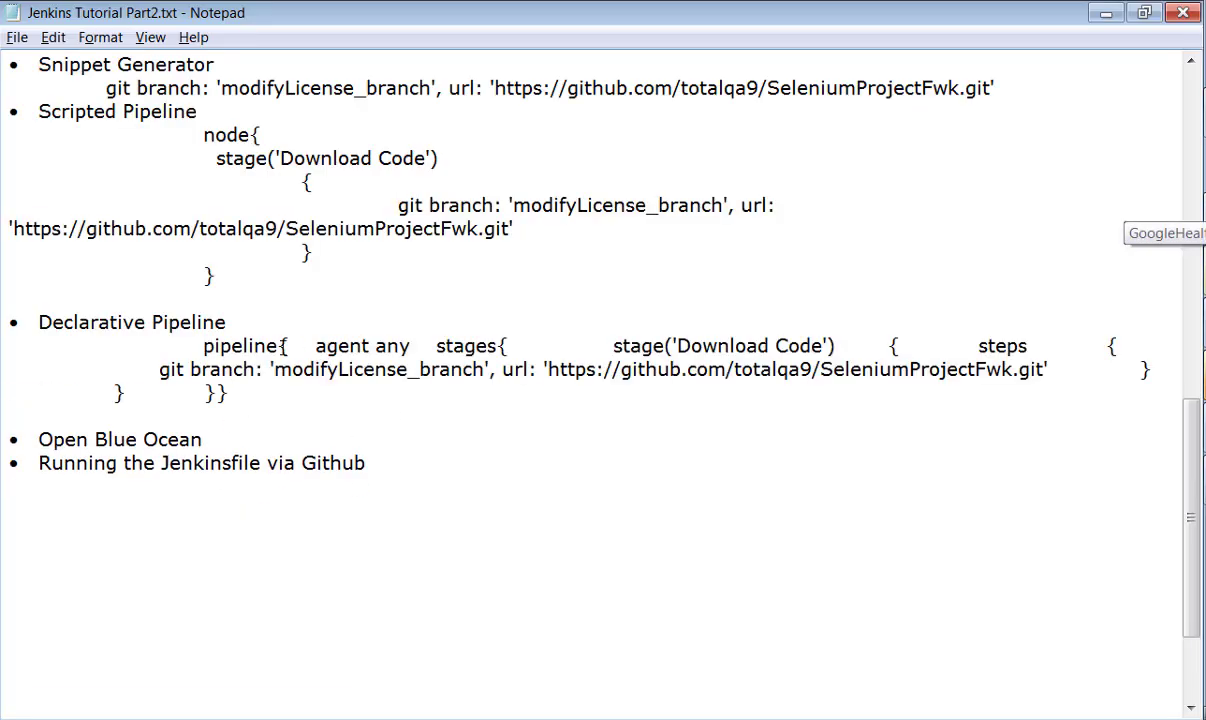
Put the pipeline block's opening brace and 'agent any' on separate indented lines in the Declarative Pipeline notes
key(Return)
key(Tab)
key(Tab)
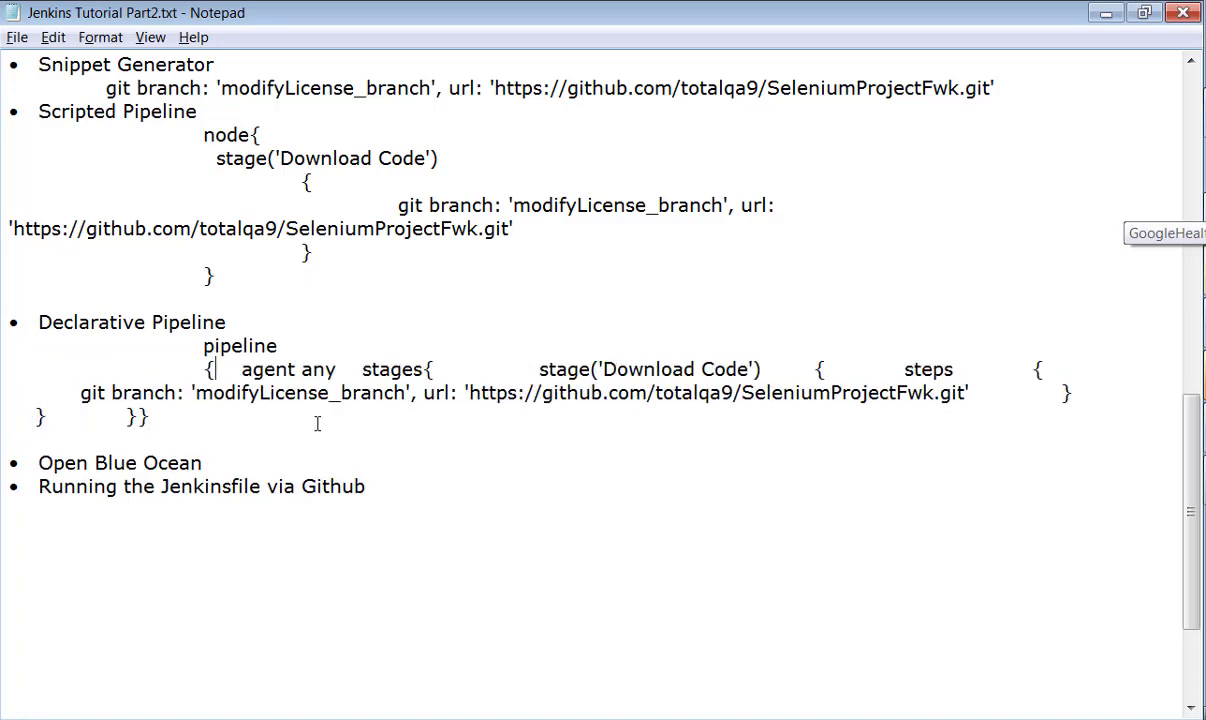
key(Return)
key(Tab)
key(Tab)
key(Tab)
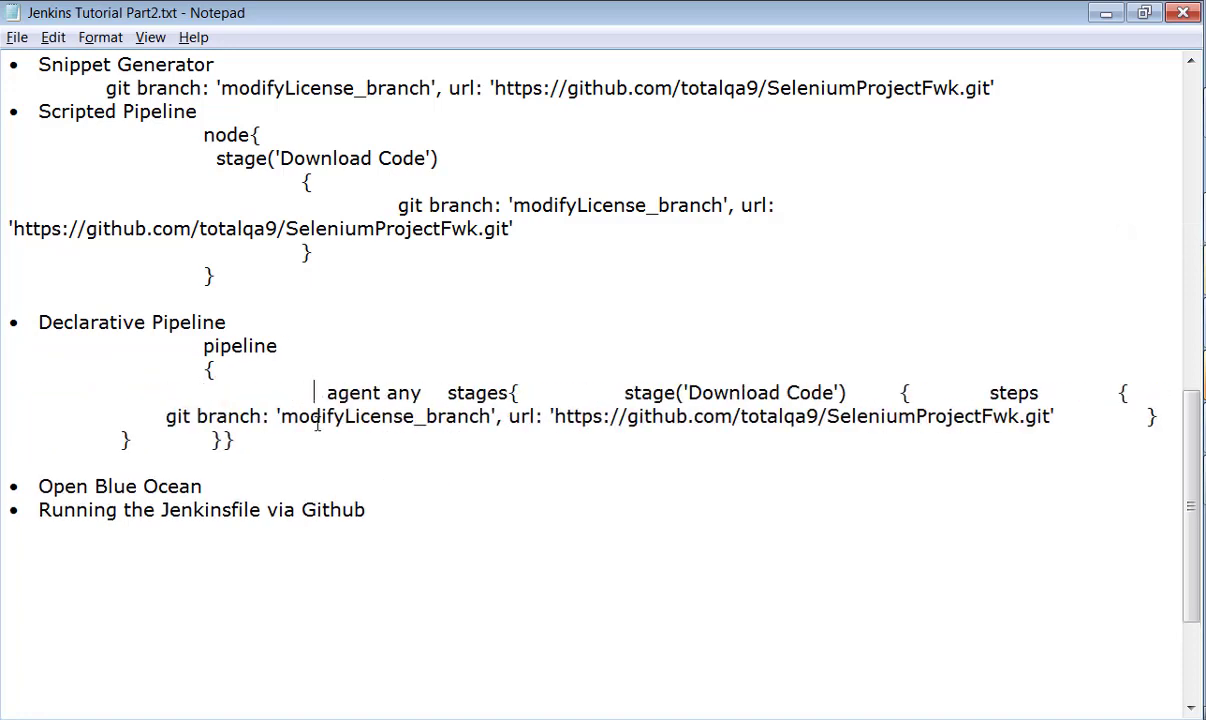
Move 'stages' onto its own line, indented beneath 'agent any'
key(Return)
key(Tab)
key(Tab)
key(Tab)
key(Tab)
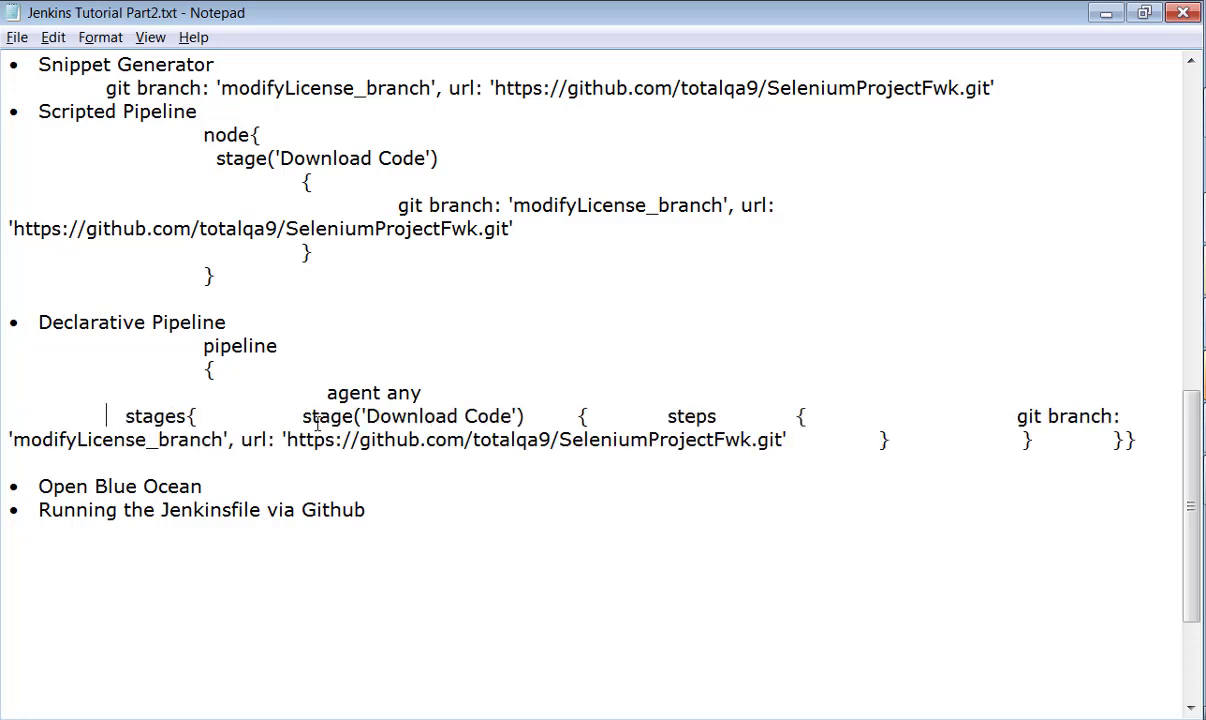
key(BackSpace)
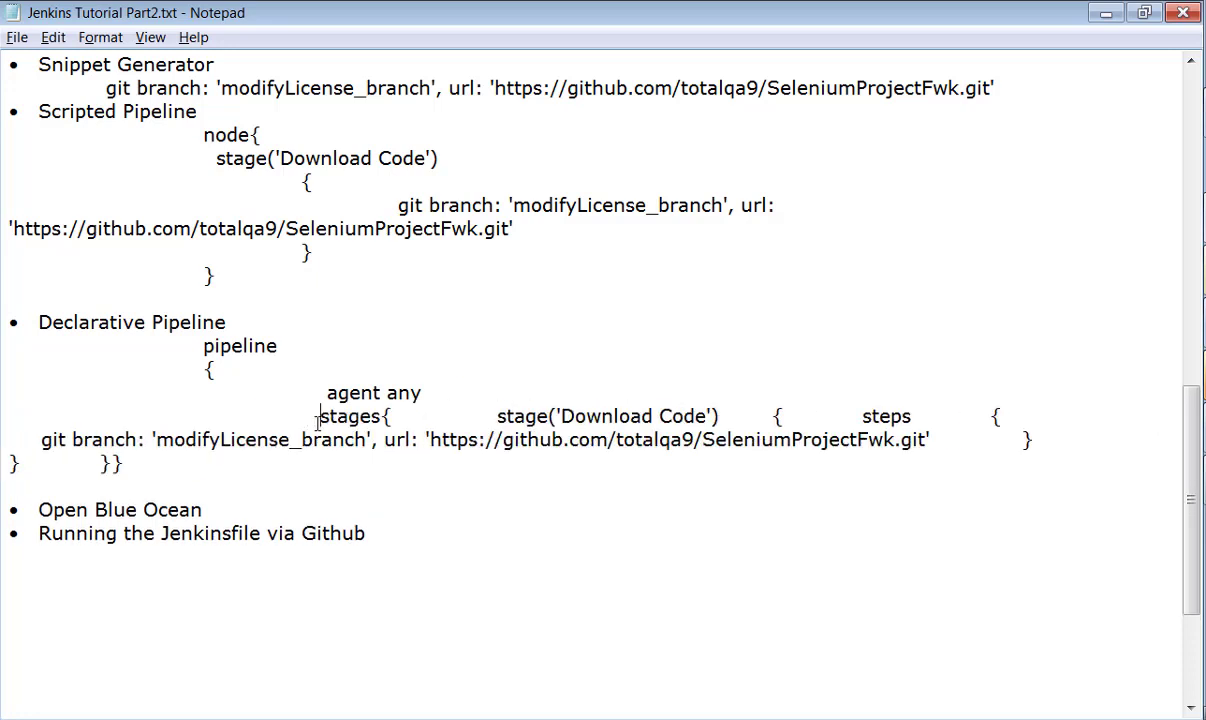
Put the stages block's opening brace and stage('Download Code') on separate indented lines
key(Return)
key(Tab)
key(Tab)
key(Tab)
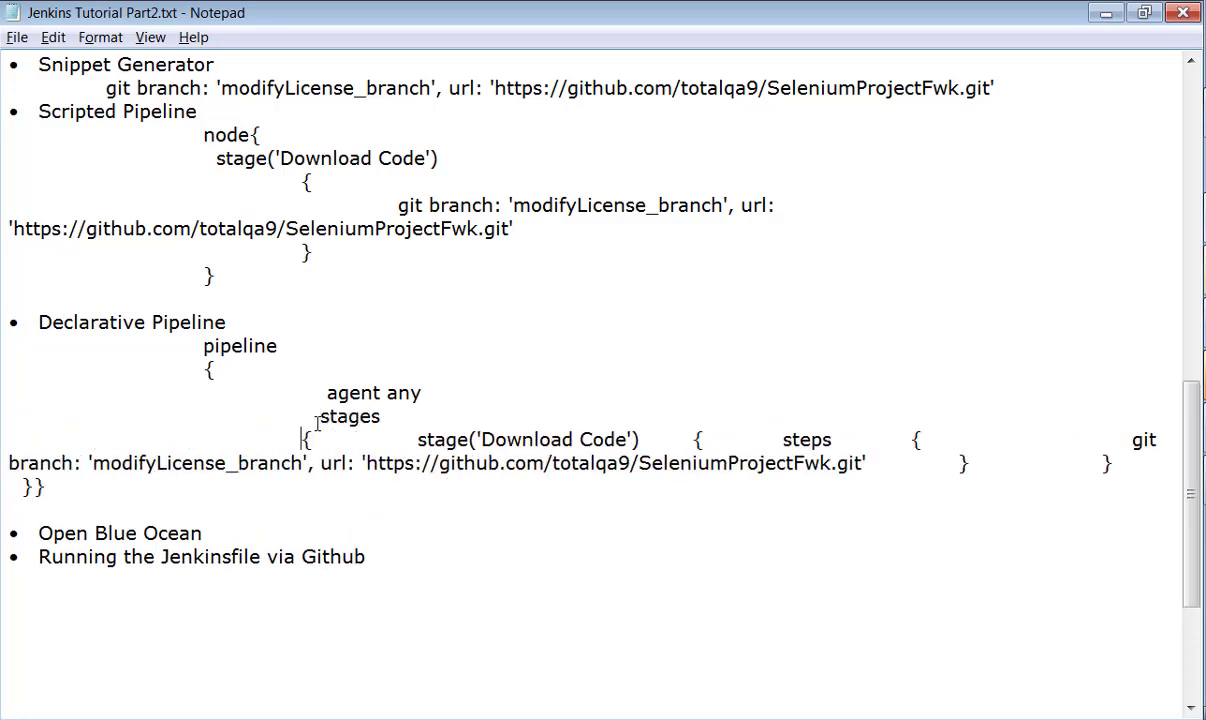
key(Return)
key(Tab)
key(Tab)
key(Tab)
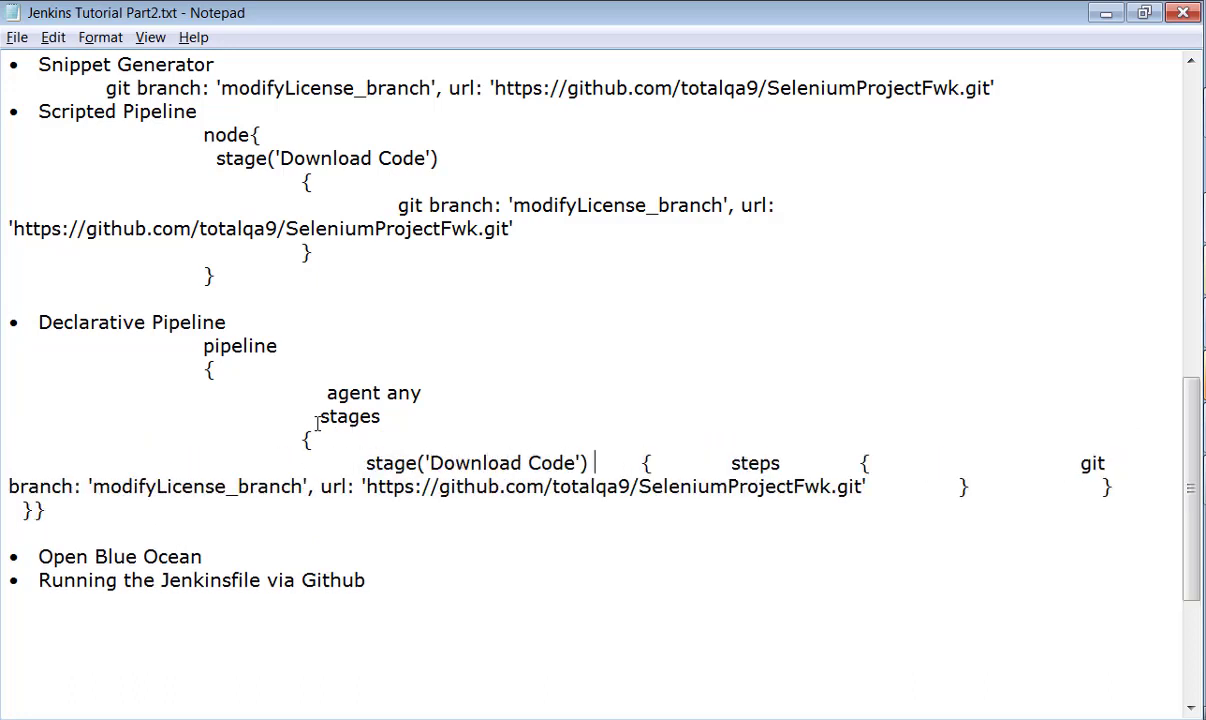
Break the line before the Download Code stage's opening brace and again before the opening brace of steps, indenting both new lines
key(Return)
key(Tab)
key(Tab)
key(Tab)
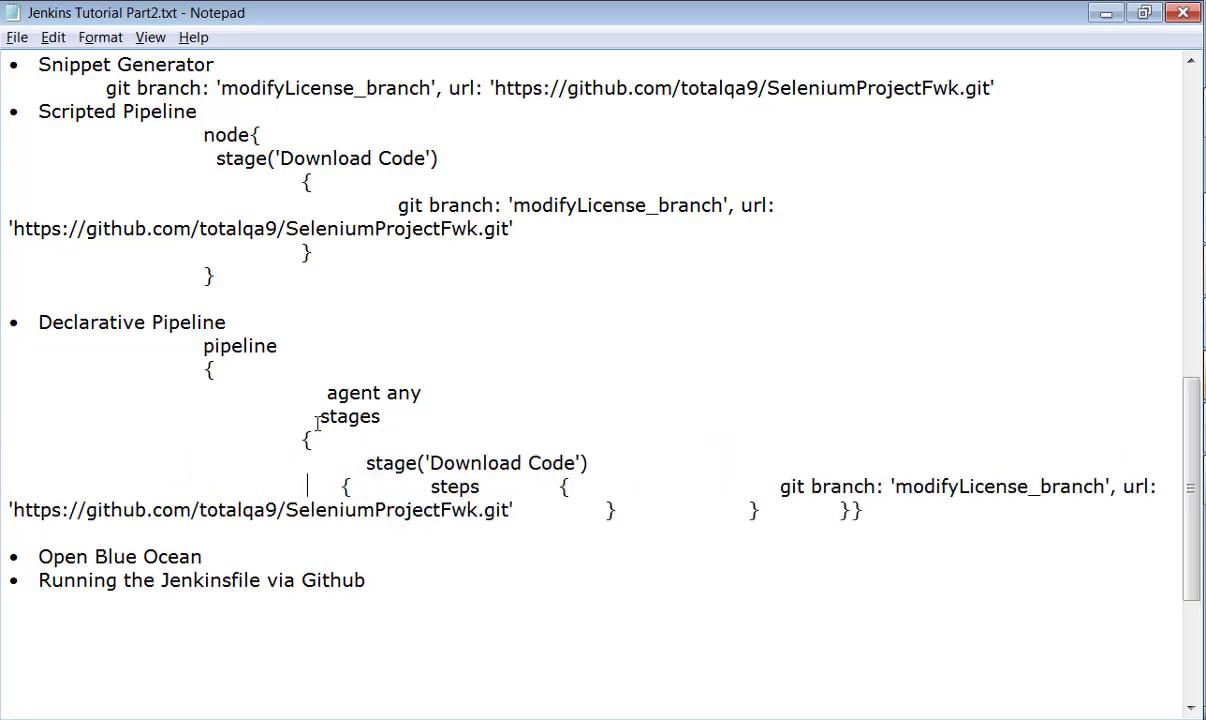
key(Return)
key(Tab)
key(Tab)
key(Tab)
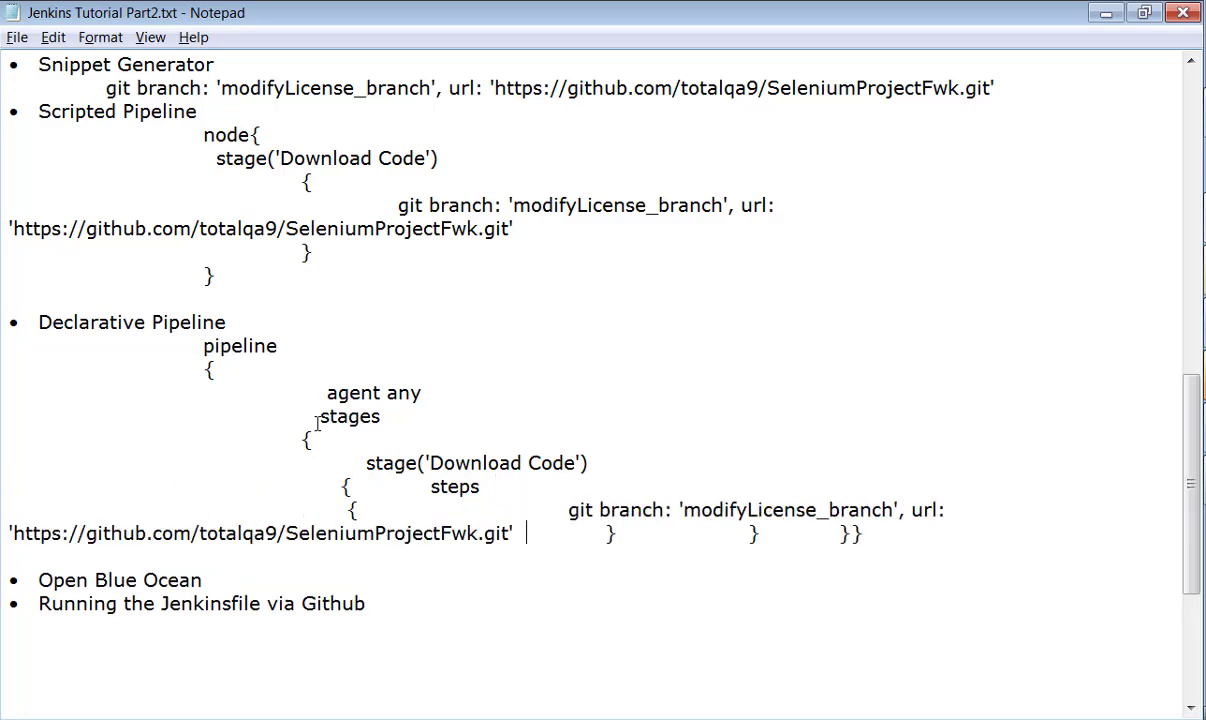
Move the closing braces onto a new line below the git branch command and save the notes file
key(Return)
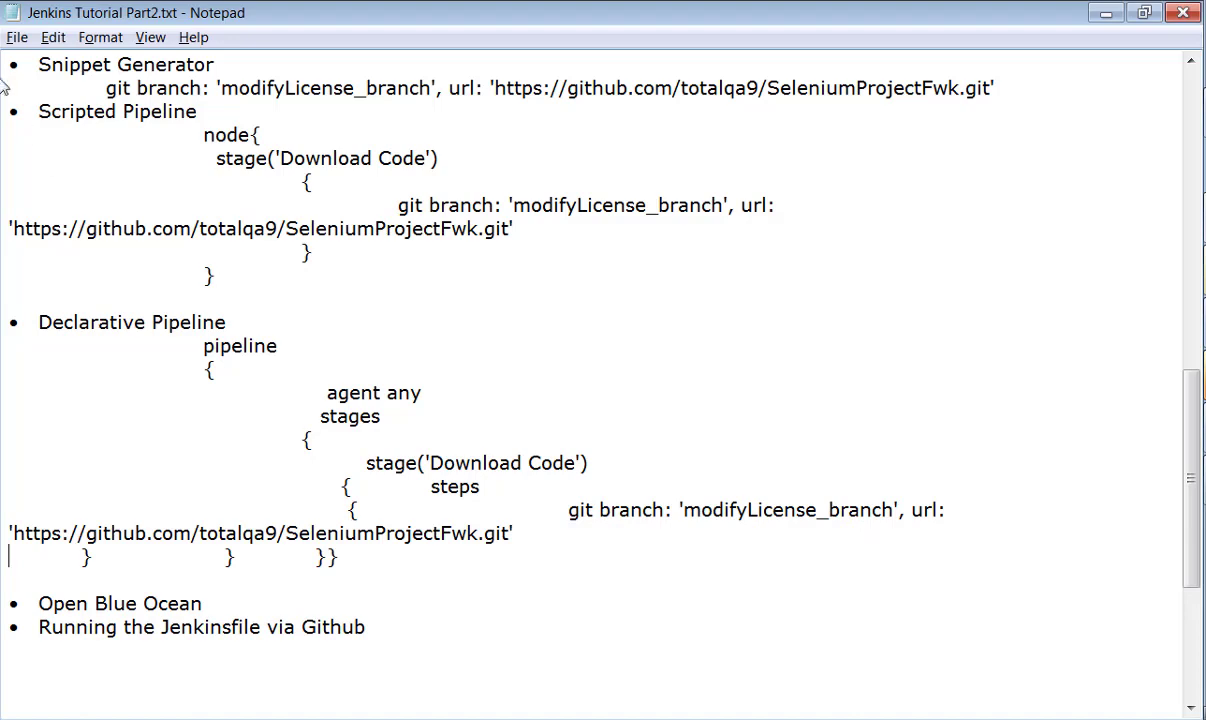
click(17, 37)
click(42, 108)
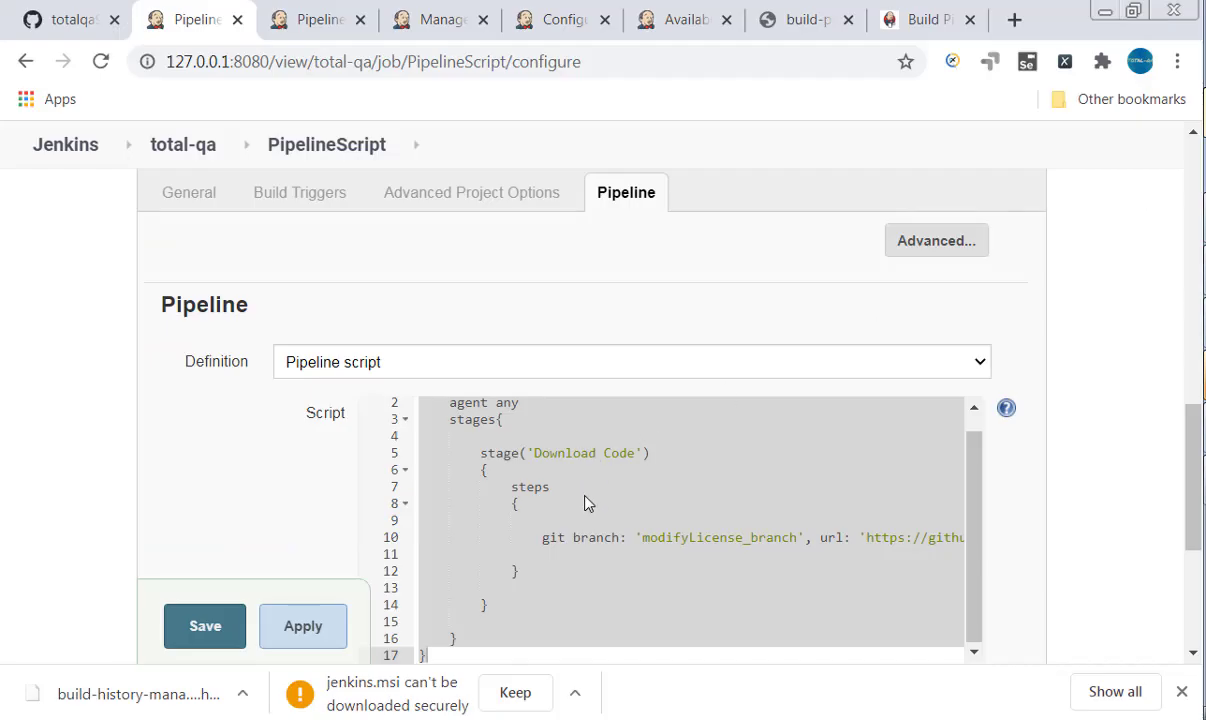
Switch to Jenkins in Chrome, return to the PipelineScript job page and check build #2 in the Stage View and build history
scroll(588, 503, down, 1)
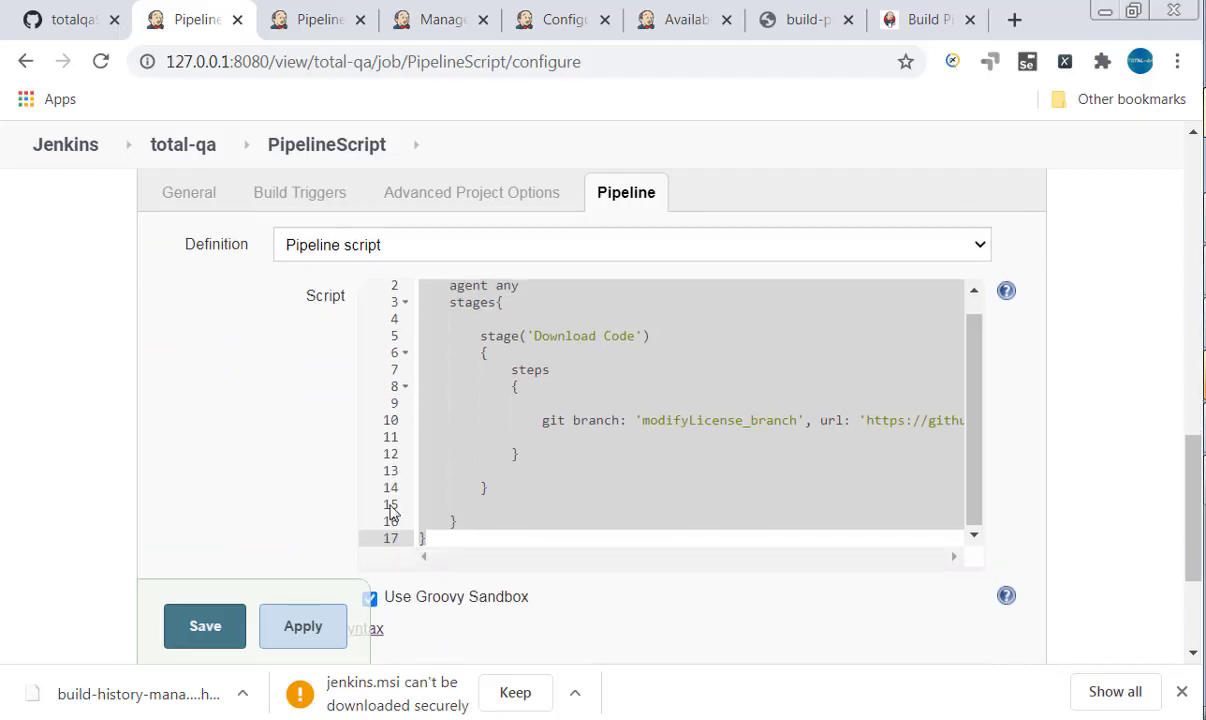
scroll(400, 330, up, 2)
click(310, 145)
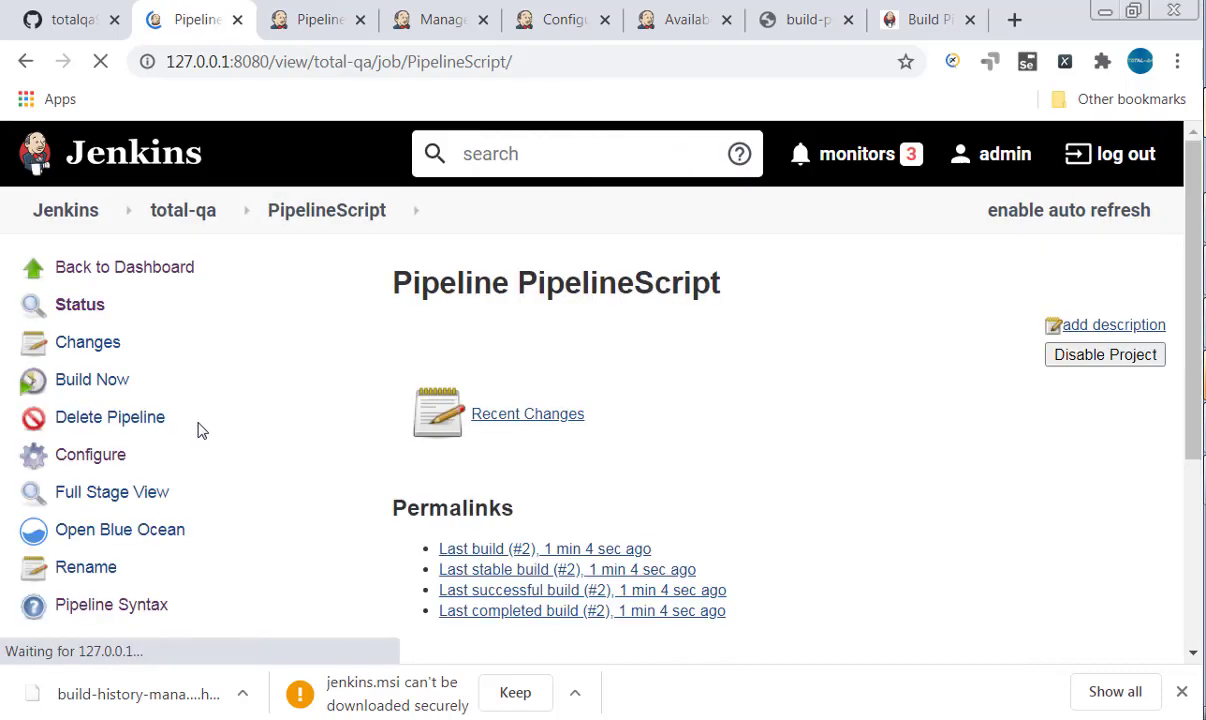
scroll(200, 450, down, 3)
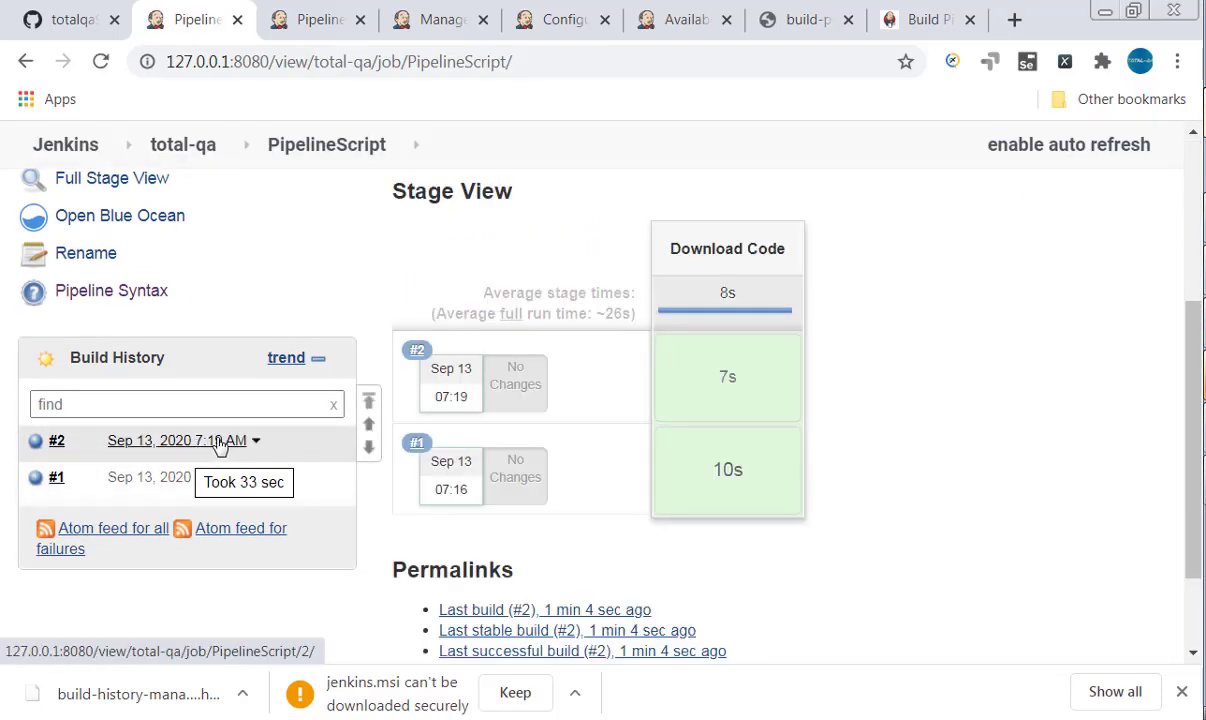
scroll(192, 450, up, 1)
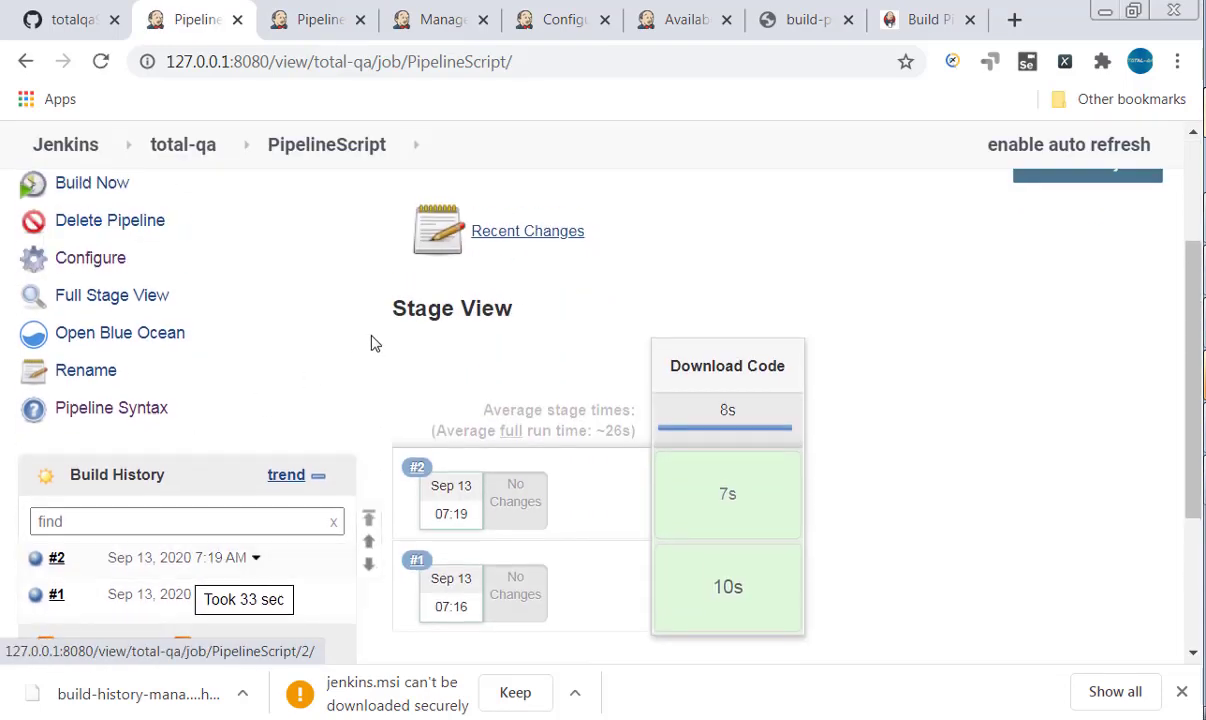
Open the Pipeline Syntax generator from the PipelineScript job's configuration page
drag(393, 313, 520, 312)
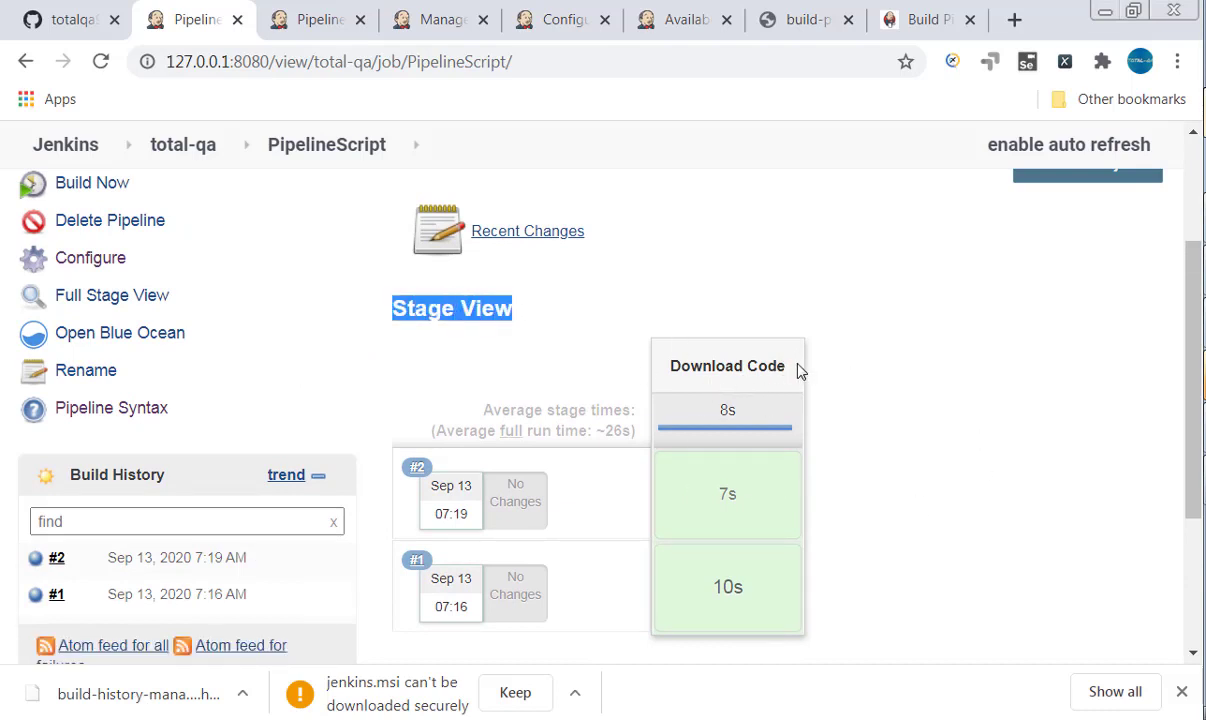
drag(799, 371, 674, 367)
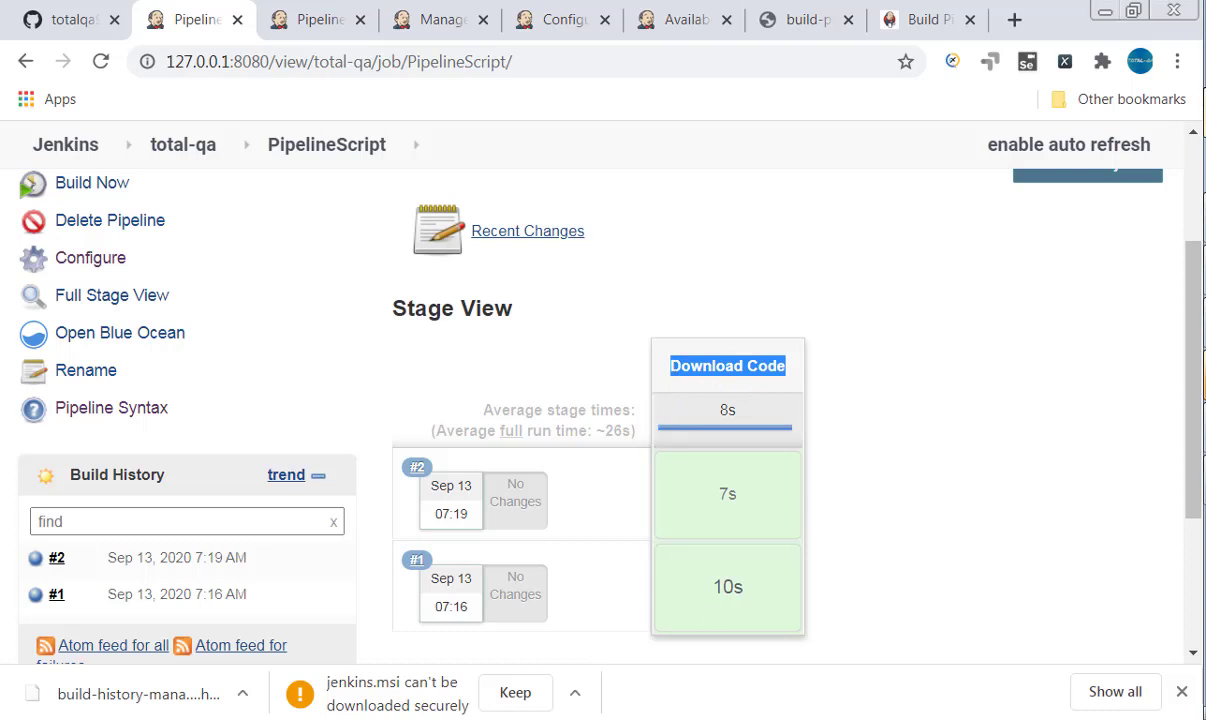
click(309, 150)
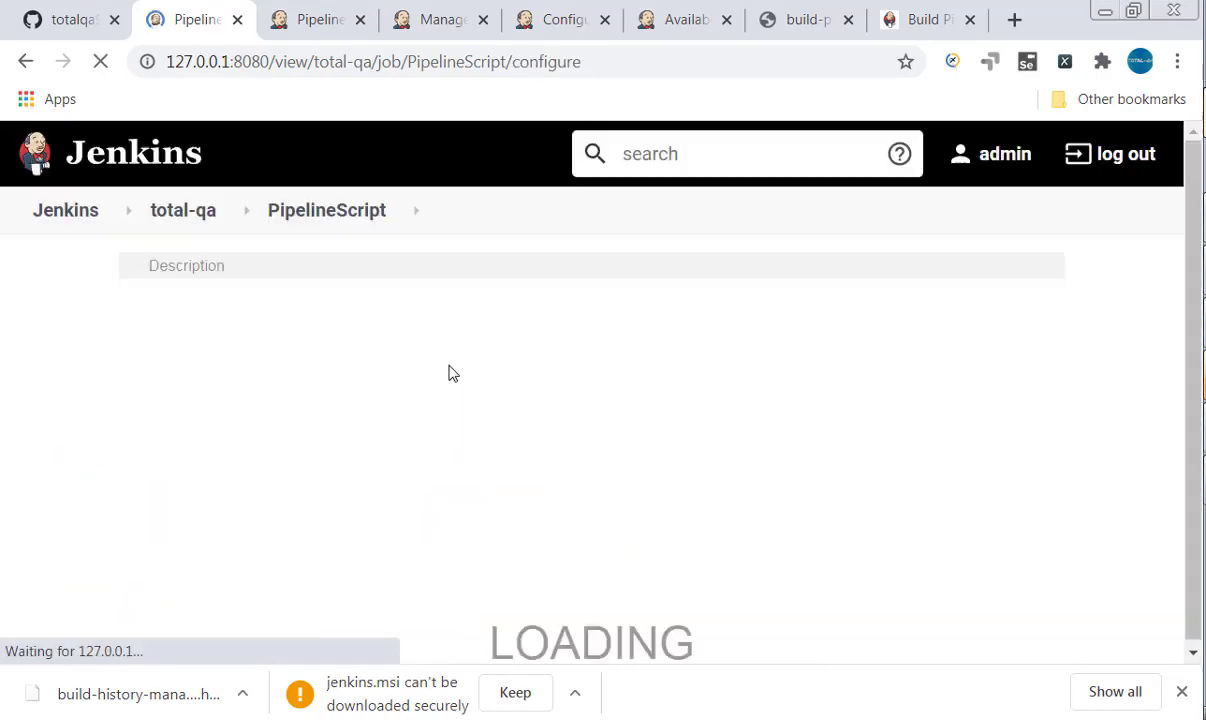
scroll(511, 409, down, 3)
scroll(506, 409, down, 15)
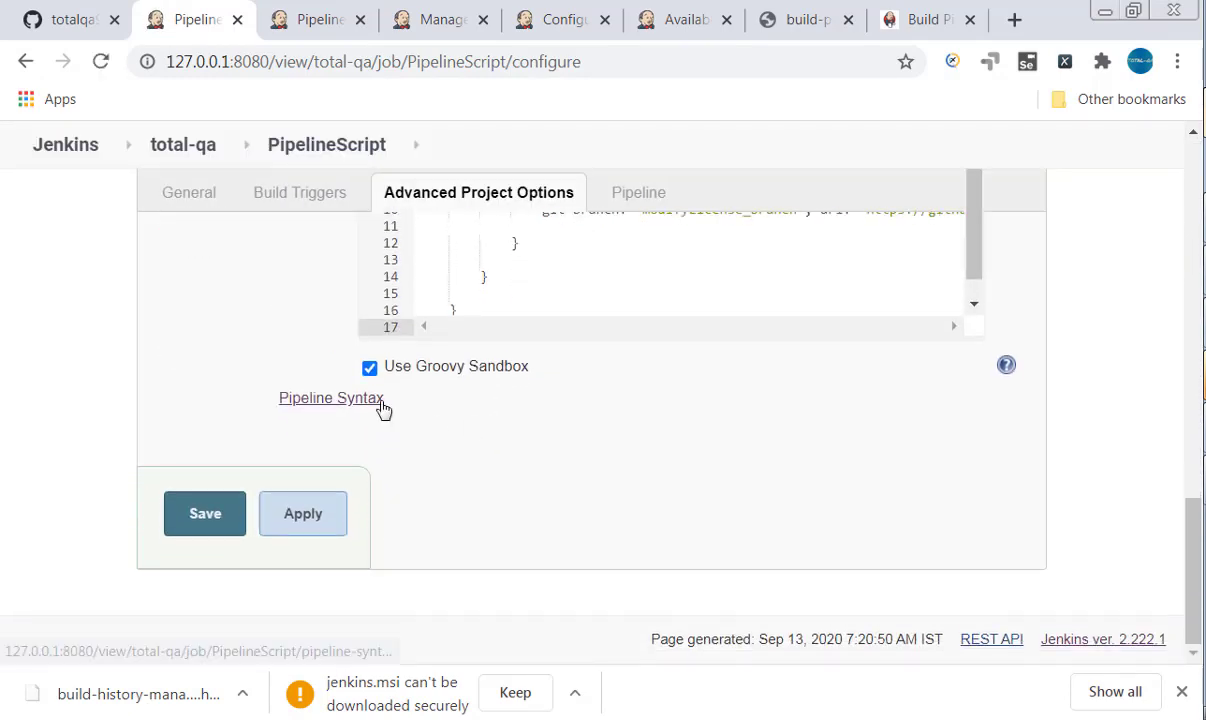
click(352, 400)
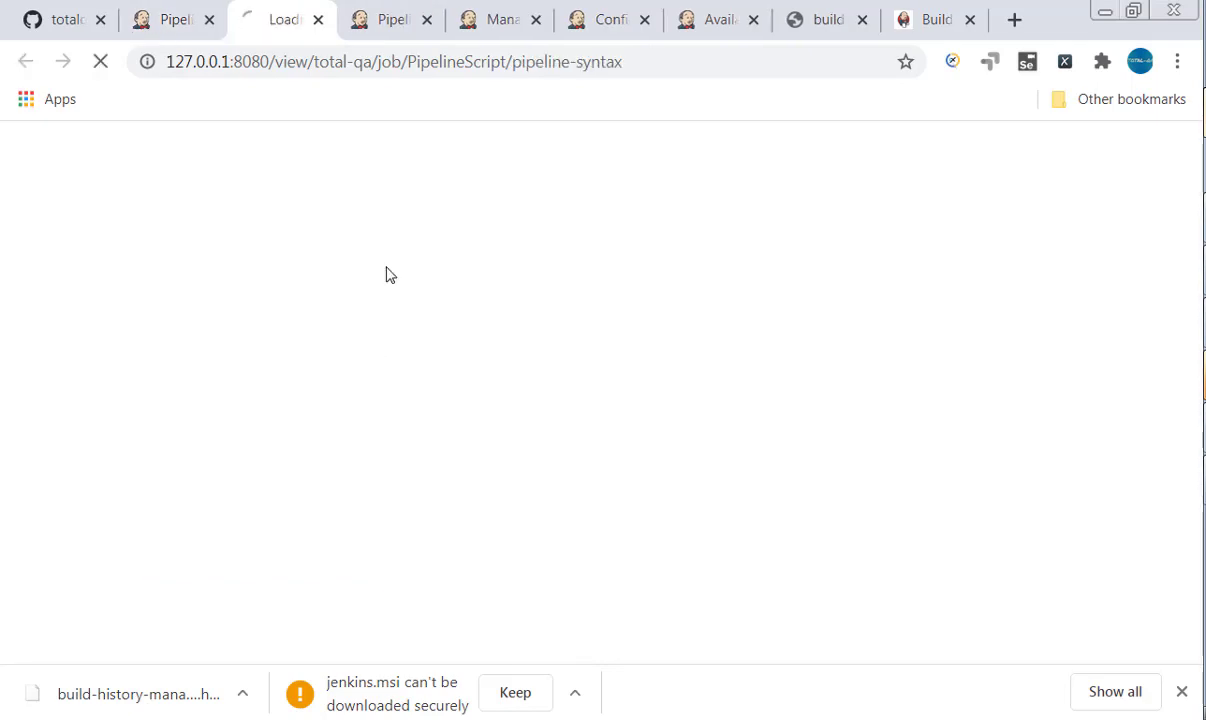
Choose "echo: Print Message" as the sample step in the snippet generator
scroll(520, 371, down, 3)
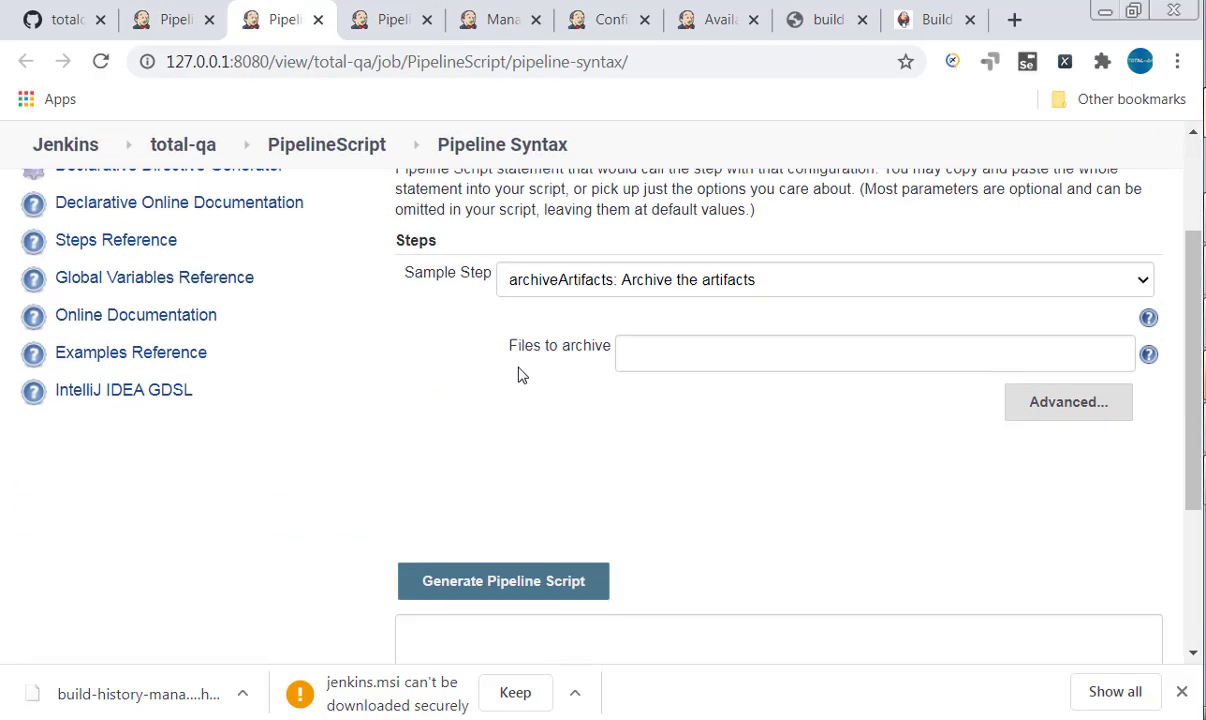
click(618, 222)
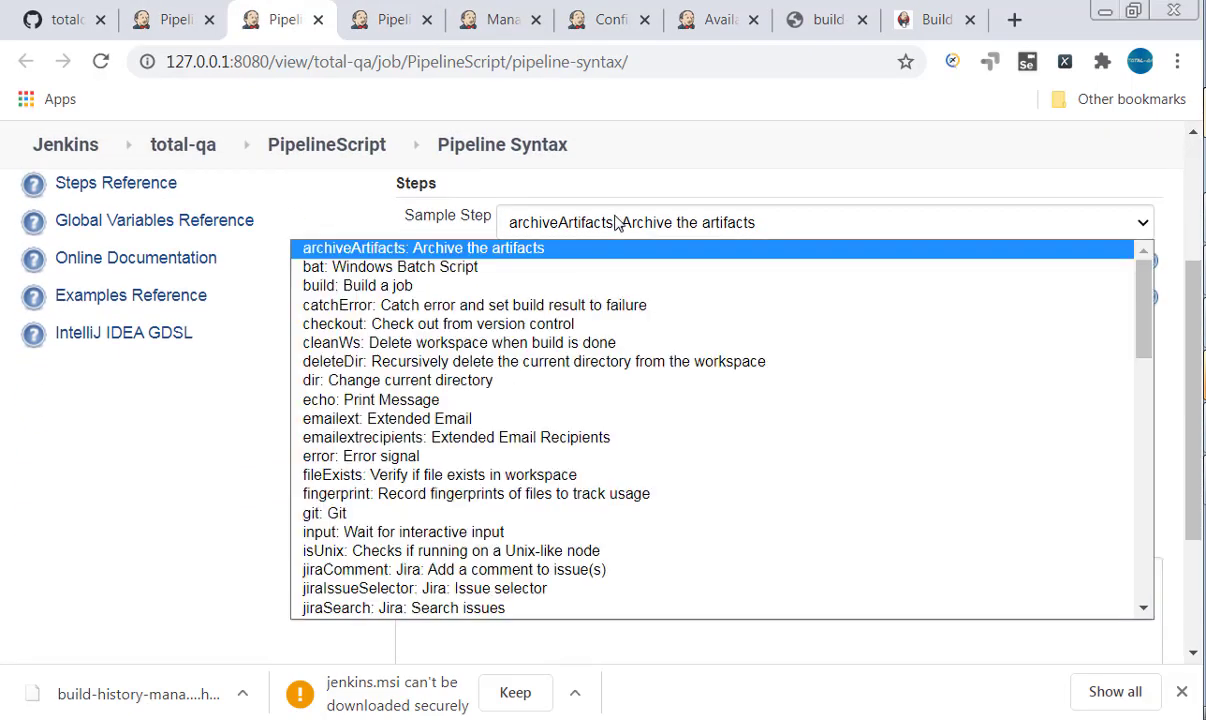
click(460, 399)
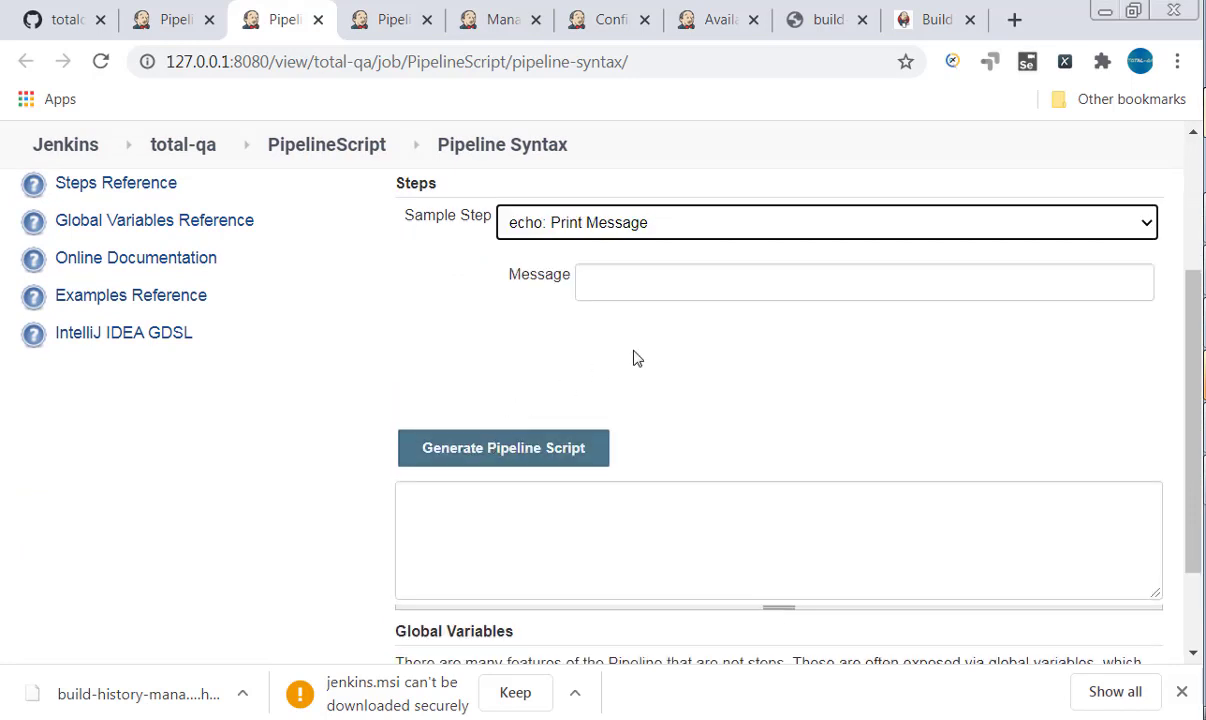
Set the echo message to "Code Download Successful" and generate the pipeline script
click(661, 280)
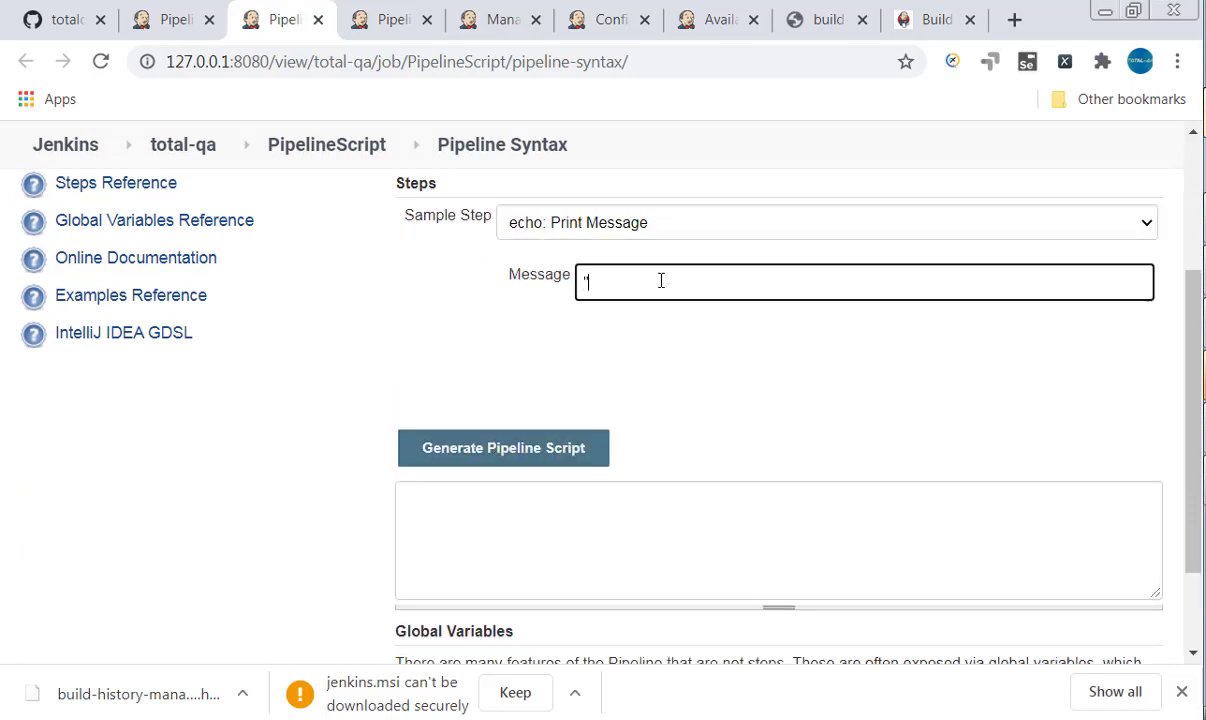
text("Downlo)
key(BackSpace)
key(BackSpace)
key(BackSpace)
key(BackSpace)
key(BackSpace)
key(BackSpace)
key(BackSpace)
text(Code Down)
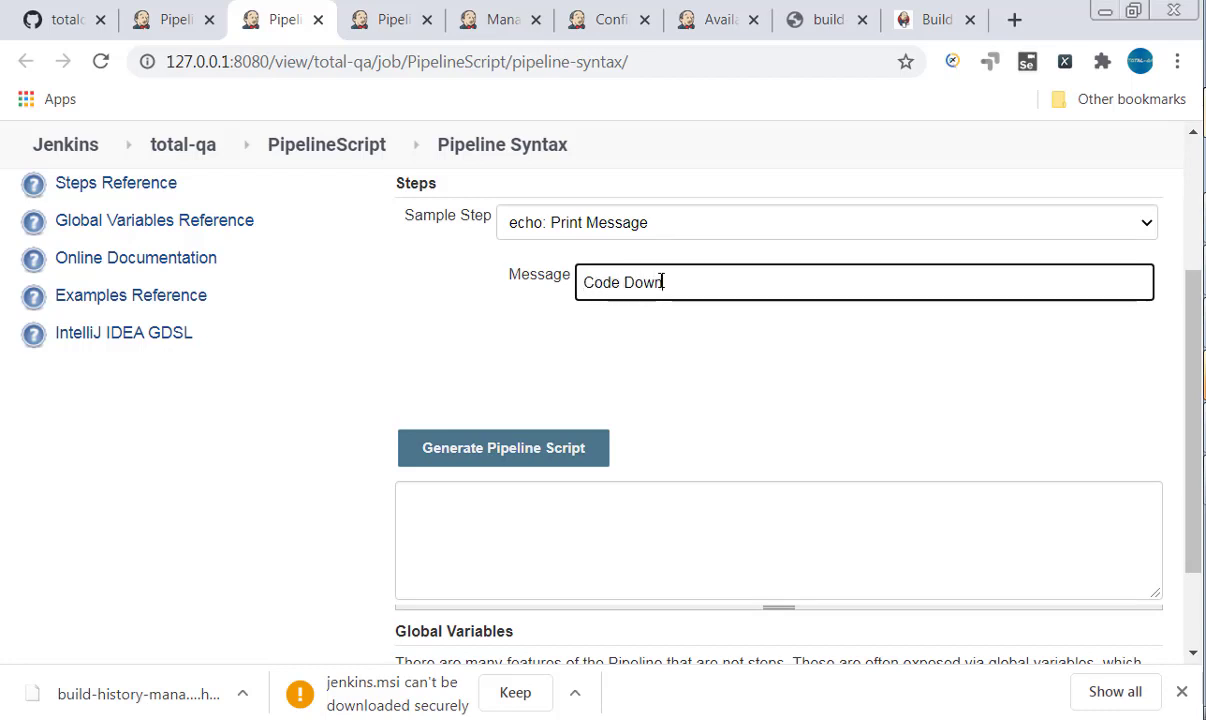
text(load Successful)
click(557, 462)
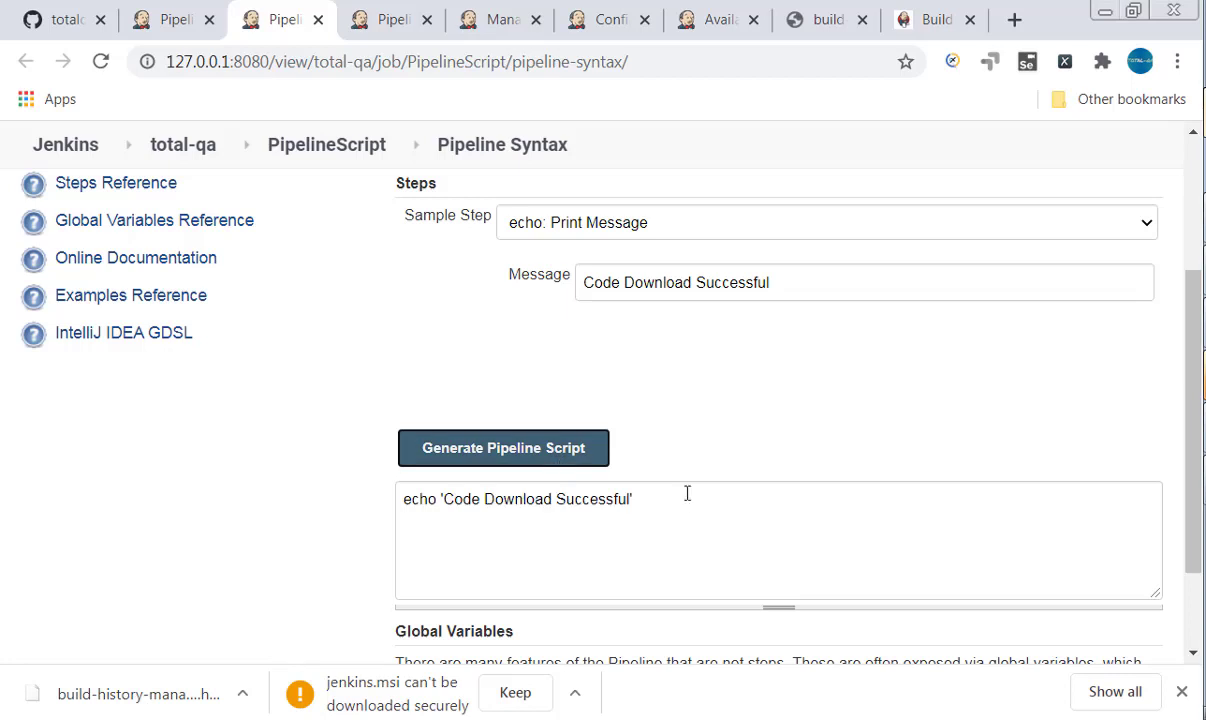
Copy the generated echo statement into the job's pipeline script below the git branch line, and save the configuration
drag(686, 491, 381, 500)
key(ctrl+c)
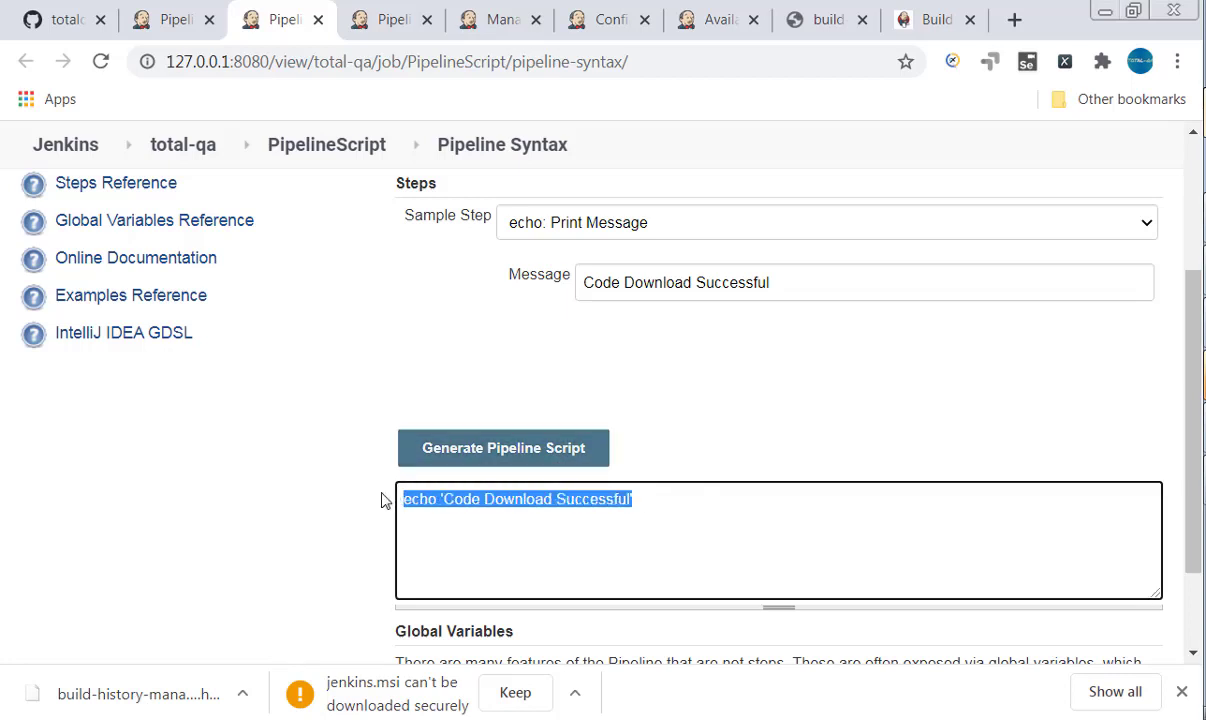
click(178, 16)
scroll(500, 283, up, 2)
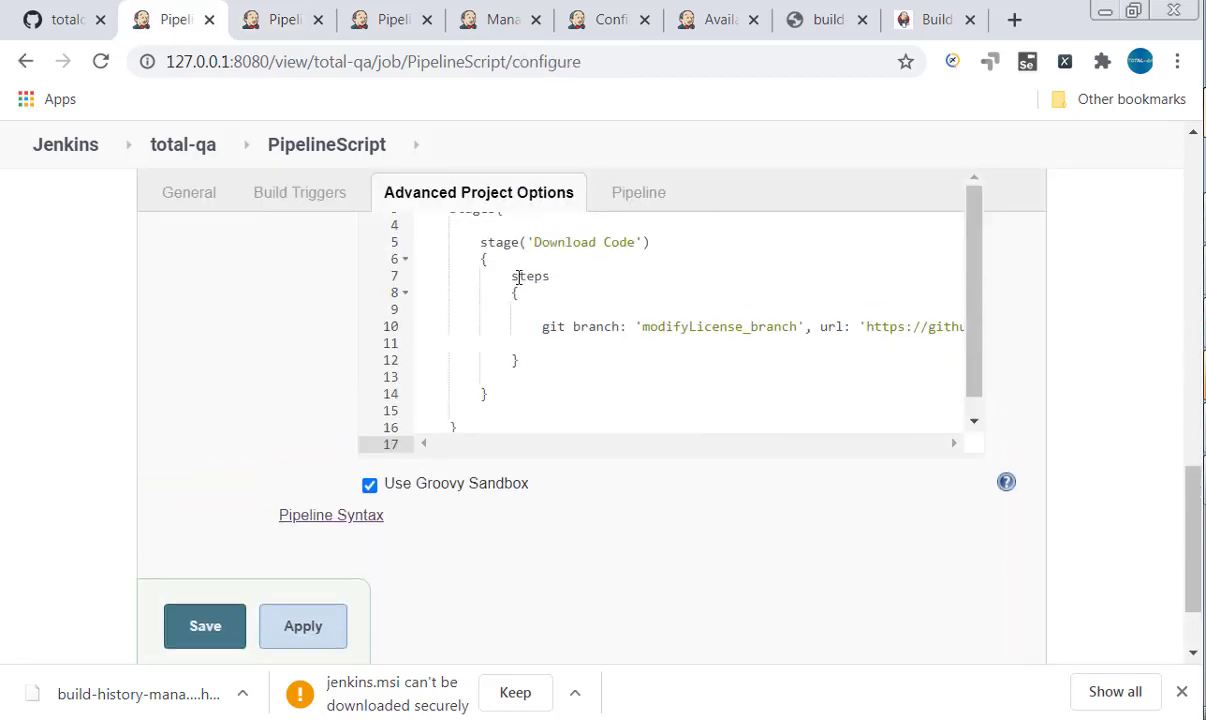
click(557, 343)
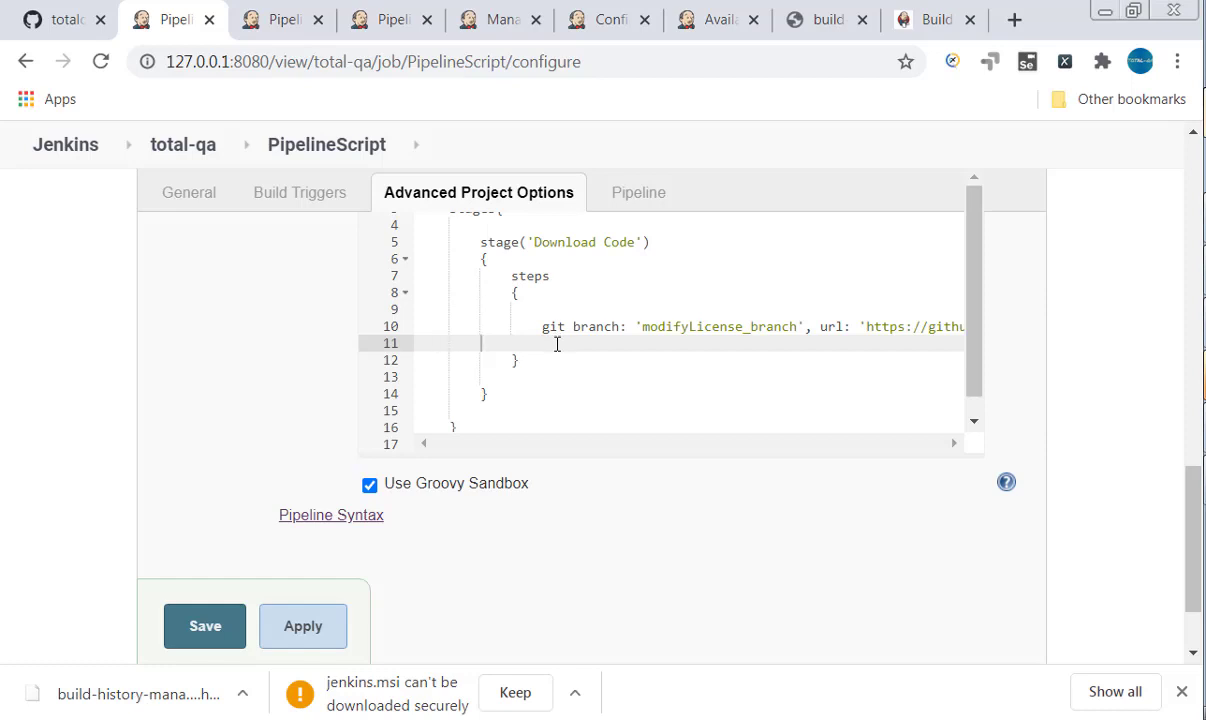
key(ctrl+v)
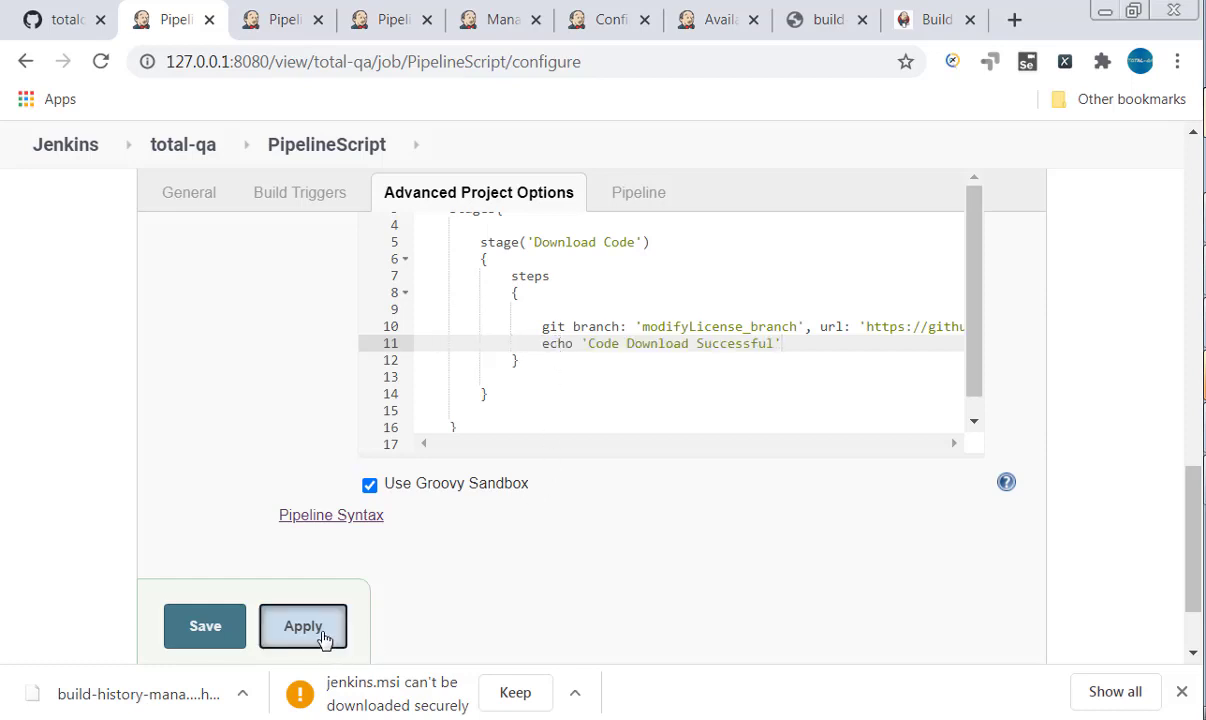
click(228, 636)
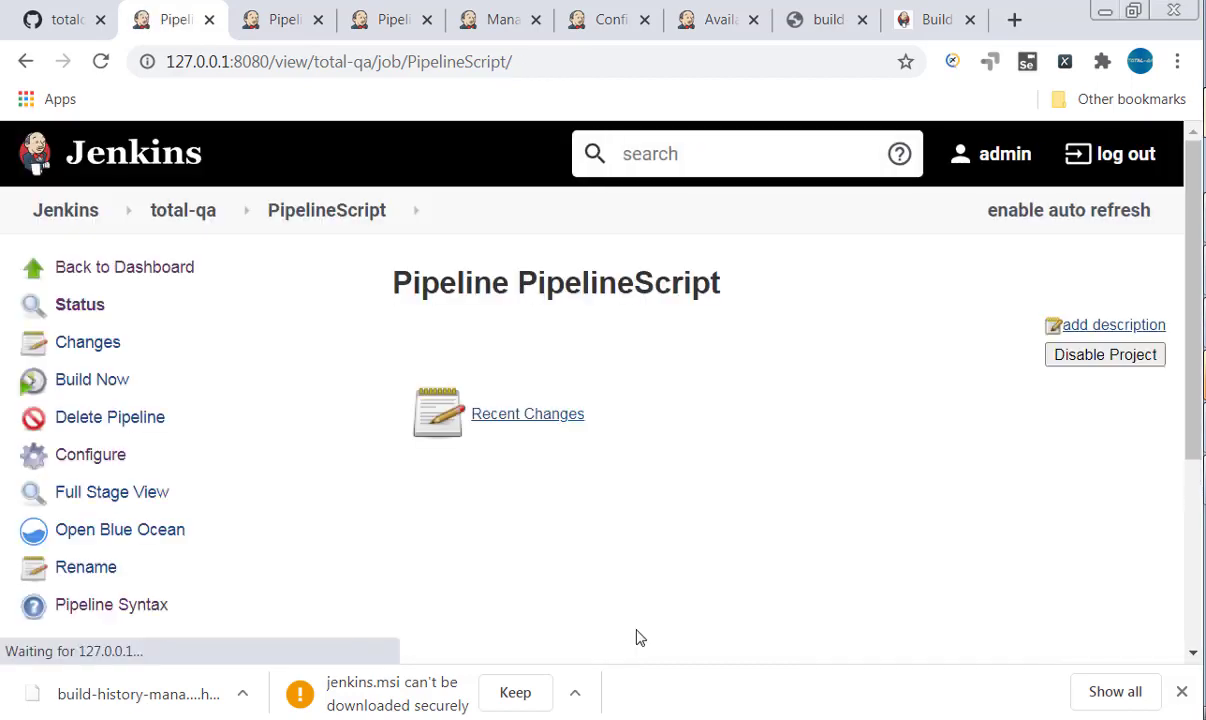
Switch to the Notepad tutorial notes and examine the Open Blue Ocean topic below the Declarative Pipeline example
click(1105, 12)
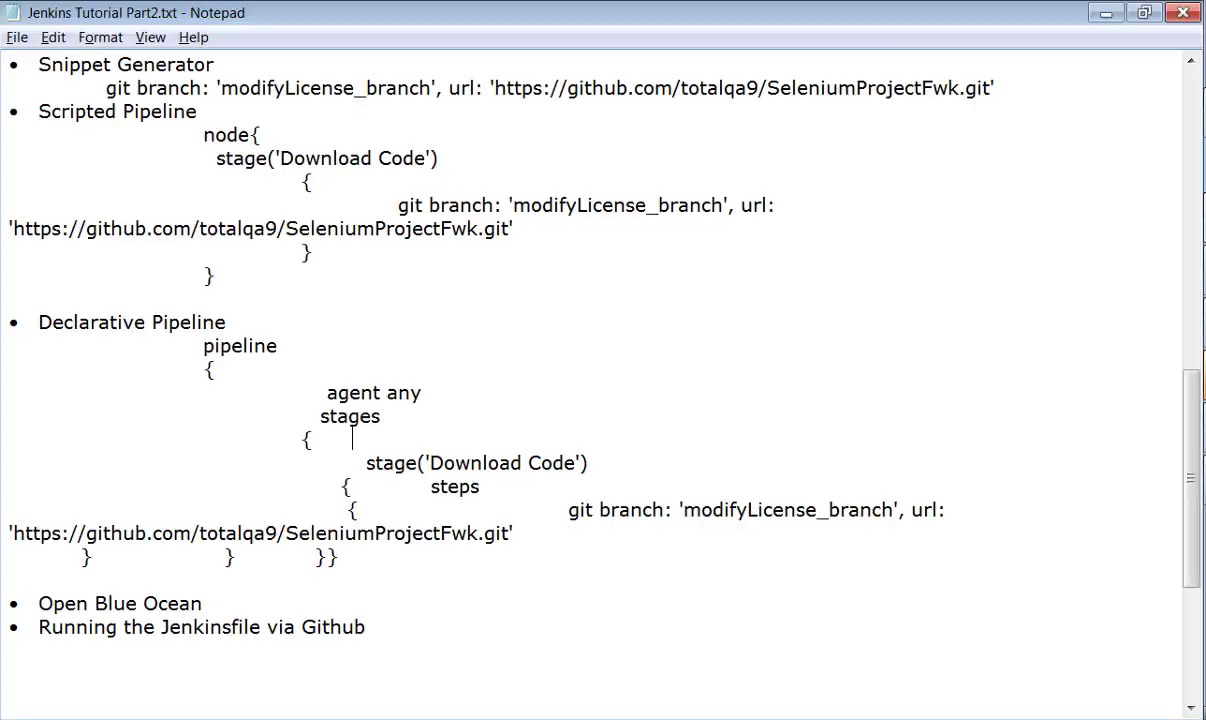
scroll(205, 515, down, 1)
drag(204, 533, 40, 537)
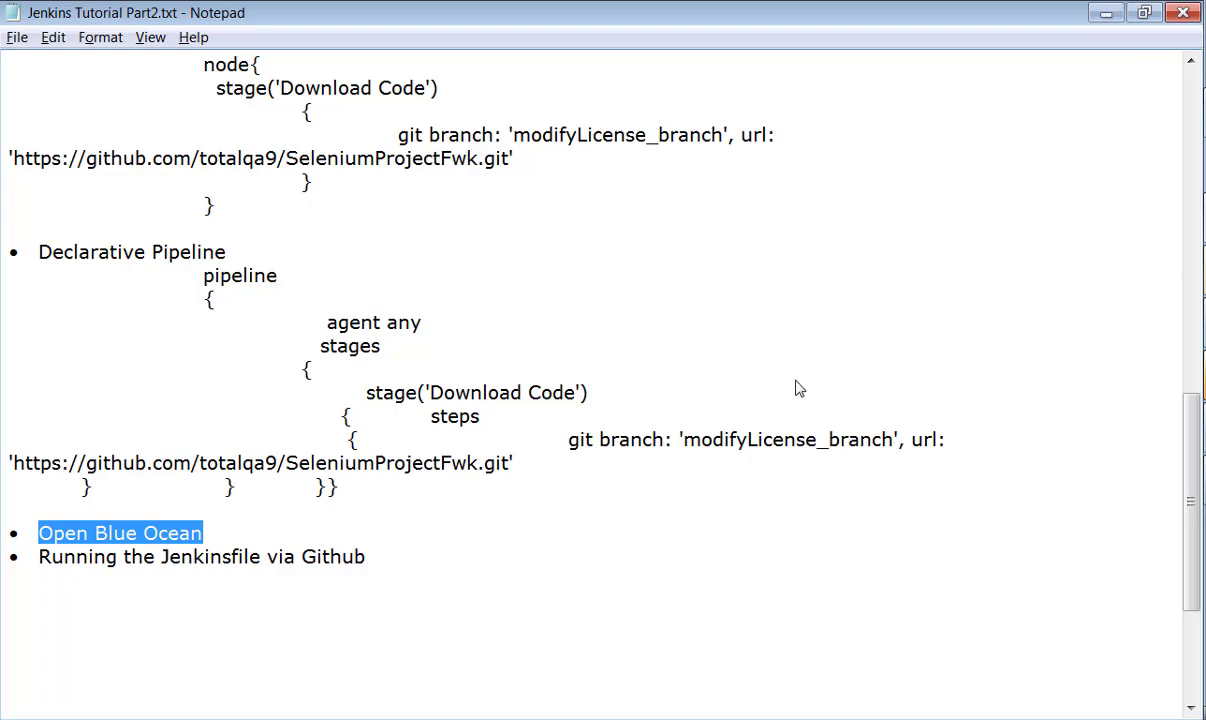
Switch back to the Jenkins page in Chrome, open PipelineScript in Blue Ocean and view the pipeline of run 2
key(alt+Tab)
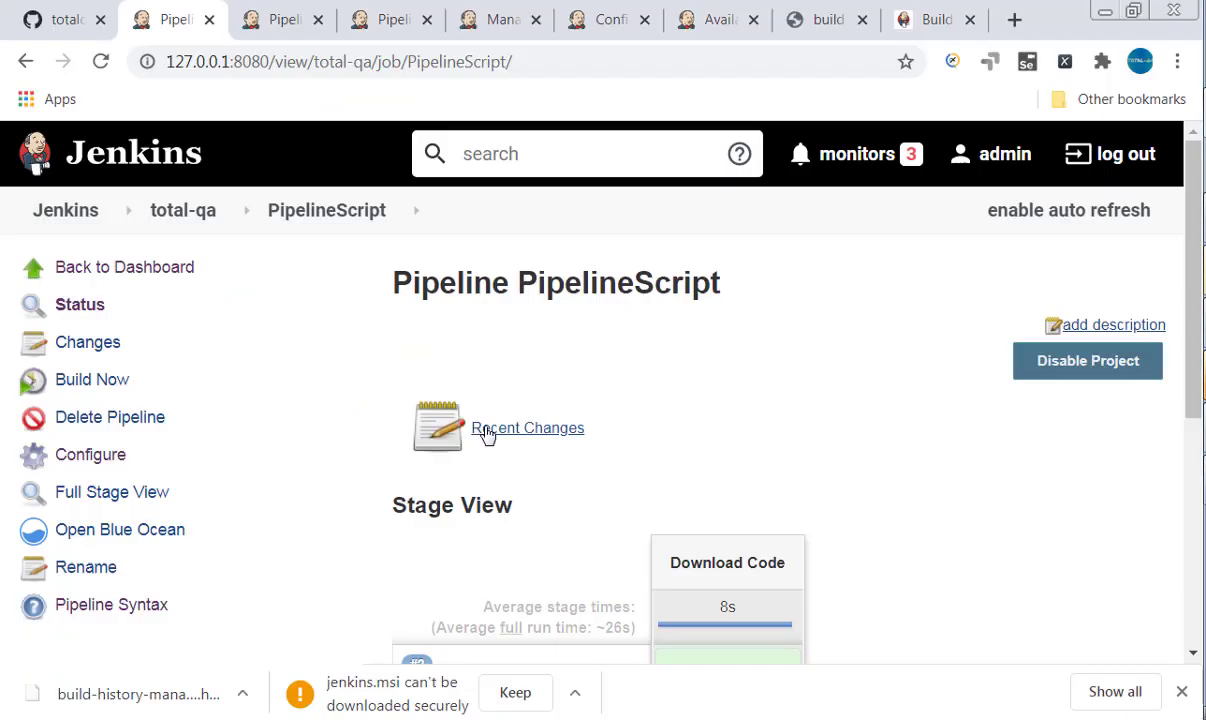
click(172, 540)
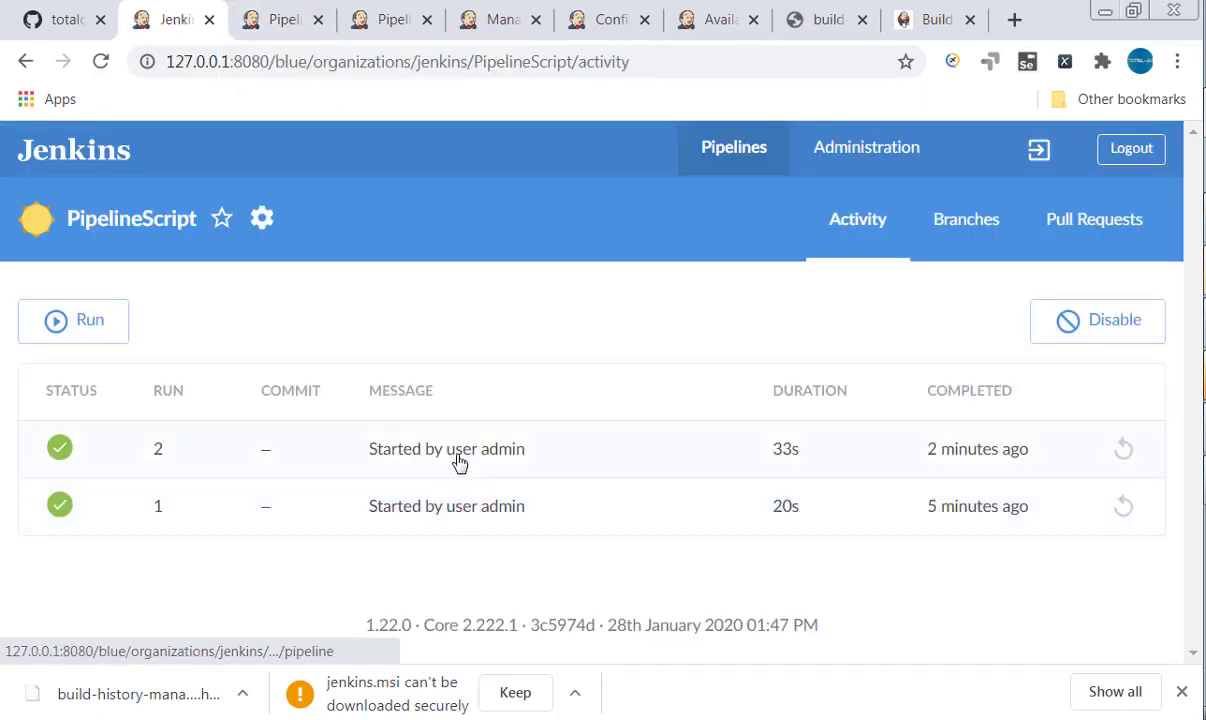
click(459, 464)
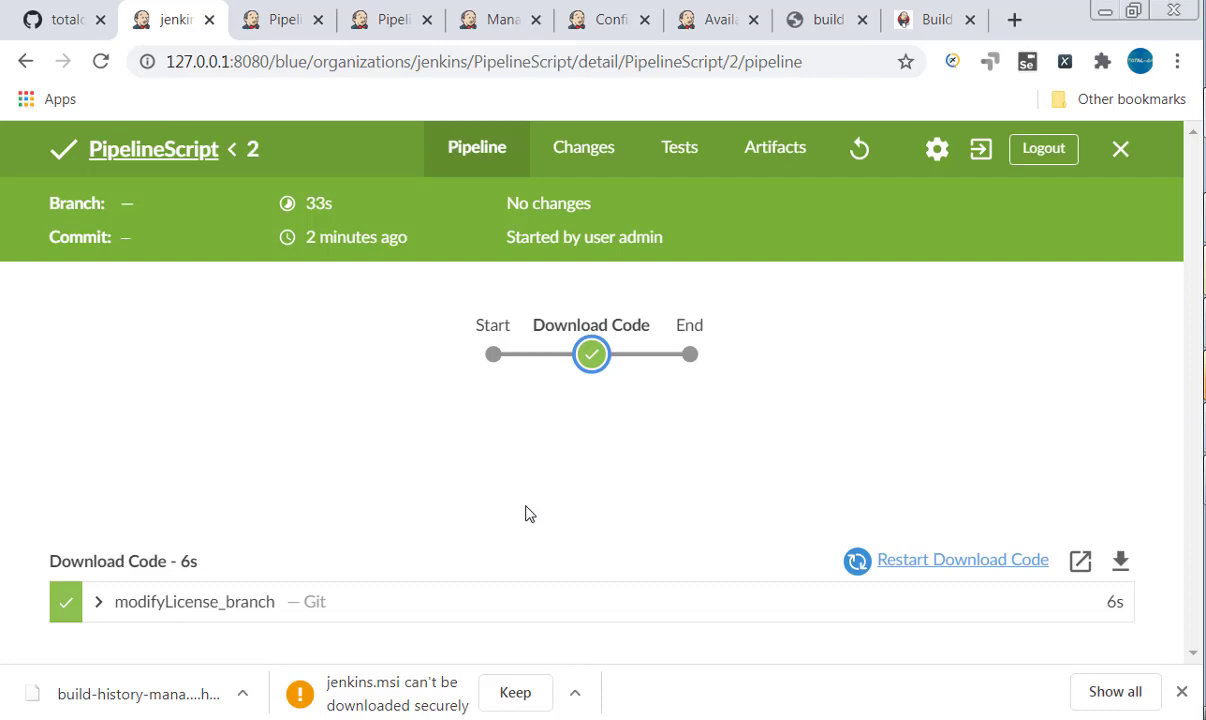
Return to classic Jenkins, open the PipelineScript configuration and add an empty line after the echo statement in the script
click(981, 150)
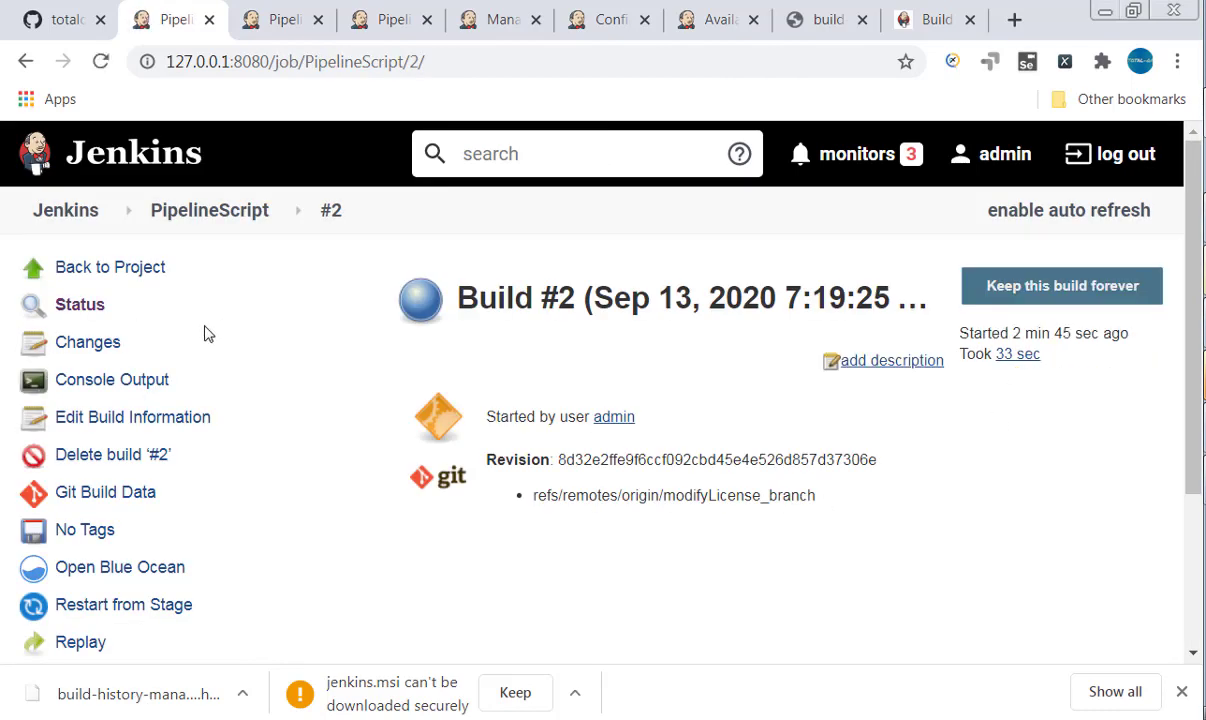
click(213, 222)
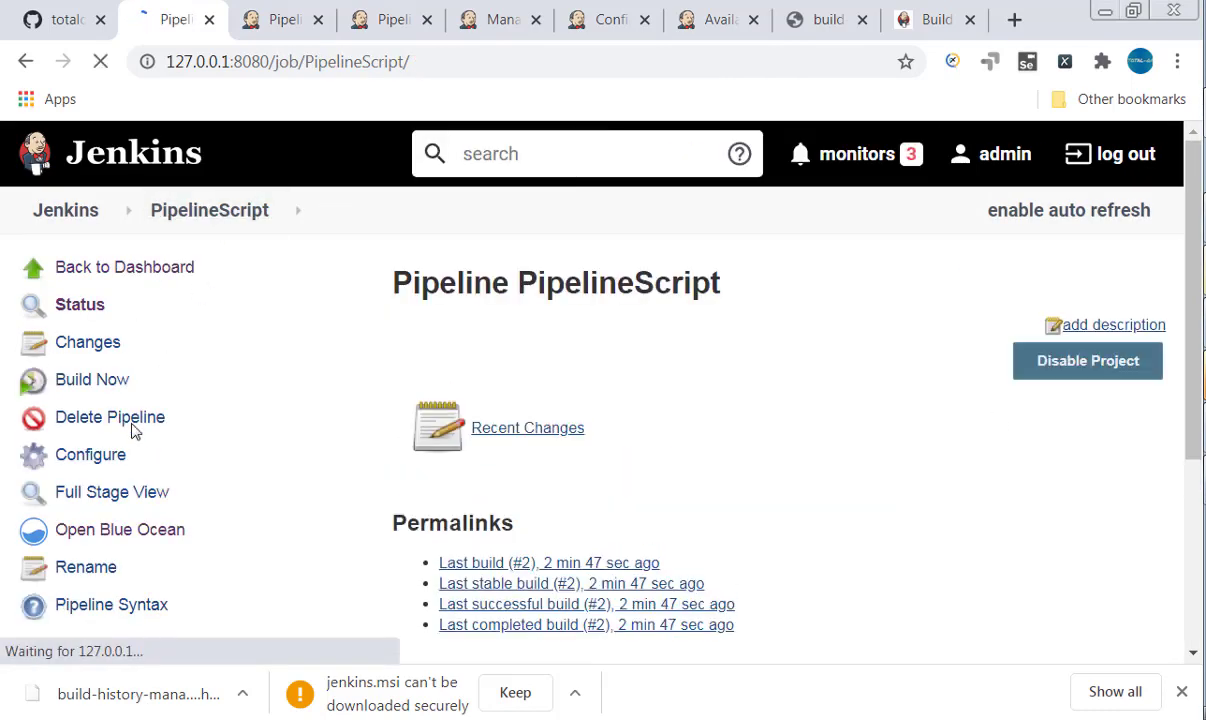
click(106, 455)
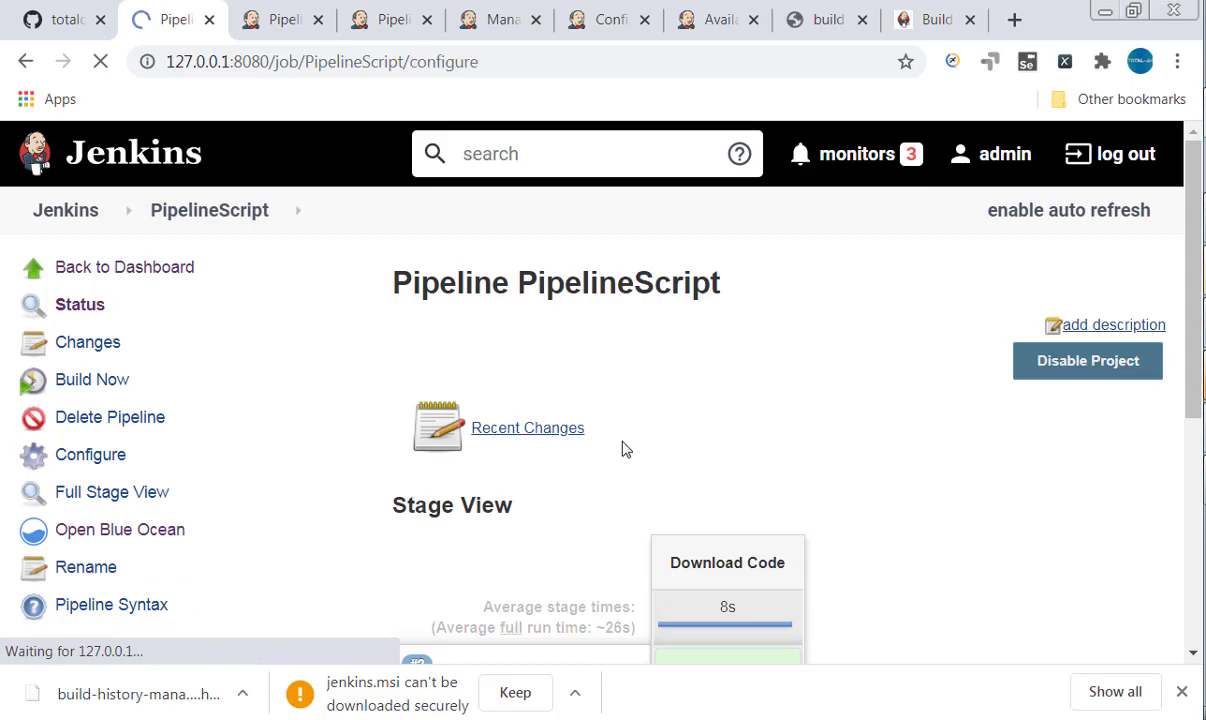
scroll(827, 445, down, 3)
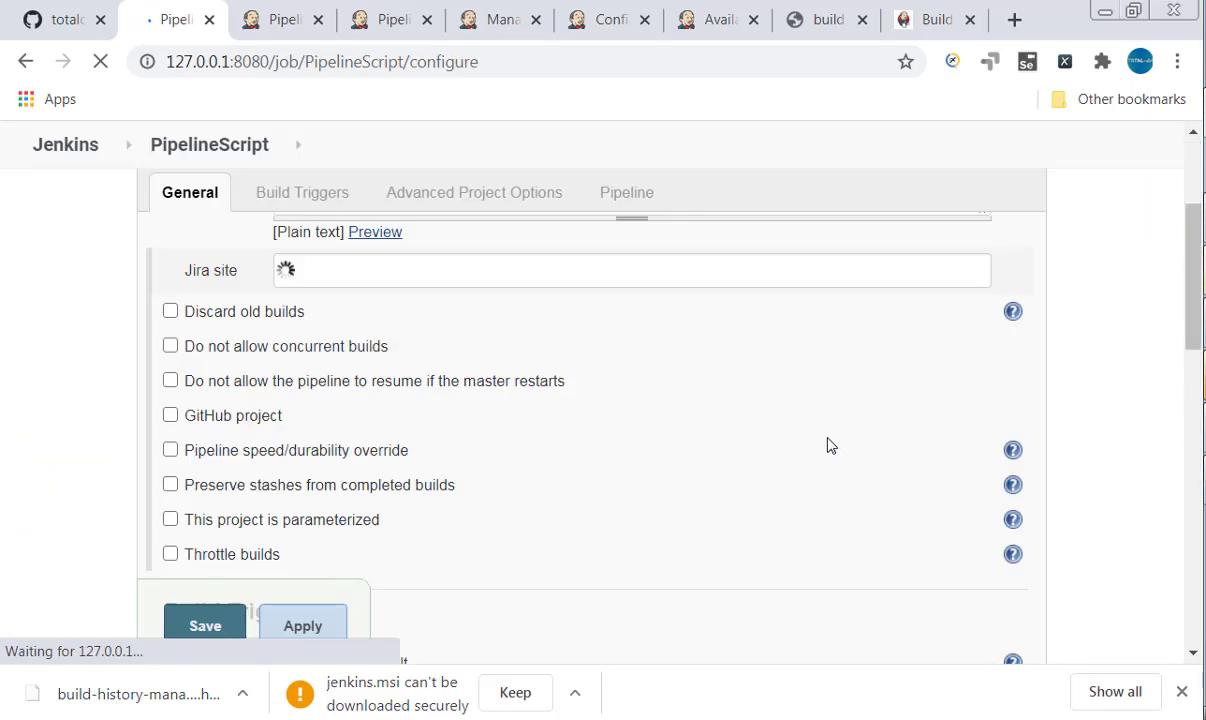
scroll(827, 445, down, 10)
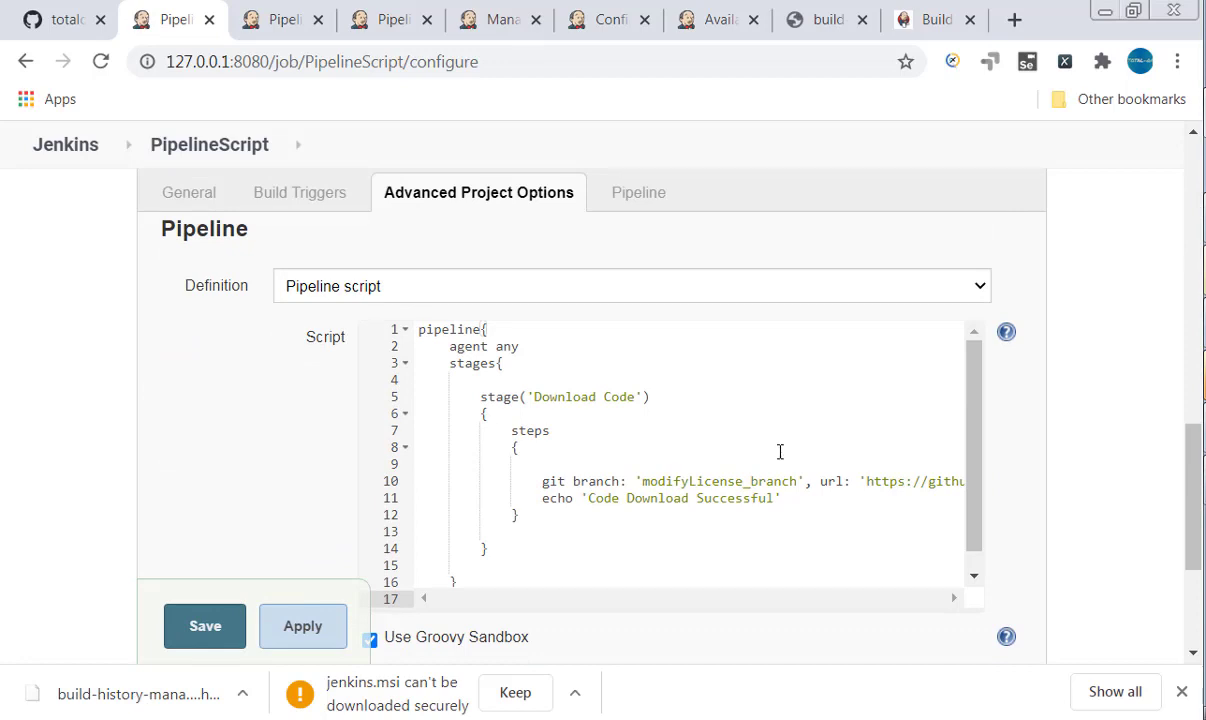
click(798, 508)
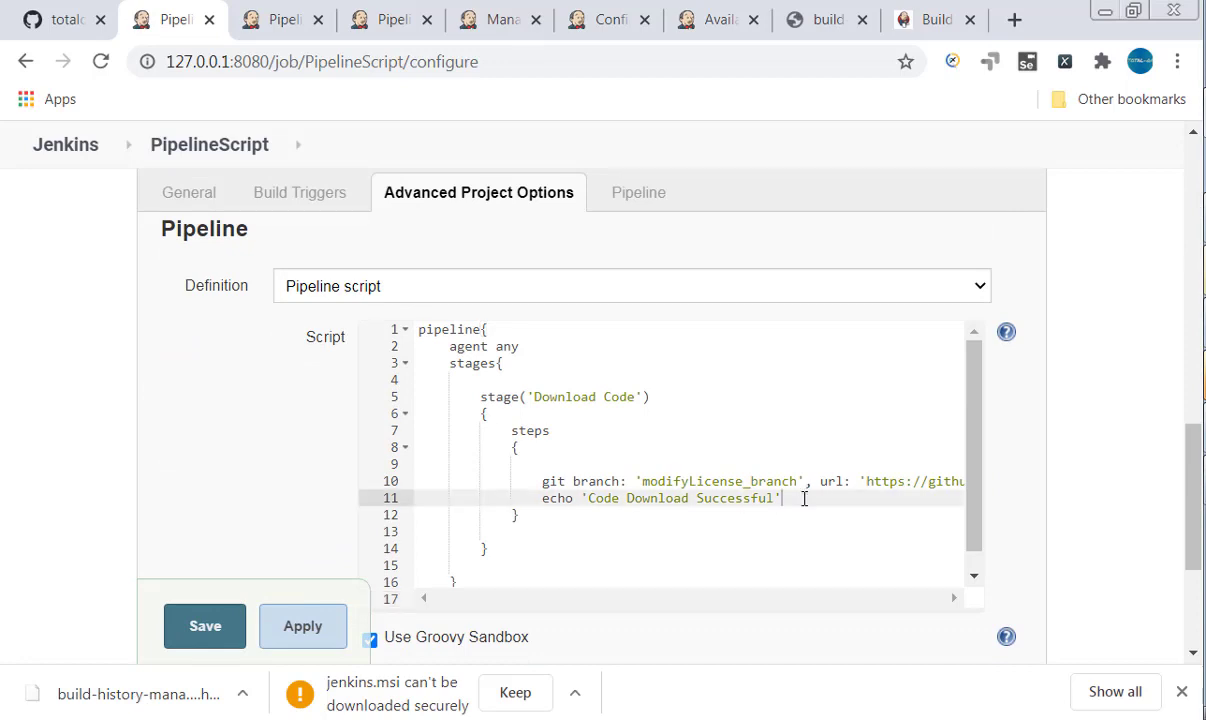
key(Return)
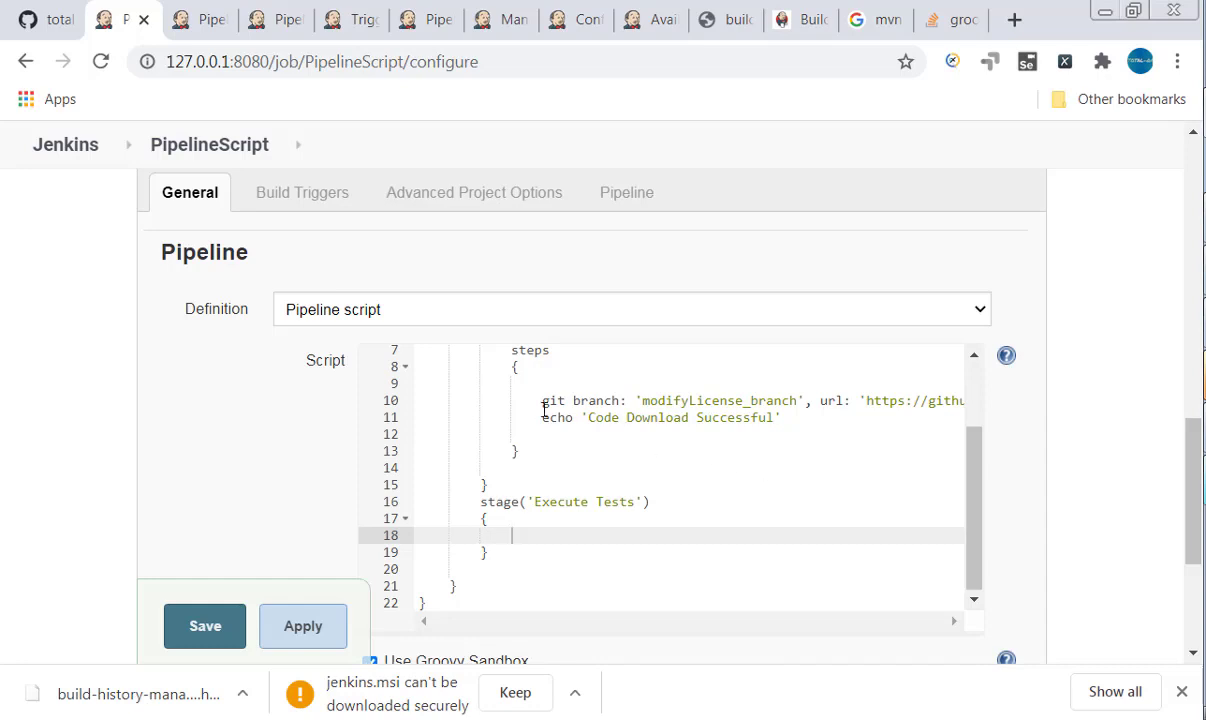
Enlarge the configuration page and examine the pipeline script's Download Code steps and the Execute Tests stage
key(ctrl+plus)
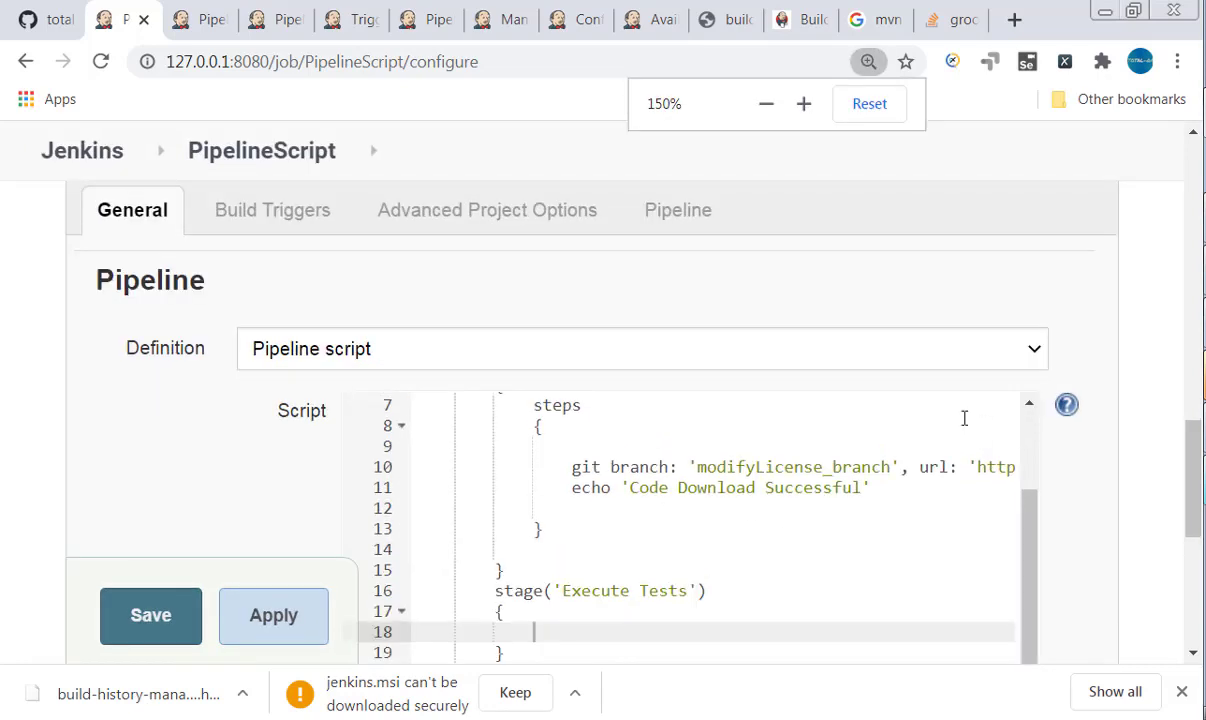
scroll(921, 406, down, 2)
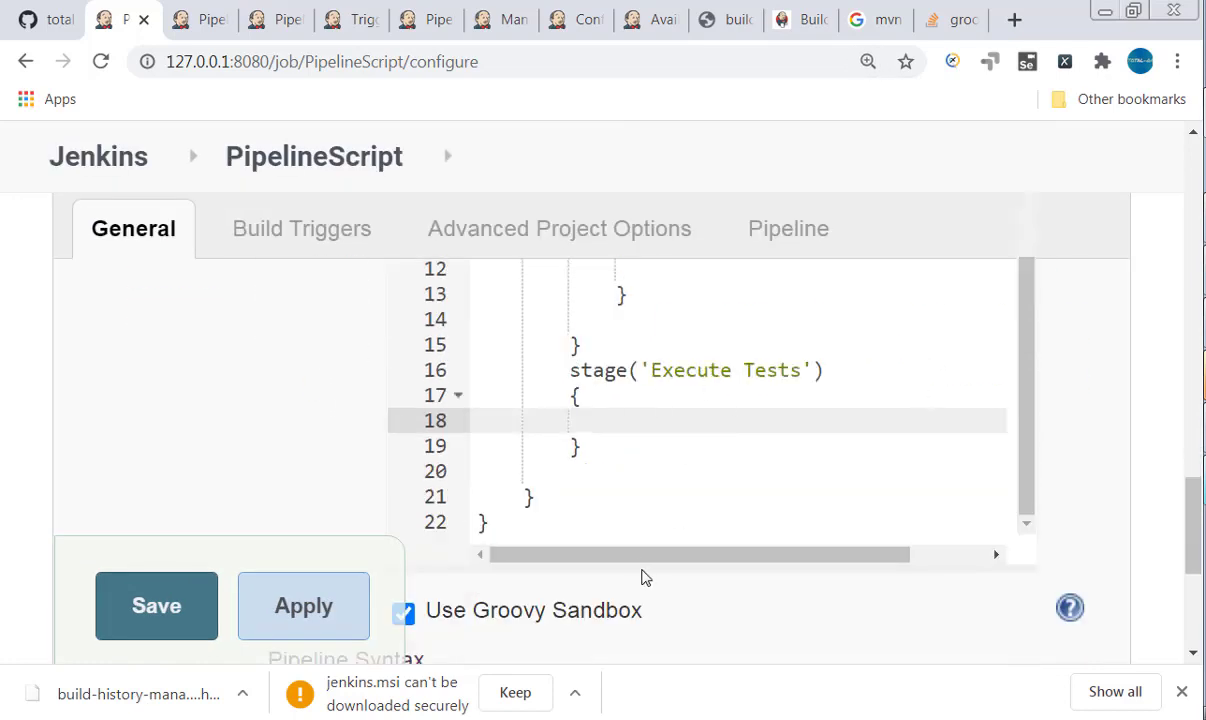
drag(727, 558, 575, 563)
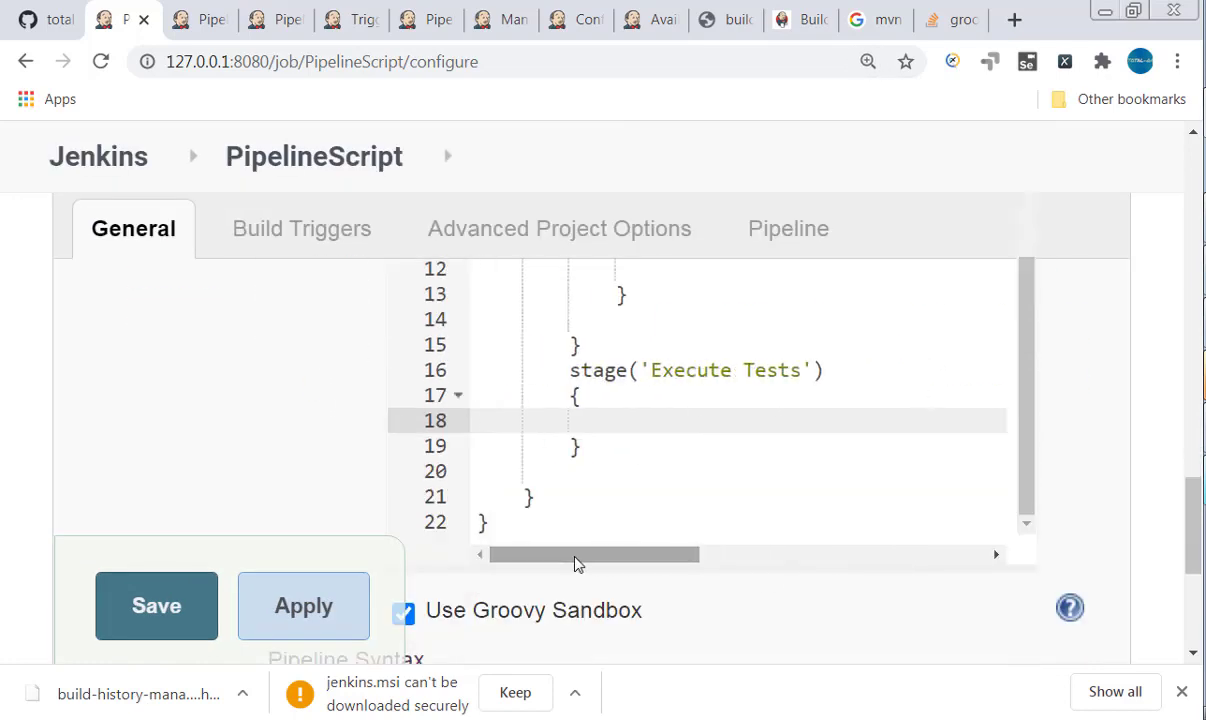
scroll(657, 479, up, 2)
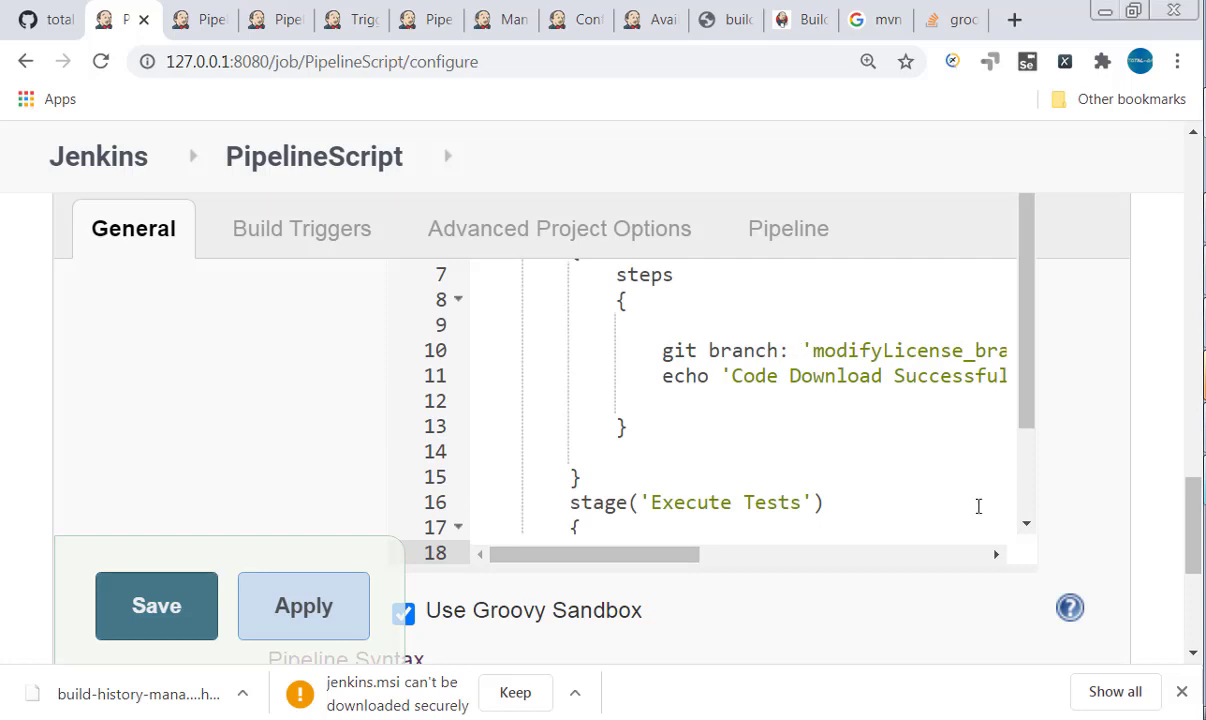
drag(694, 556, 668, 566)
scroll(721, 462, down, 2)
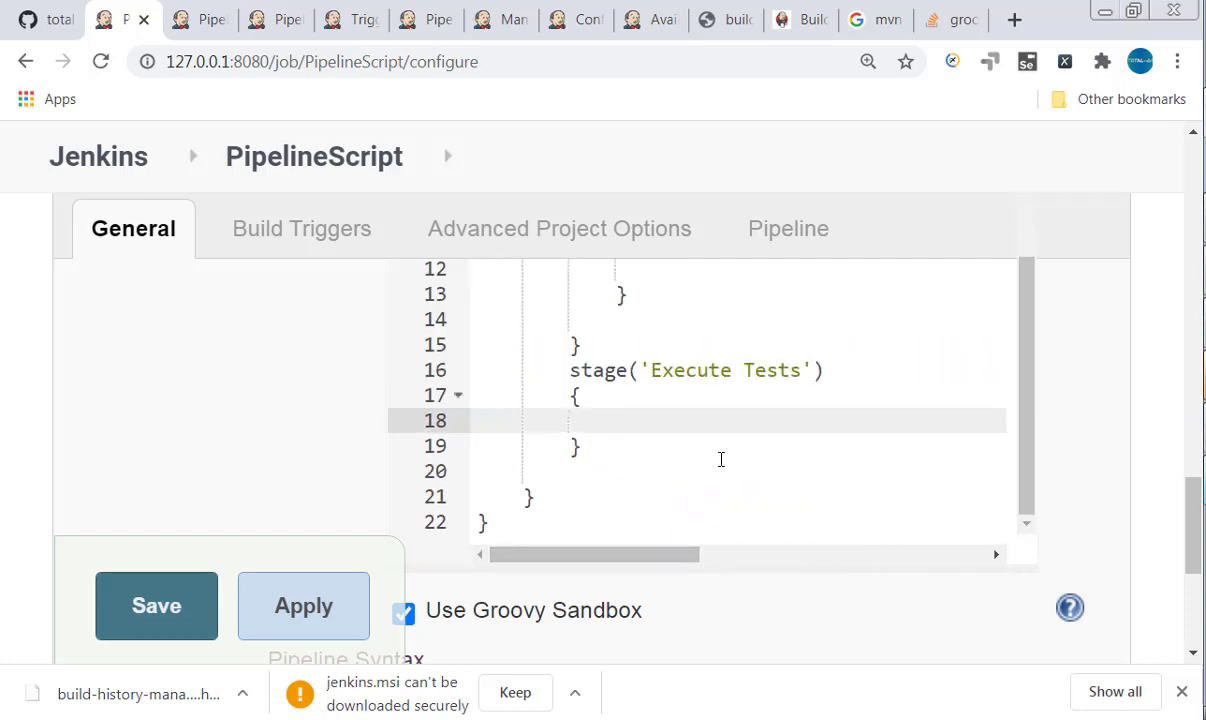
scroll(719, 458, down, 1)
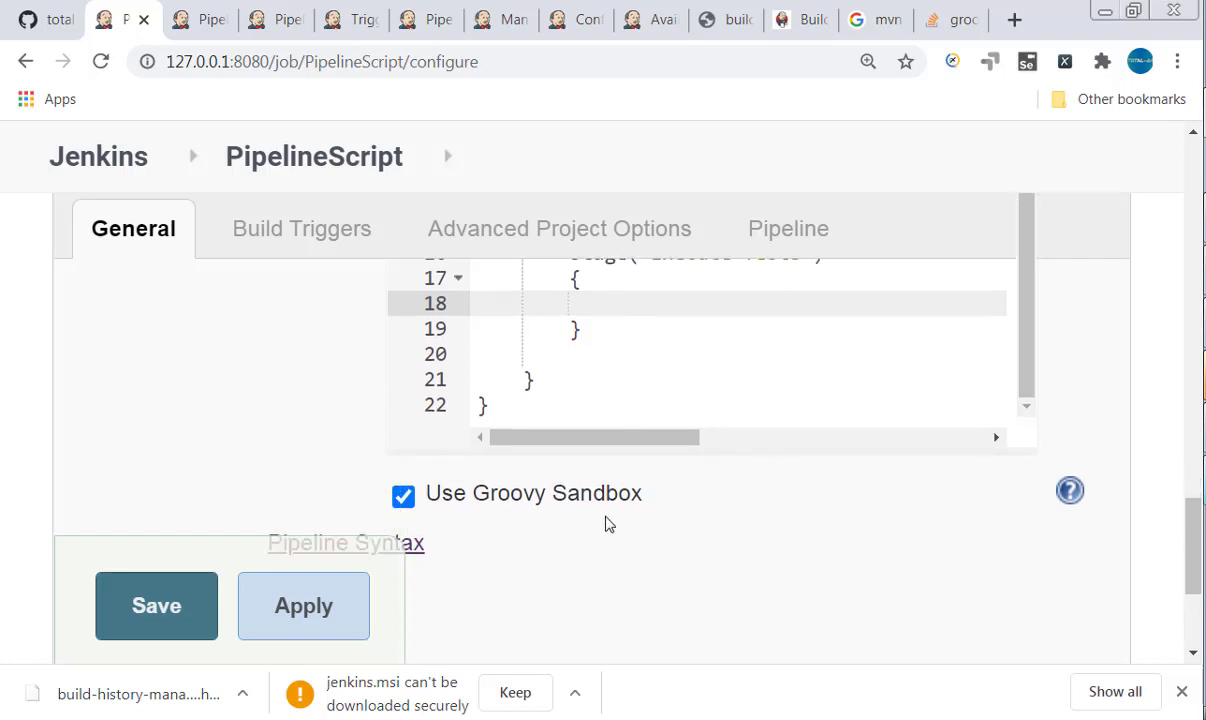
scroll(608, 519, down, 1)
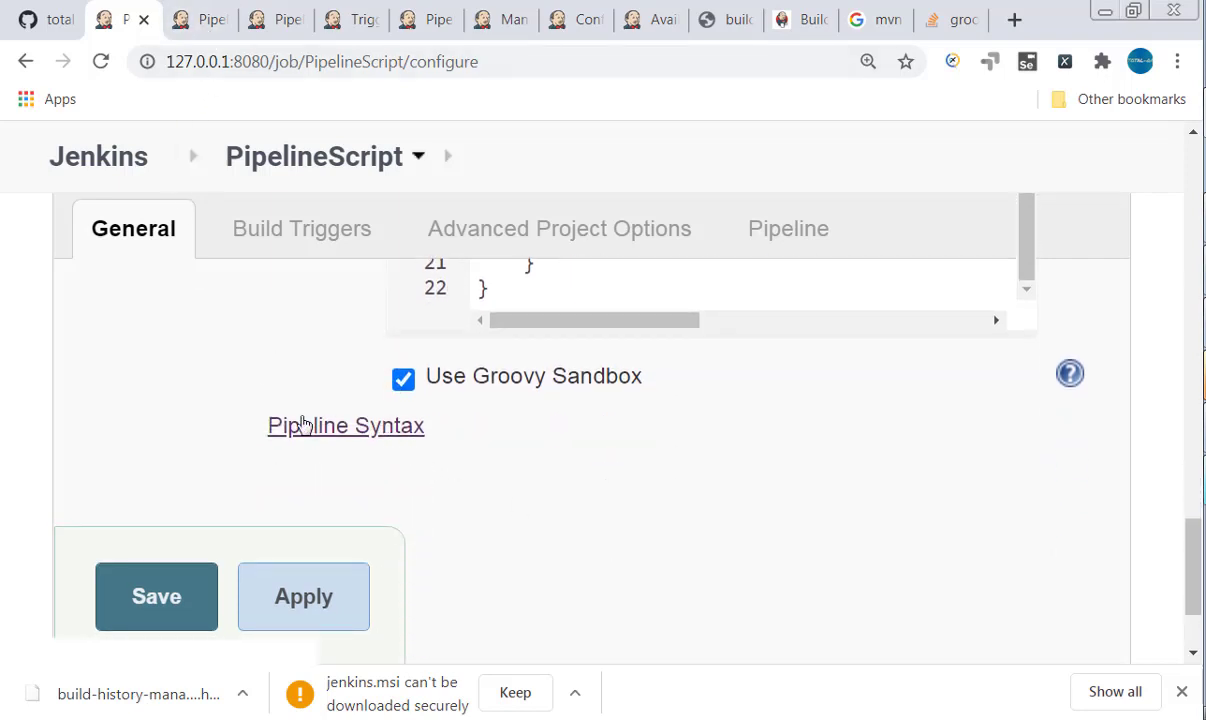
Open the Pipeline Syntax generator of PipelineScript in a separate browser tab
right_click(303, 428)
click(340, 441)
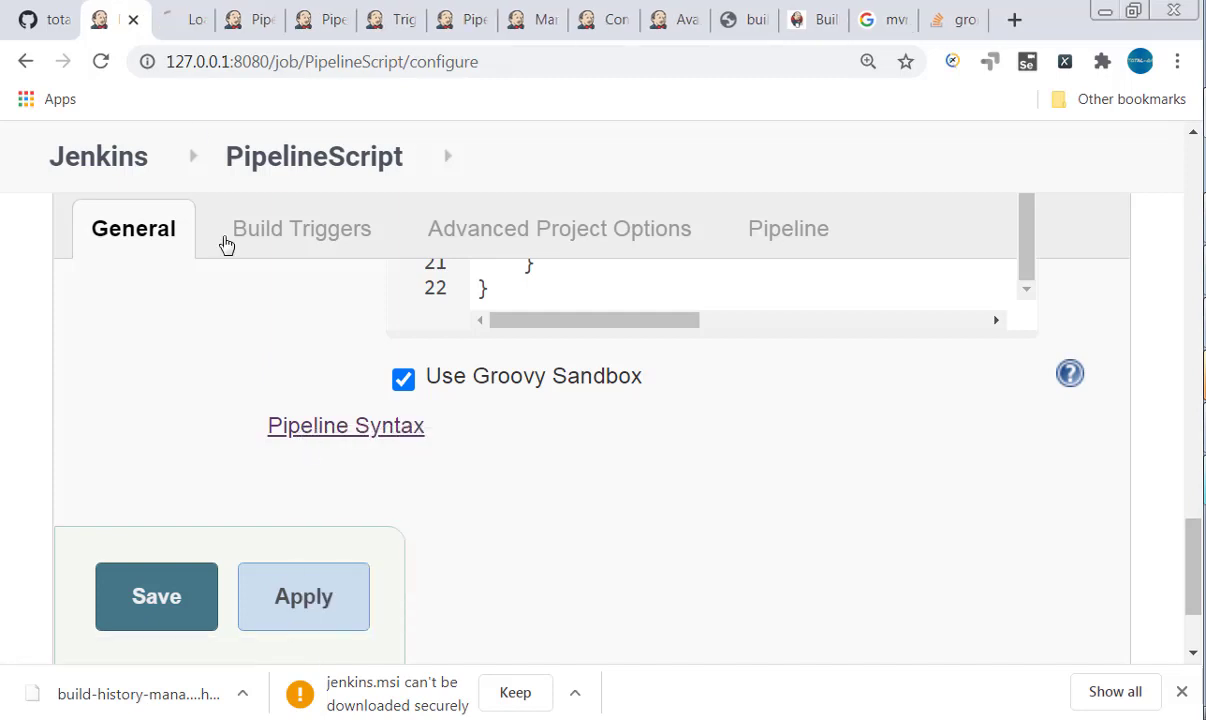
click(183, 20)
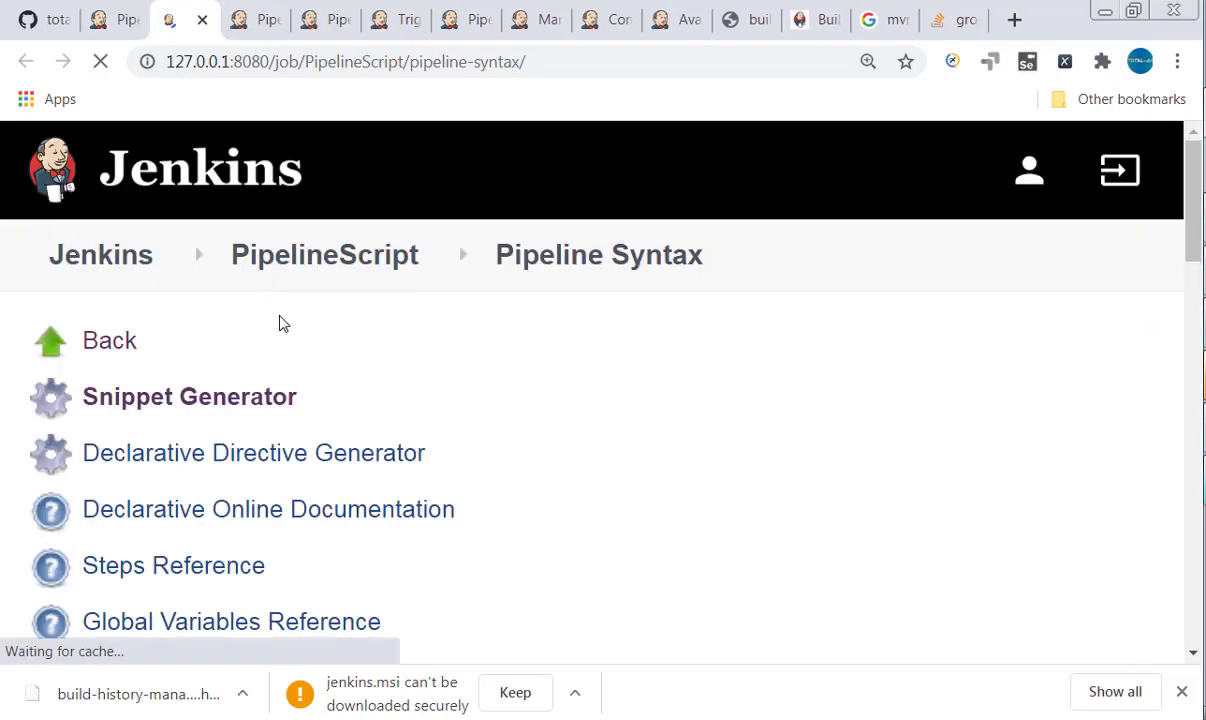
scroll(802, 463, down, 1)
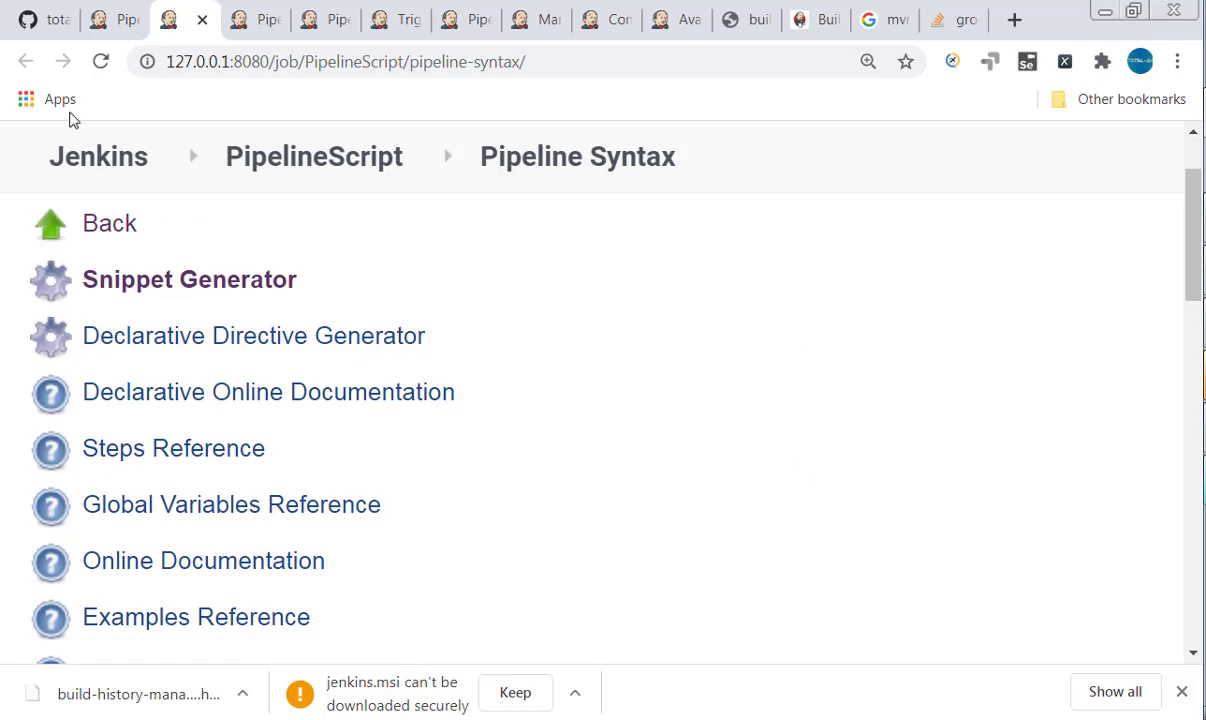
Examine the SeleniumProjectFwk repository on GitHub and its selautomationfwk folder, and return to the Jenkins configuration
click(43, 20)
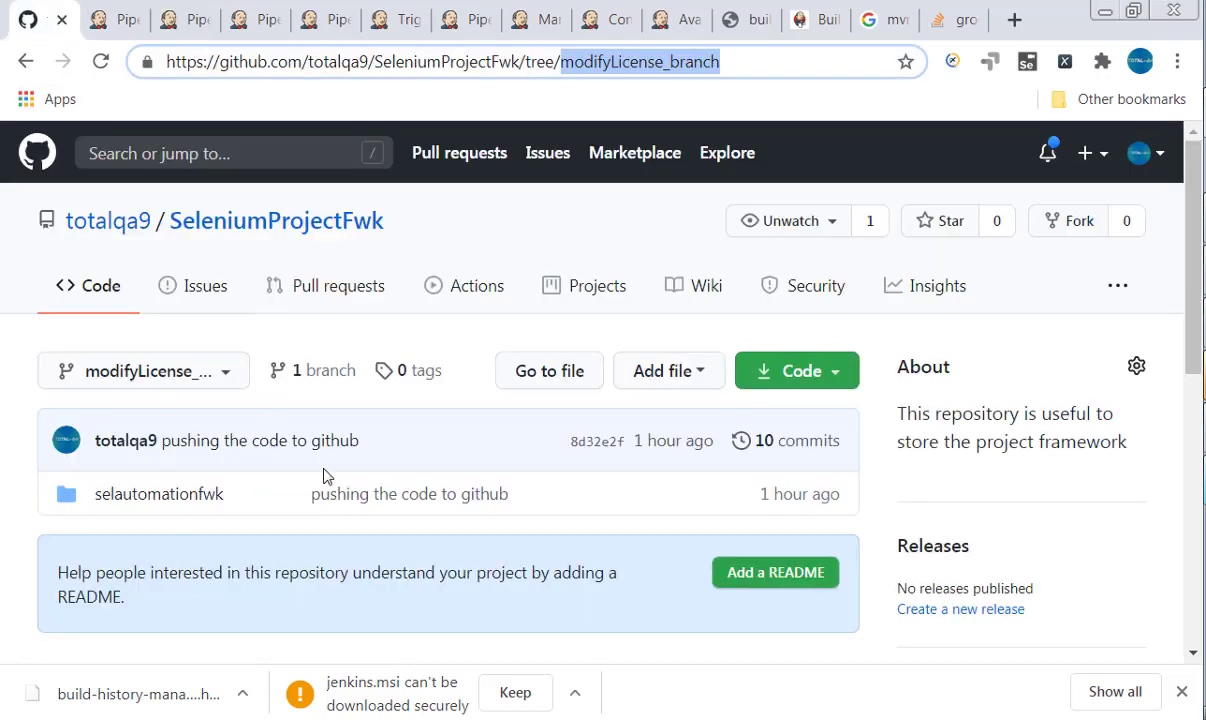
click(232, 507)
drag(232, 507, 98, 502)
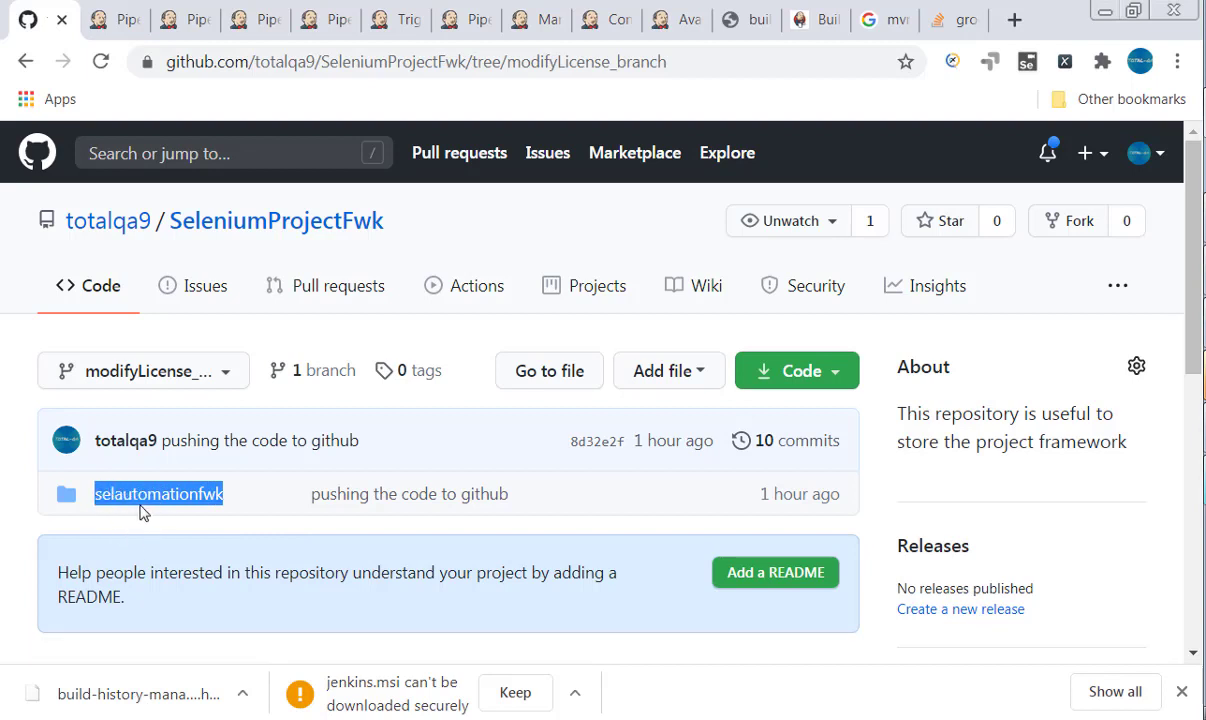
drag(418, 203, 176, 210)
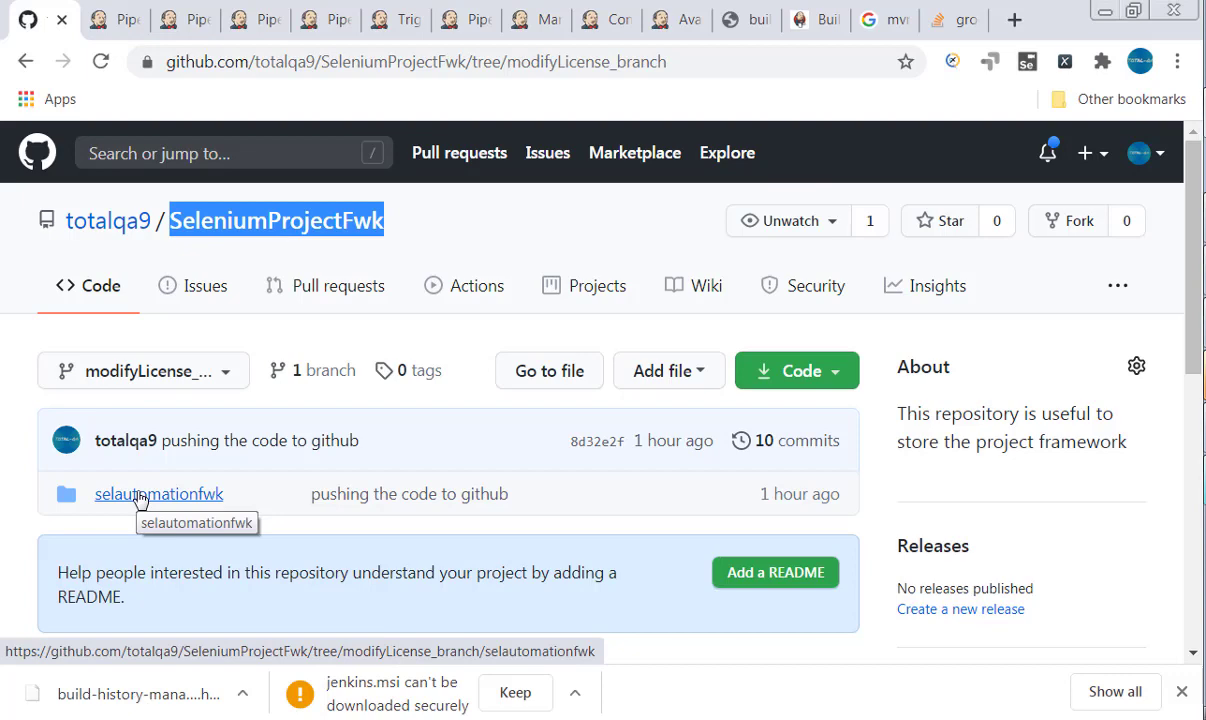
click(120, 14)
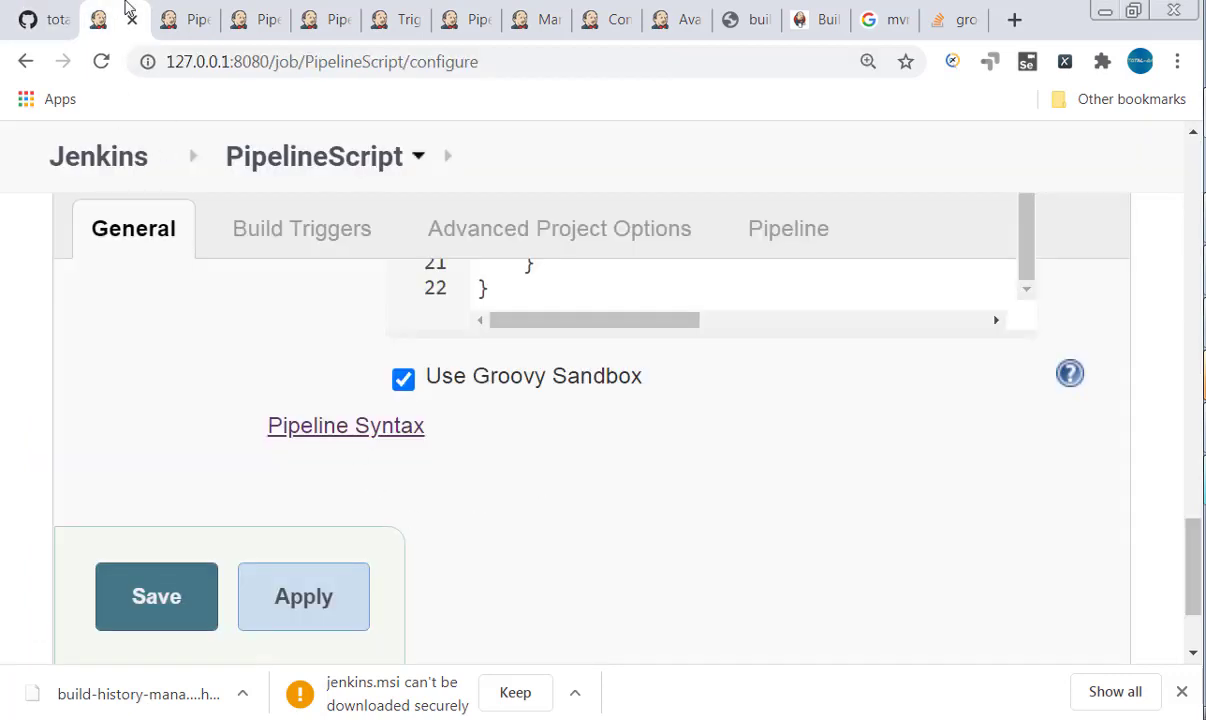
In the Snippet Generator, choose the sample step "dir: Change current directory" and enter ${env.WORKSPACE}/ as the start of its path
click(180, 18)
scroll(535, 410, up, 2)
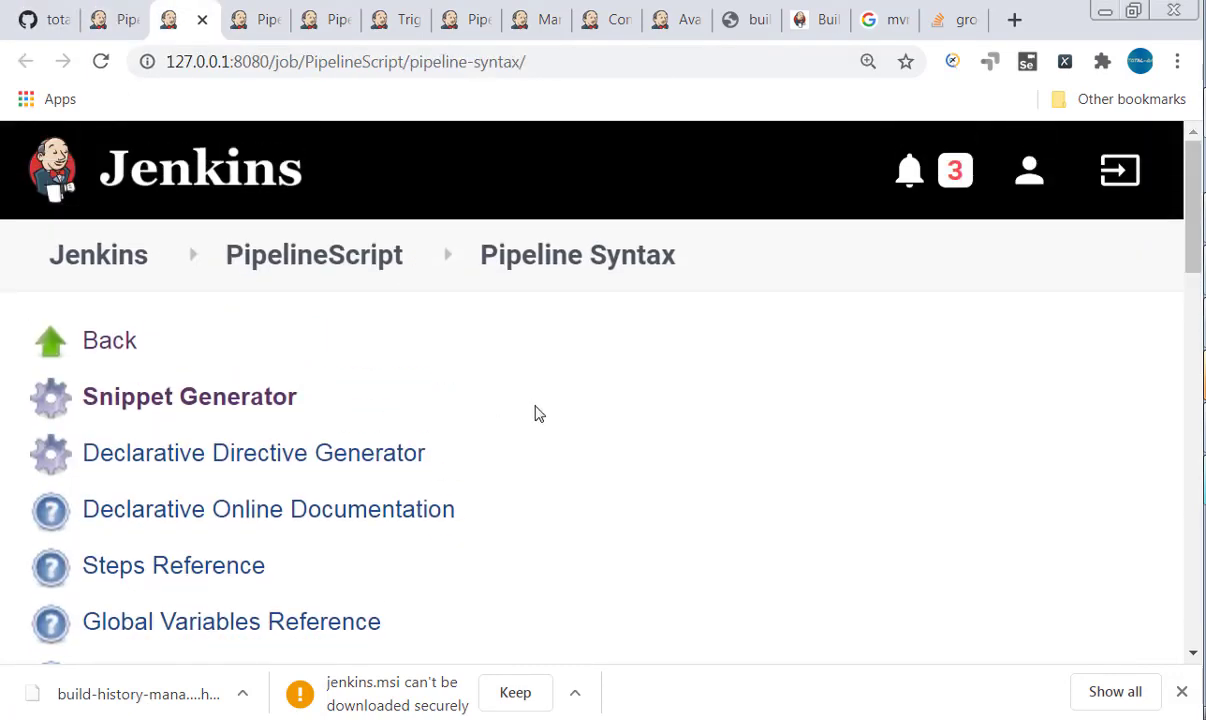
scroll(530, 412, down, 8)
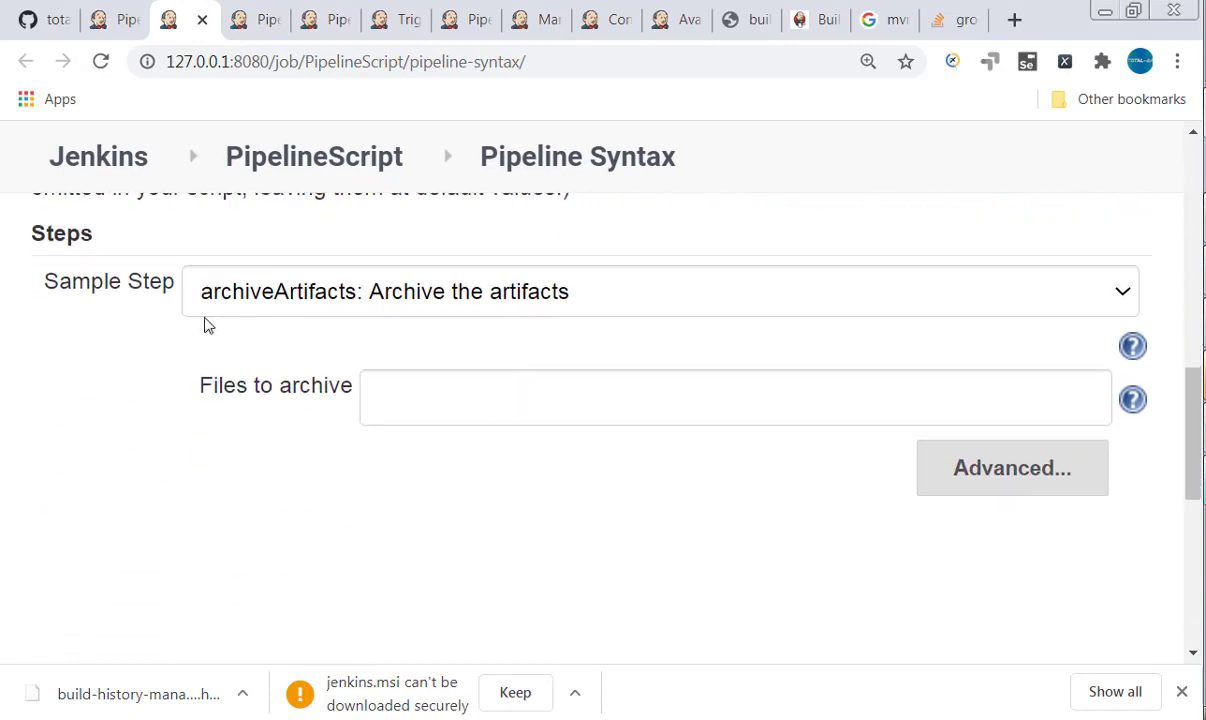
click(225, 305)
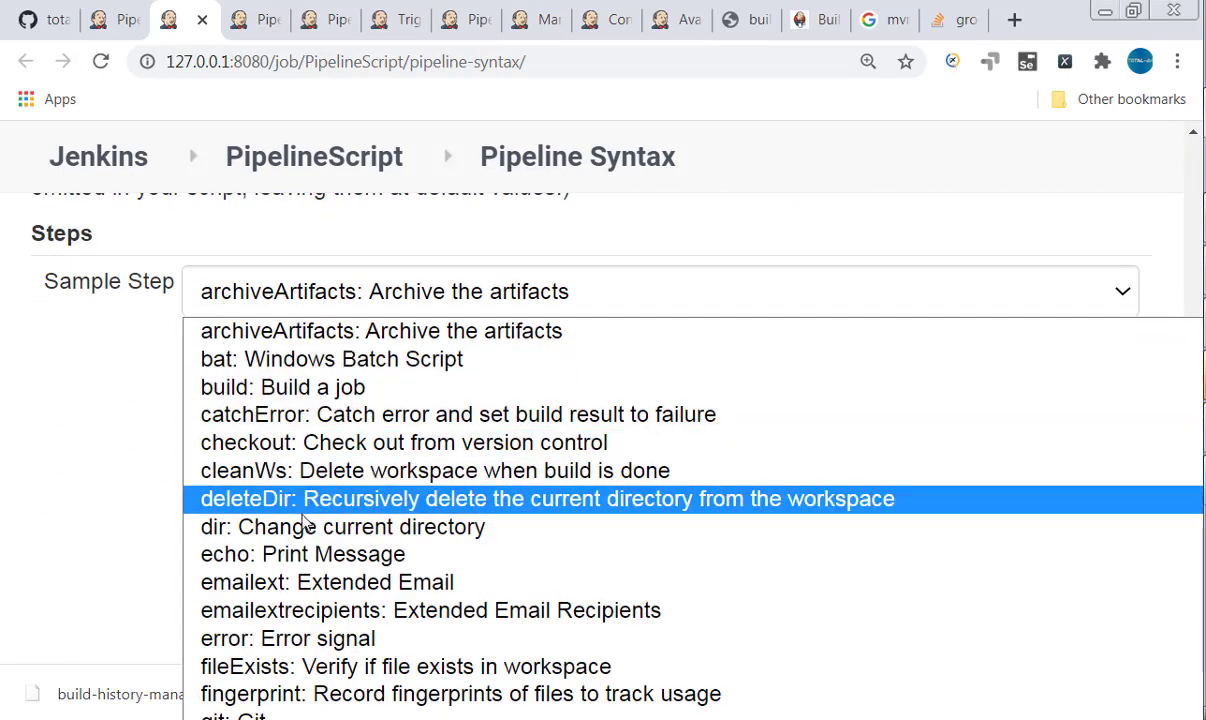
click(334, 524)
click(457, 427)
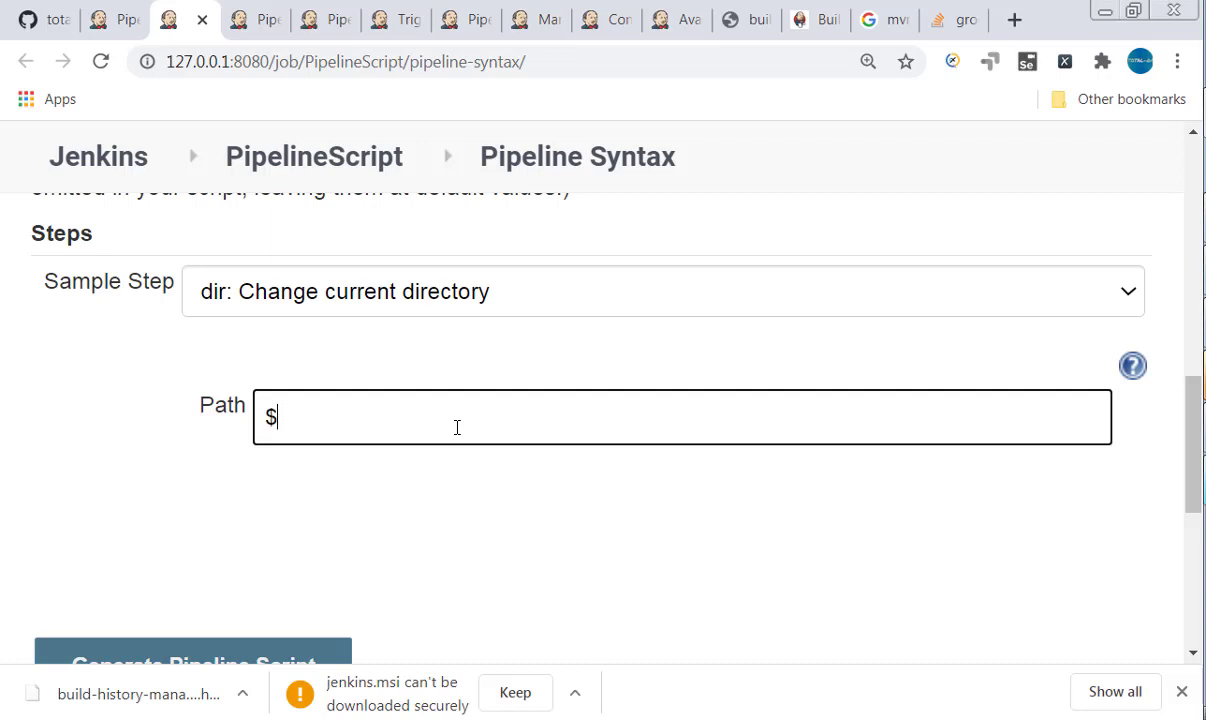
text(nv.WORK)
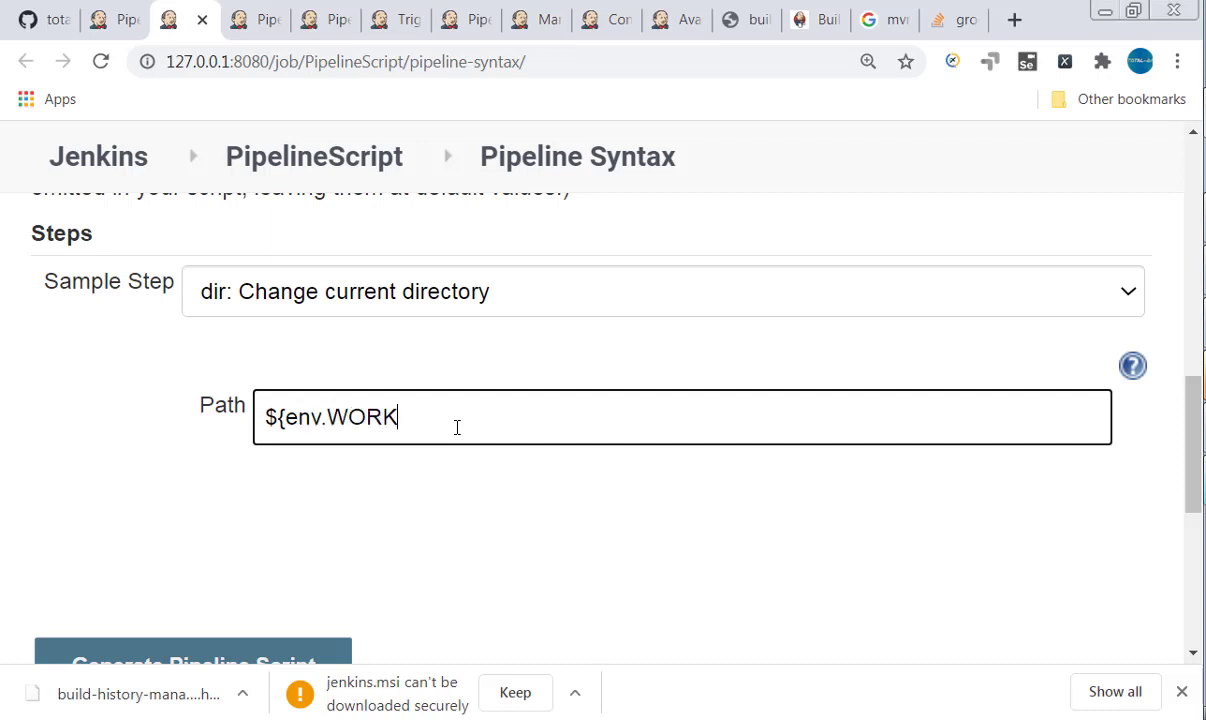
text(SPACE}/)
Copy the folder name selautomationfwk from the GitHub repository and append it to the dir step's path
click(38, 19)
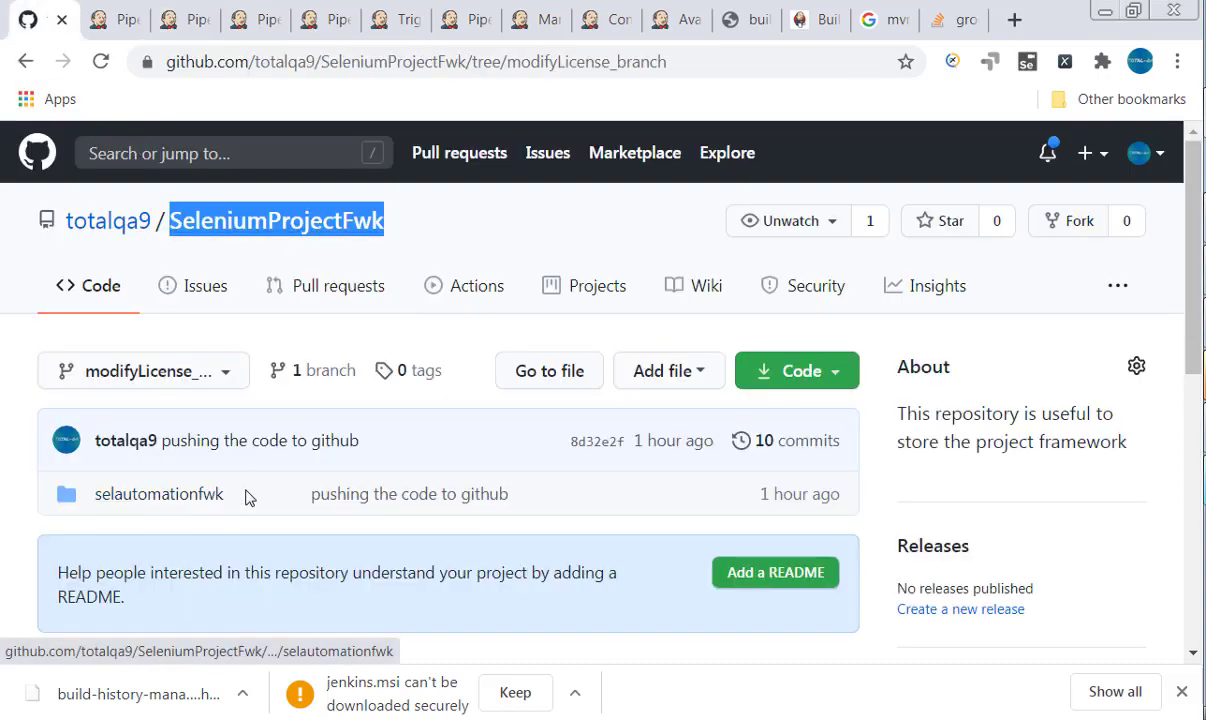
drag(224, 494, 94, 491)
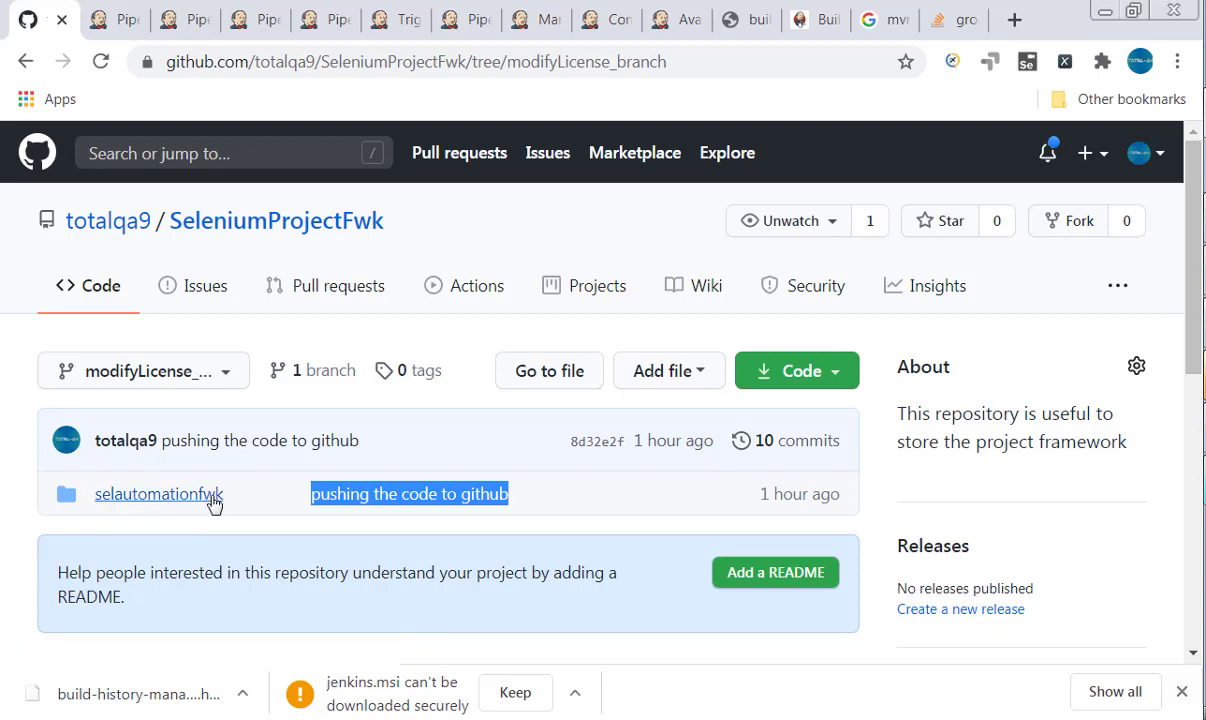
drag(234, 494, 118, 512)
click(118, 486)
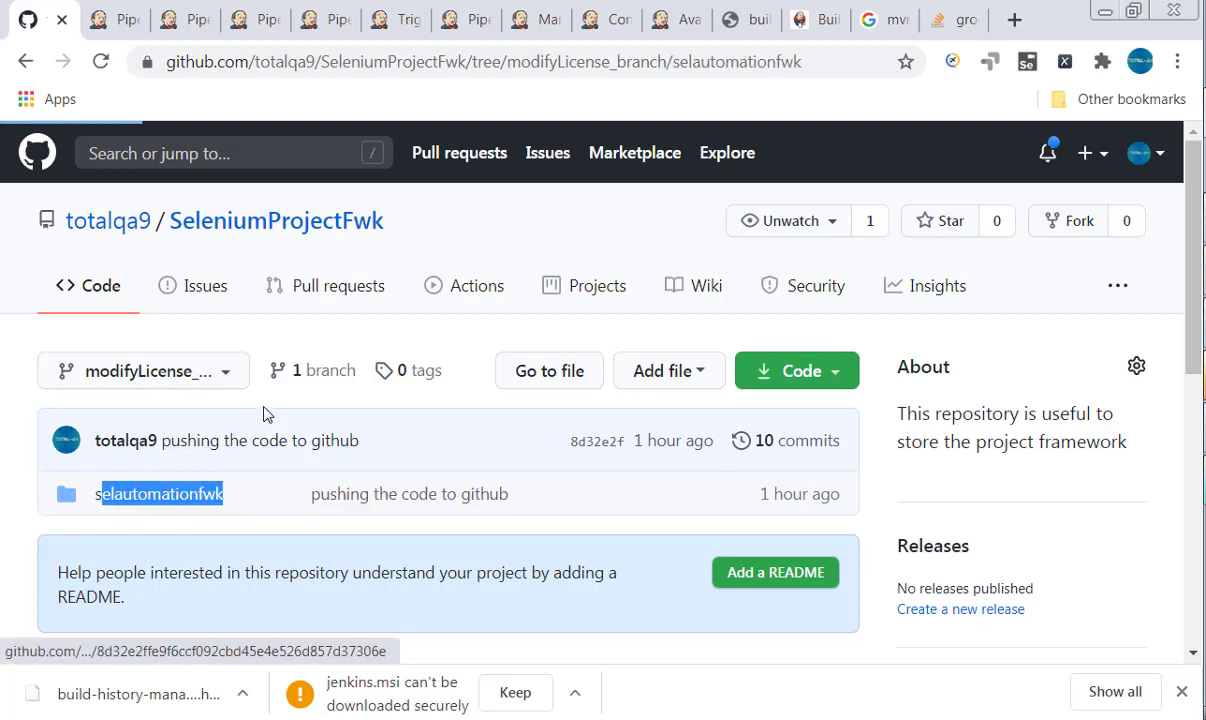
scroll(265, 407, down, 3)
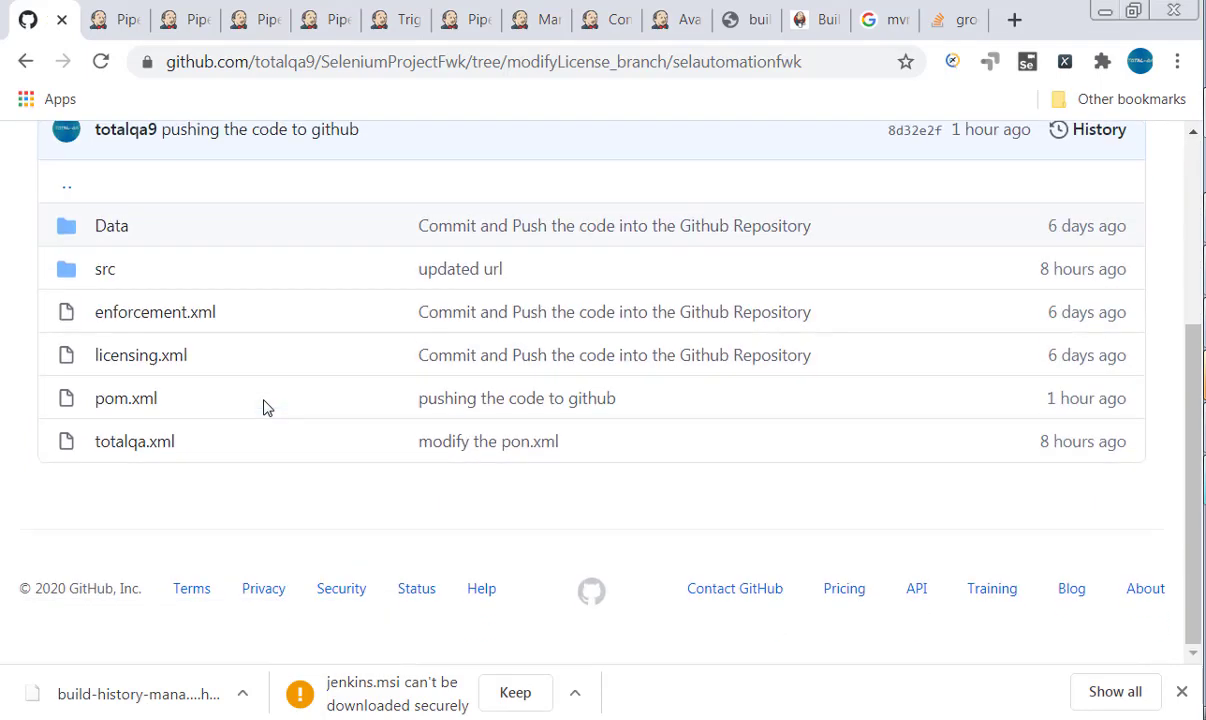
scroll(262, 410, up, 1)
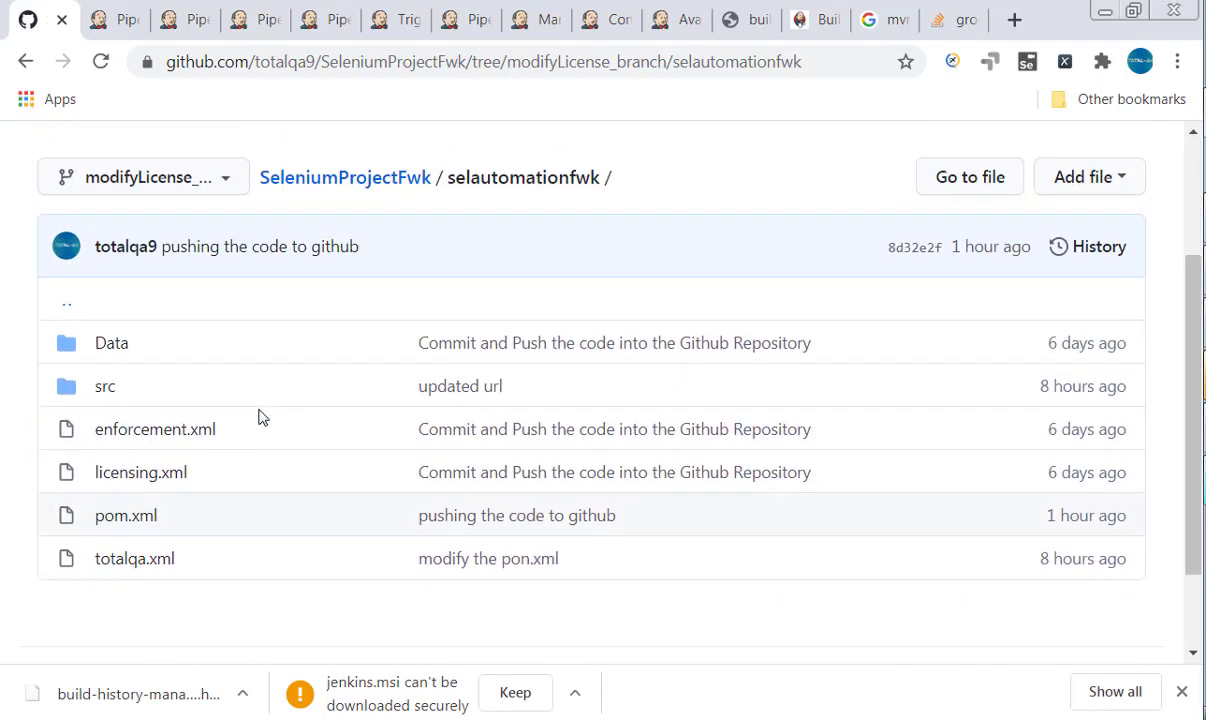
double_click(520, 181)
key(ctrl+c)
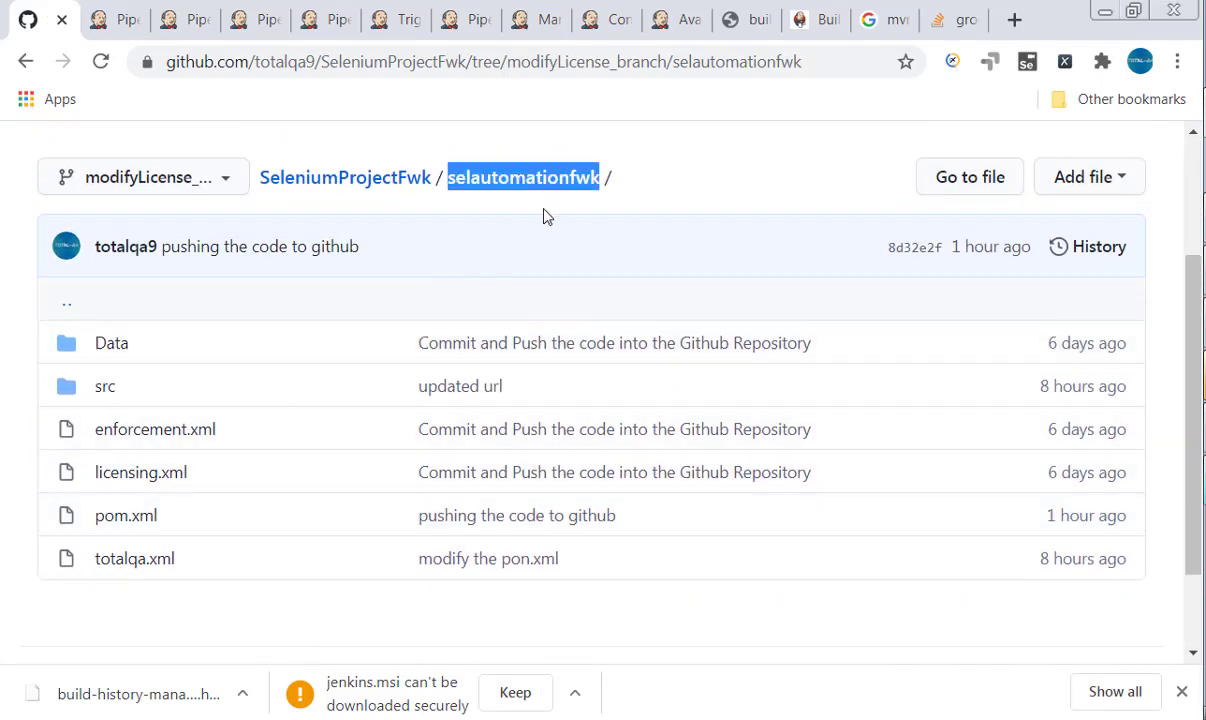
click(190, 30)
key(ctrl+v)
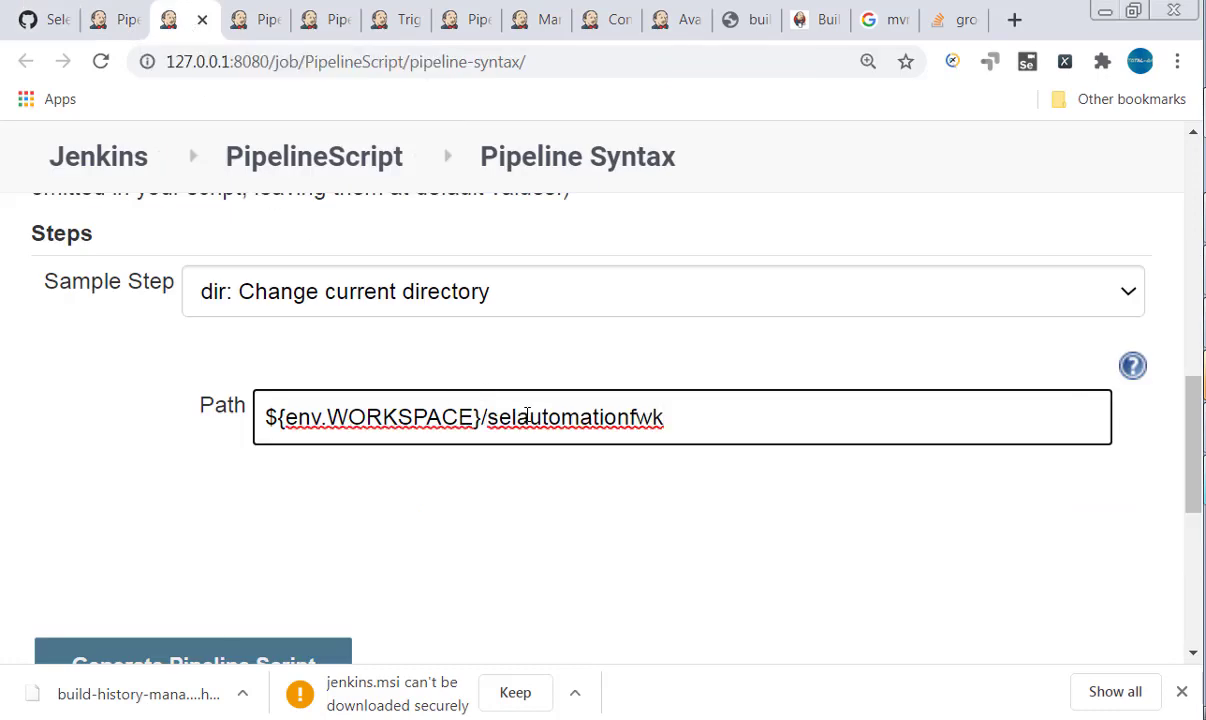
Generate the pipeline script for the dir step and copy the whole resulting snippet
scroll(440, 570, down, 1)
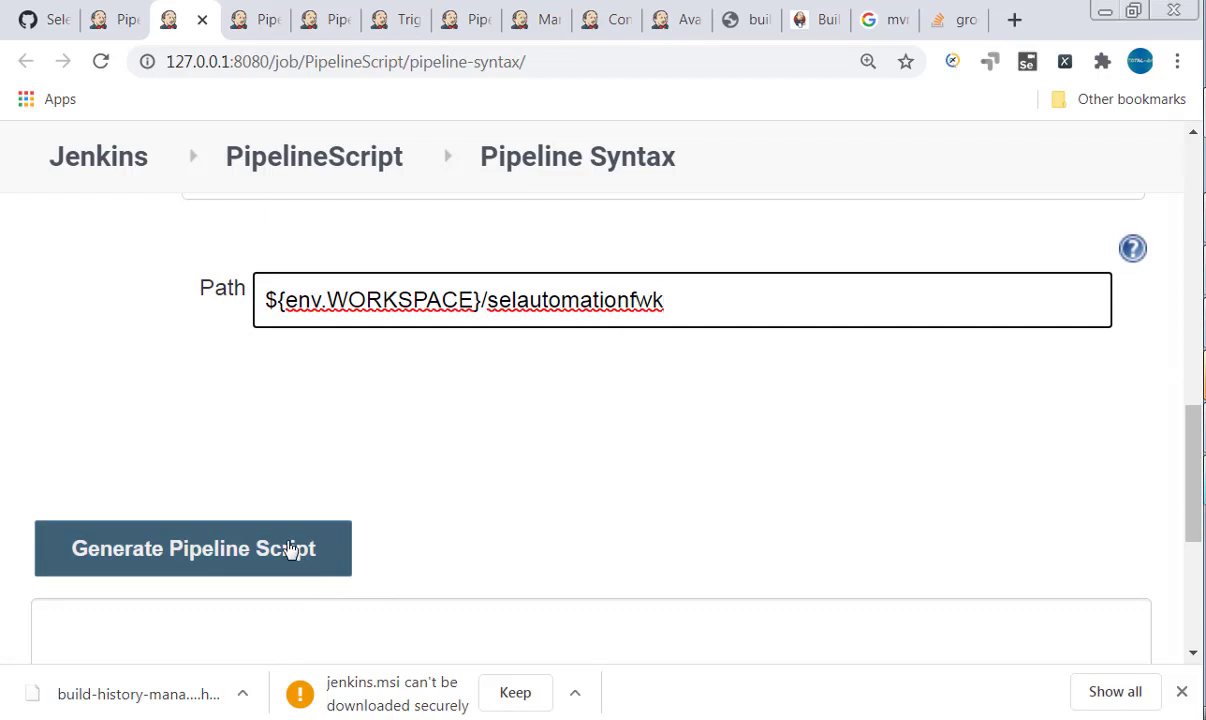
click(289, 549)
scroll(484, 519, down, 1)
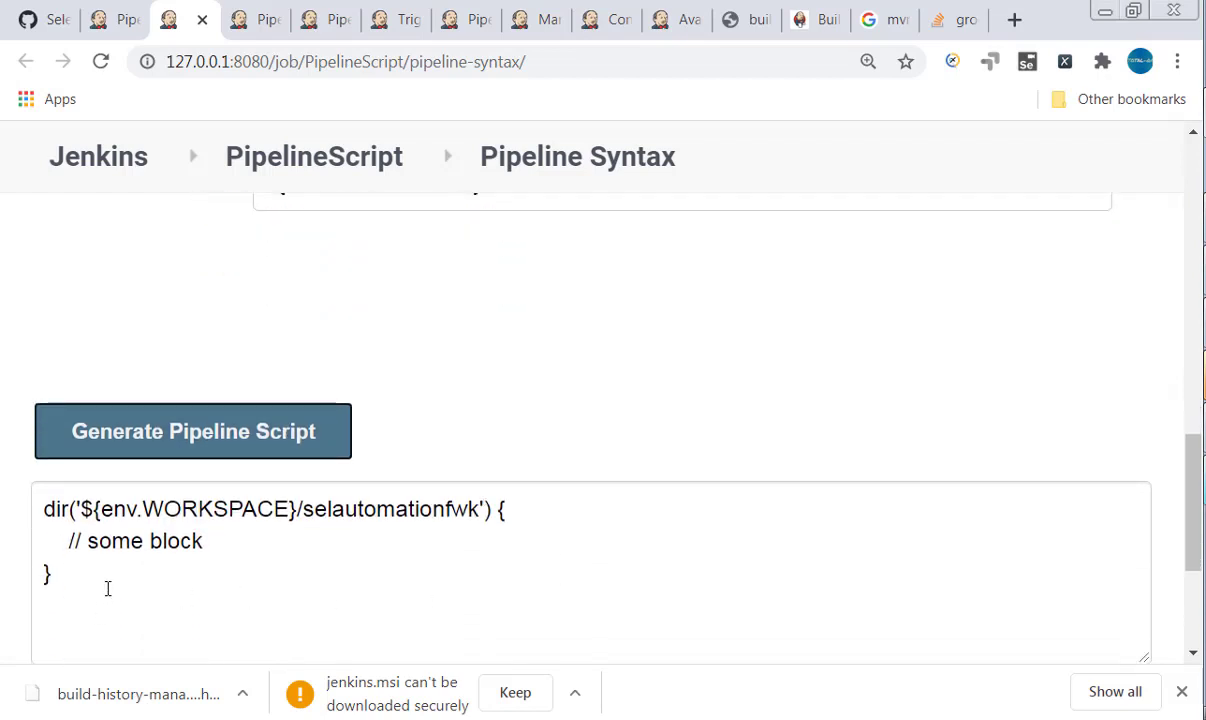
drag(108, 589, 44, 511)
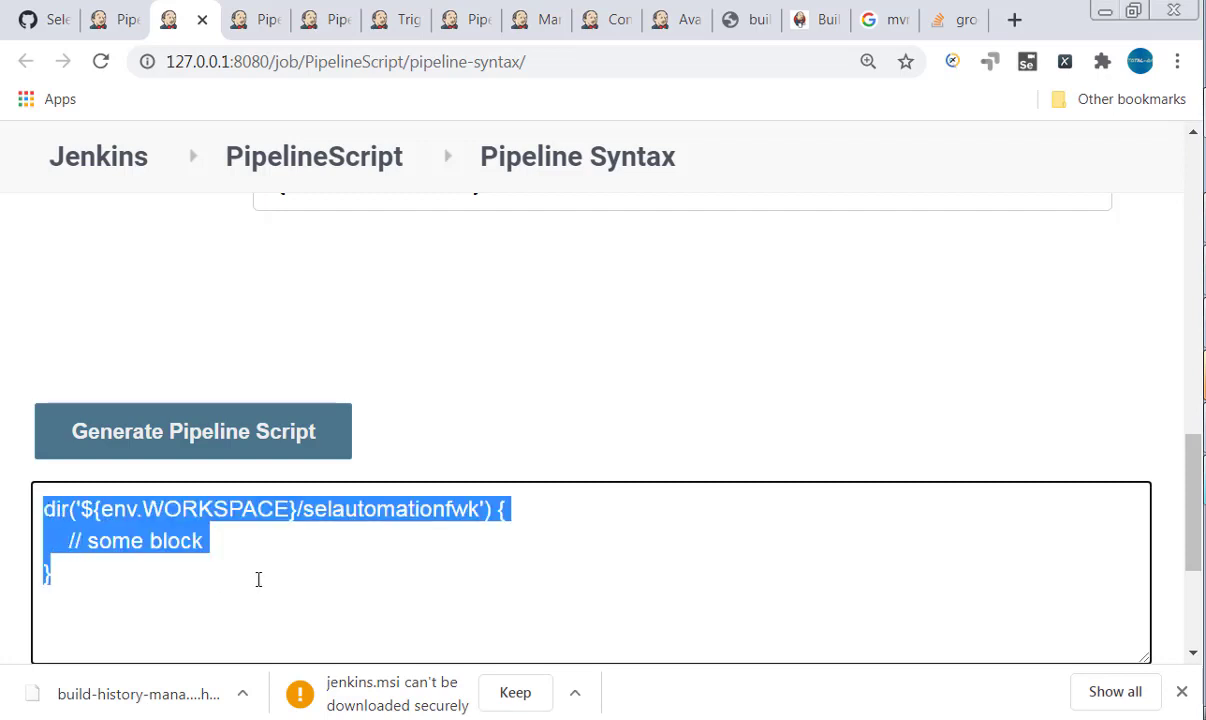
Paste the dir snippet on a new line inside the braces of the Execute Tests stage in the PipelineScript script
click(115, 19)
scroll(596, 300, up, 1)
scroll(800, 300, down, 2)
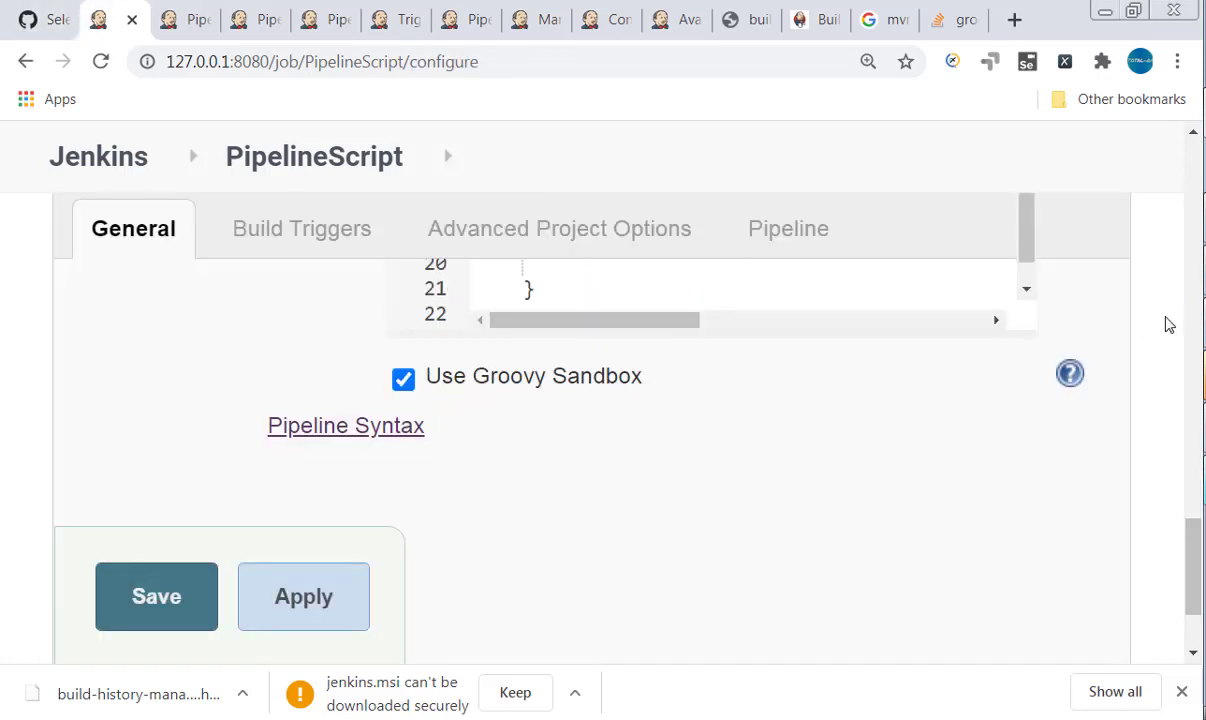
scroll(1131, 339, down, 2)
scroll(1131, 372, up, 3)
scroll(1131, 372, up, 1)
click(793, 380)
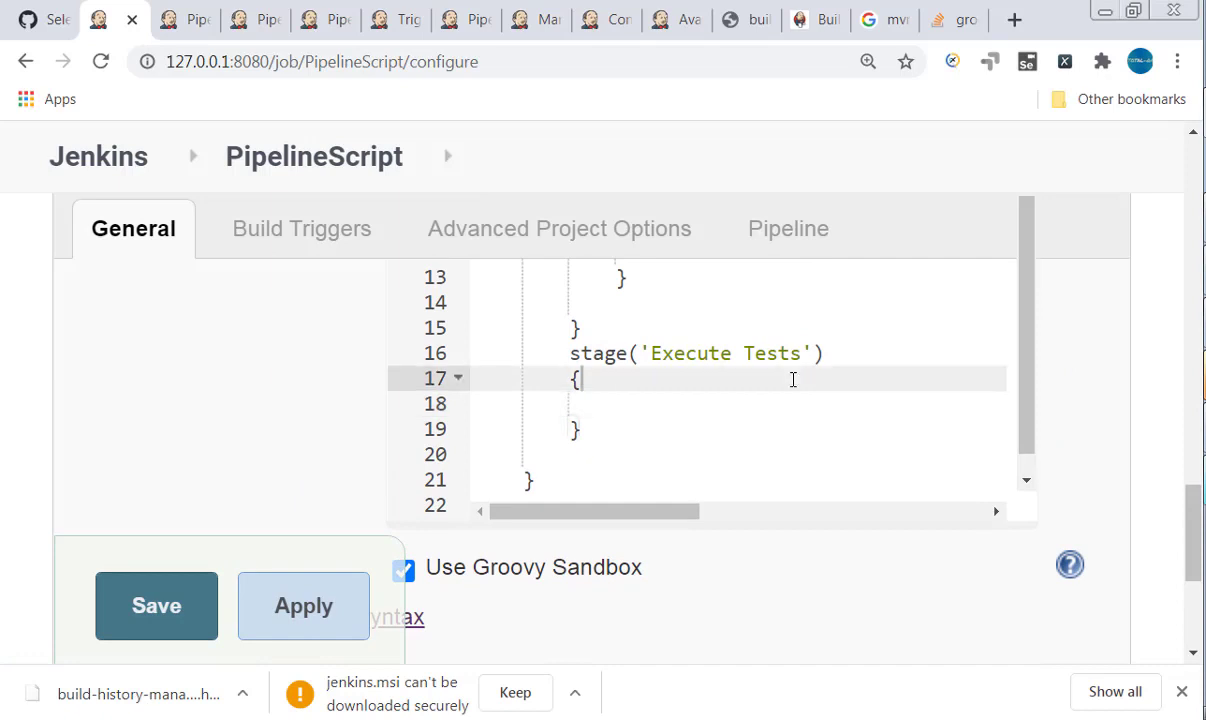
key(Return)
key(ctrl+v)
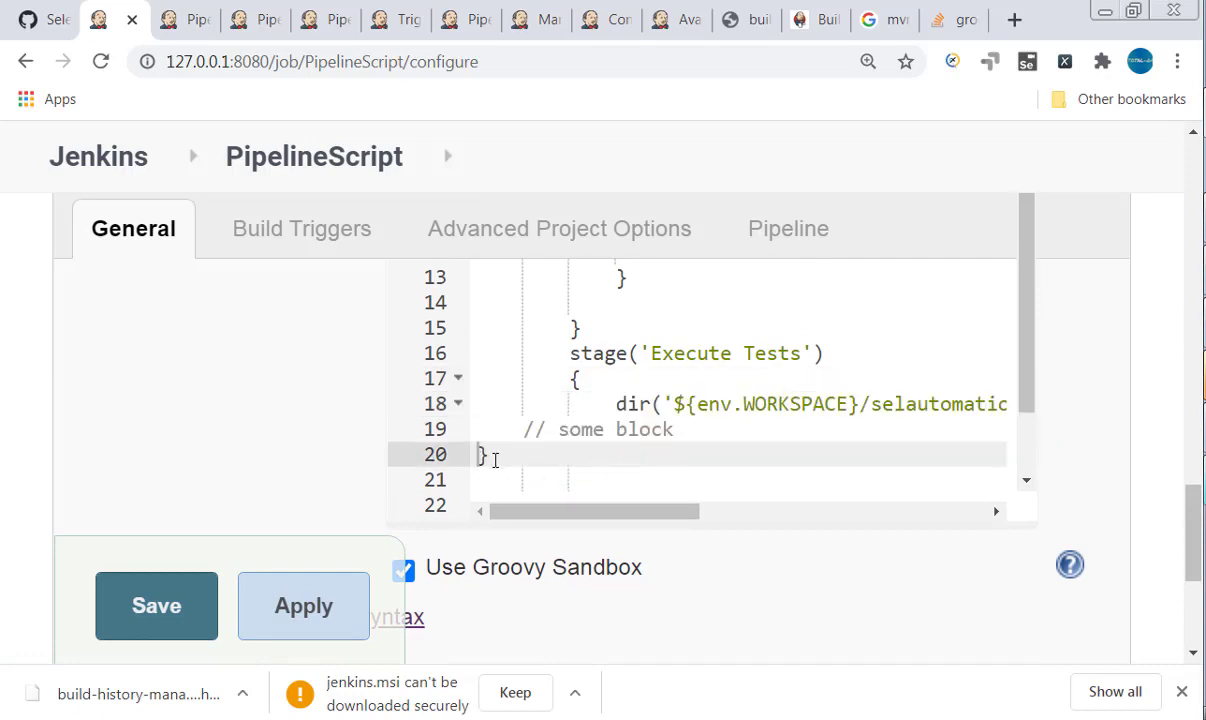
Indent the pasted dir block's closing brace and its "// some block" comment to match the stage's nesting
key(Tab)
key(Tab)
key(Tab)
click(512, 435)
key(Tab)
key(Tab)
key(Tab)
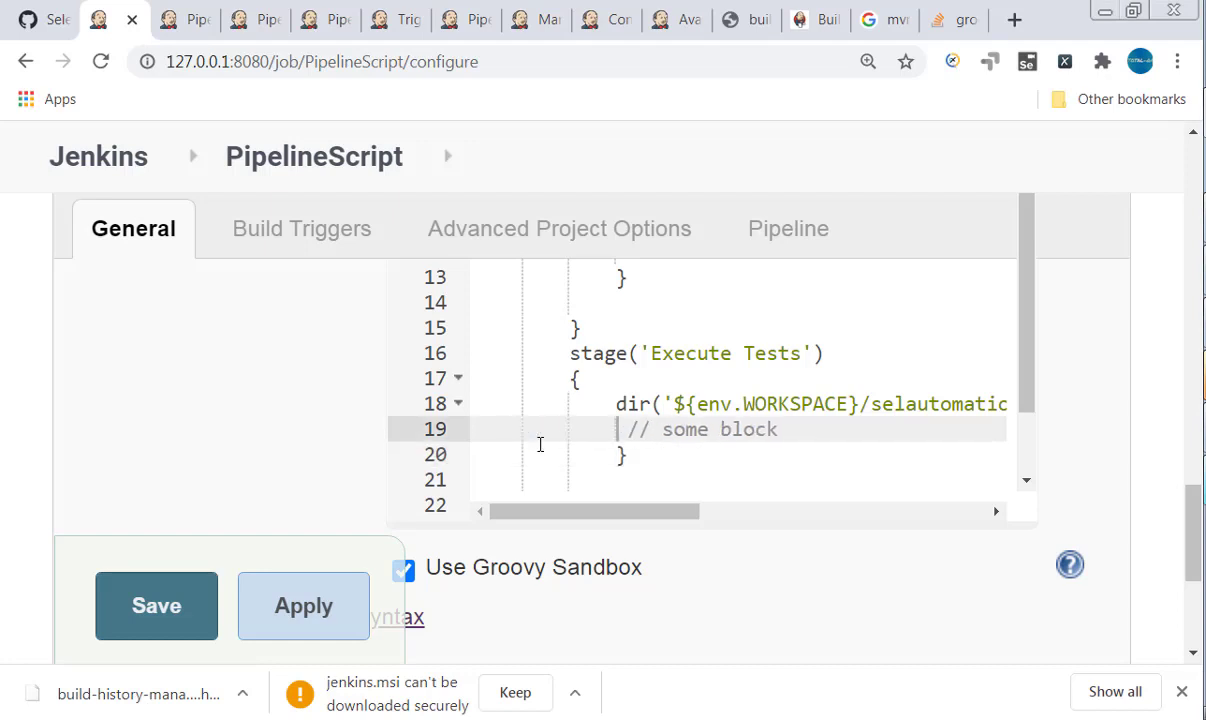
key(Tab)
scroll(636, 427, down, 1)
scroll(636, 427, up, 2)
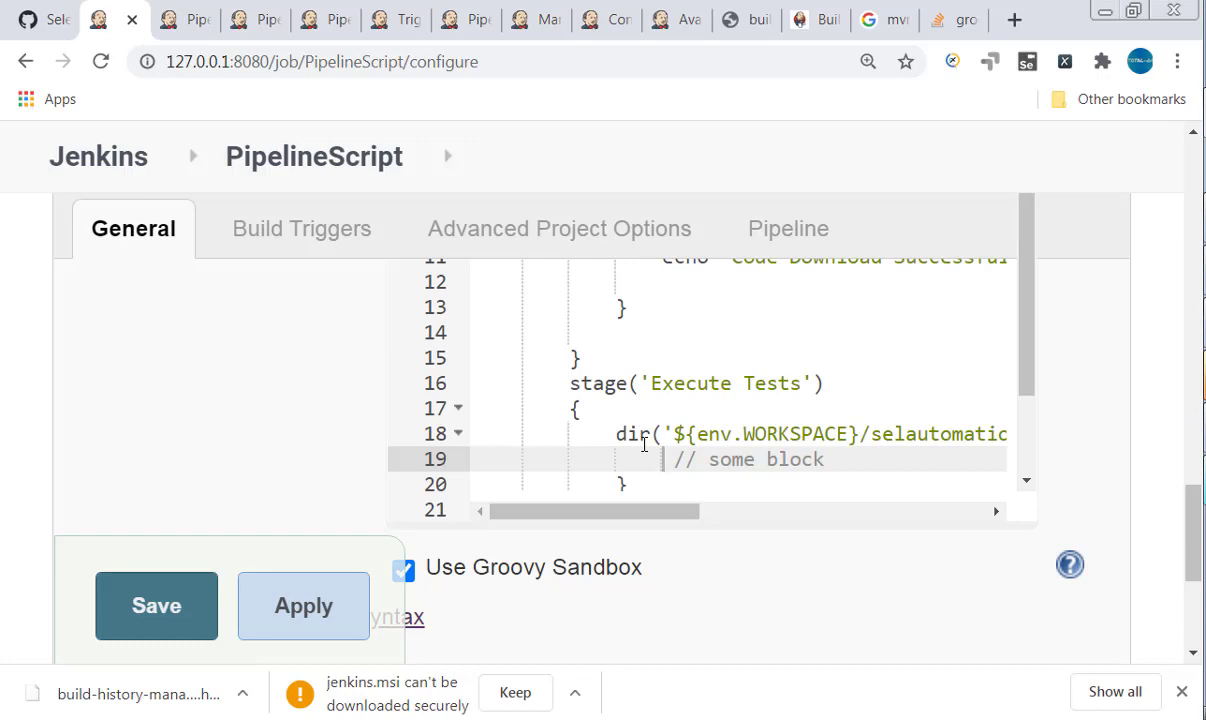
Return to the Snippet Generator and change the sample step to "bat: Windows Batch Script"
click(175, 25)
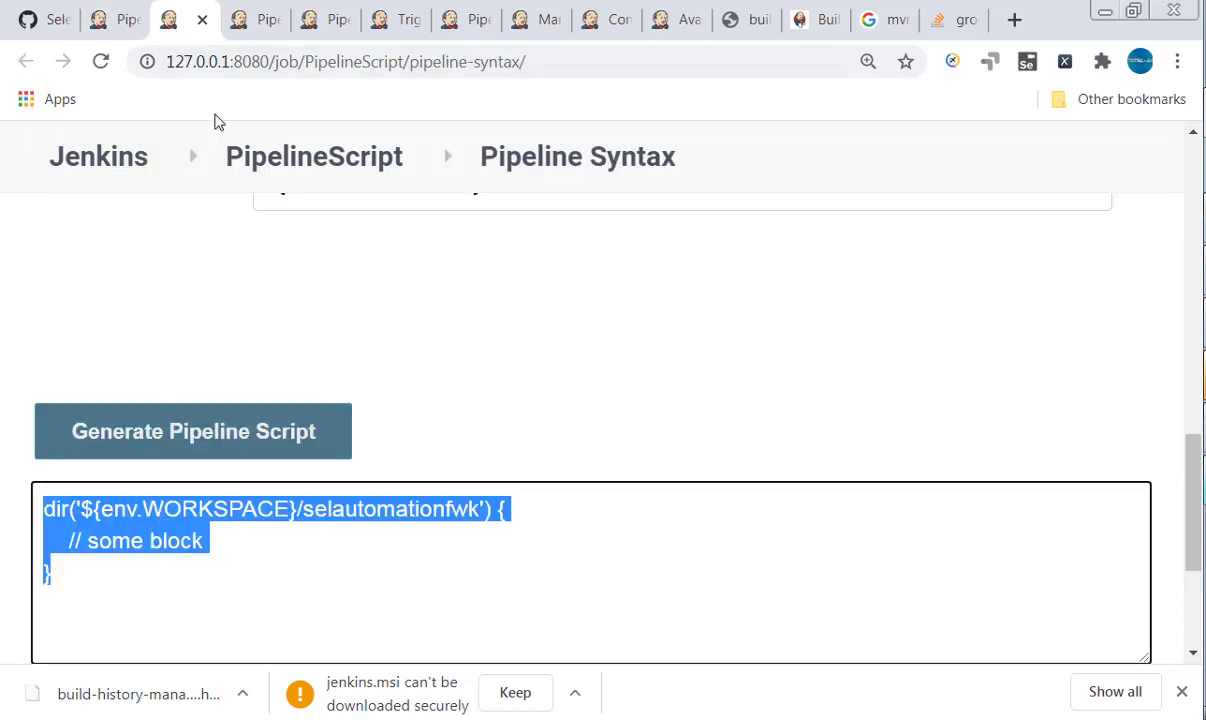
scroll(495, 479, up, 4)
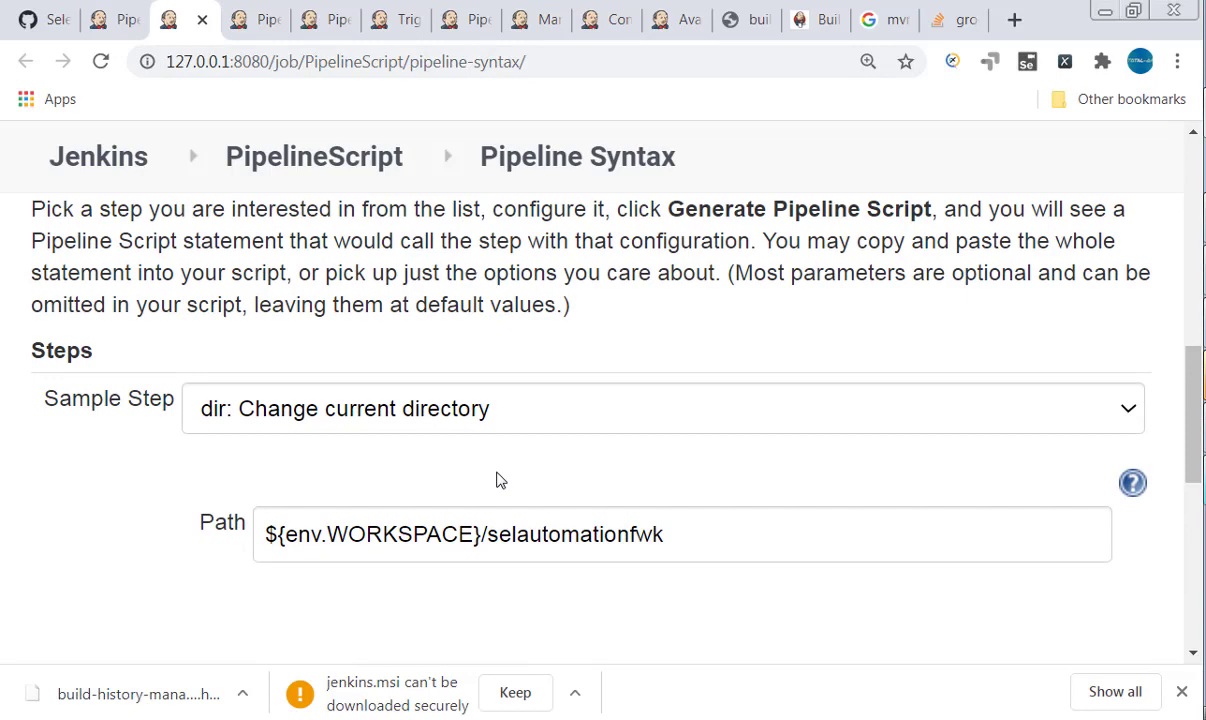
scroll(497, 481, up, 3)
scroll(497, 481, down, 1)
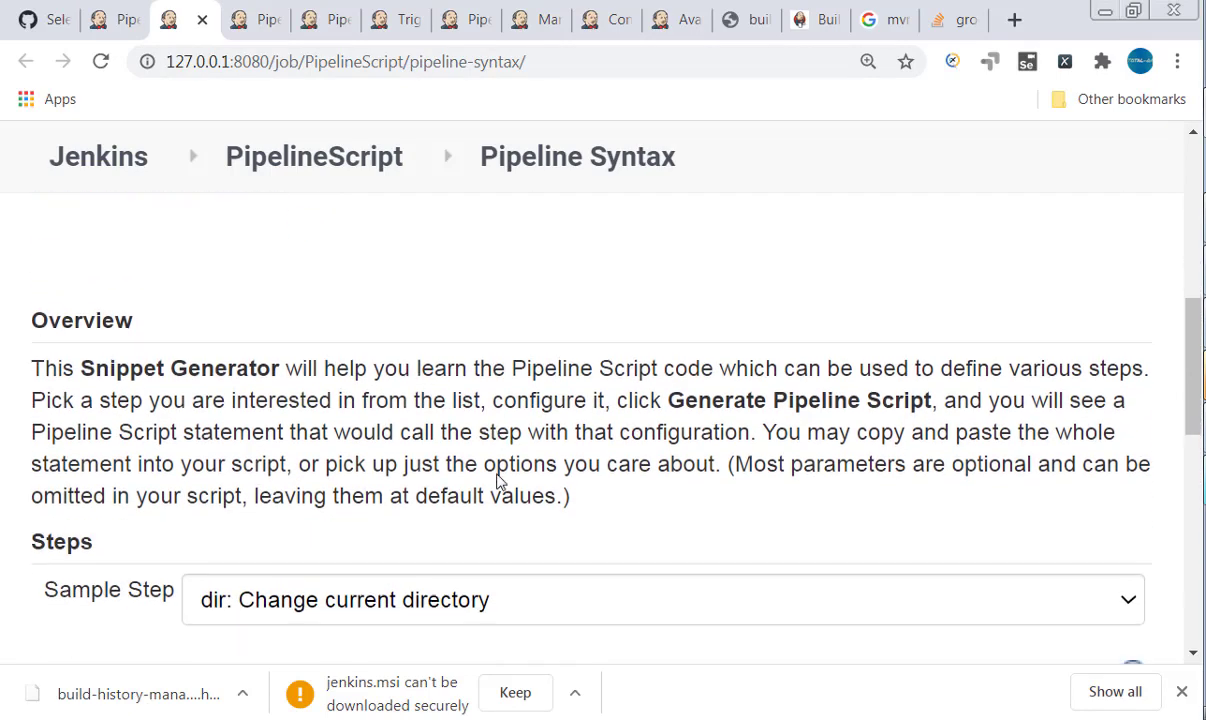
scroll(497, 481, down, 1)
click(395, 537)
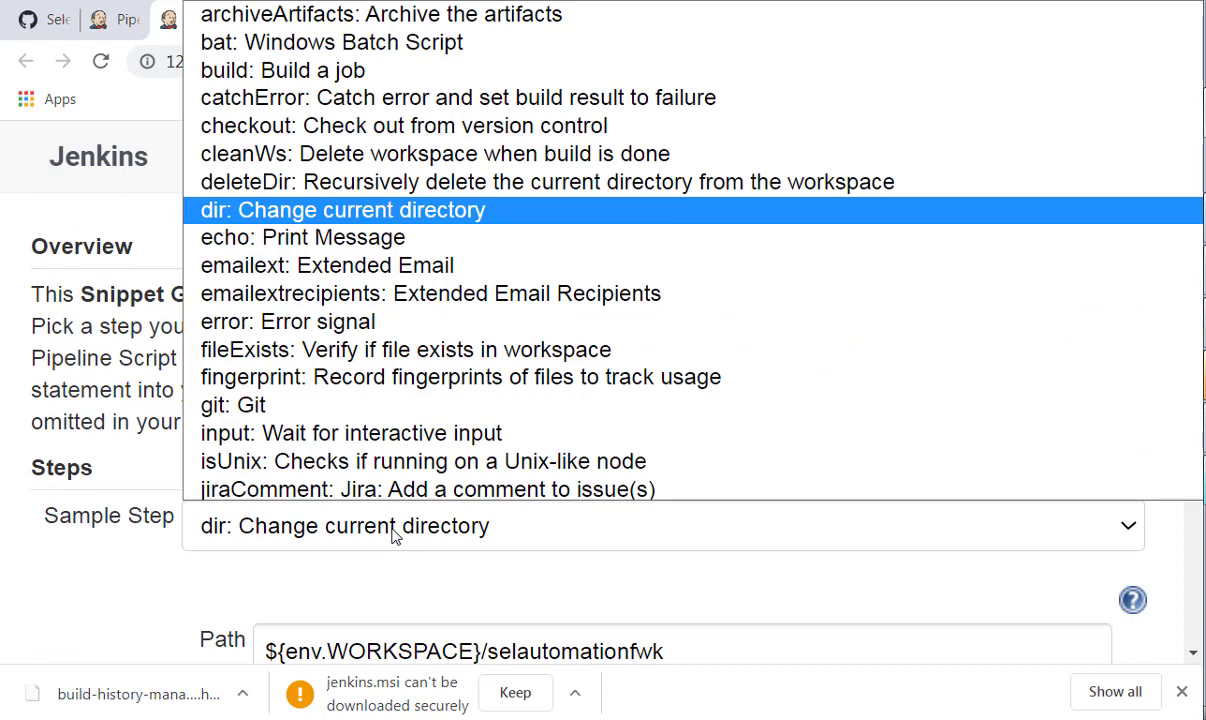
key(b)
scroll(400, 404, down, 1)
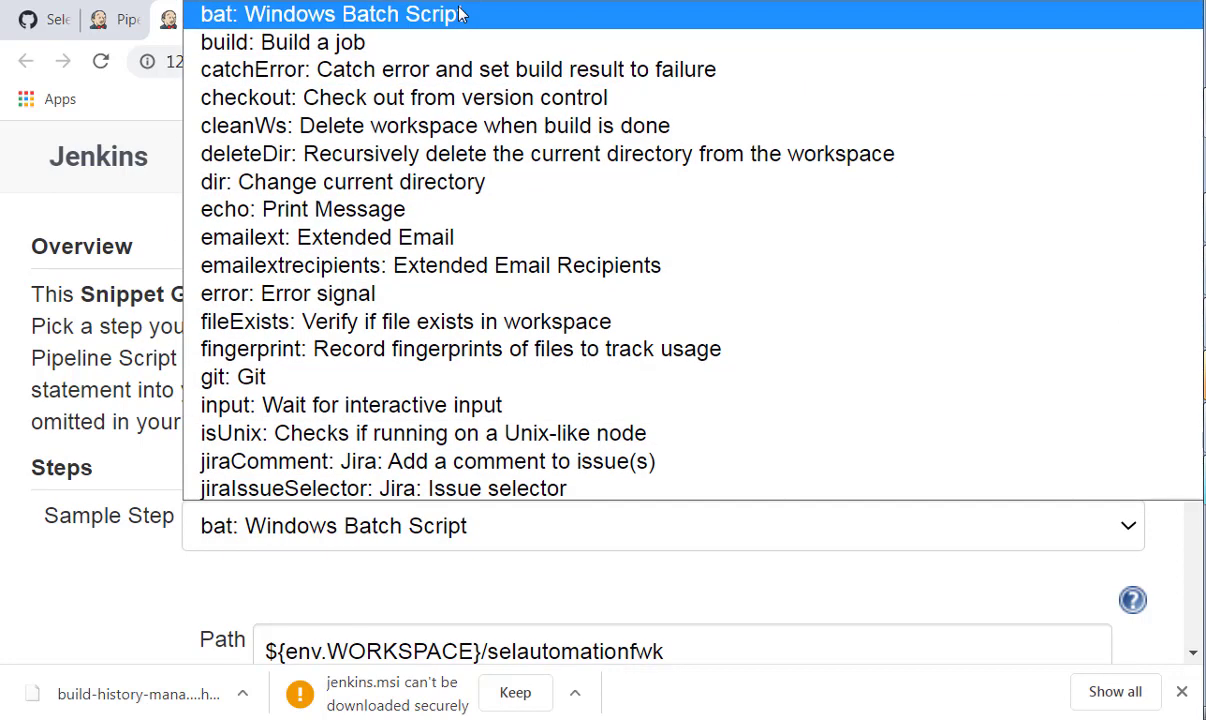
click(460, 14)
scroll(608, 487, down, 2)
Enter mvn clean test as the batch script of the bat step
click(602, 494)
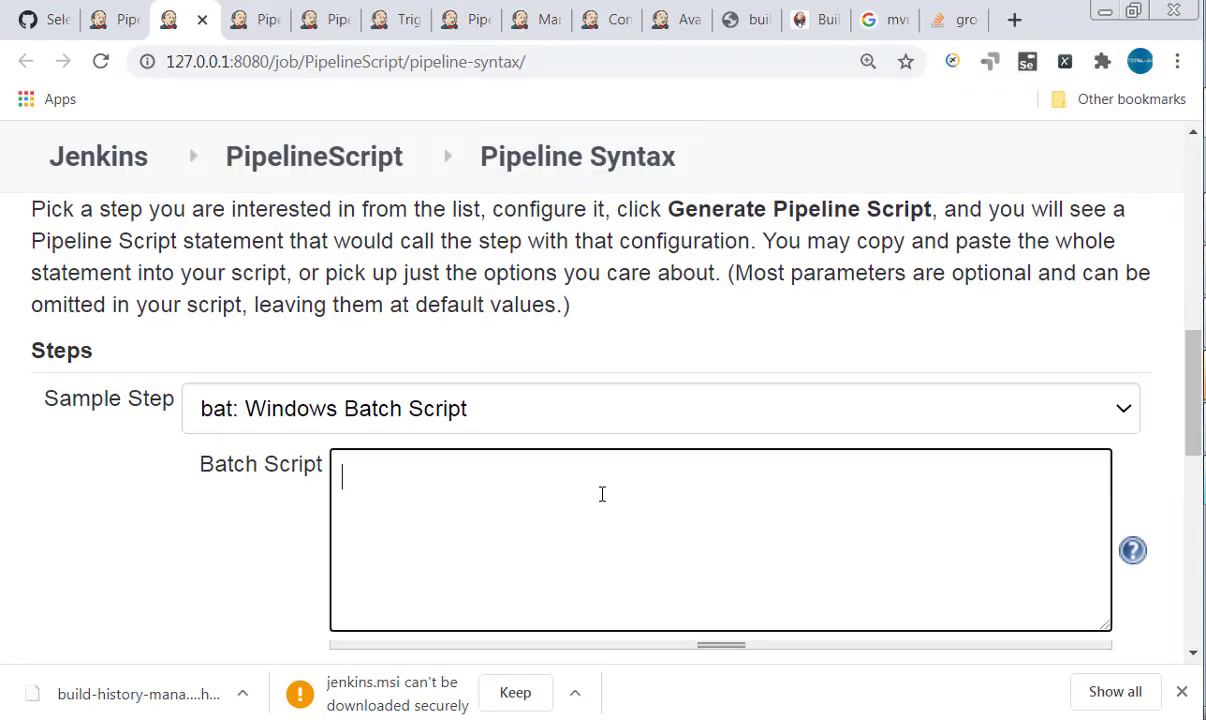
text(MVN)
key(BackSpace)
key(BackSpace)
text(mvn clean test)
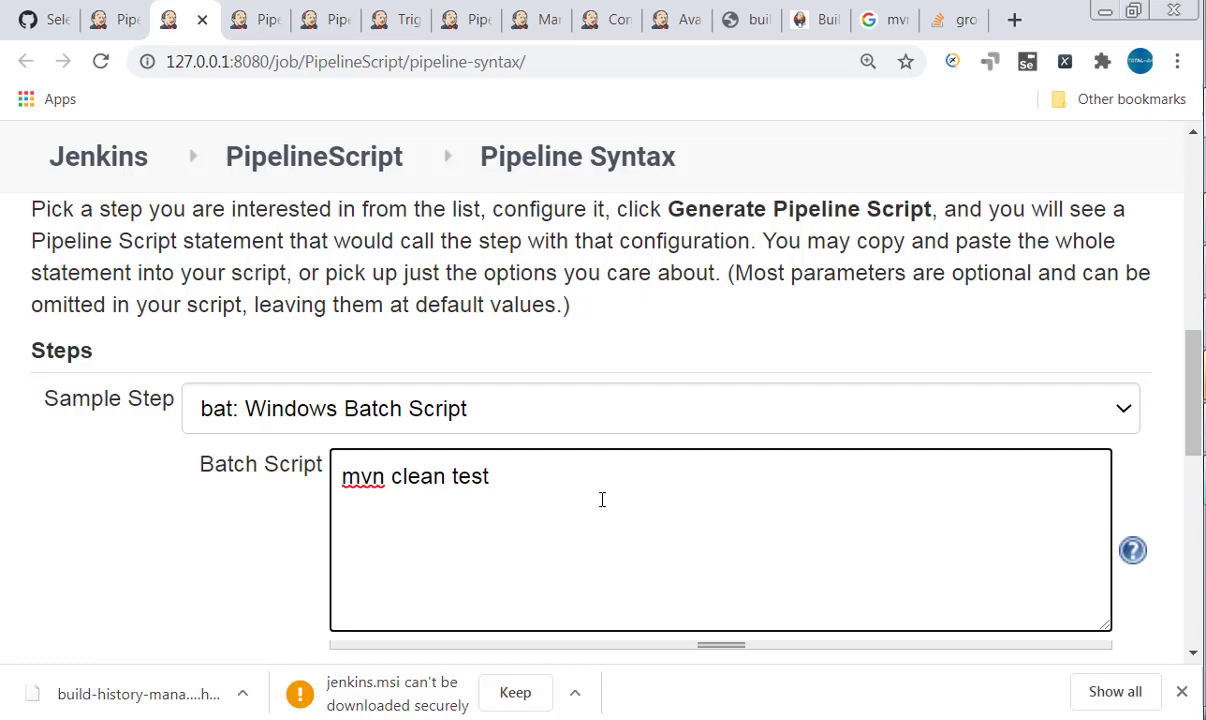
scroll(602, 497, down, 2)
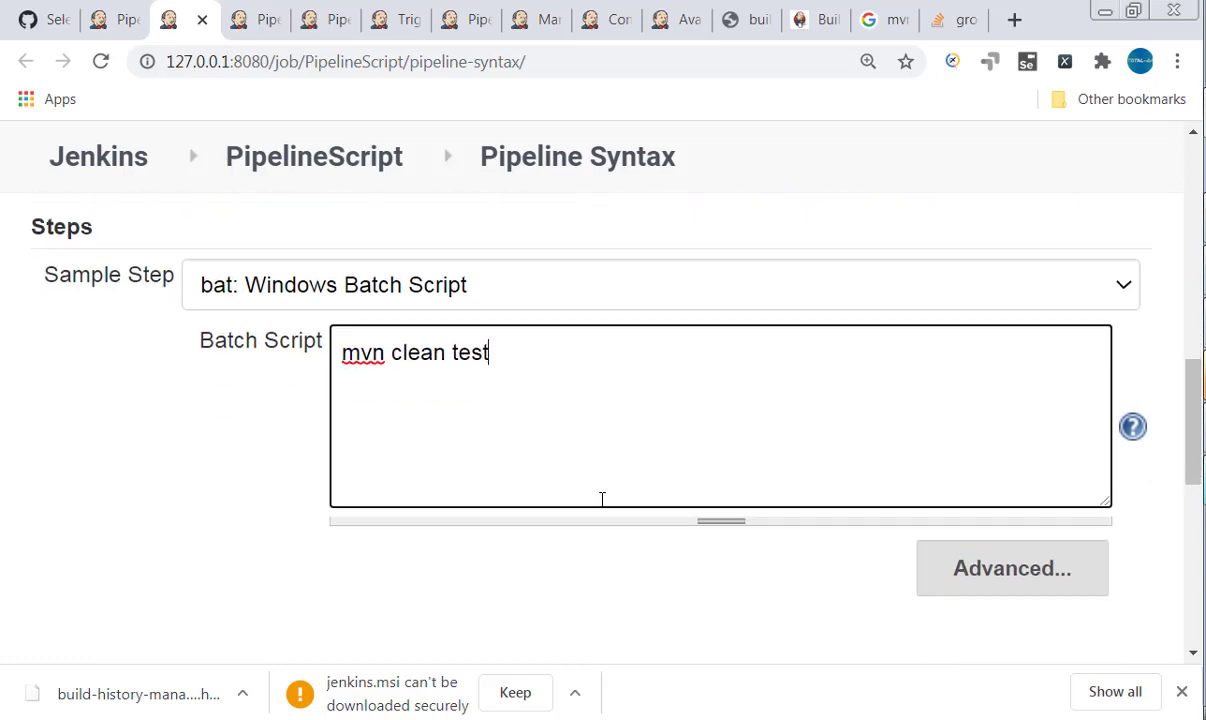
Generate the pipeline script for the mvn clean test batch step and copy the resulting bat snippet
scroll(807, 500, down, 2)
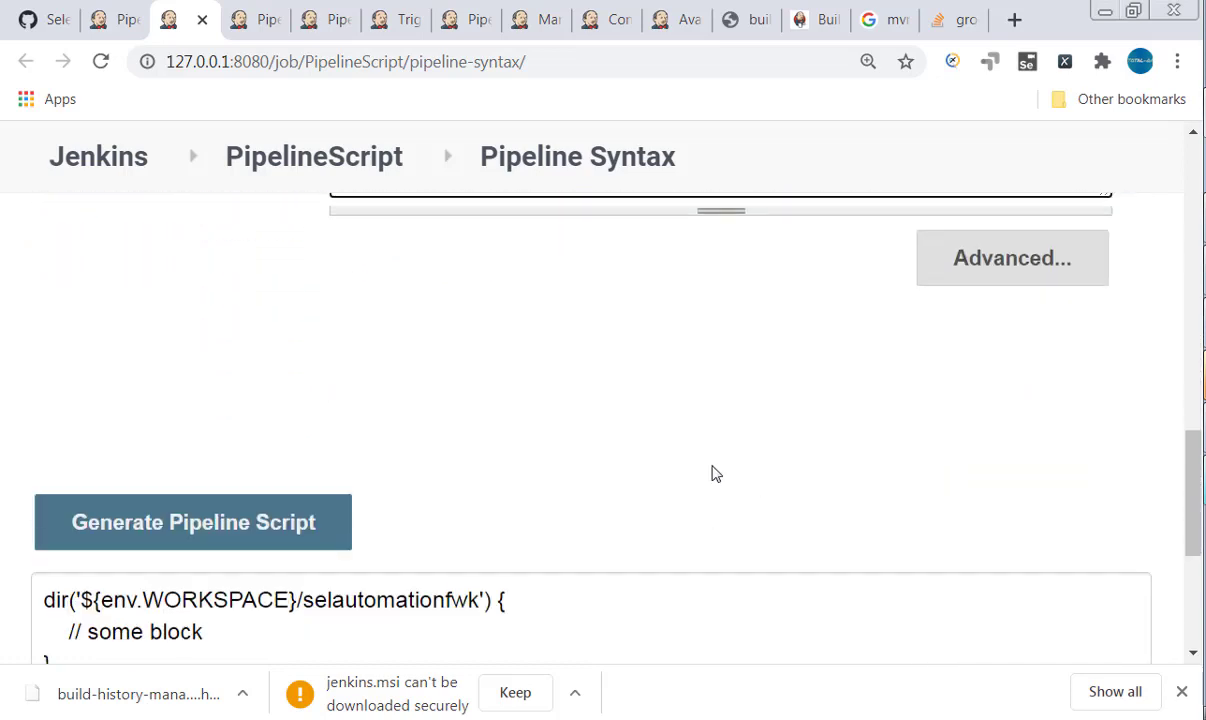
click(326, 492)
scroll(190, 472, down, 1)
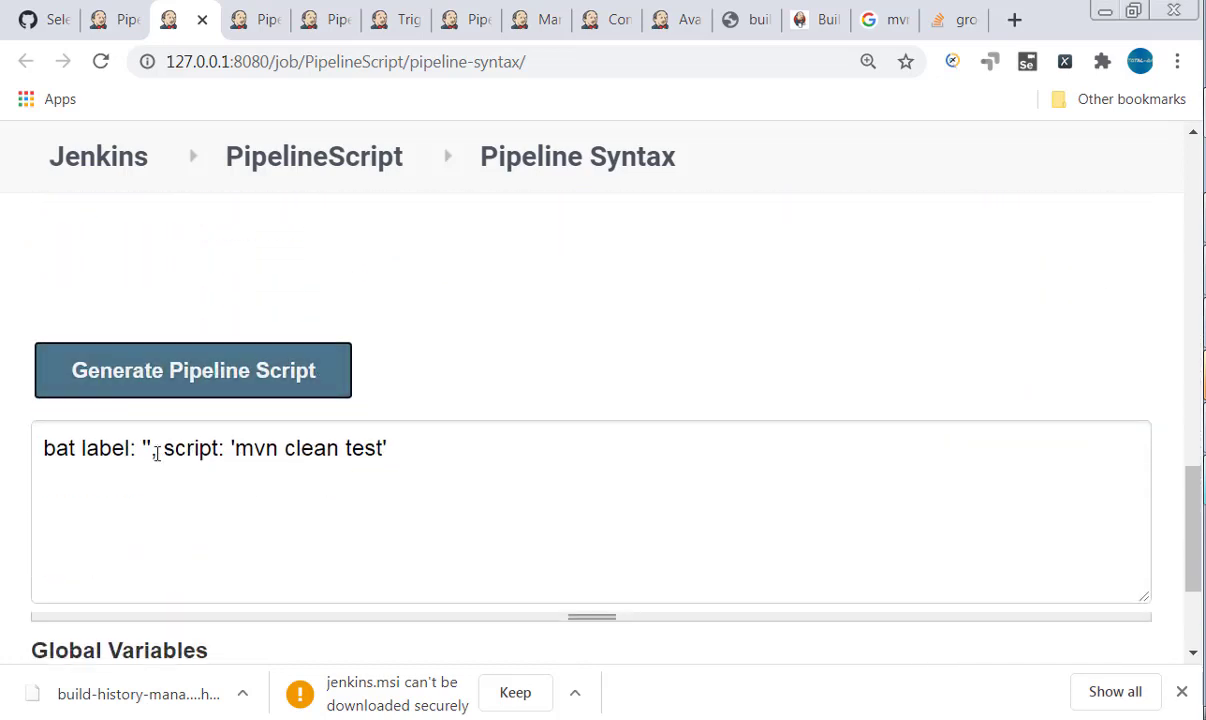
click(150, 448)
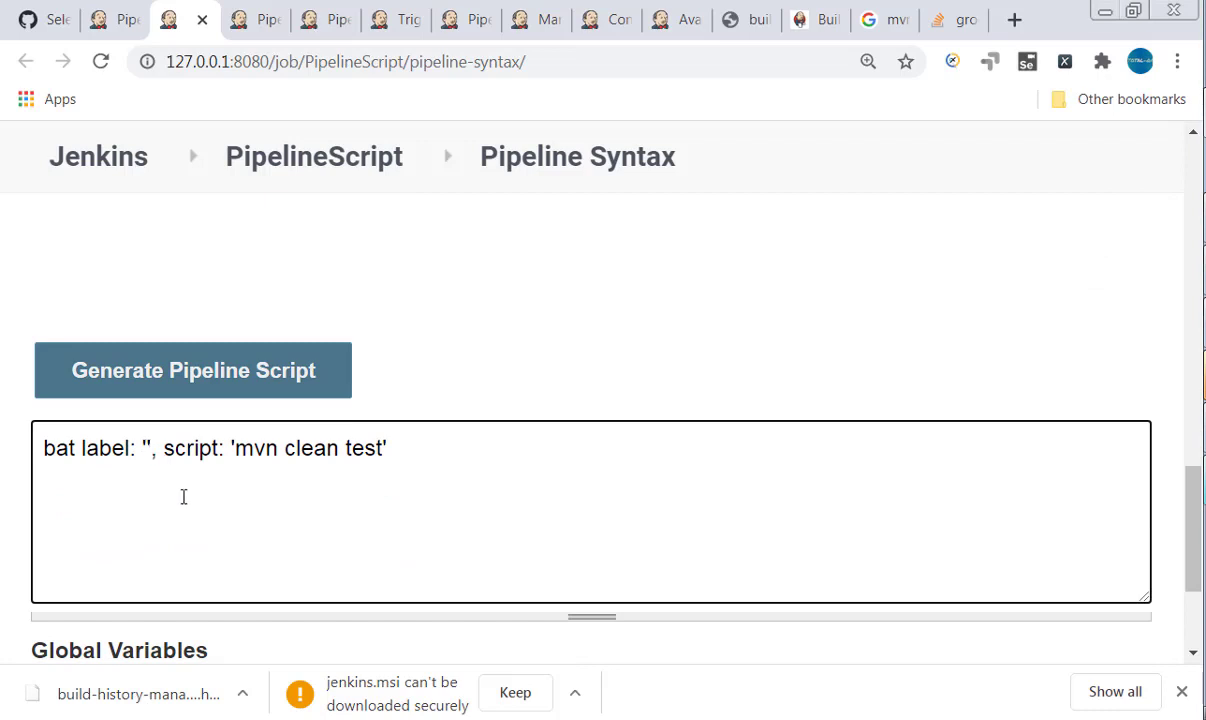
key(ctrl+a)
key(ctrl+c)
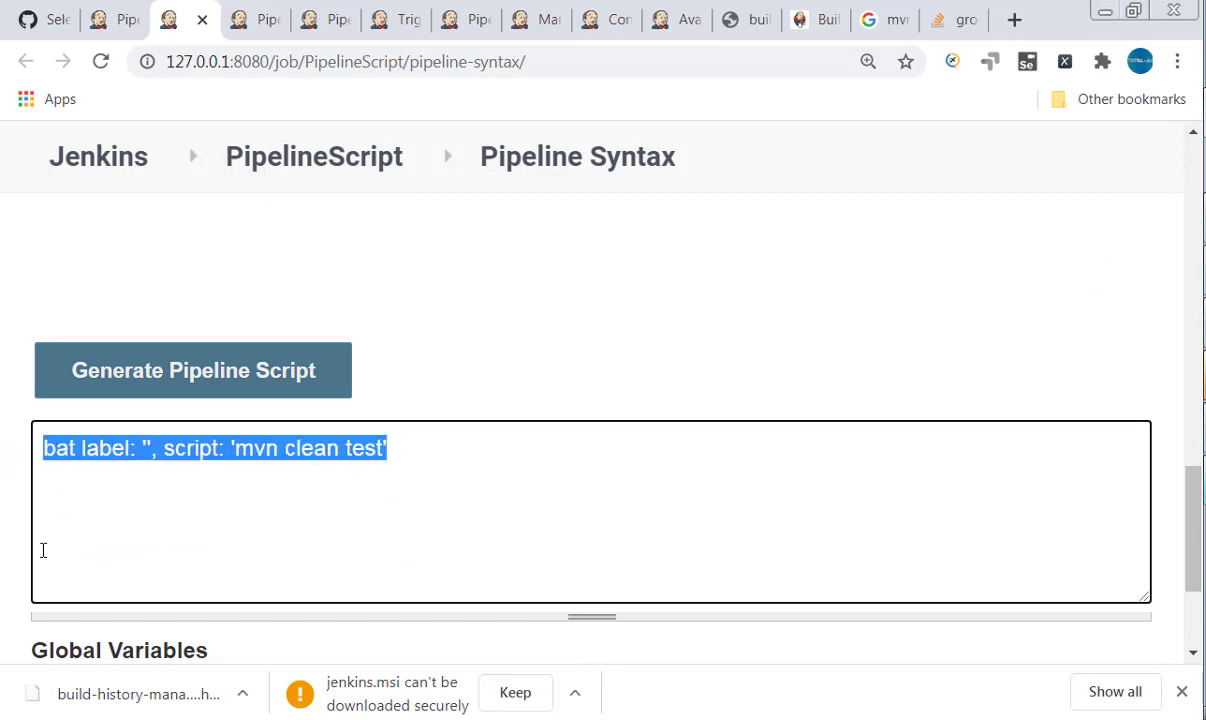
Return to the PipelineScript configuration and paste the bat snippet on a new line below the "// some block" comment
click(96, 22)
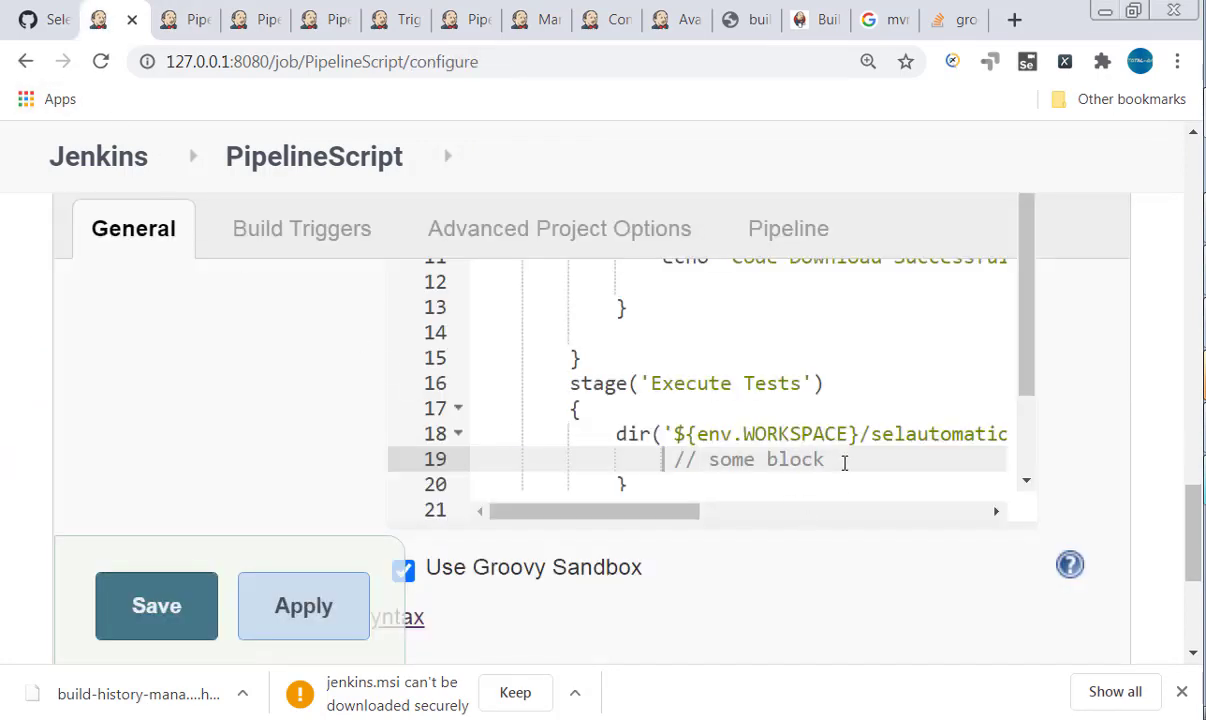
click(841, 459)
key(Return)
key(ctrl+v)
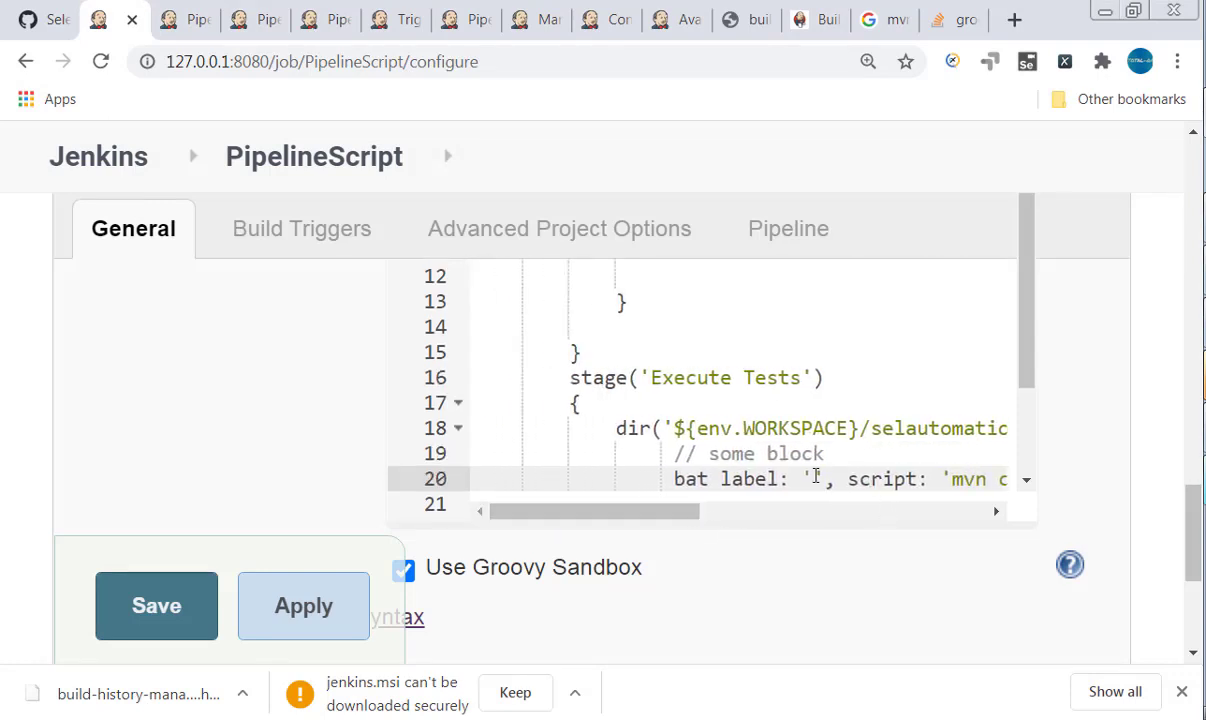
Set the label of the pasted bat step to 'Executing Selenium Tests'
text(Execute)
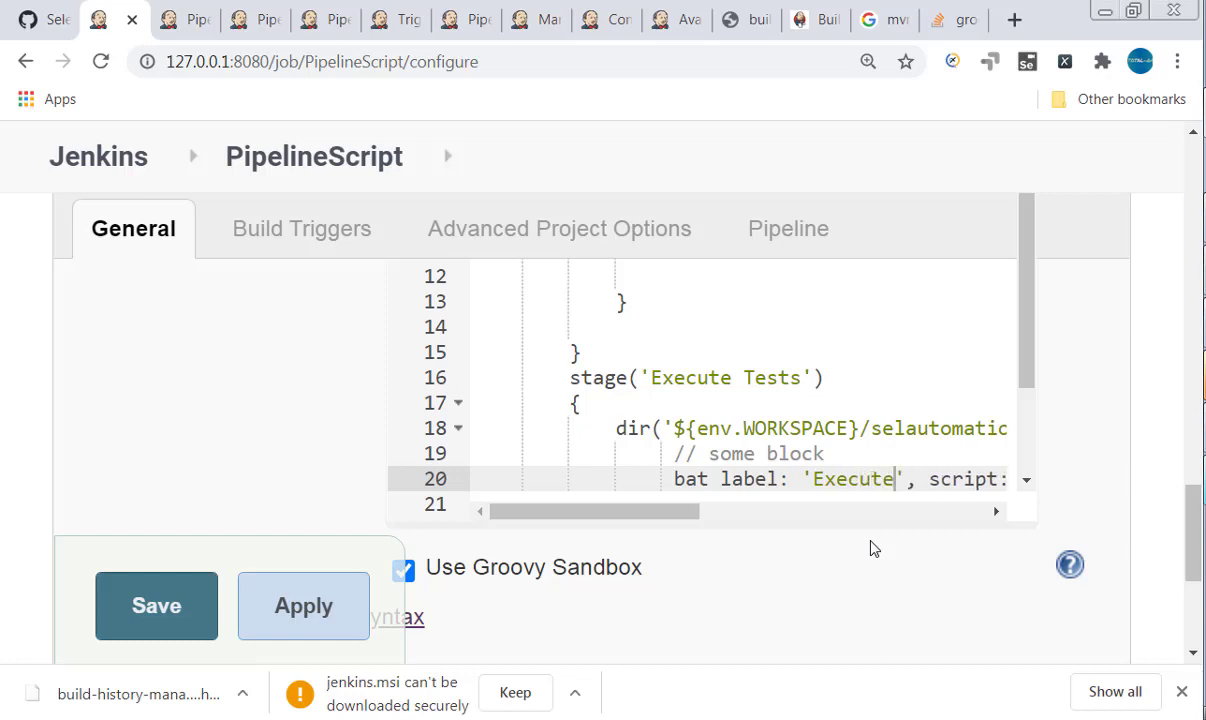
key(BackSpace)
text(ing Selenium Tests)
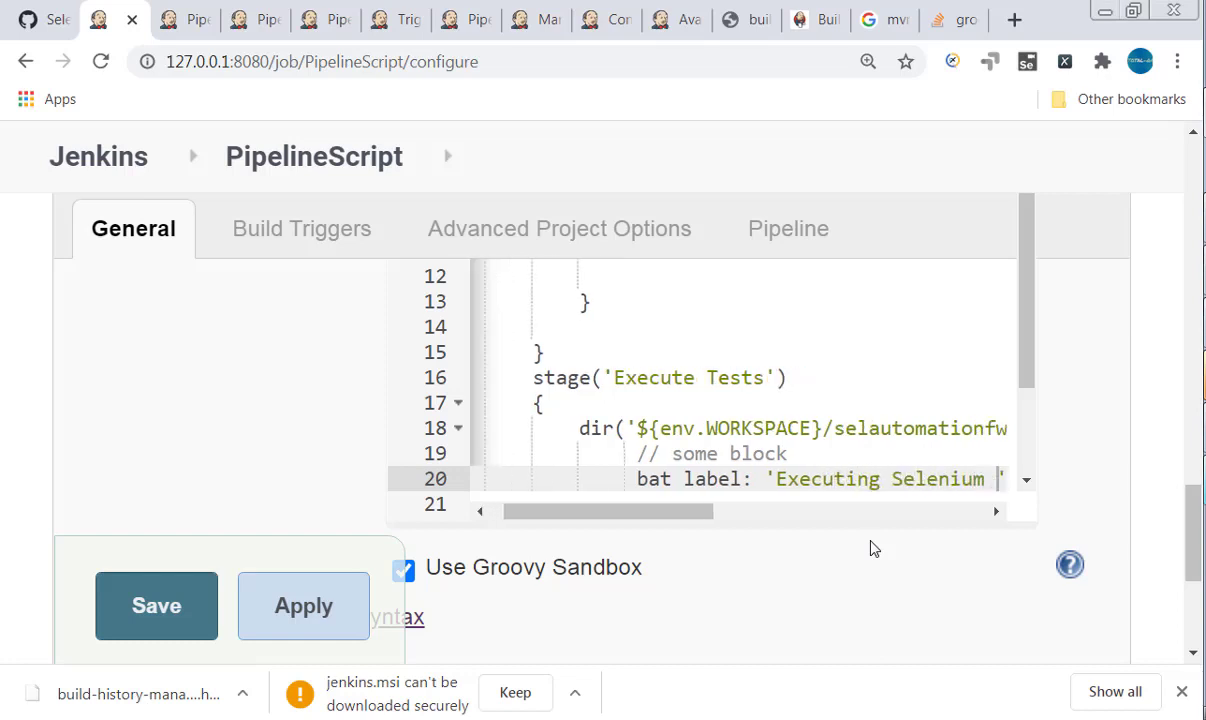
Review both stages of the script, save the PipelineScript configuration and start a new build
scroll(754, 417, down, 2)
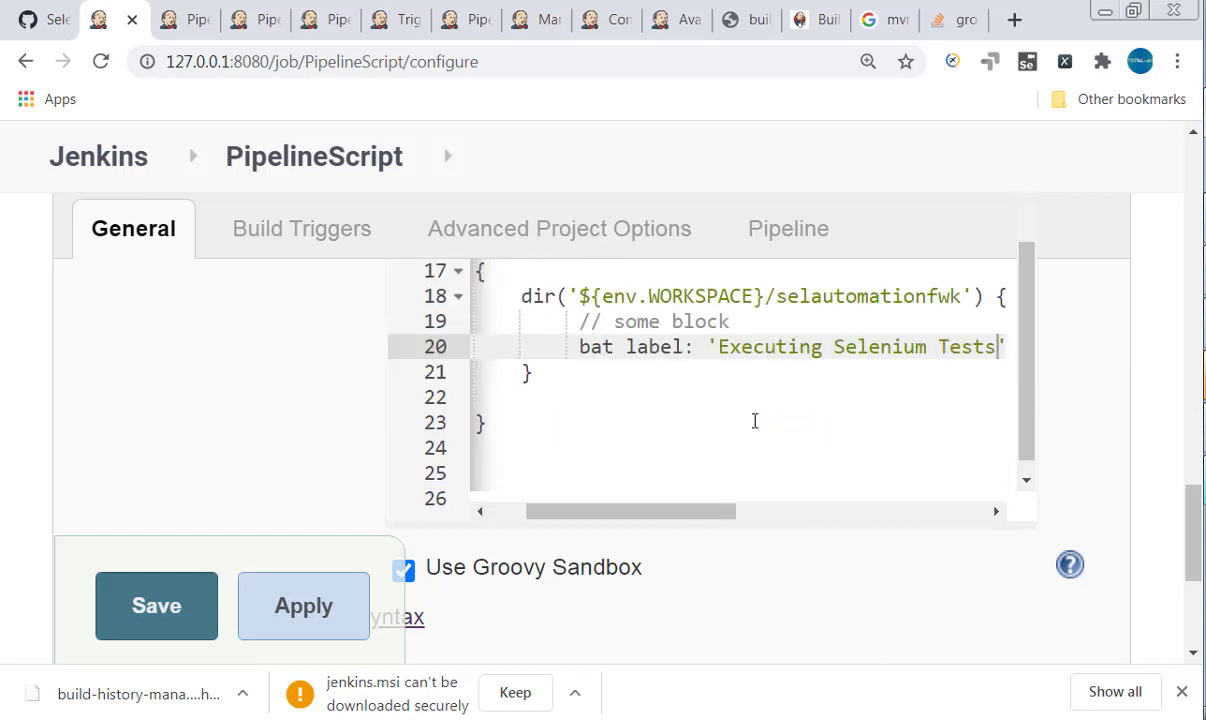
scroll(552, 413, up, 2)
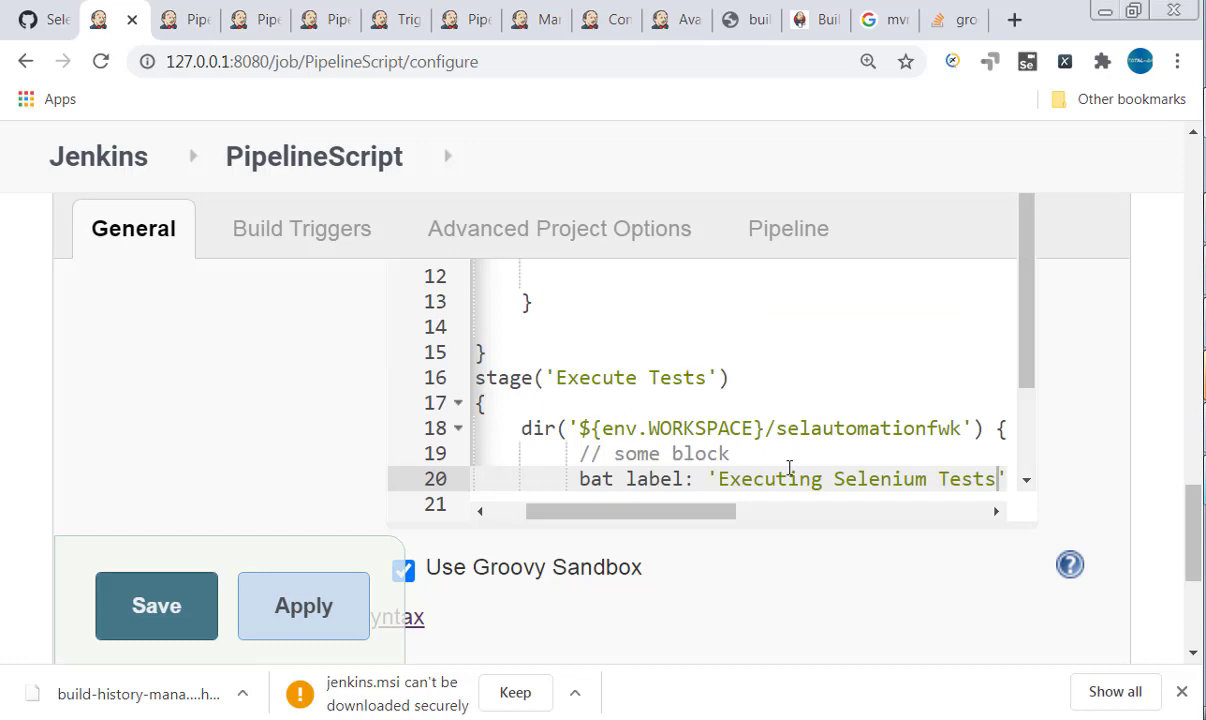
scroll(802, 430, down, 2)
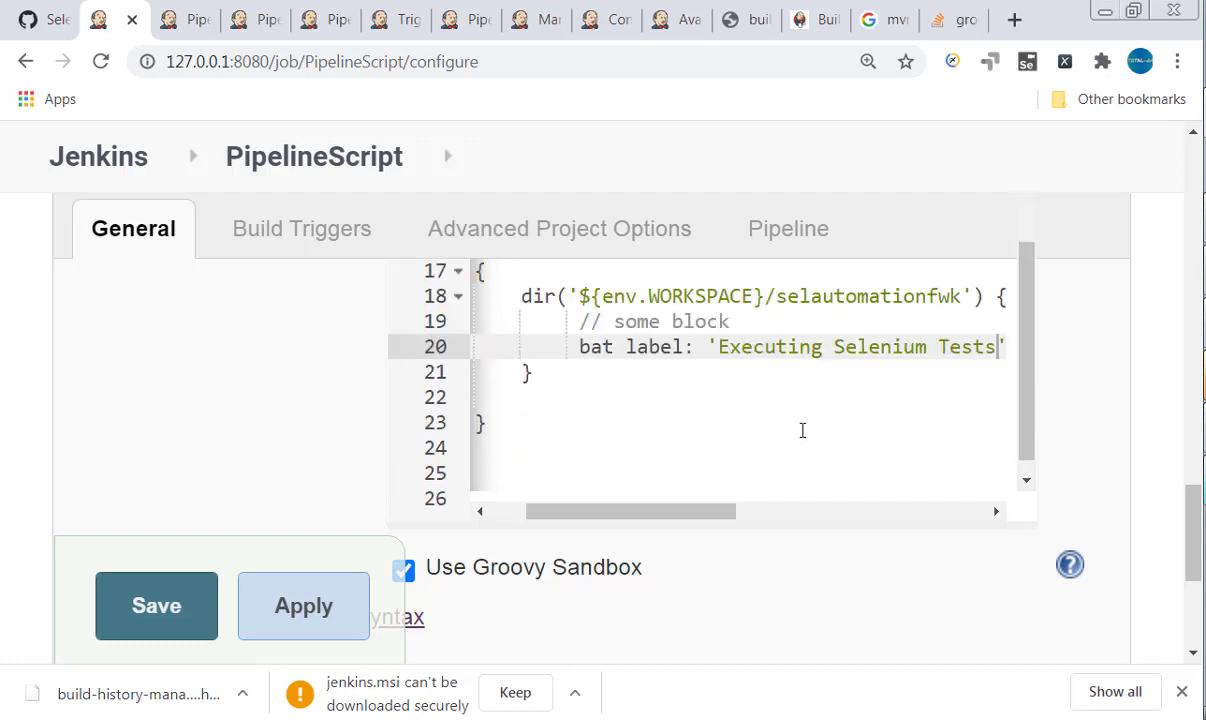
scroll(802, 430, up, 7)
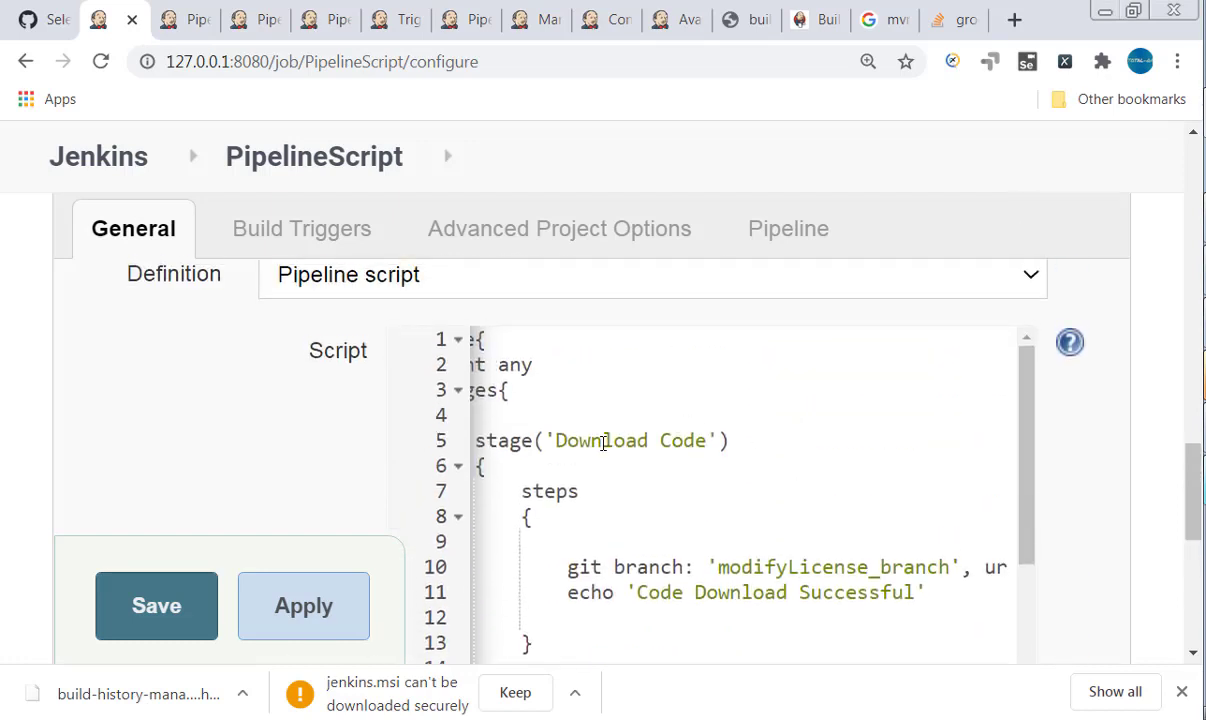
drag(556, 440, 710, 434)
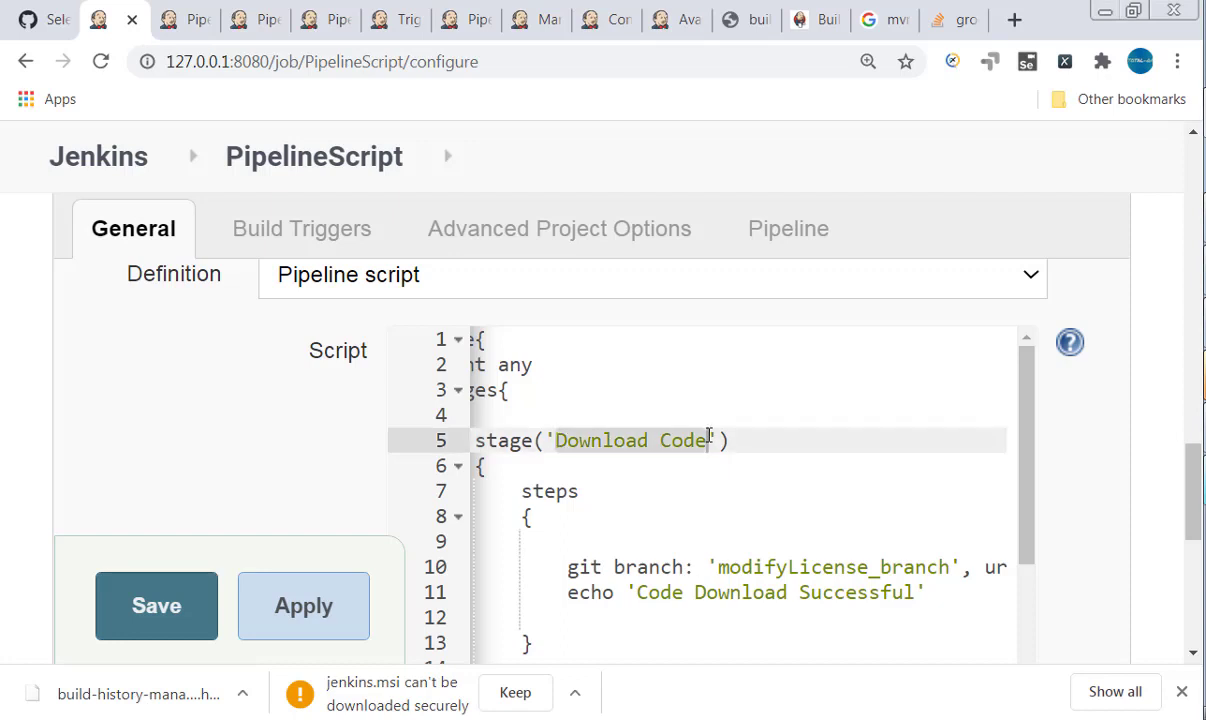
scroll(708, 434, down, 5)
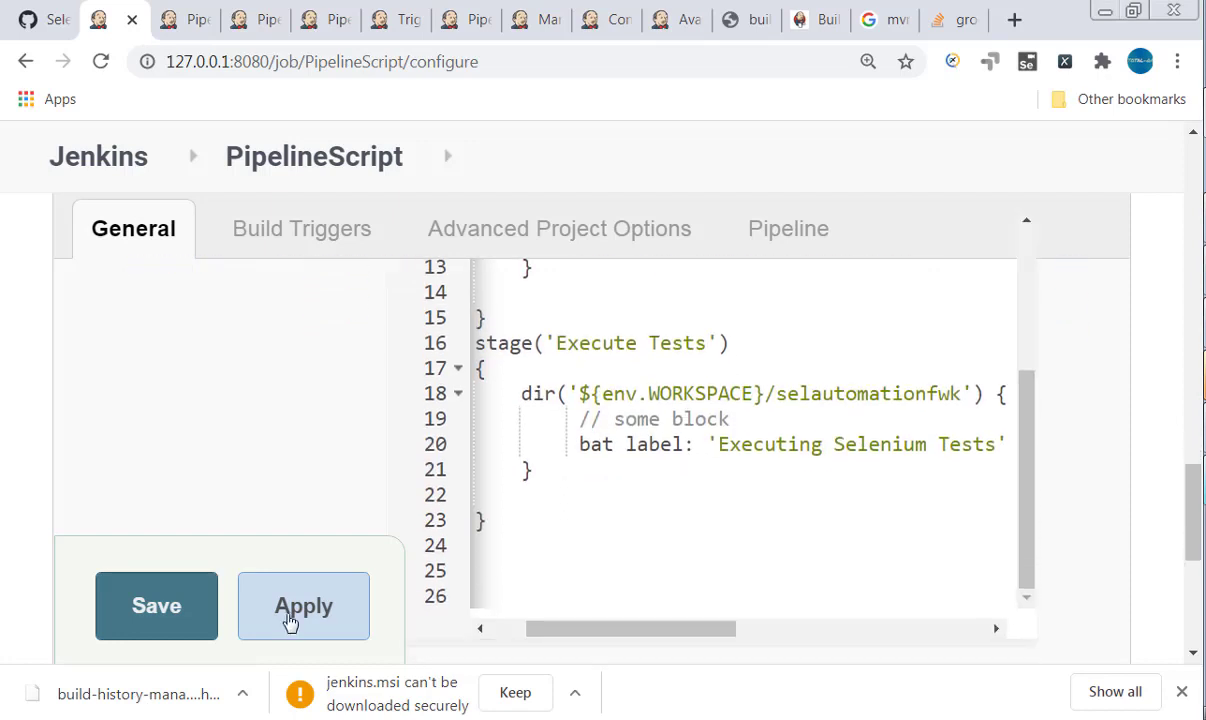
click(288, 622)
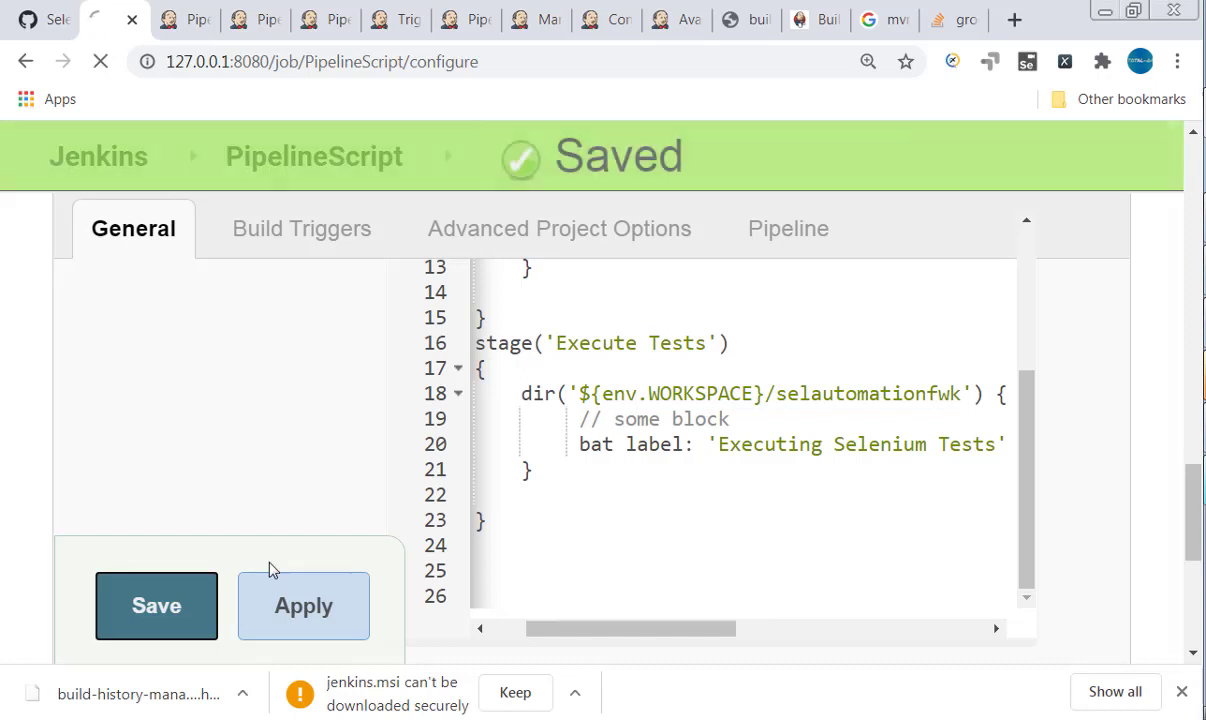
click(212, 585)
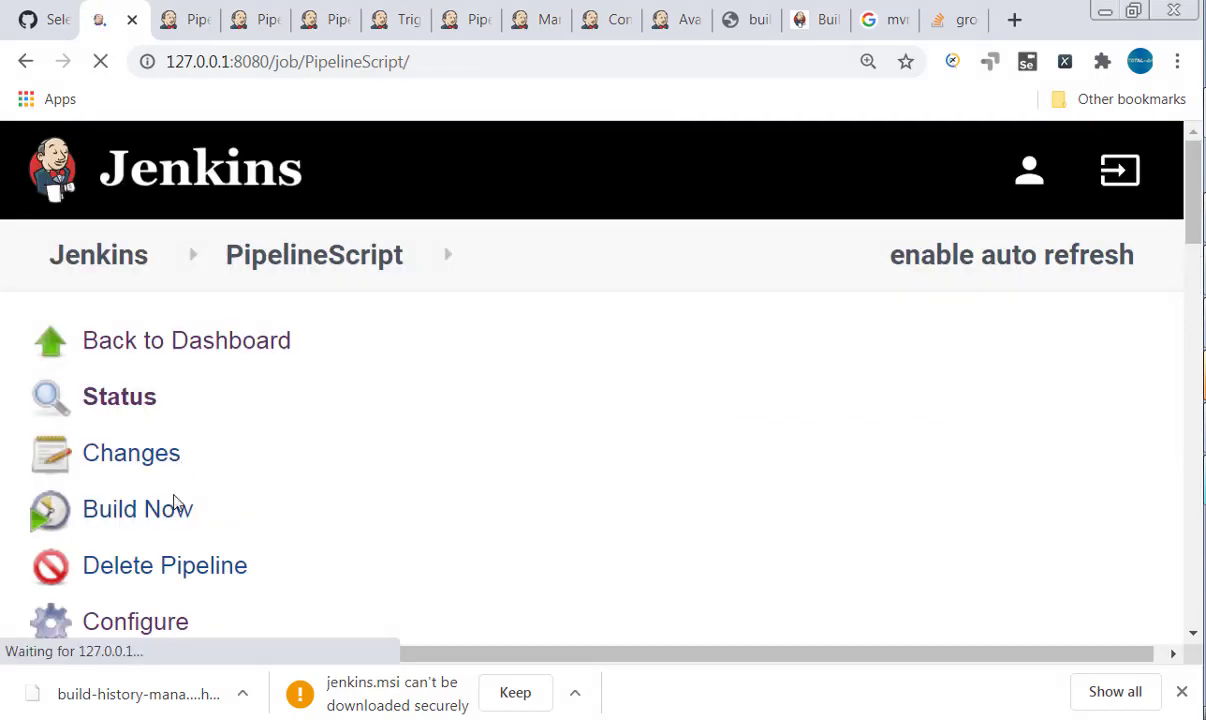
click(169, 510)
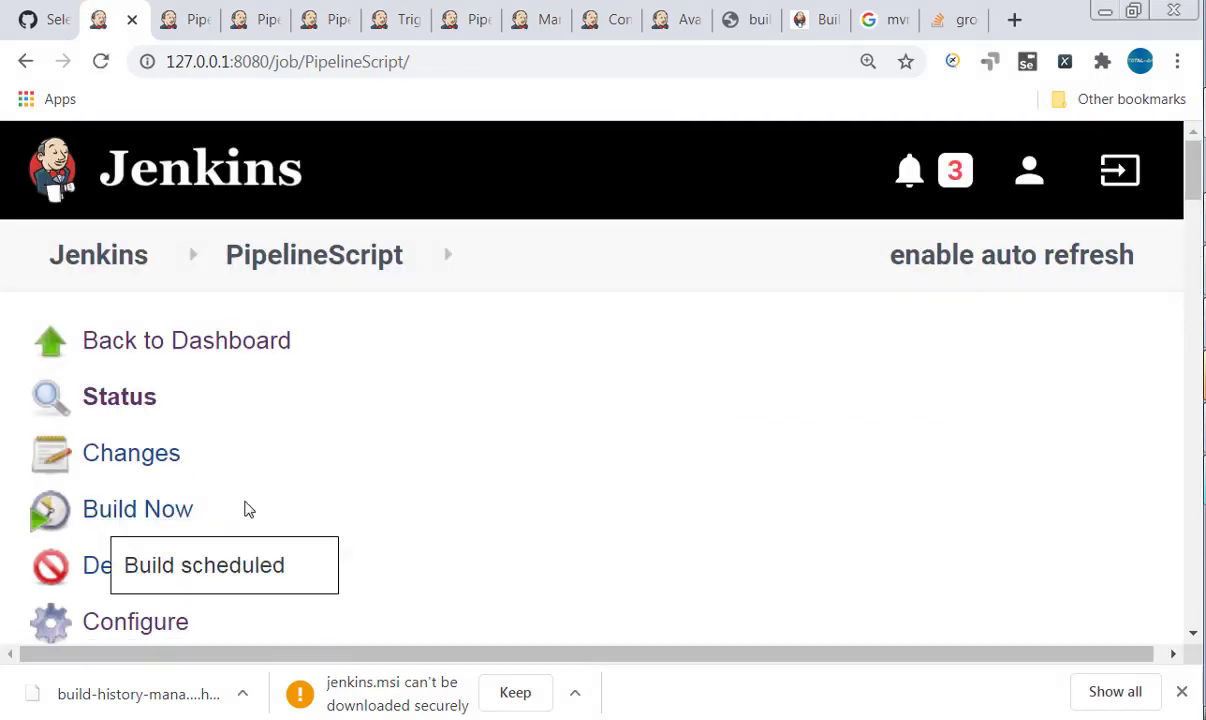
Open the console output of build #12 and examine its messages about the Execute Tests stage
scroll(237, 510, down, 5)
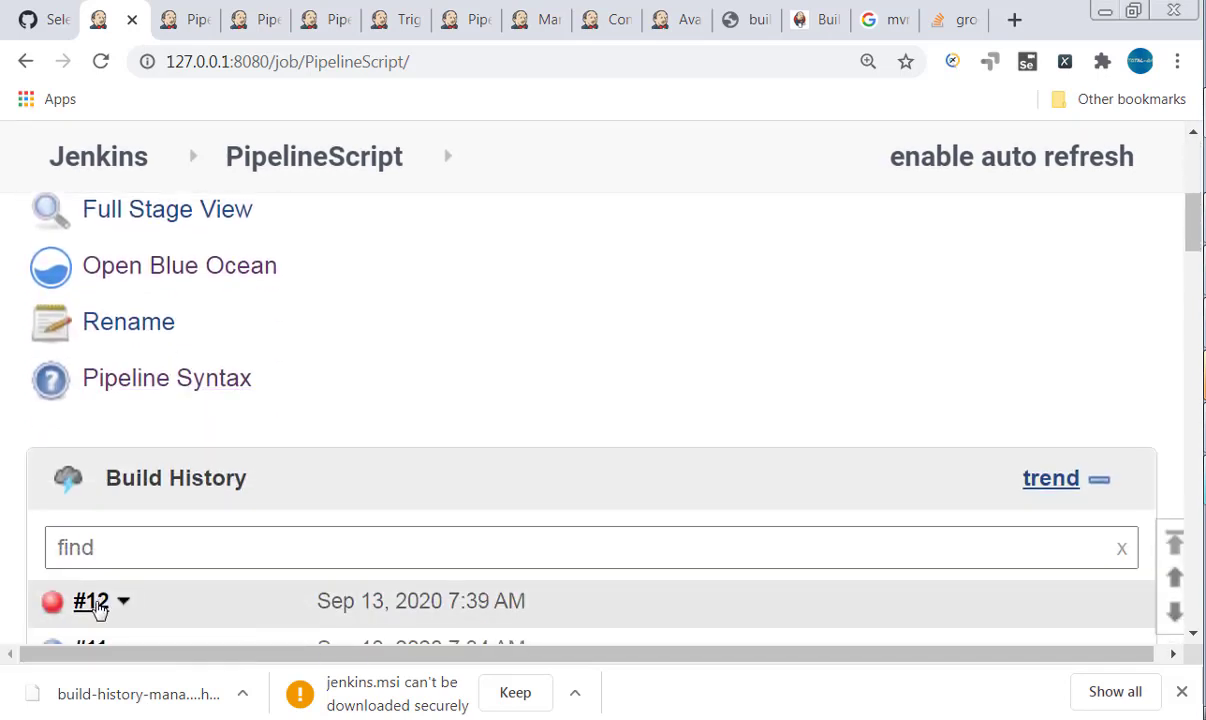
click(97, 607)
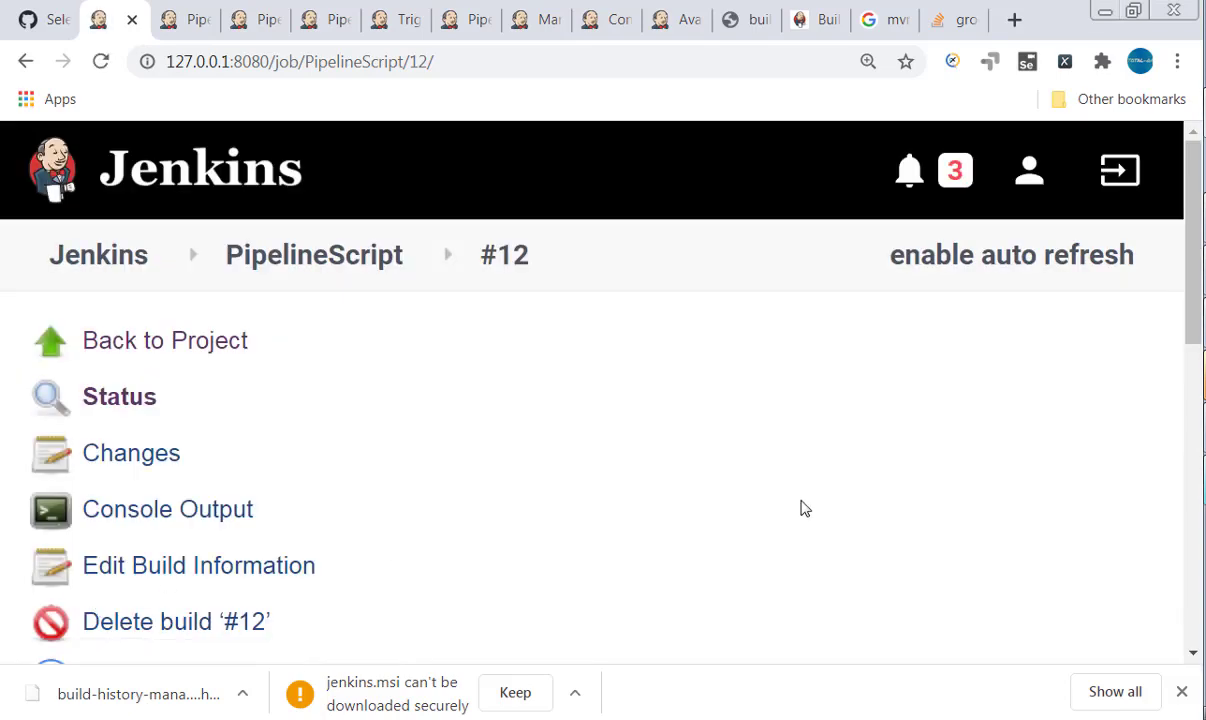
click(374, 270)
scroll(325, 477, down, 5)
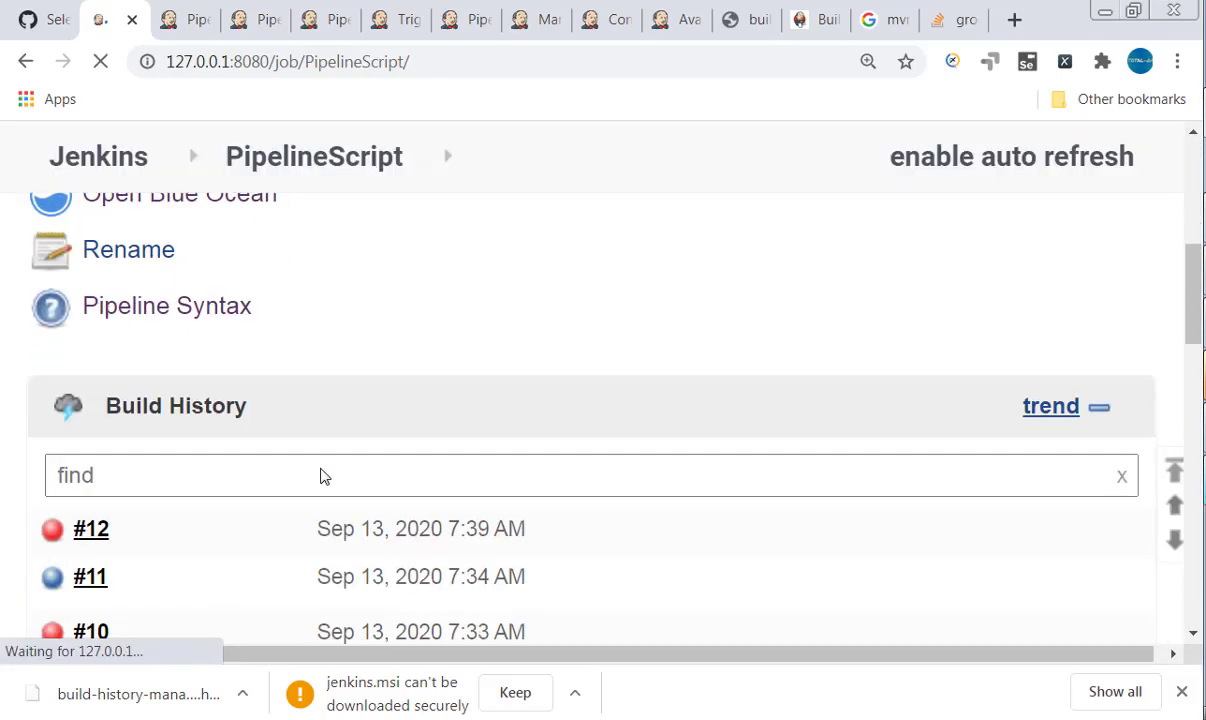
click(104, 537)
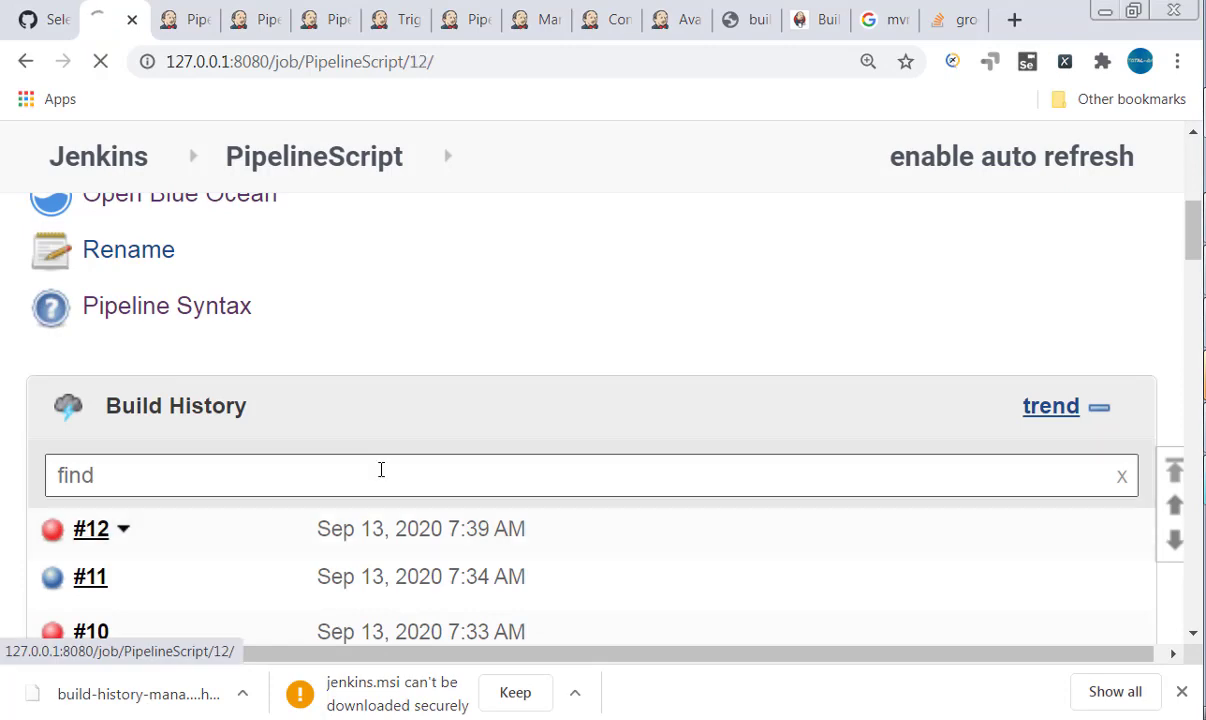
click(690, 497)
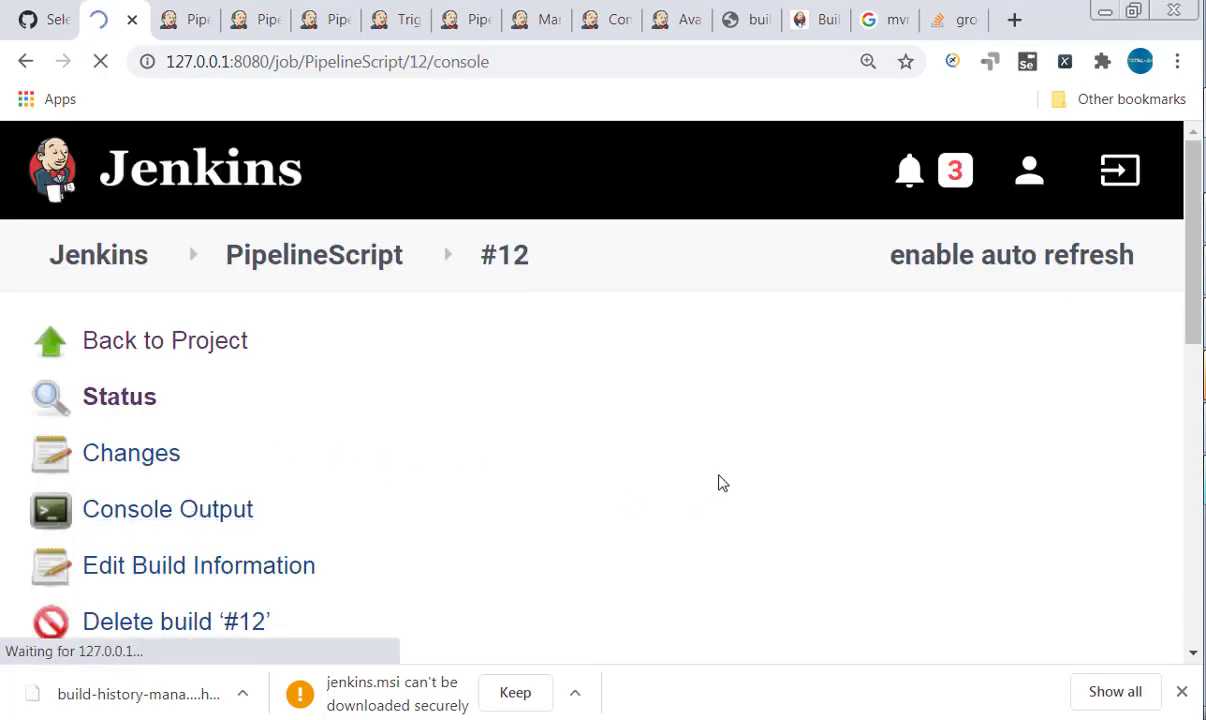
scroll(720, 482, down, 4)
scroll(720, 482, down, 5)
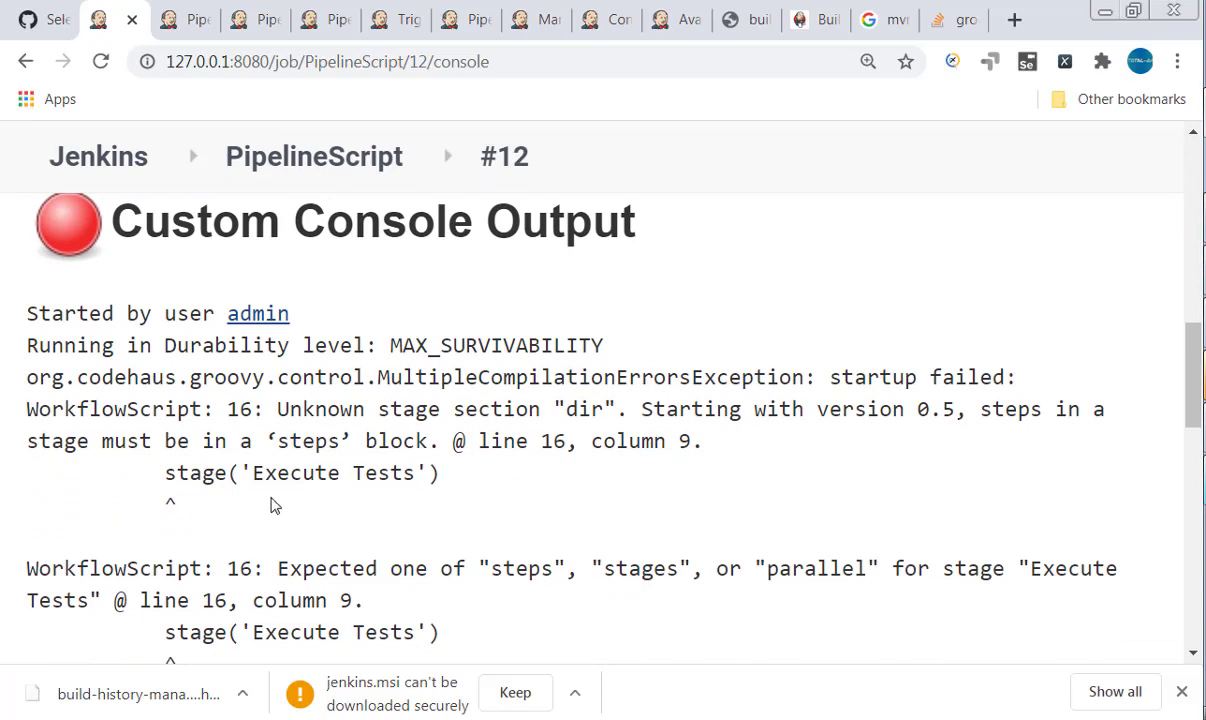
drag(166, 473, 455, 473)
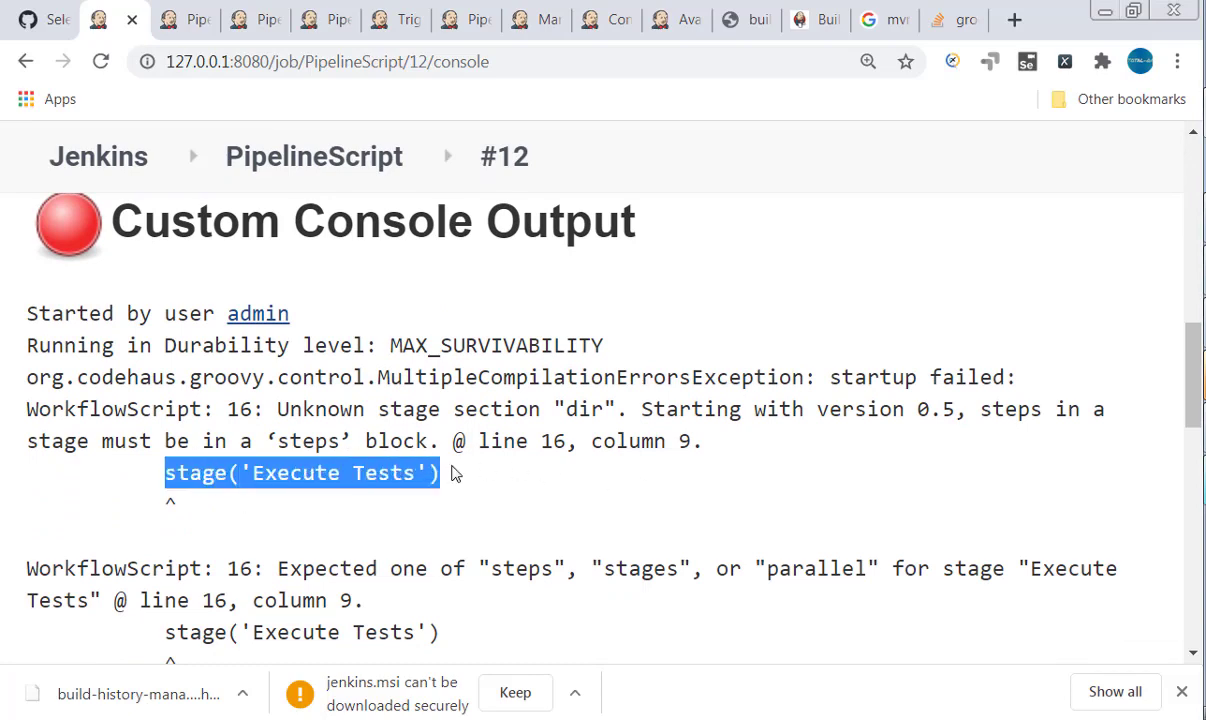
Reopen the PipelineScript configuration and add a "steps{" line directly after the opening brace of the Execute Tests stage
scroll(345, 525, up, 7)
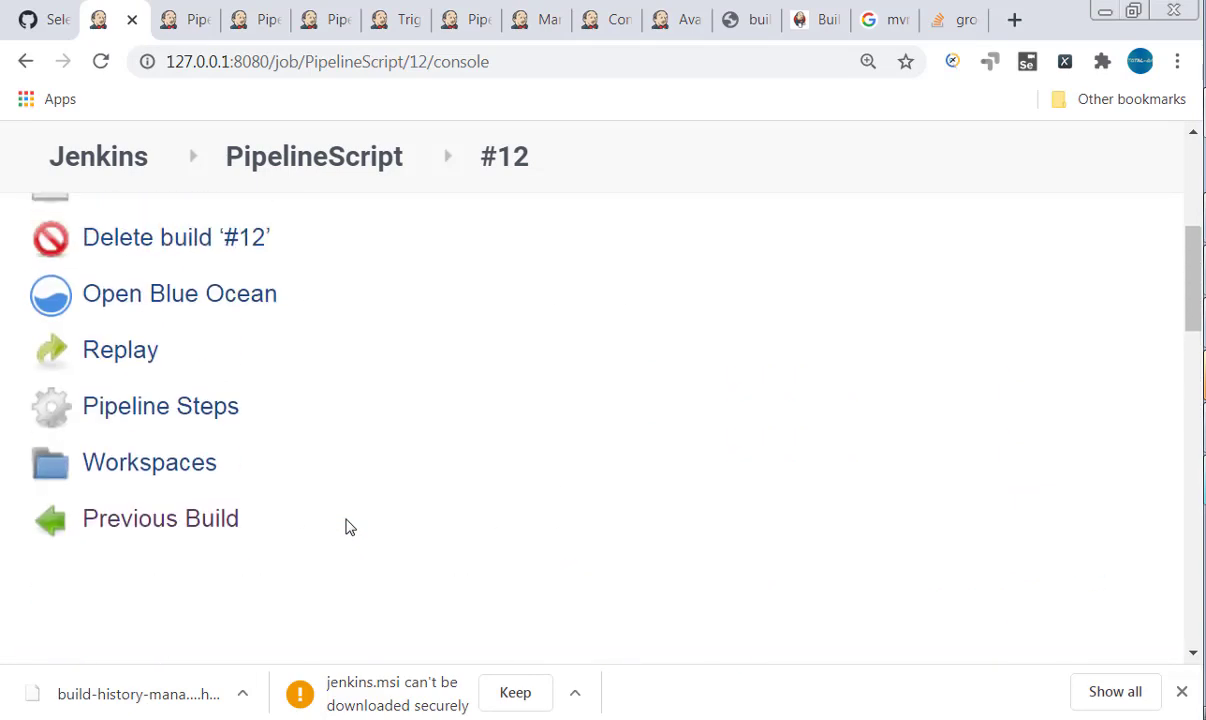
scroll(349, 526, up, 3)
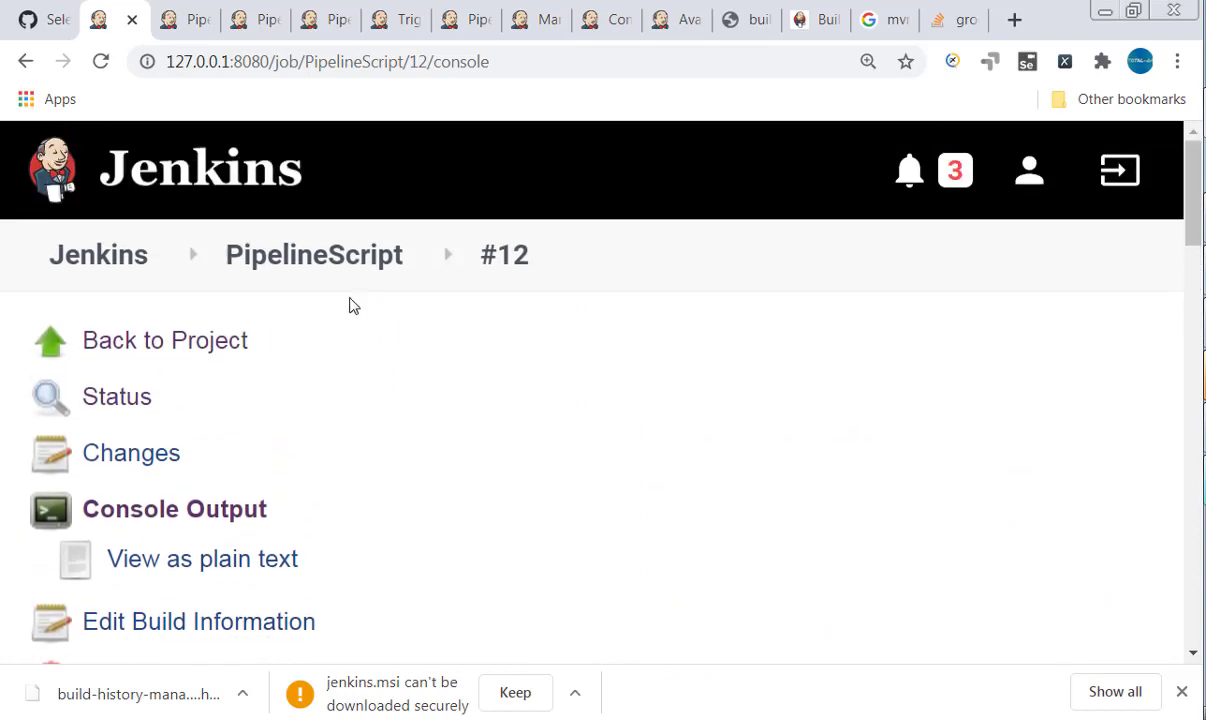
click(342, 258)
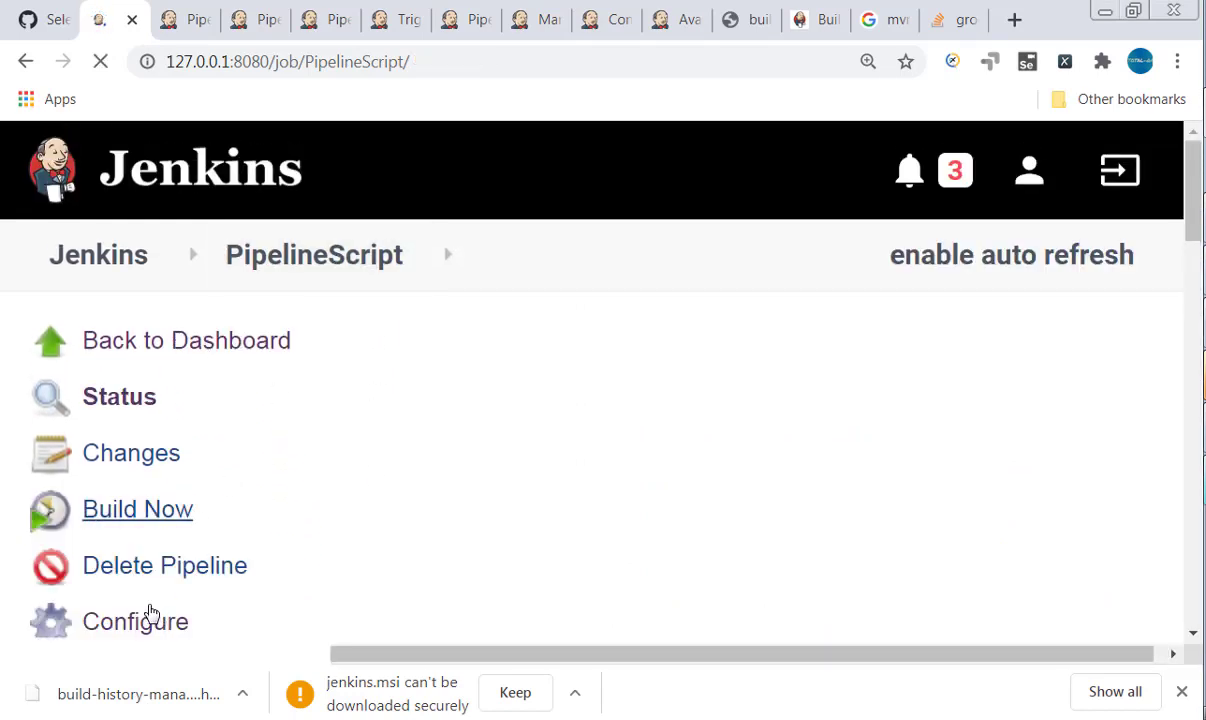
click(148, 618)
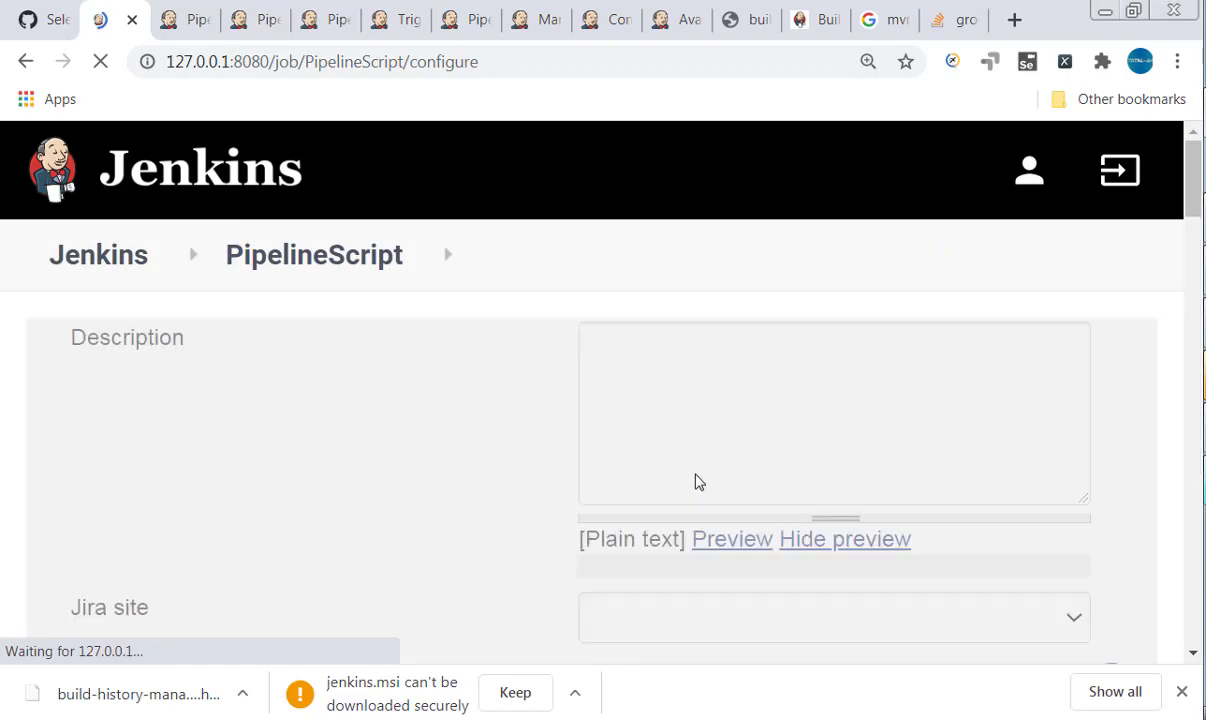
scroll(695, 482, down, 10)
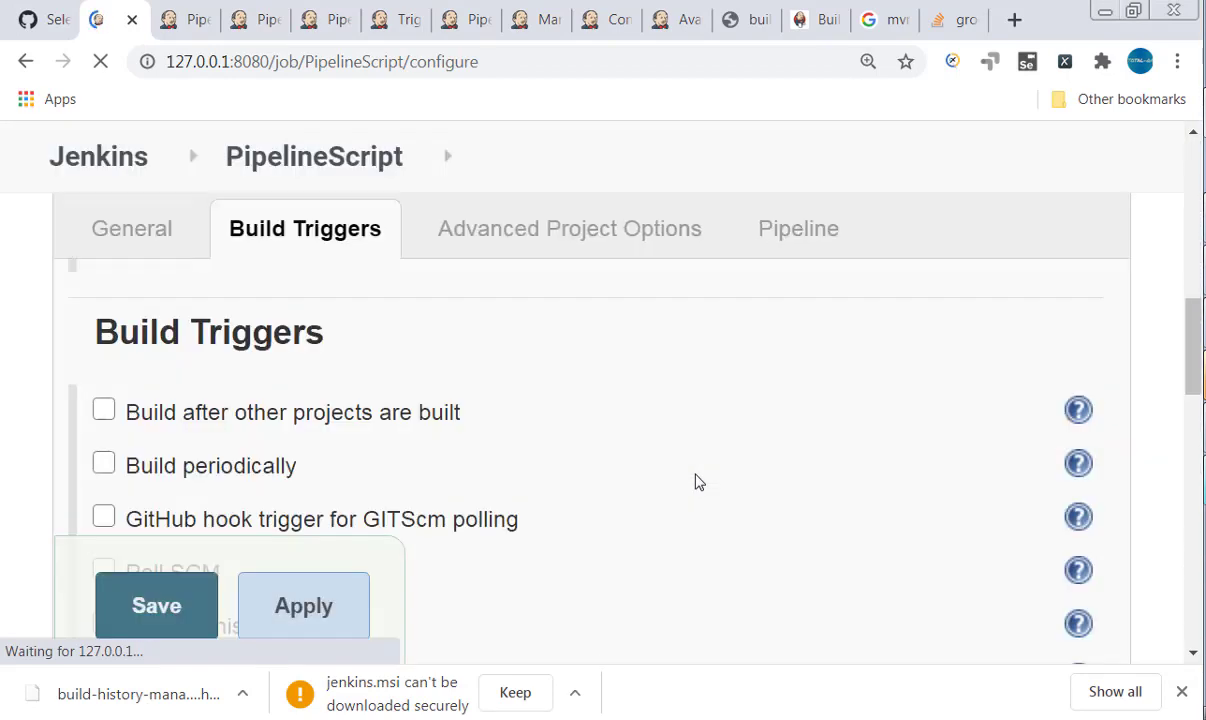
scroll(695, 482, down, 15)
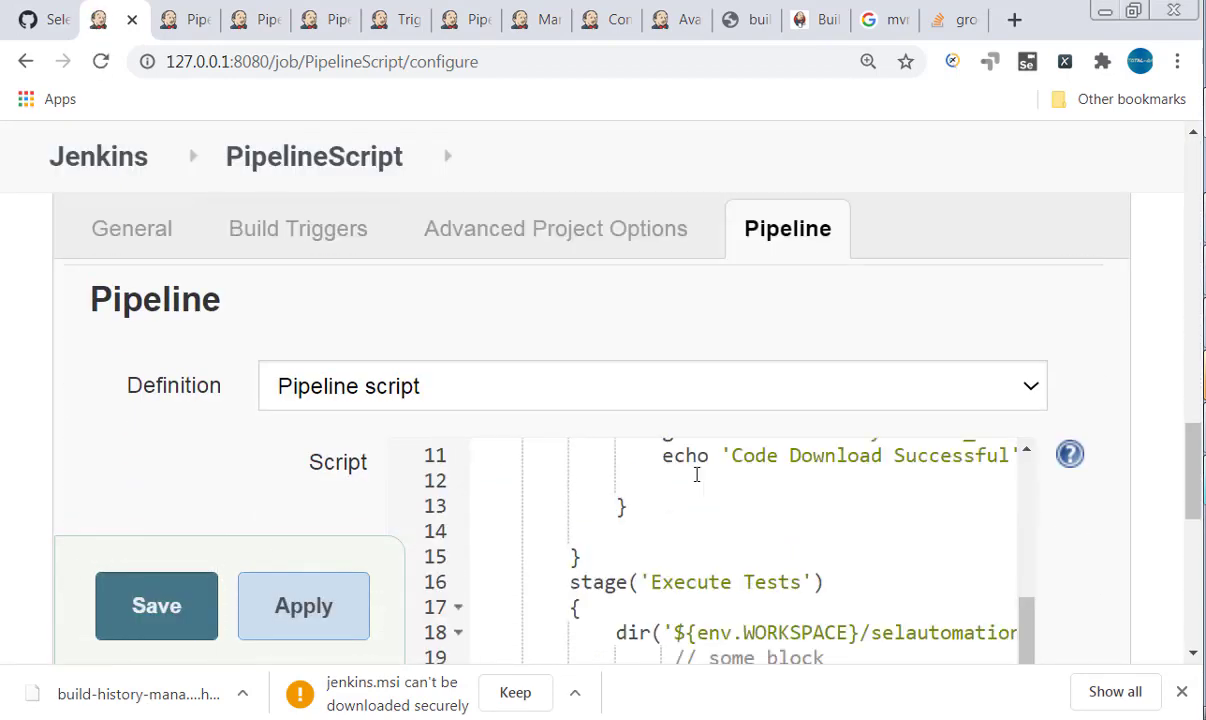
scroll(697, 475, down, 1)
click(643, 494)
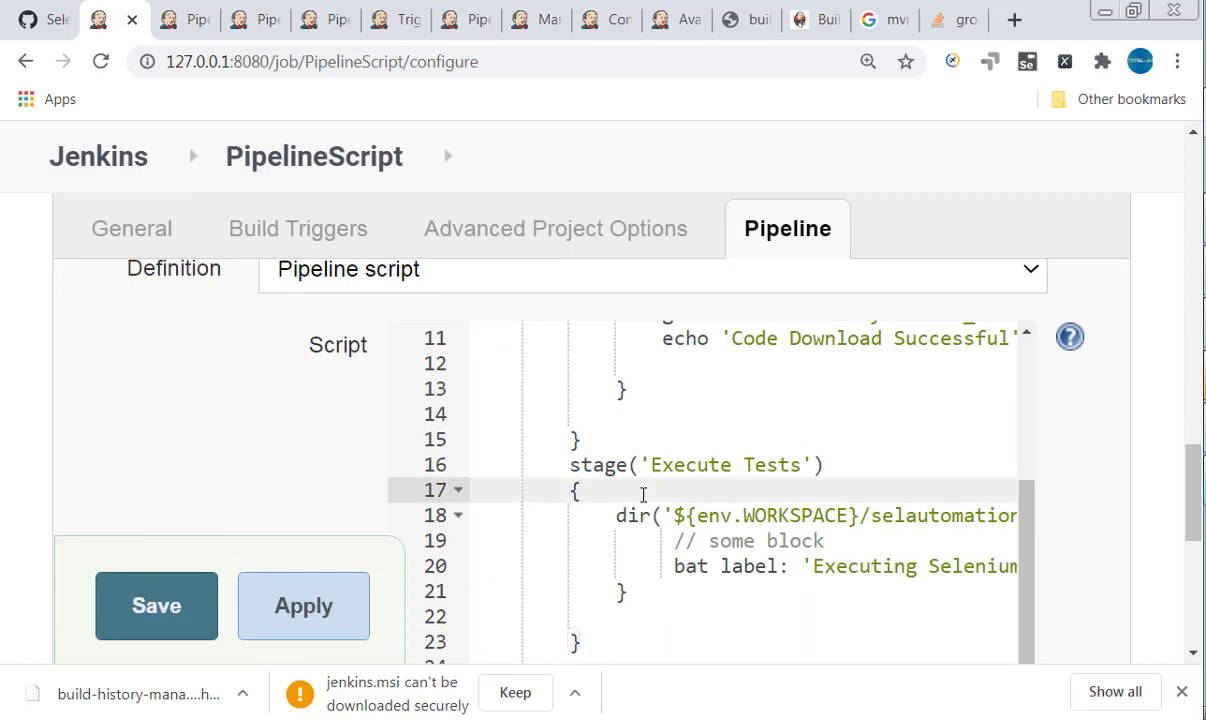
key(Return)
text(steps{)
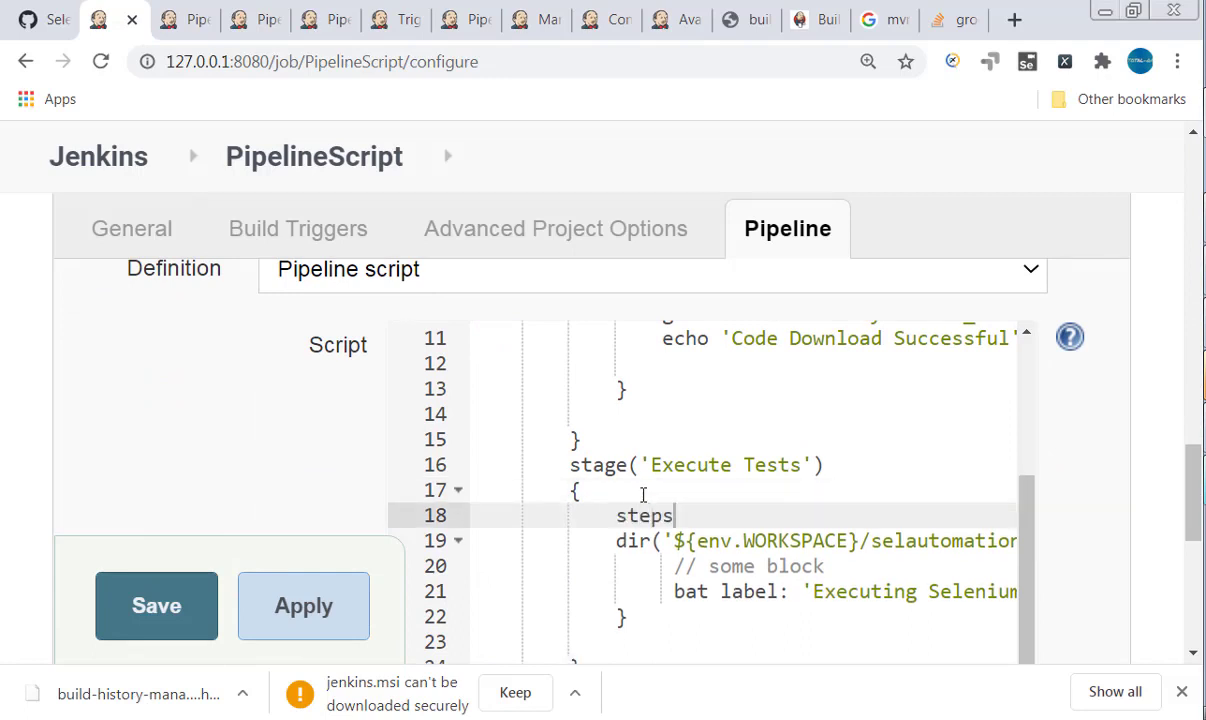
Indent the dir block's lines inside the steps block of the Execute Tests stage and add the closing brace for steps
key(Down)
key(Down)
key(Up)
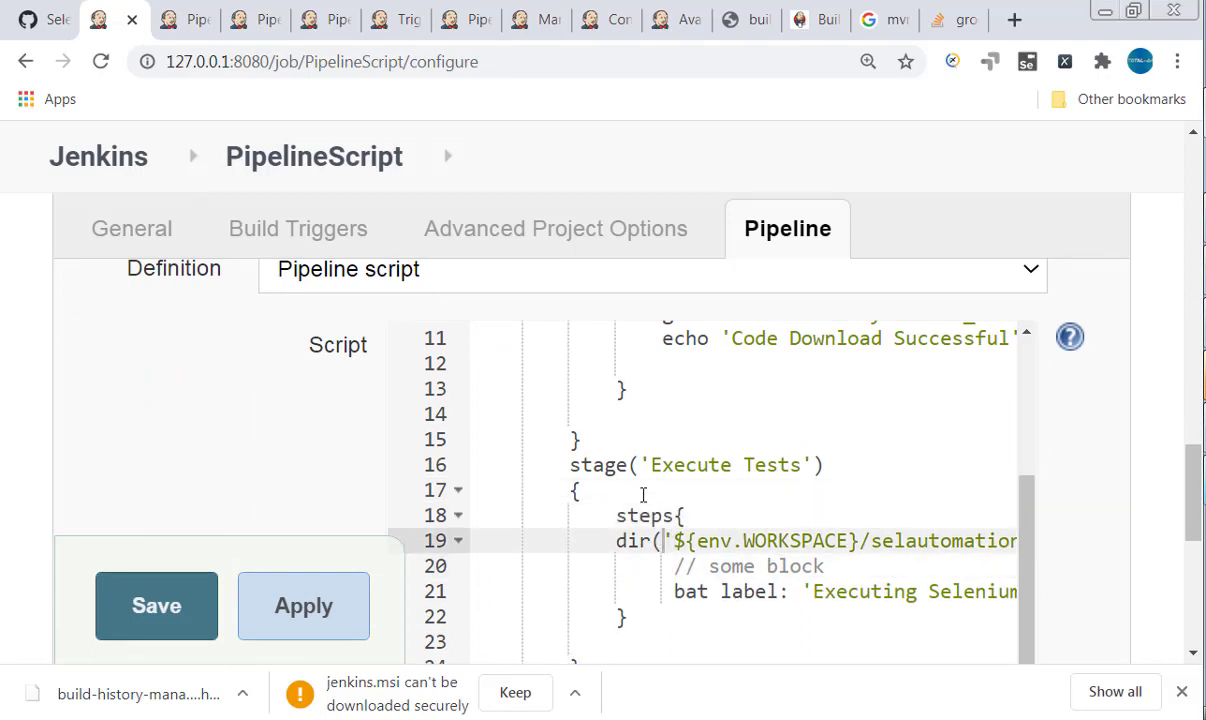
key(Left)
key(Tab)
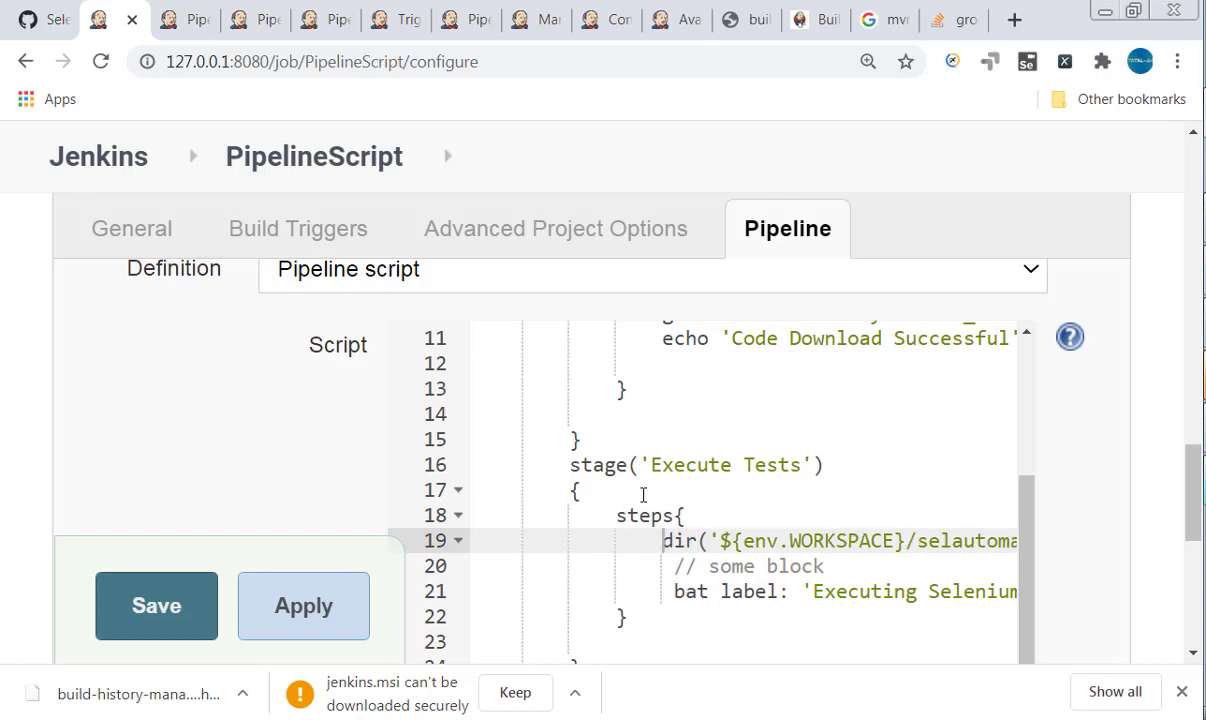
key(Tab)
key(Down)
key(Tab)
key(Down)
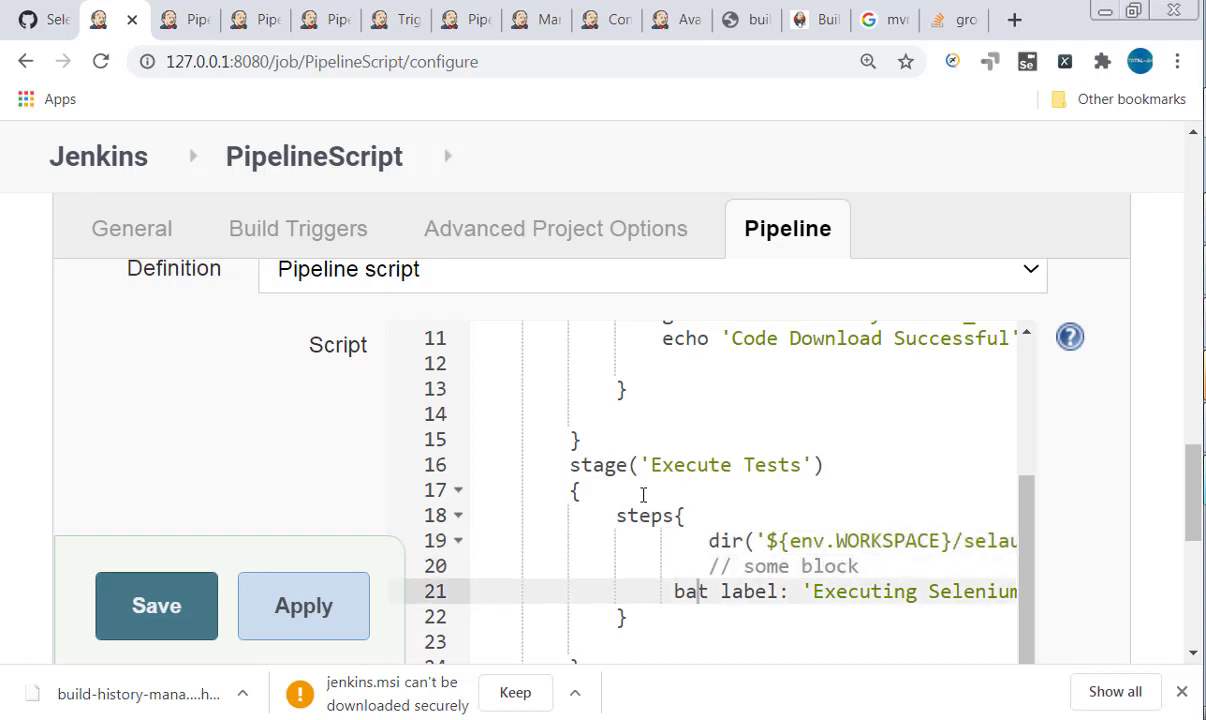
key(Tab)
key(Down)
key(Tab)
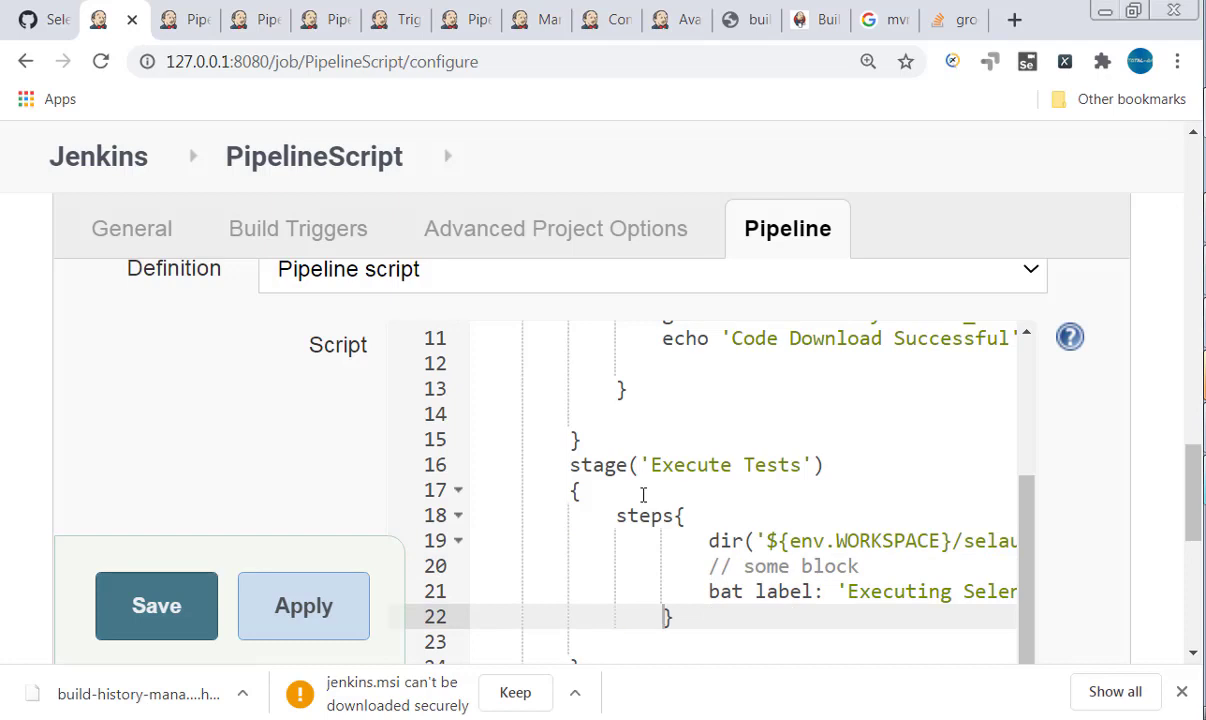
key(Return)
text(})
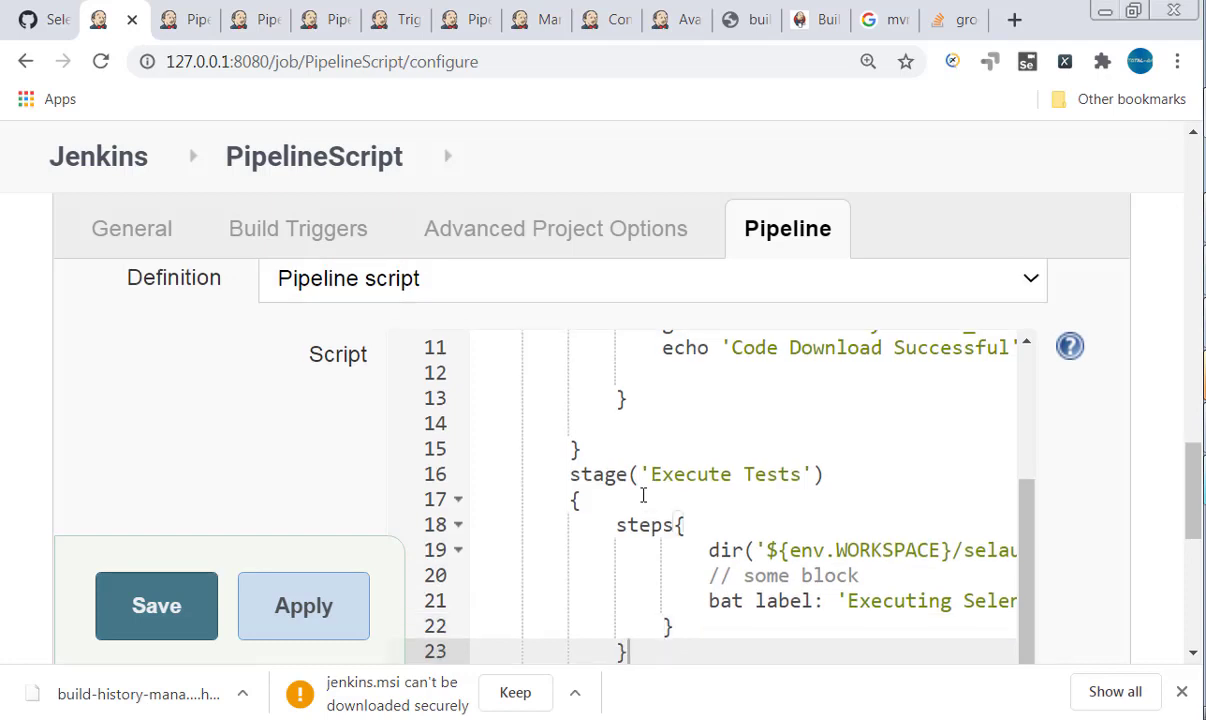
Apply and save the PipelineScript configuration and start a new build
click(304, 612)
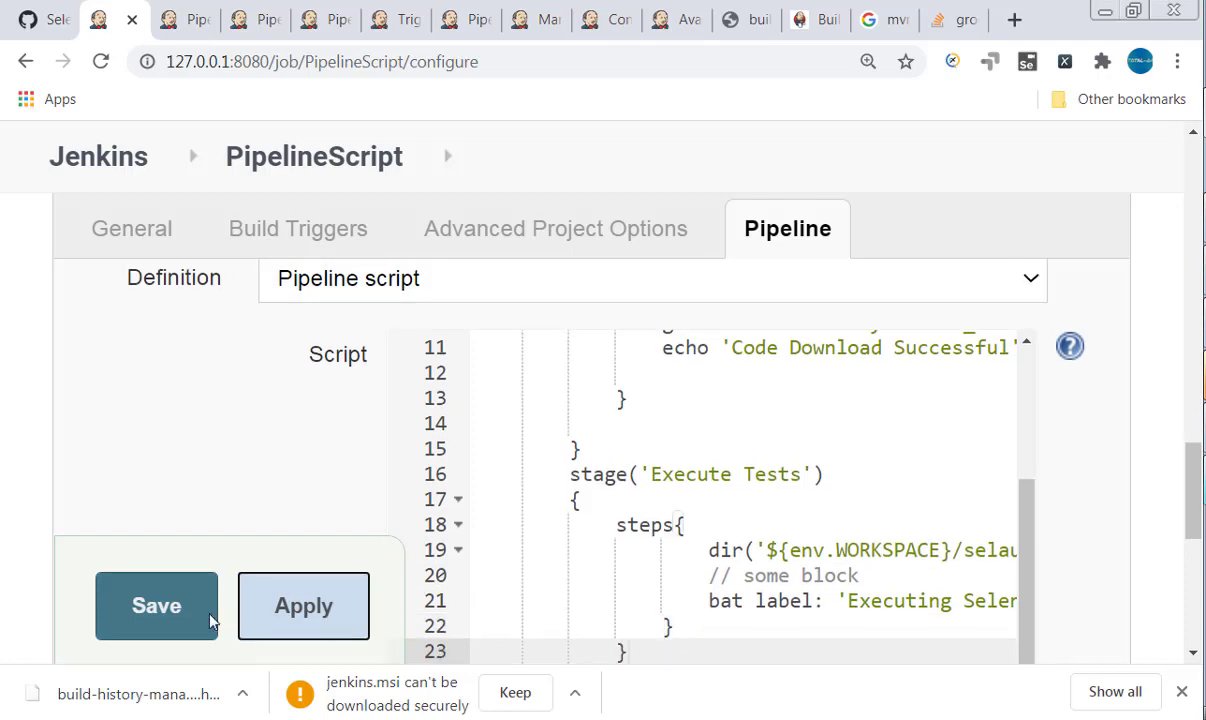
click(156, 605)
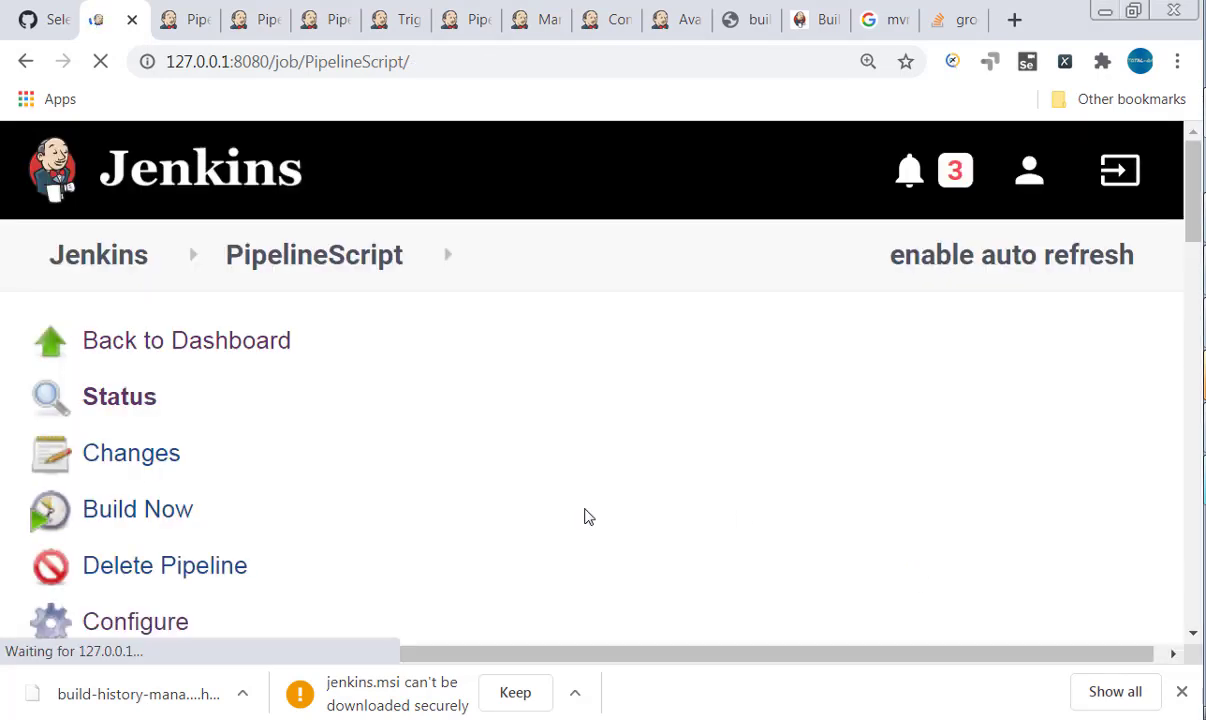
scroll(170, 460, down, 1)
click(176, 400)
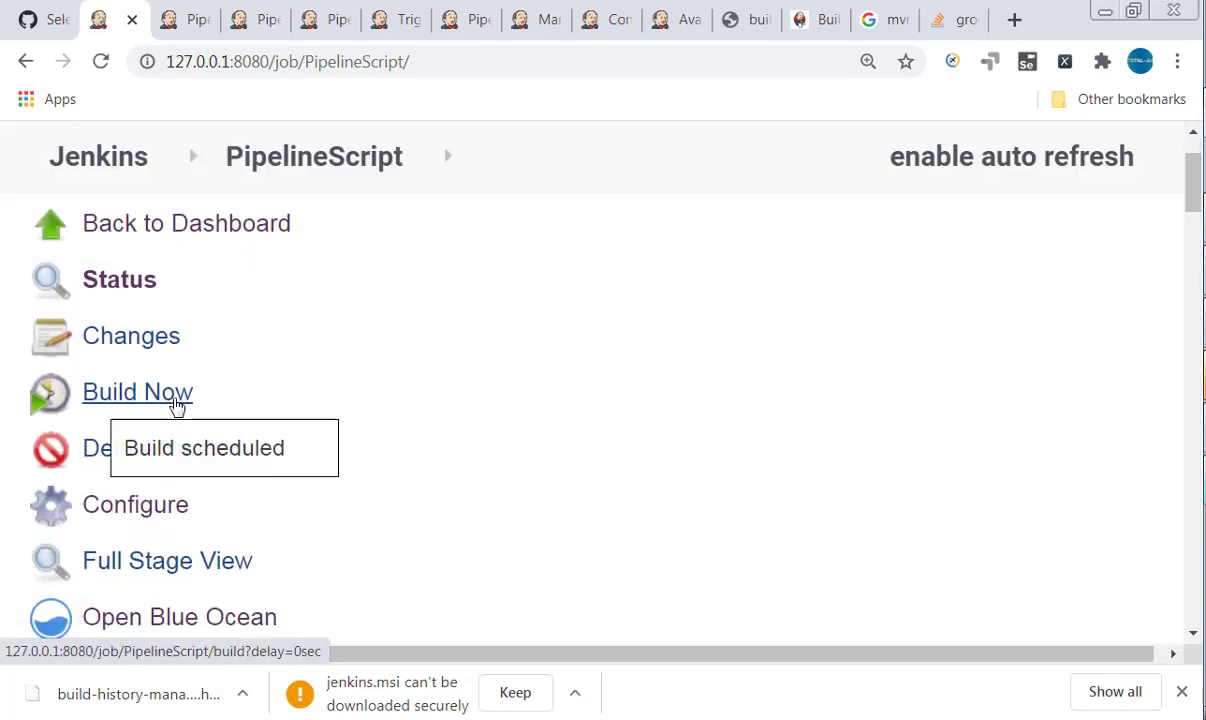
Open the console output of build #13 and examine the Execute Tests directory, the mvn clean test command and the Maven messages
scroll(177, 404, down, 3)
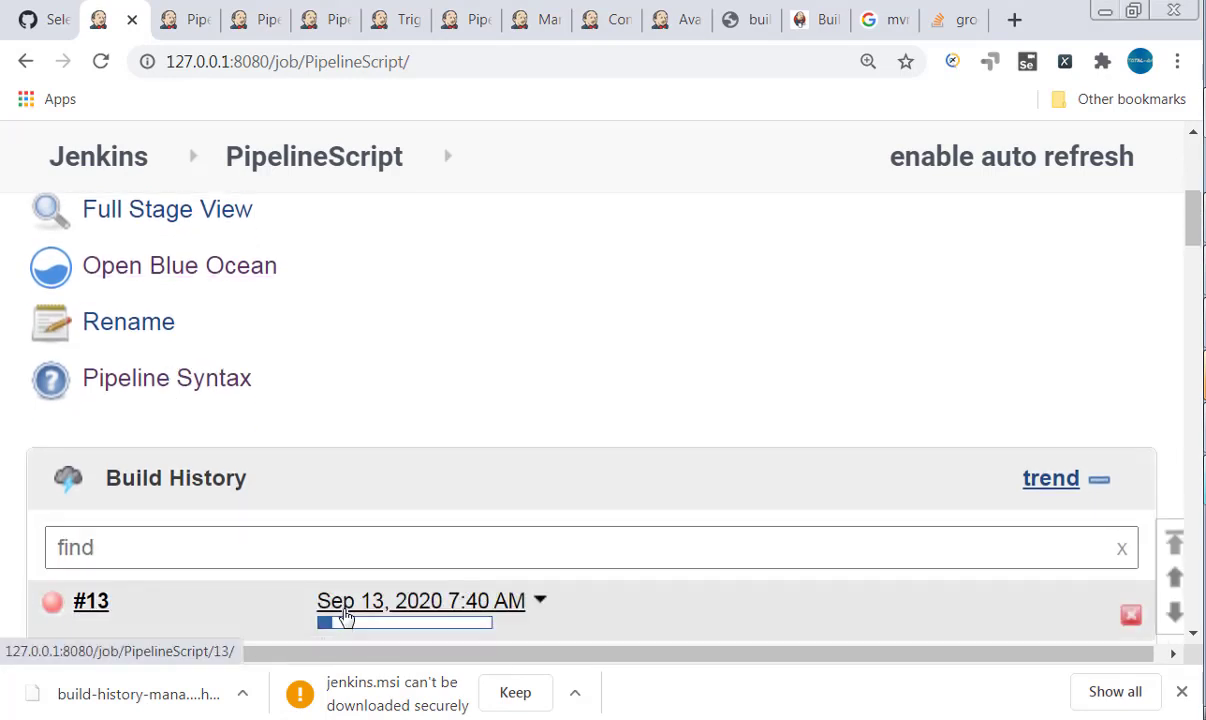
click(343, 608)
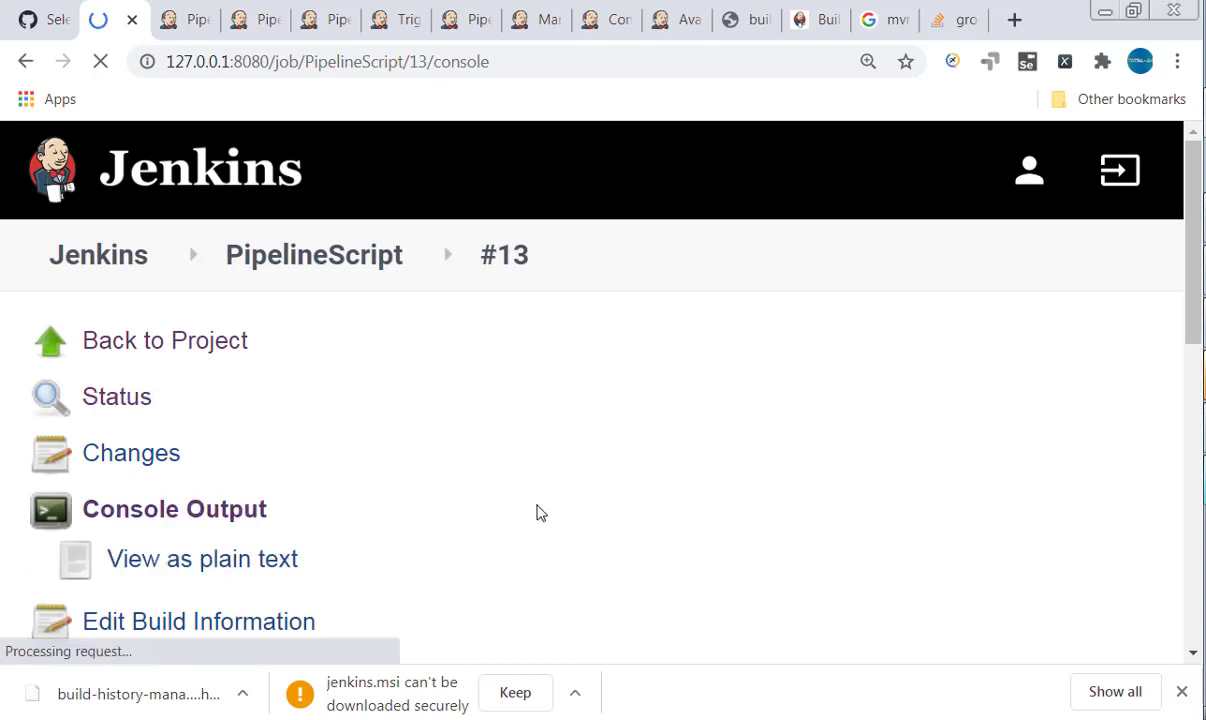
scroll(511, 491, down, 10)
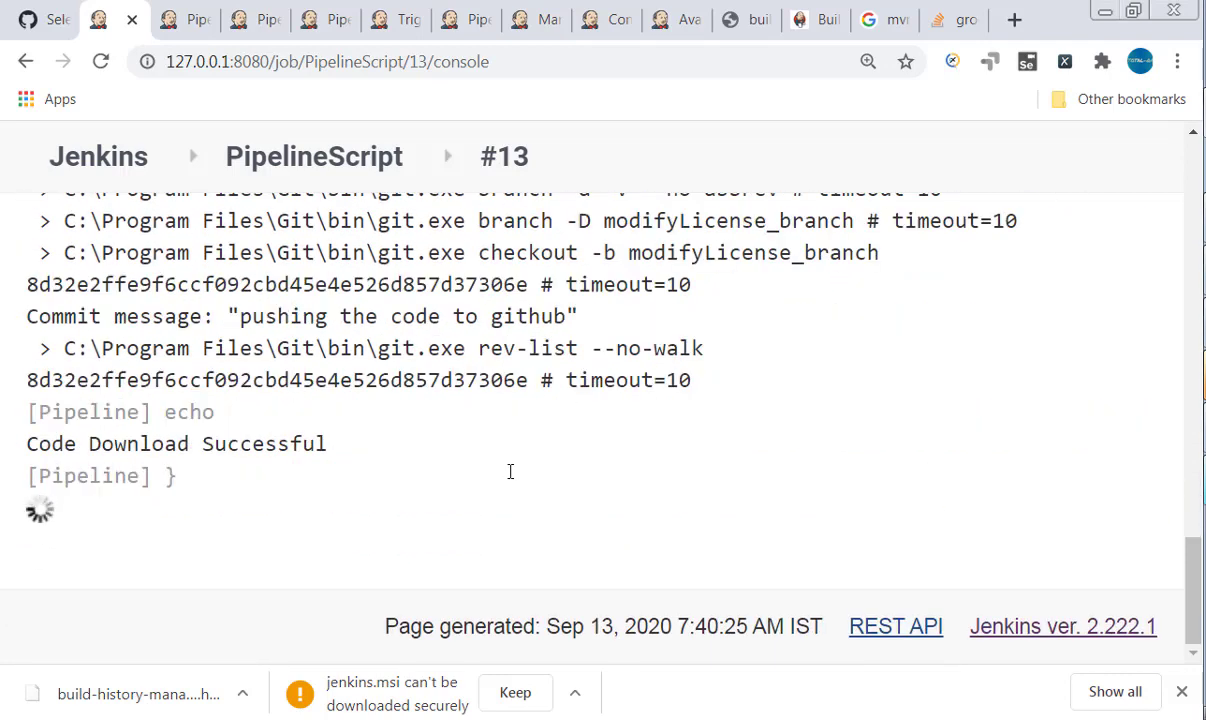
scroll(167, 390, up, 1)
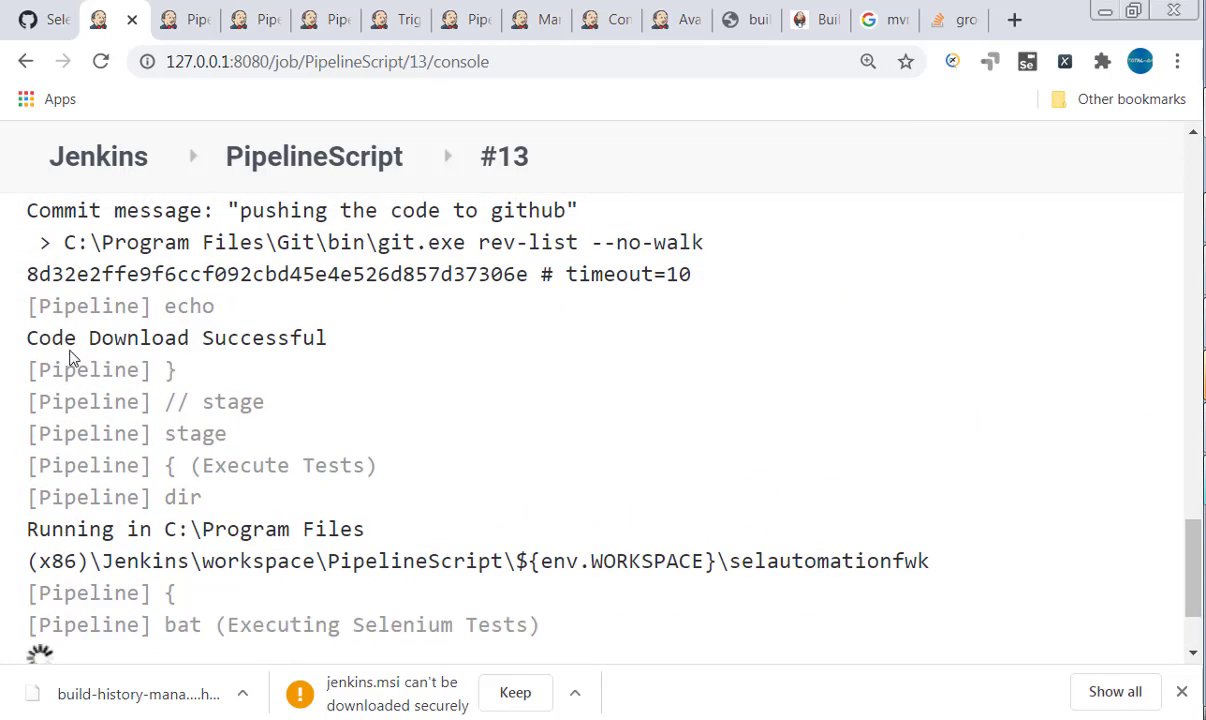
drag(29, 337, 340, 335)
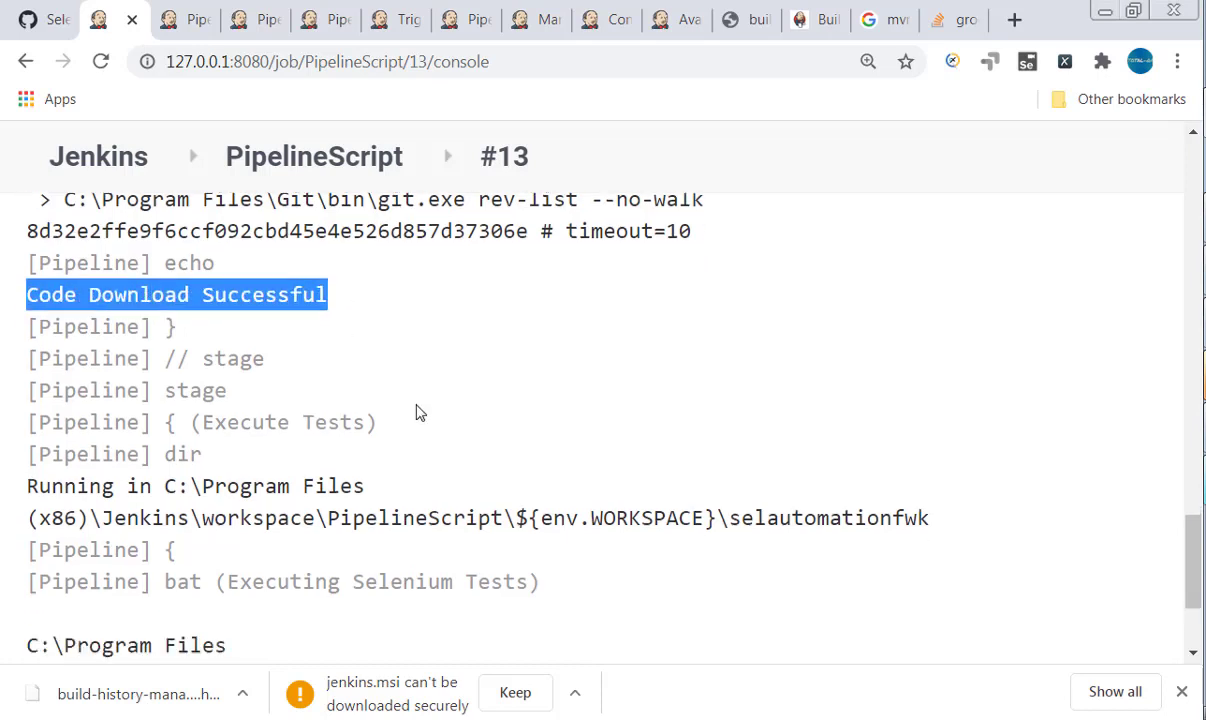
scroll(418, 412, down, 1)
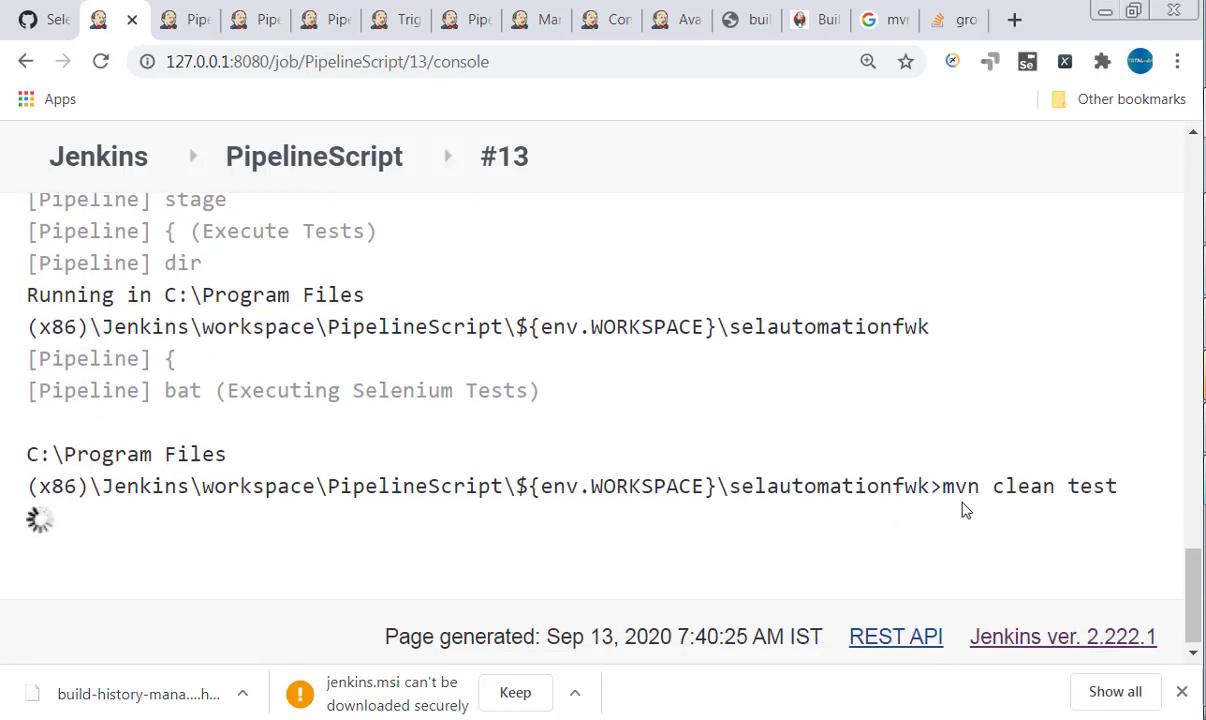
drag(943, 486, 1138, 492)
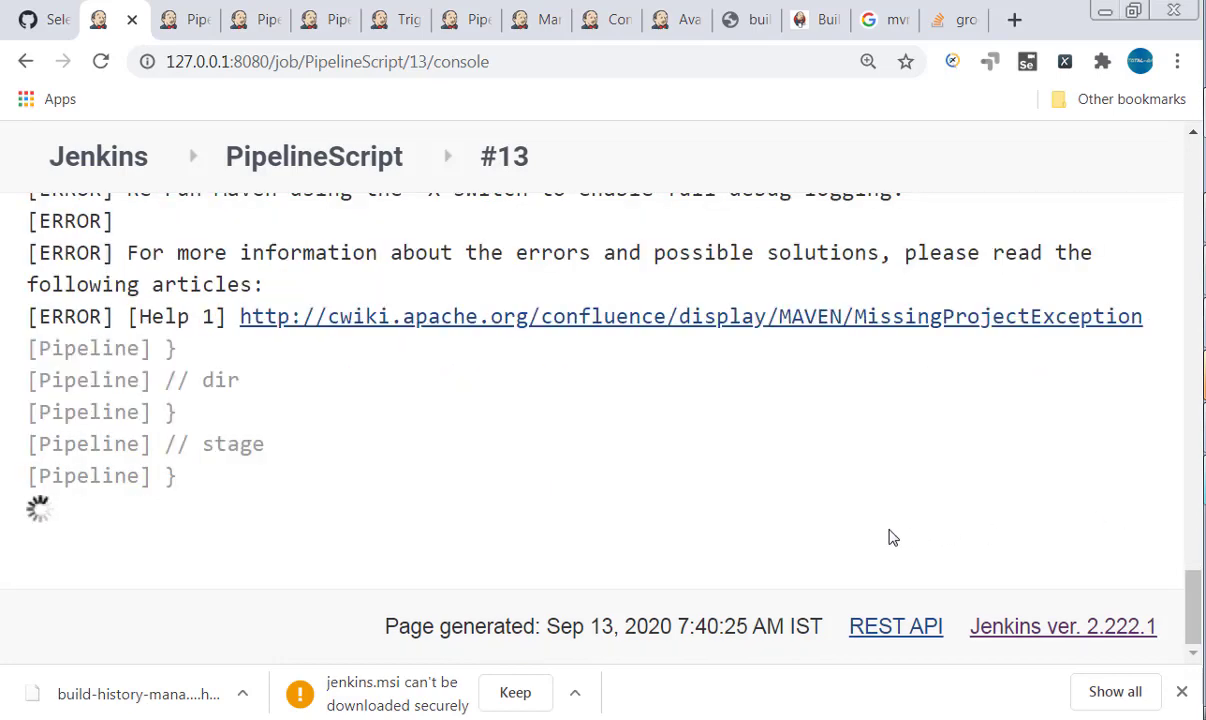
scroll(888, 536, up, 5)
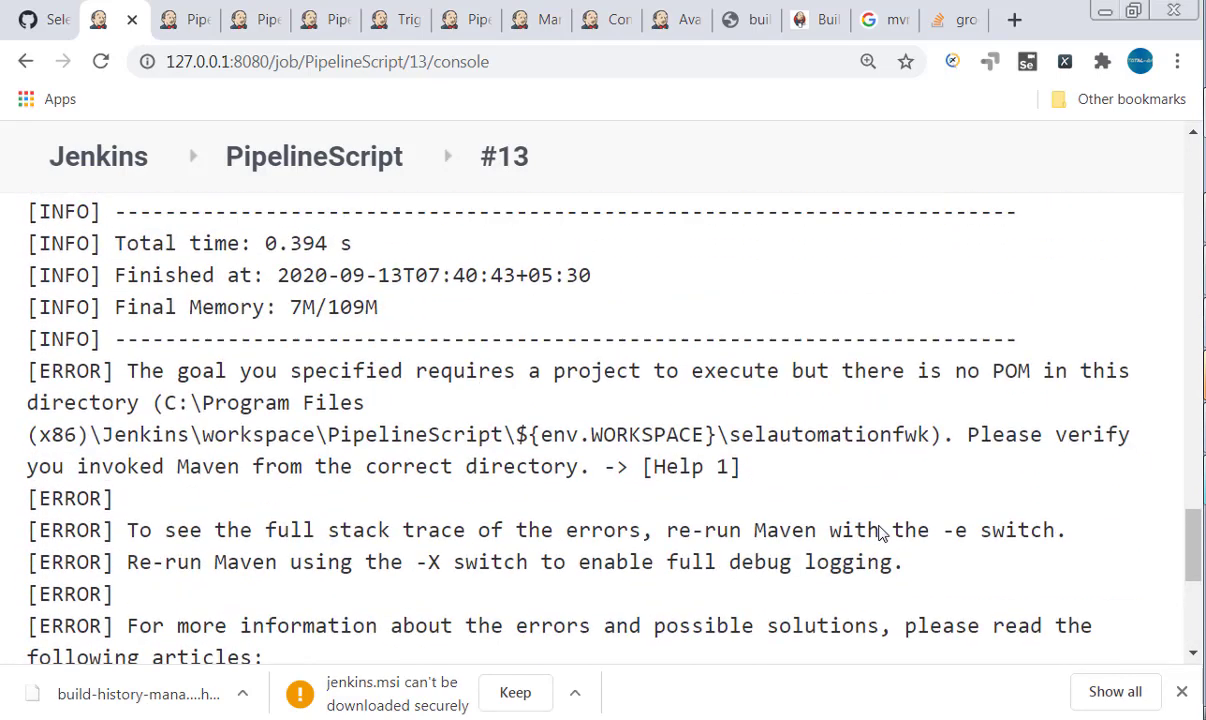
scroll(880, 530, up, 3)
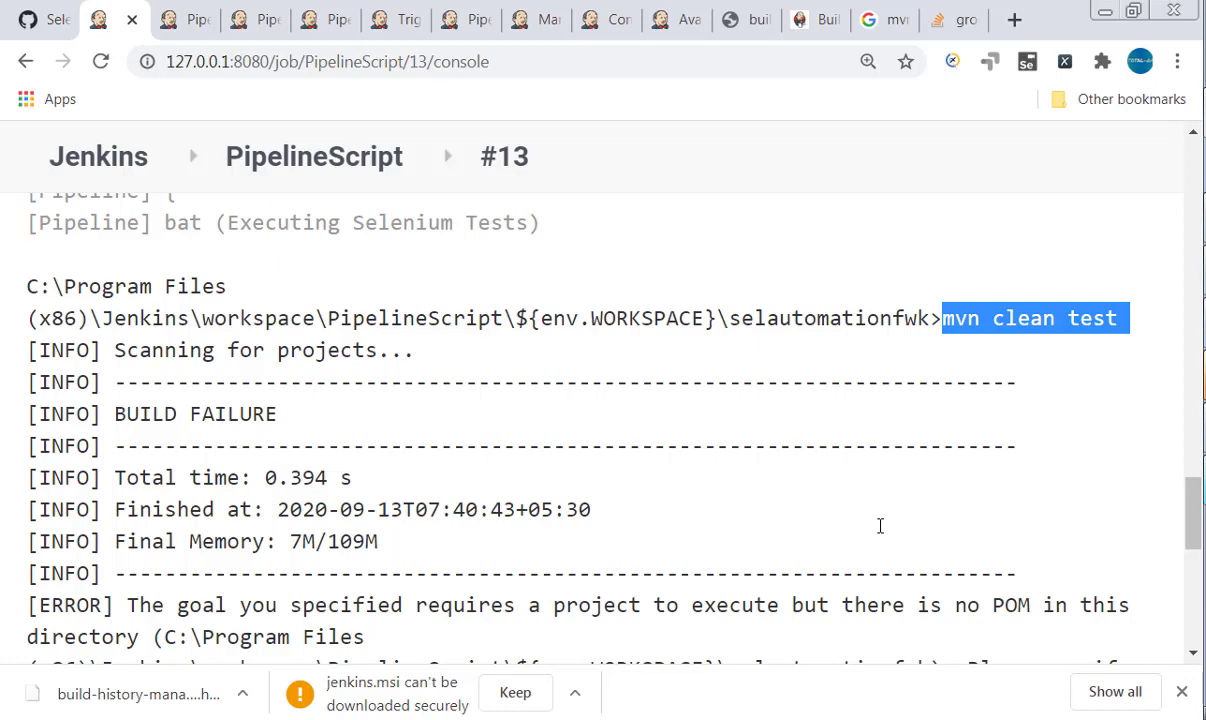
Reopen the PipelineScript configuration and enclose the Execute Tests dir path ${env.WORKSPACE}/selautomationfwk in double quotes instead of single quotes
click(357, 166)
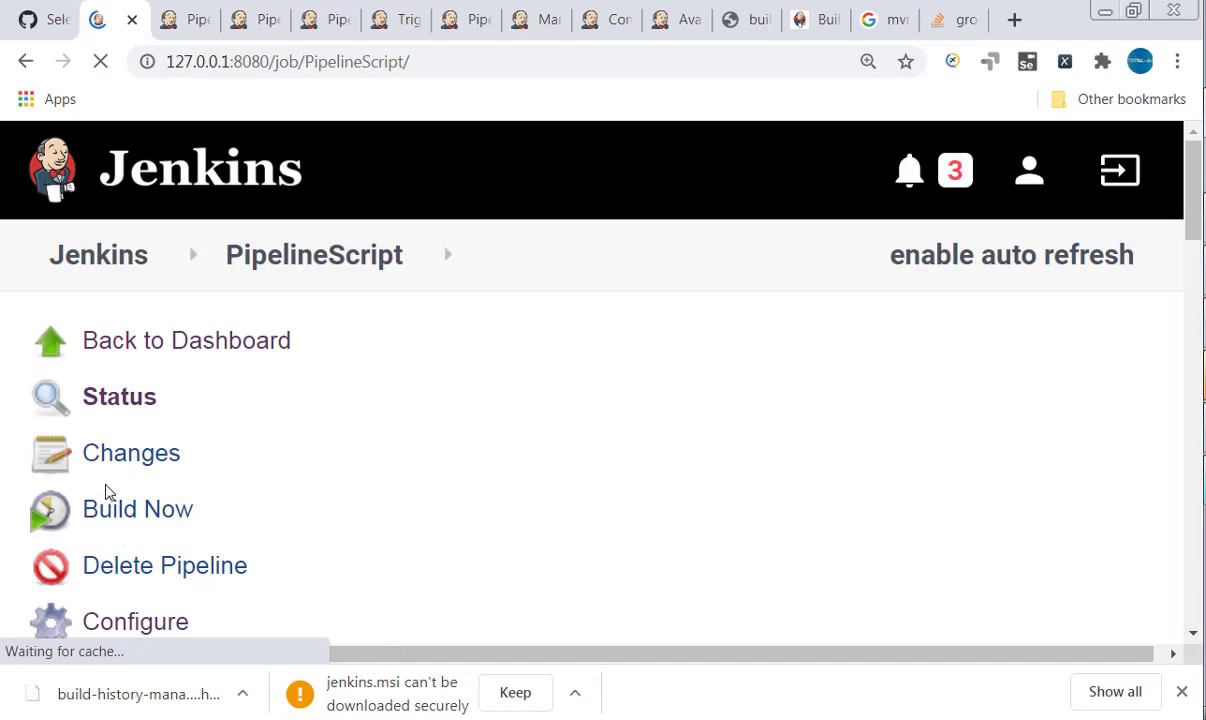
scroll(123, 520, down, 1)
scroll(123, 520, down, 1)
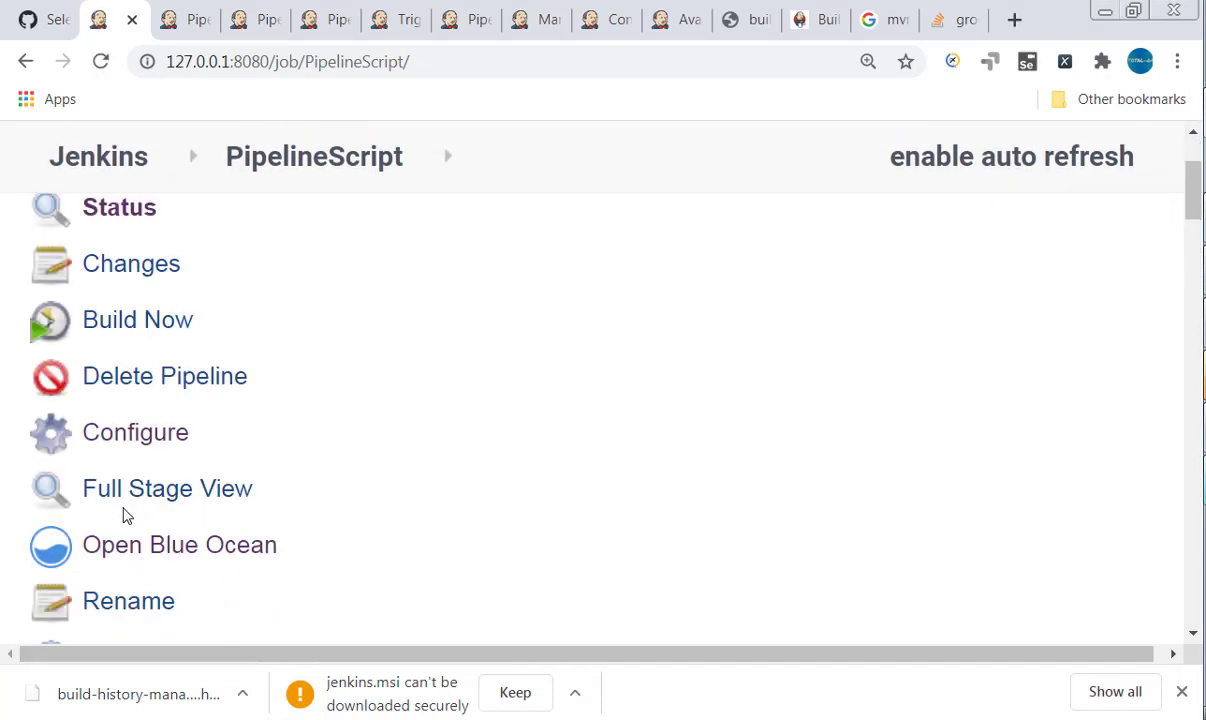
click(138, 440)
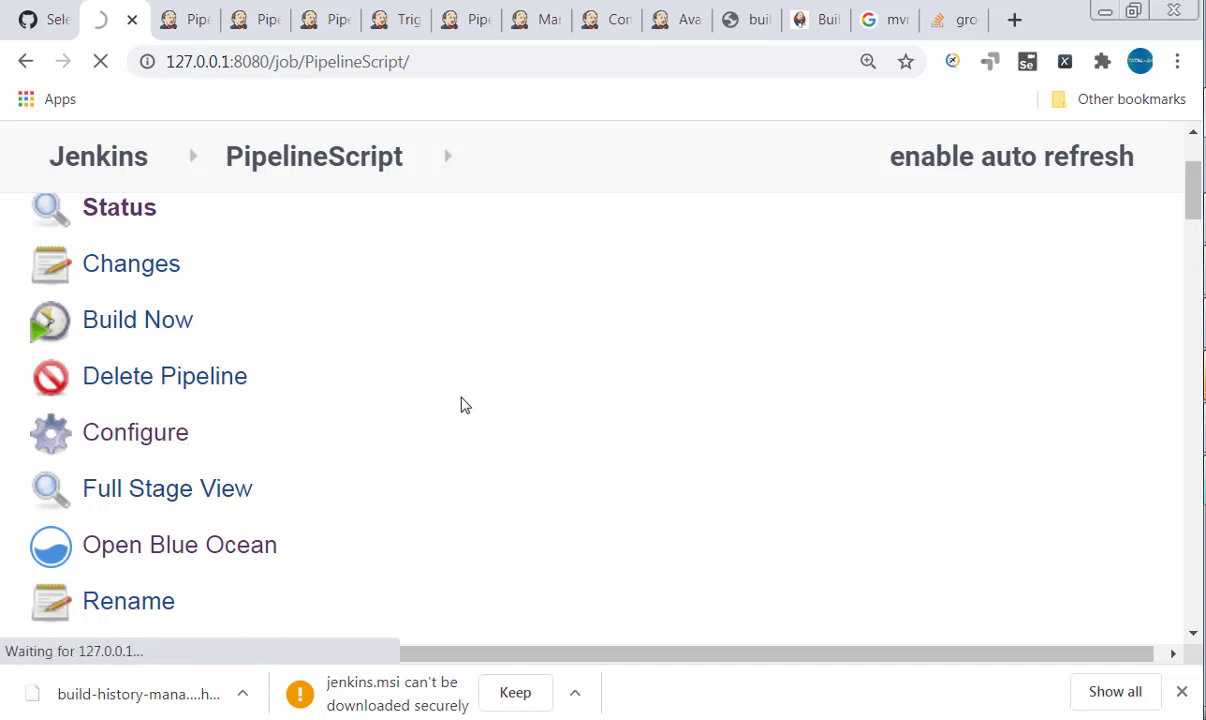
scroll(590, 445, down, 10)
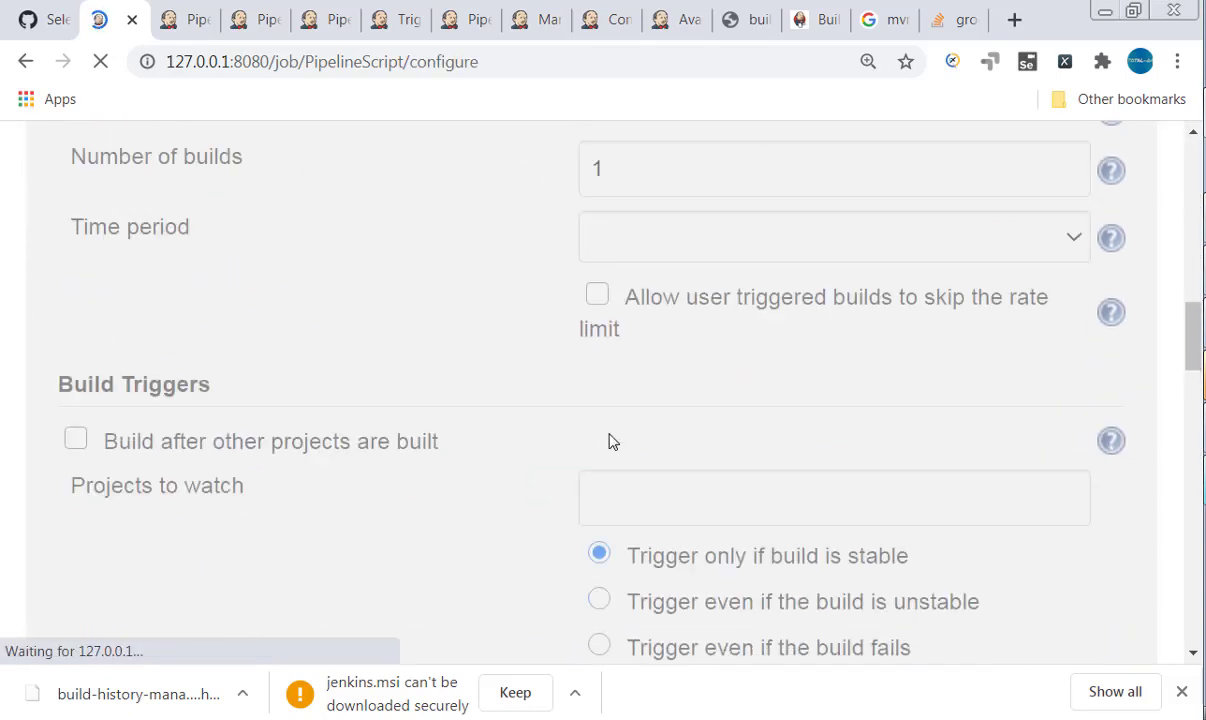
scroll(612, 442, down, 3)
scroll(680, 440, down, 10)
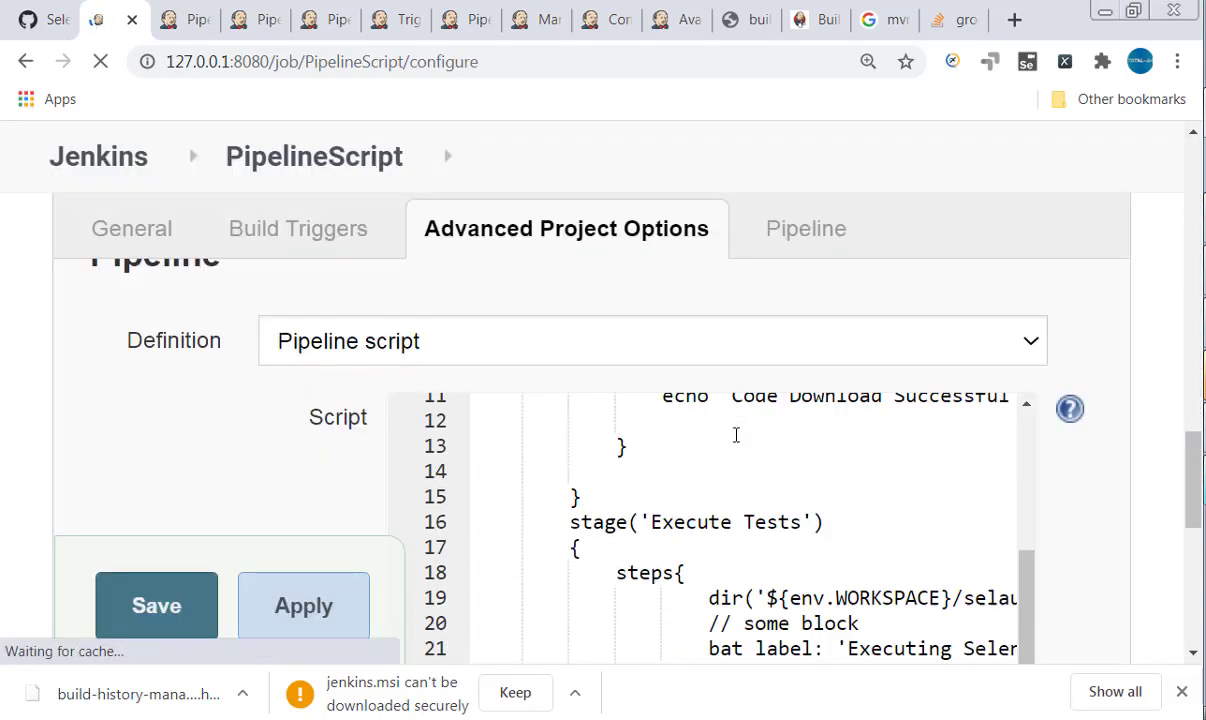
scroll(731, 445, down, 1)
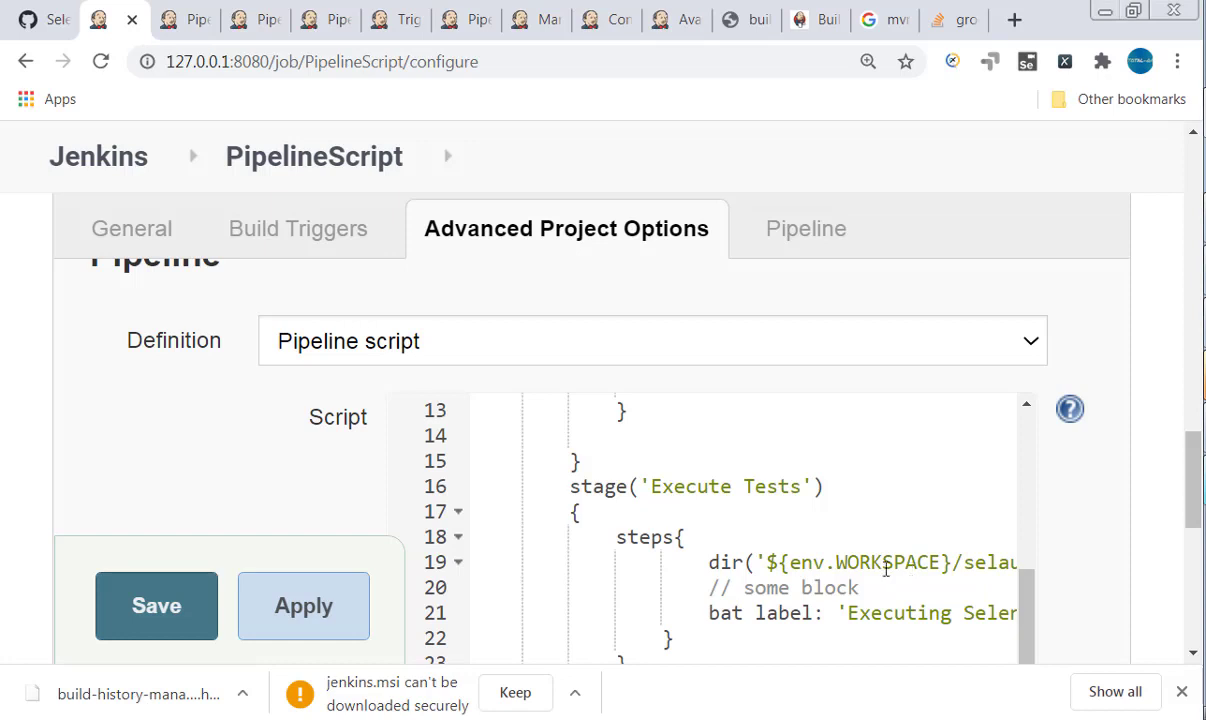
scroll(942, 564, down, 1)
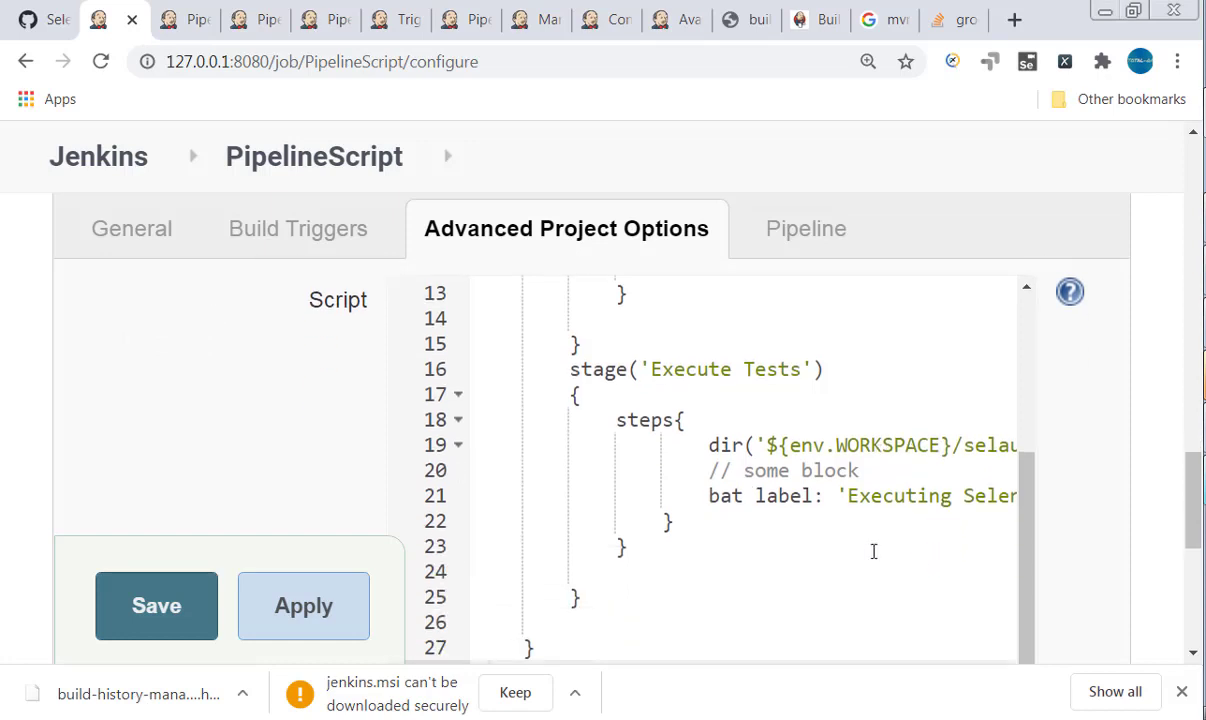
double_click(921, 447)
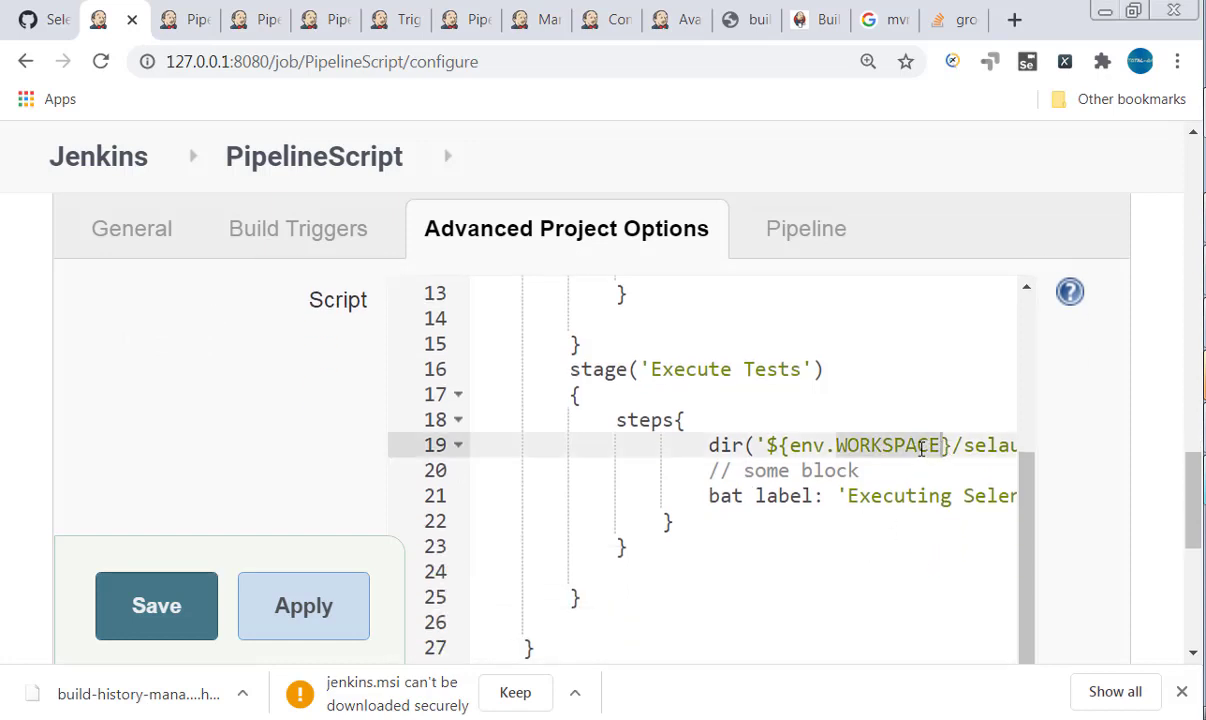
key(ctrl+0)
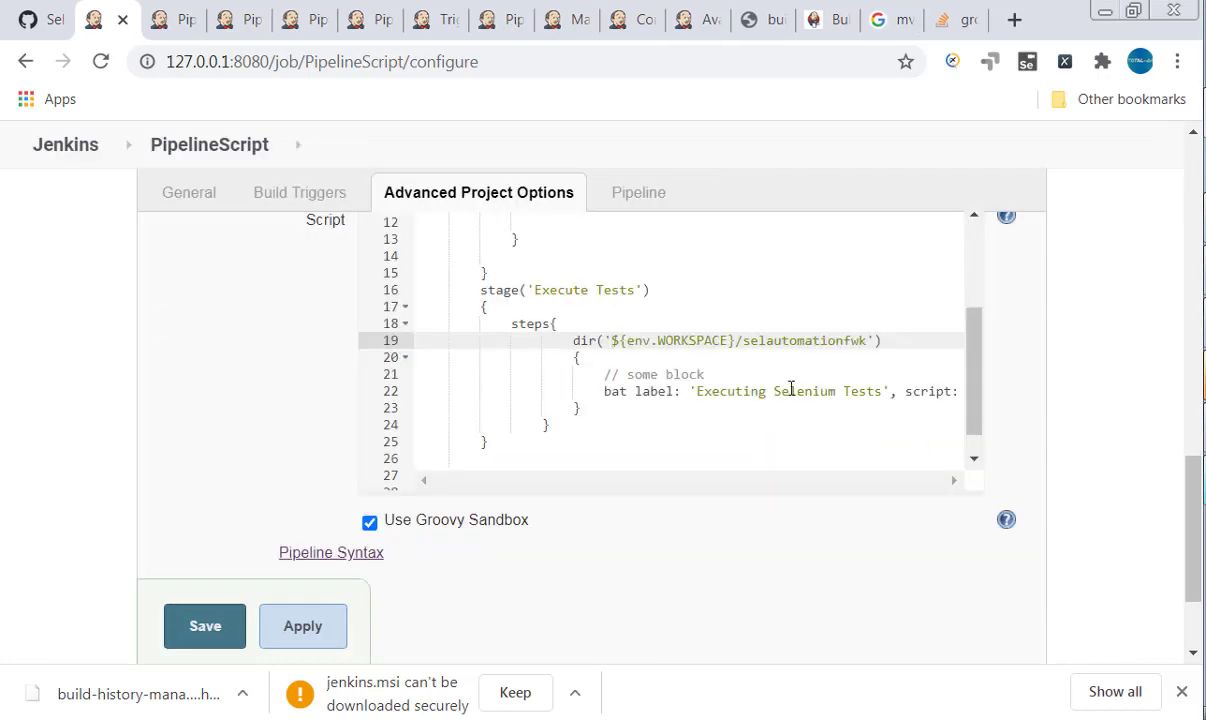
key(BackSpace)
text(")
drag(612, 341, 734, 341)
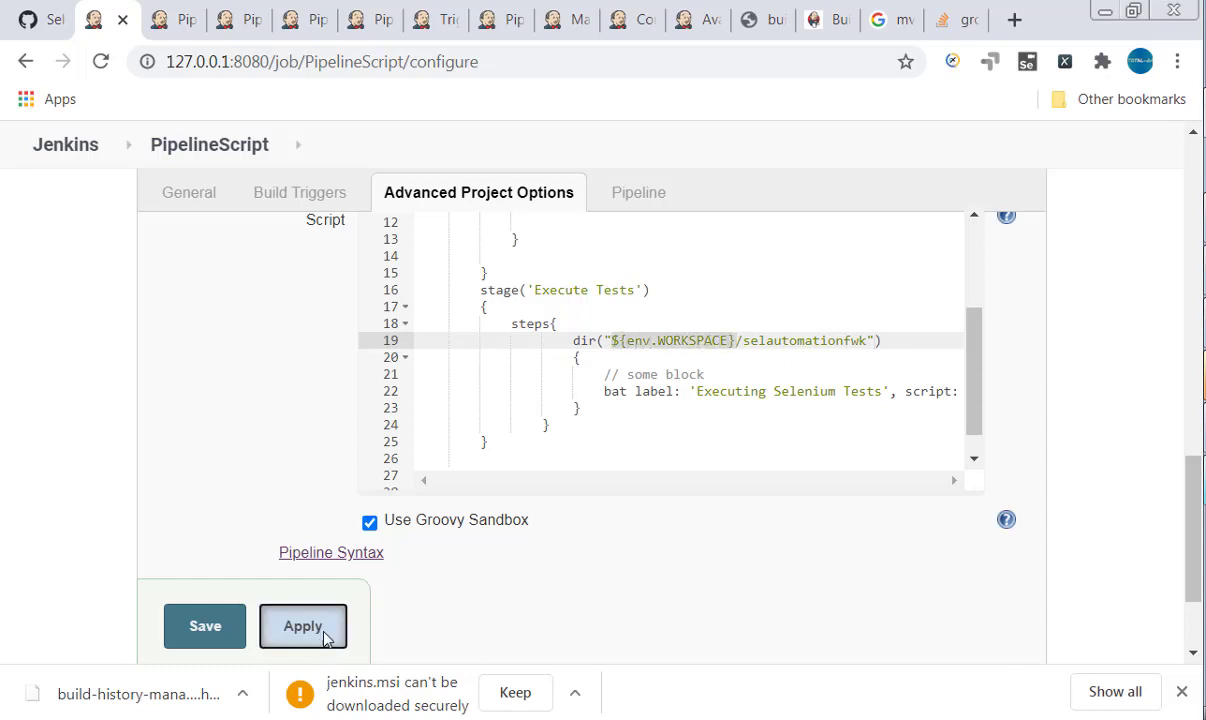
Save the PipelineScript configuration with the corrected dir path and start another build
click(199, 630)
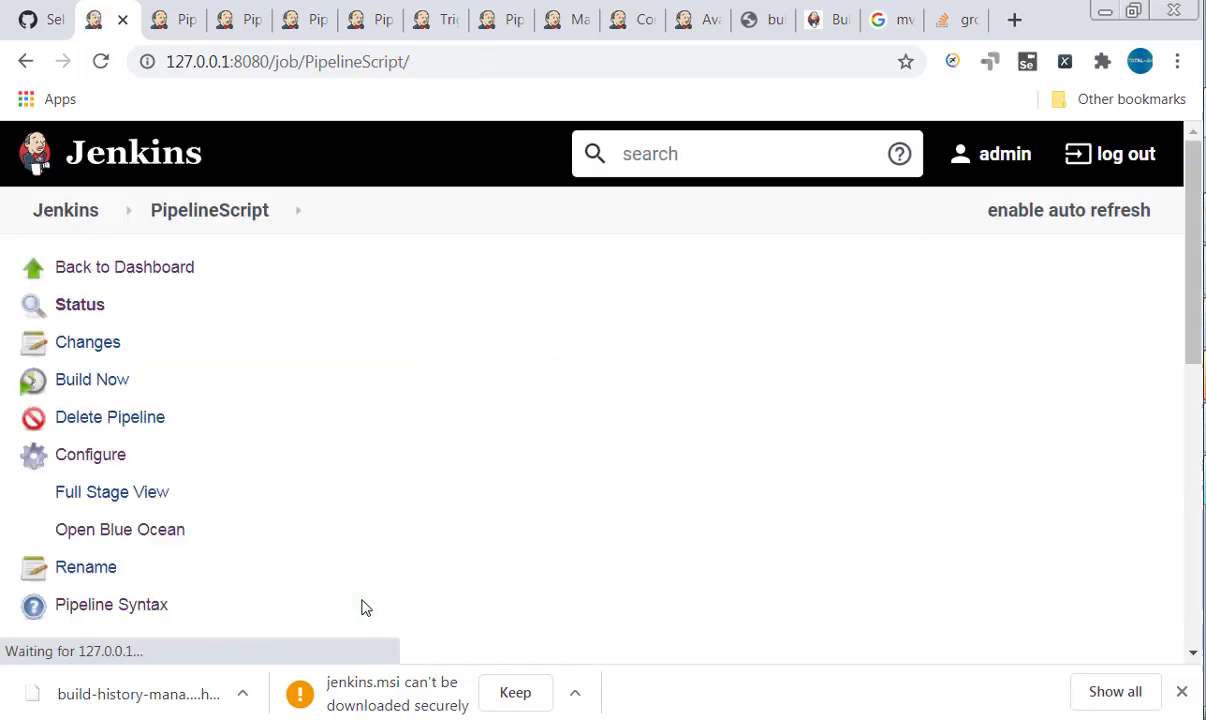
click(112, 385)
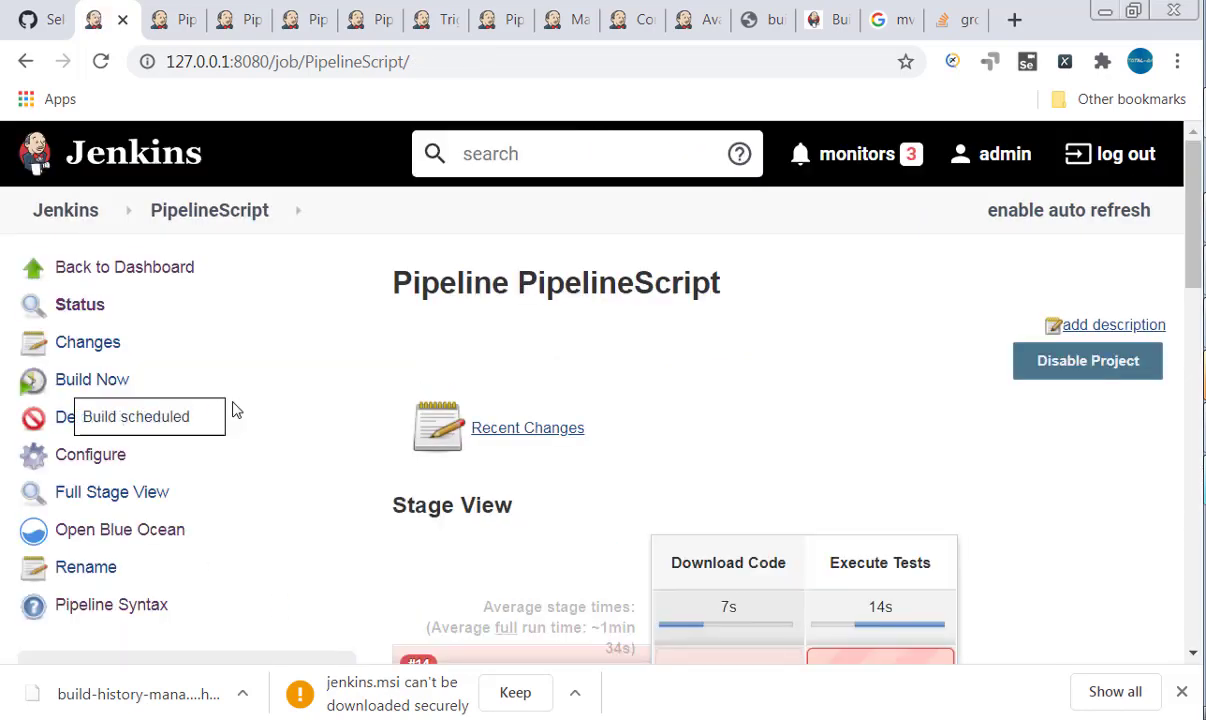
Open the console output of build #15 and examine its code download message, working directory and mvn clean test run
scroll(232, 410, down, 1)
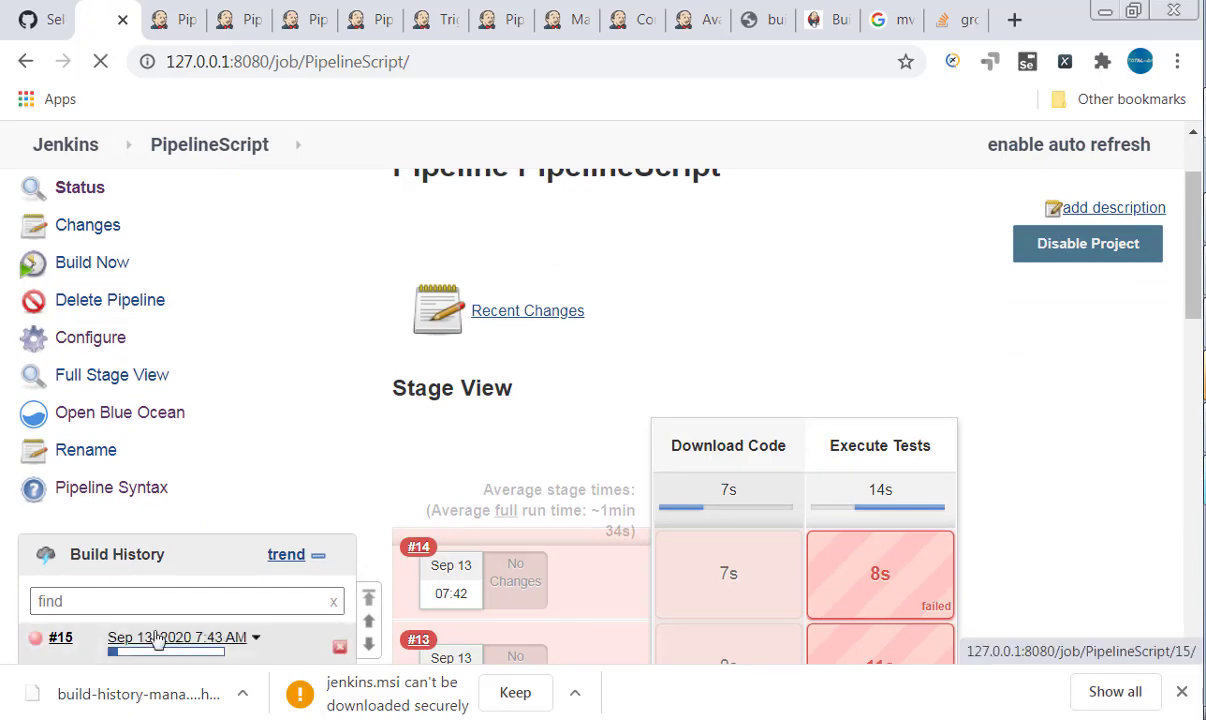
click(160, 638)
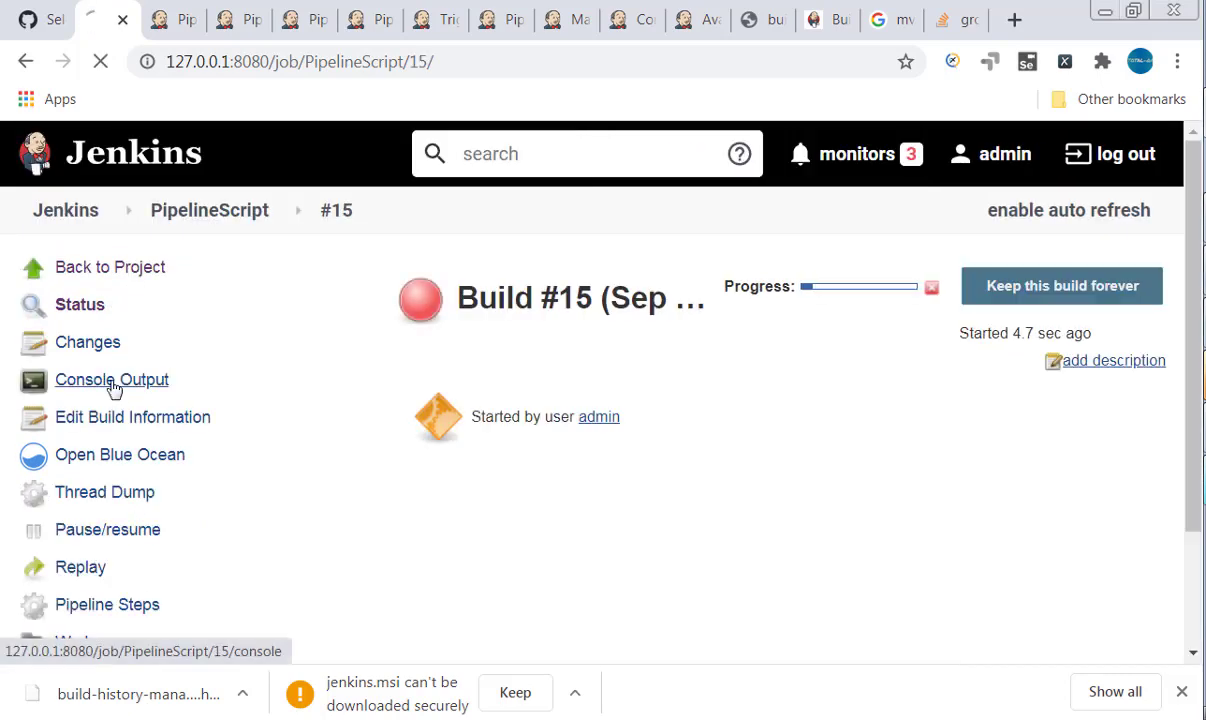
click(113, 384)
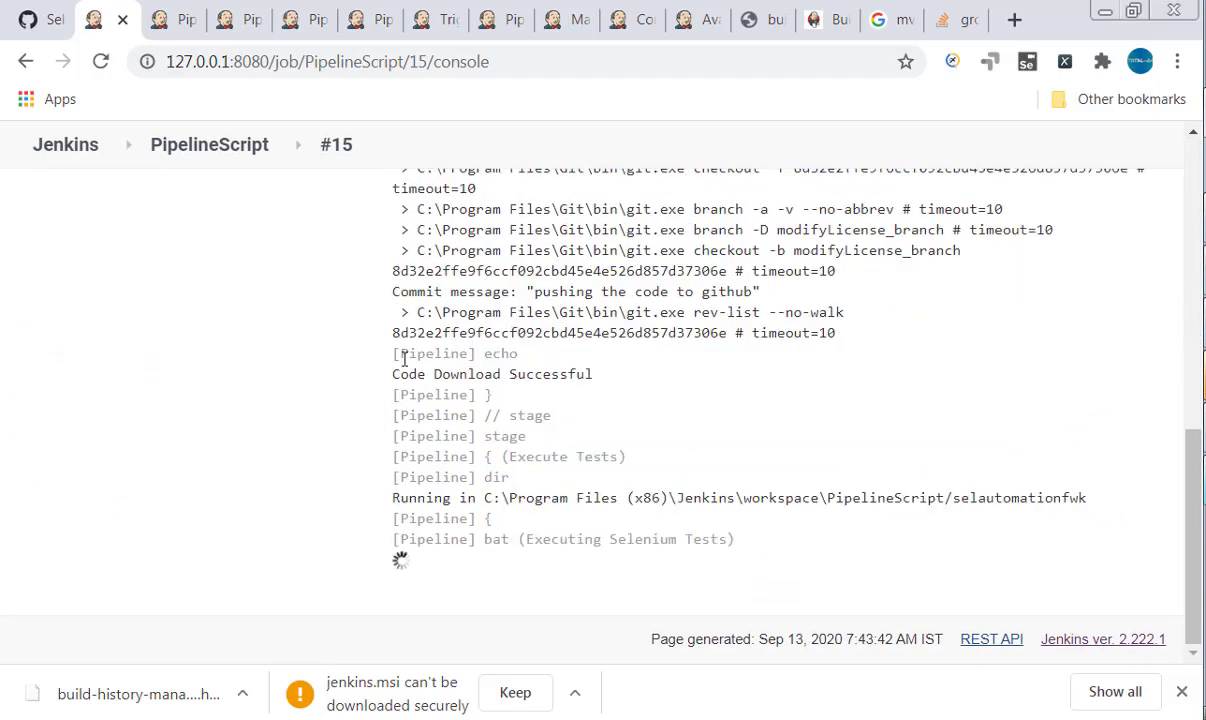
drag(394, 337, 600, 336)
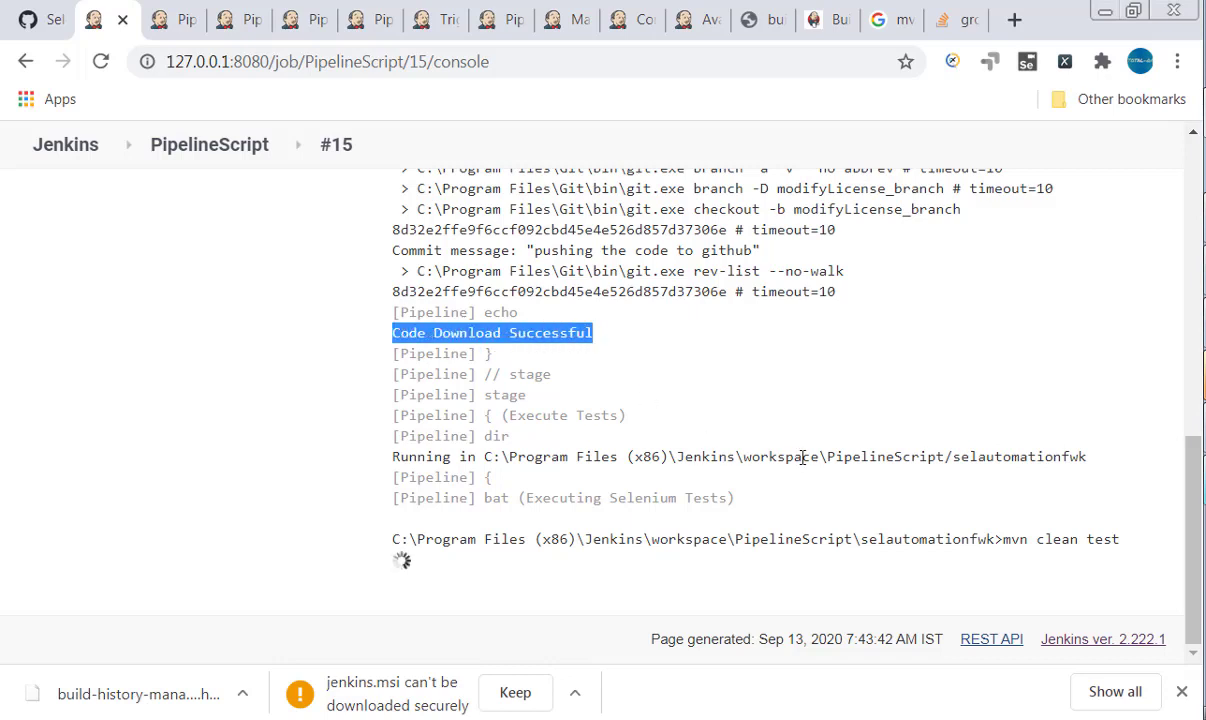
drag(1090, 458, 496, 458)
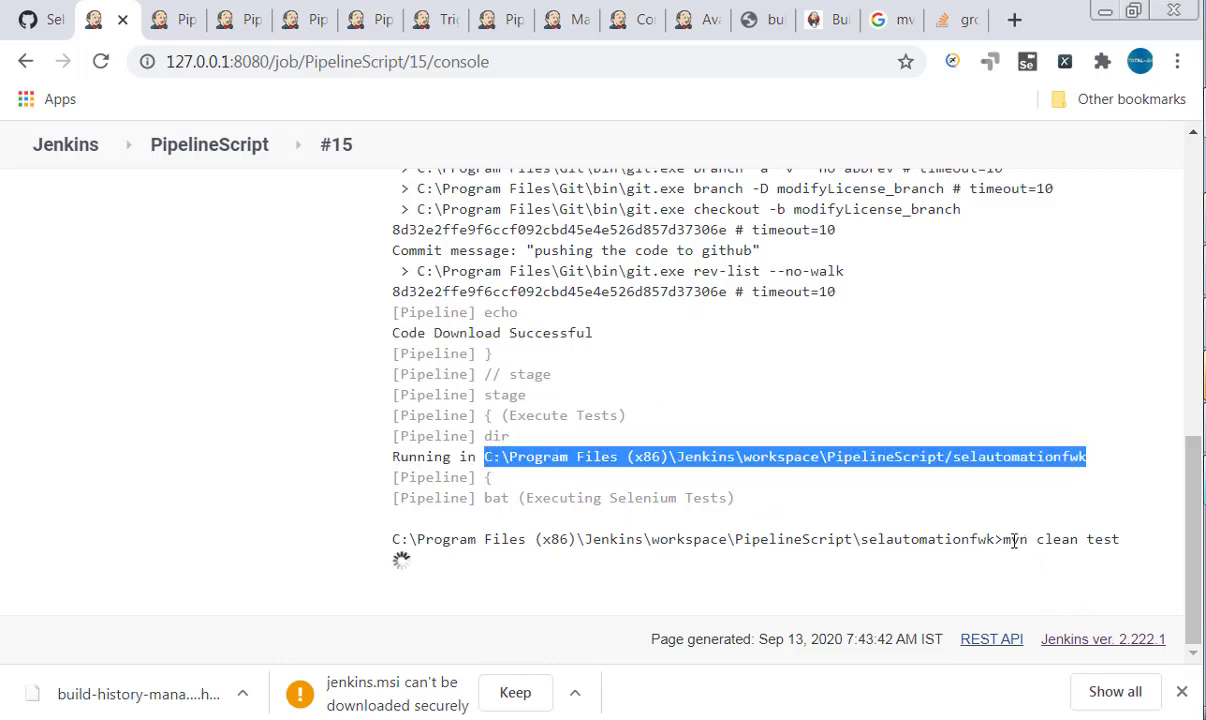
drag(1007, 540, 1129, 540)
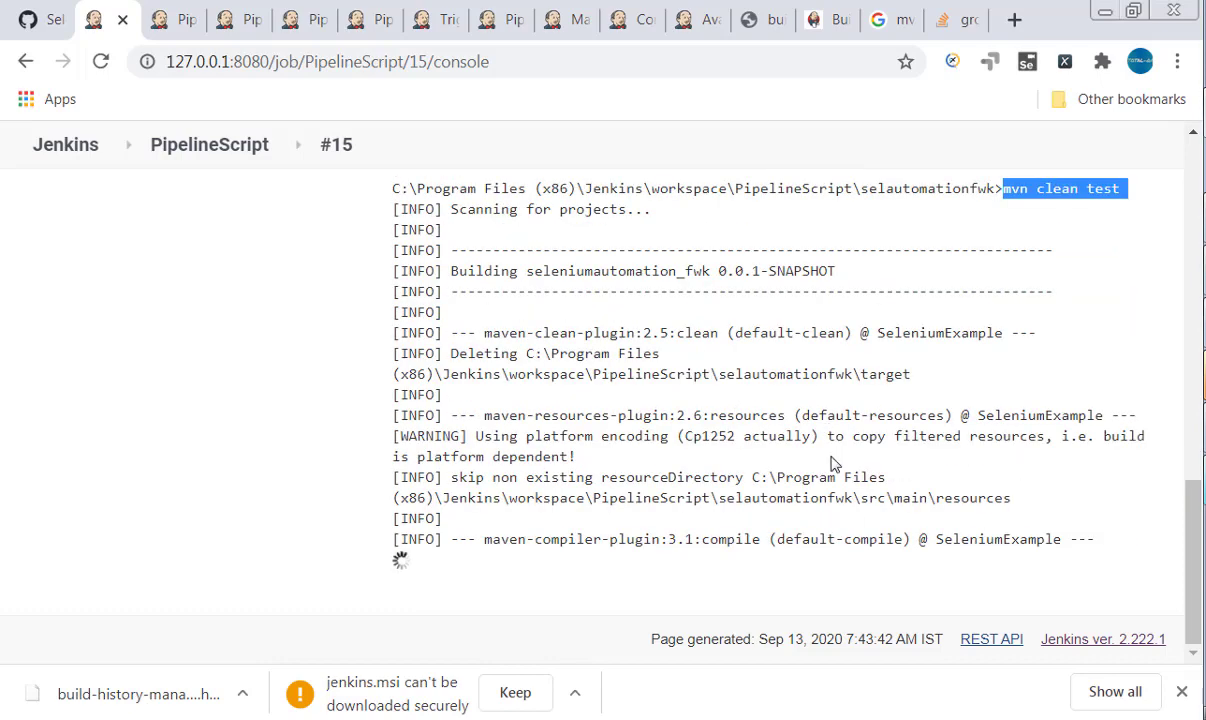
Open the PipelineScript configuration and examine the dir block inside the Execute Tests stage
click(195, 148)
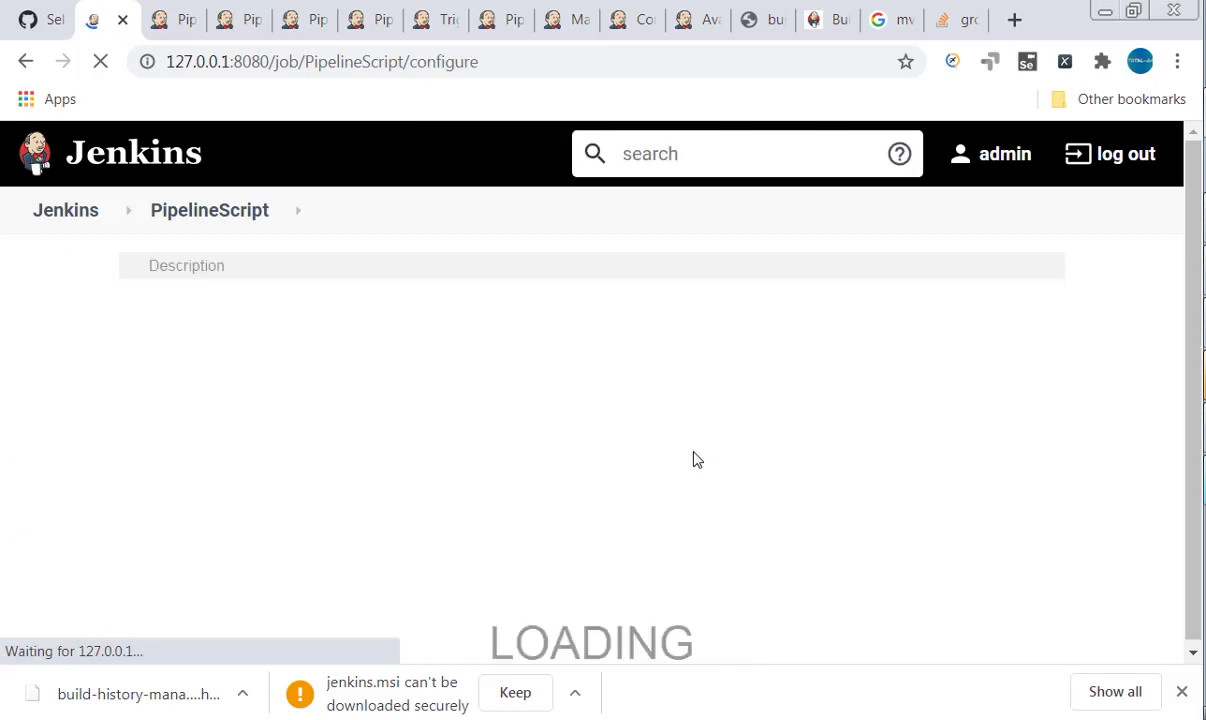
scroll(694, 455, down, 5)
scroll(690, 455, down, 8)
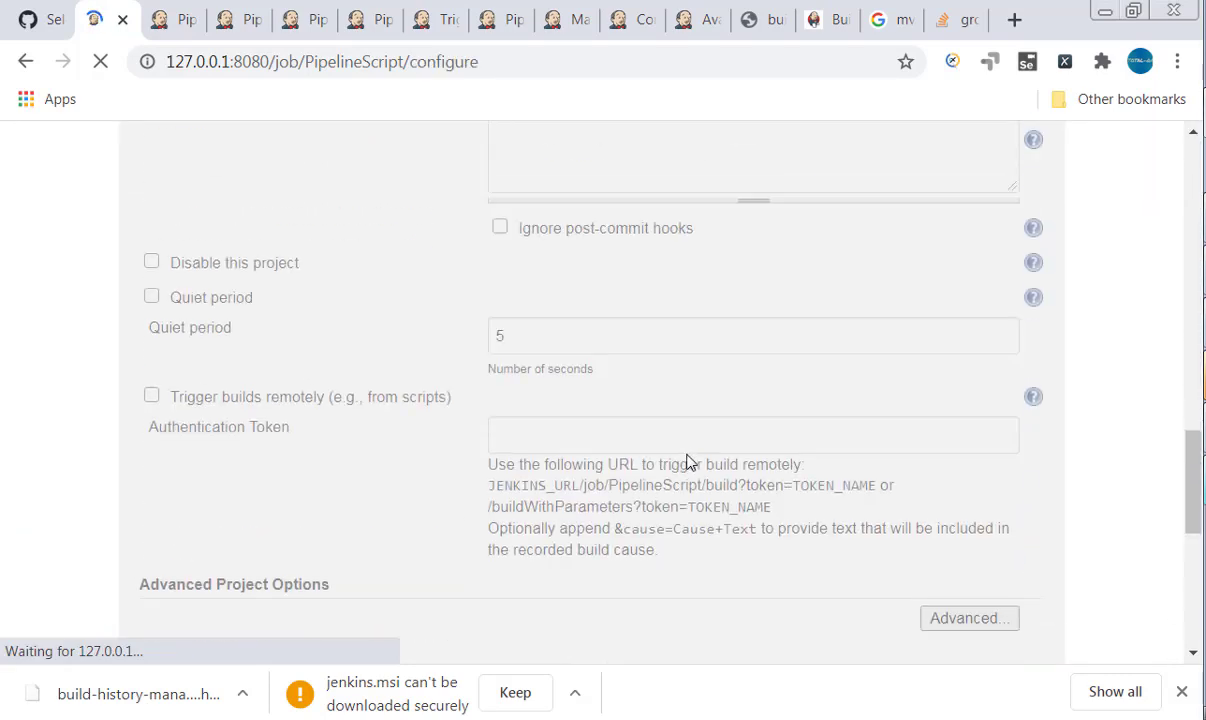
scroll(684, 462, down, 10)
scroll(598, 295, up, 5)
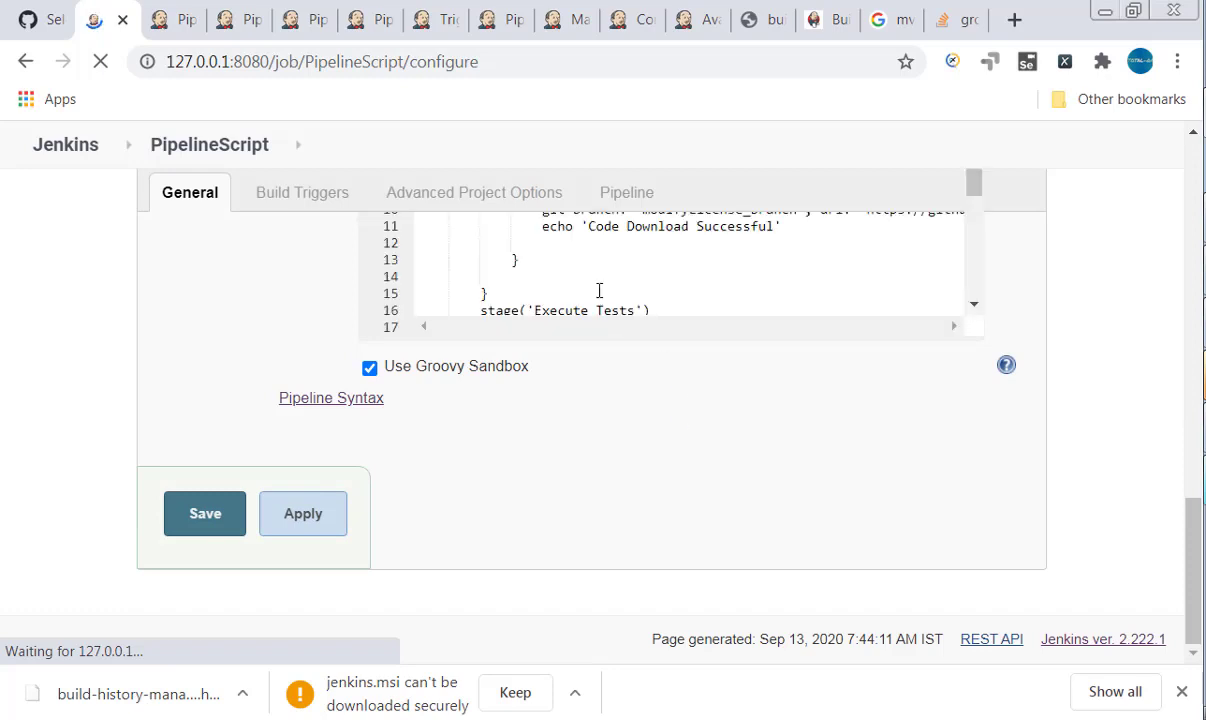
scroll(592, 300, down, 3)
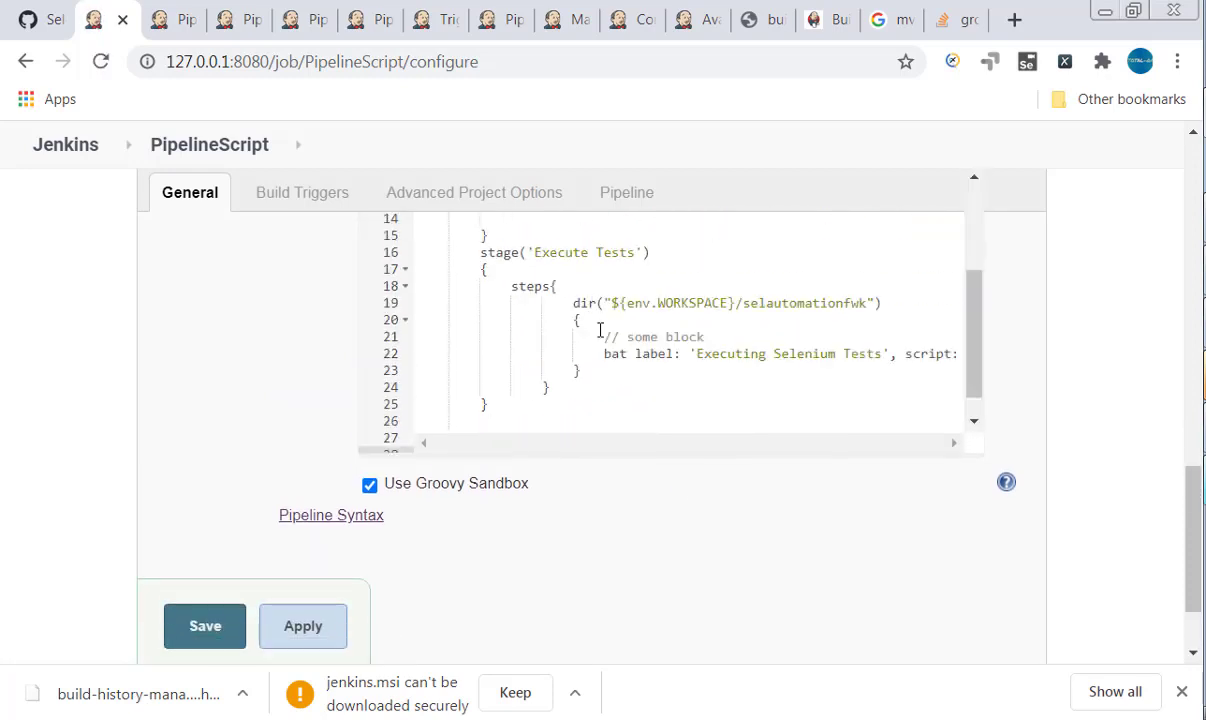
scroll(612, 323, down, 1)
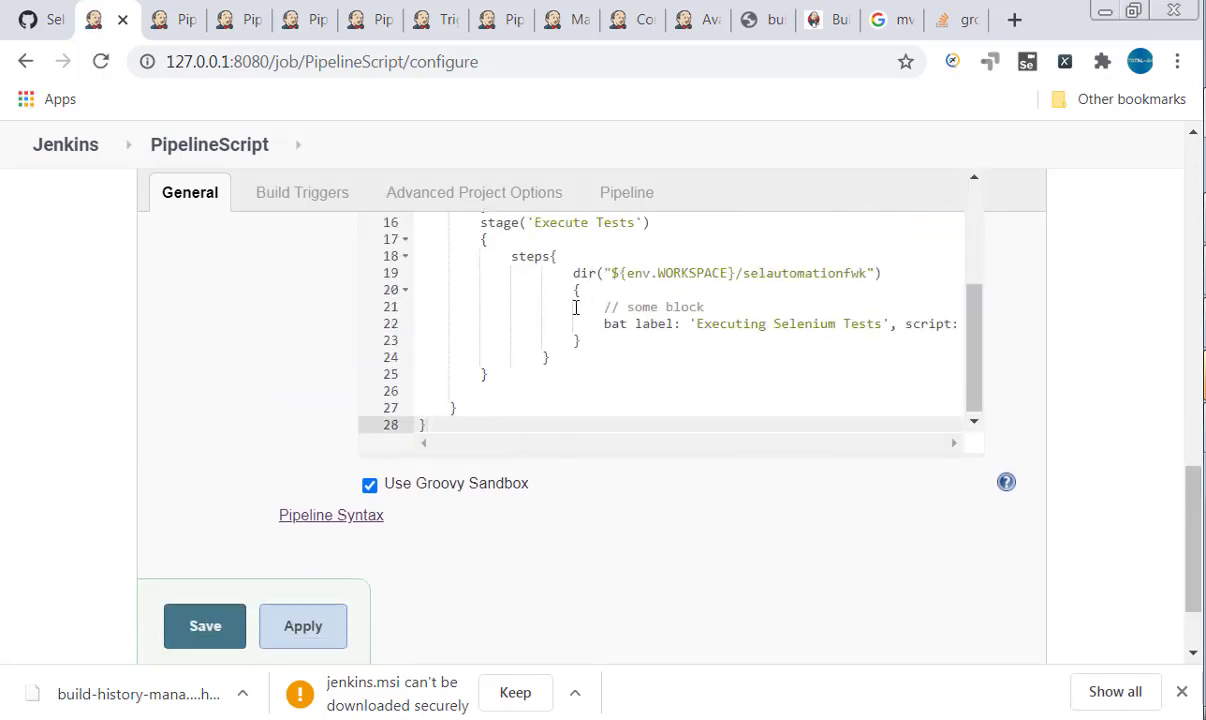
drag(570, 273, 588, 337)
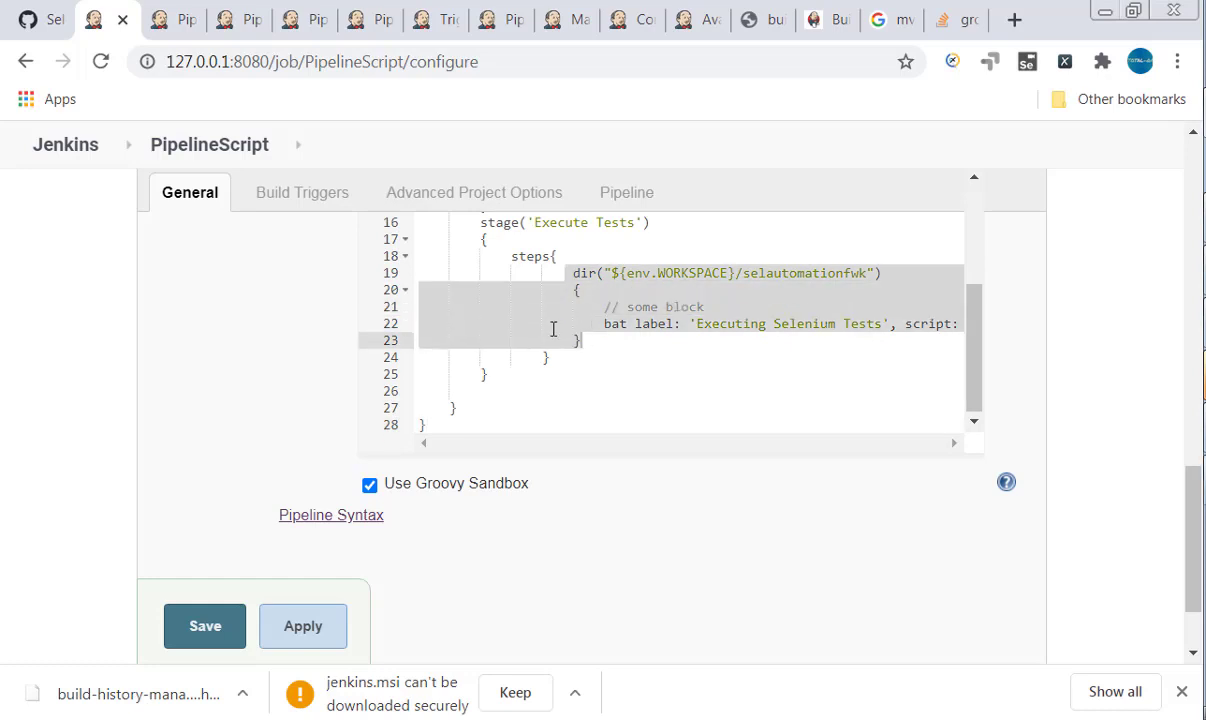
click(530, 307)
Open run 15 of PipelineScript in Blue Ocean and expand the mvn clean test log of the Execute Tests stage
click(222, 144)
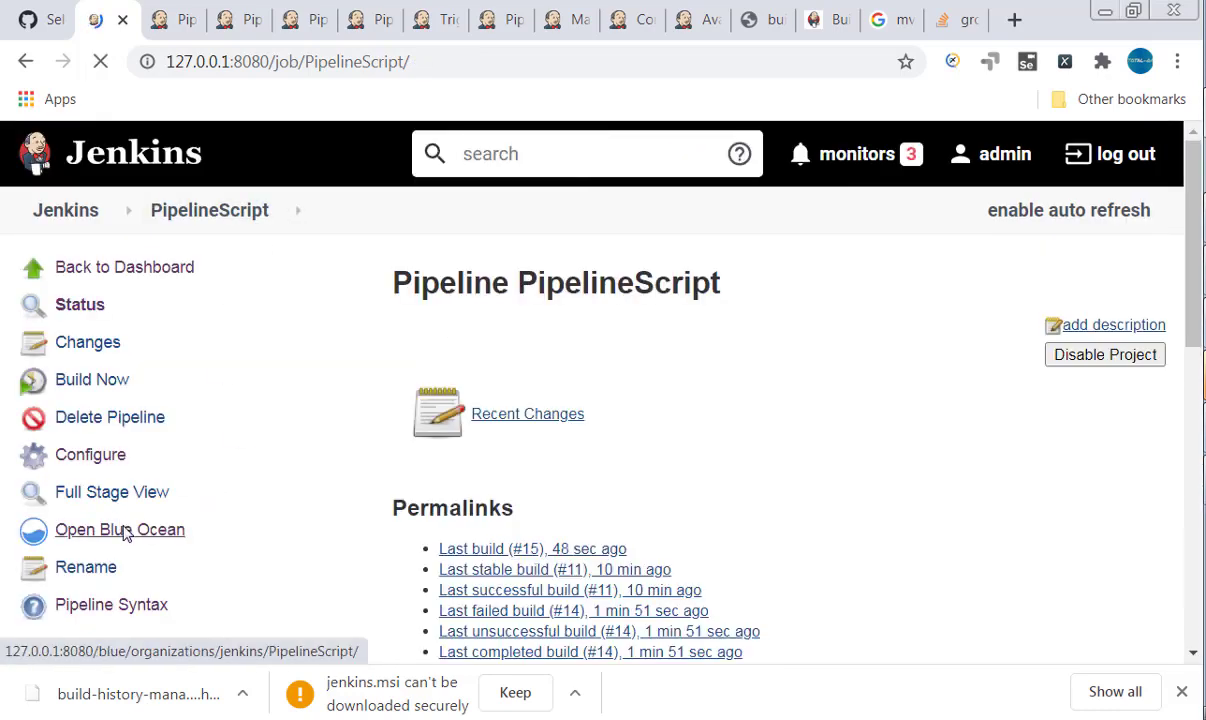
click(120, 531)
scroll(689, 414, down, 1)
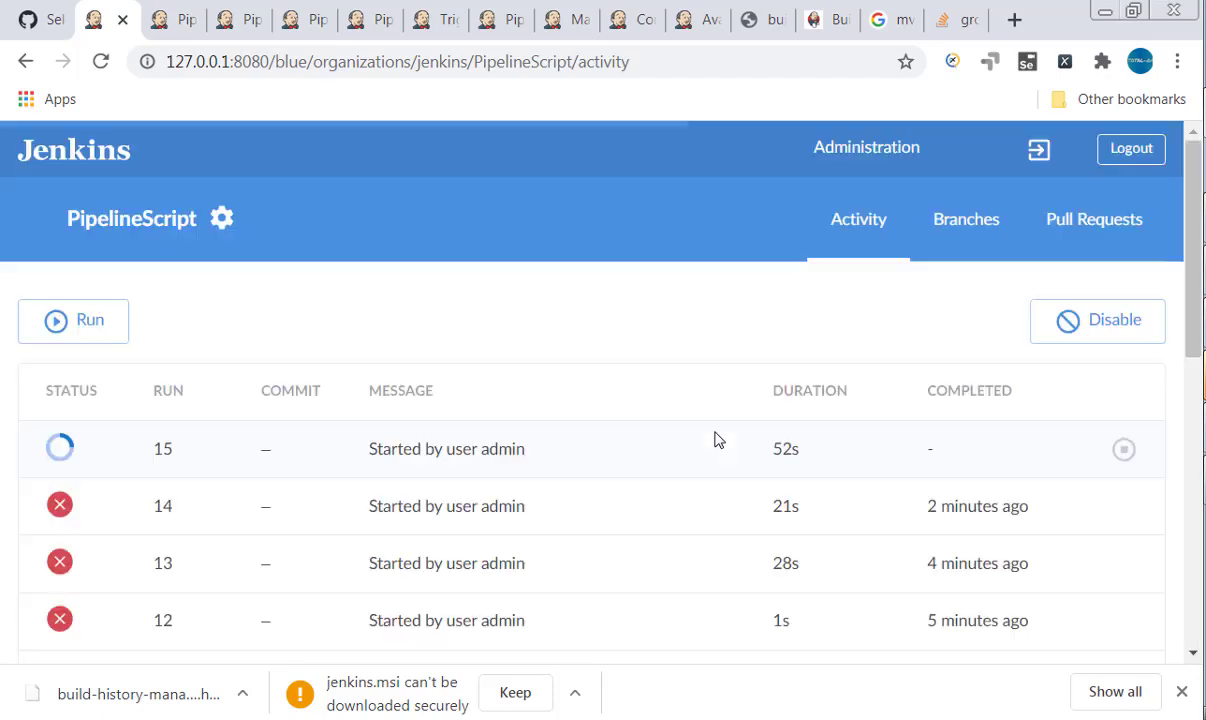
click(556, 449)
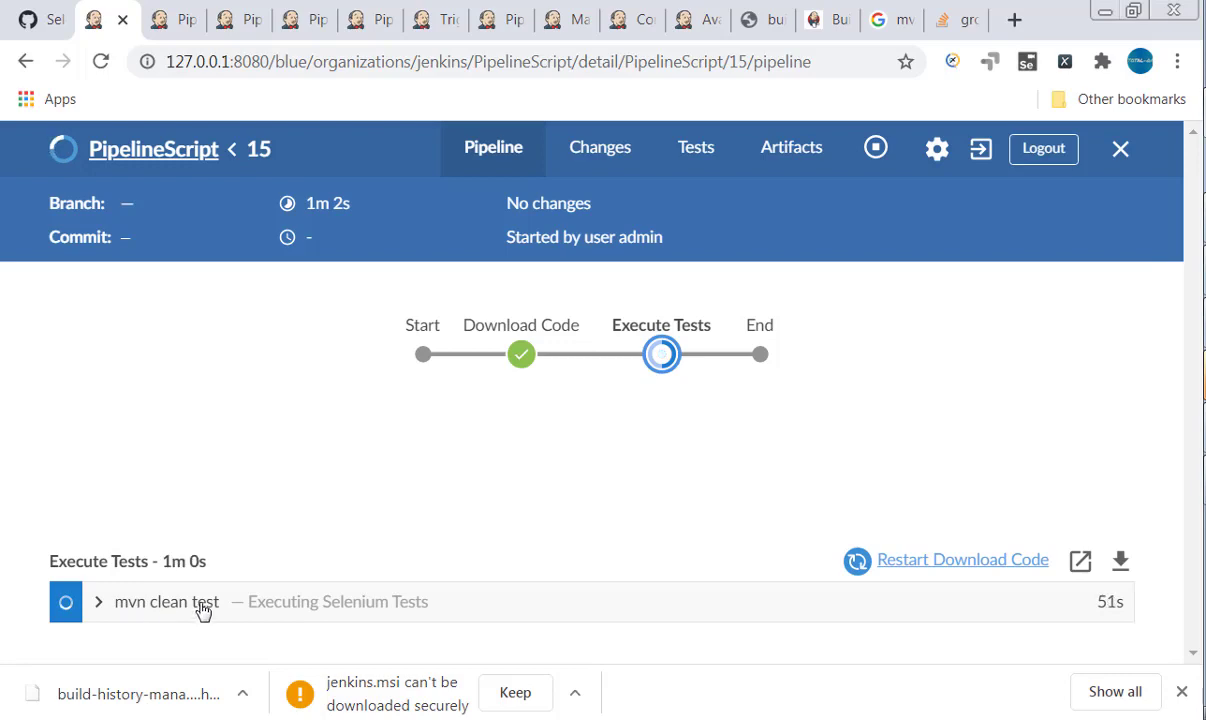
click(100, 603)
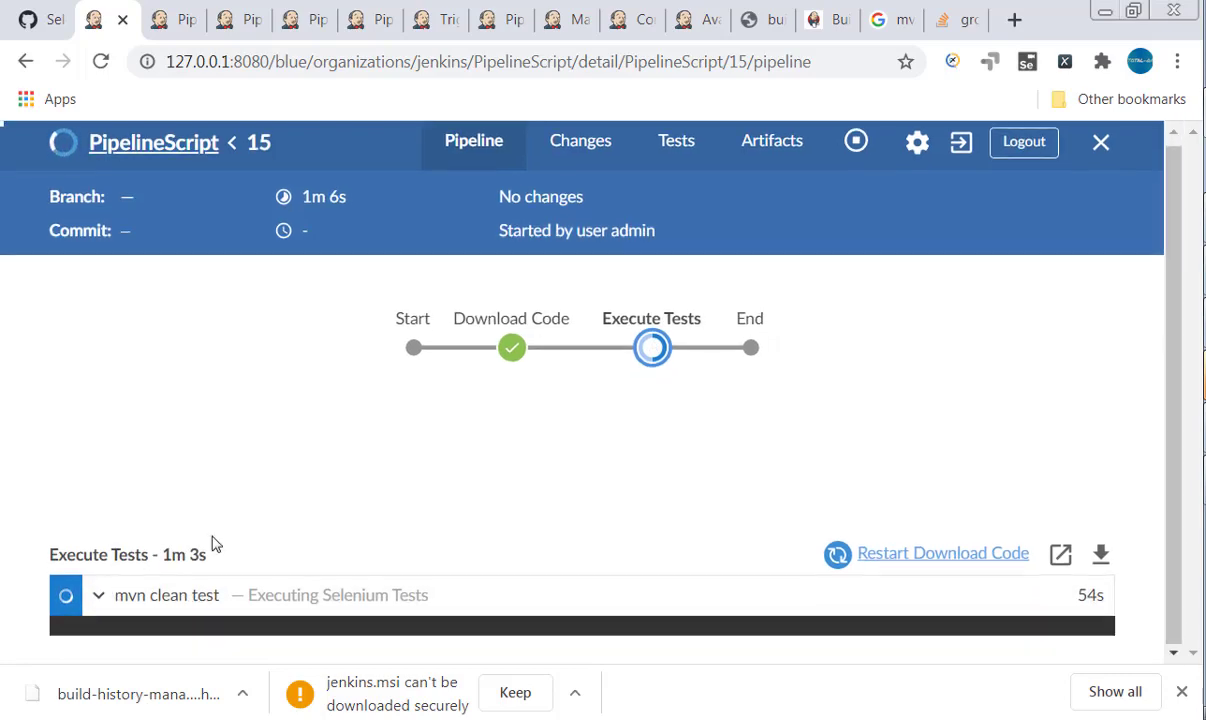
scroll(260, 568, up, 2)
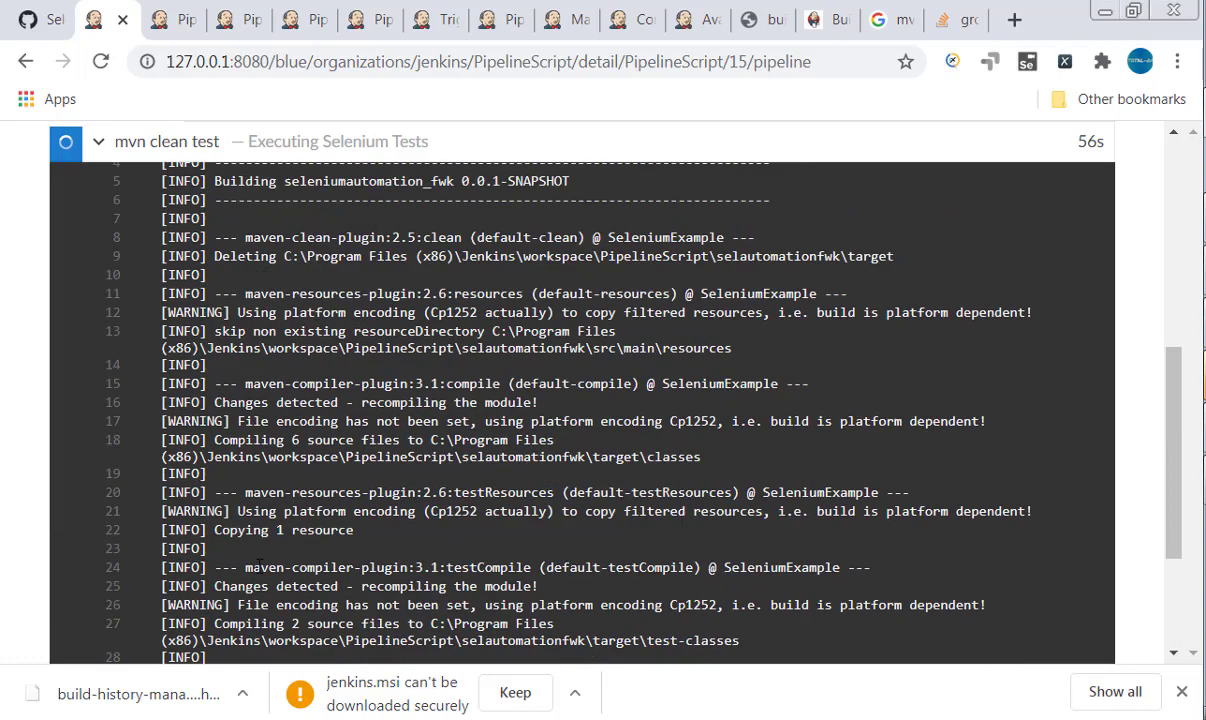
scroll(260, 566, up, 5)
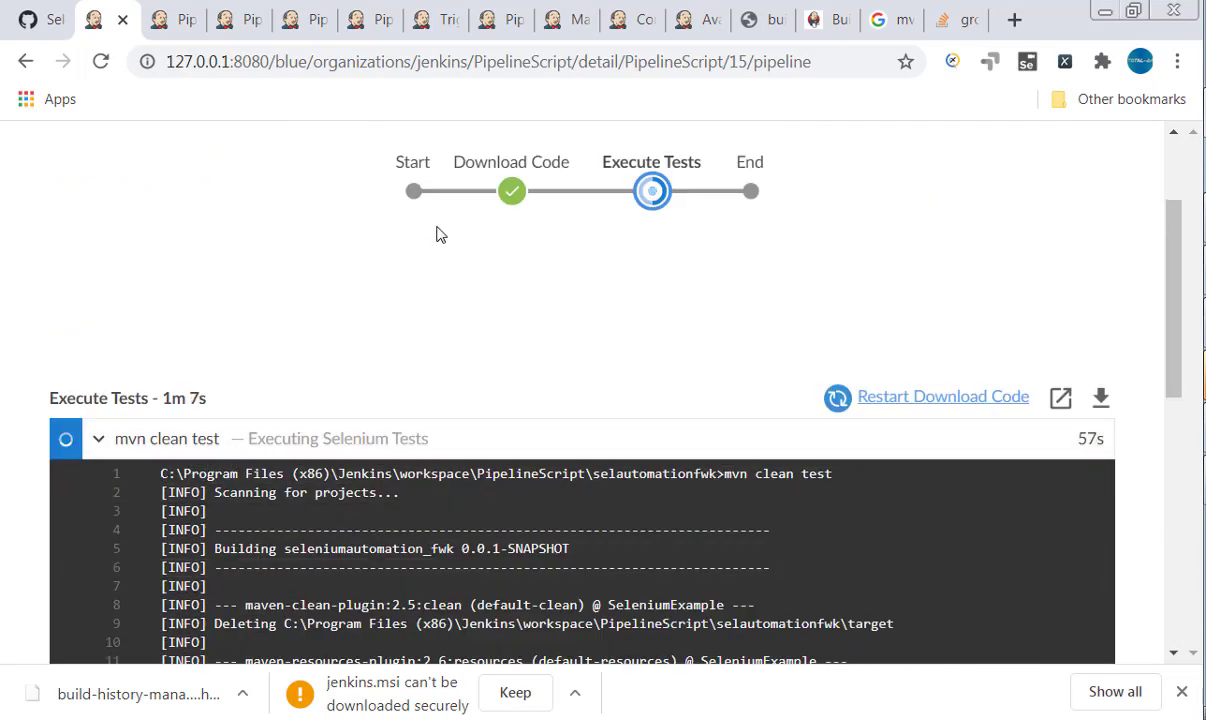
Examine the Download Code stage of run 15 by expanding its modifyLicense_branch Git log and Code Download Successful print message
click(517, 194)
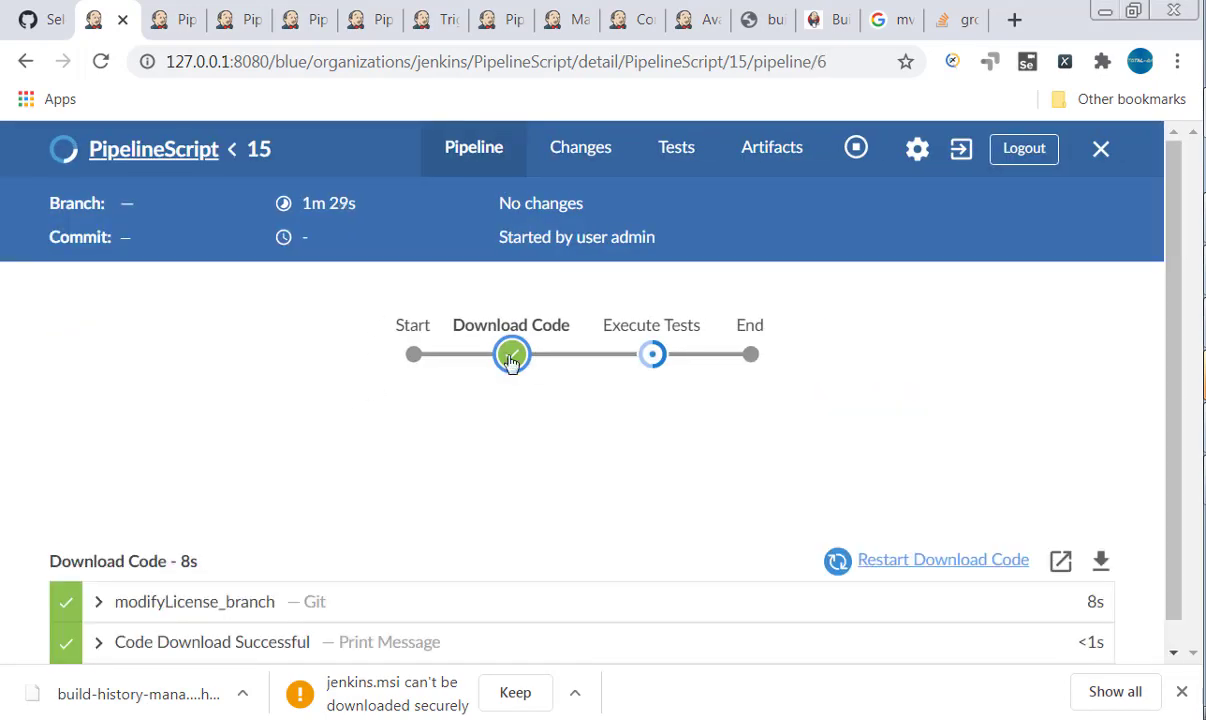
scroll(20, 512, down, 1)
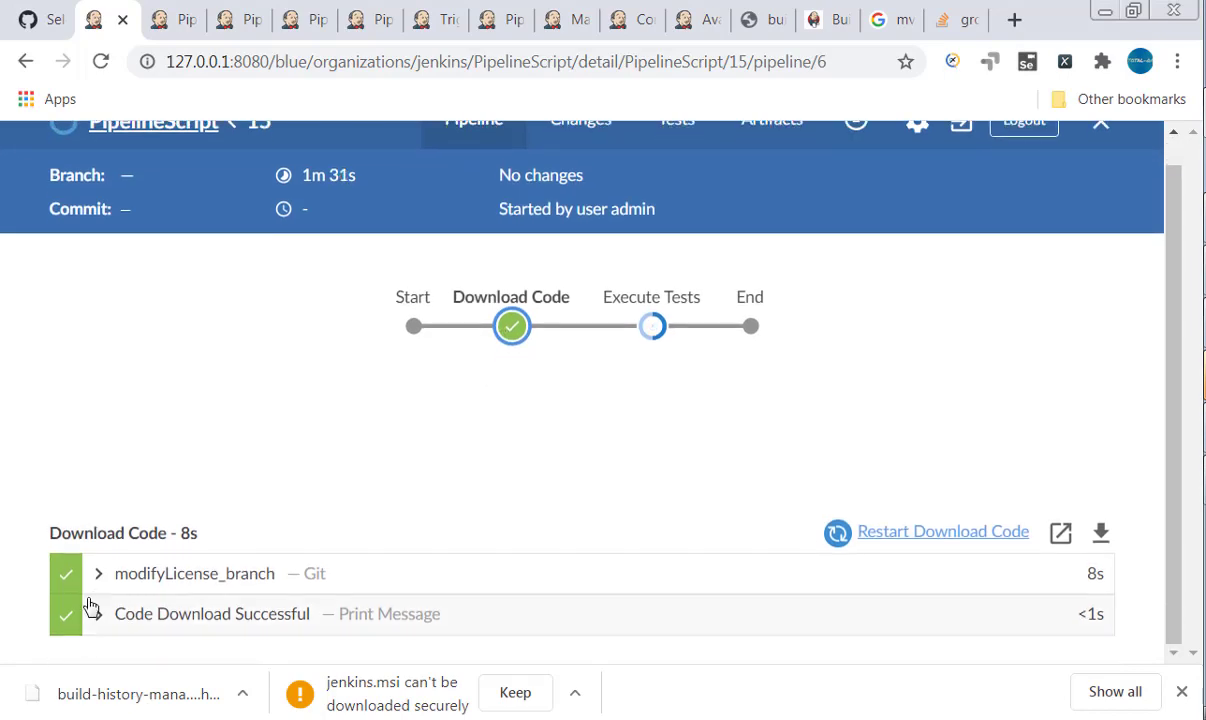
click(101, 575)
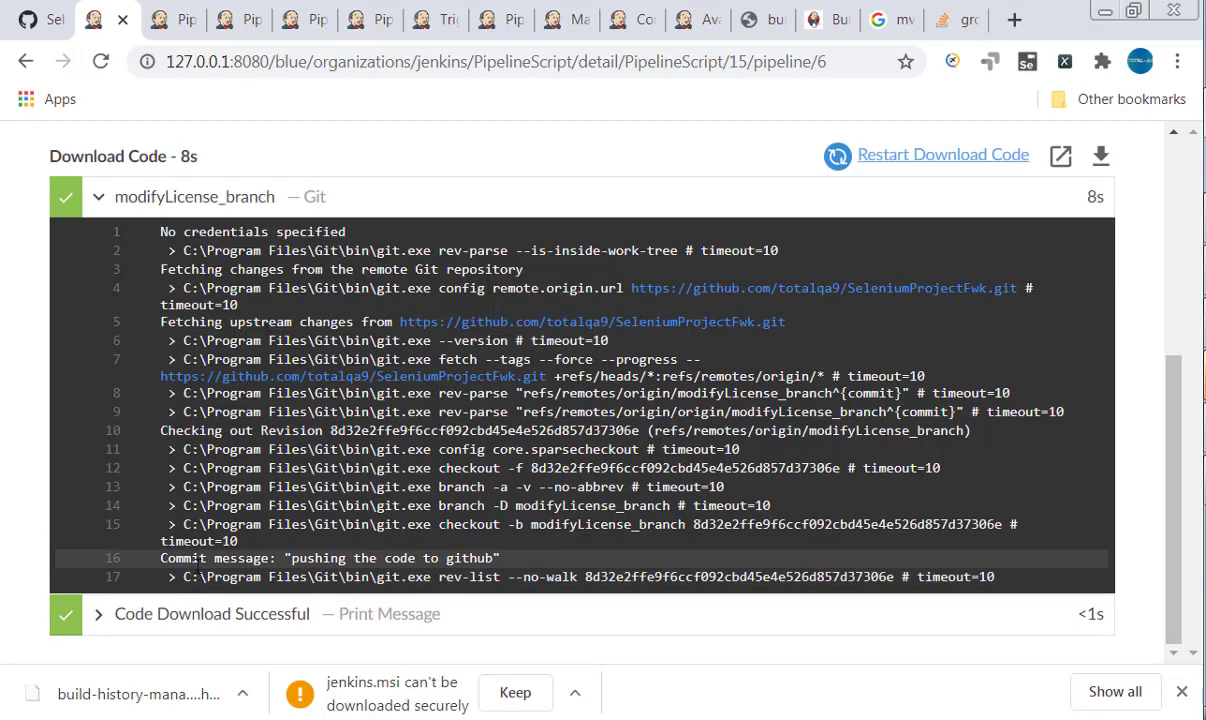
click(106, 619)
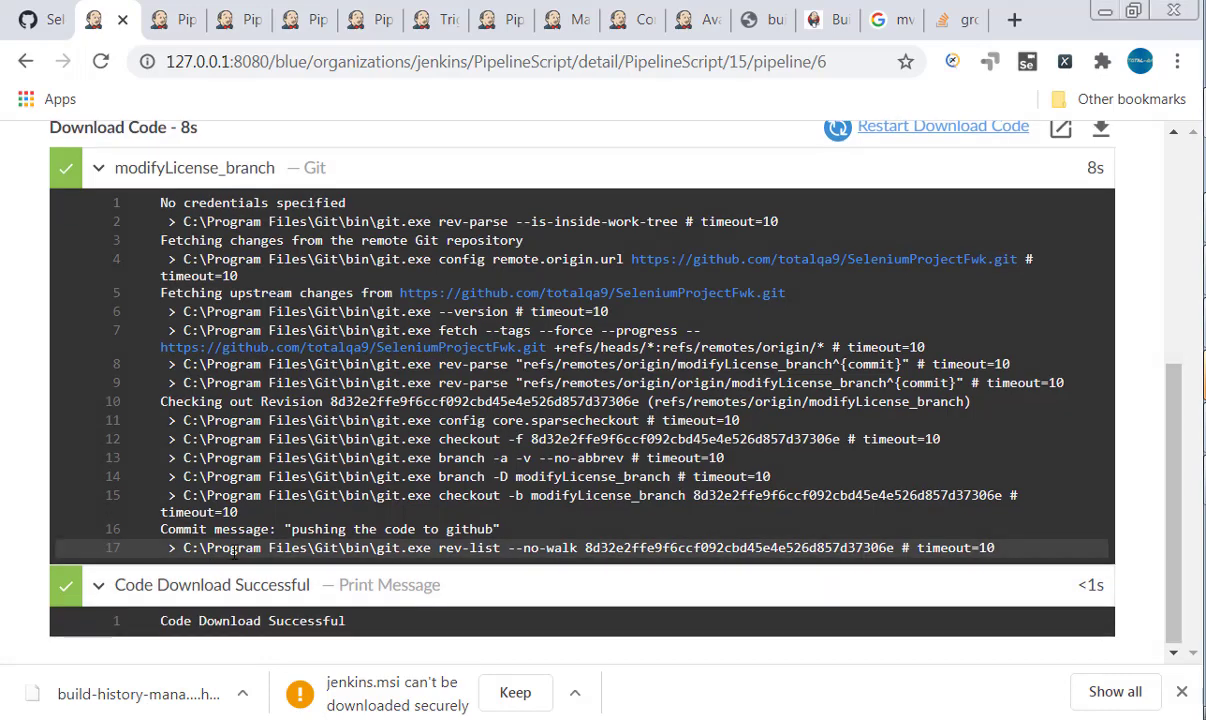
scroll(233, 549, up, 1)
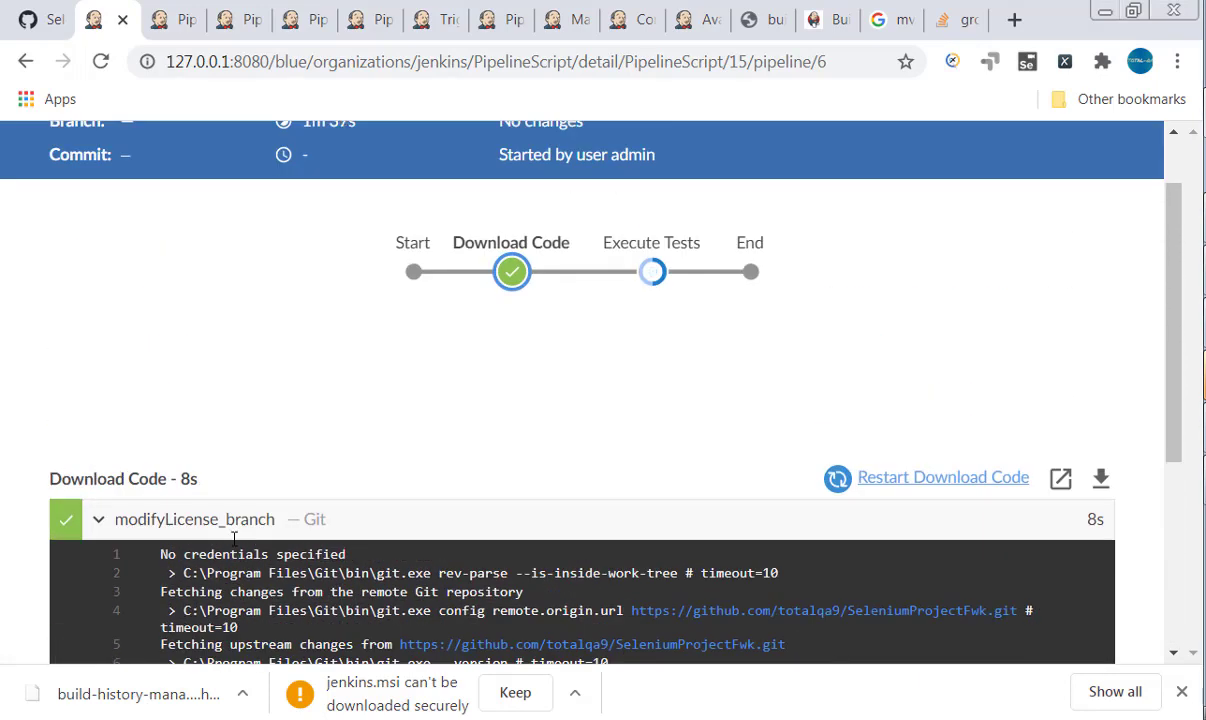
scroll(233, 540, up, 1)
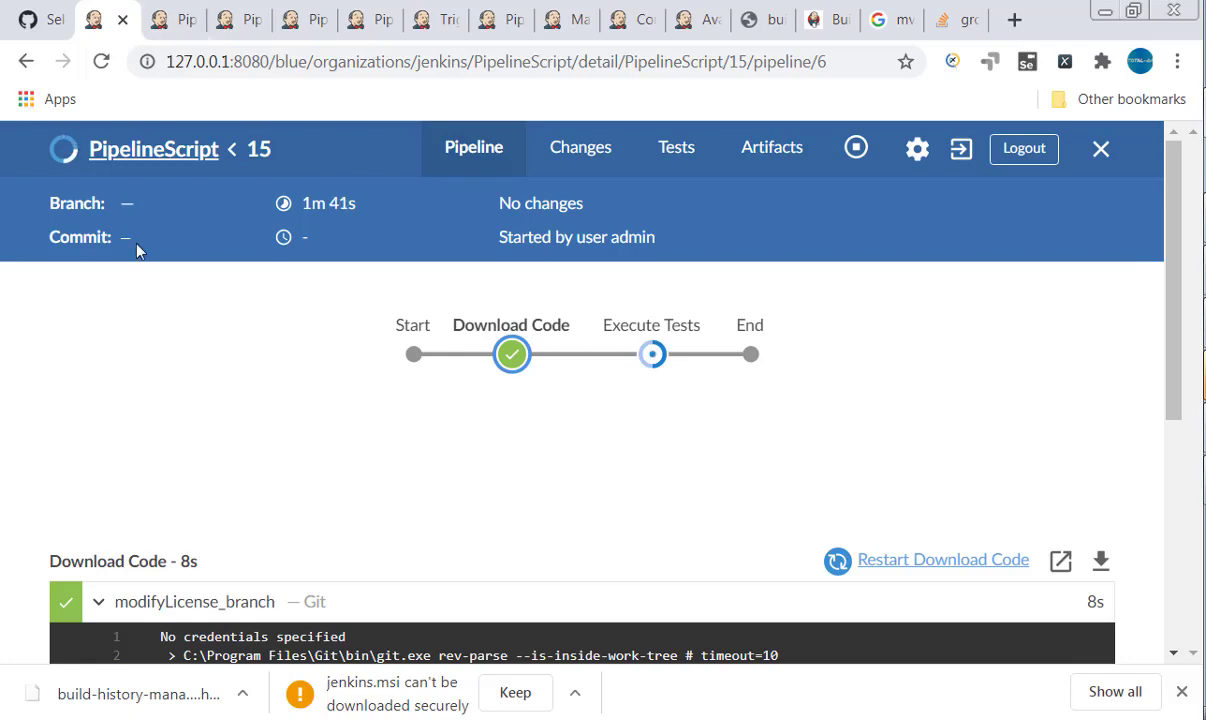
scroll(138, 248, down, 1)
scroll(160, 468, down, 3)
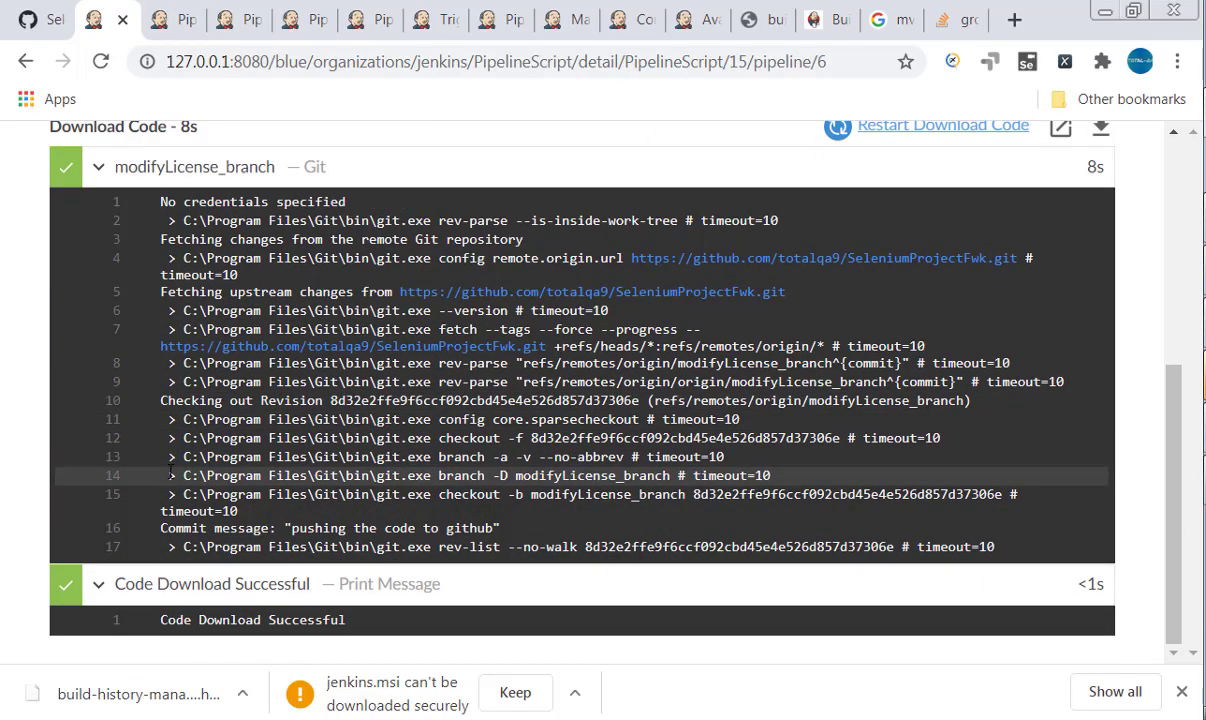
scroll(170, 470, up, 4)
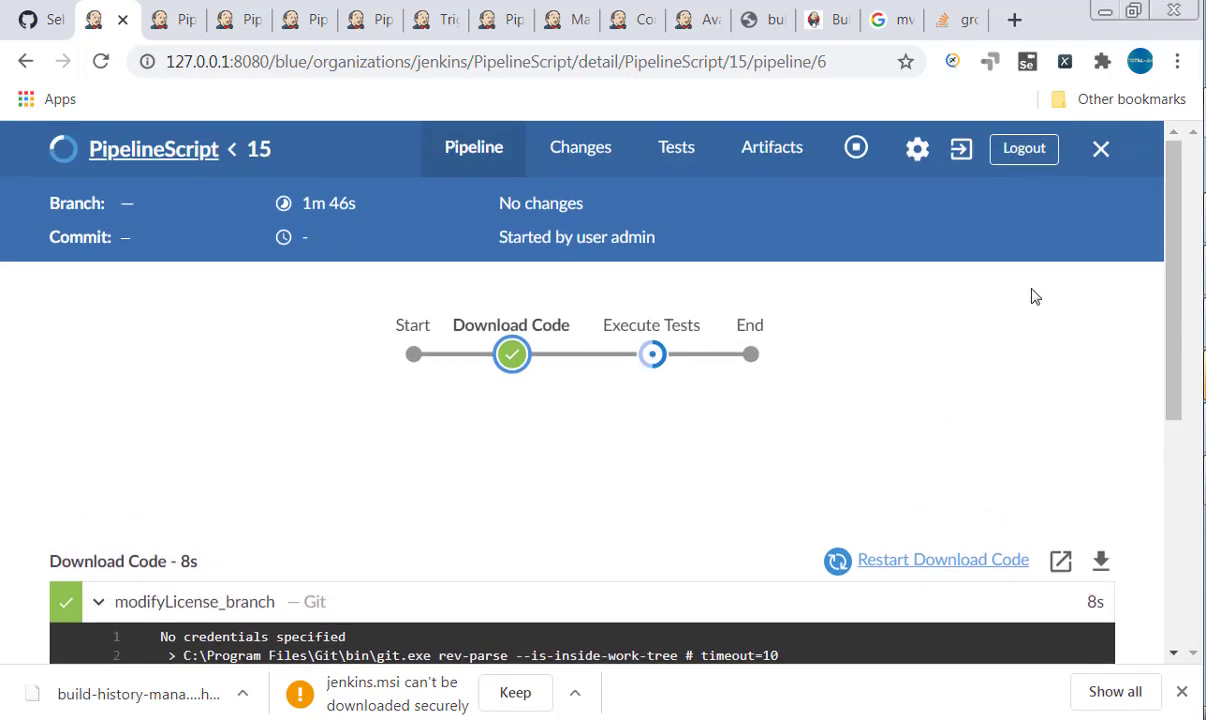
Return to classic Jenkins, reopen the PipelineScript configuration and copy the entire pipeline script
click(962, 150)
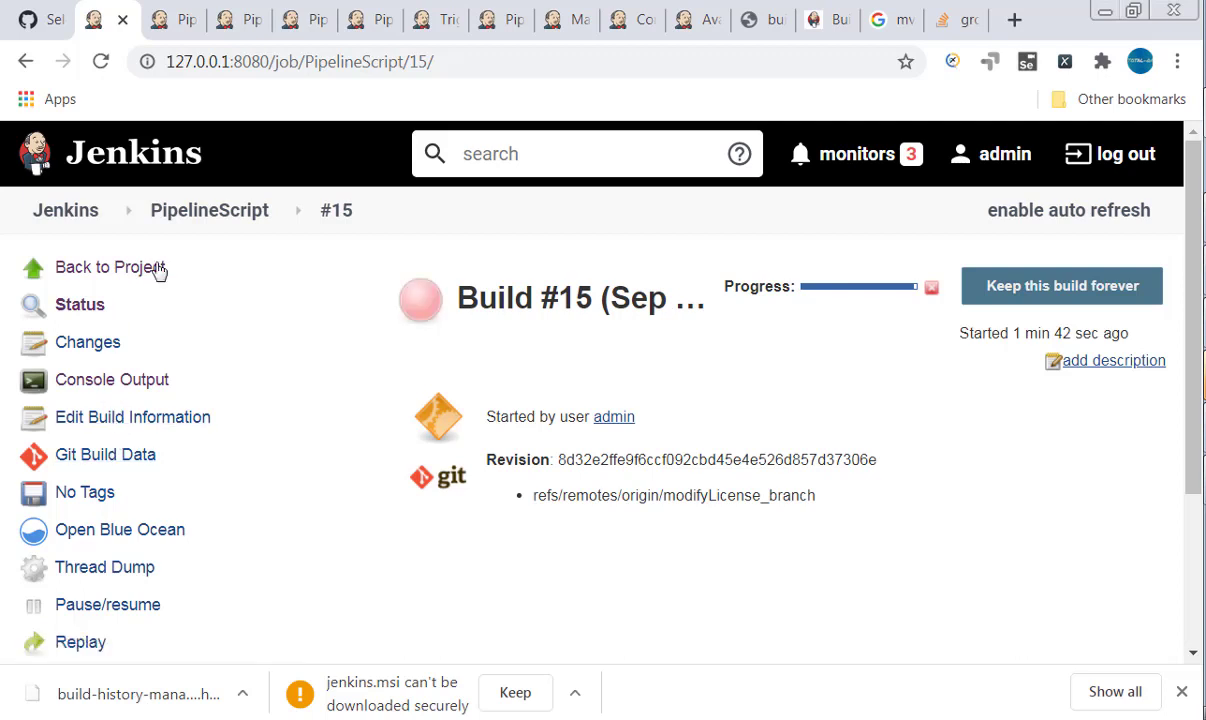
click(178, 226)
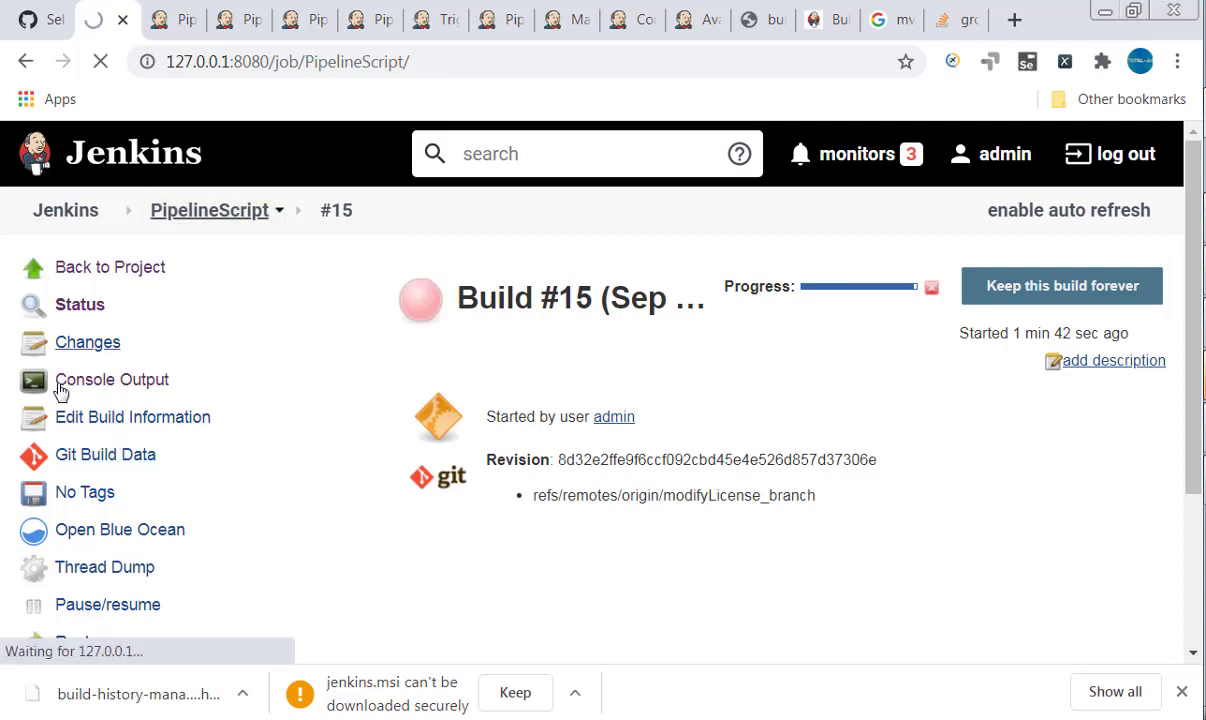
click(91, 456)
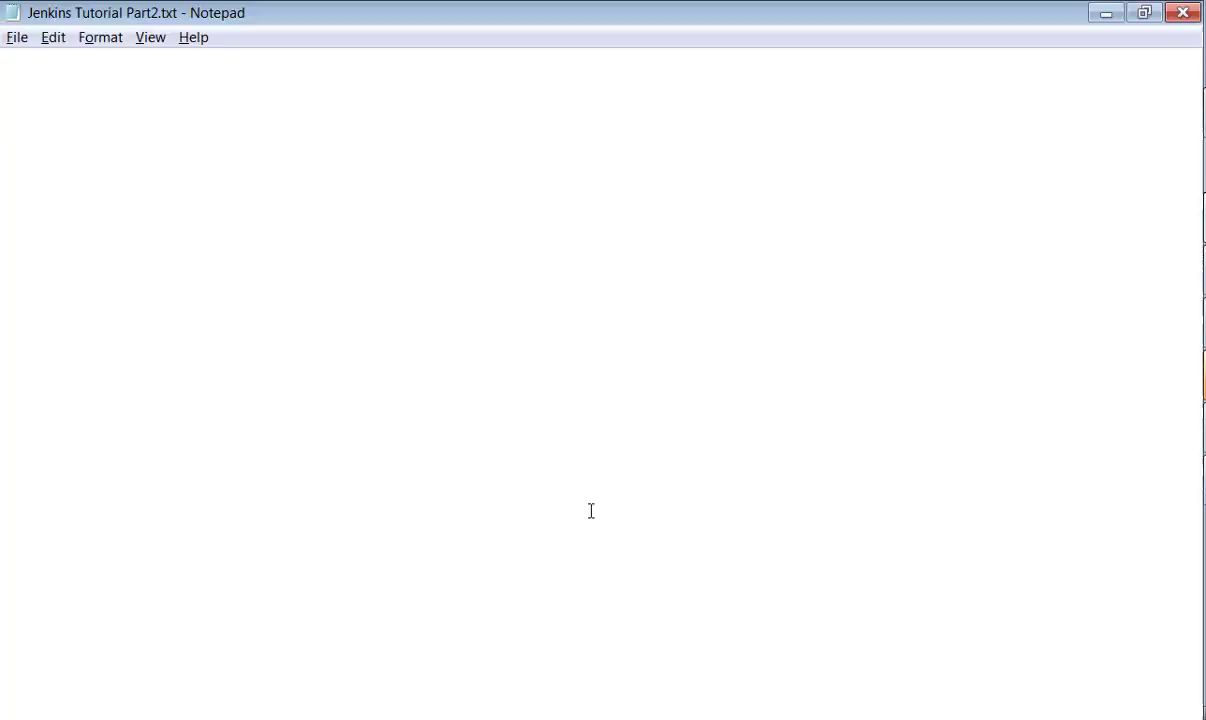
scroll(390, 486, down, 1)
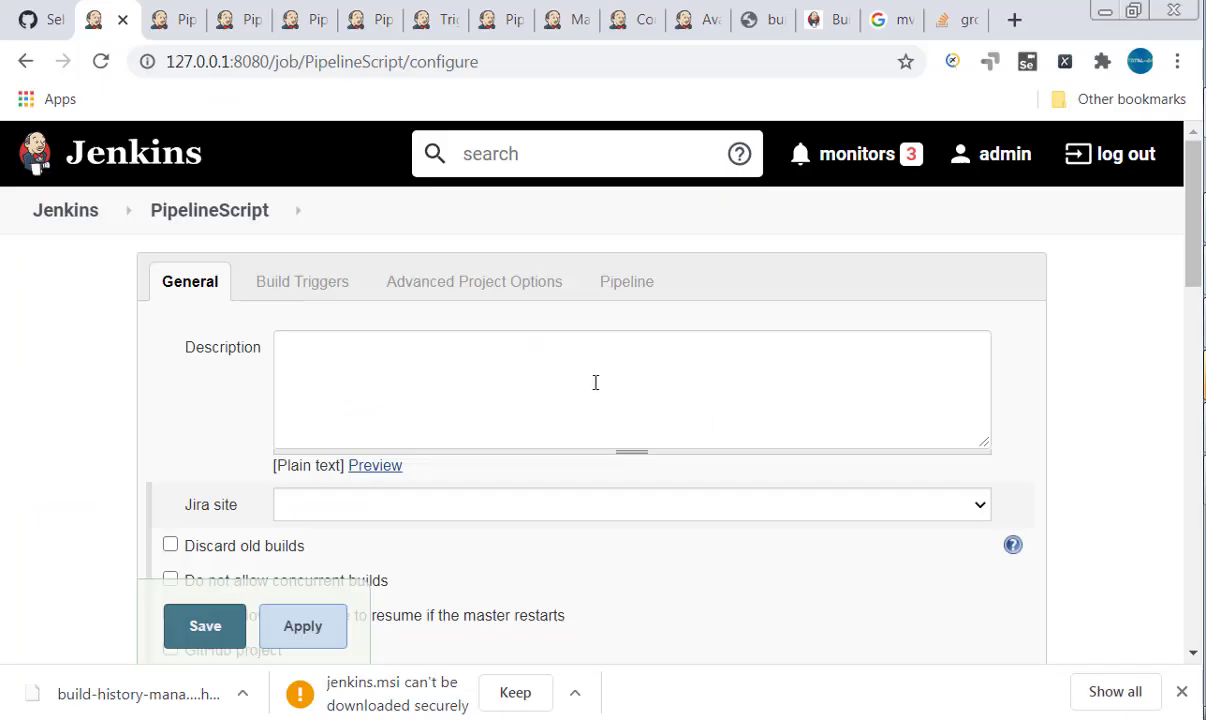
scroll(573, 398, down, 10)
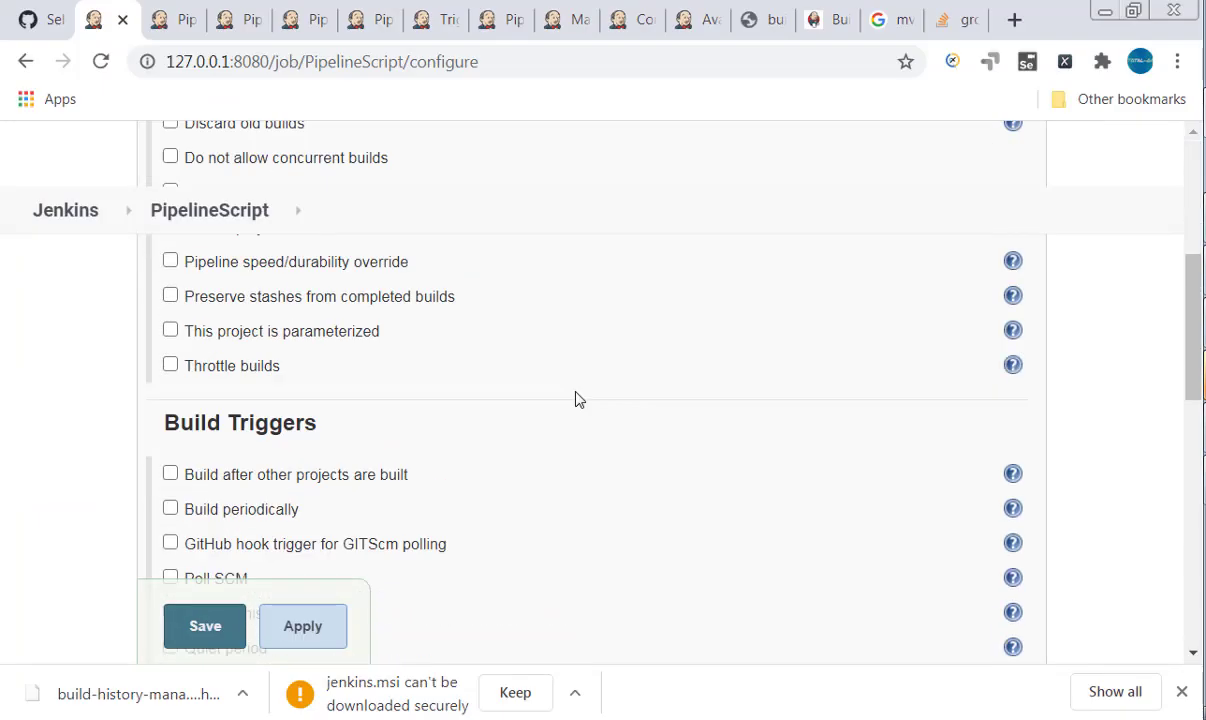
scroll(578, 416, down, 3)
click(697, 333)
key(Return)
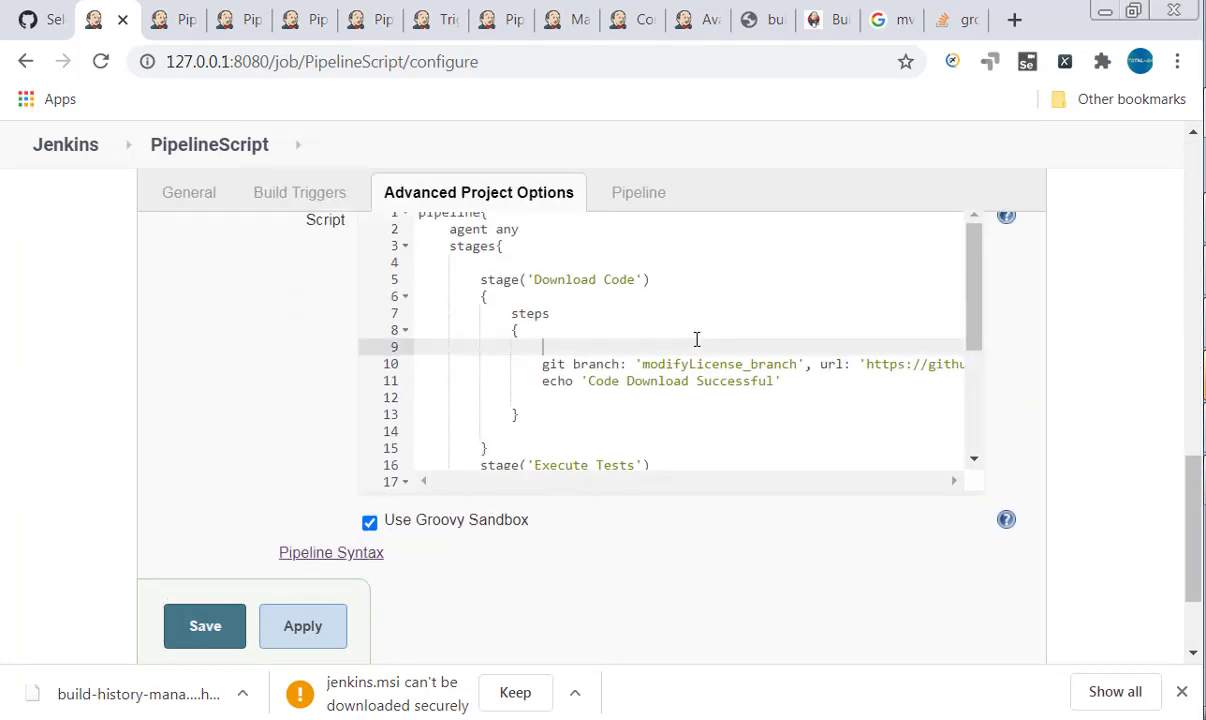
key(ctrl+a)
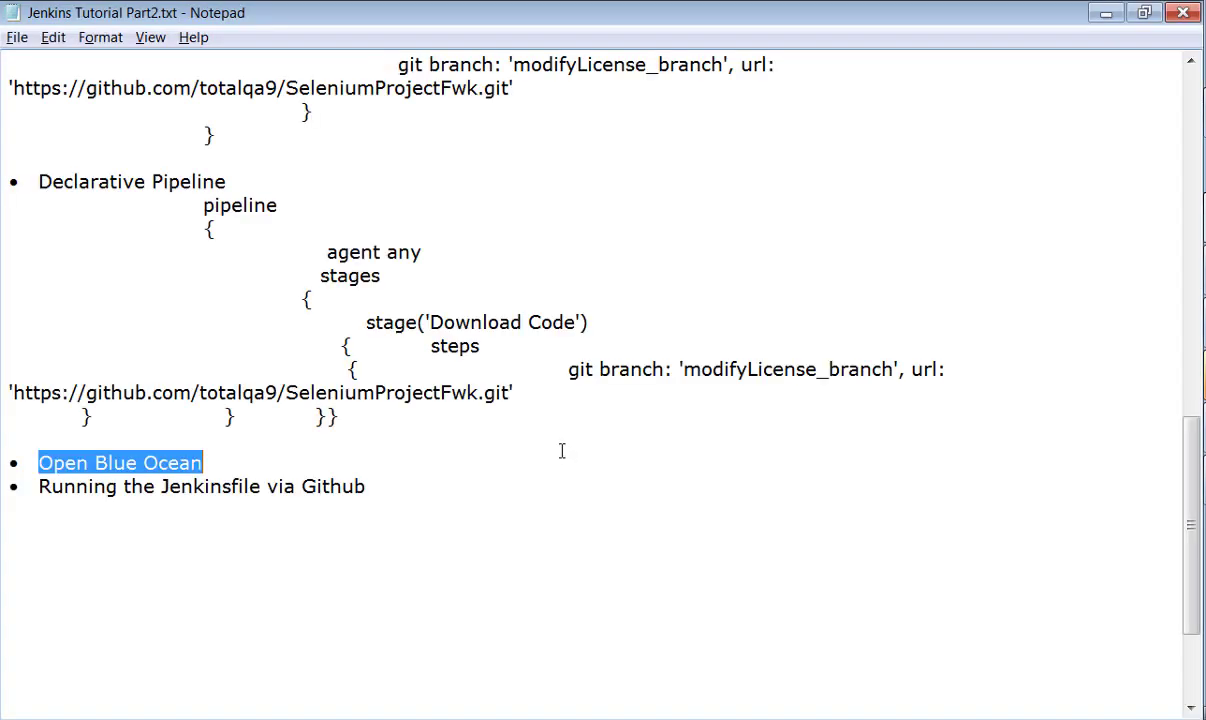
Switch to Jenkins Tutorial Part2.txt in Notepad and replace the code under Declarative Pipeline with the copied script
scroll(556, 446, down, 1)
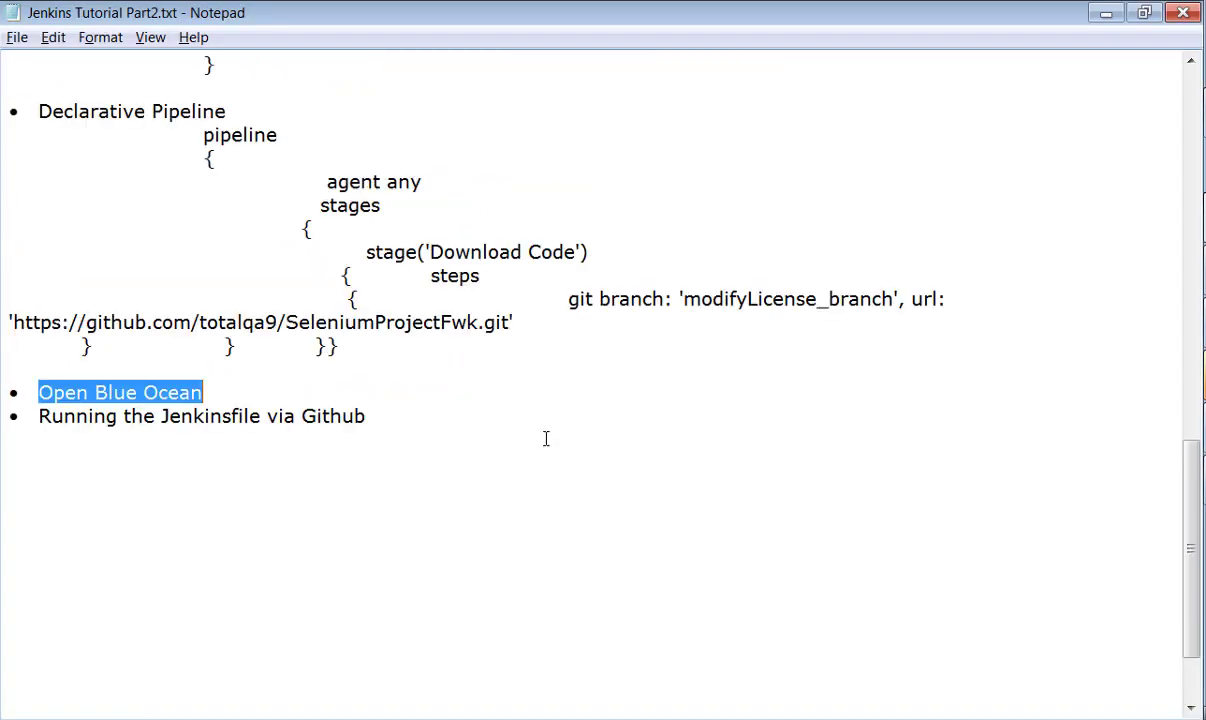
drag(178, 128, 342, 347)
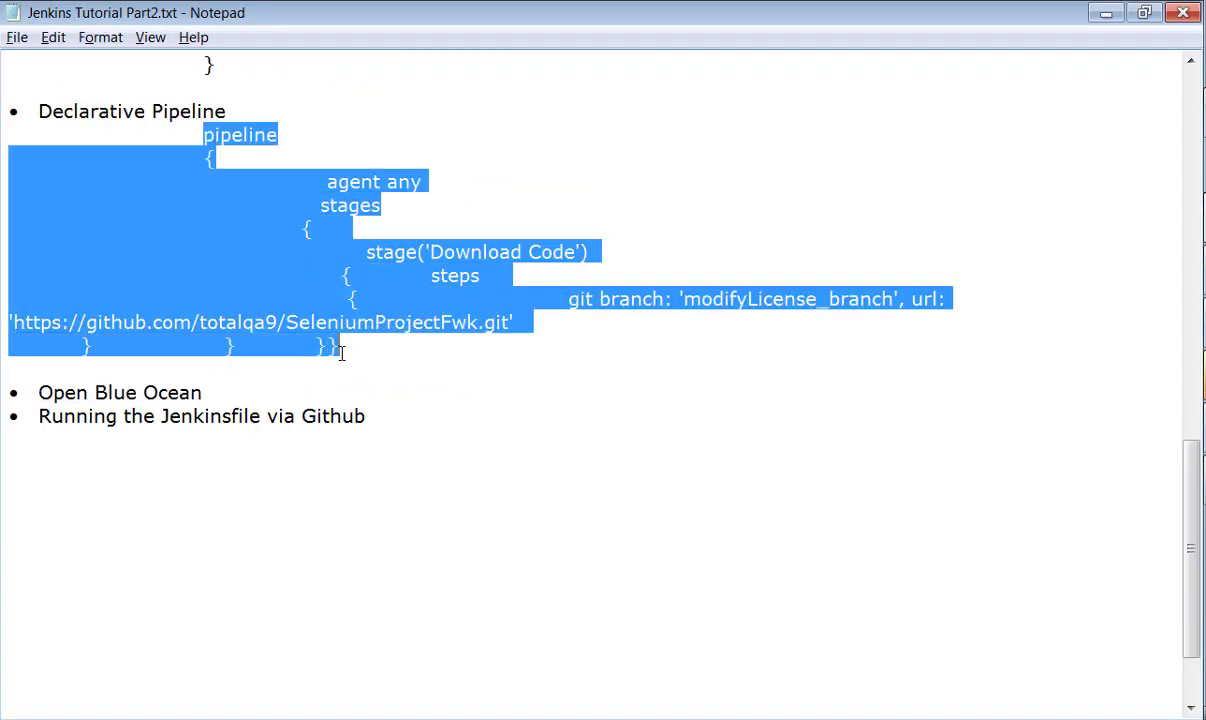
key(Delete)
key(ctrl+v)
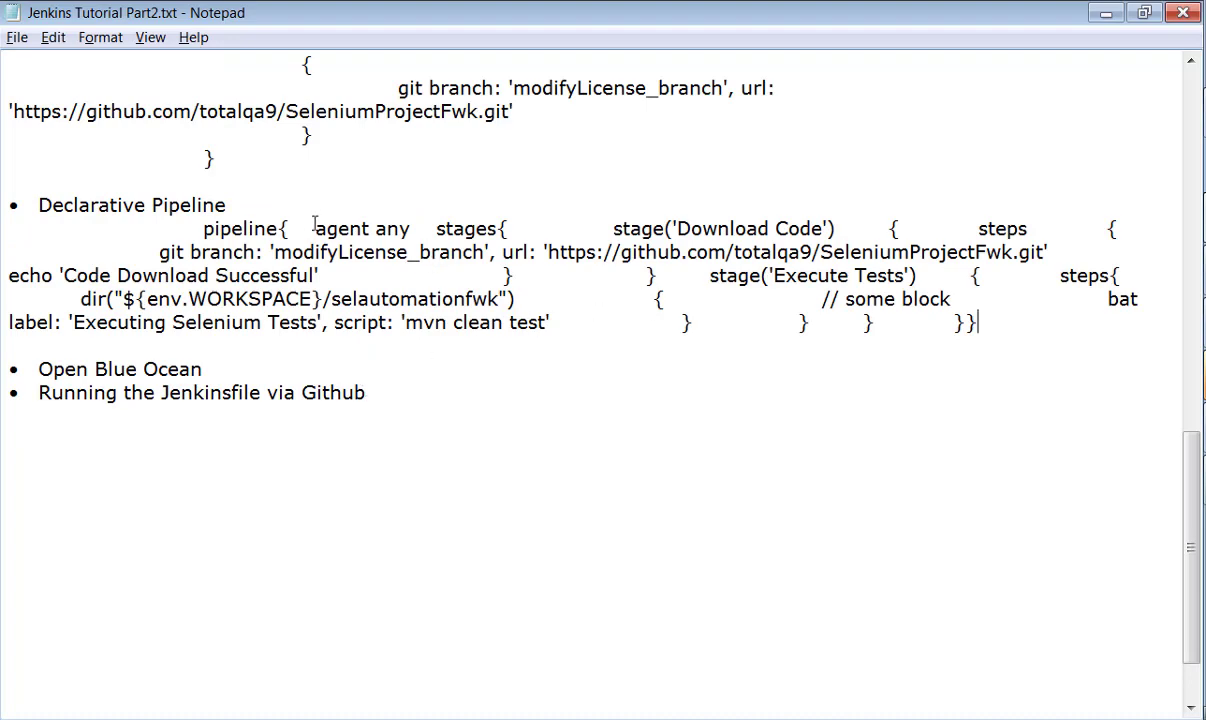
Break the pasted script after pipeline{ and stages{, indenting the agent any and stage('Download Code') lines
key(Tab)
key(Tab)
key(Tab)
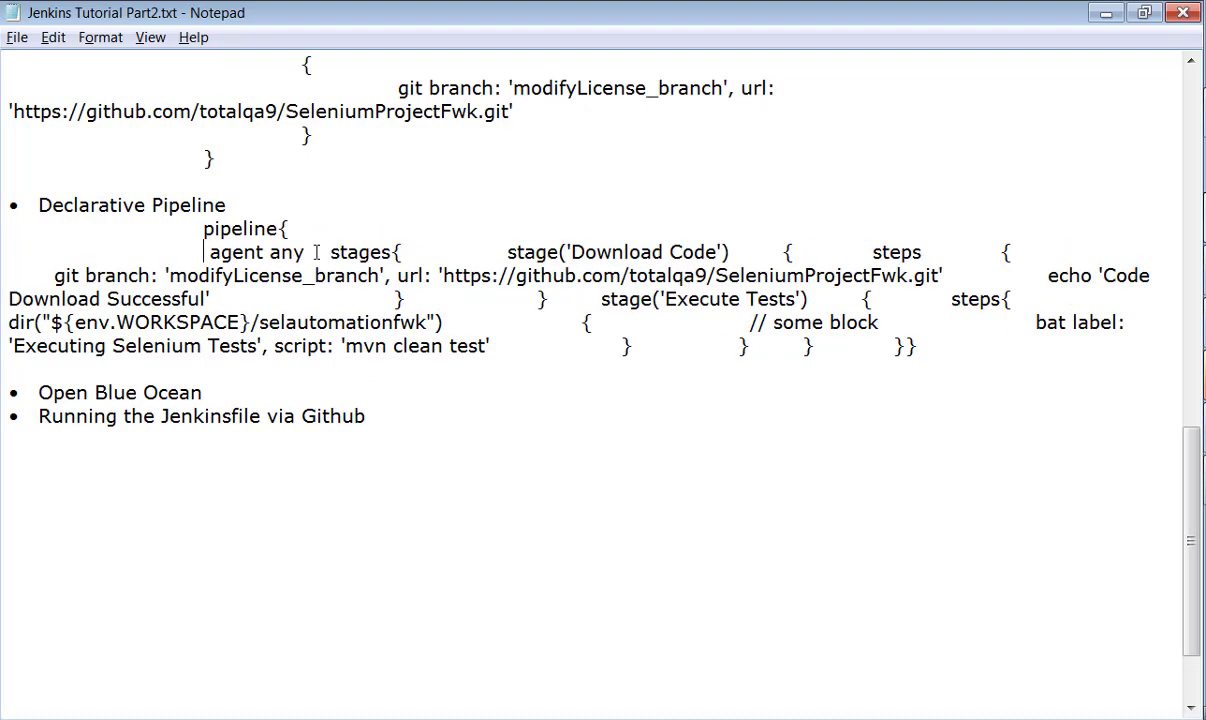
key(Return)
key(Tab)
key(Tab)
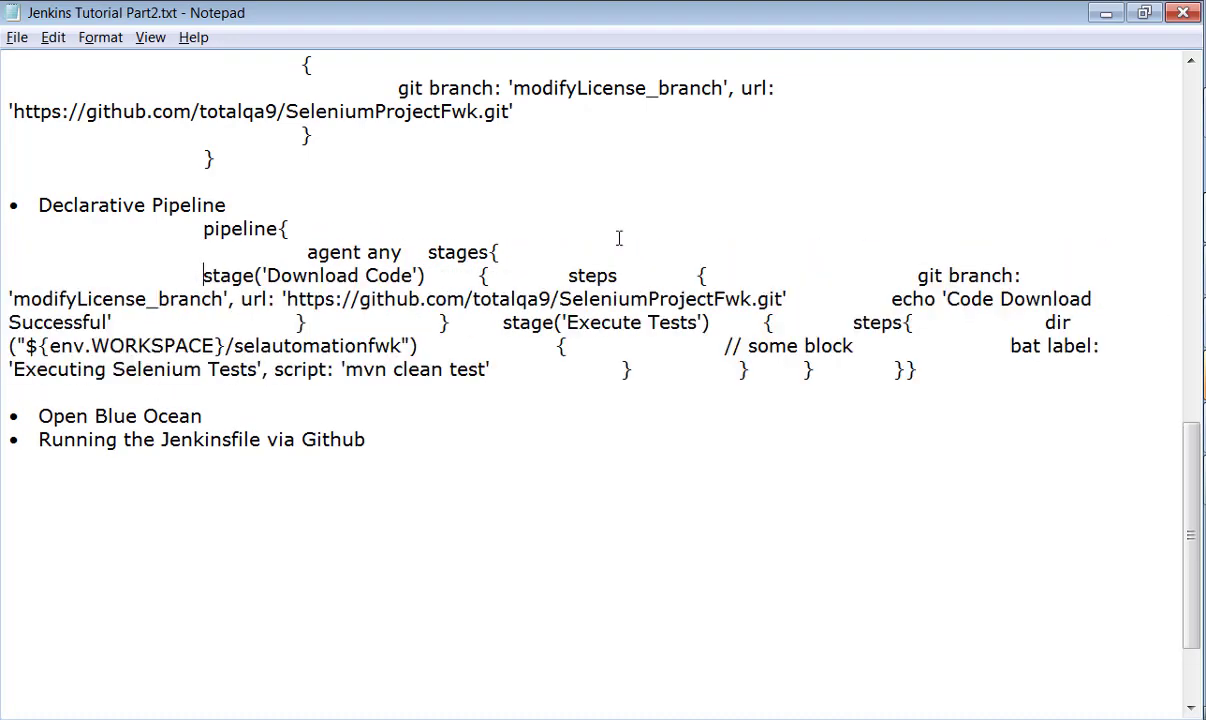
key(Tab)
Put the Download Code stage, its steps block and the git branch command on separate indented lines in the Declarative Pipeline notes
key(Return)
key(Tab)
key(Tab)
key(Tab)
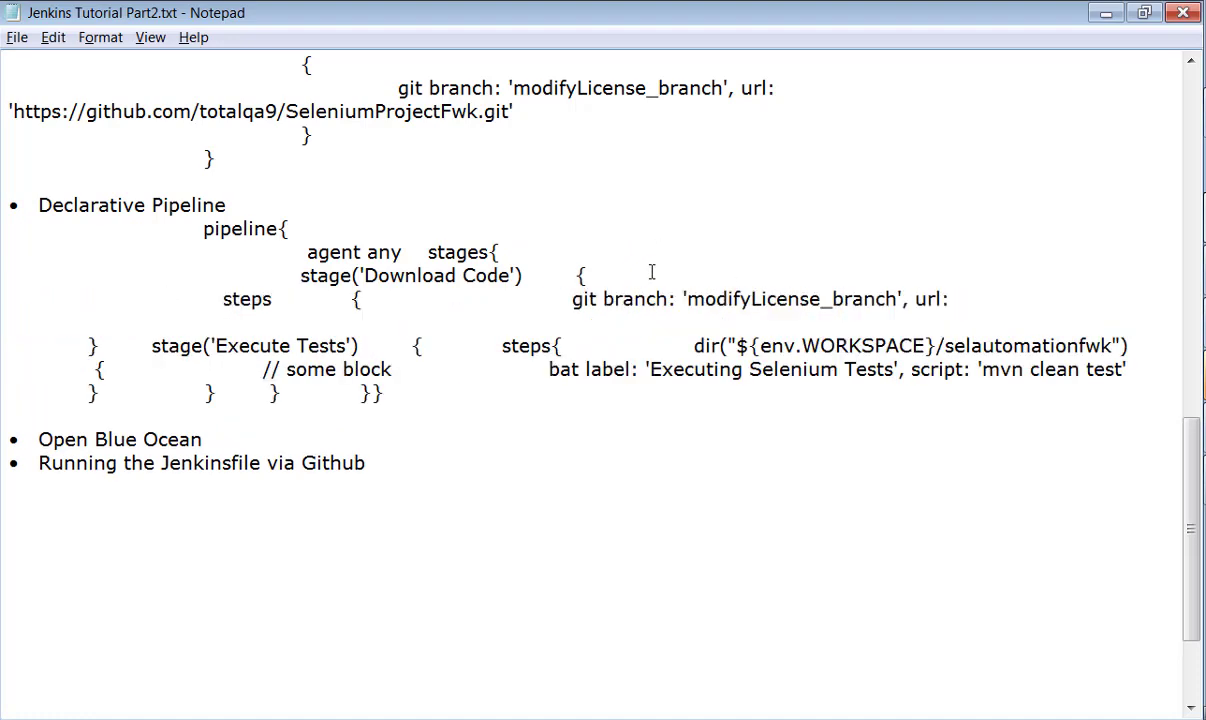
key(Return)
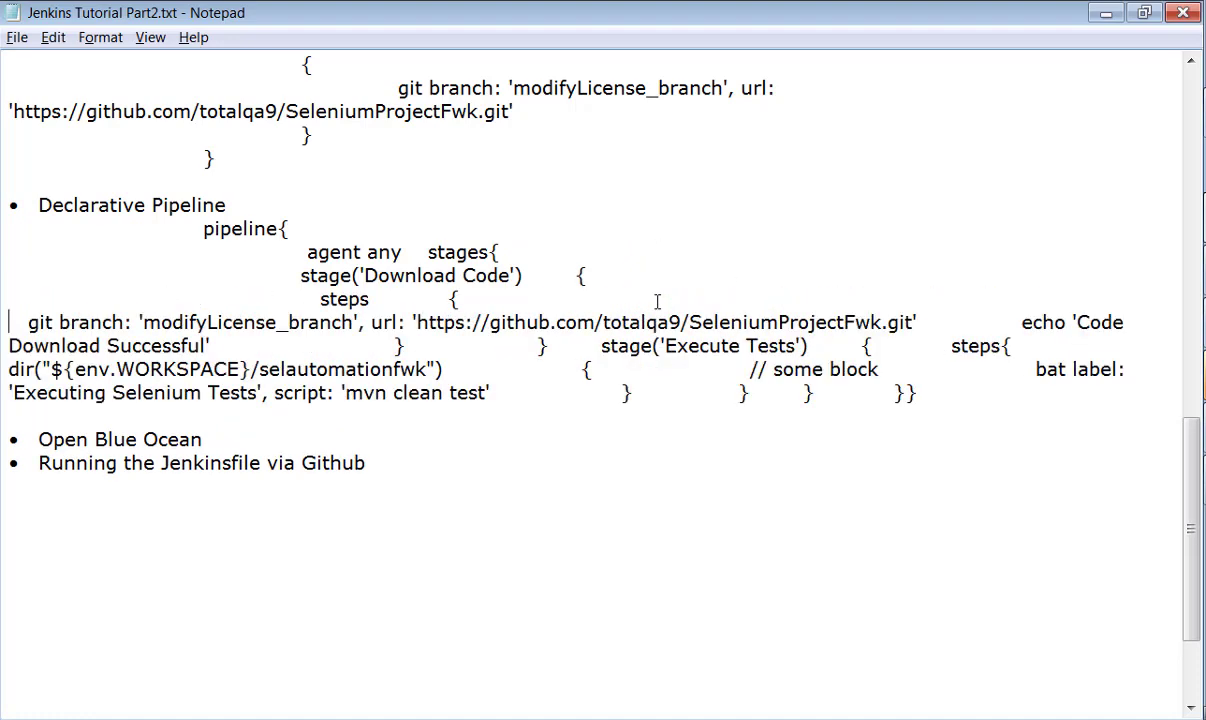
key(Tab)
key(Tab)
key(Tab)
key(Tab)
Break the script before the echo command for Code Download Successful and before the closing brace after it, indenting both new lines
key(Return)
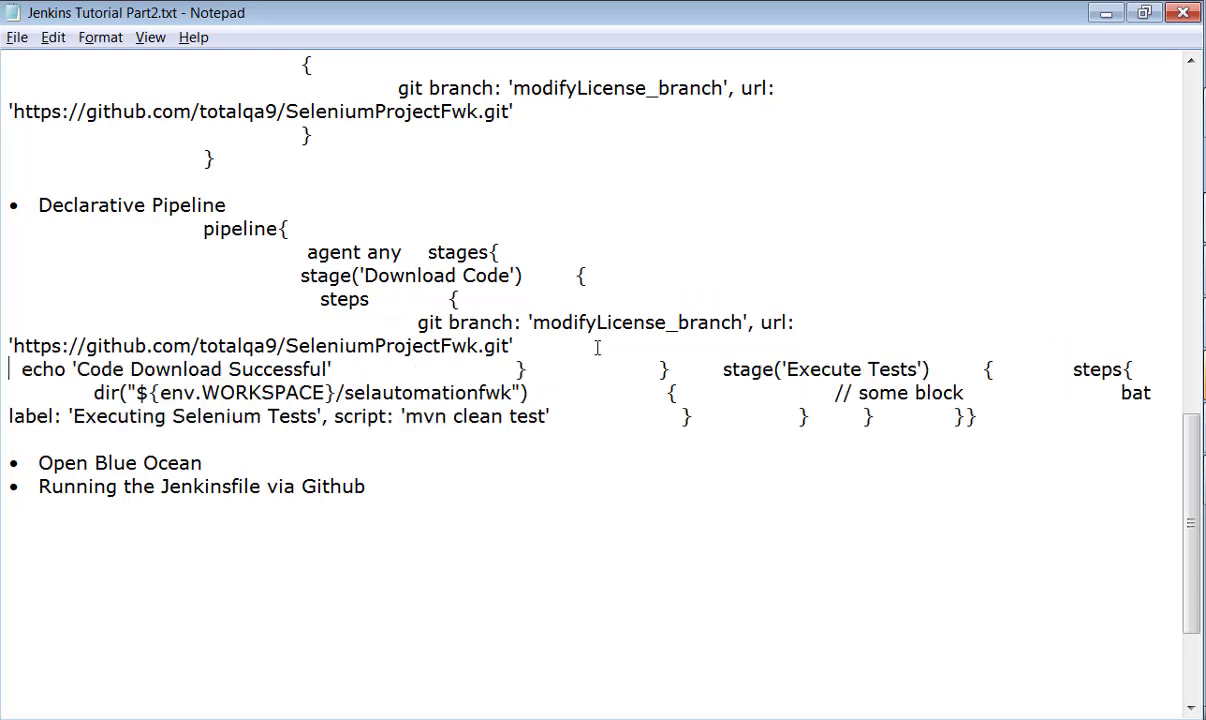
key(Tab)
key(Tab)
key(Tab)
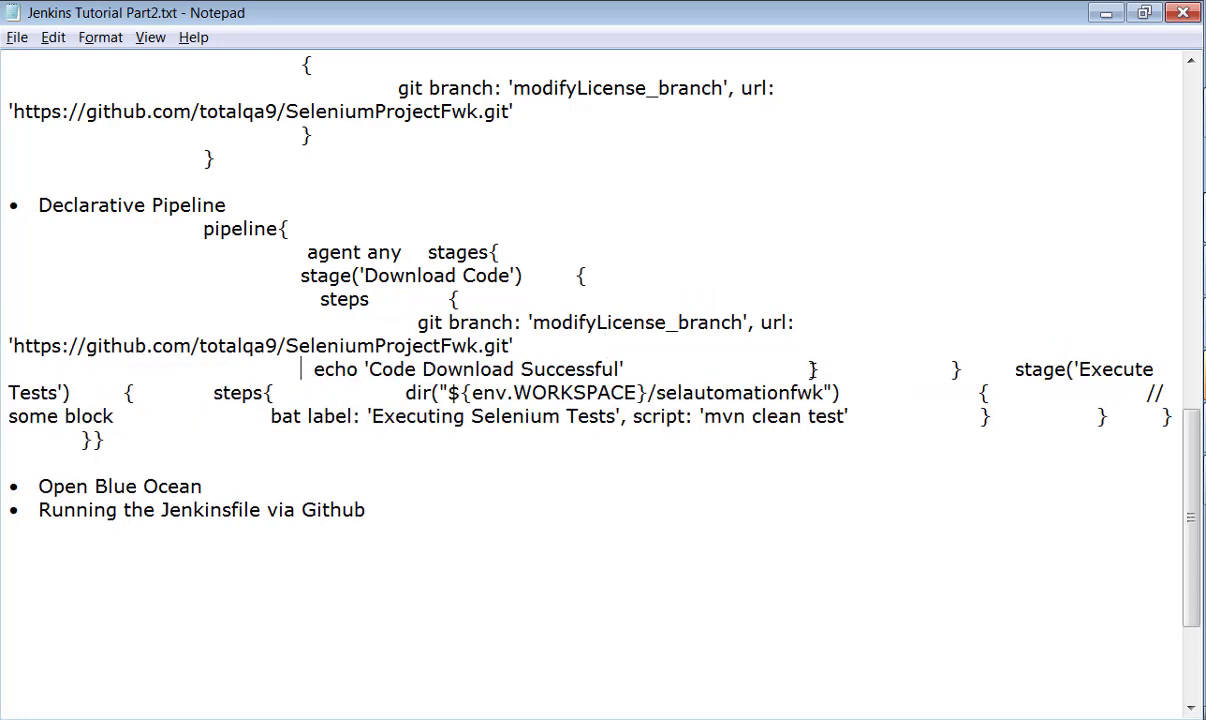
key(Return)
key(Tab)
key(Tab)
key(Tab)
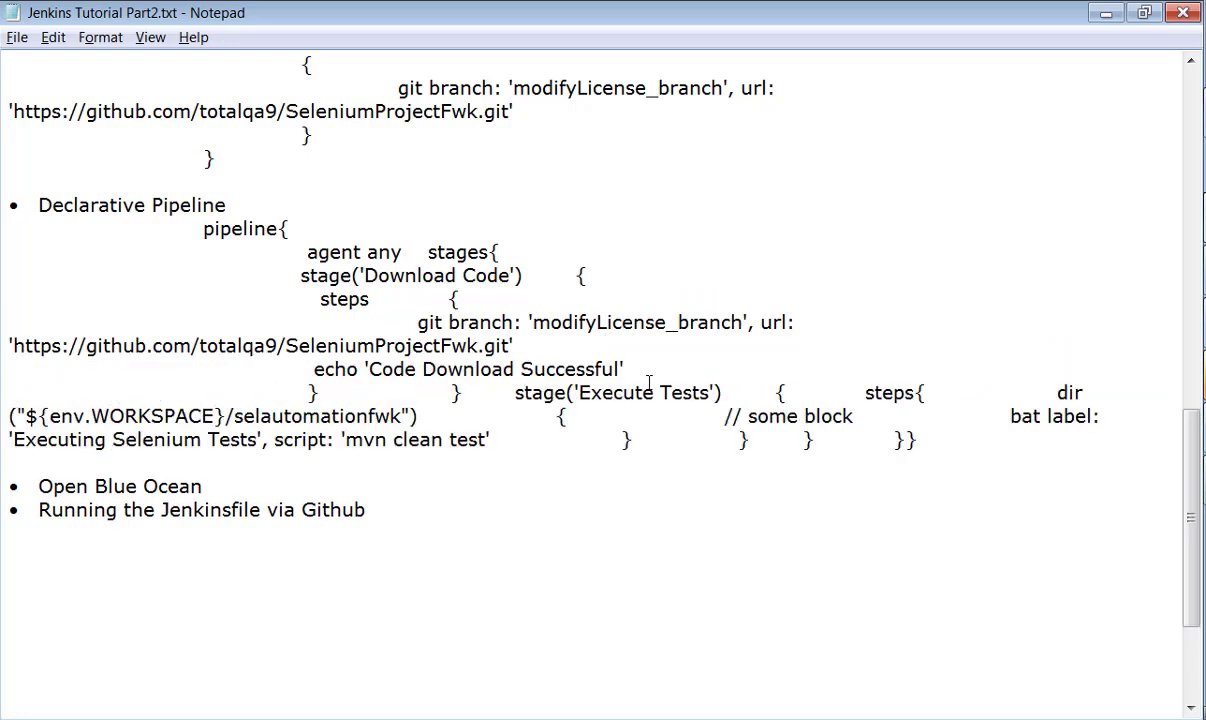
Move the Execute Tests stage onto its own indented line and the script's final two closing braces onto a separate line
key(Return)
key(Tab)
key(Tab)
key(Tab)
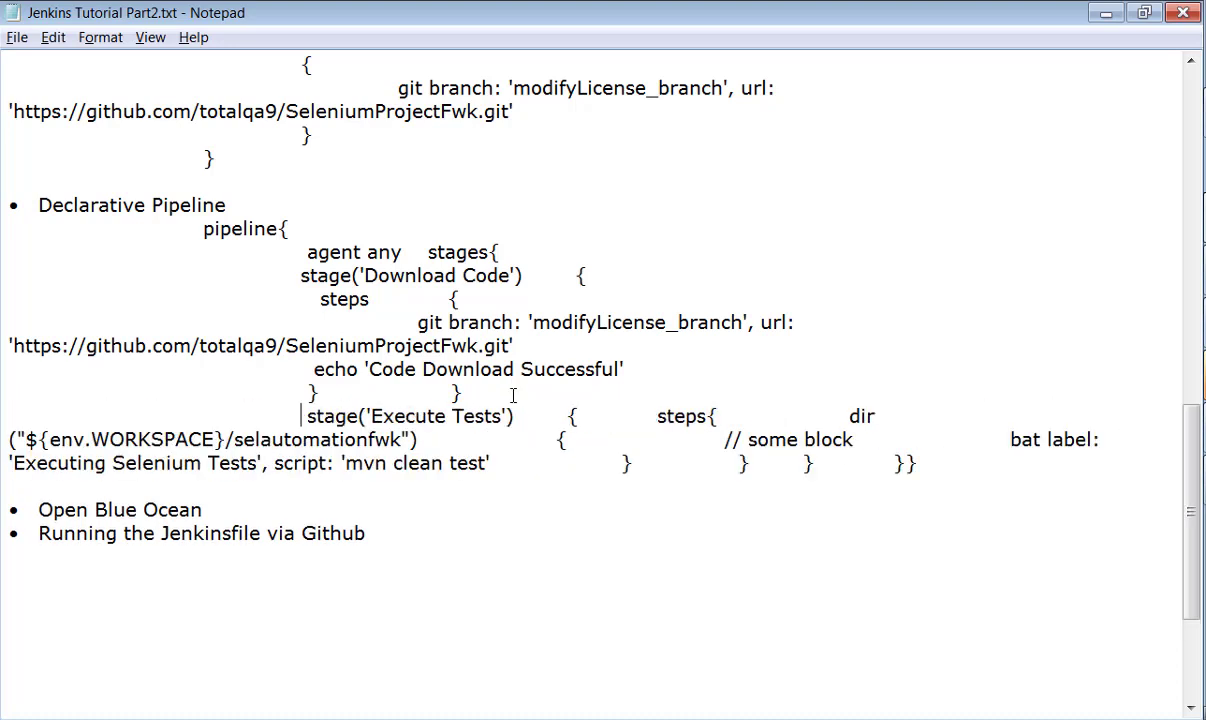
key(Return)
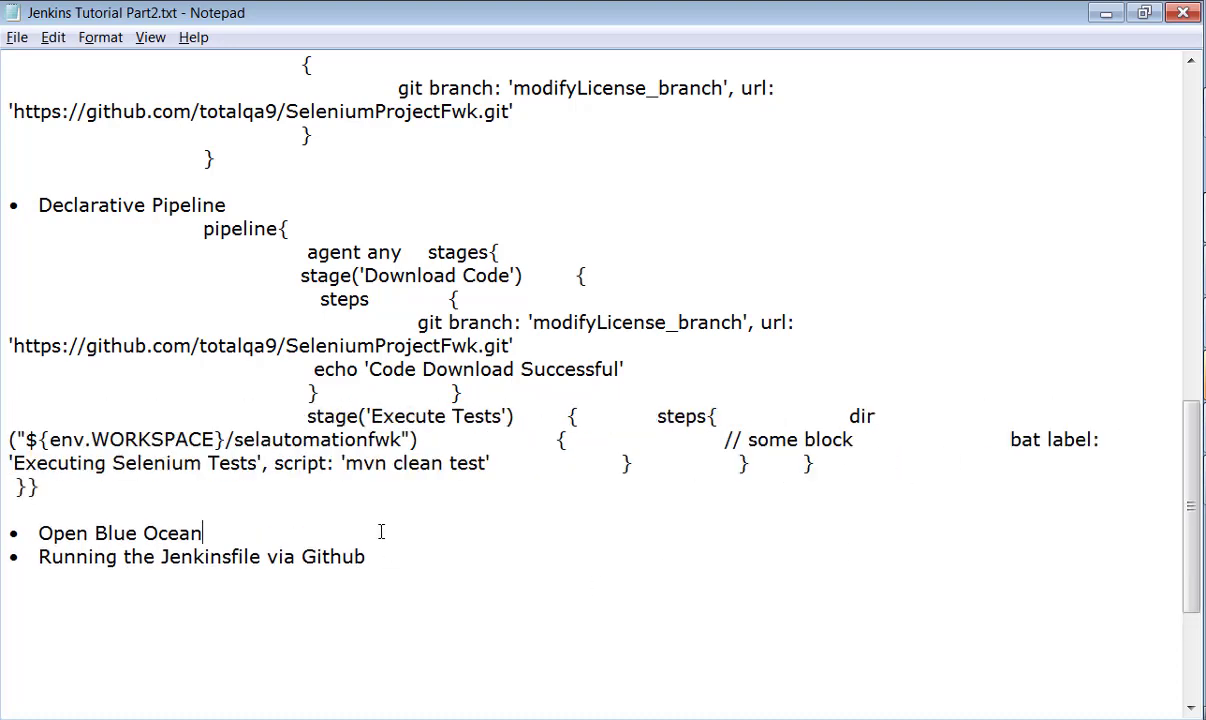
Extend the Open Blue Ocean bullet with '->Pipeline view of the stages'
text(tag)
text(line vie)
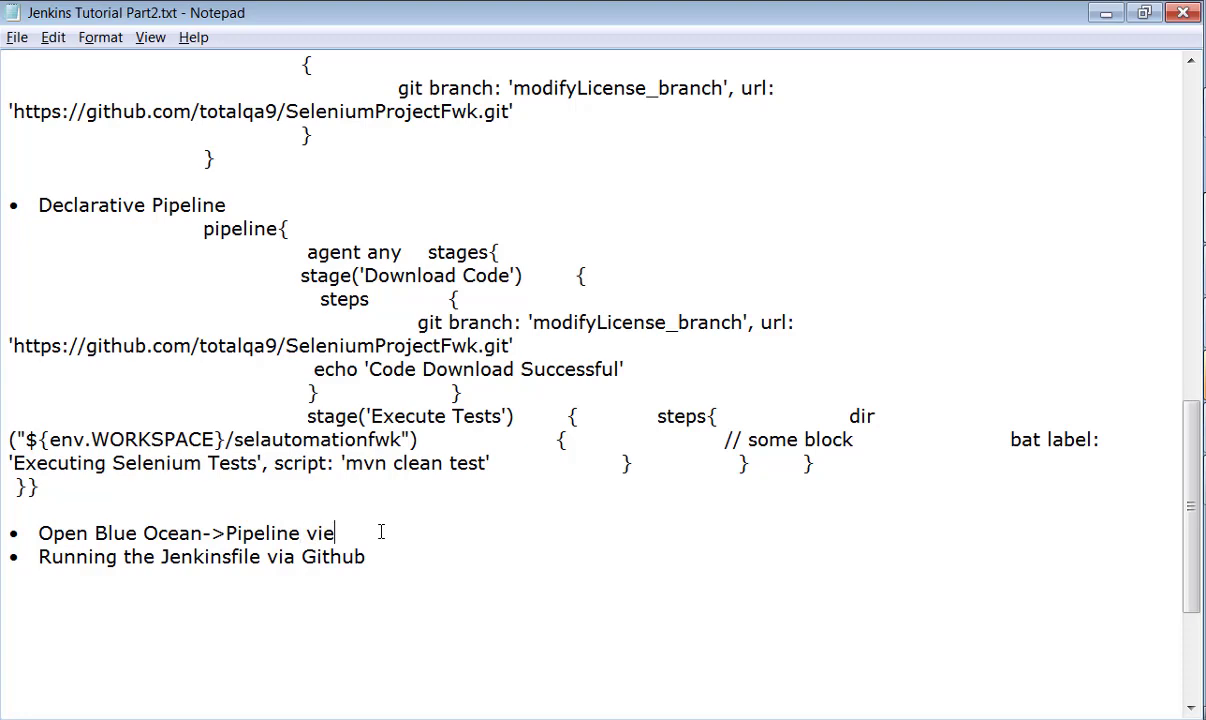
text(w of the stages)
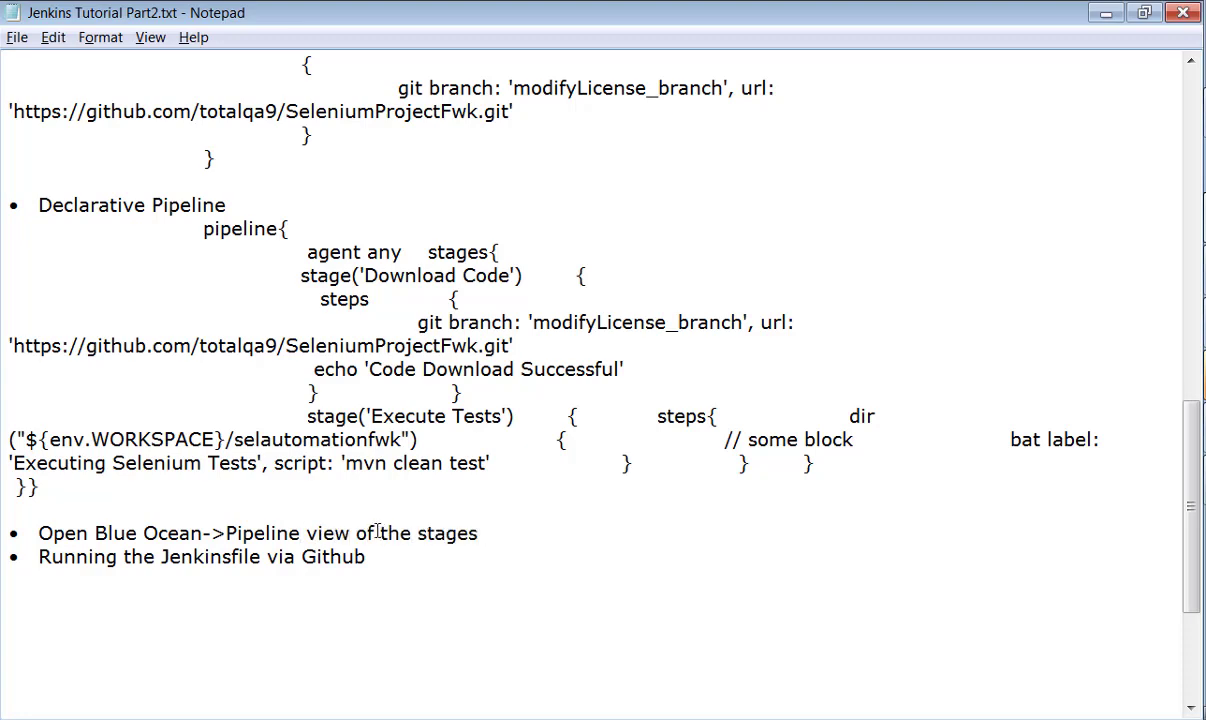
scroll(385, 545, down, 2)
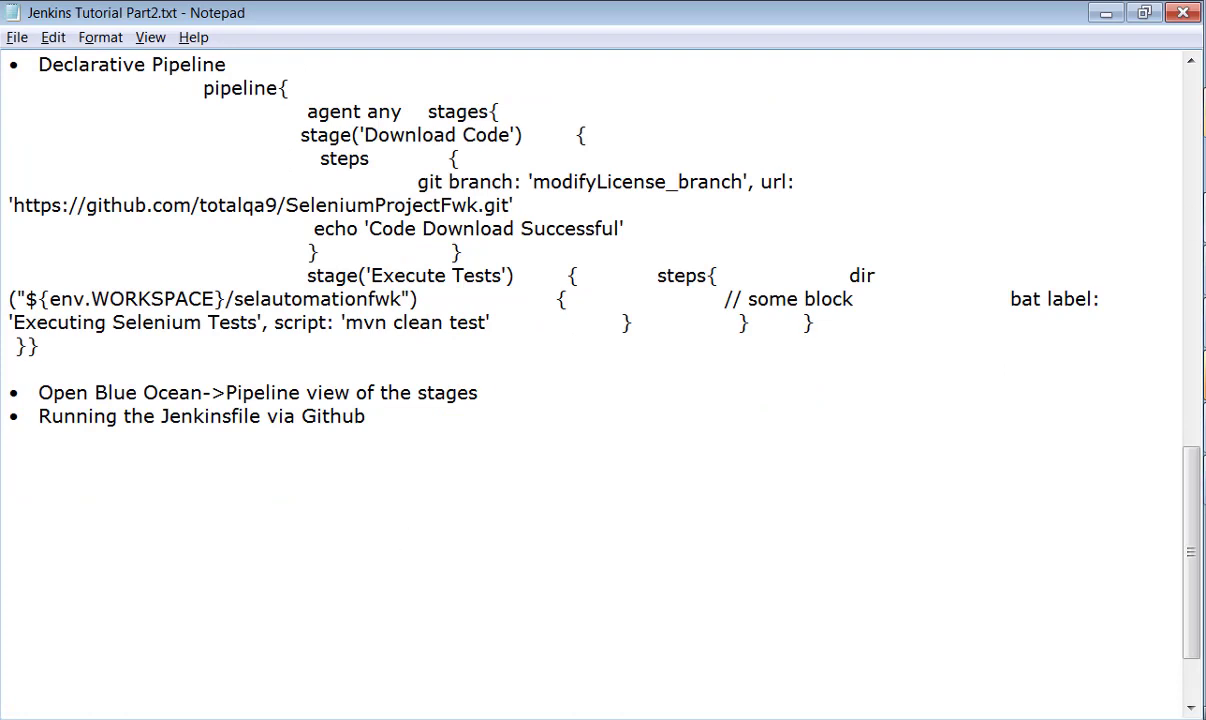
Switch to the GitHub repository page in Chrome and start a new file named jenkinsfile in the selautomationfwk folder
key(alt+Tab)
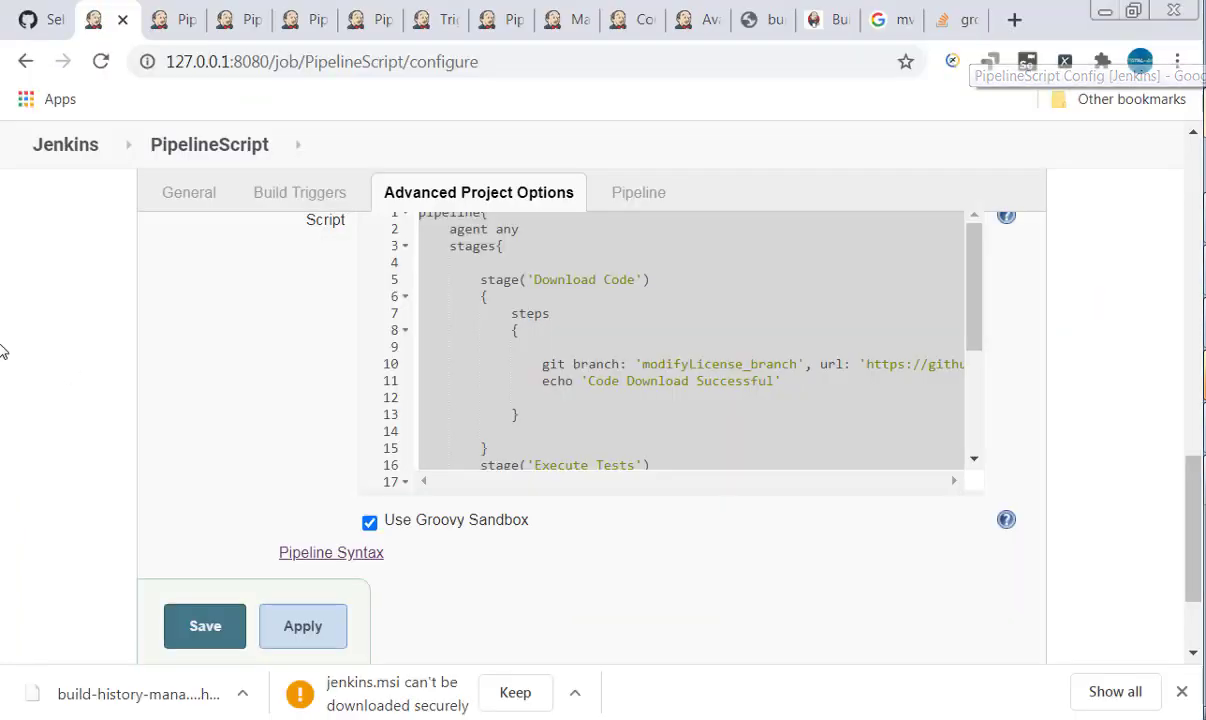
click(42, 24)
scroll(565, 520, up, 3)
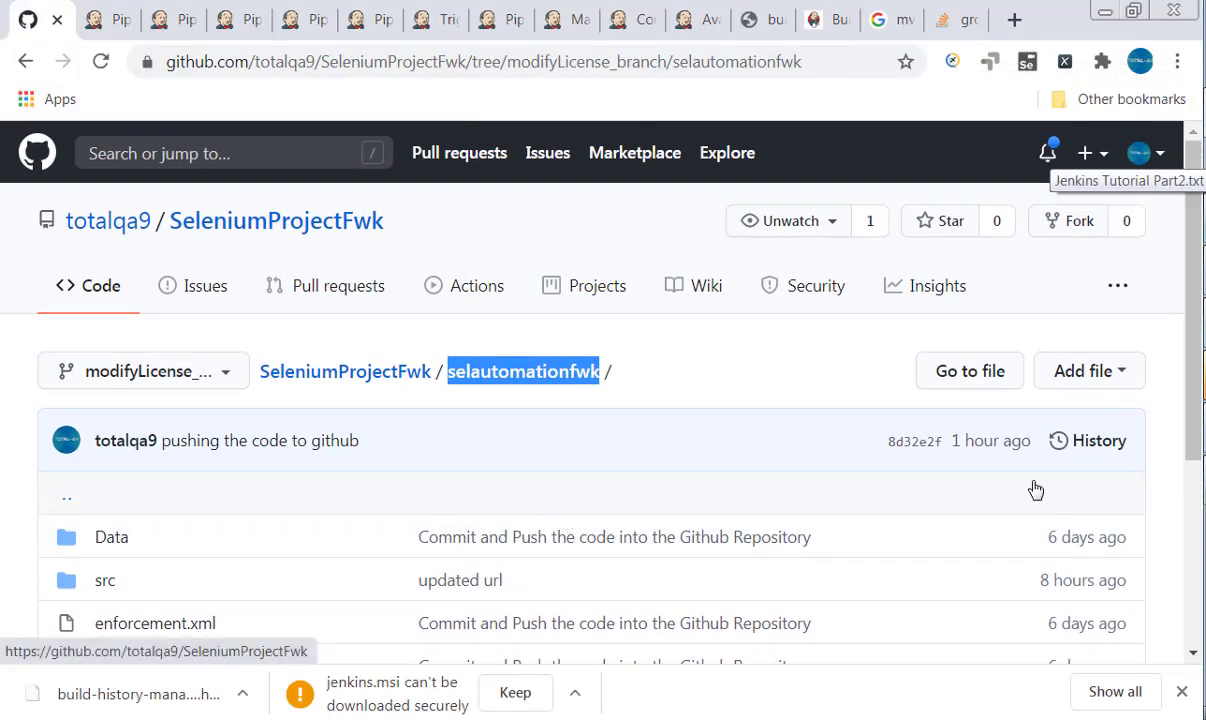
click(1088, 371)
click(1085, 424)
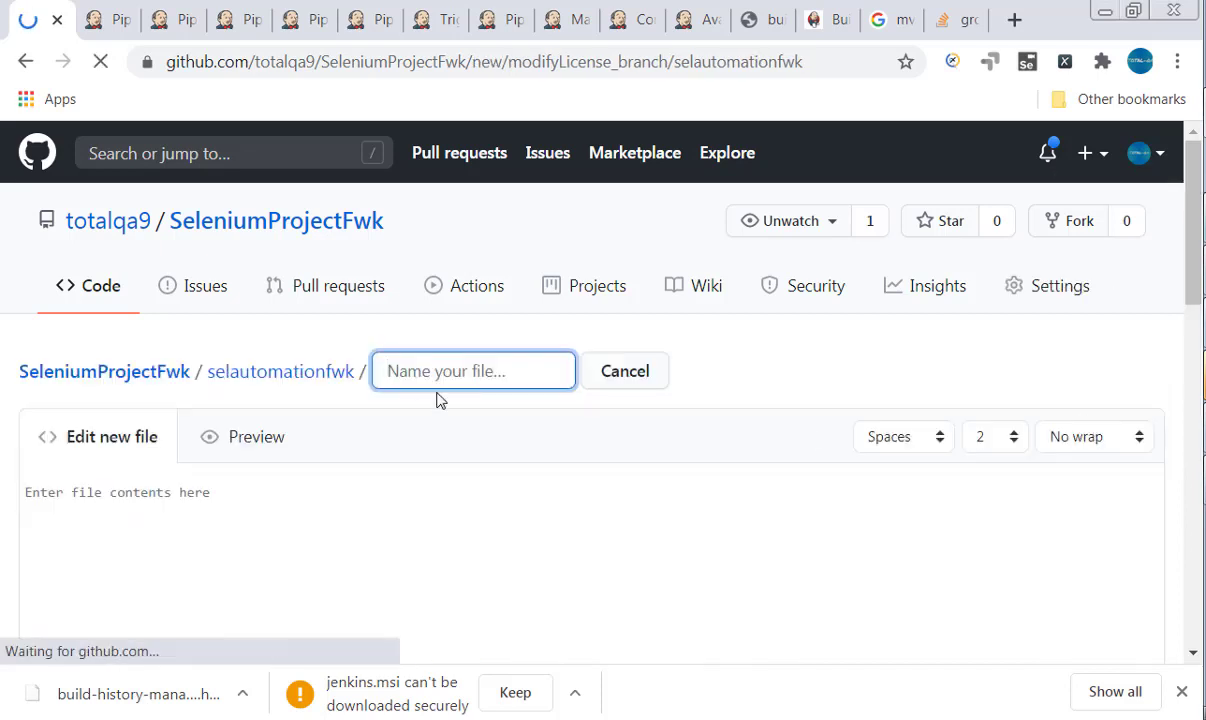
text(jenkinsfile)
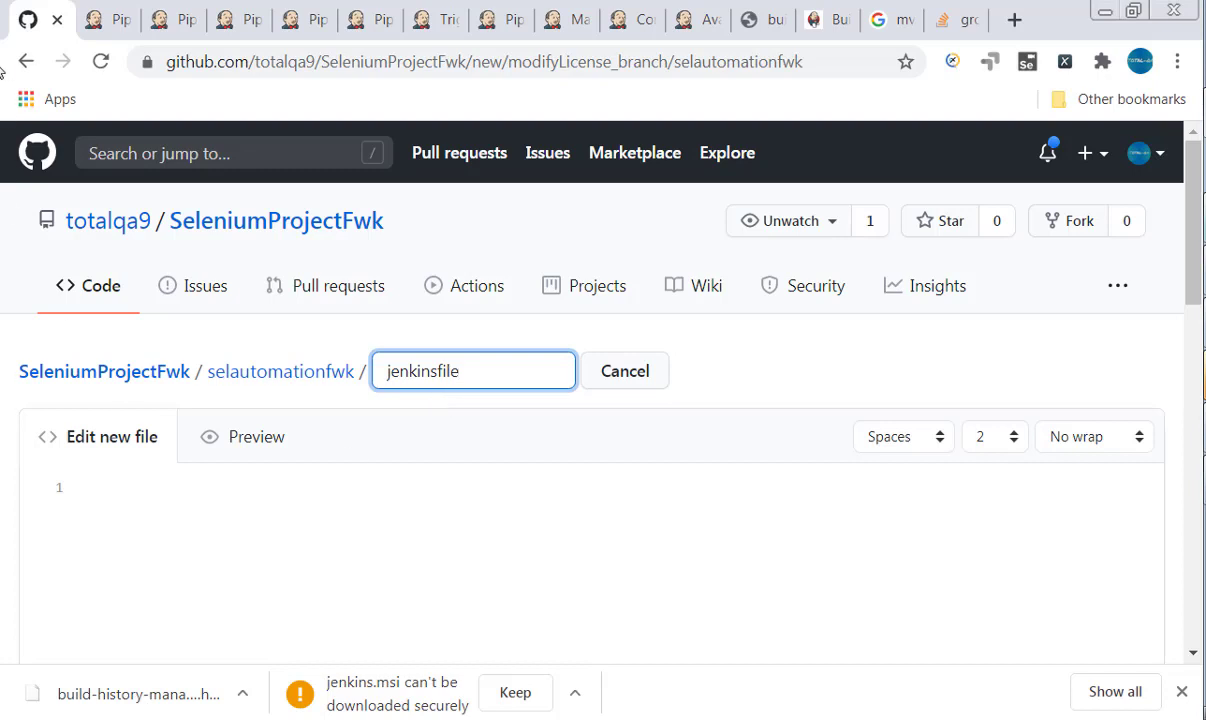
Copy the entire pipeline script from the Jenkins PipelineScript configuration and paste it as the contents of the new jenkinsfile
key(ctrl+a)
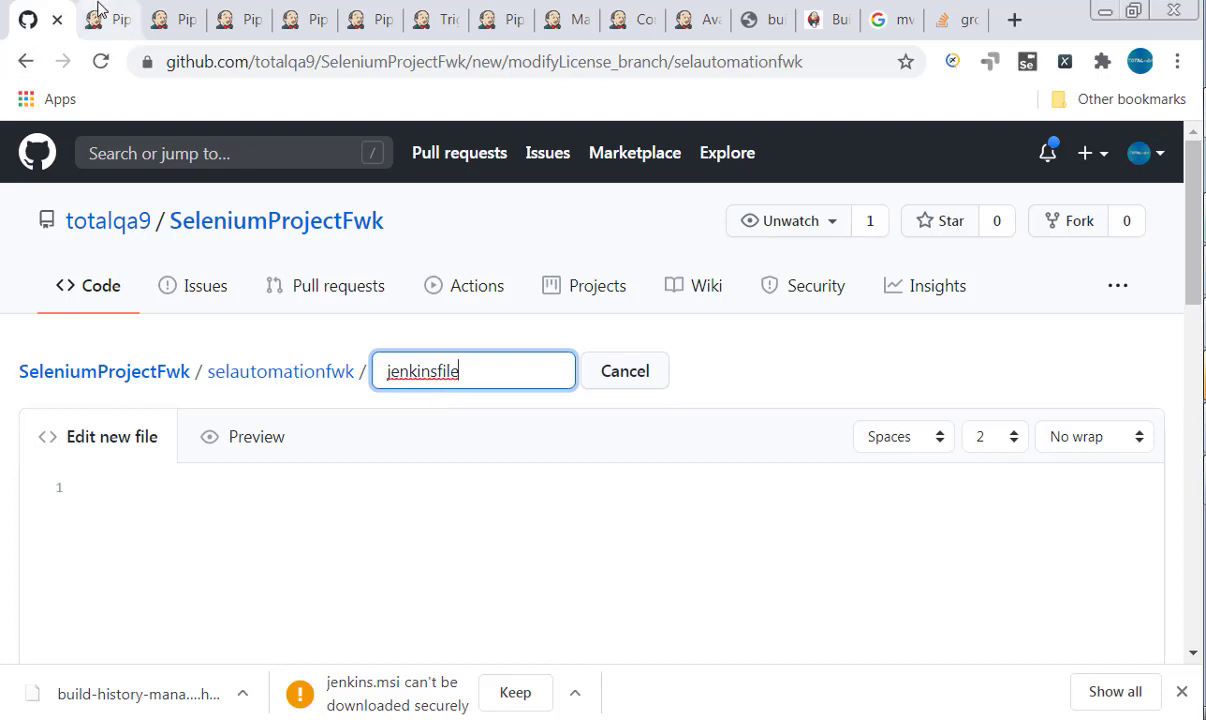
click(95, 18)
click(530, 315)
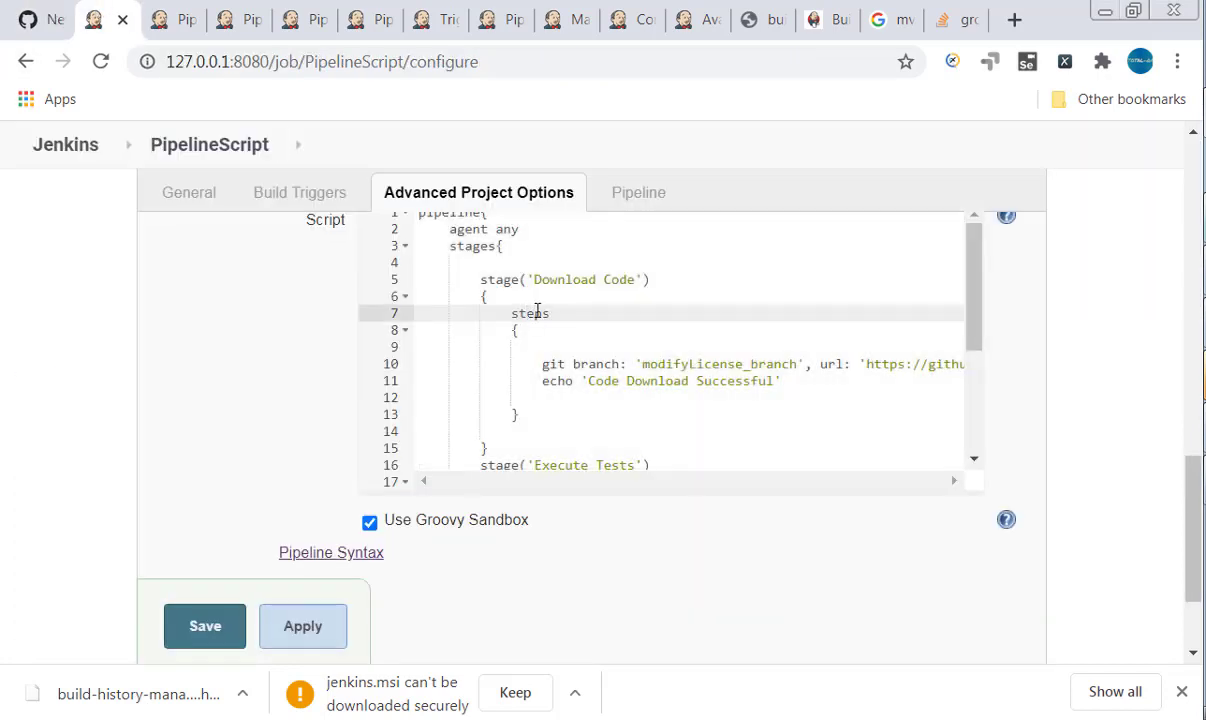
key(ctrl+a)
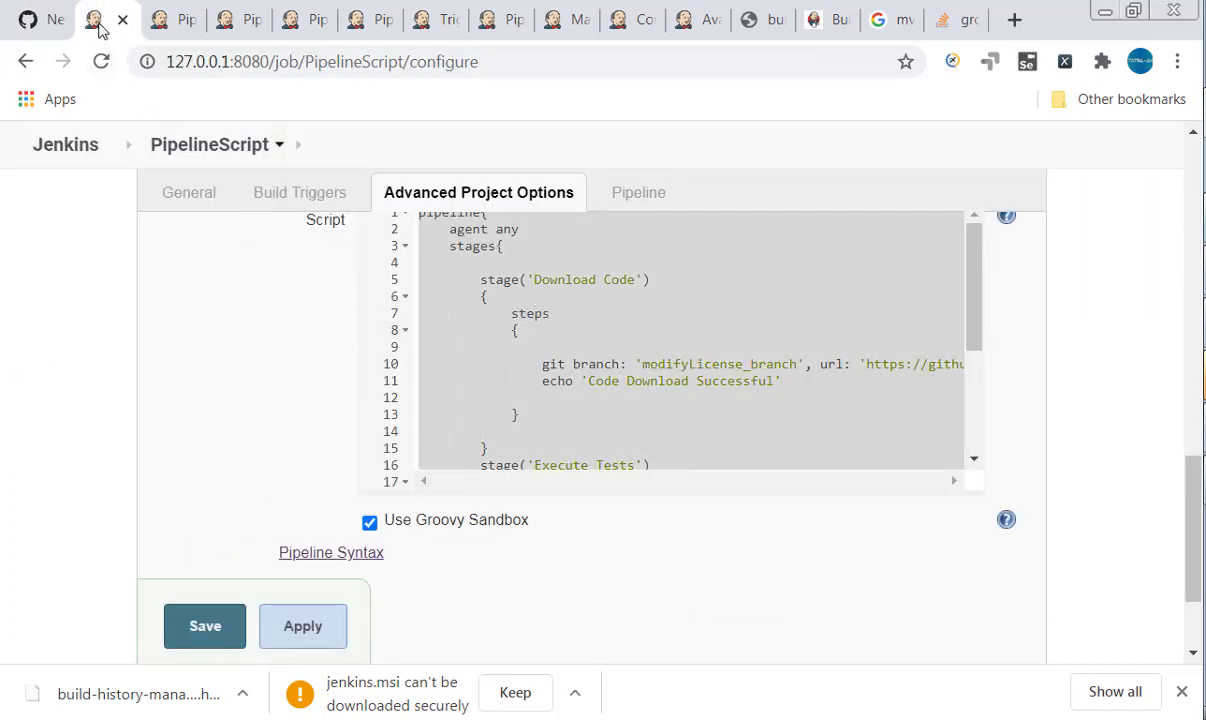
click(40, 18)
click(385, 487)
key(ctrl+v)
scroll(395, 480, down, 10)
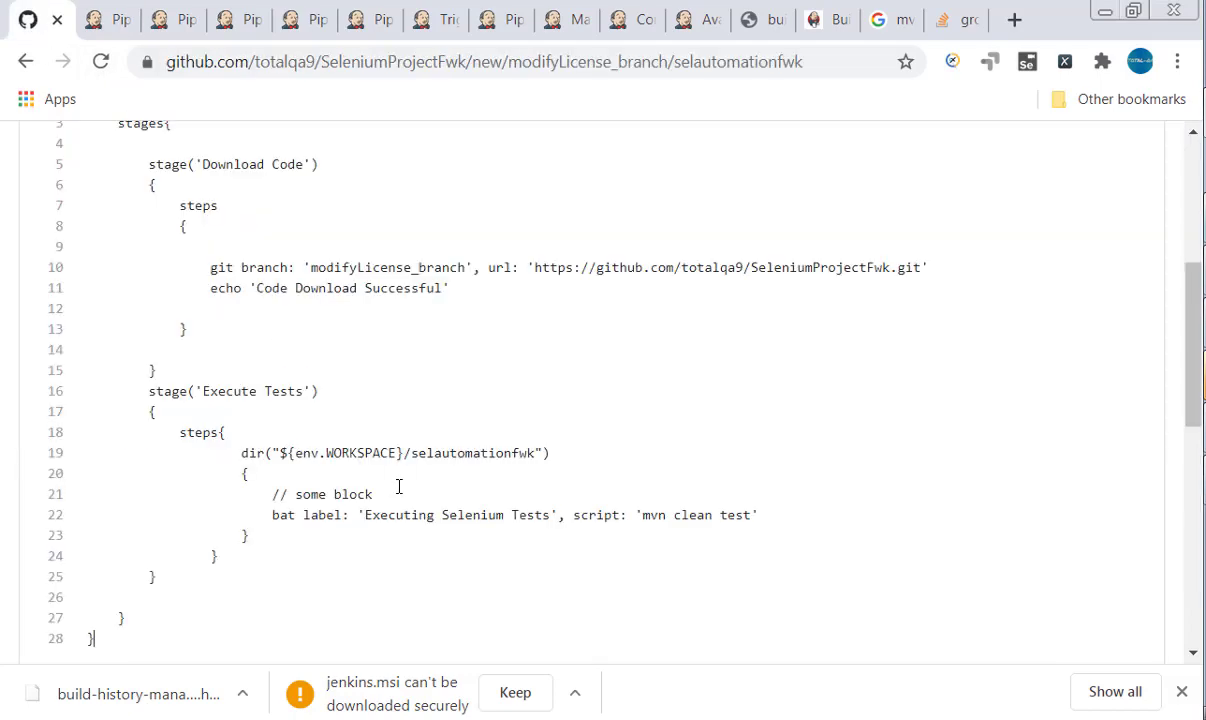
Commit the new file directly to modifyLicense_branch with the message 'Adding jenkinsfile' and locate jenkinsfile in the enlarged folder listing
click(285, 328)
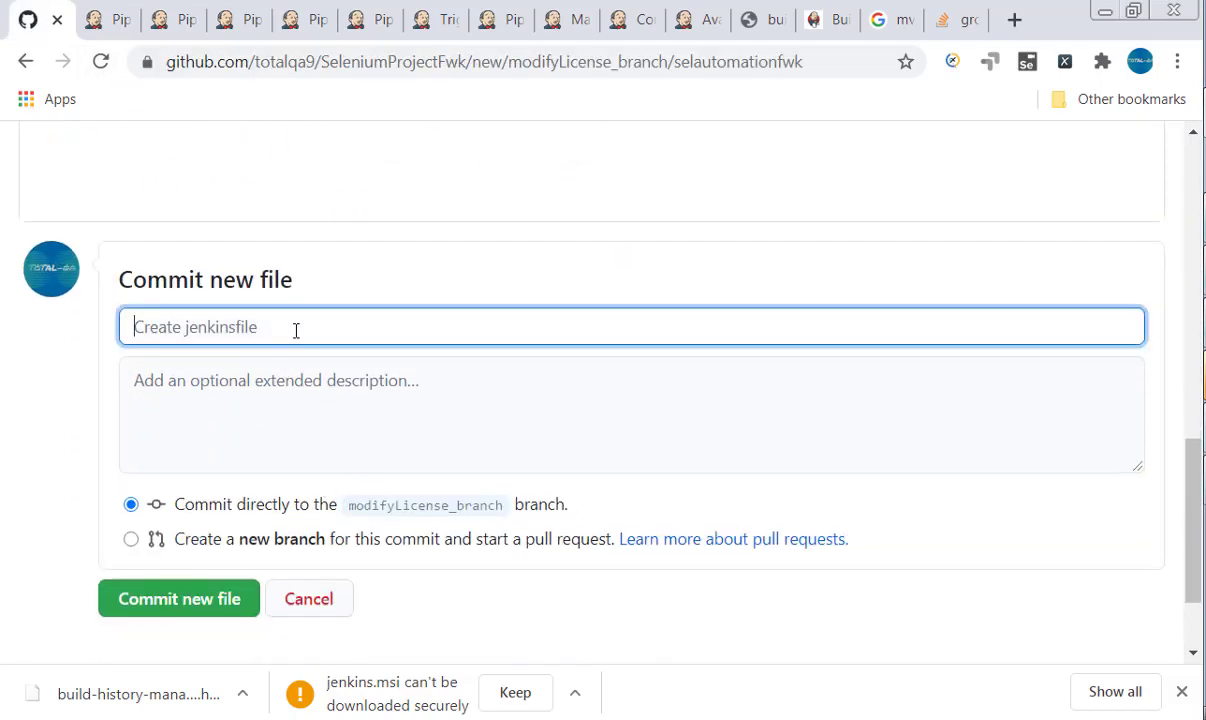
text(Adding jenk)
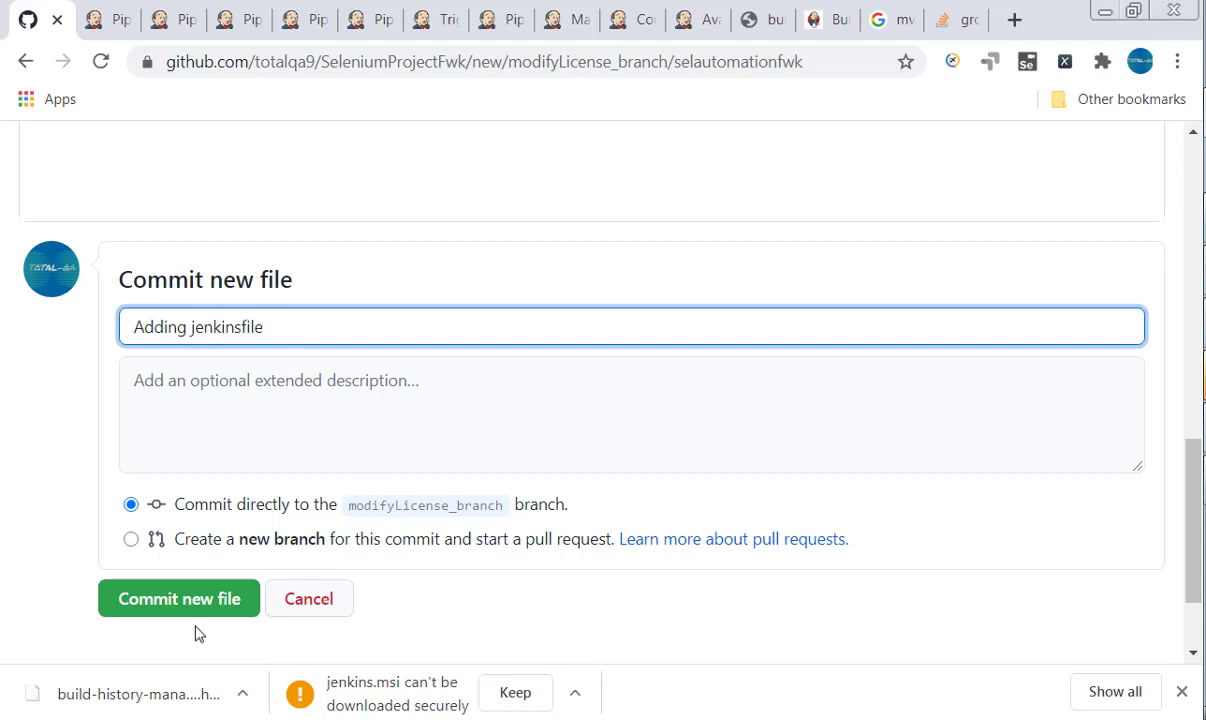
text(insfile)
click(179, 600)
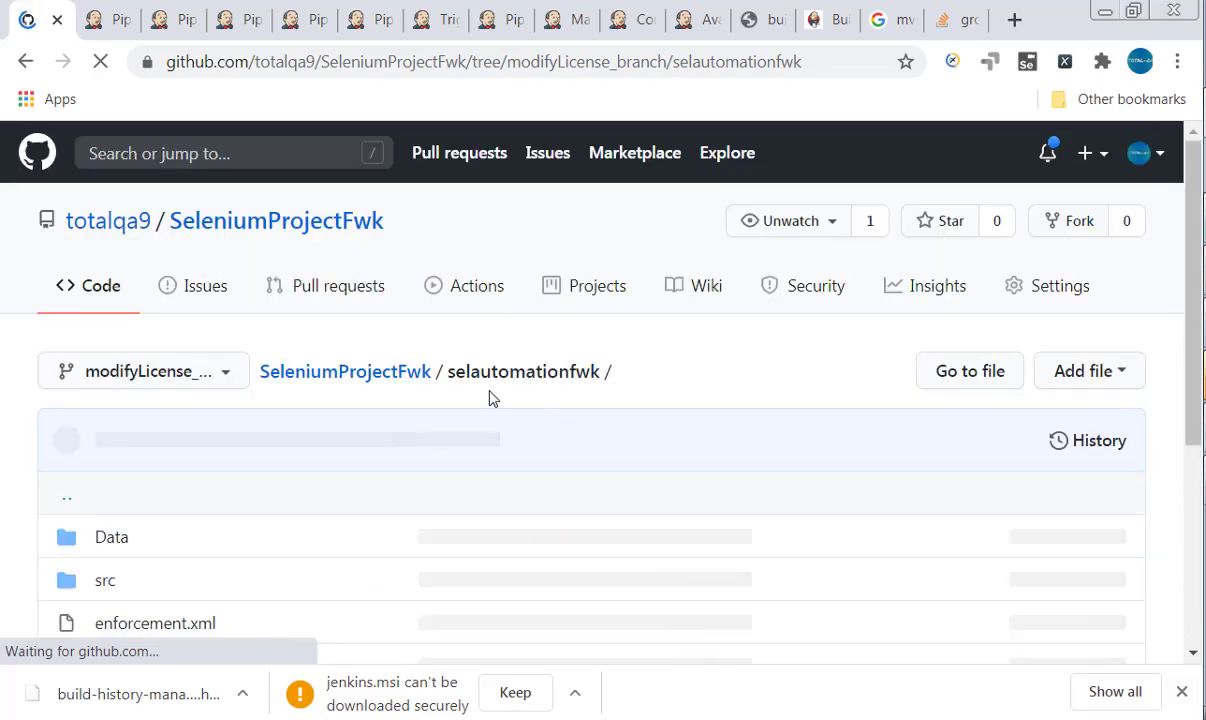
scroll(342, 490, down, 2)
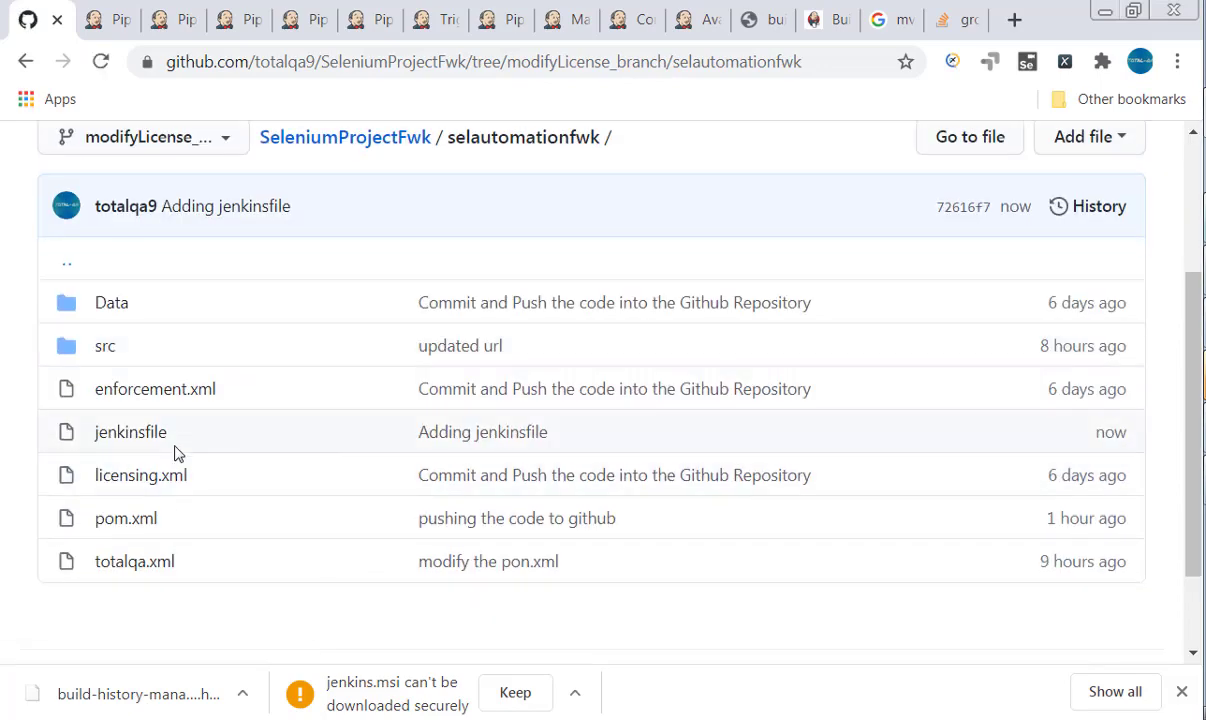
key(ctrl+plus)
scroll(463, 581, down, 1)
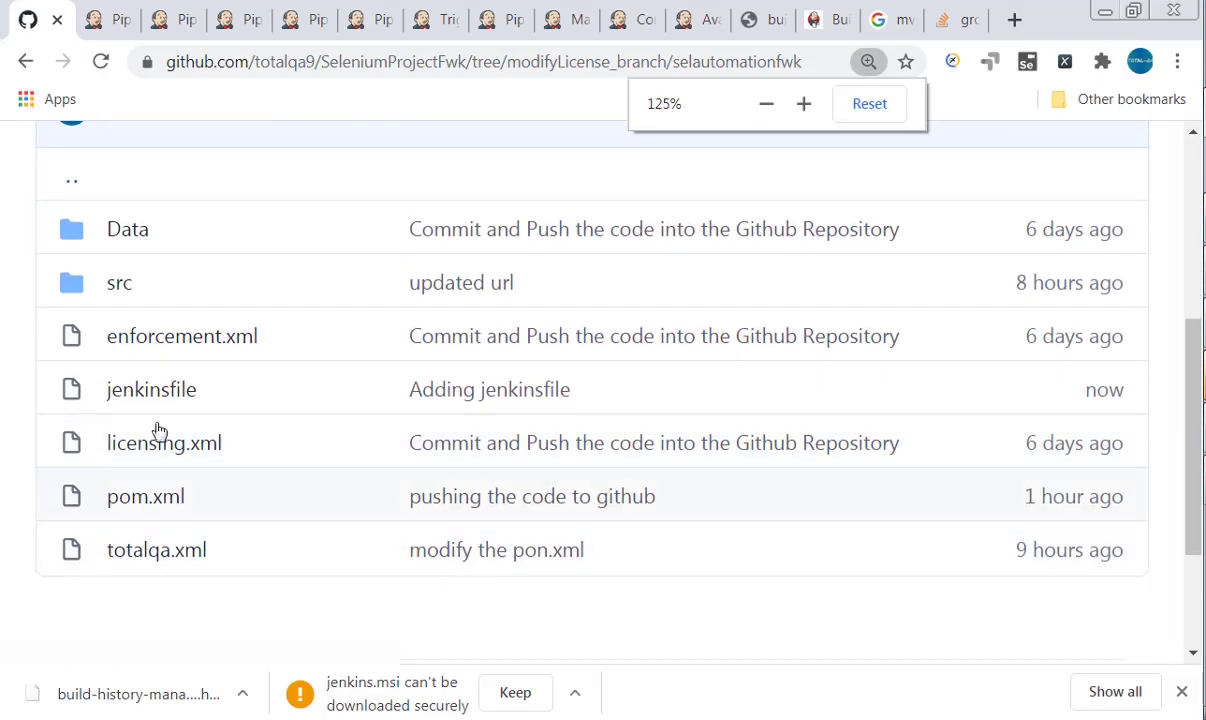
drag(238, 394, 104, 390)
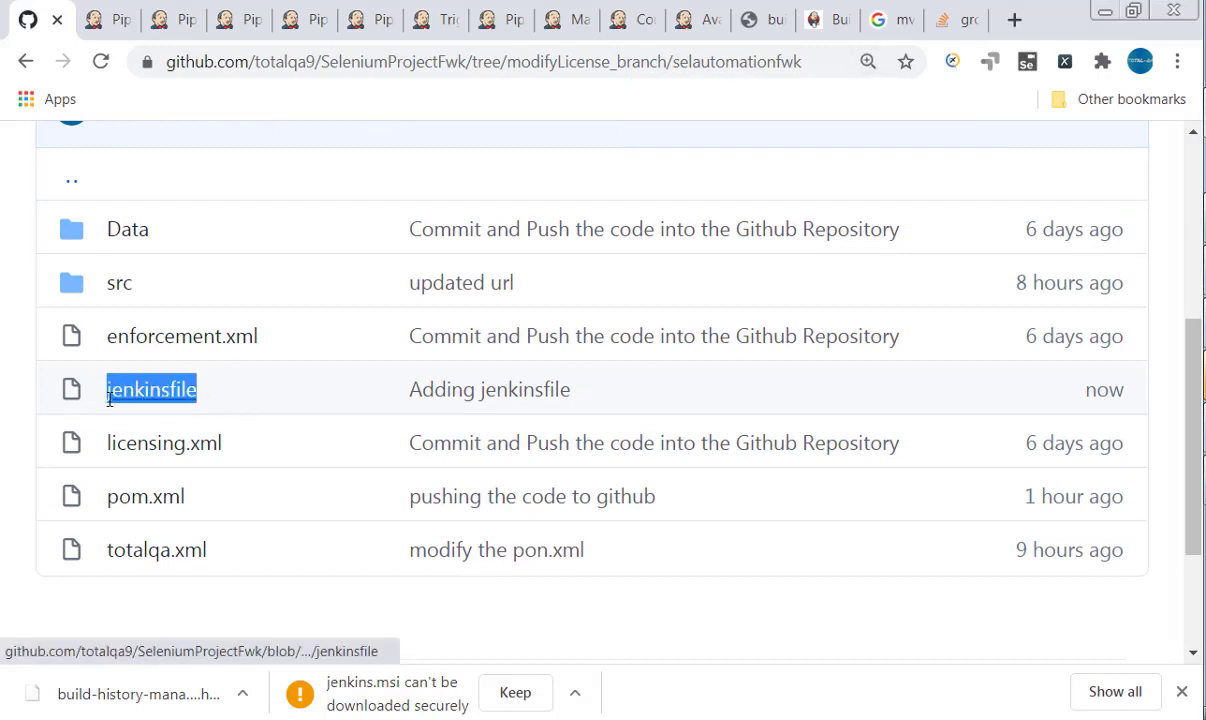
Return to the Jenkins PipelineScript configuration and set the pipeline definition to Pipeline script from SCM
click(118, 20)
scroll(522, 310, up, 2)
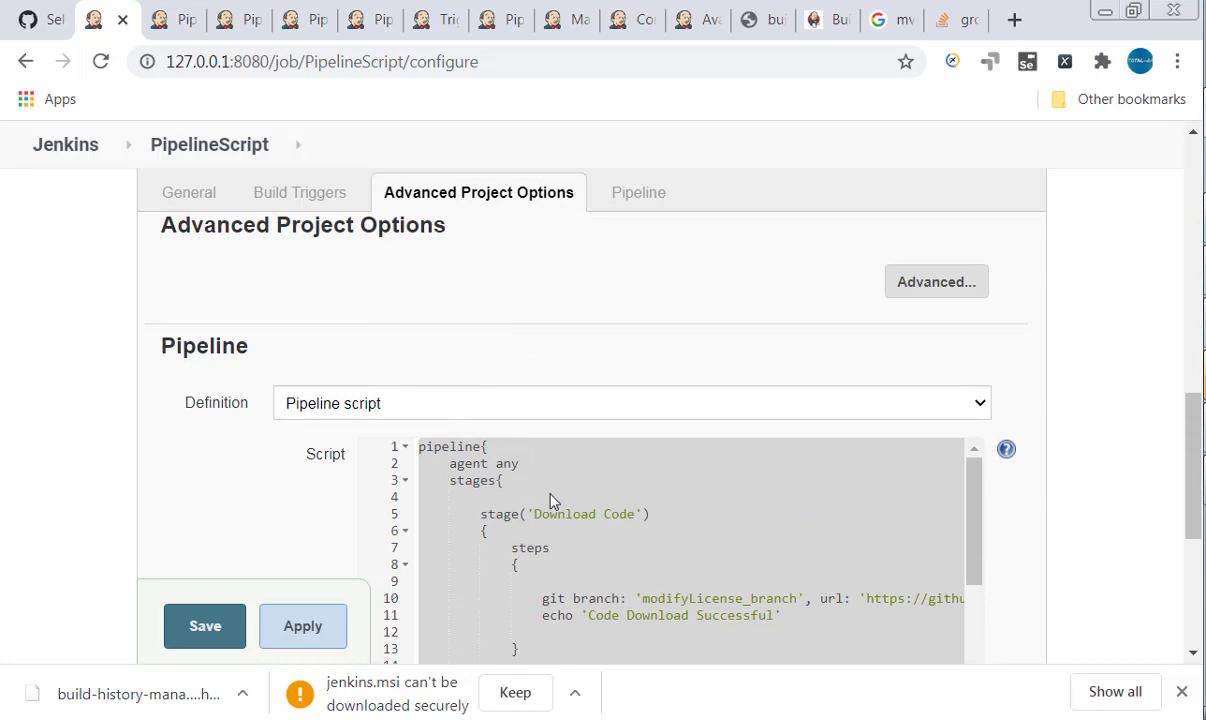
click(553, 412)
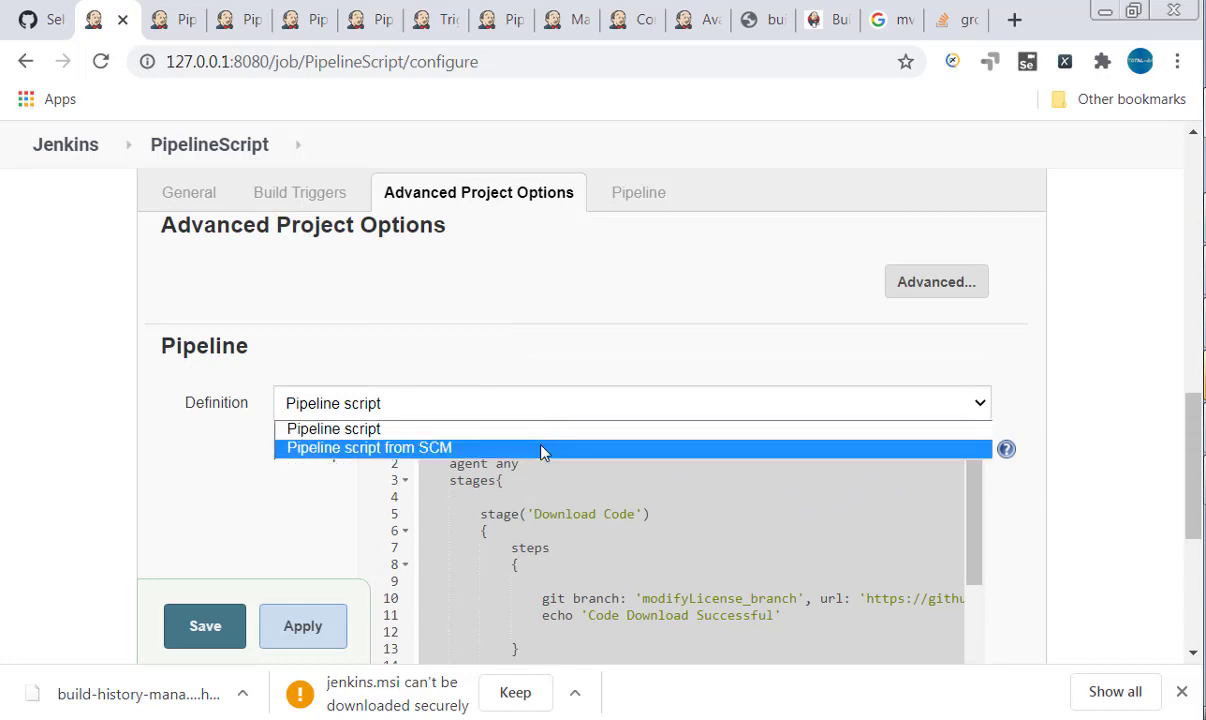
key(ctrl+plus)
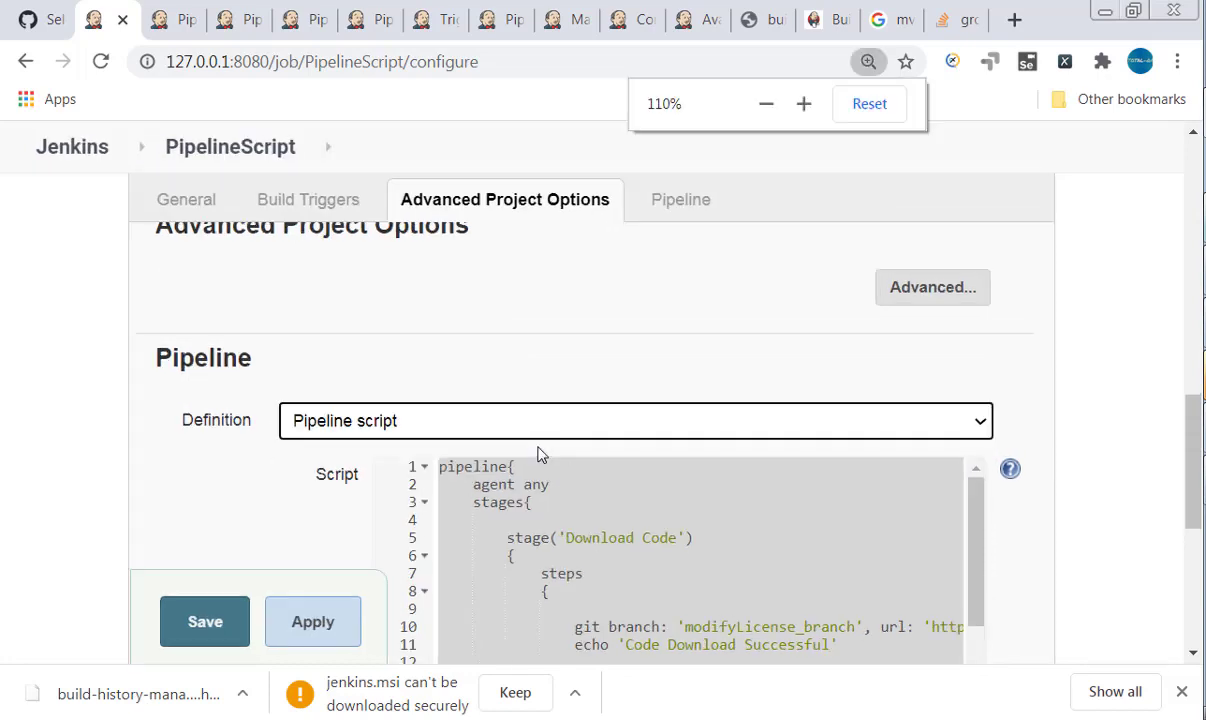
click(603, 430)
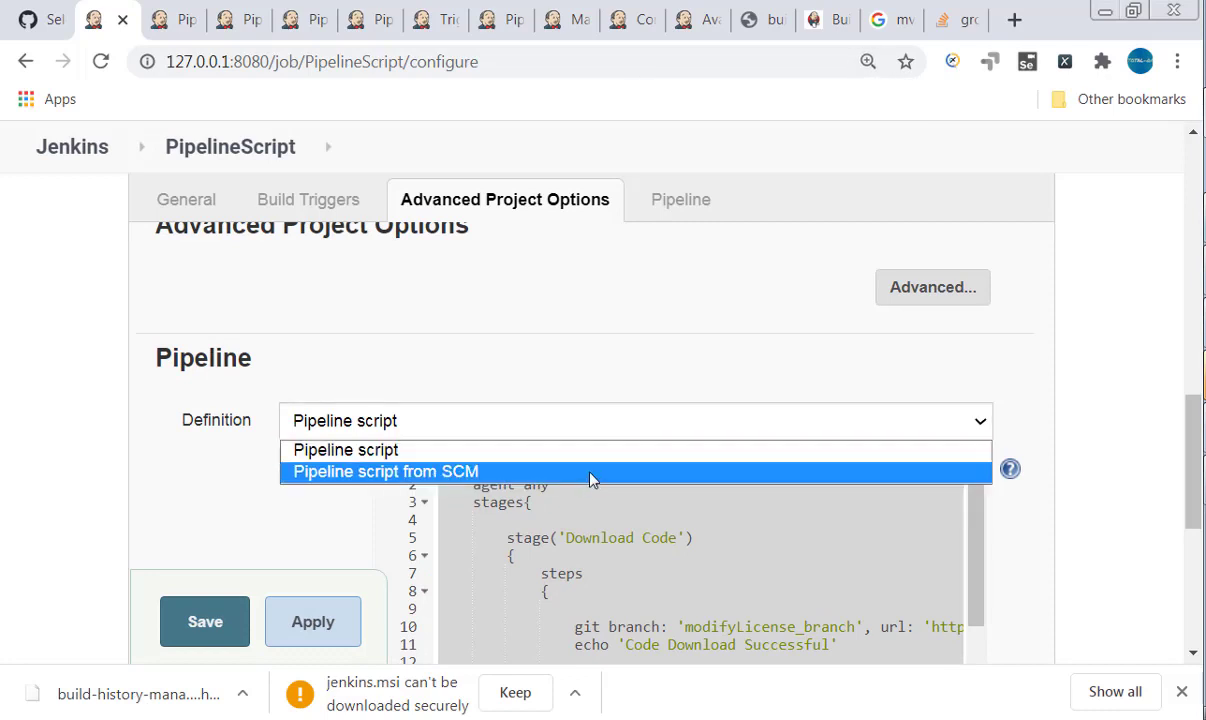
click(589, 472)
Select Git as the pipeline's SCM and bring its Repository URL setting into view
scroll(589, 475, down, 1)
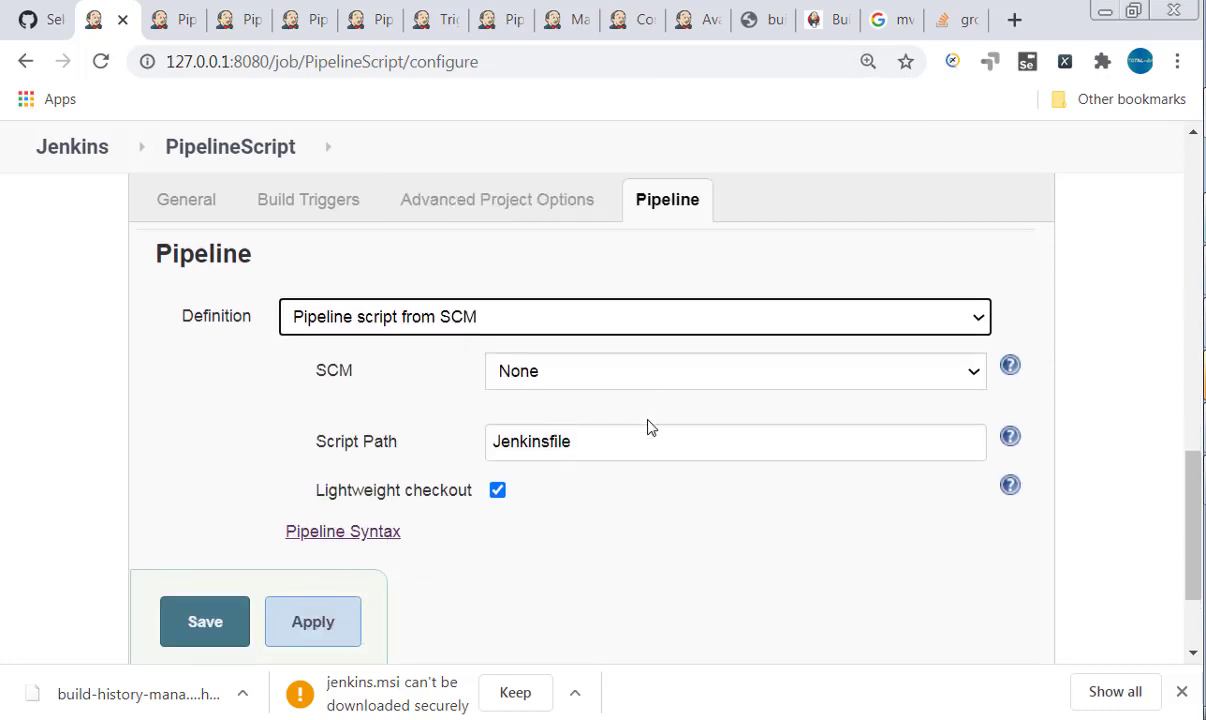
click(619, 366)
click(566, 407)
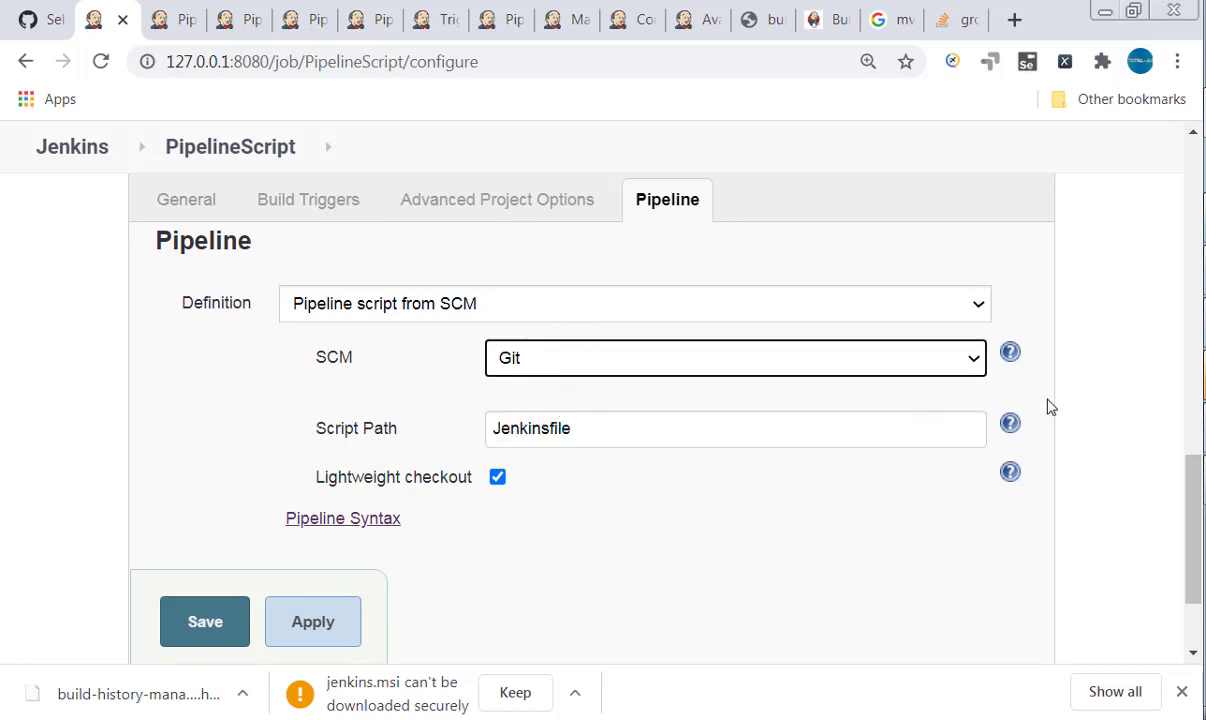
drag(797, 651, 1199, 287)
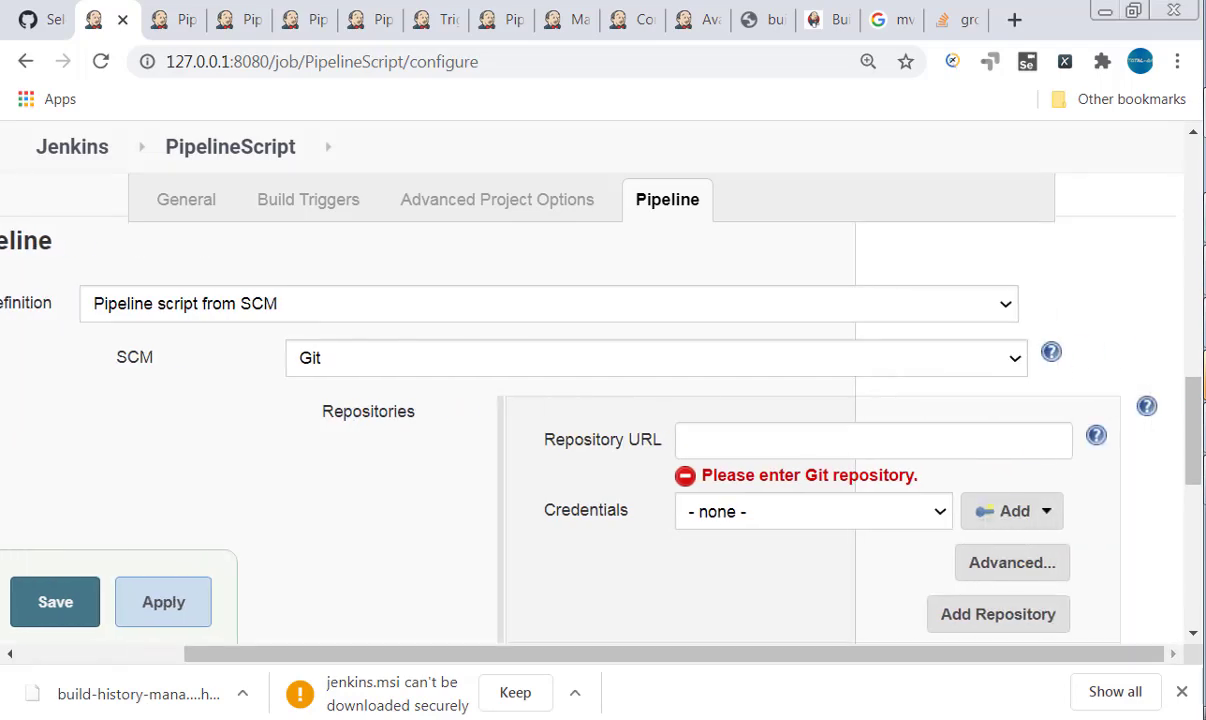
Copy SeleniumProjectFwk's HTTPS clone URL from GitHub into the Jenkins Repository URL, and close all browser tabs after the PipelineScript configuration
click(40, 19)
scroll(511, 358, up, 3)
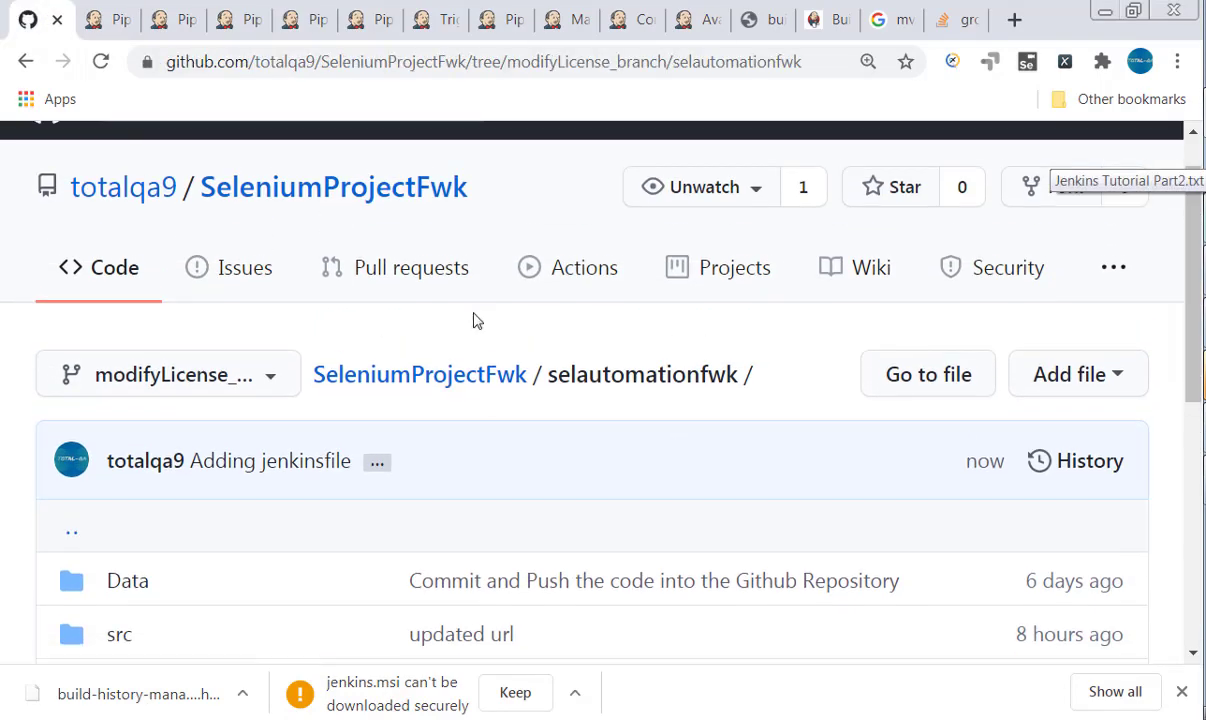
click(357, 199)
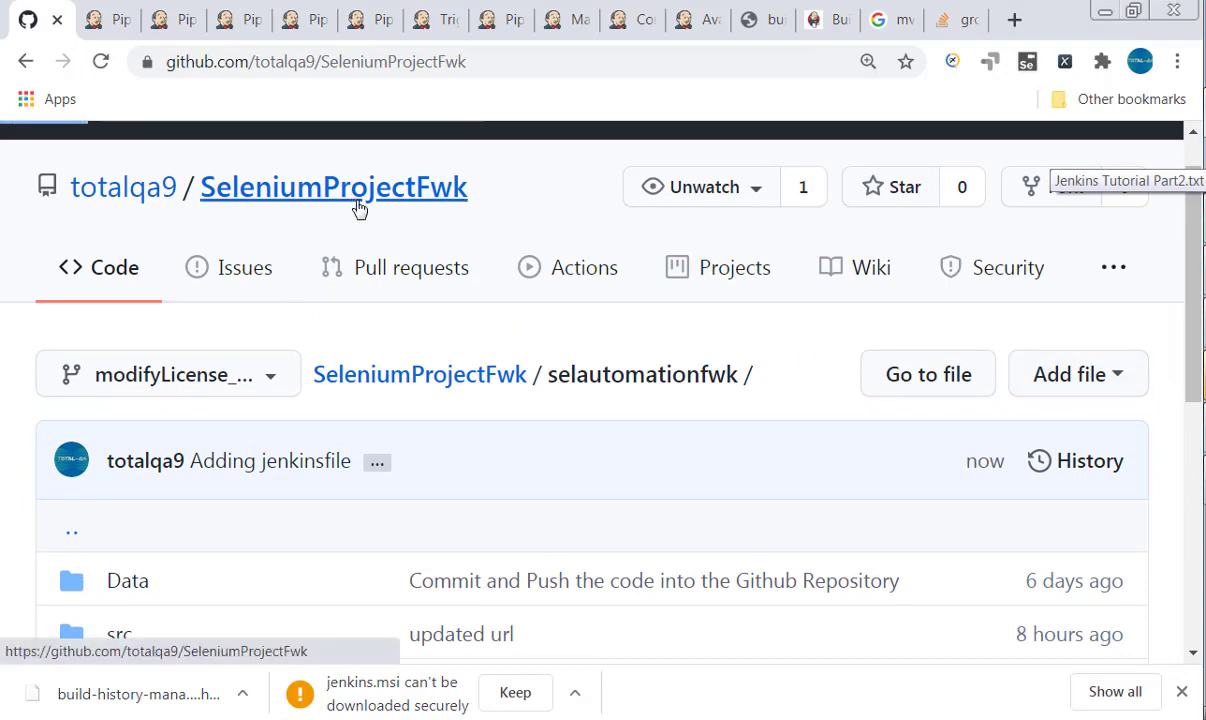
scroll(1050, 472, down, 2)
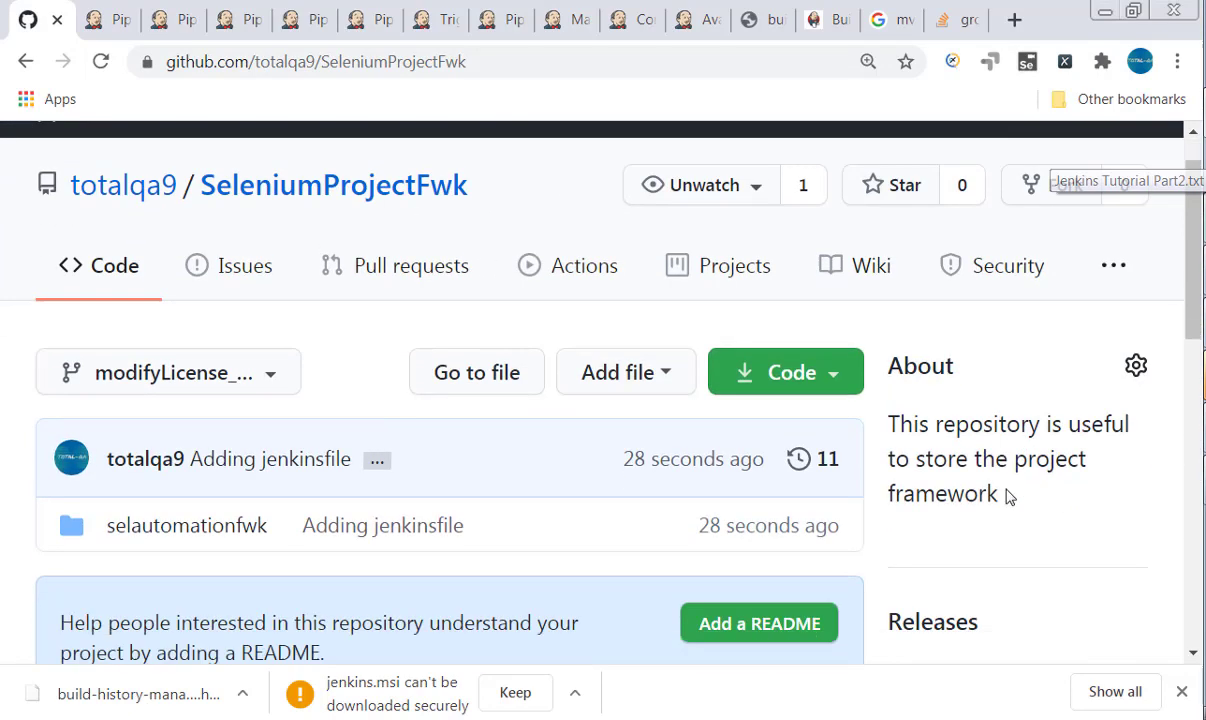
click(790, 320)
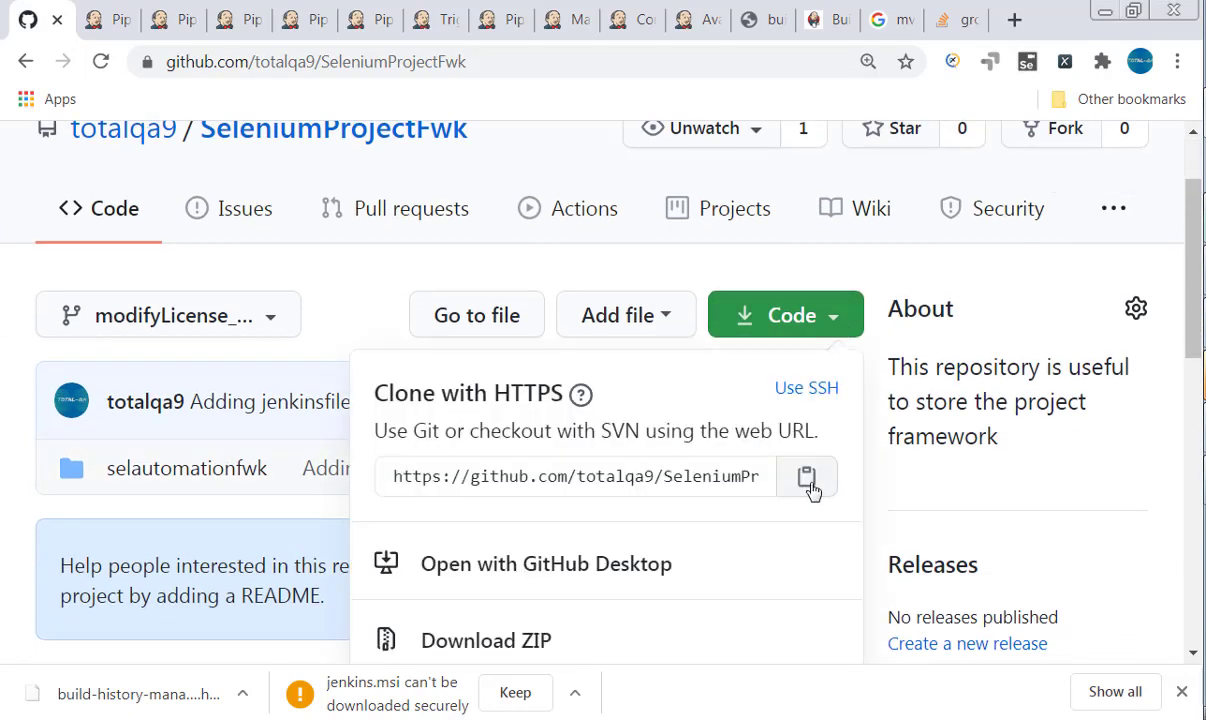
click(108, 19)
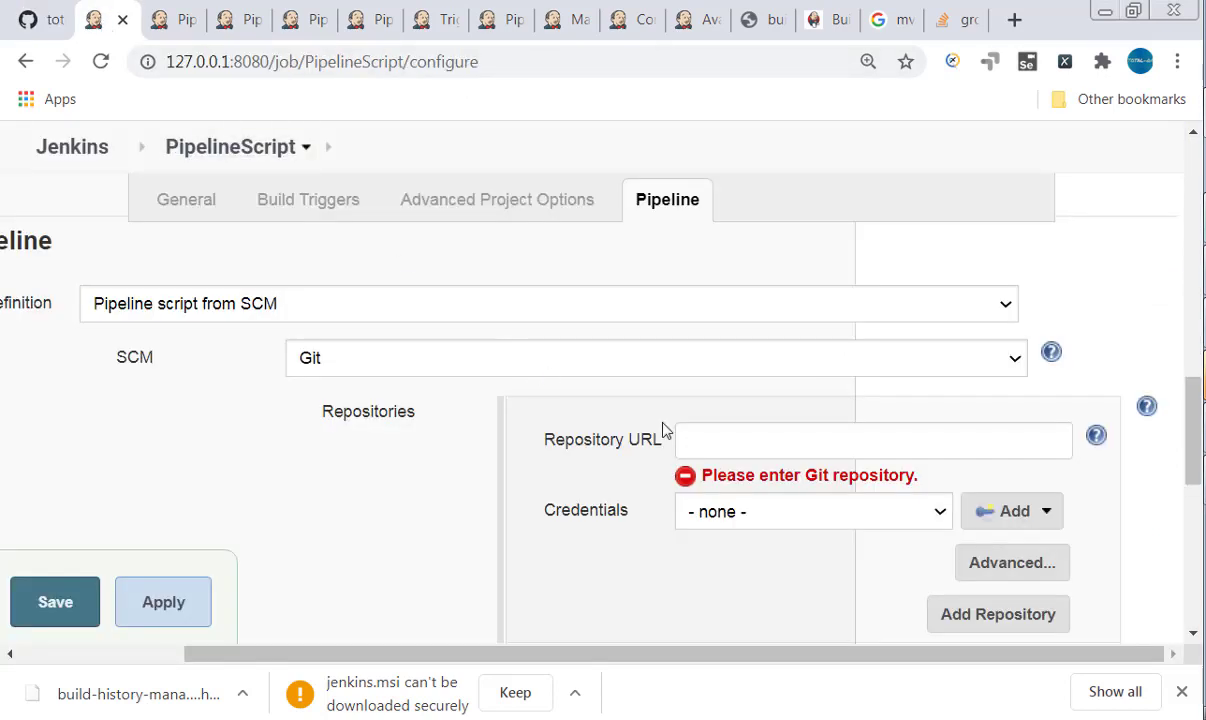
click(770, 447)
key(ctrl+v)
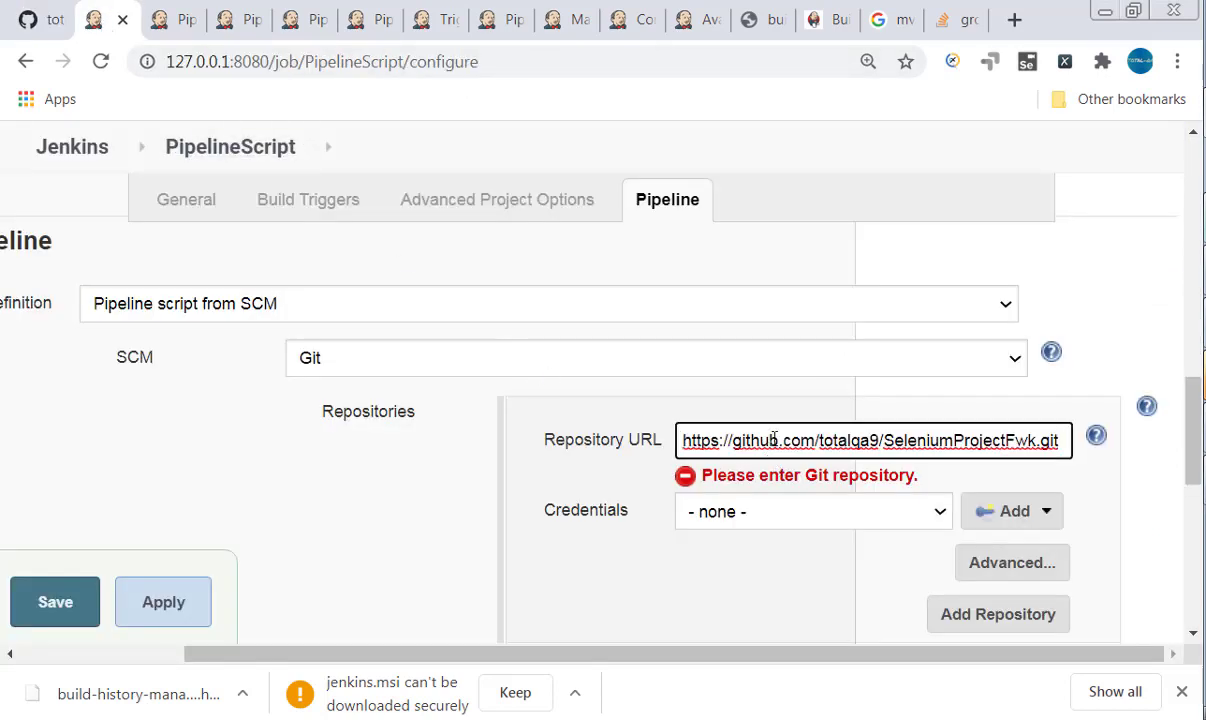
right_click(96, 14)
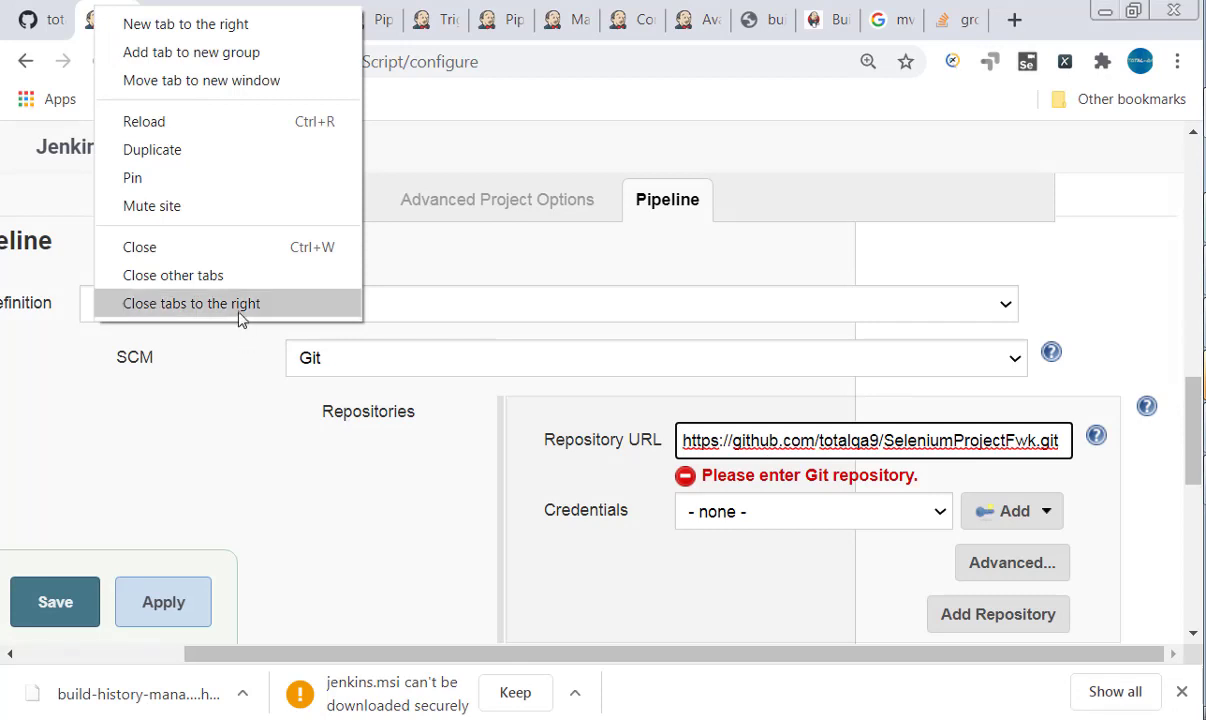
click(290, 304)
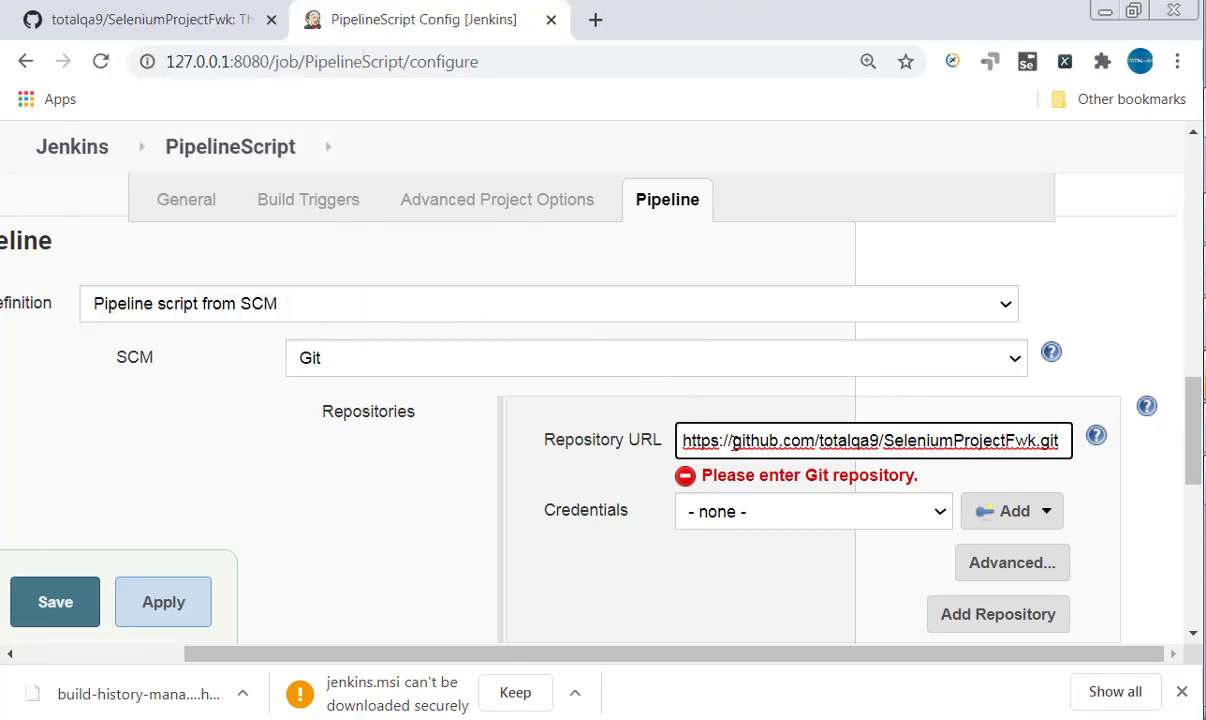
Copy the branch name modifyLicense_branch from GitHub and set the Jenkins Branch Specifier to */modifyLicense_branch
scroll(780, 518, down, 2)
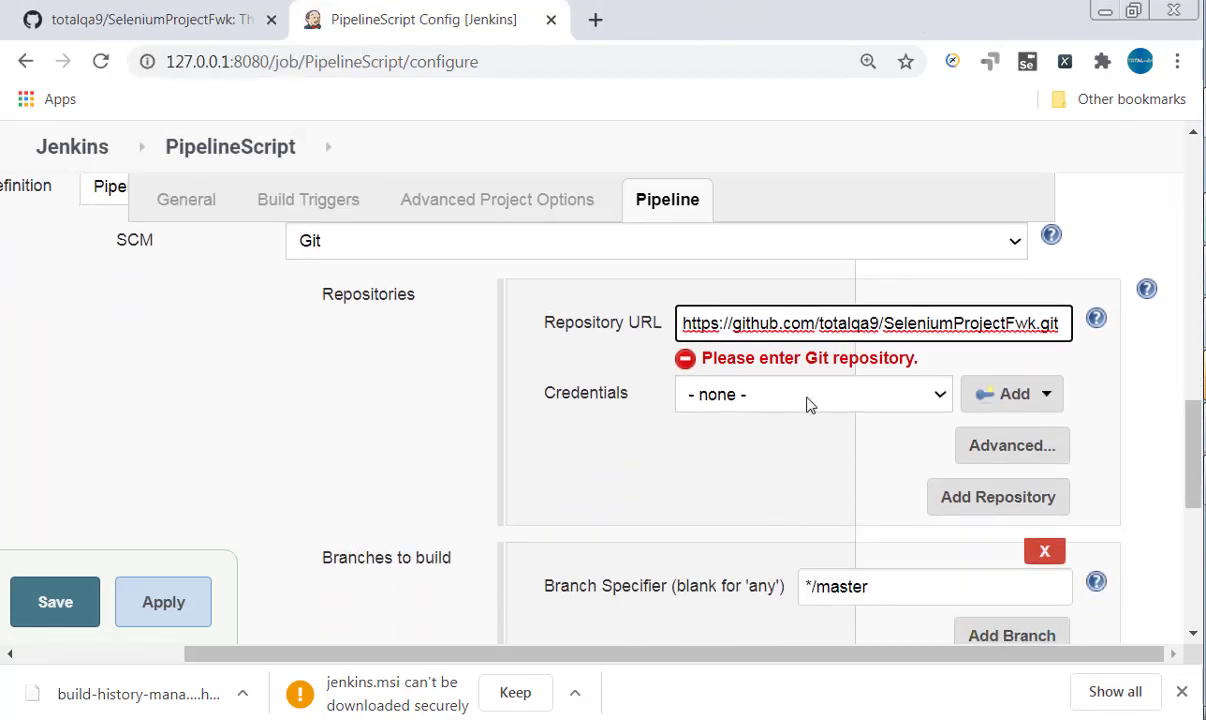
double_click(849, 584)
click(104, 24)
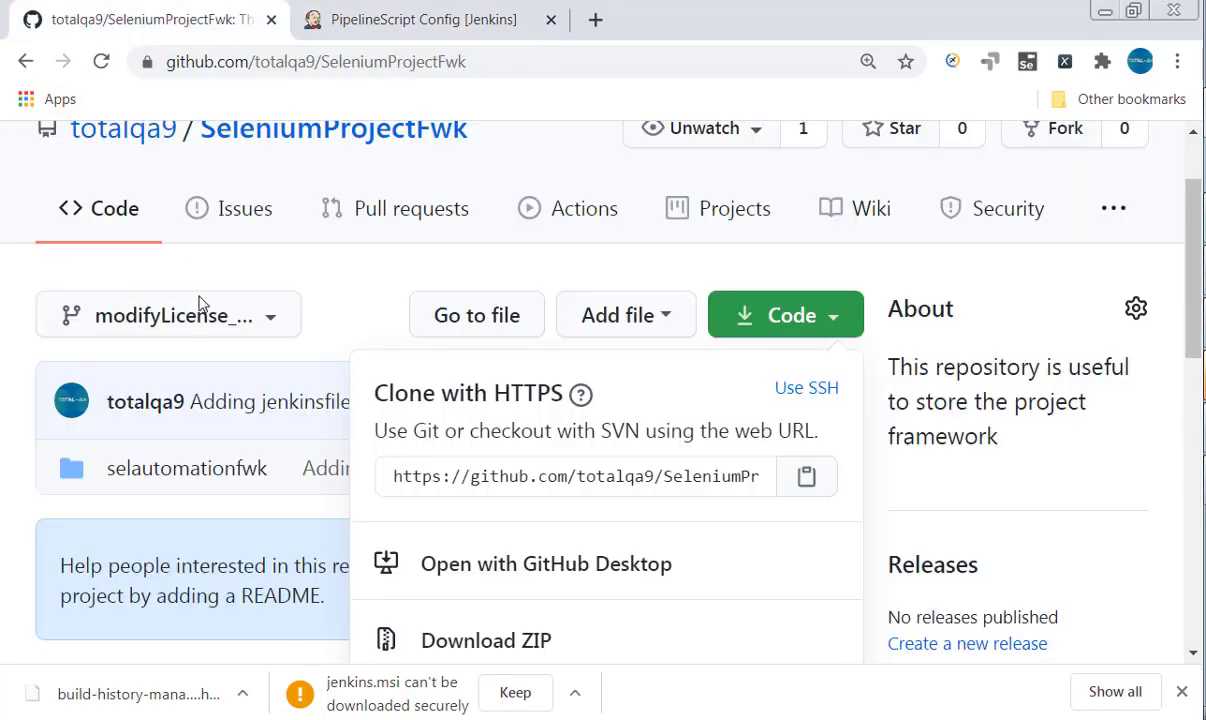
click(200, 330)
click(208, 326)
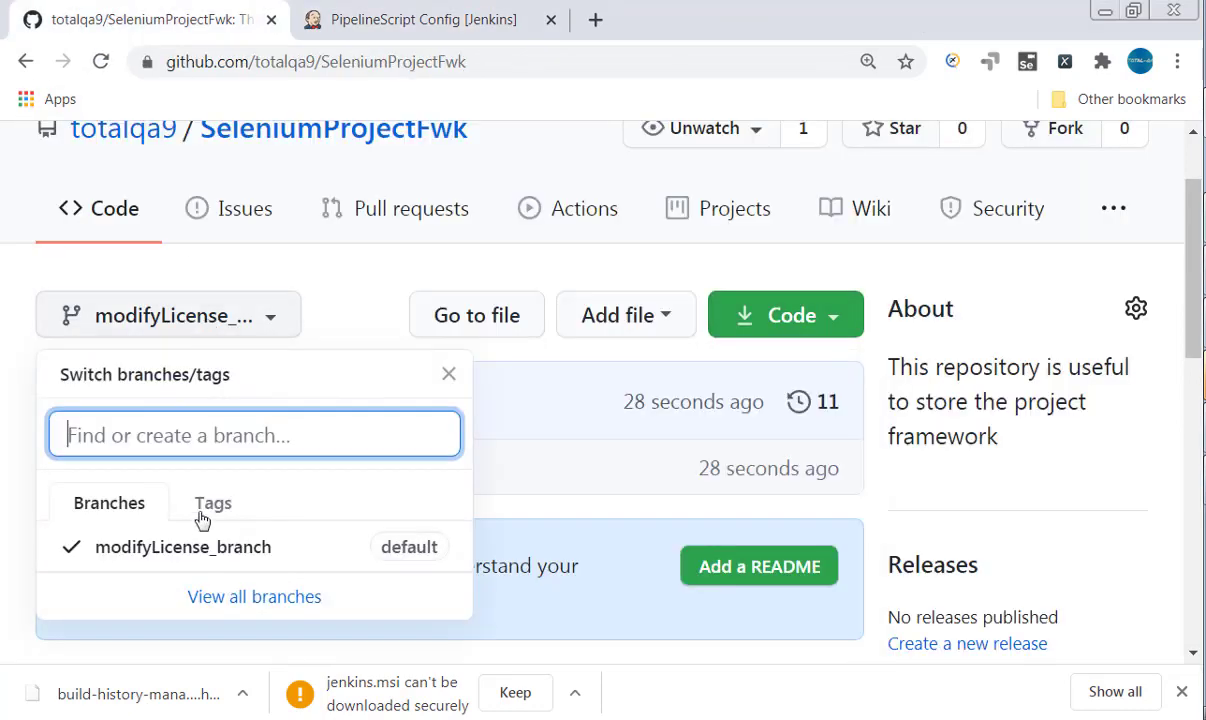
click(187, 552)
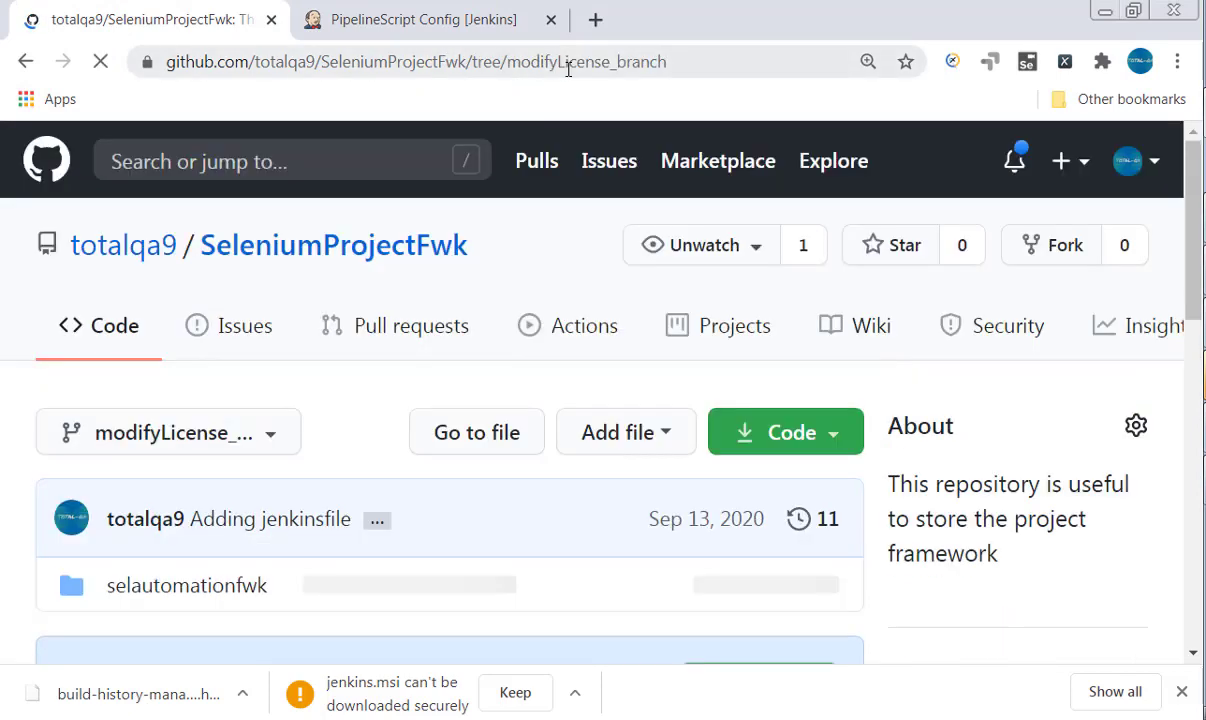
double_click(566, 61)
click(404, 22)
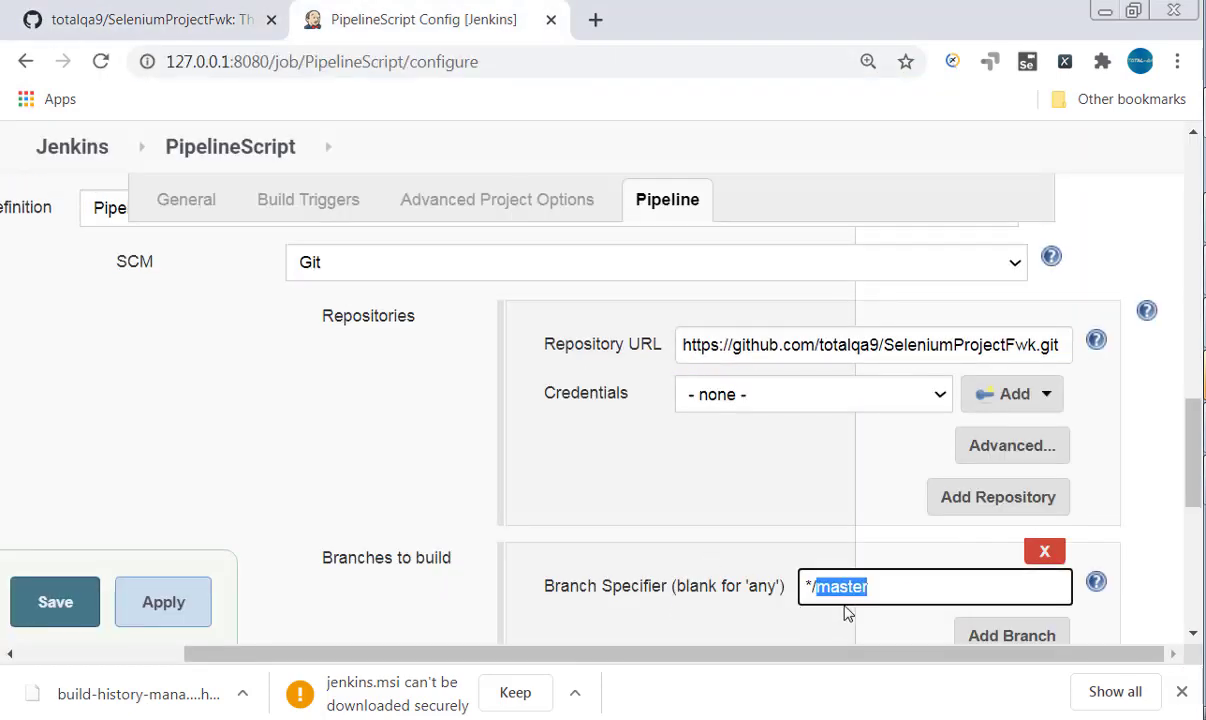
key(ctrl+v)
click(316, 480)
Apply and save the PipelineScript job configuration
scroll(349, 499, down, 3)
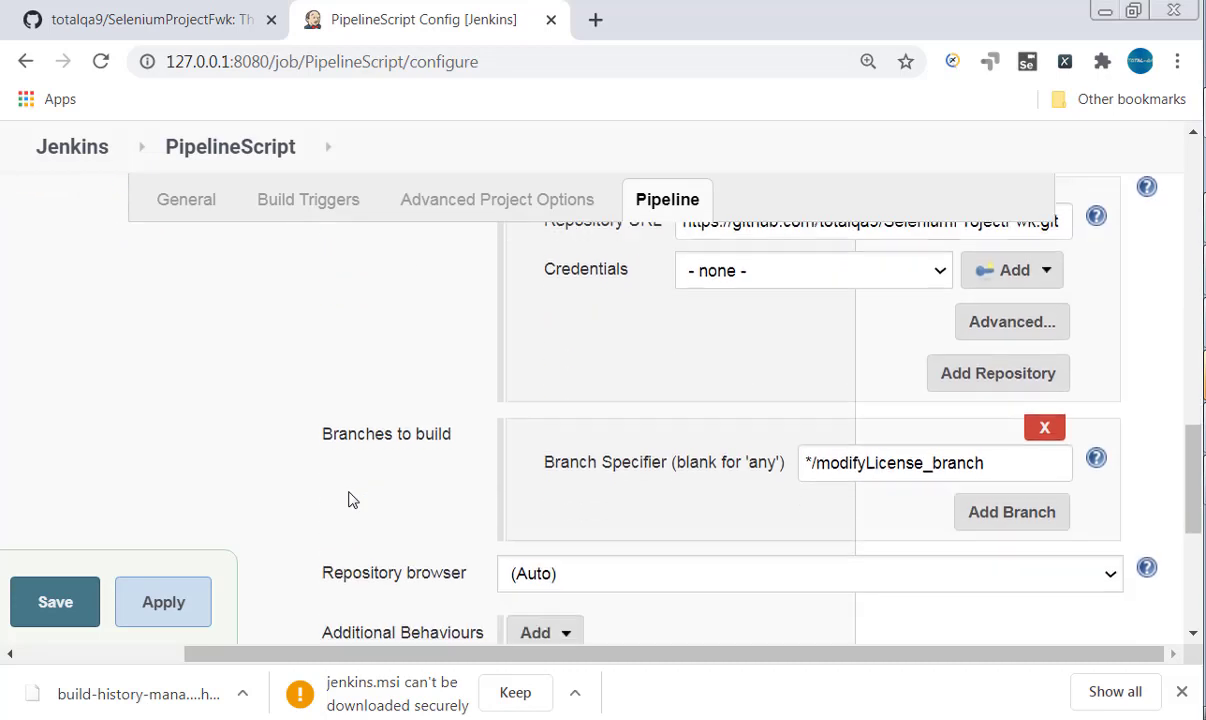
click(170, 614)
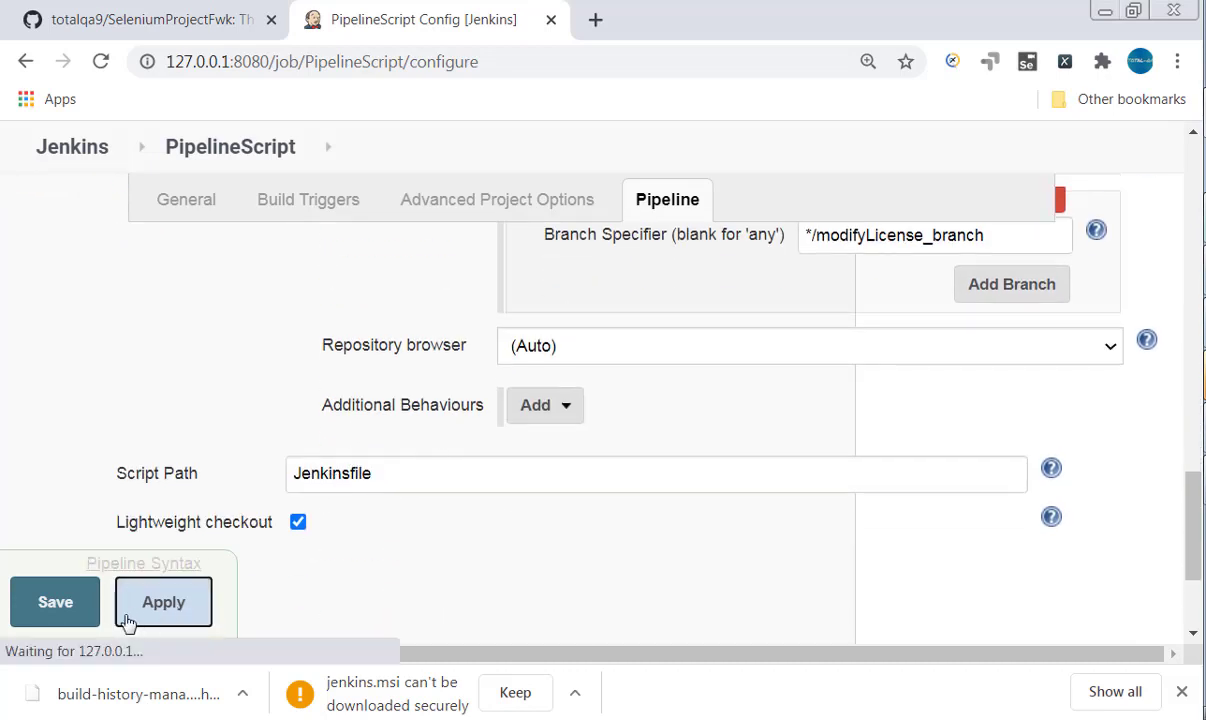
click(80, 612)
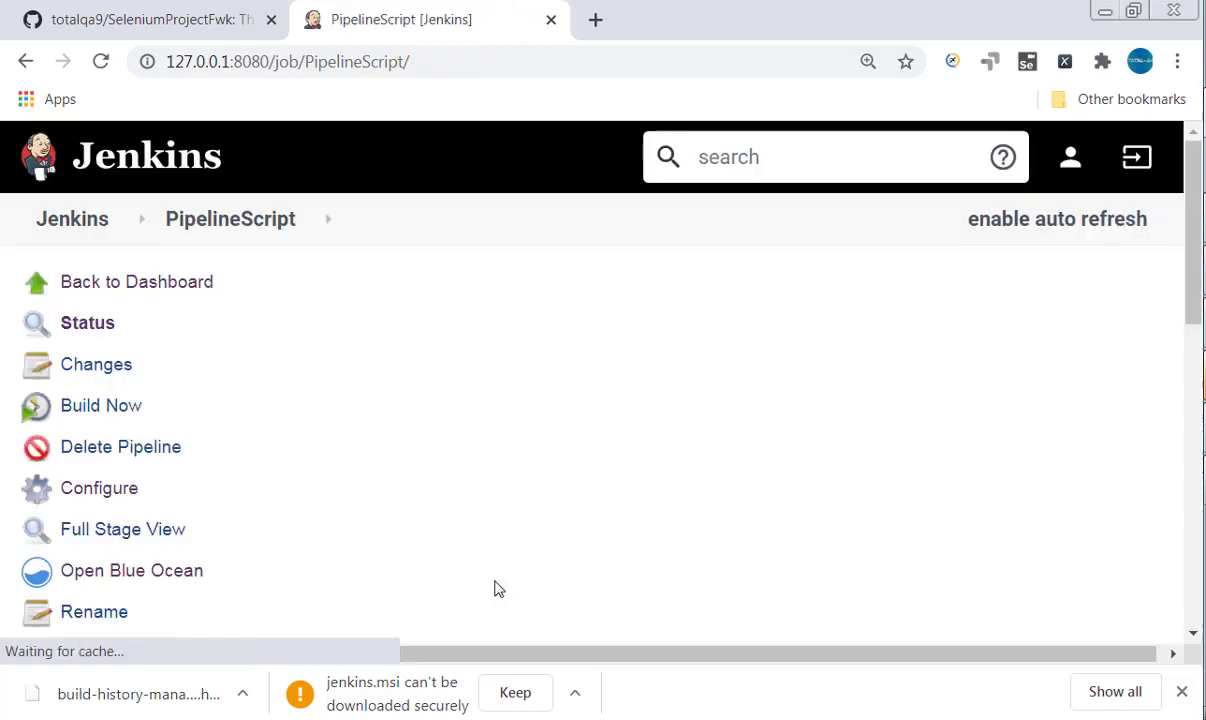
Reopen the PipelineScript configuration, check its Git SCM, branch and script path settings, and save it again
click(124, 489)
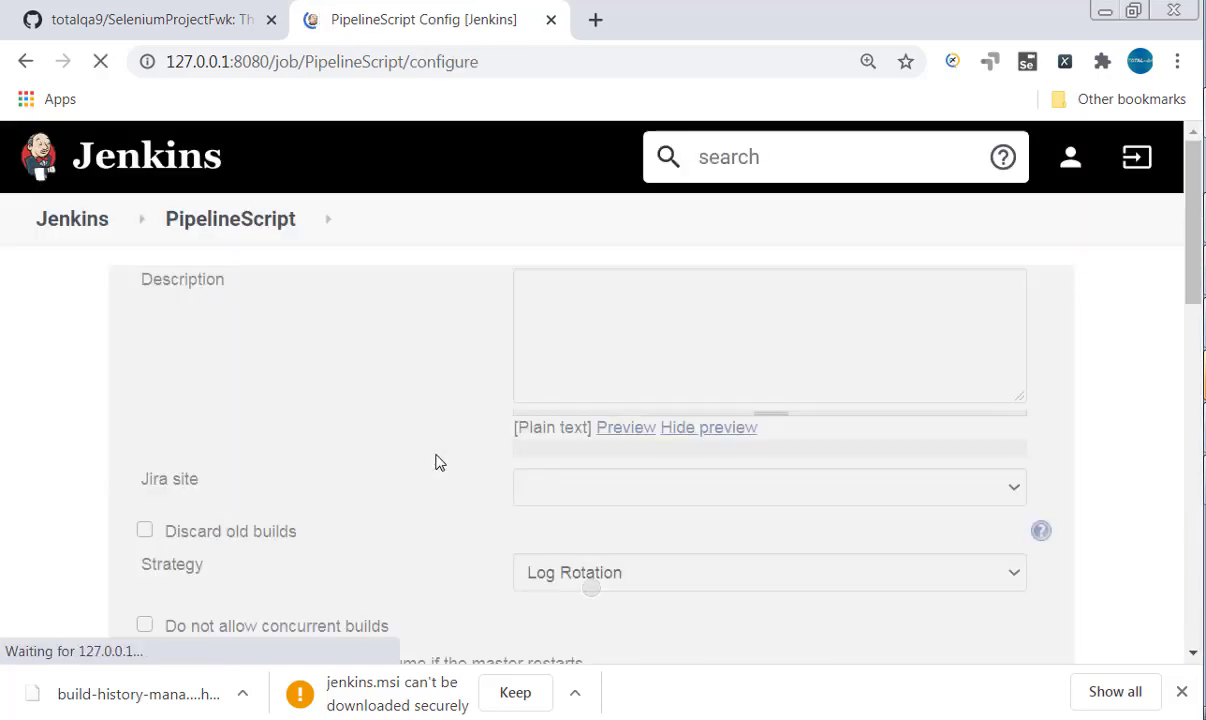
scroll(437, 462, down, 15)
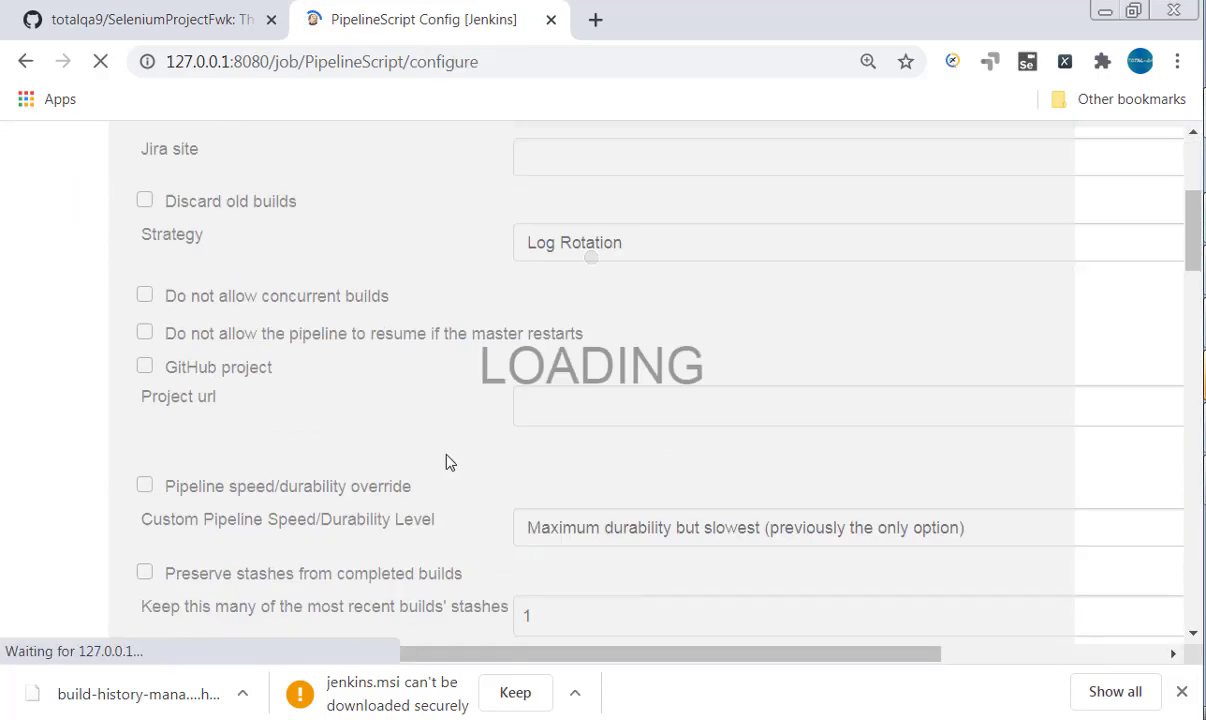
scroll(439, 463, down, 4)
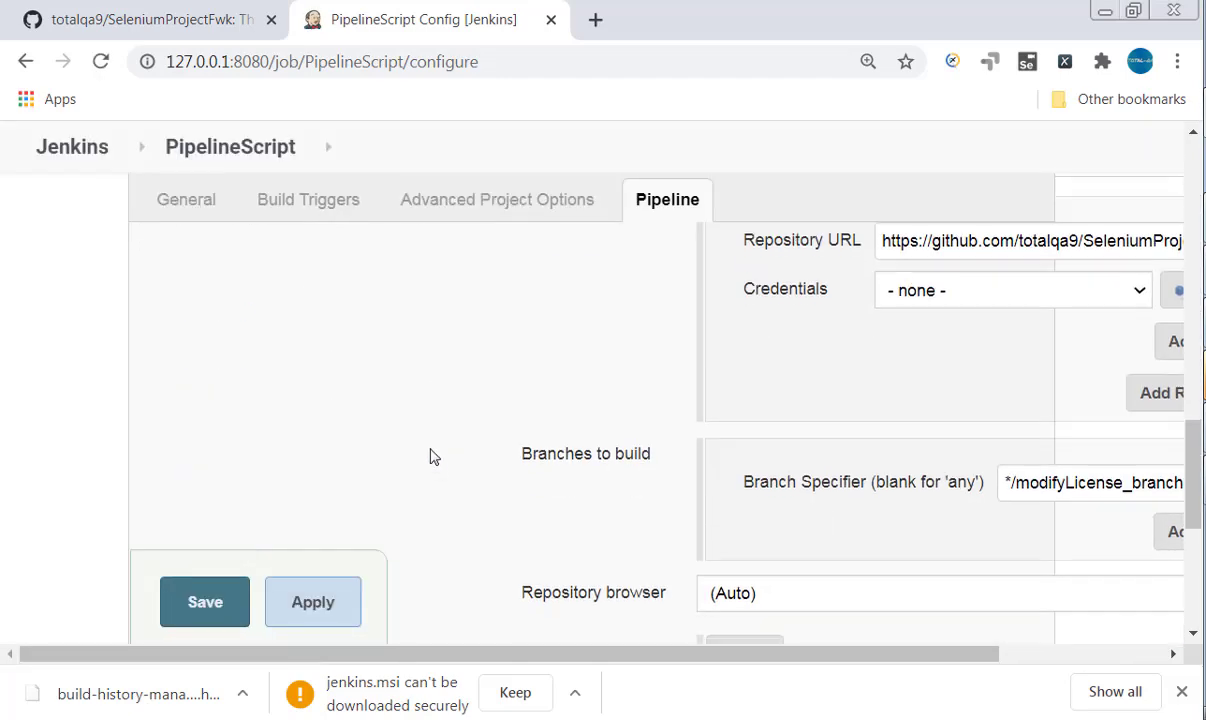
scroll(429, 457, up, 2)
scroll(423, 456, down, 4)
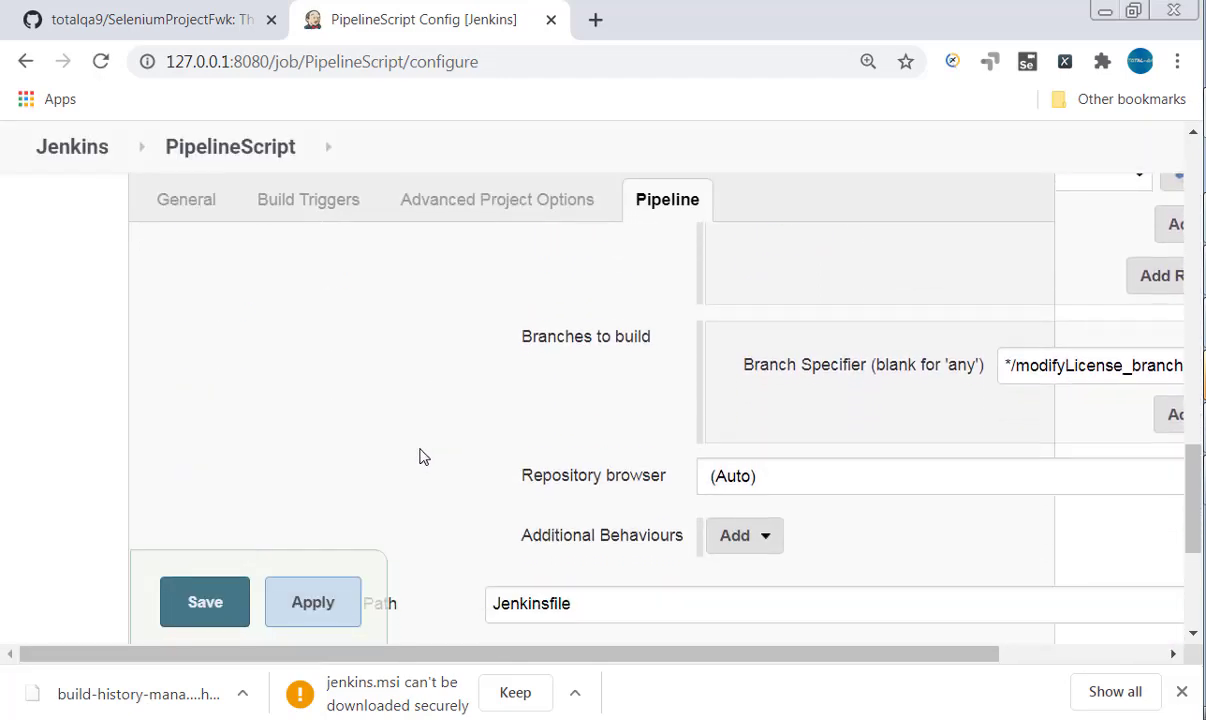
click(232, 602)
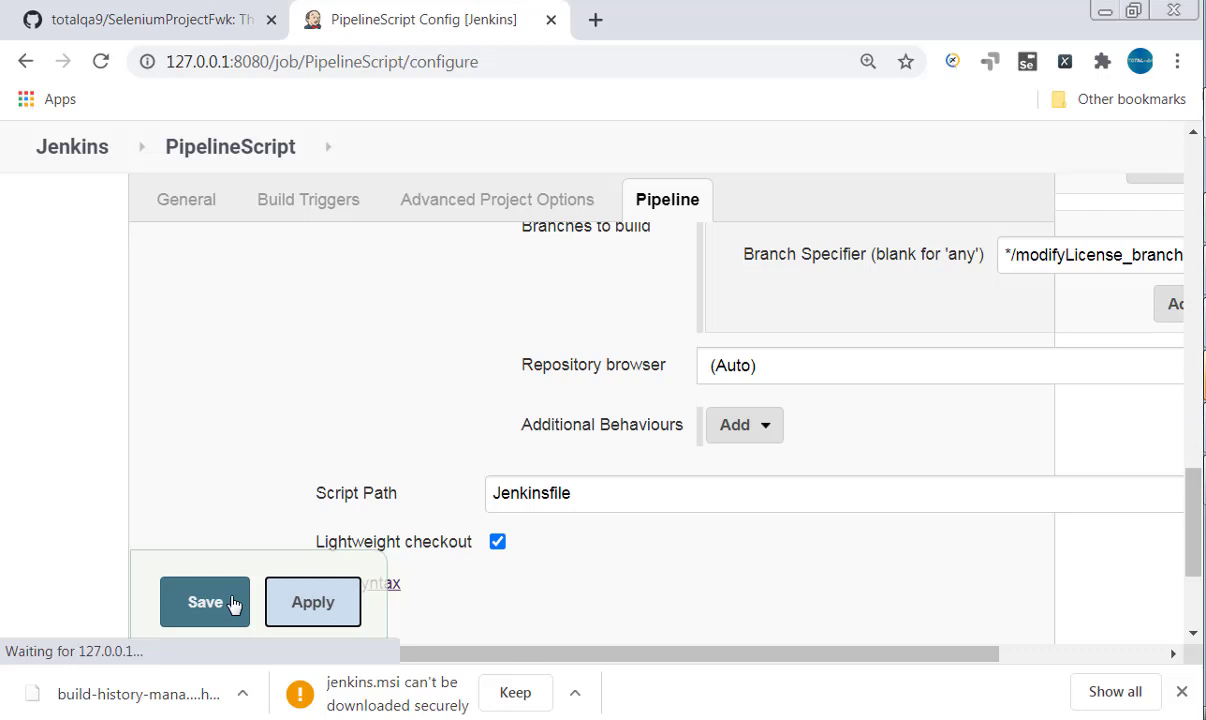
Run a new build of PipelineScript and open that build from the build history
click(100, 405)
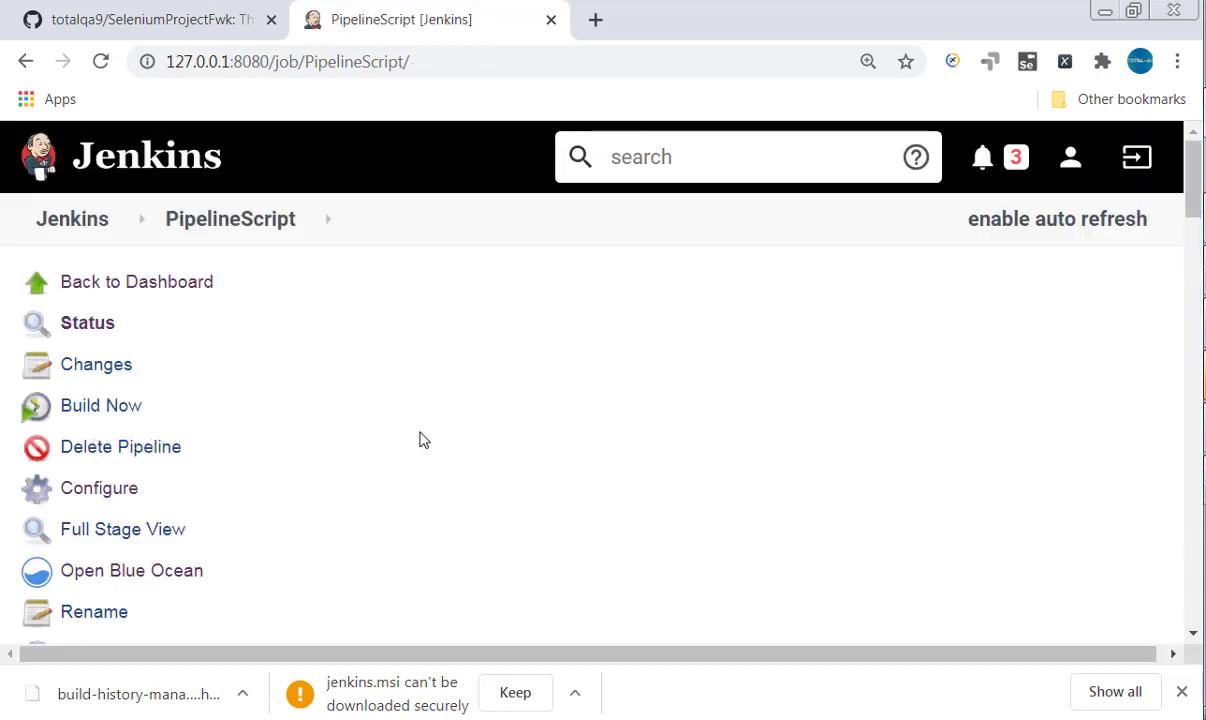
scroll(390, 447, down, 1)
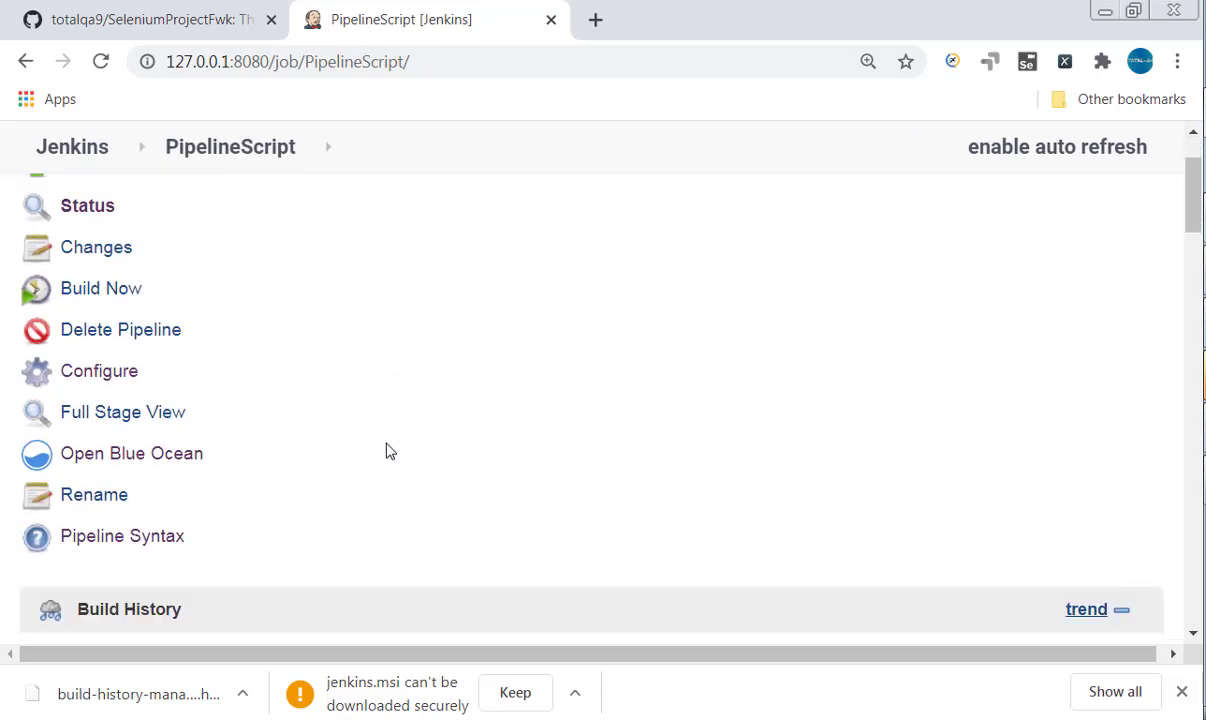
scroll(390, 451, down, 4)
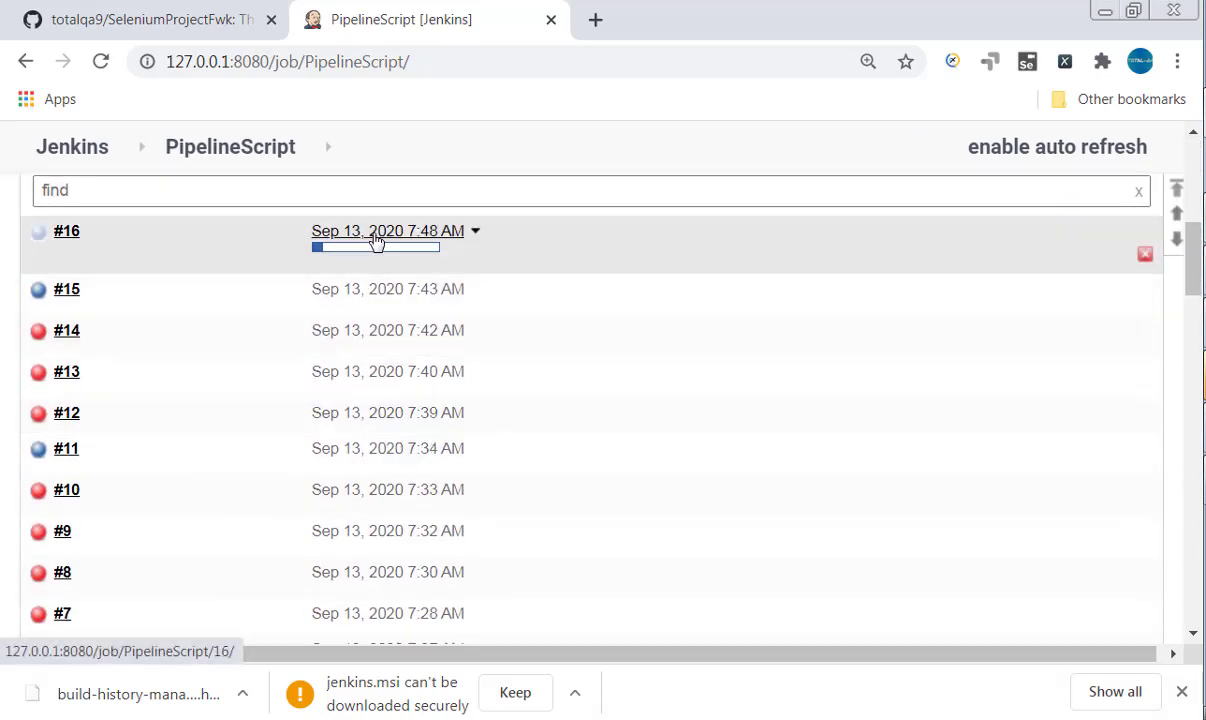
click(376, 242)
scroll(484, 390, down, 4)
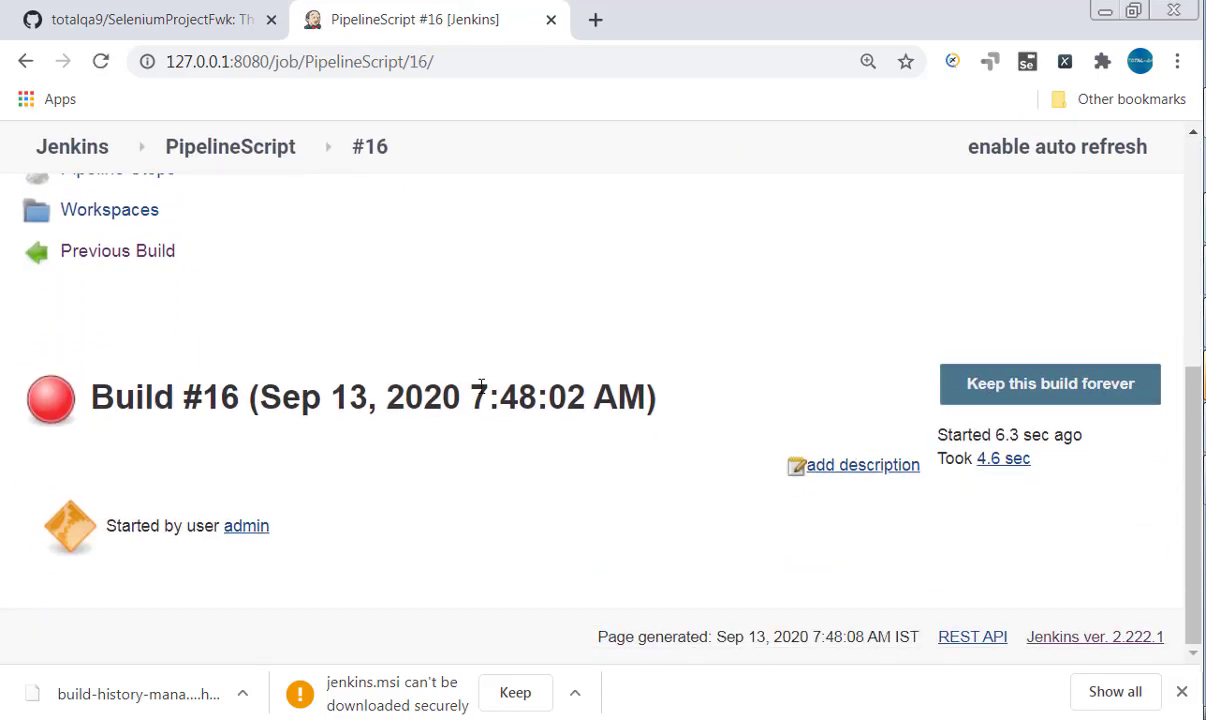
Open the new build's console output and examine its log for the build outcome
scroll(476, 466, up, 3)
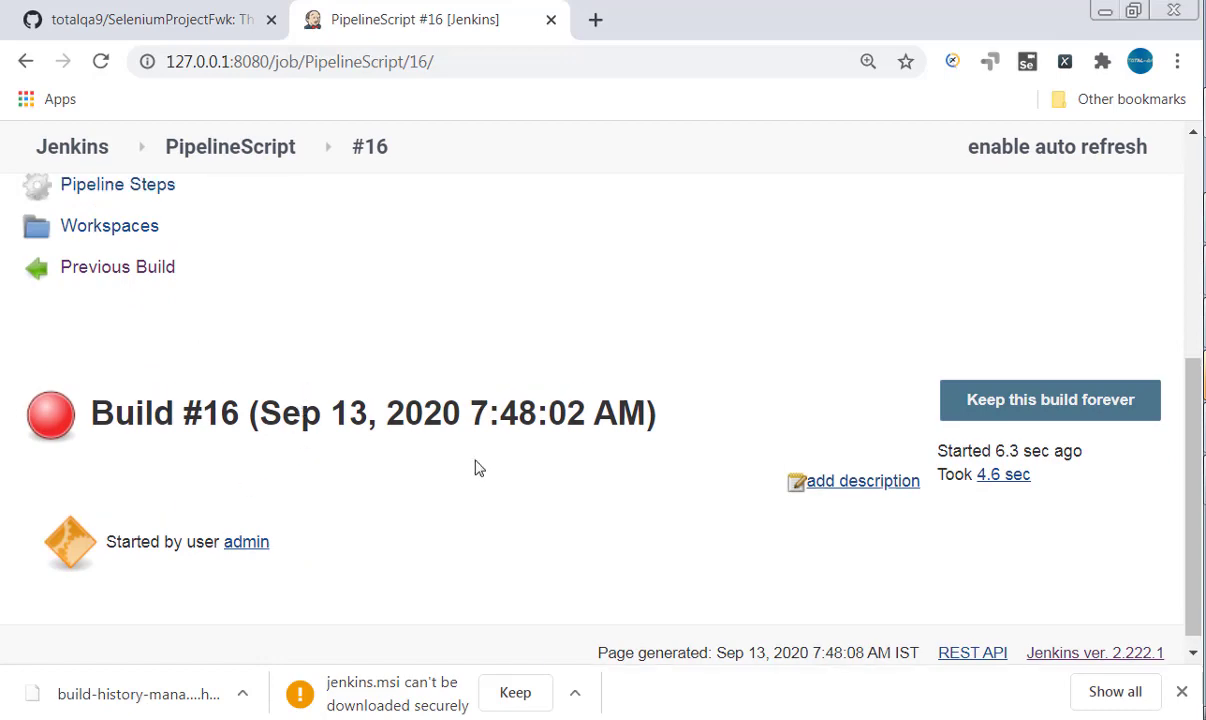
click(169, 338)
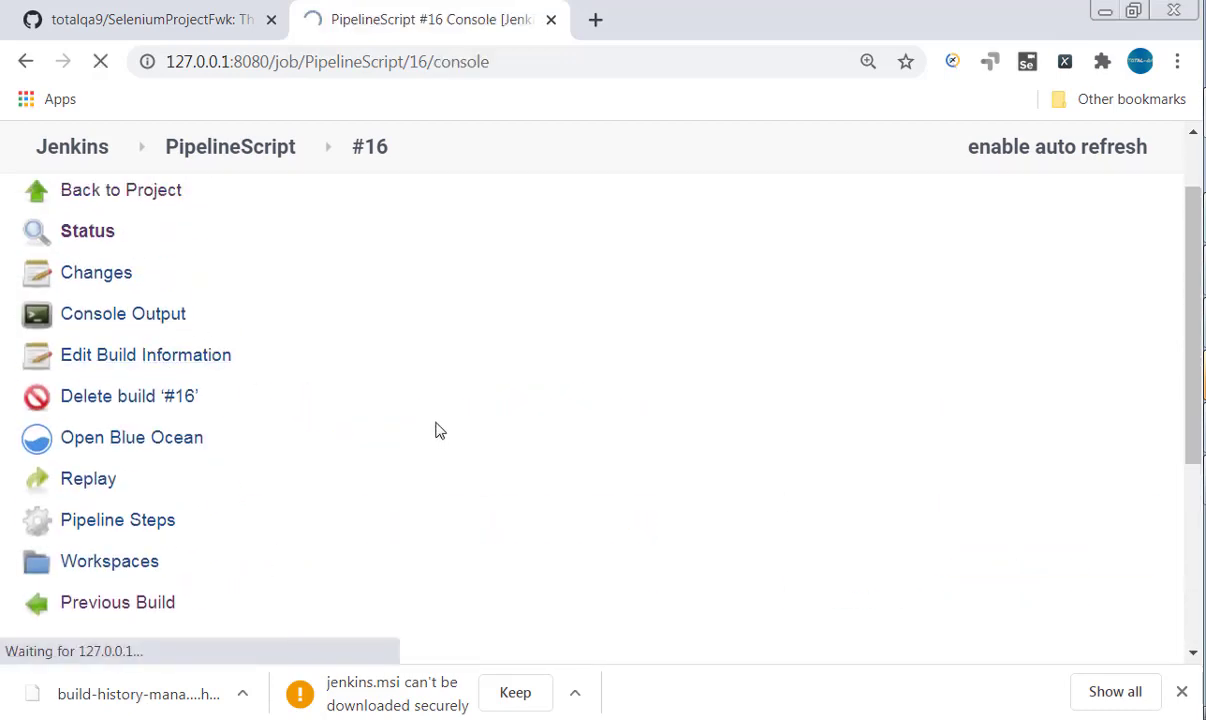
scroll(433, 428, down, 4)
scroll(434, 430, down, 2)
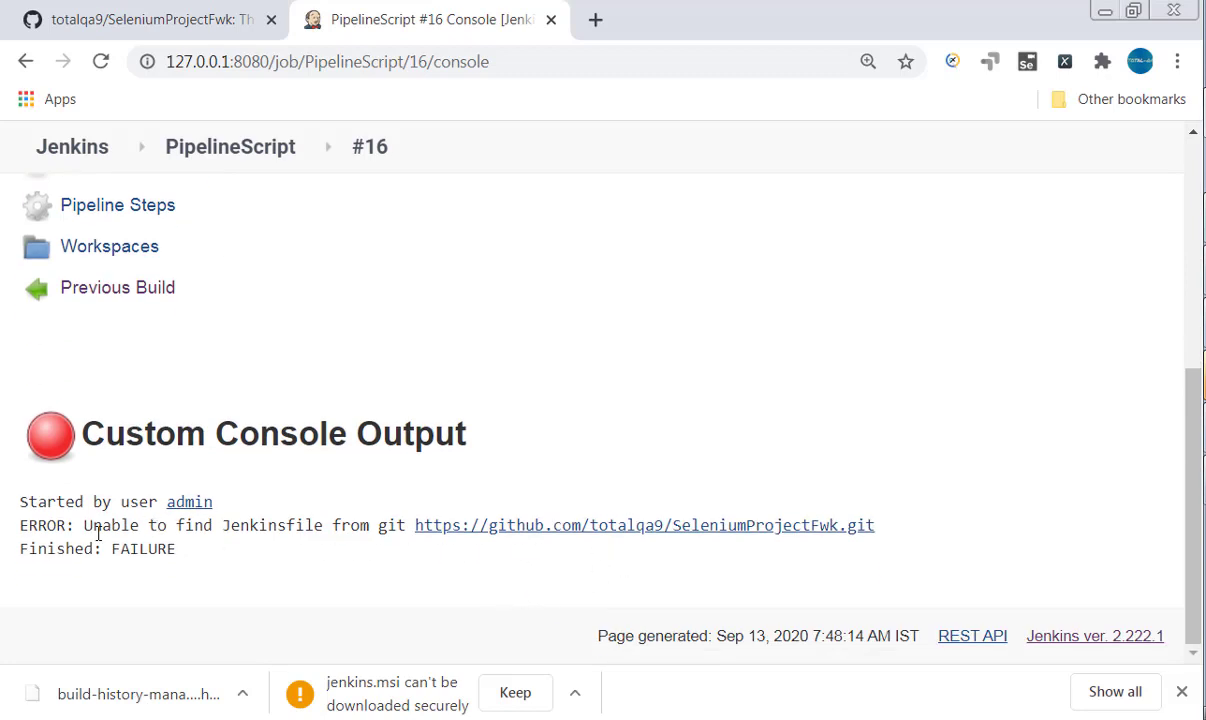
scroll(658, 561, up, 1)
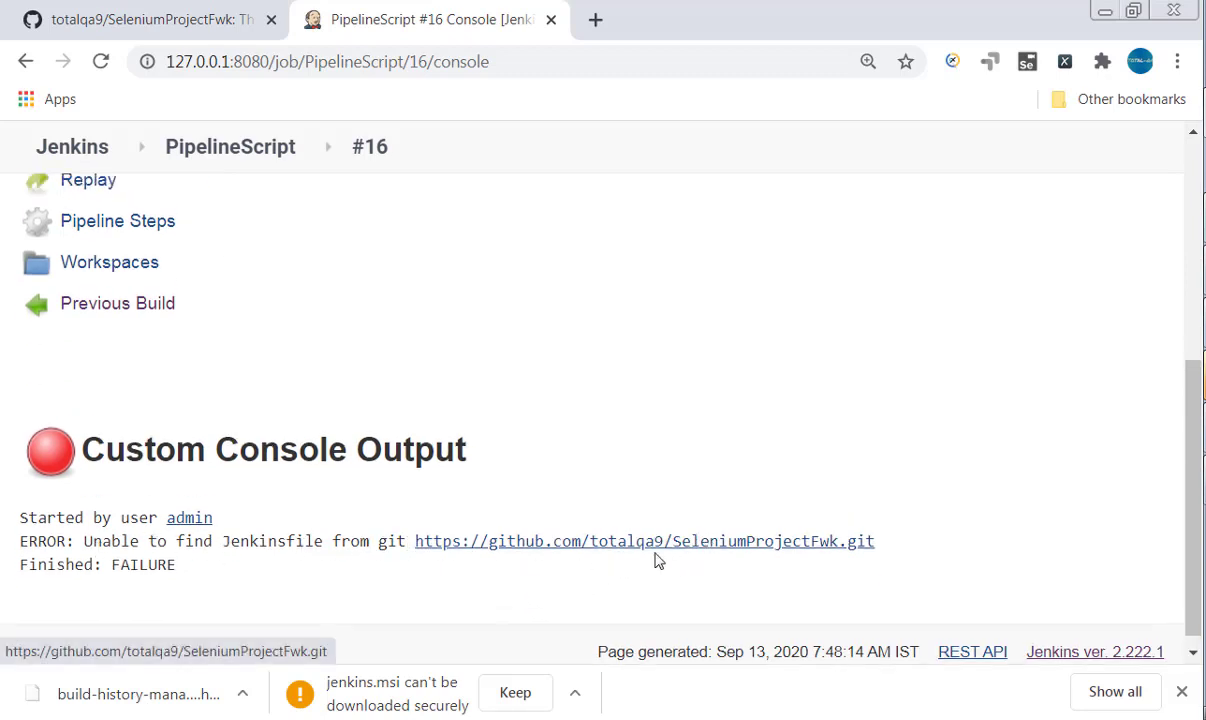
scroll(658, 561, up, 5)
Reopen the PipelineScript job configuration and place the cursor at the start of its Script Path value
click(218, 222)
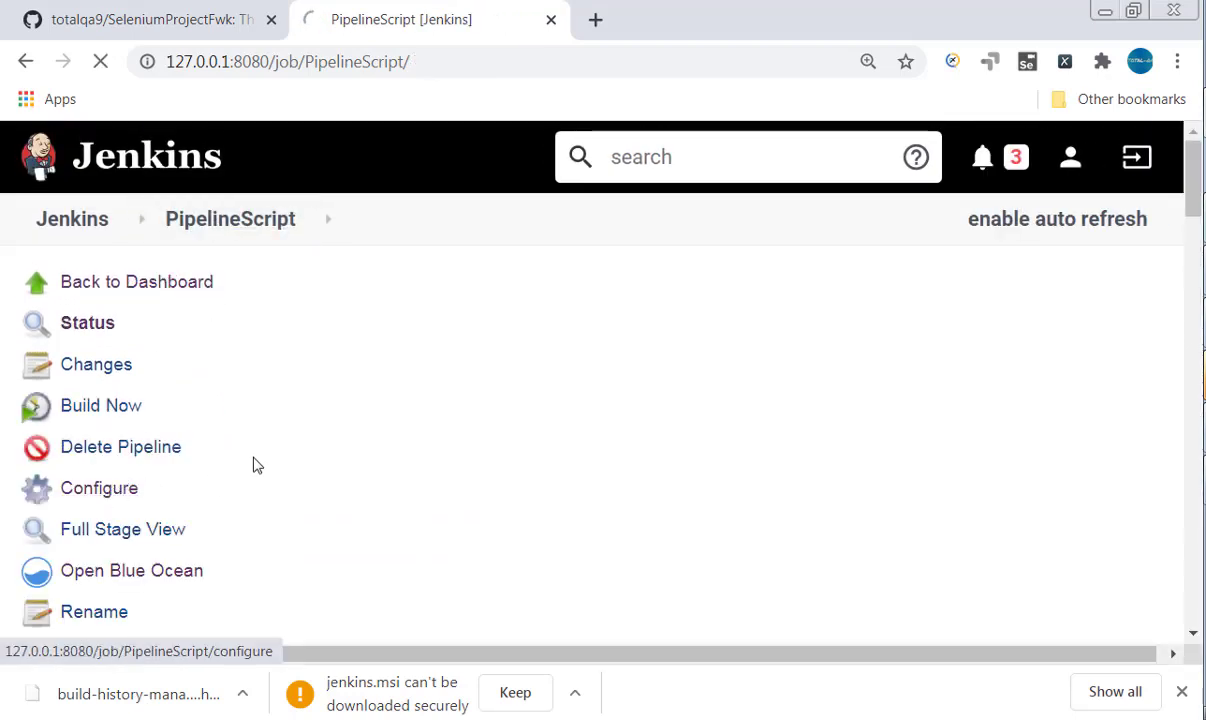
click(253, 465)
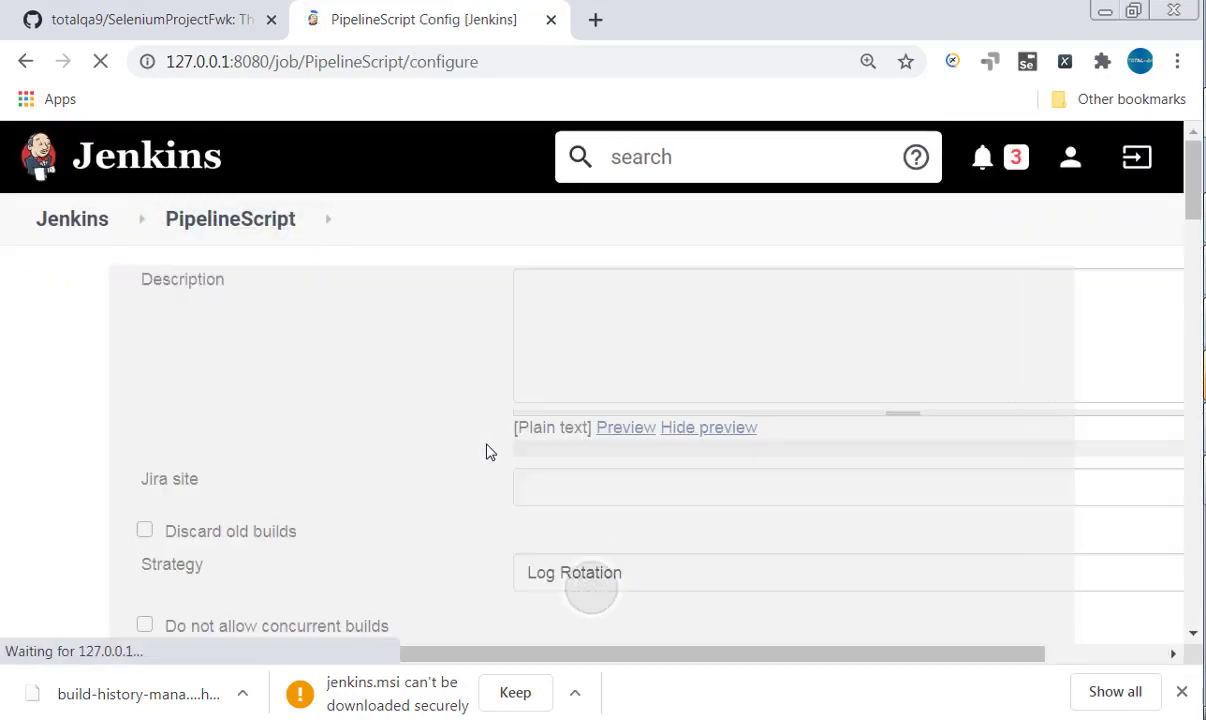
scroll(486, 452, down, 15)
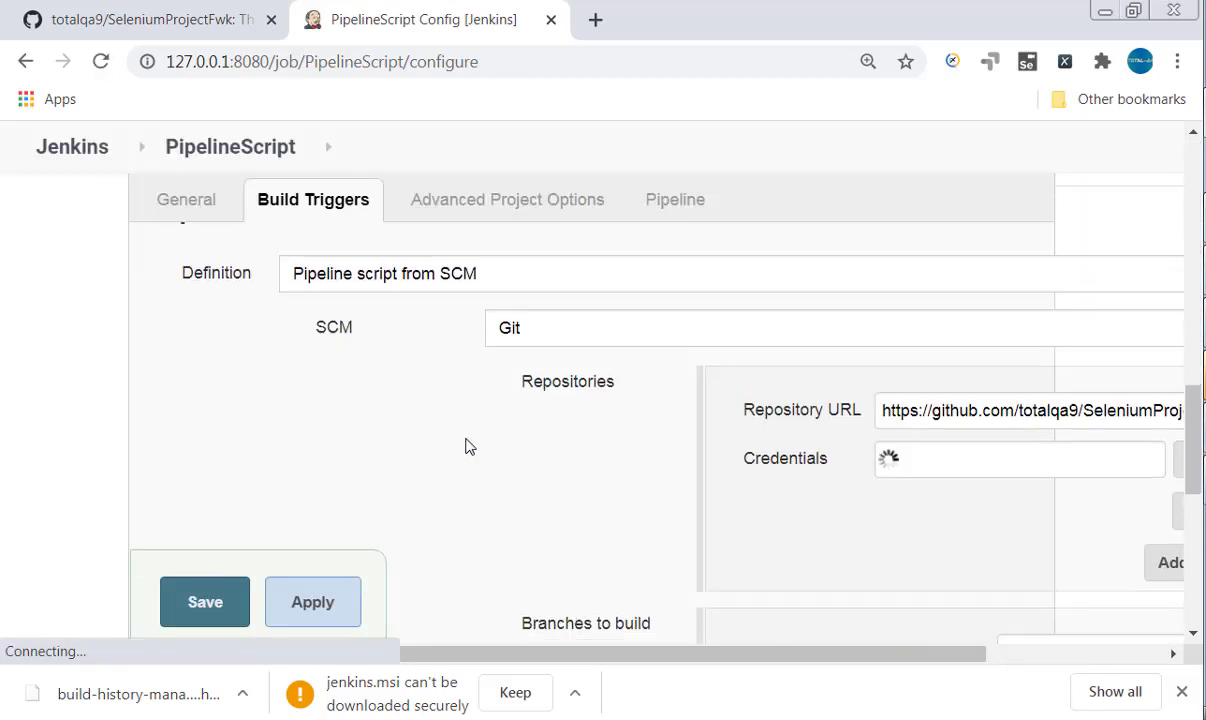
scroll(466, 447, down, 3)
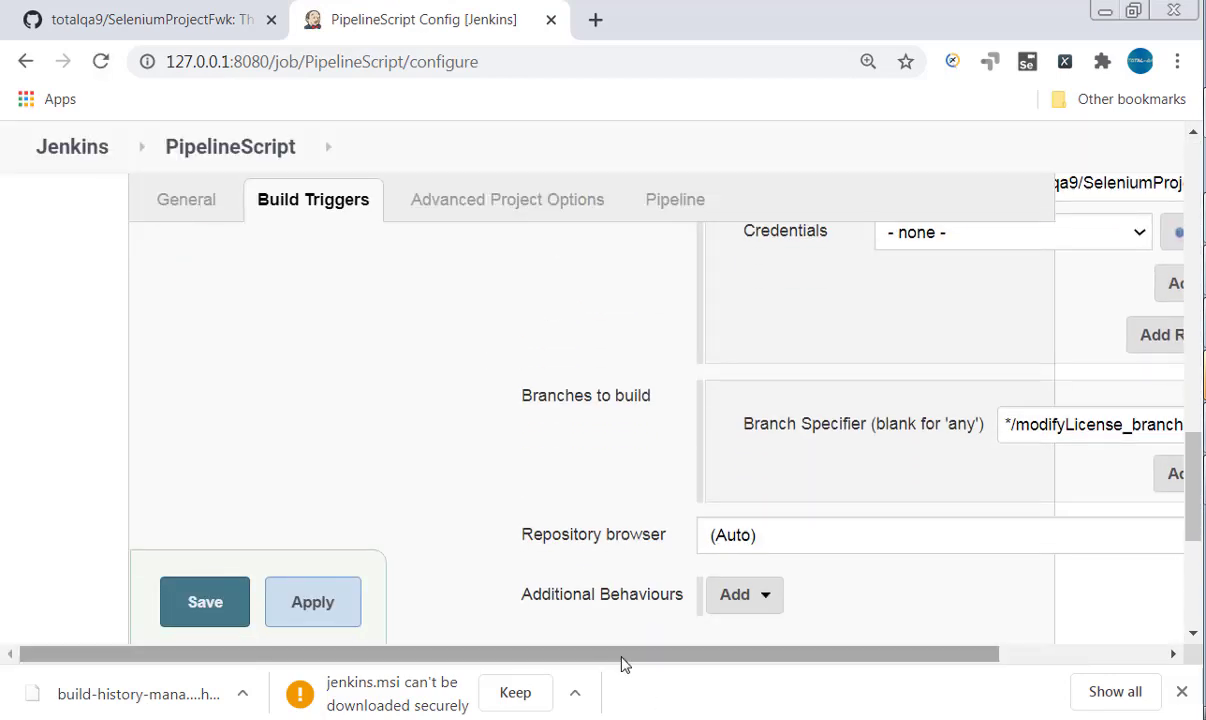
drag(660, 656, 826, 666)
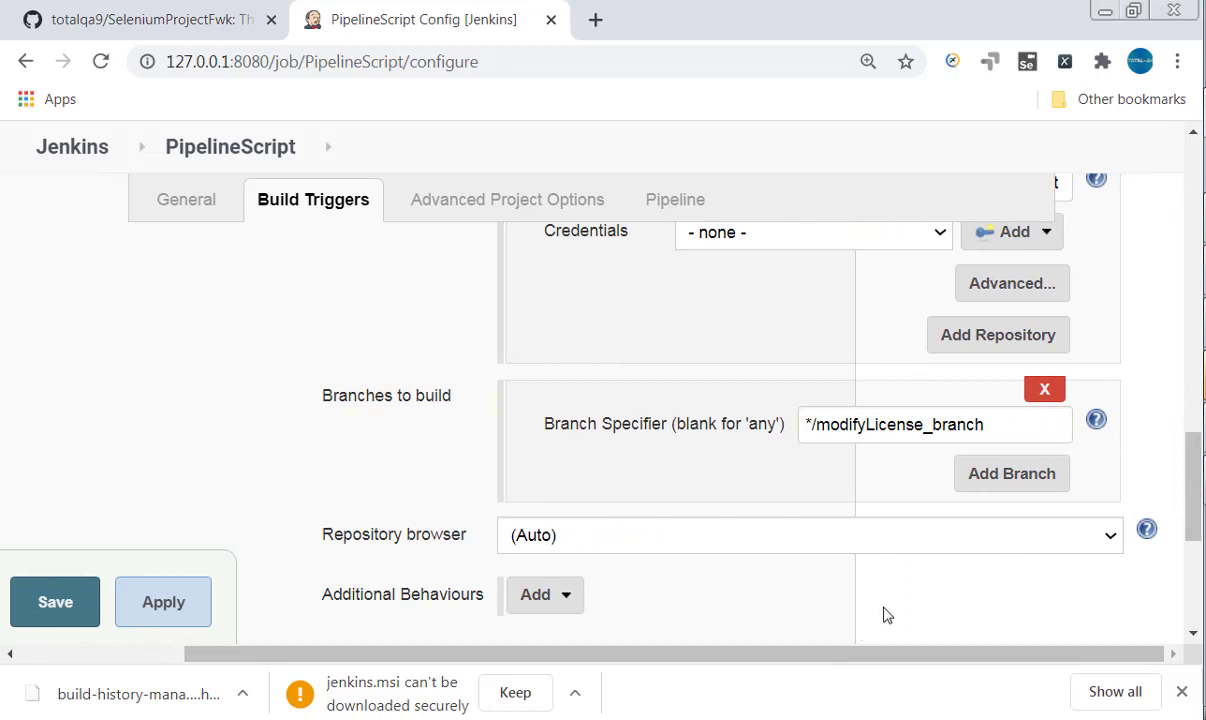
scroll(883, 614, down, 3)
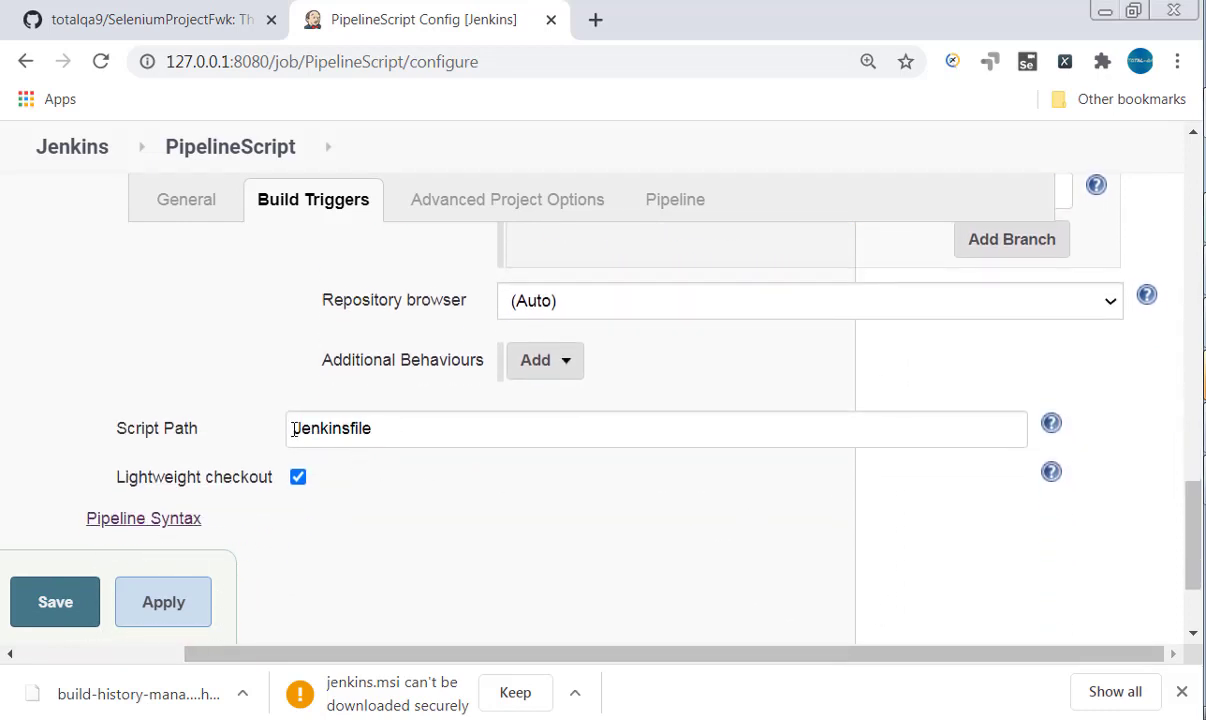
click(295, 429)
Copy the selautomationfwk folder name from the GitHub repository, set the script path to selautomationfwk/Jenkinsfile, and save the configuration
click(66, 17)
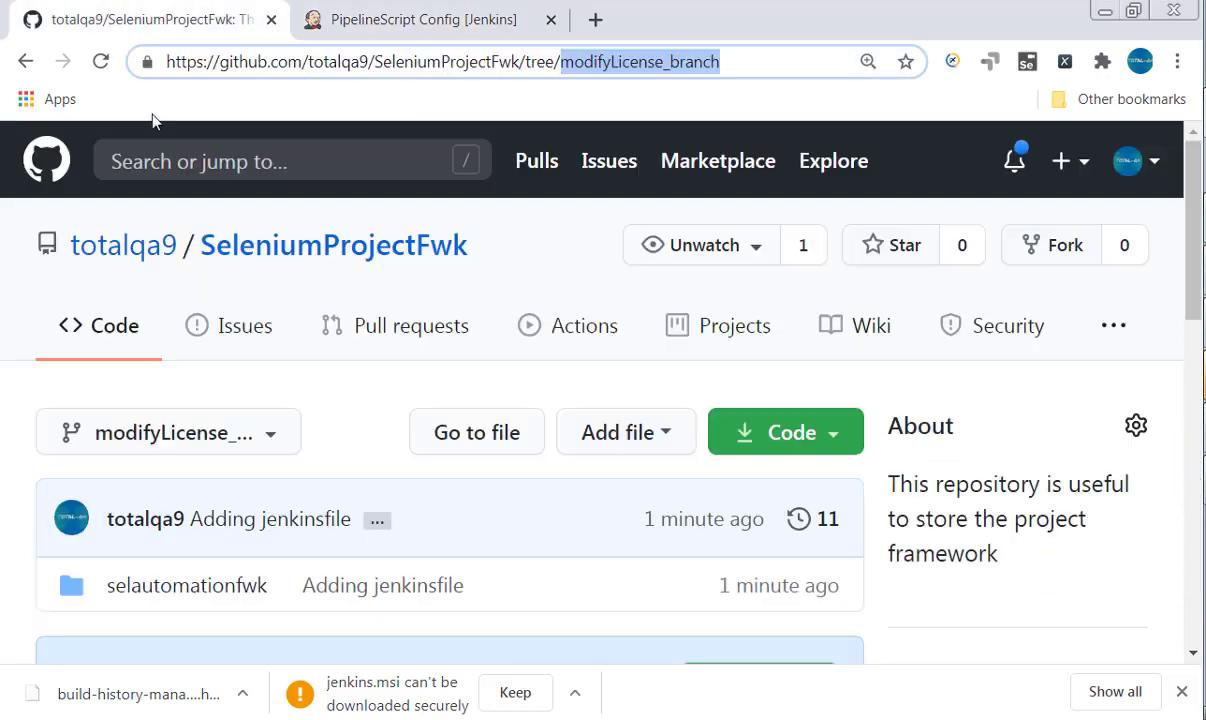
click(203, 588)
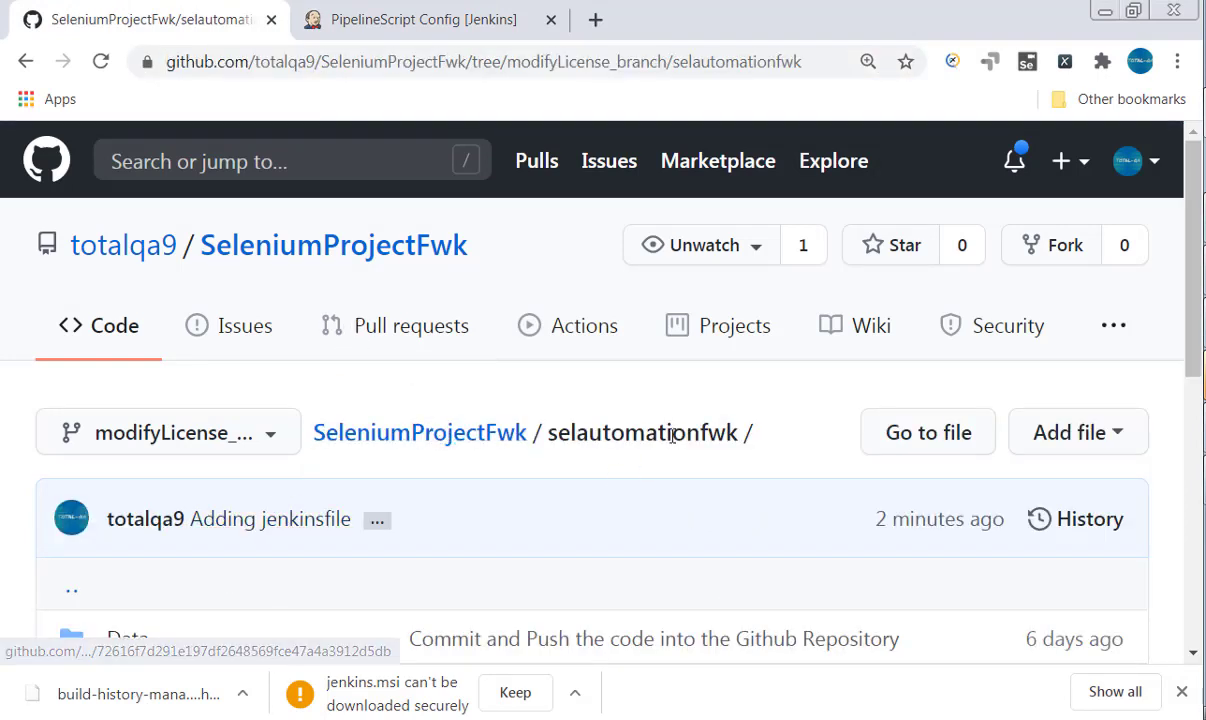
double_click(672, 433)
key(ctrl+c)
click(400, 22)
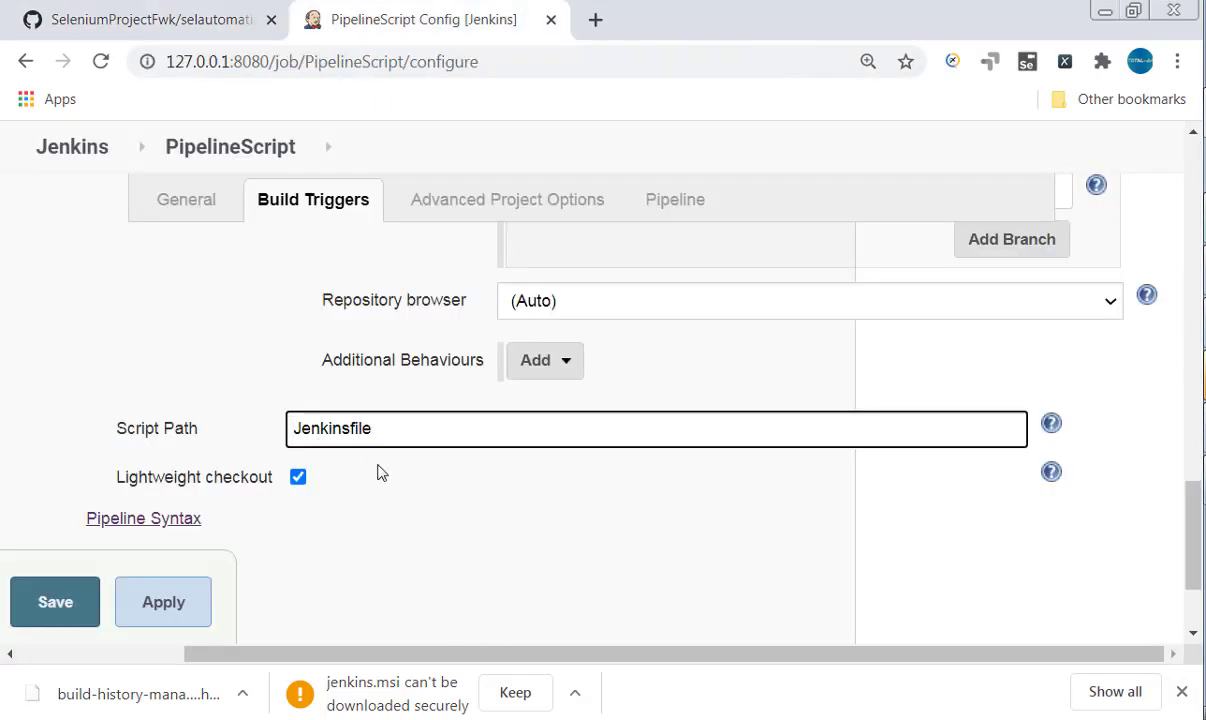
key(ctrl+v)
text(/)
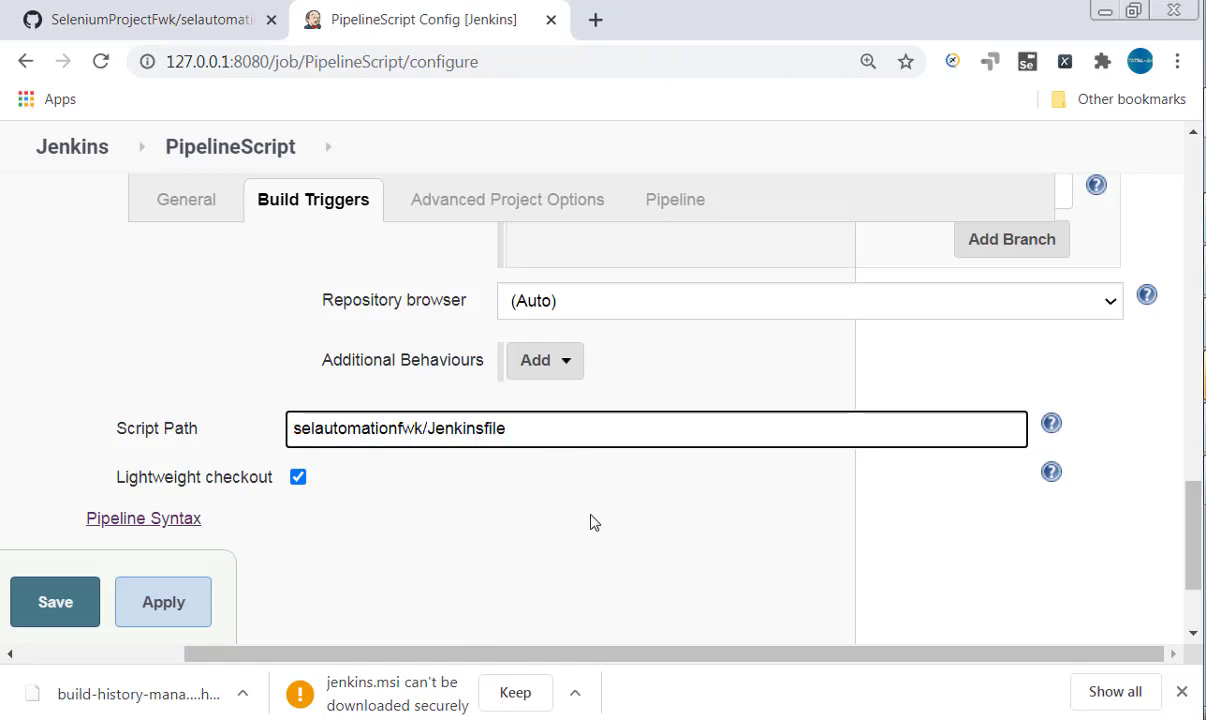
click(176, 617)
click(88, 613)
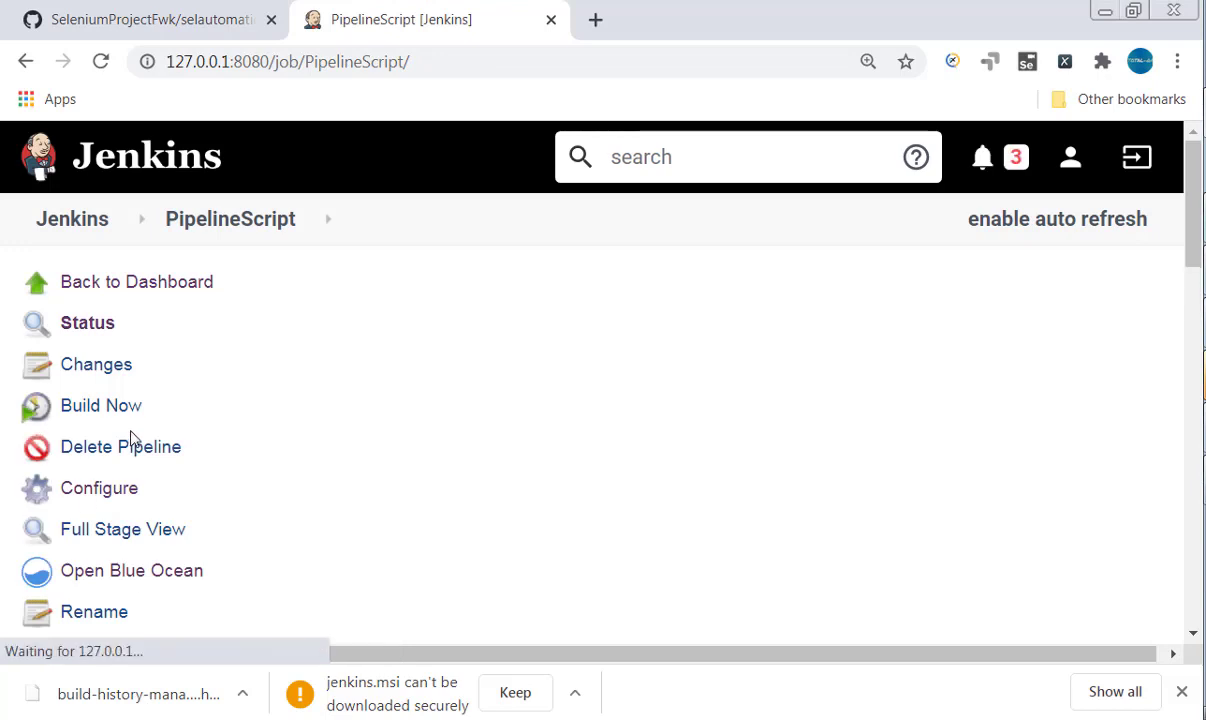
Run a new PipelineScript build with the folder-prefixed script path and examine its console output
click(121, 408)
scroll(356, 431, down, 3)
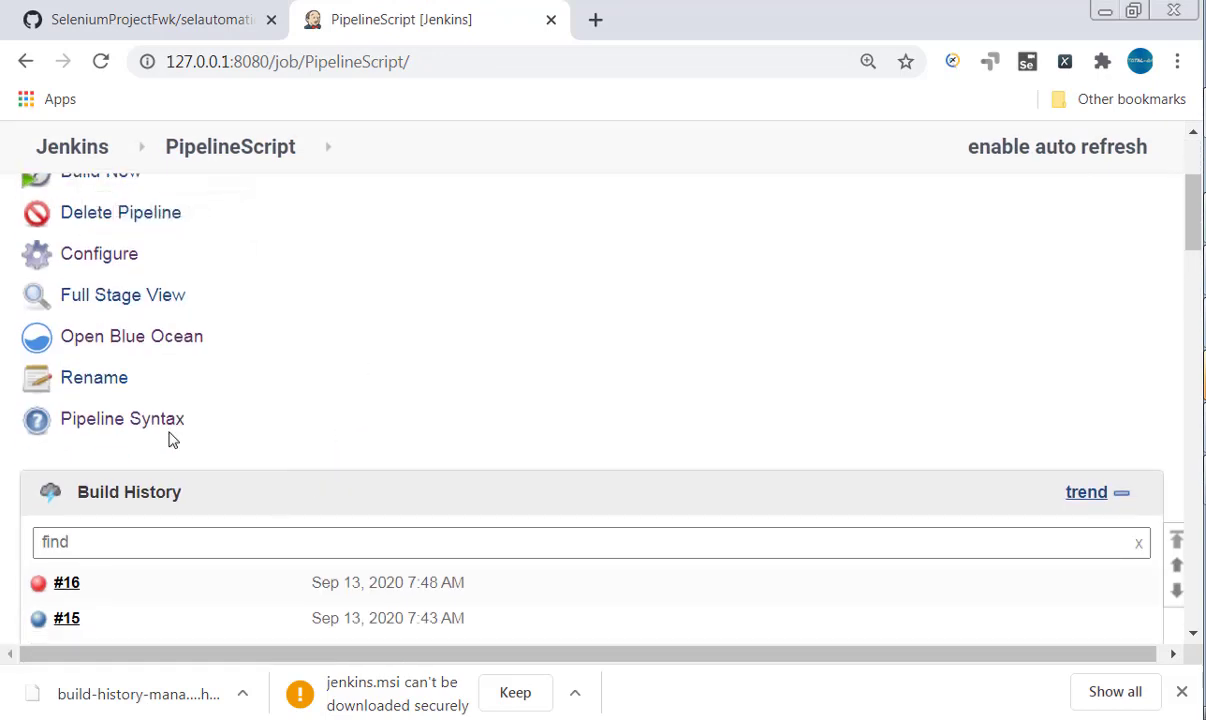
click(352, 584)
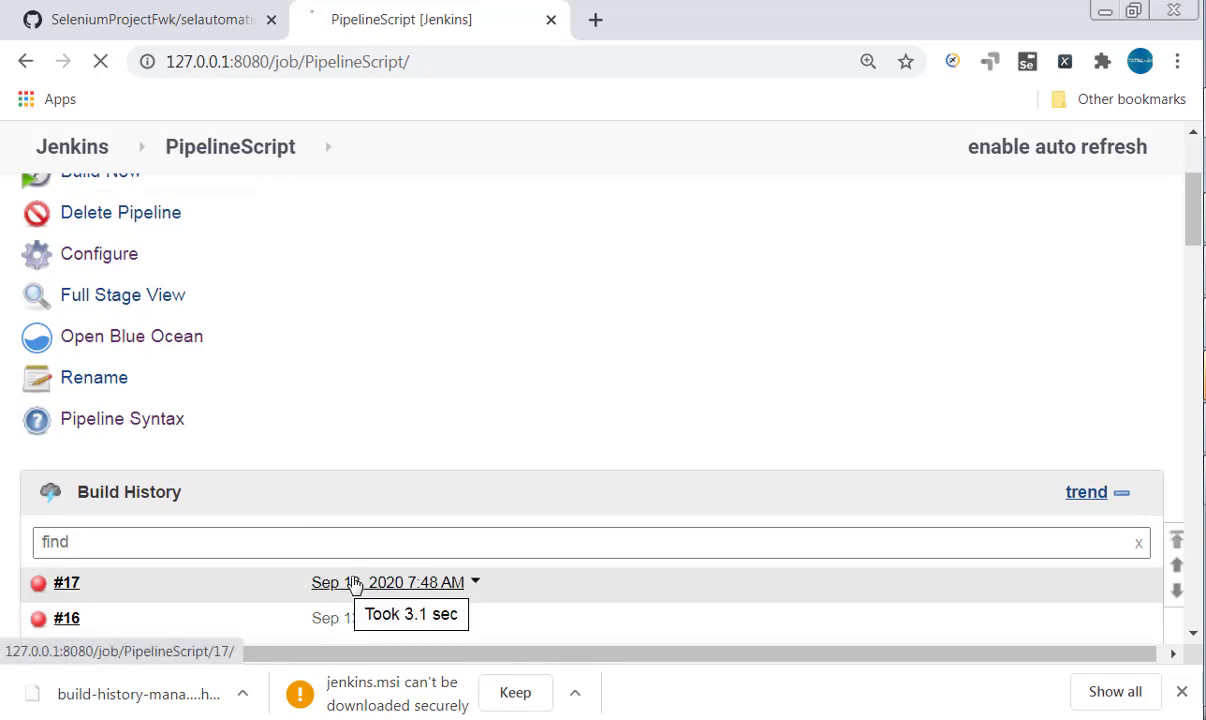
click(108, 408)
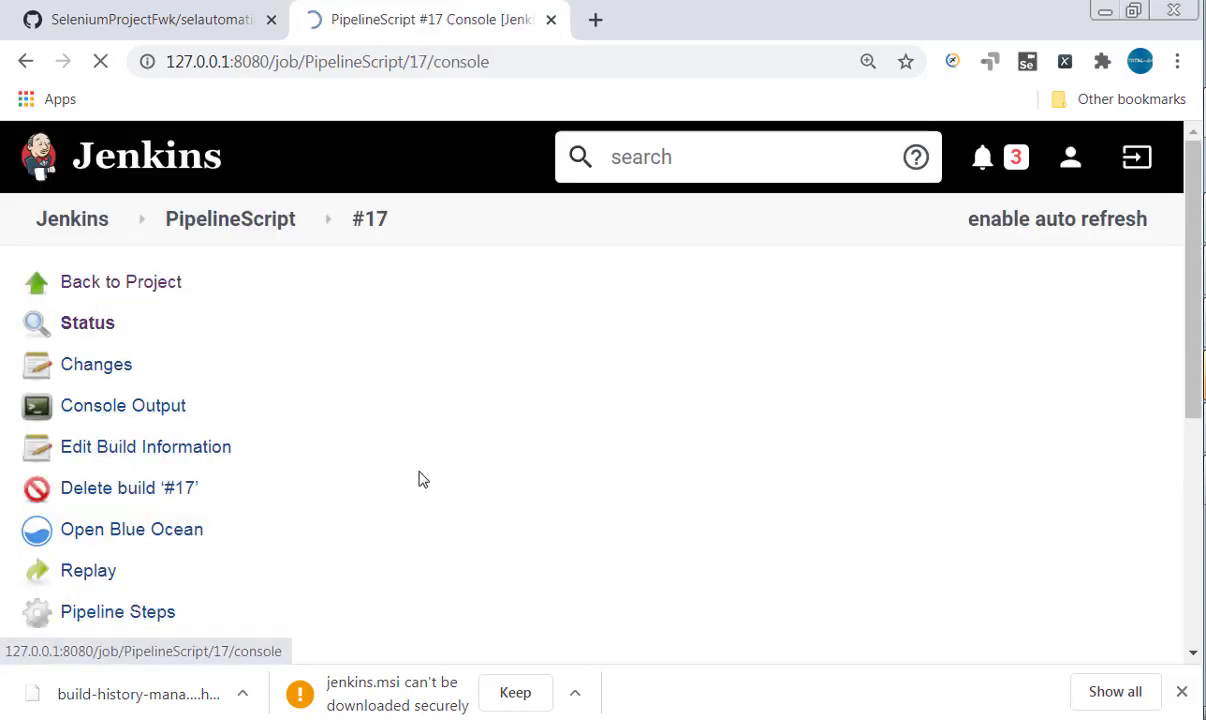
scroll(421, 479, down, 5)
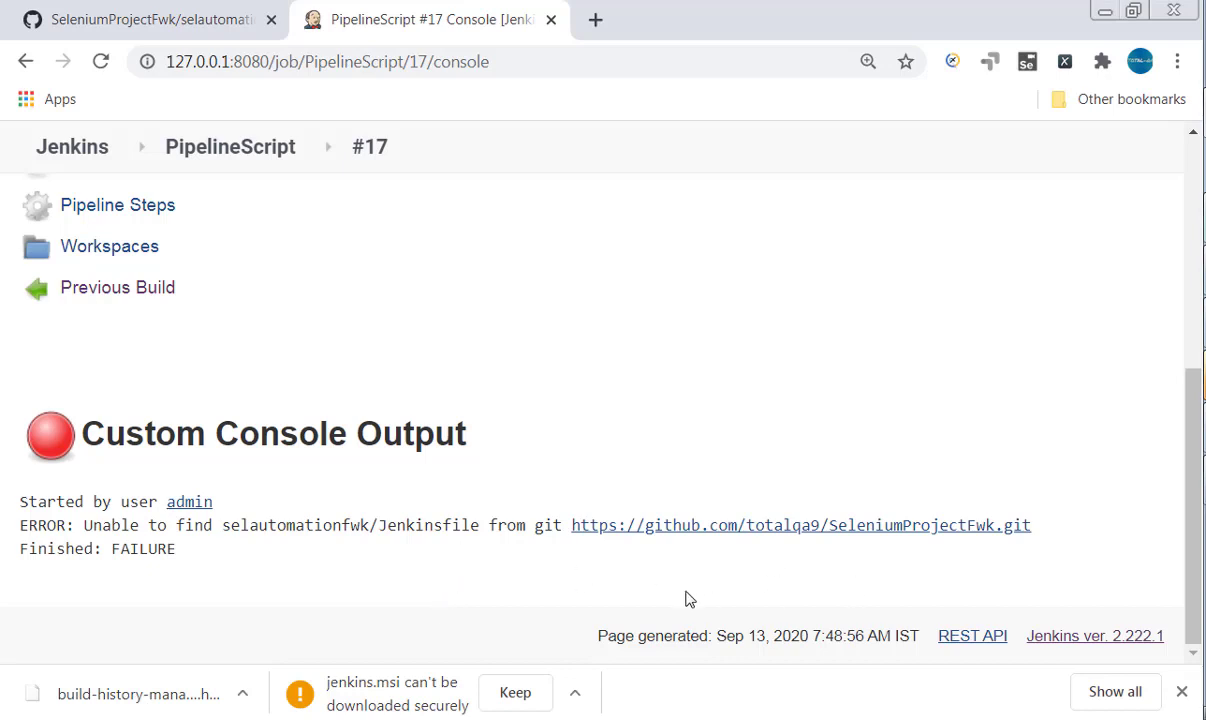
scroll(718, 611, up, 2)
scroll(713, 616, down, 1)
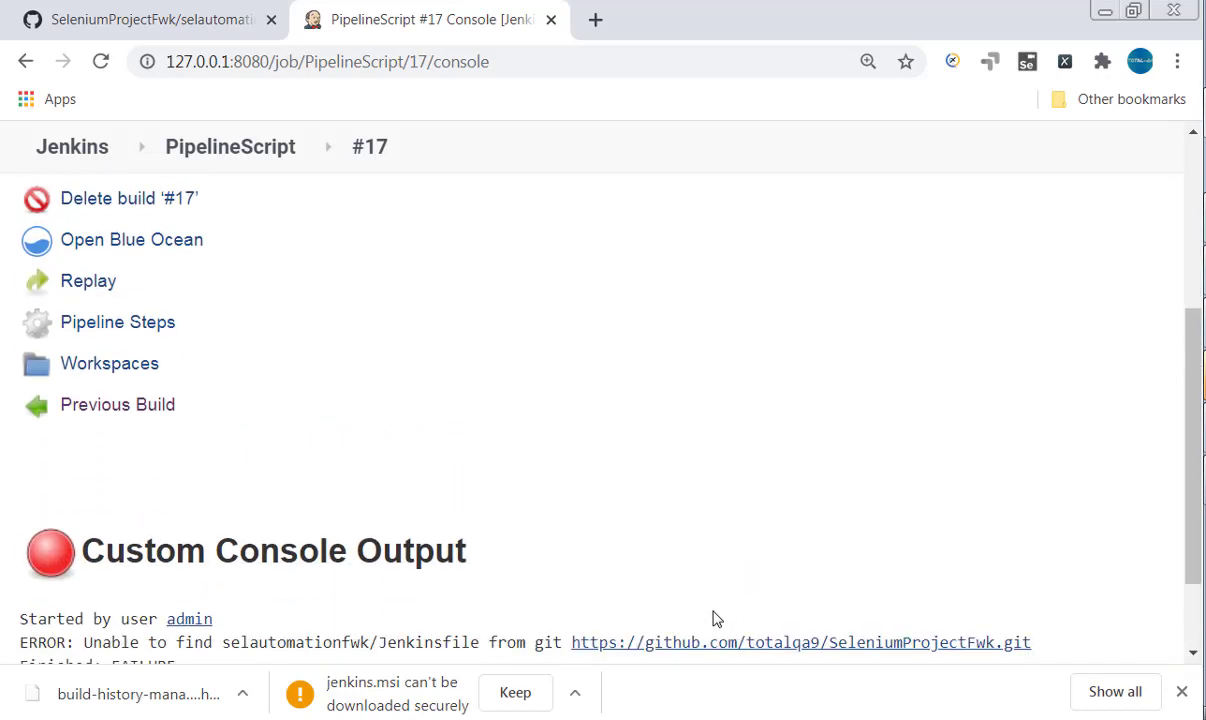
scroll(716, 620, up, 1)
scroll(700, 610, up, 3)
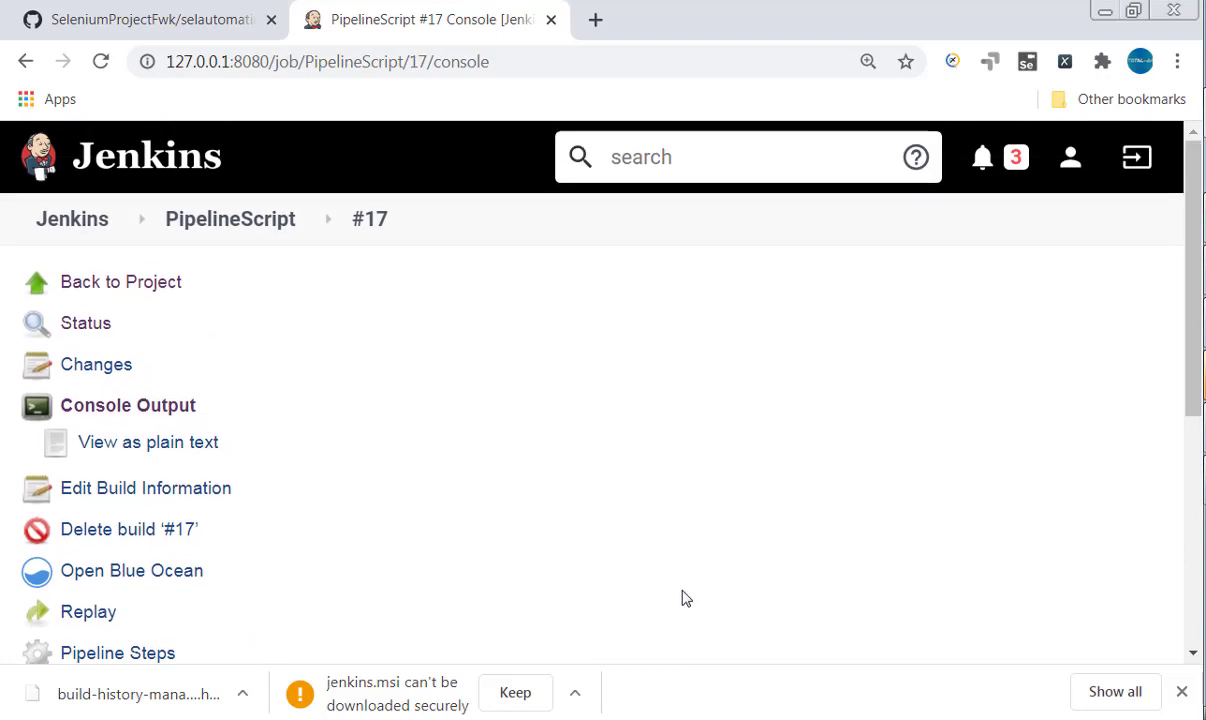
Reopen the PipelineScript configuration and change the script path to selautomationfwk/jenkinsfile with a lowercase j
click(236, 229)
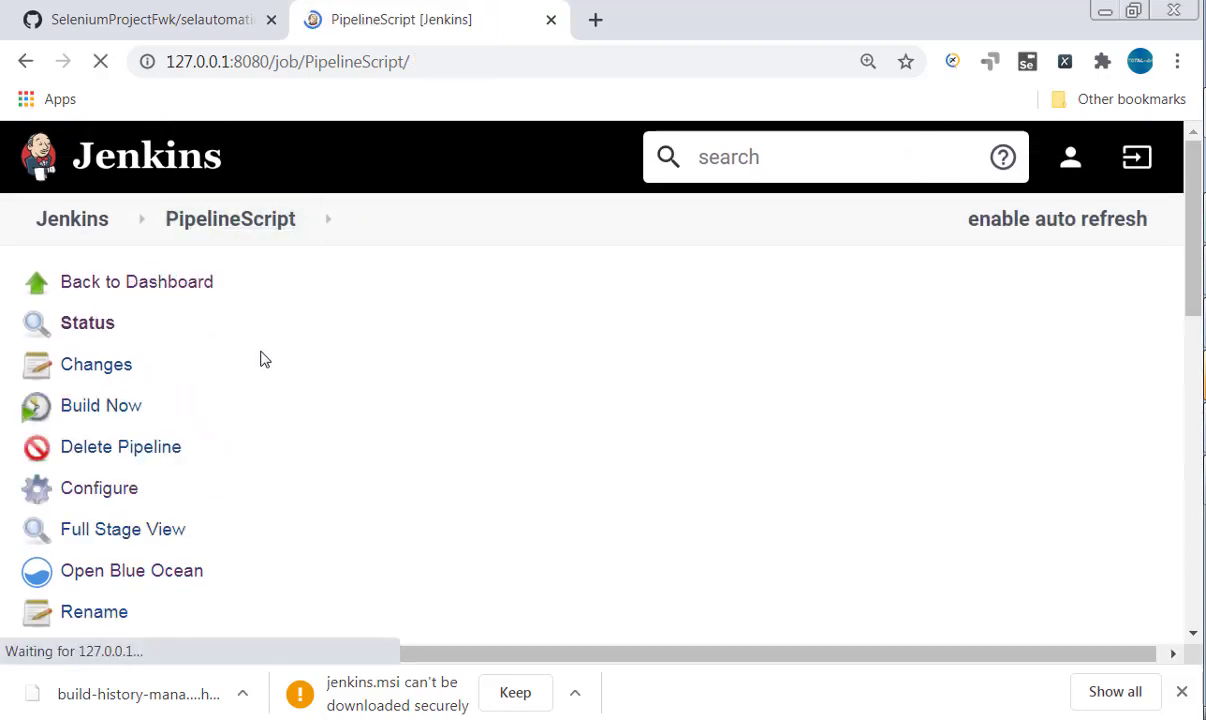
scroll(370, 460, down, 2)
scroll(374, 485, up, 3)
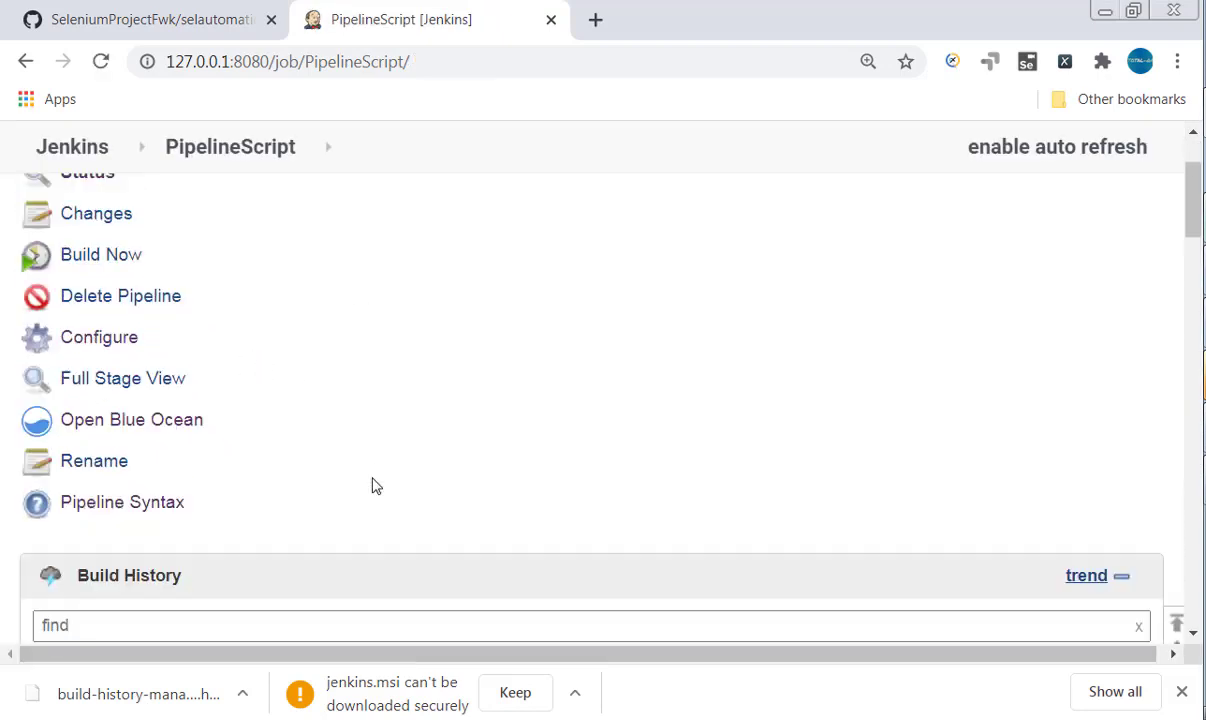
click(105, 490)
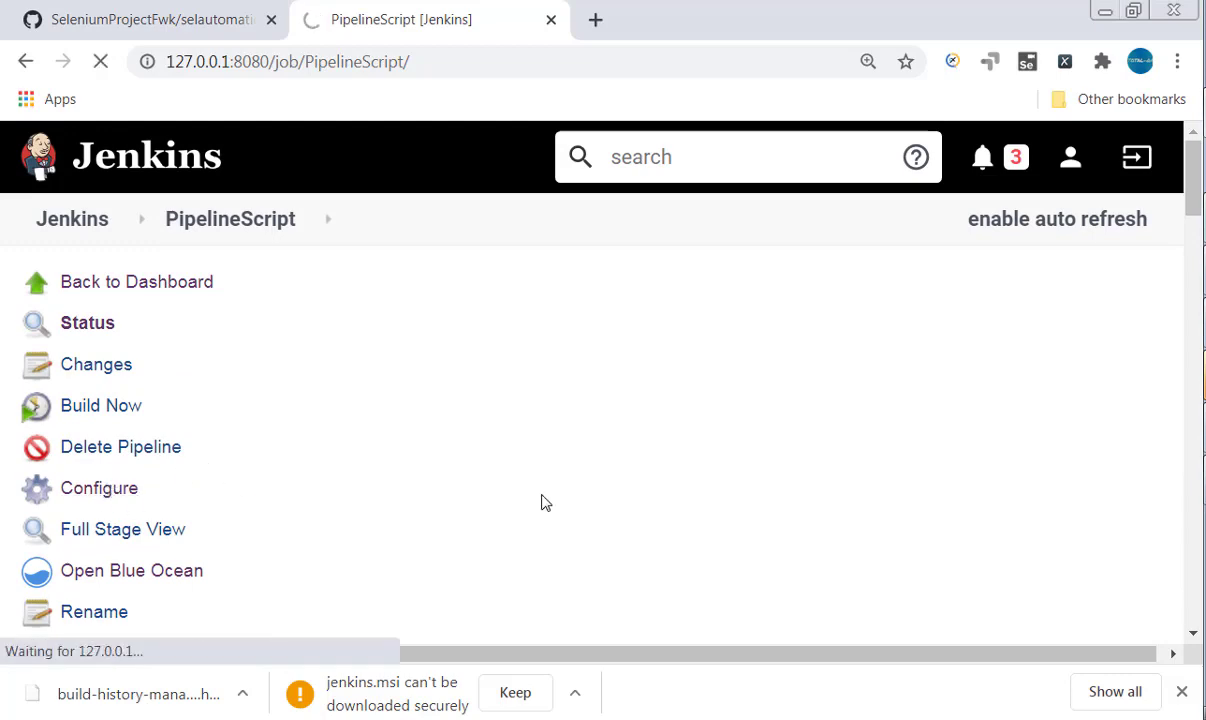
scroll(532, 507, down, 4)
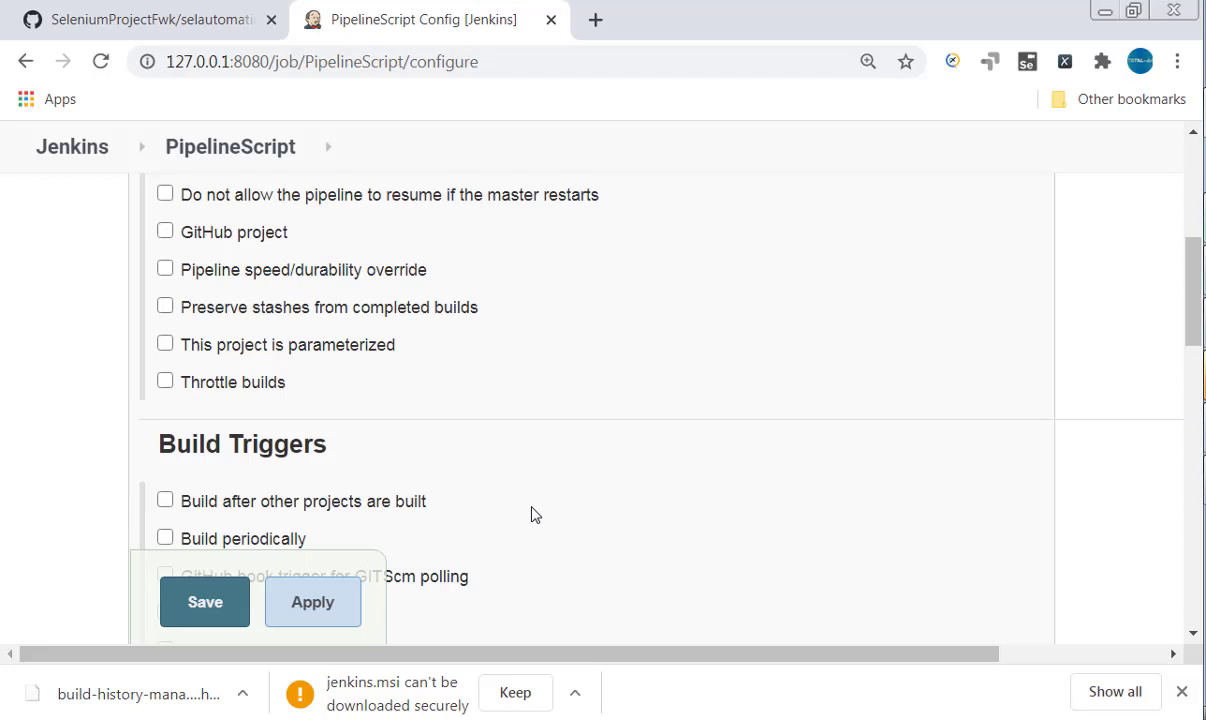
scroll(532, 507, down, 4)
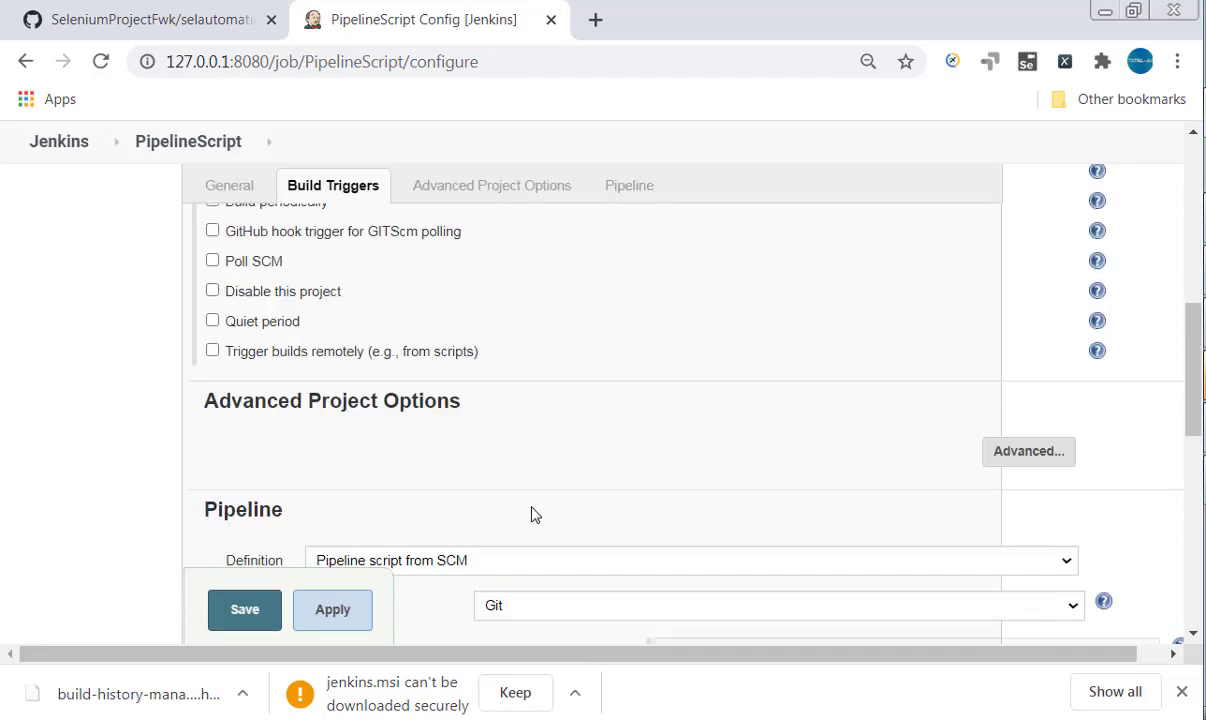
scroll(491, 508, down, 5)
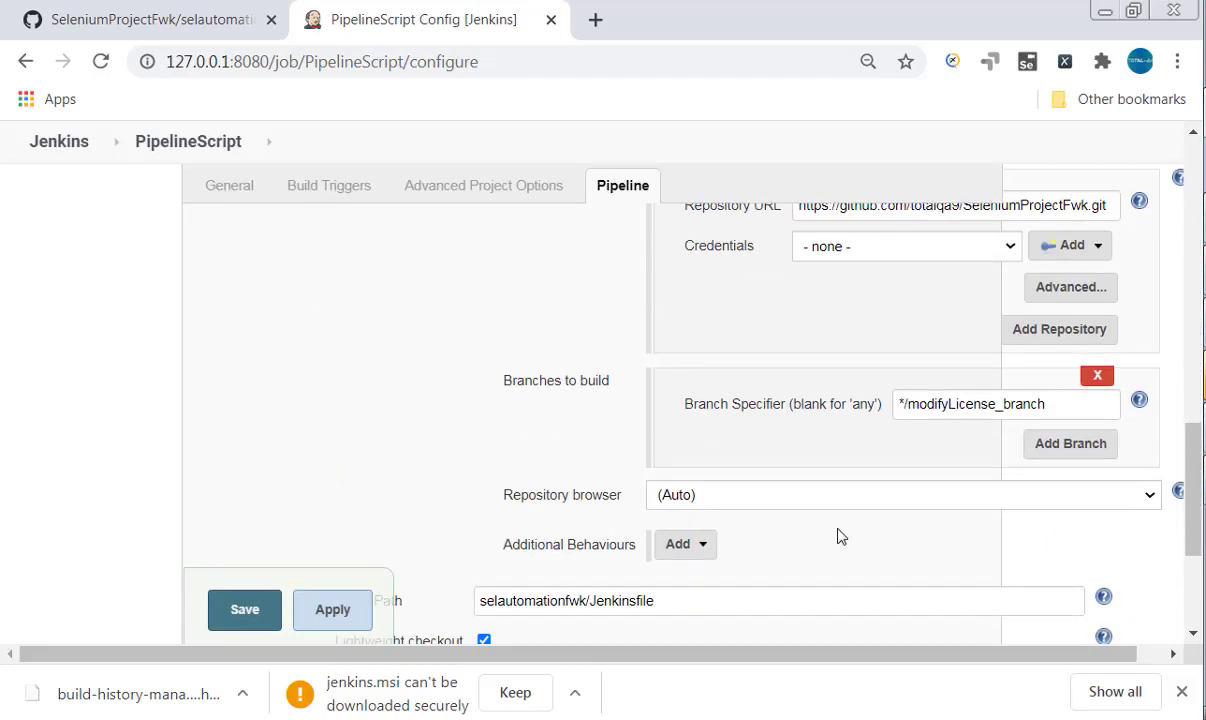
scroll(753, 523, down, 2)
click(597, 484)
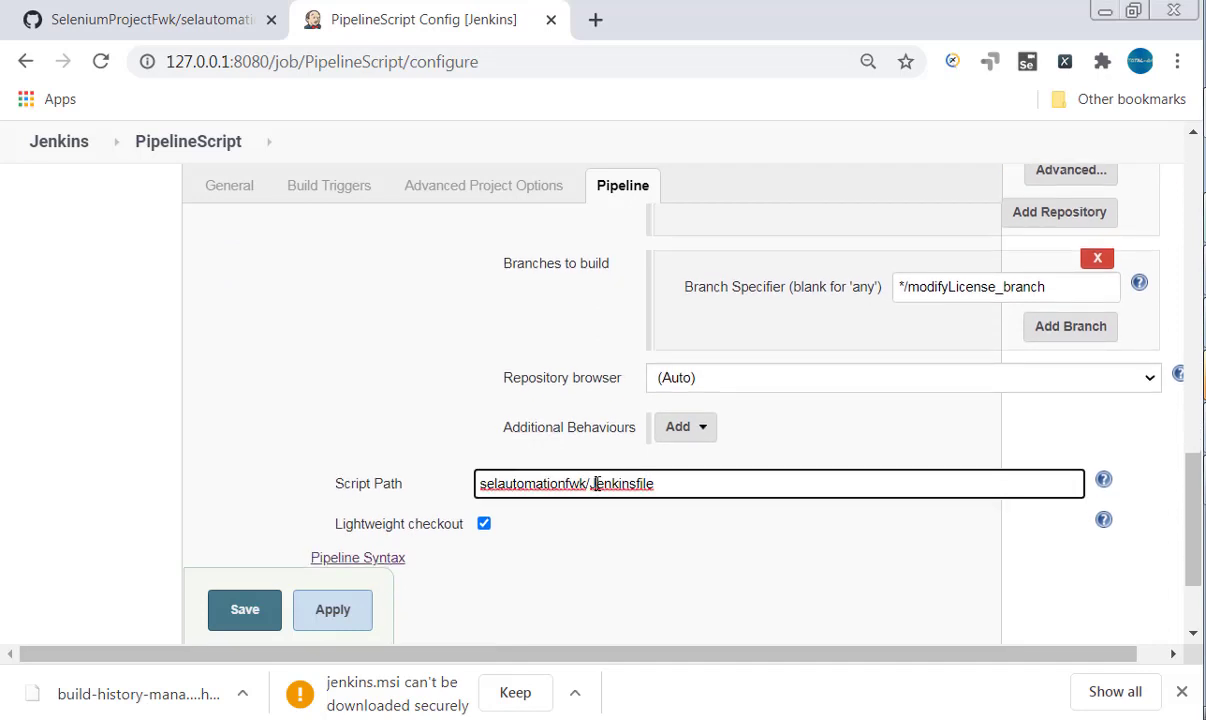
key(Delete)
text(j)
click(625, 621)
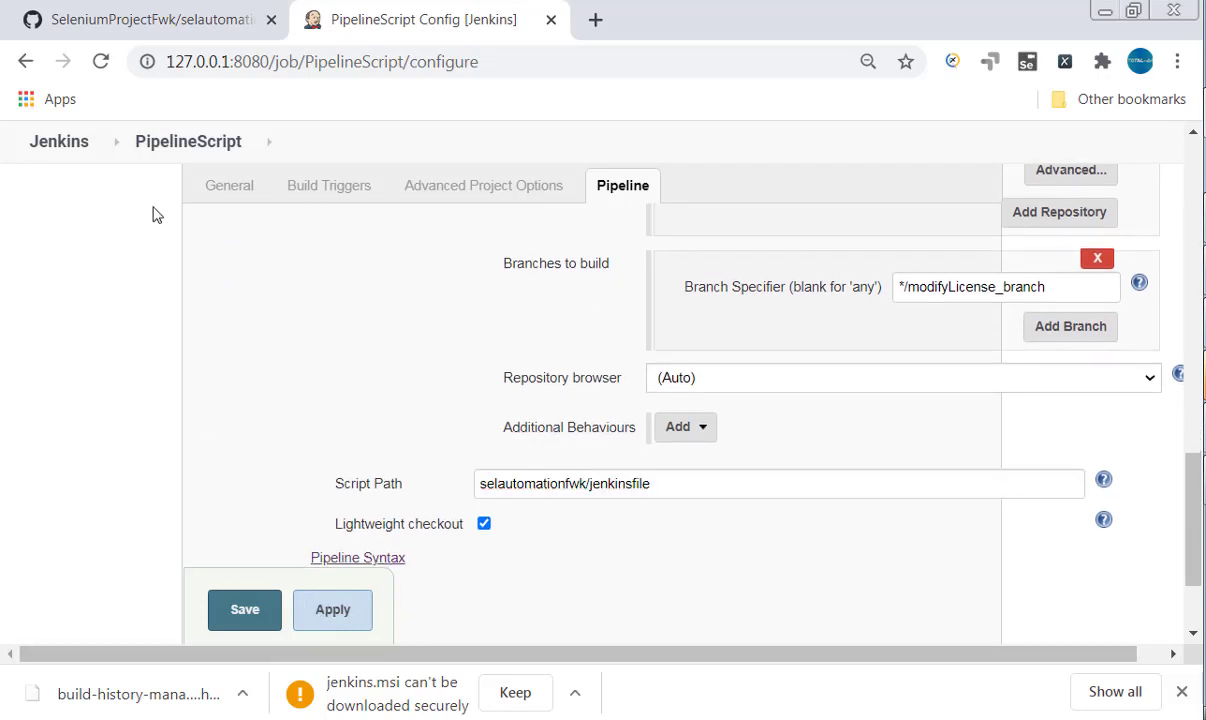
Check the committed jenkinsfile's exact name by filtering GitHub's file finder for "j", and save the PipelineScript configuration
click(134, 15)
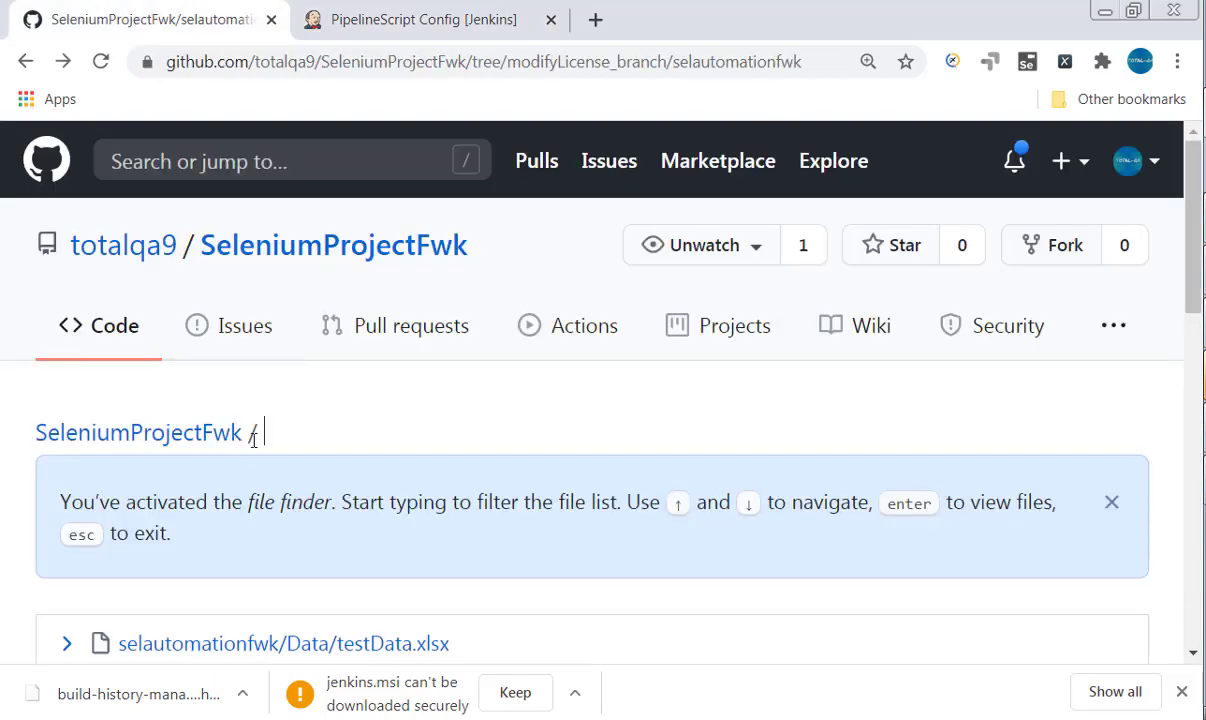
scroll(253, 440, down, 2)
text(j)
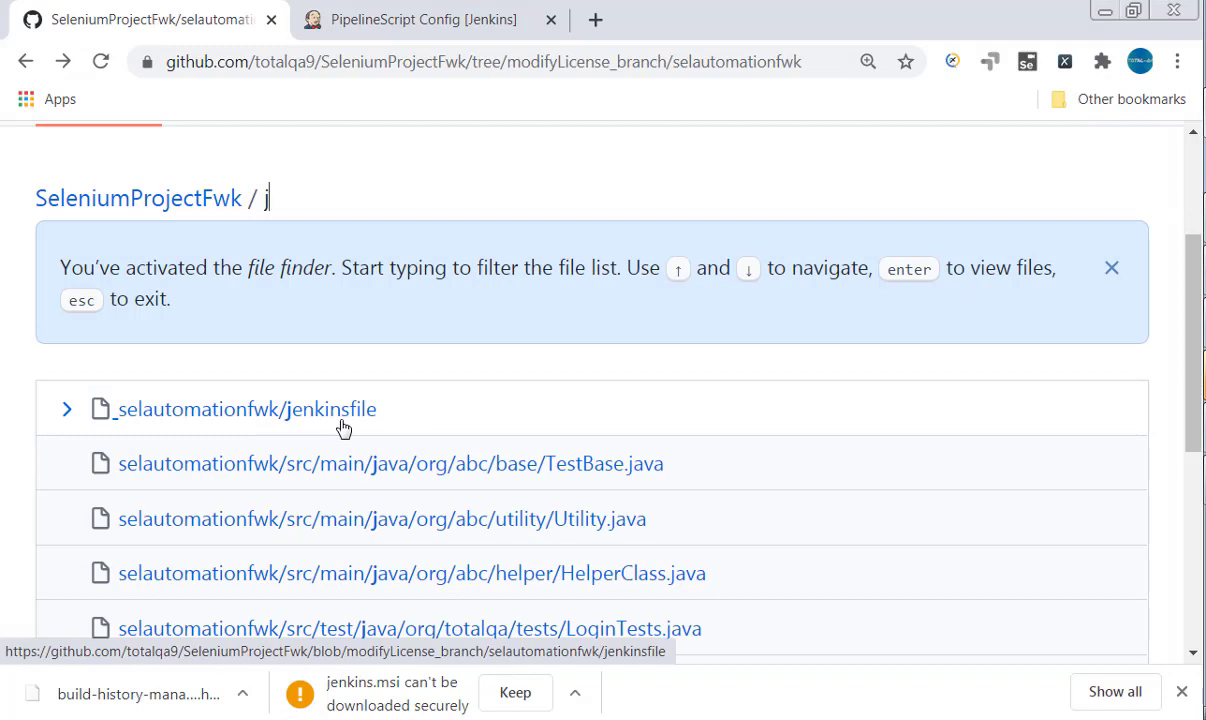
click(405, 20)
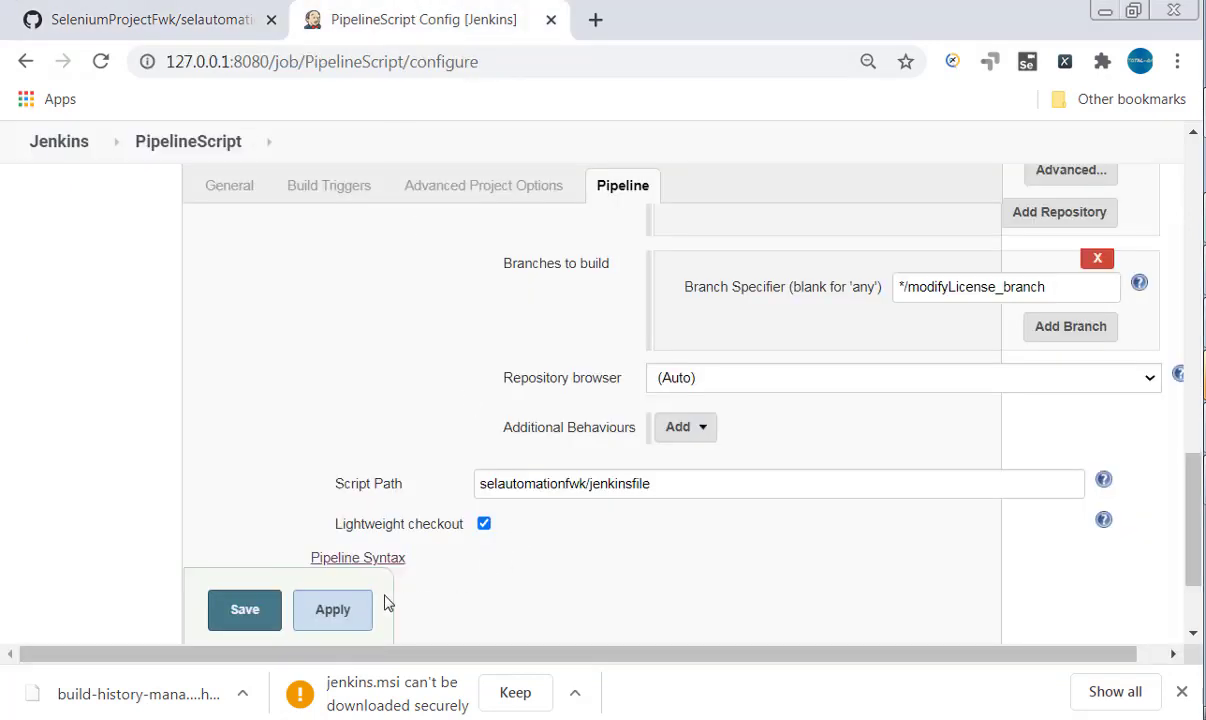
click(247, 626)
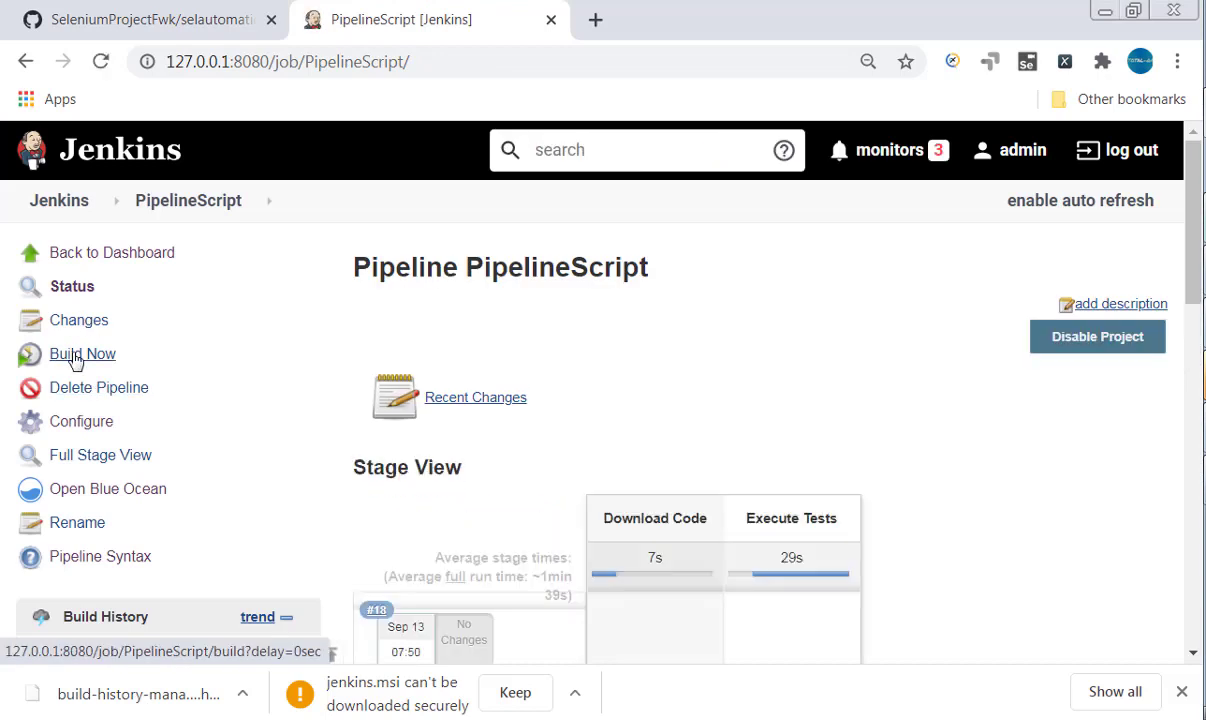
Run PipelineScript again and check the new build in its console output and the job's stage view
scroll(80, 348, down, 1)
click(85, 240)
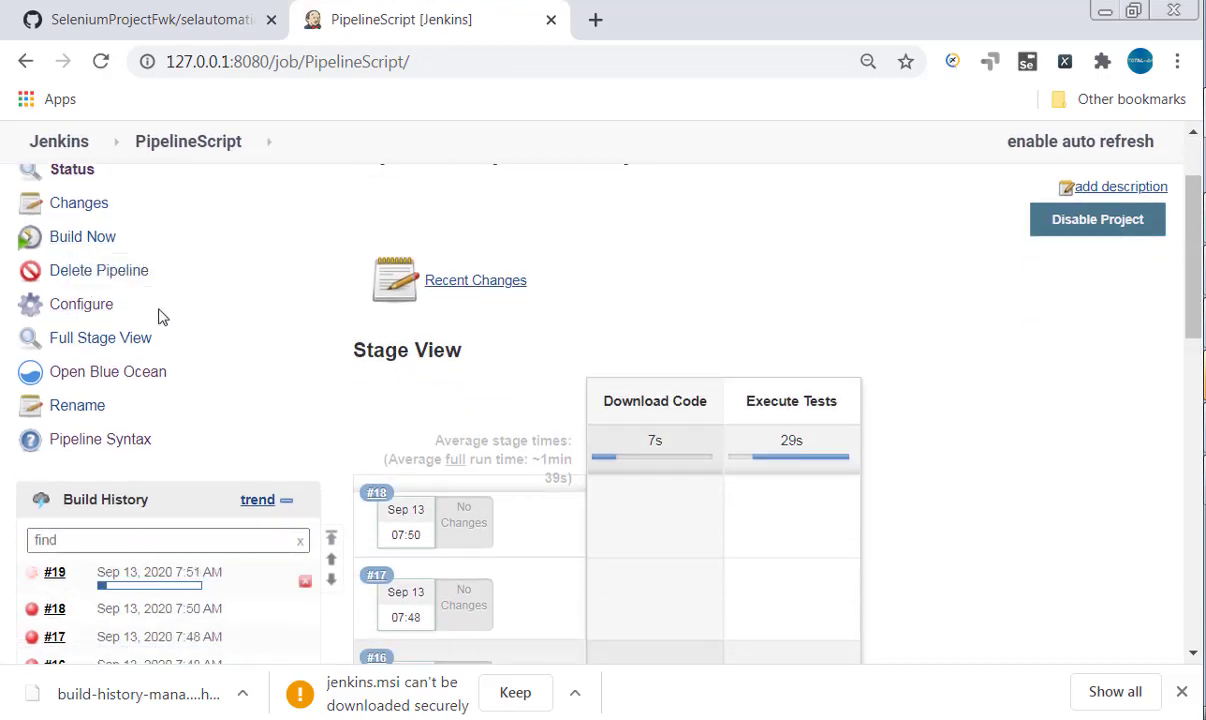
click(160, 572)
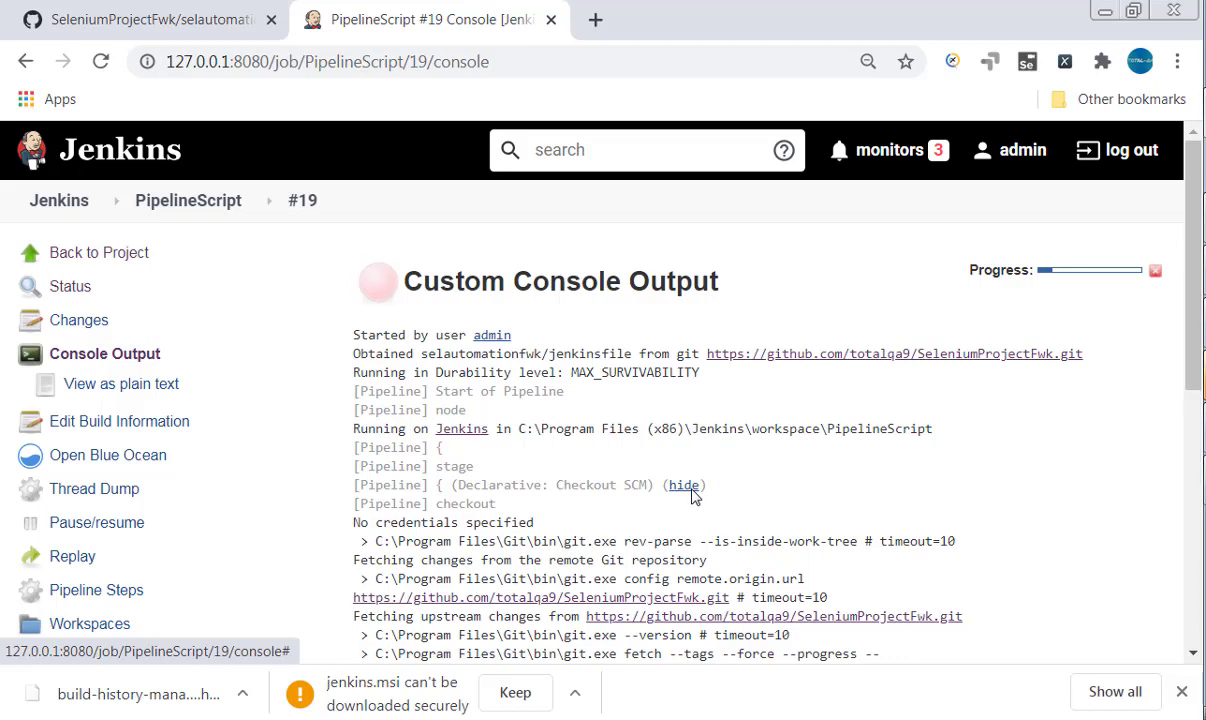
click(190, 200)
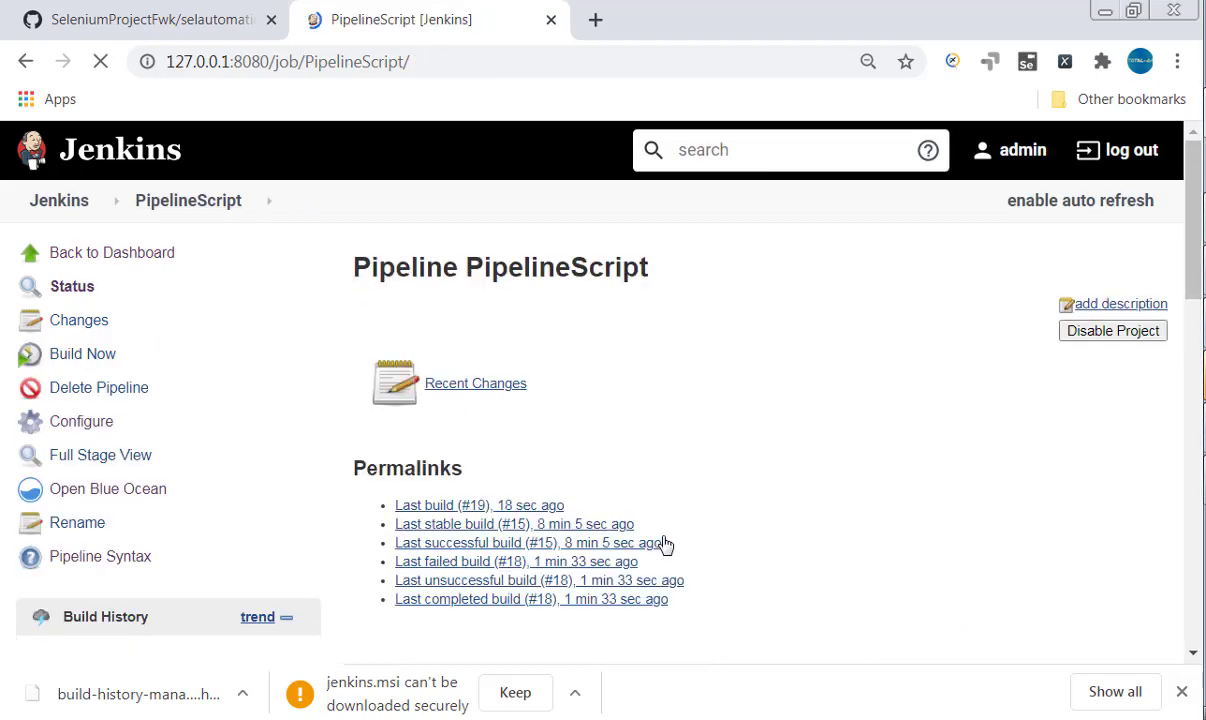
scroll(363, 619, down, 3)
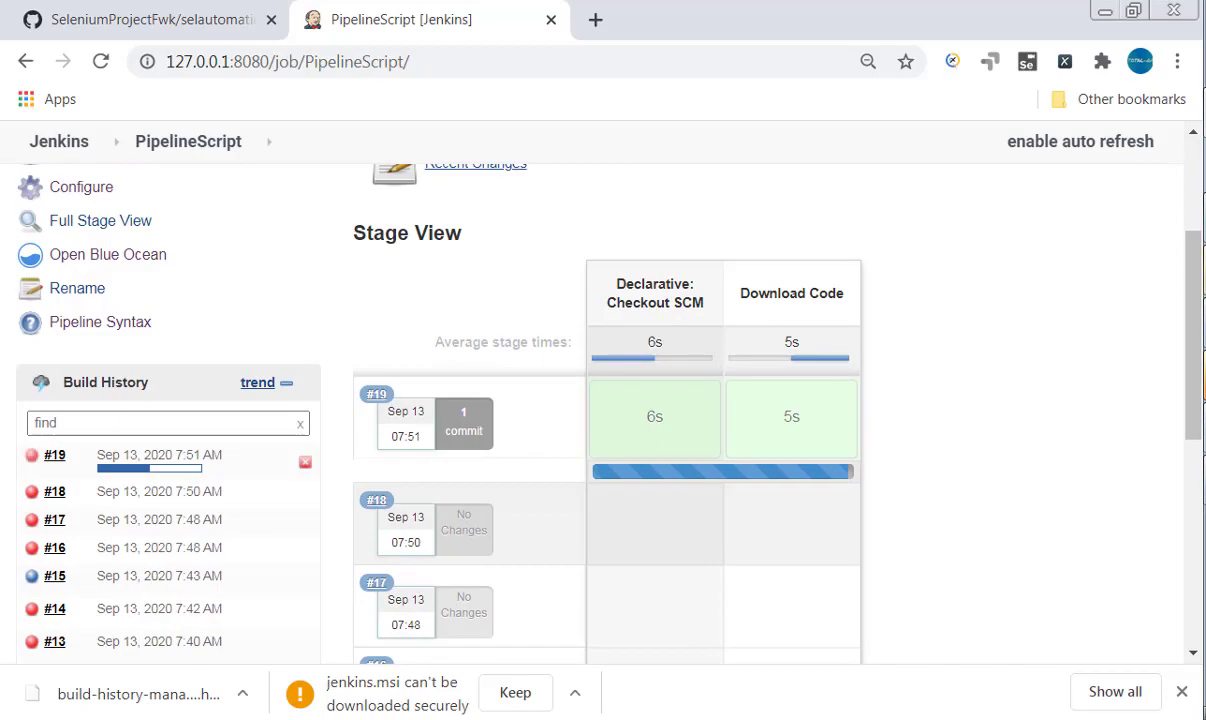
Switch to Jenkins Tutorial Part2.txt in Notepad and review the notes from the Pipeline overview through running the Jenkinsfile via Github
key(alt+Tab)
scroll(395, 552, up, 20)
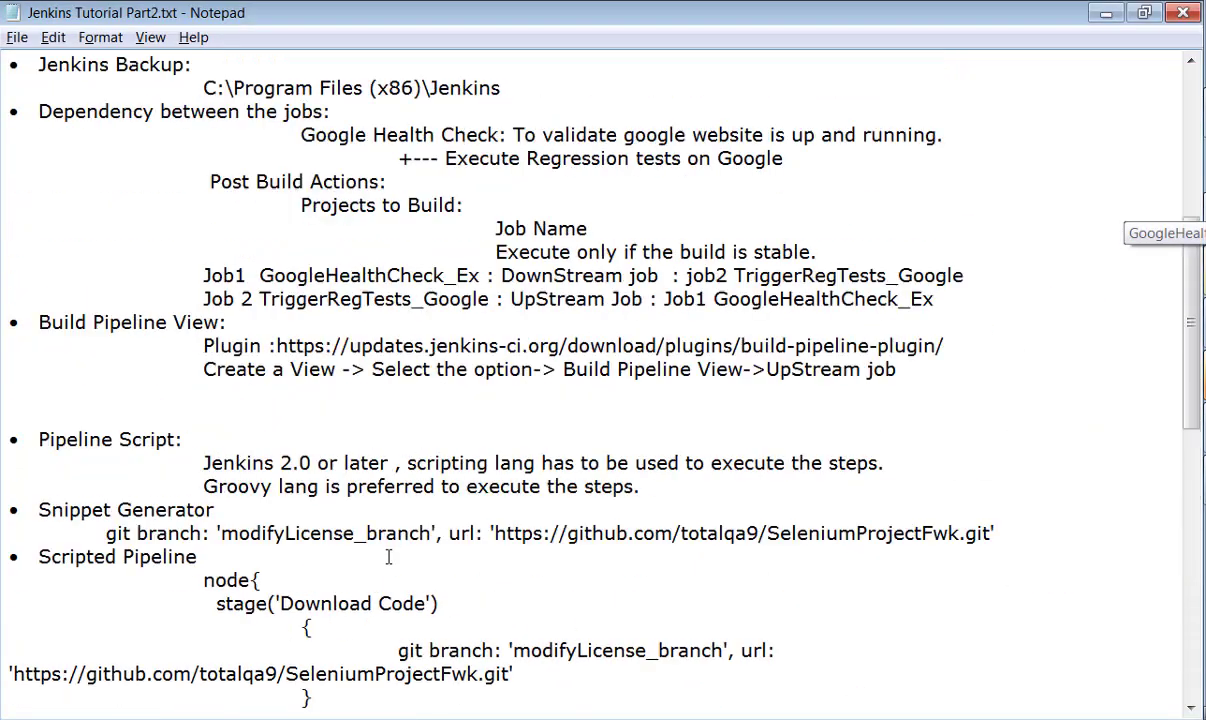
scroll(383, 577, down, 4)
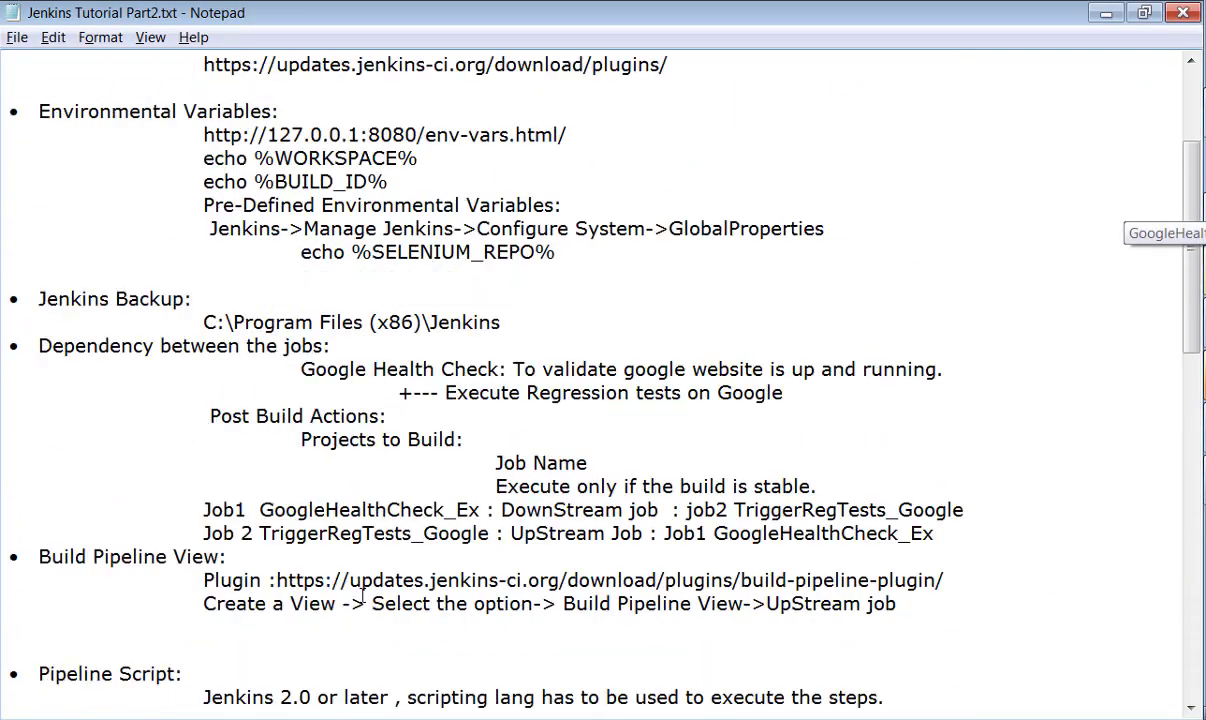
scroll(362, 600, up, 2)
scroll(362, 600, up, 2)
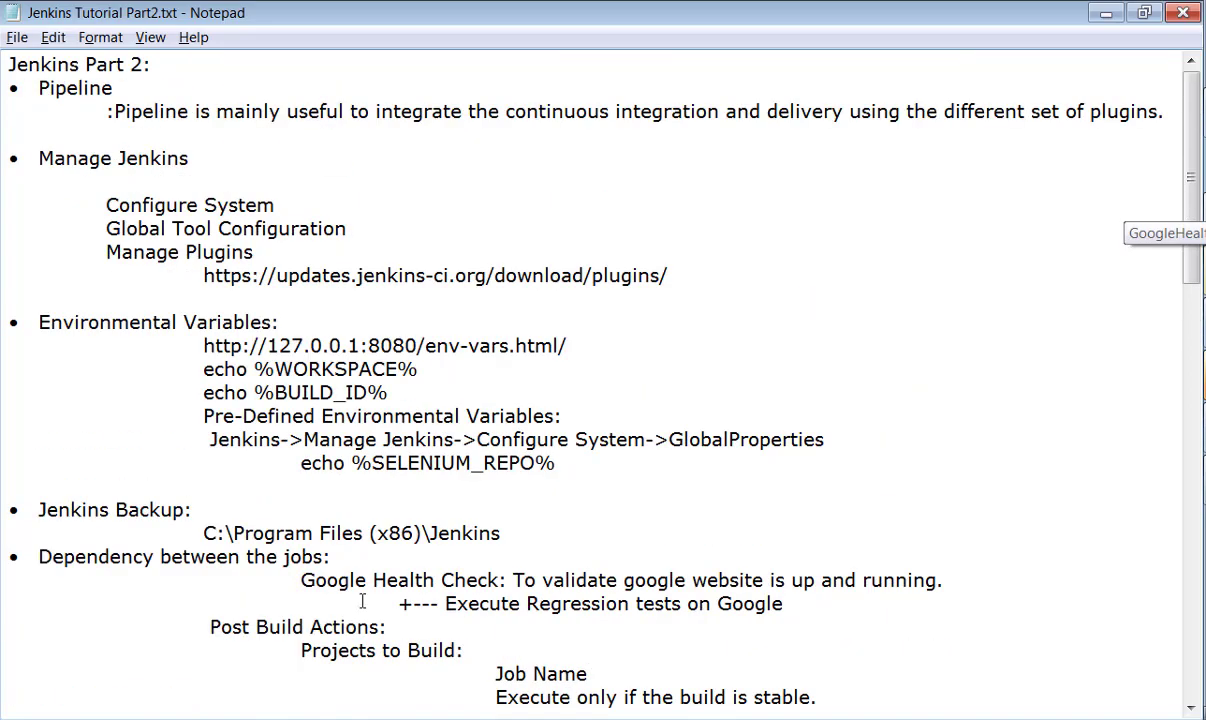
scroll(362, 600, down, 2)
scroll(362, 600, down, 2)
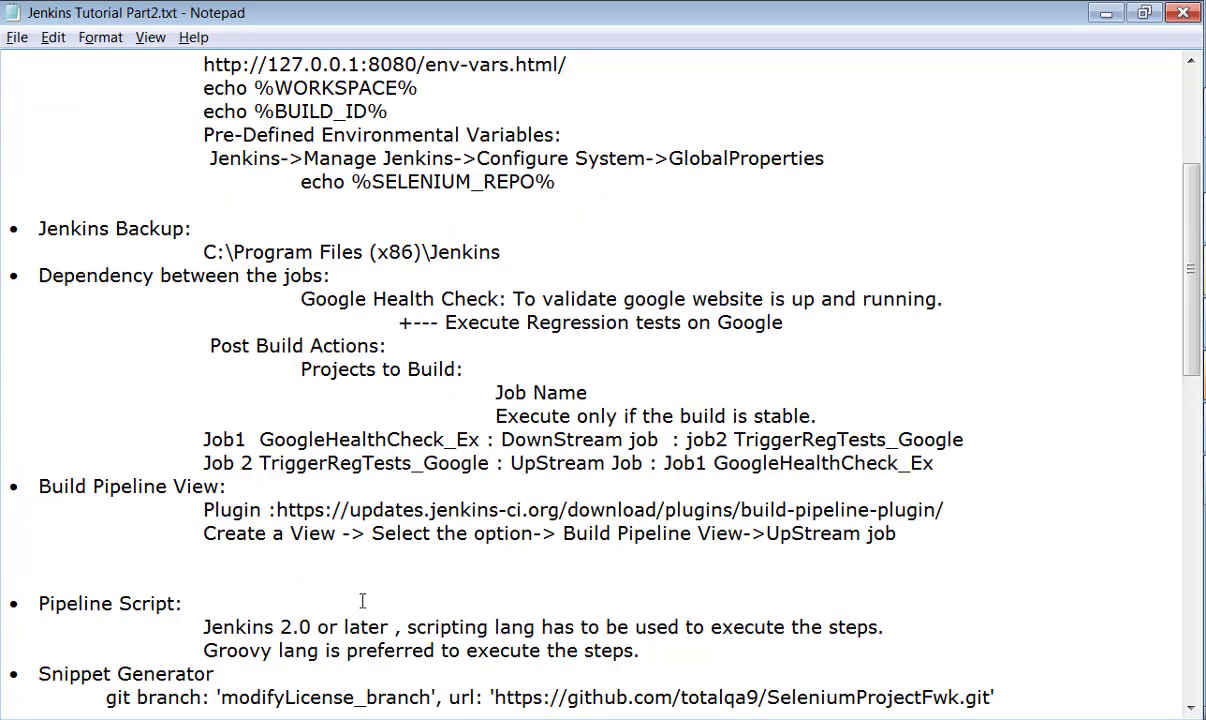
scroll(362, 602, down, 5)
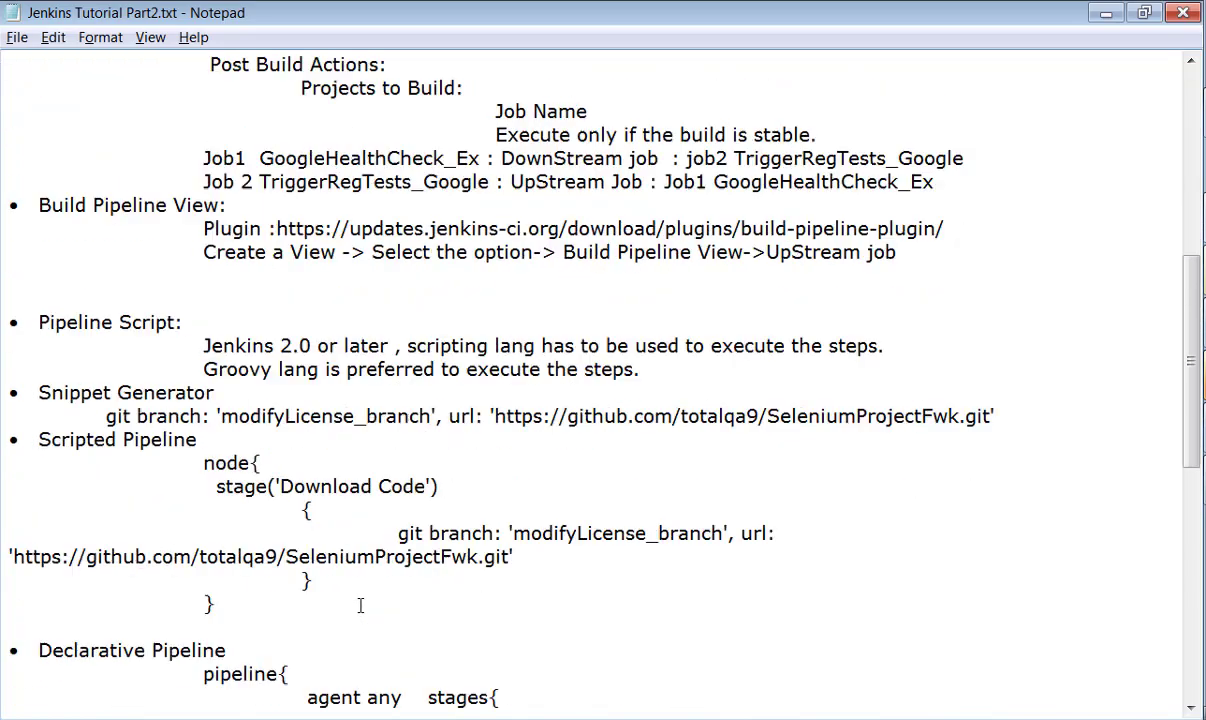
scroll(390, 622, down, 5)
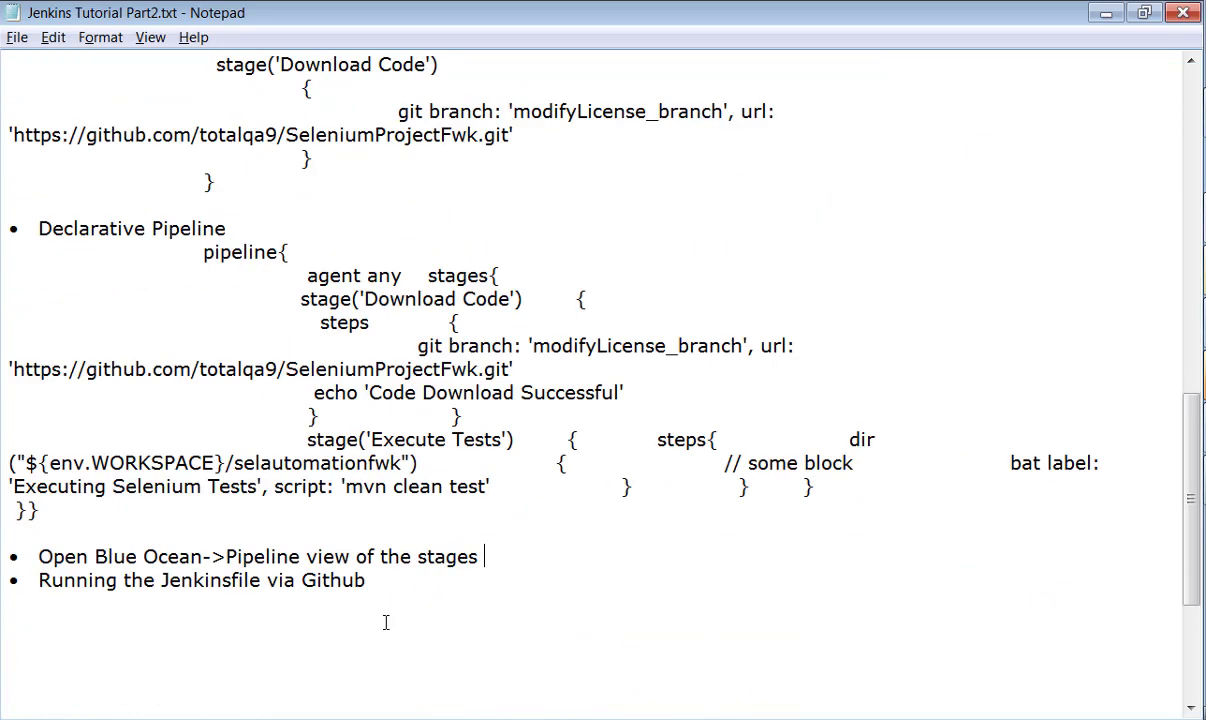